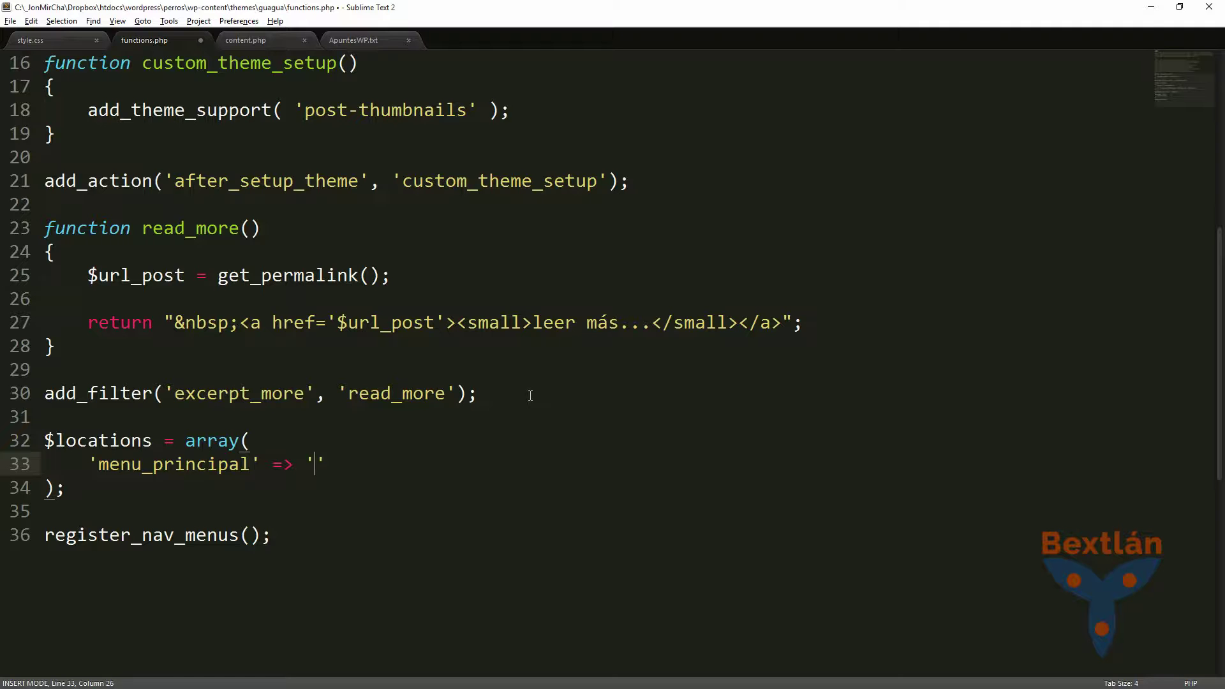
# - Set the 'menu_principal' value in the $locations array to 'Menú Principal' and end the entry with a comma
pyautogui.write('Men')
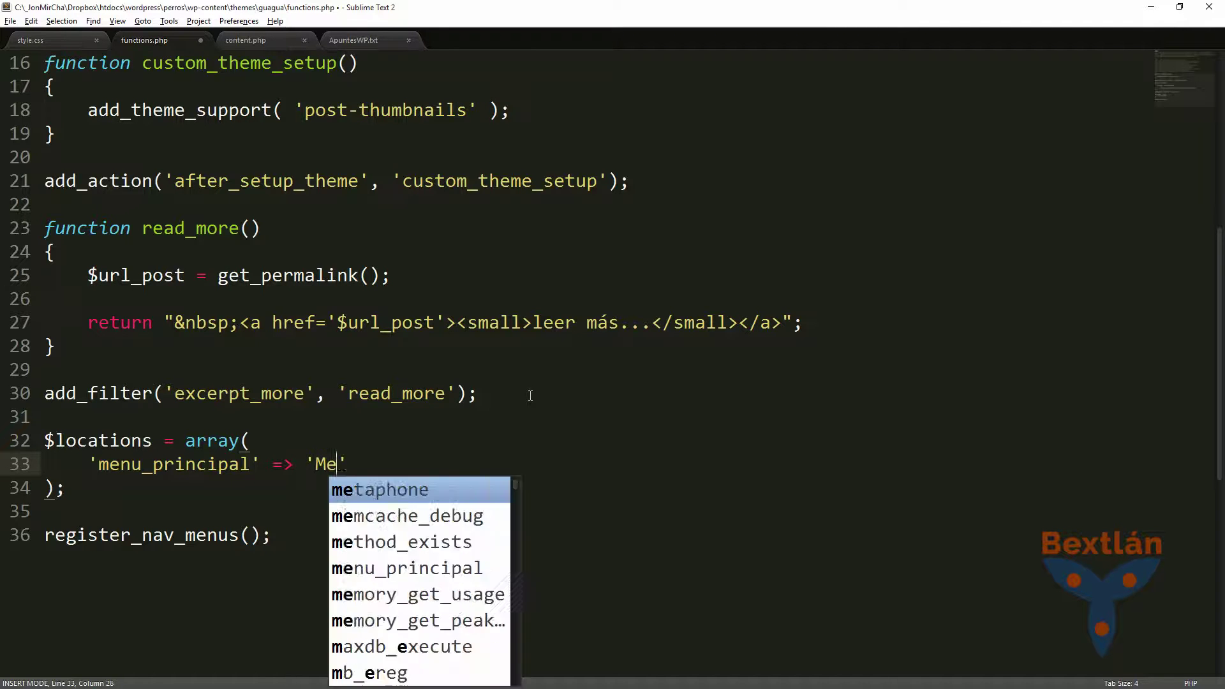
pyautogui.write('ú Pr')
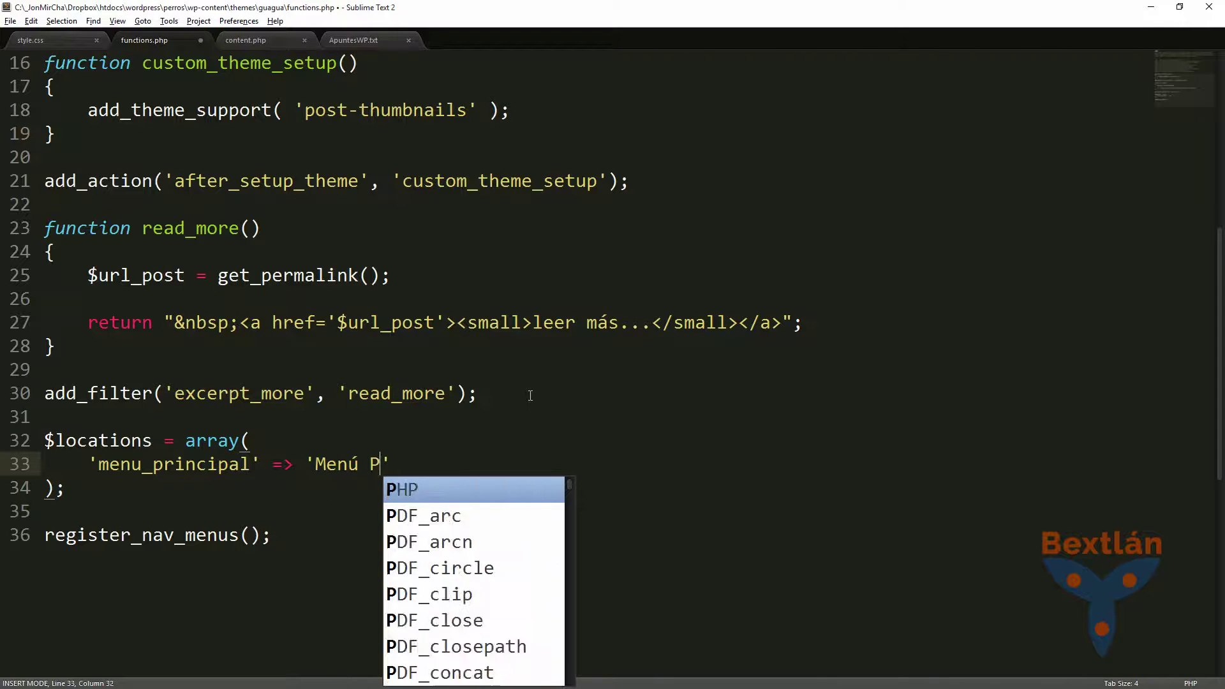
pyautogui.write("incipal'")
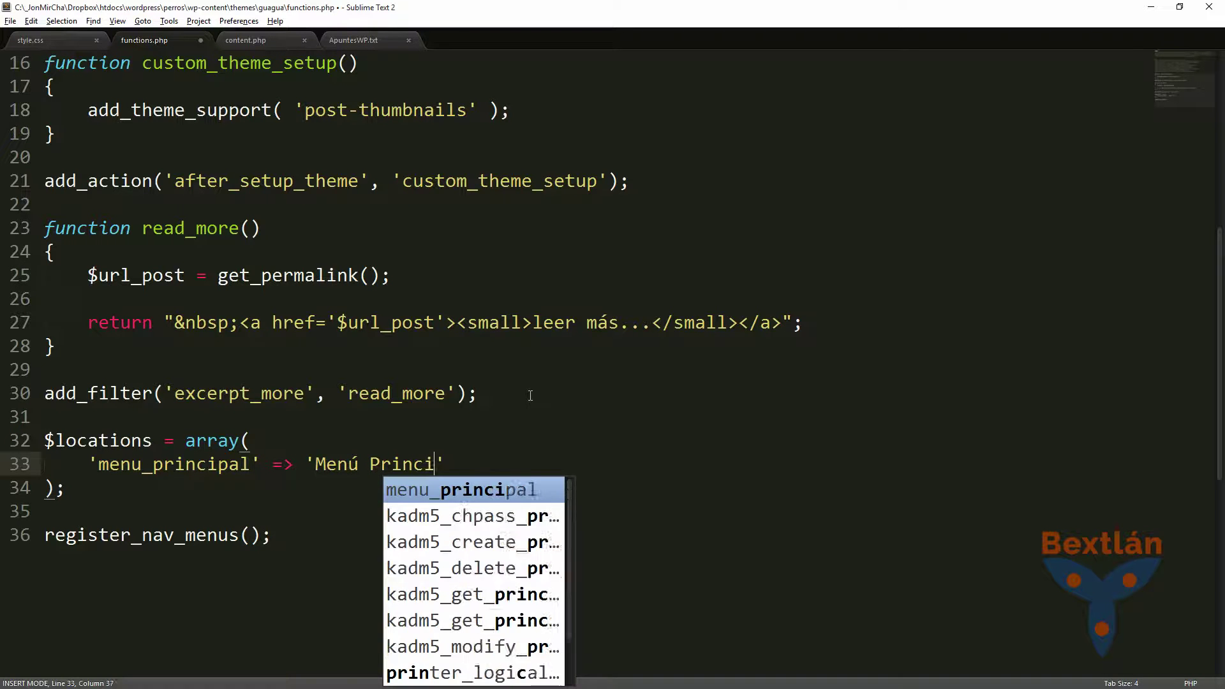
pyautogui.write(',')
# - Duplicate the 'menu_principal' entry onto a new line directly below it in the $locations array
pyautogui.hotkey('shift', 'Home')
pyautogui.hotkey('ctrl', 'c')
pyautogui.press('End')
pyautogui.press('Return')
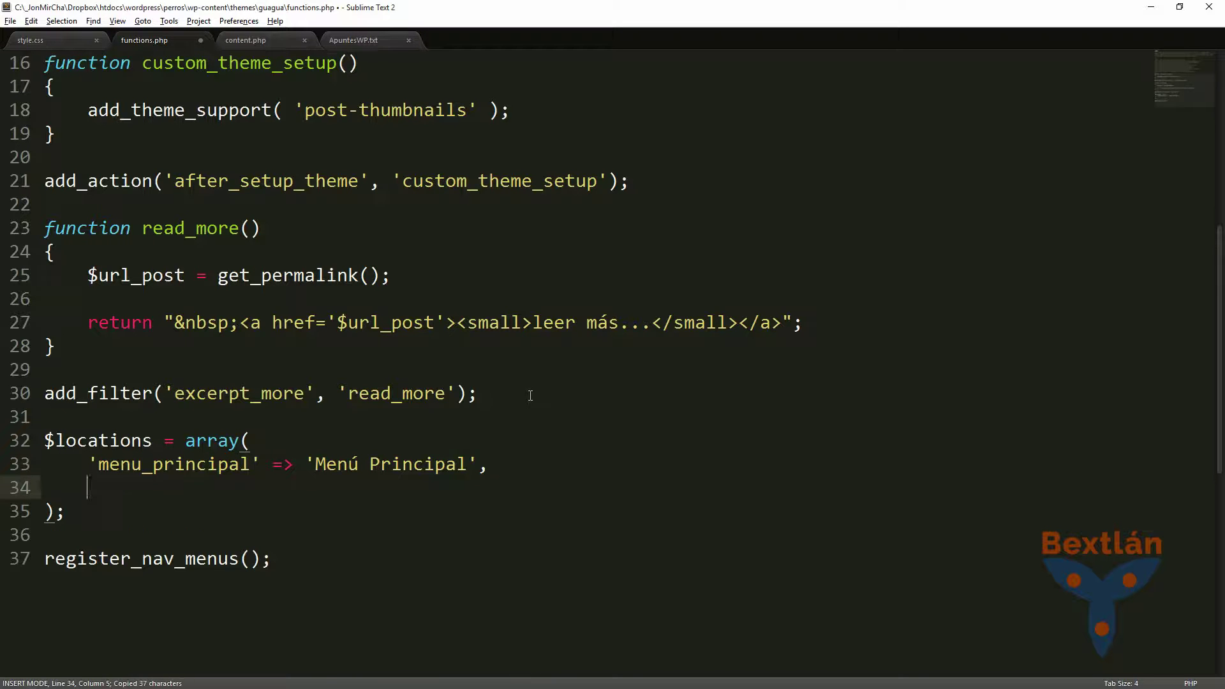
pyautogui.hotkey('ctrl', 'v')
# - Rename the key of the duplicated array entry to 'menu_social'
pyautogui.press('Home')
pyautogui.press('Right')
pyautogui.press('Right')
pyautogui.press('Right')
pyautogui.press('Right')
pyautogui.press('Right')
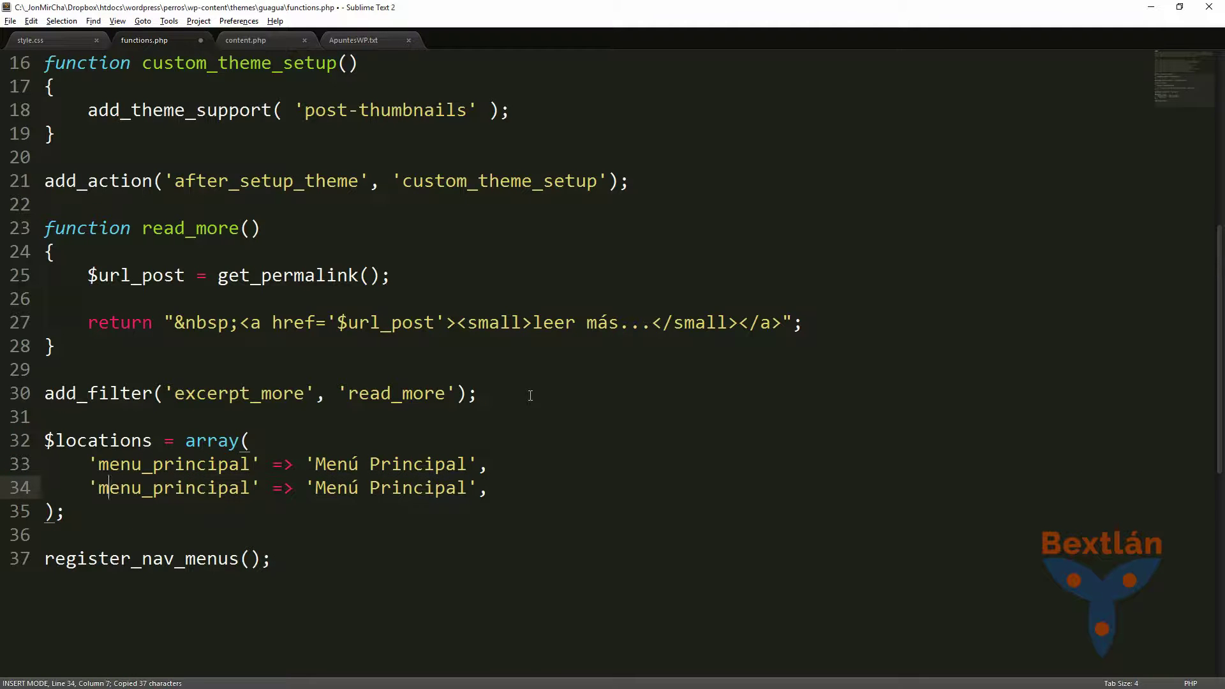
pyautogui.press('Right')
pyautogui.press('Right')
pyautogui.press('Left')
pyautogui.press('Delete')
pyautogui.press('Delete')
pyautogui.press('Delete')
pyautogui.press('Delete')
pyautogui.press('Delete')
pyautogui.press('Delete')
pyautogui.press('Delete')
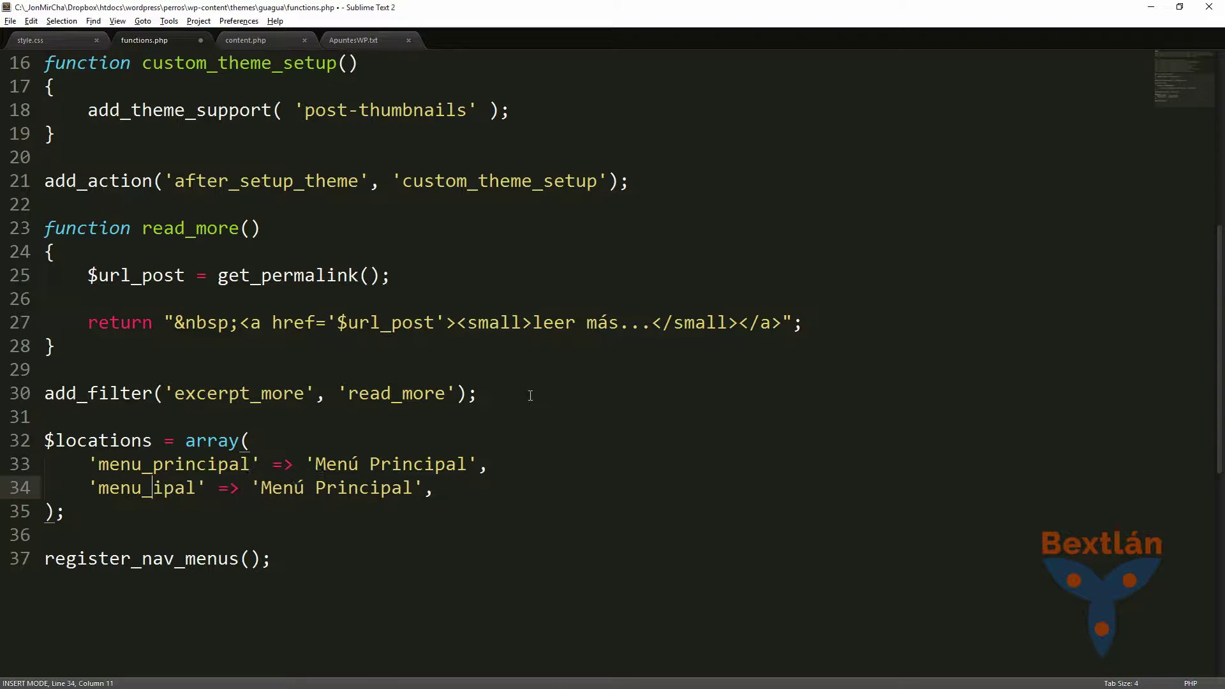
pyautogui.write('soci')
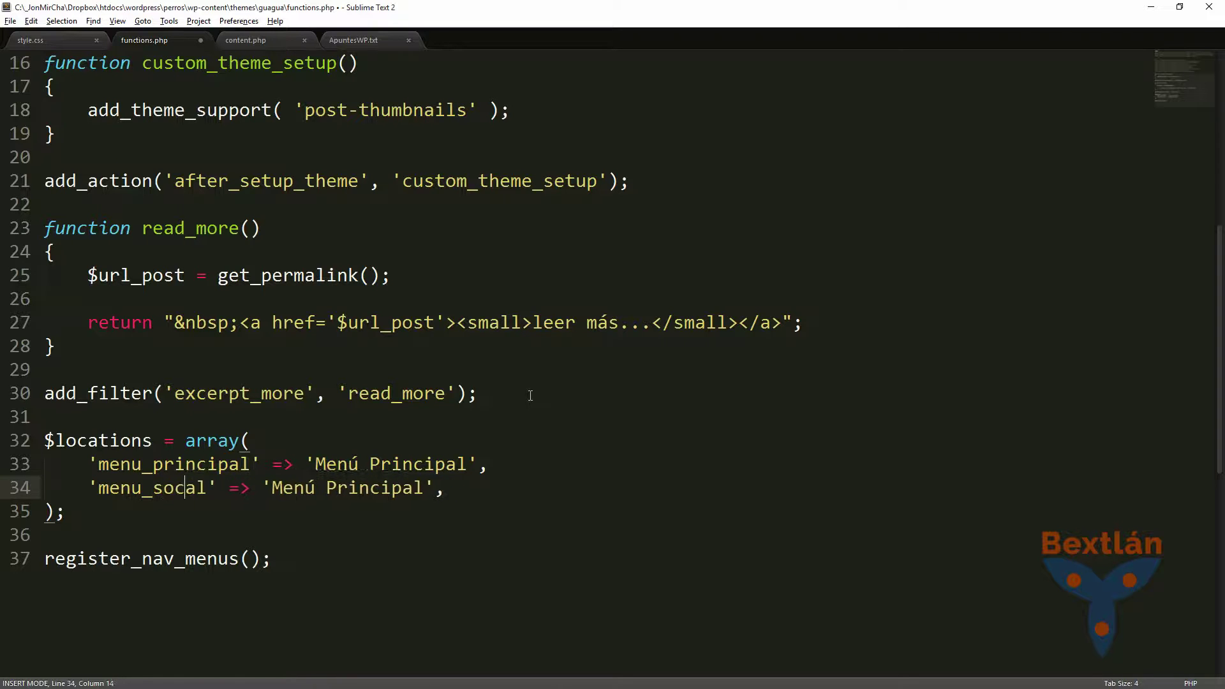
# - Change the value of the 'menu_social' entry to 'Menú Social Media' and remove its trailing comma
pyautogui.press('End')
pyautogui.press('Left')
pyautogui.press('Left')
pyautogui.press('BackSpace')
pyautogui.press('BackSpace')
pyautogui.press('BackSpace')
pyautogui.press('BackSpace')
pyautogui.press('BackSpace')
pyautogui.press('BackSpace')
pyautogui.press('BackSpace')
pyautogui.press('BackSpace')
pyautogui.press('BackSpace')
pyautogui.write('Social  Me')
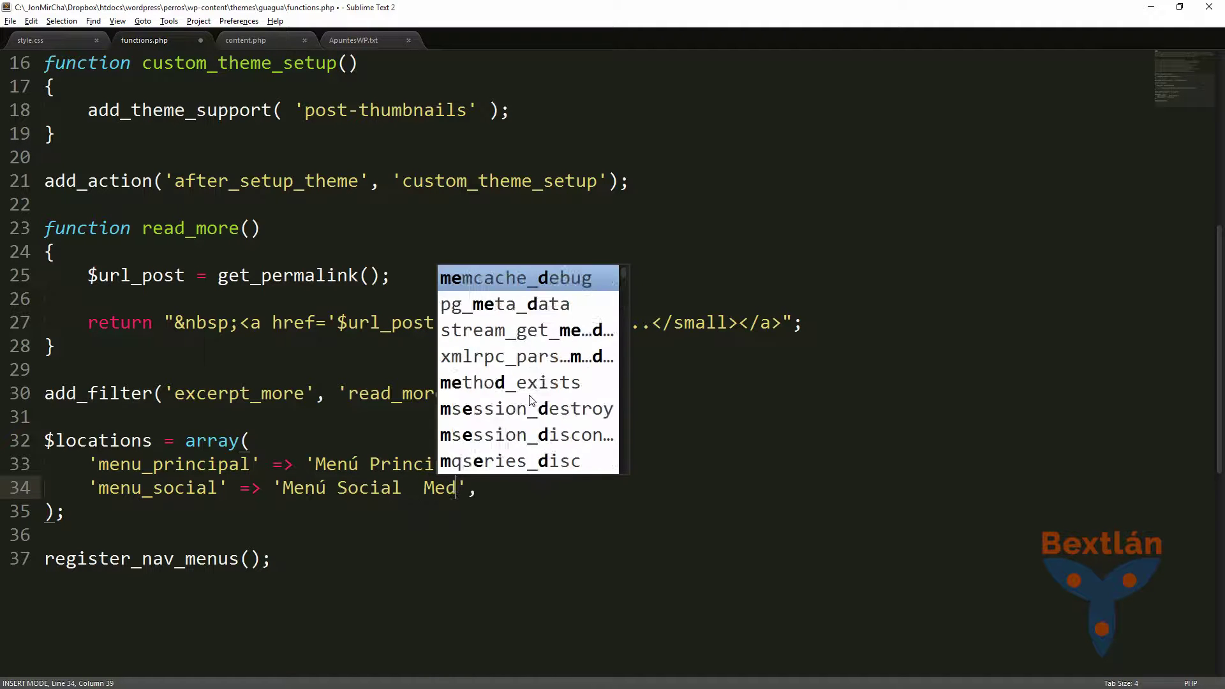
pyautogui.write('dia')
pyautogui.press('Left')
pyautogui.press('Left')
pyautogui.press('Left')
pyautogui.press('Left')
pyautogui.press('Left')
pyautogui.press('BackSpace')
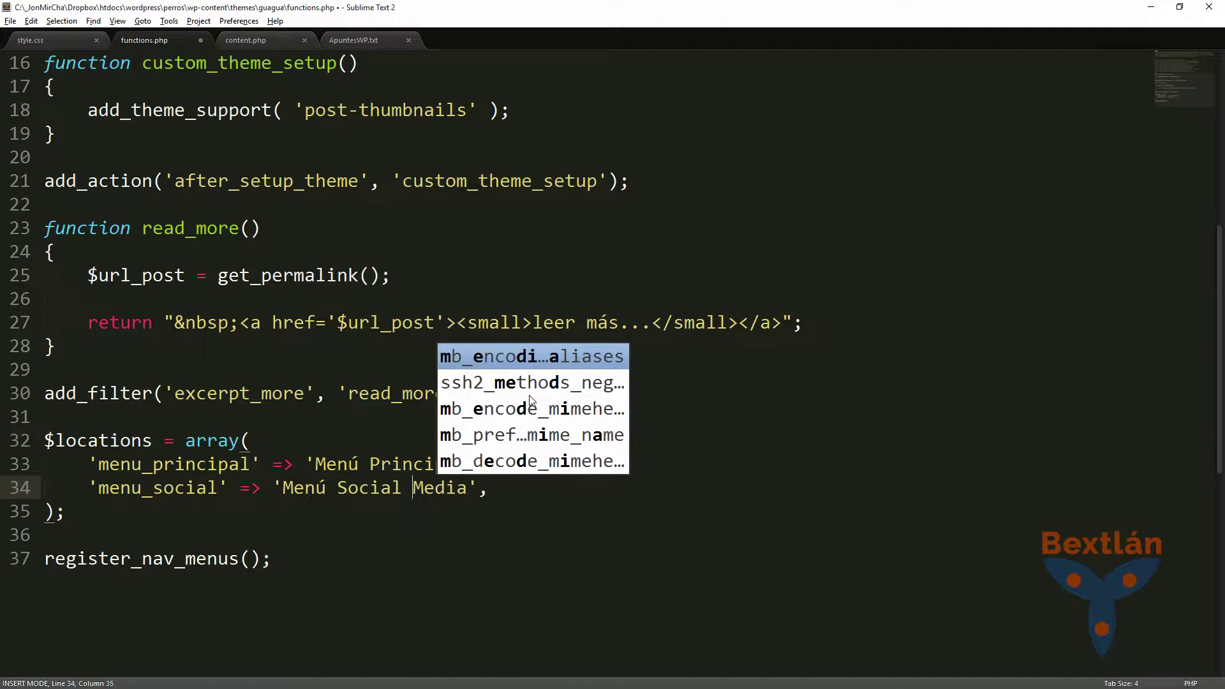
pyautogui.press('End')
pyautogui.press('BackSpace')
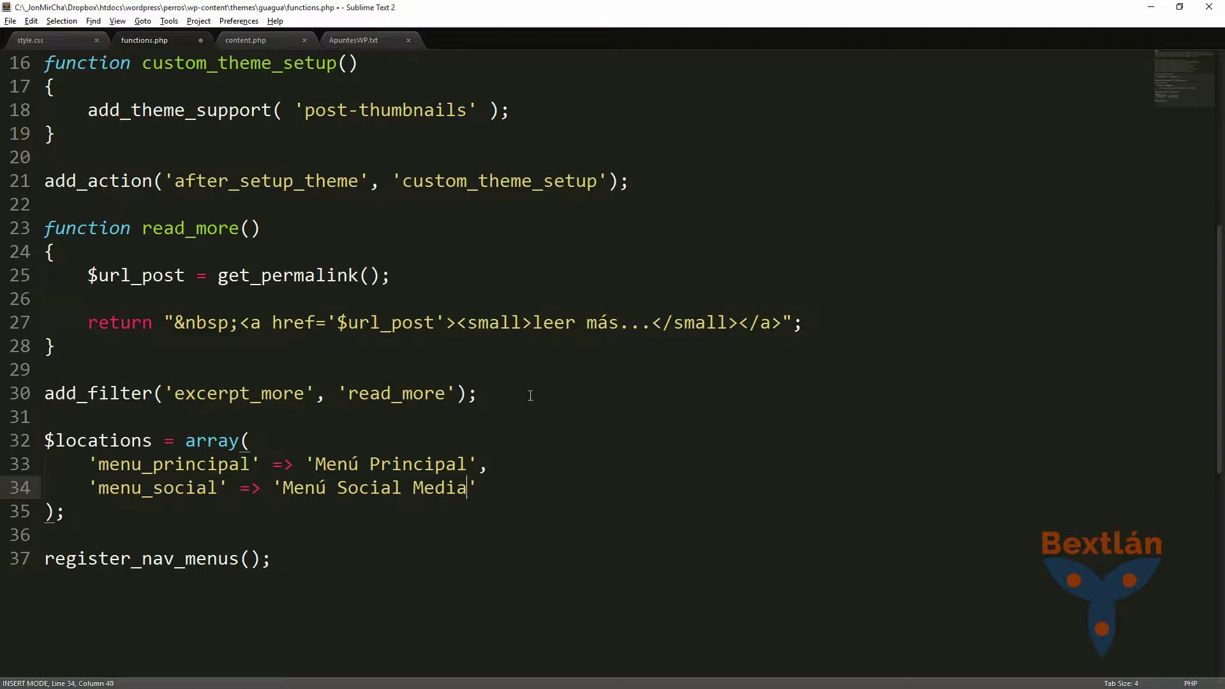
# - Pass $locations as the argument of the register_nav_menus() call and save functions.php
pyautogui.press('Down')
pyautogui.press('Down')
pyautogui.press('Down')
pyautogui.press('Left')
pyautogui.press('Left')
pyautogui.press('Left')
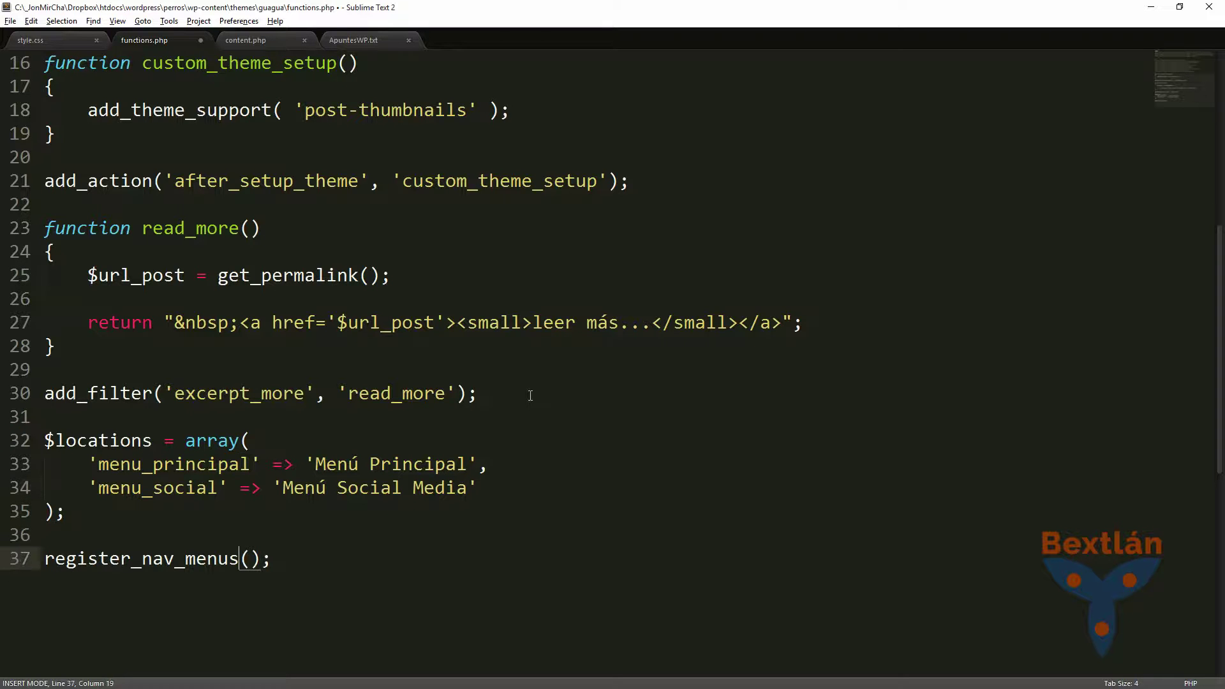
pyautogui.write('$locations')
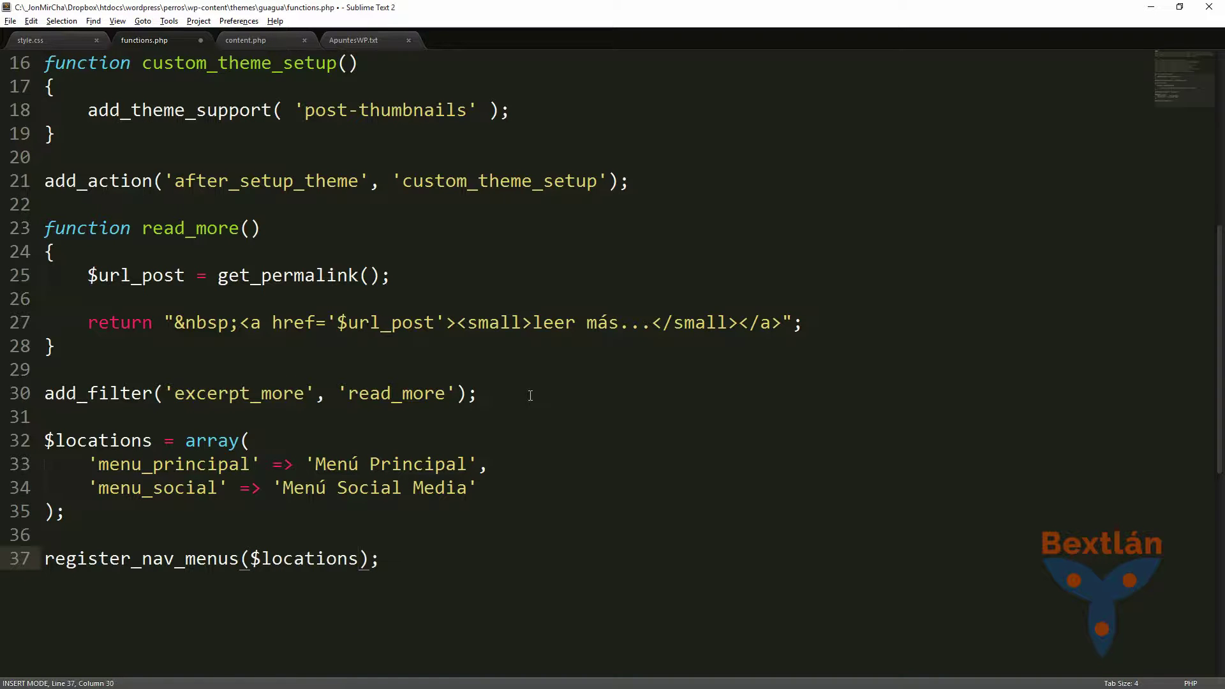
pyautogui.hotkey('ctrl', 's')
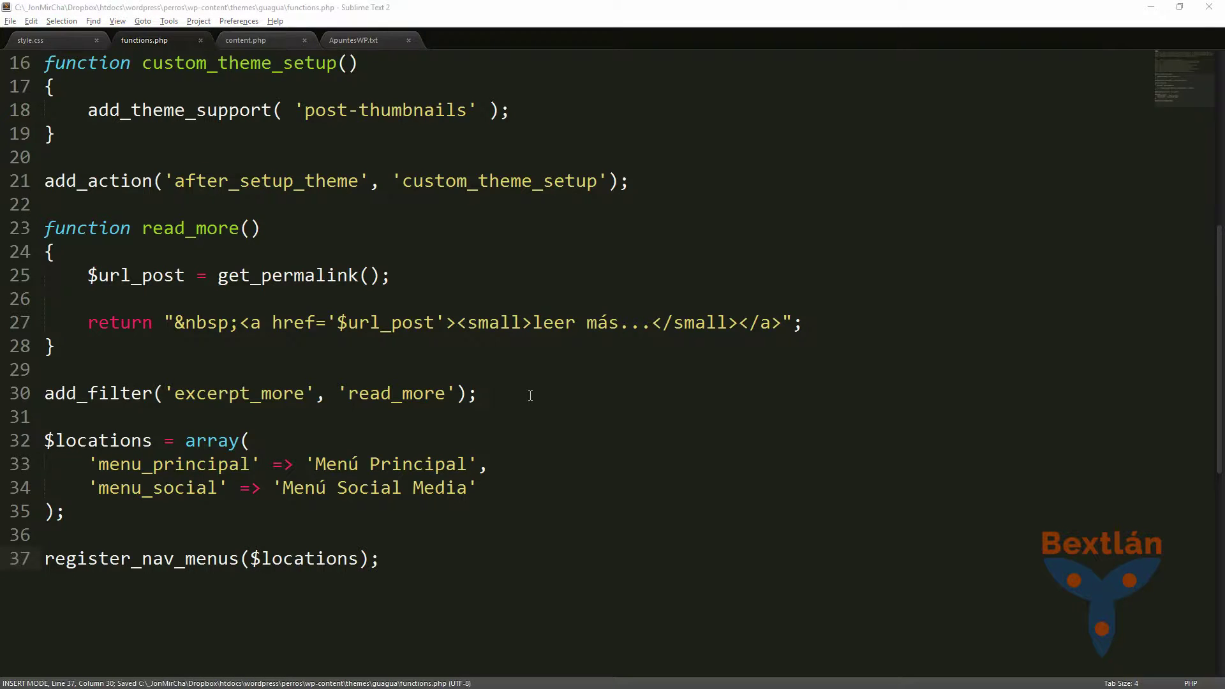
# - Switch to the browser, reload the WordPress dashboard and check the Apariencia options for Menús
pyautogui.hotkey('alt', 'Tab')
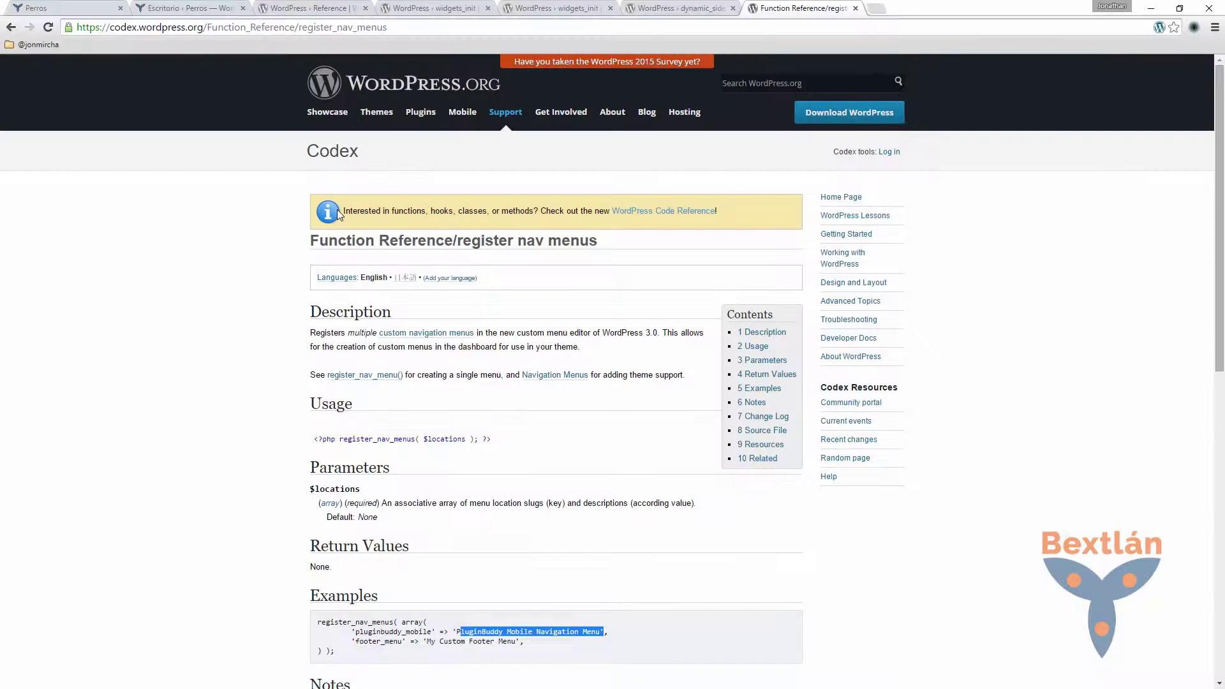
pyautogui.click(150, 12)
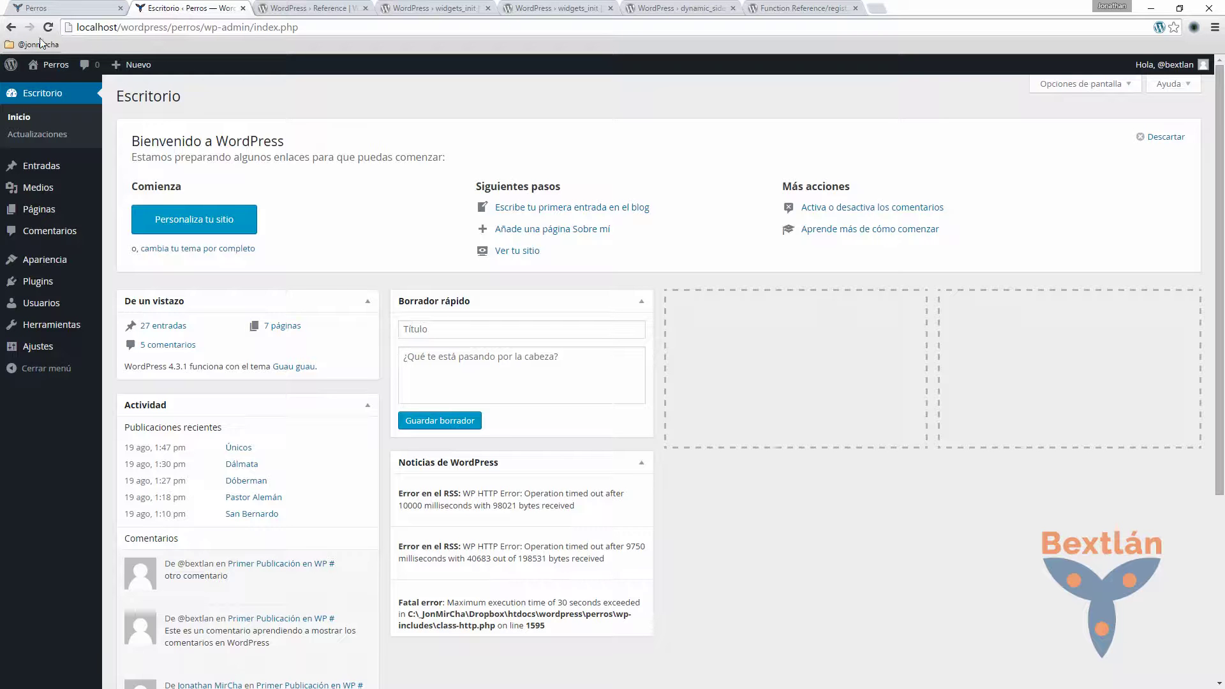
pyautogui.moveTo(45, 260)
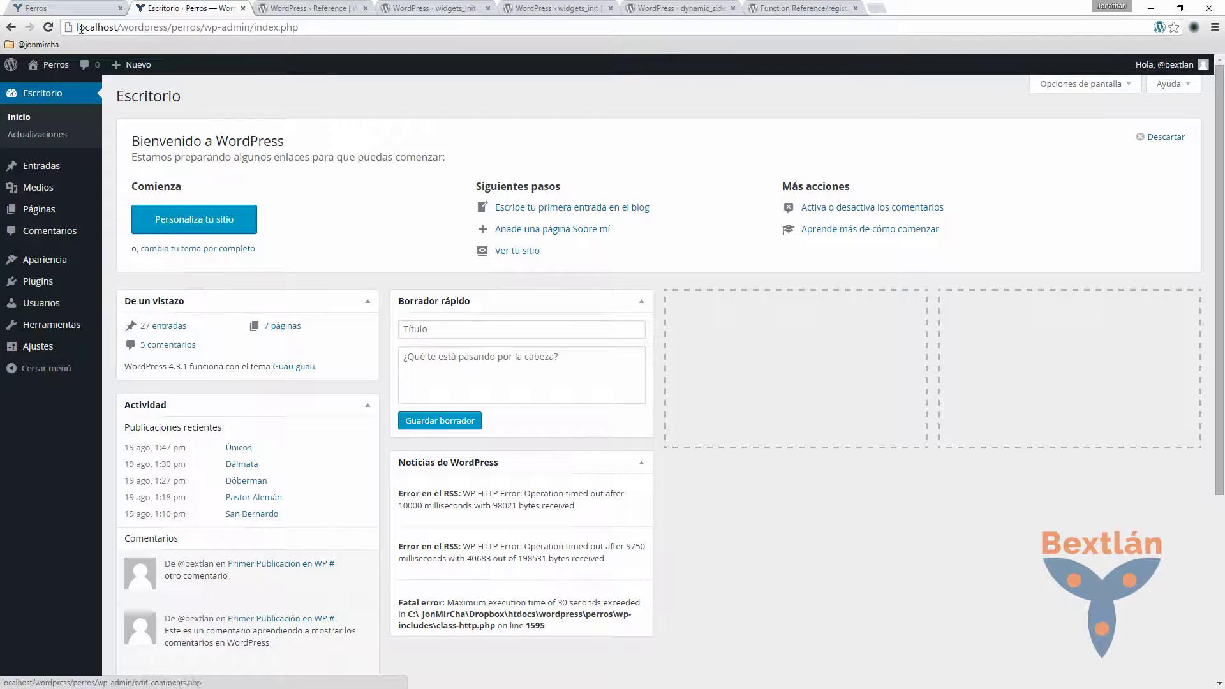
pyautogui.click(48, 29)
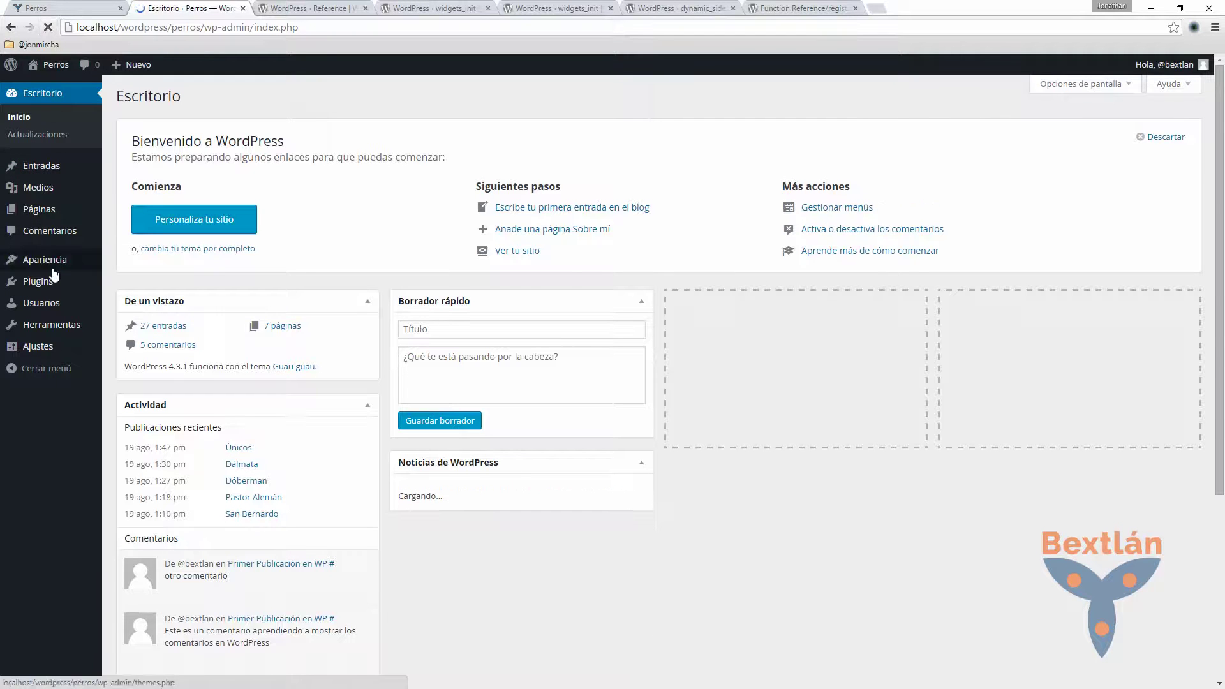
pyautogui.moveTo(56, 260)
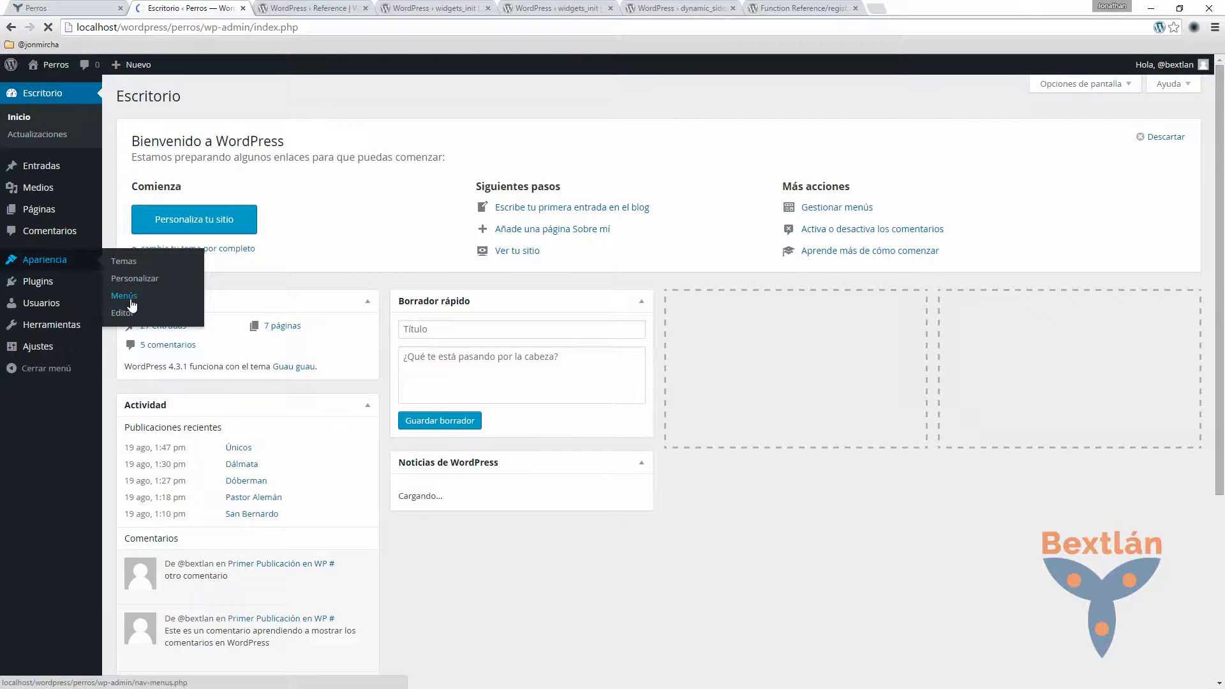
# - In functions.php in Sublime Text, move the $locations array and register_nav_menus call into custom_theme_setup(), below the add_theme_support line
pyautogui.hotkey('alt', 'Tab')
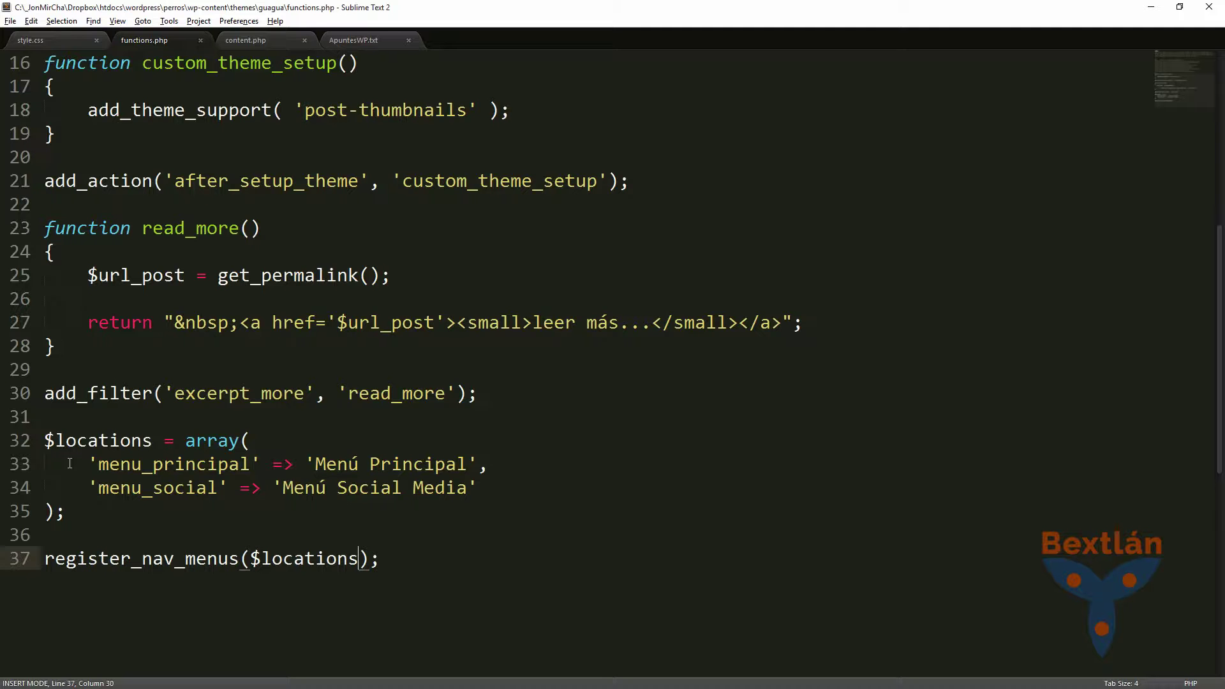
pyautogui.moveTo(44, 441); pyautogui.dragTo(412, 559)
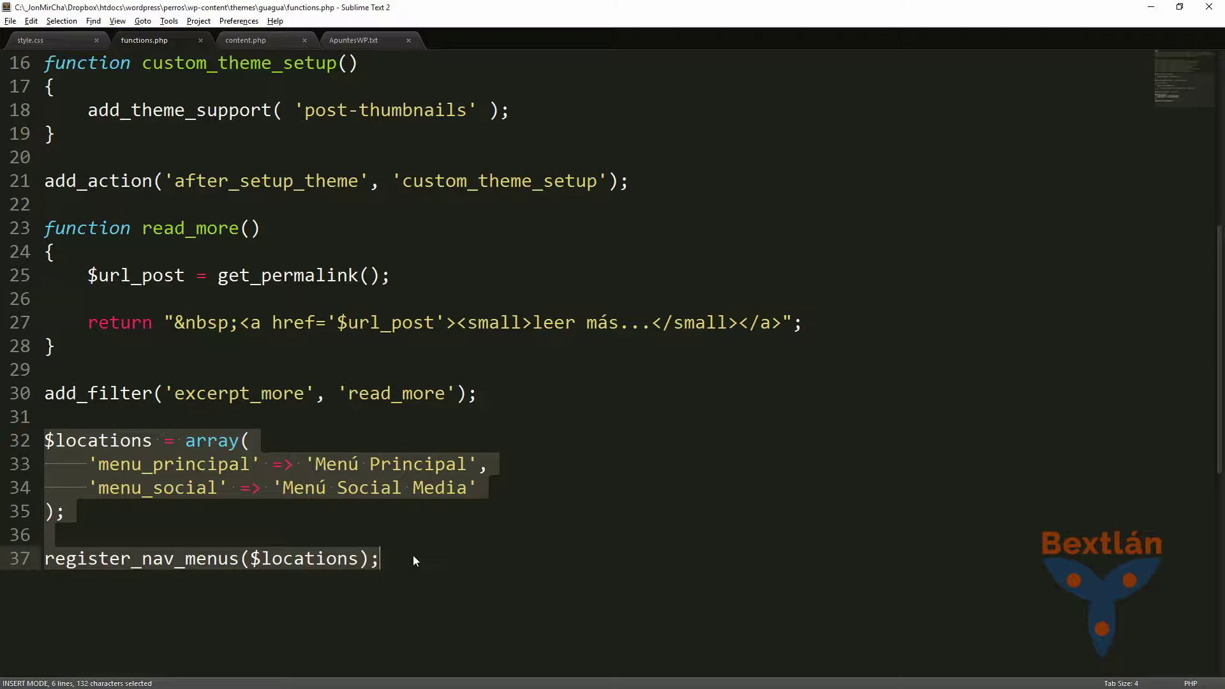
pyautogui.moveTo(175, 182); pyautogui.dragTo(369, 182)
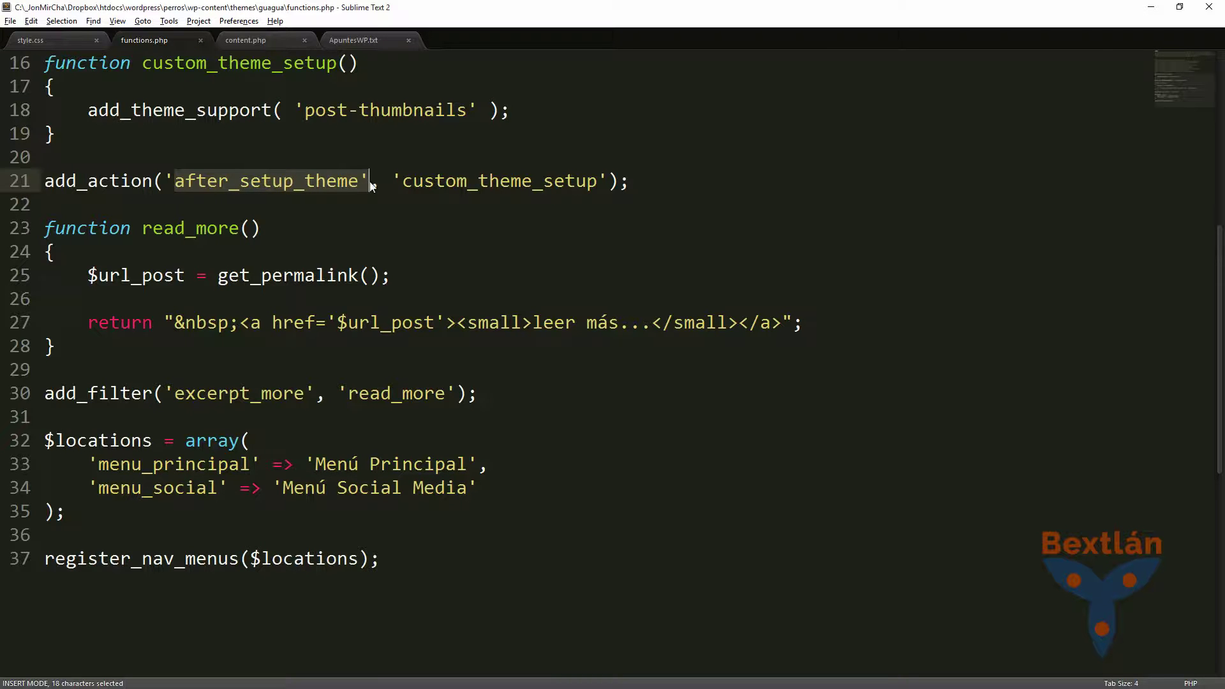
pyautogui.click(323, 530)
pyautogui.moveTo(390, 553); pyautogui.dragTo(9, 444)
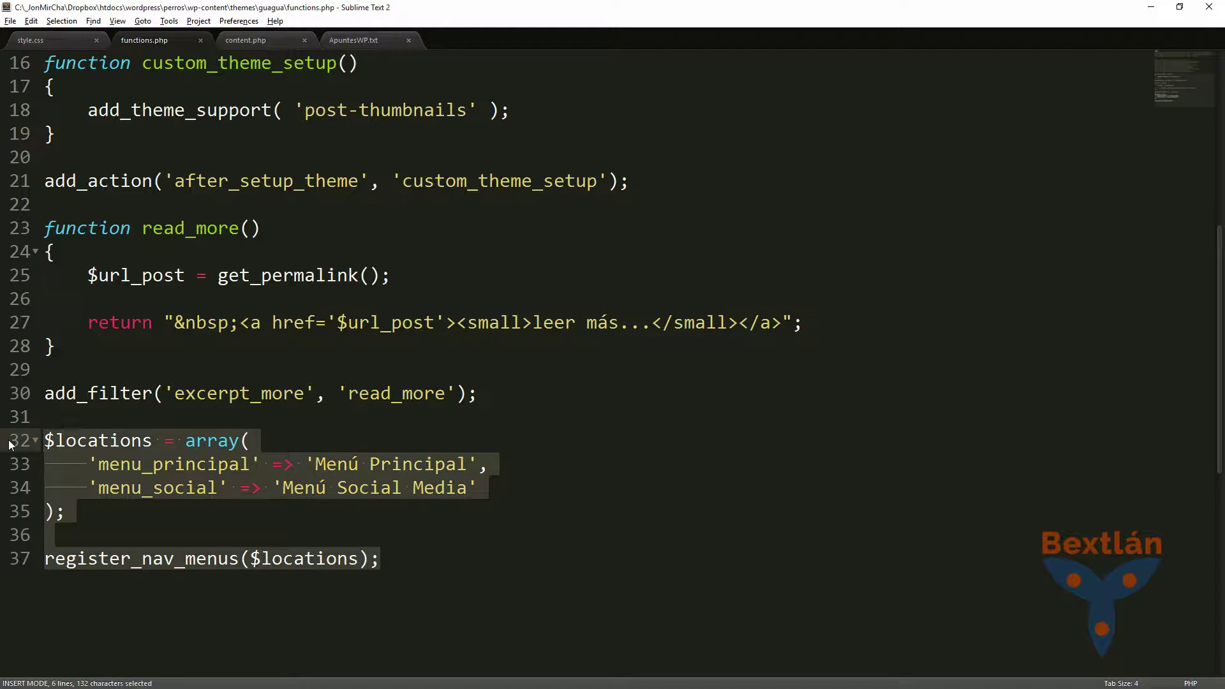
pyautogui.hotkey('ctrl', 'x')
pyautogui.press('BackSpace')
pyautogui.press('BackSpace')
pyautogui.press('Up')
pyautogui.press('Up')
pyautogui.press('Up')
pyautogui.press('Up')
pyautogui.press('Up')
pyautogui.press('Up')
pyautogui.press('Up')
pyautogui.press('Up')
pyautogui.press('Up')
pyautogui.press('Up')
pyautogui.press('Up')
pyautogui.press('End')
pyautogui.press('Up')
pyautogui.press('End')
pyautogui.press('Return')
pyautogui.press('Return')
pyautogui.hotkey('ctrl', 'v')
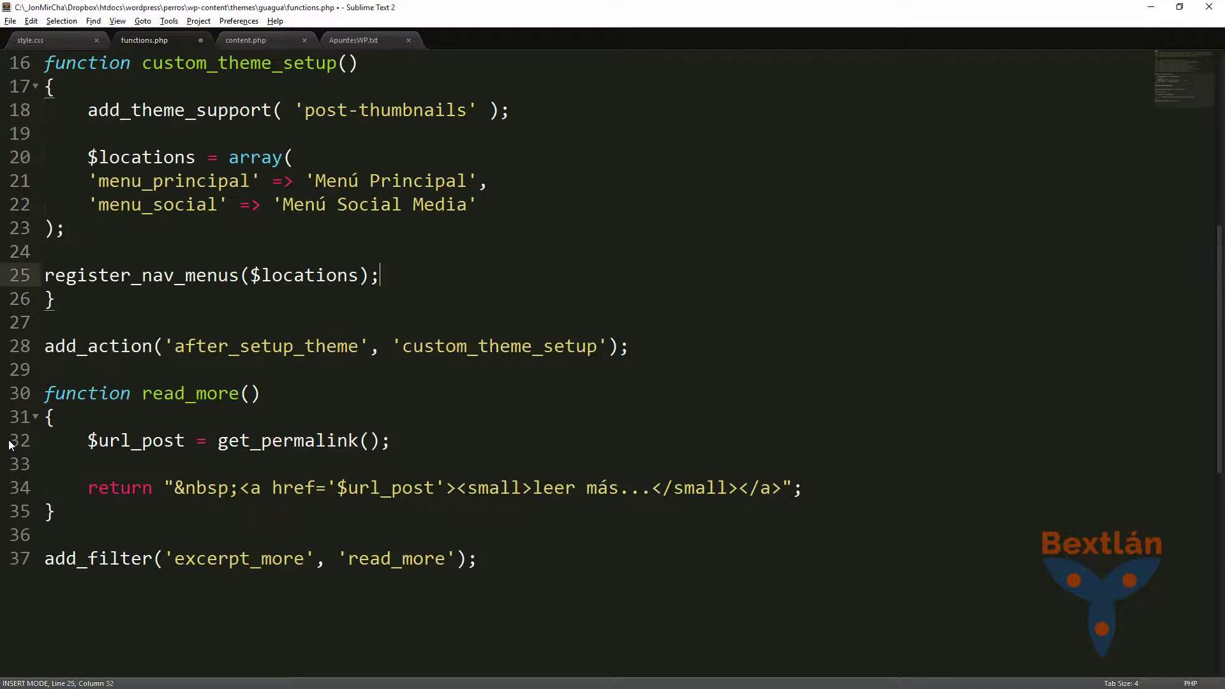
# - Indent the array entries, closing parenthesis and register_nav_menus call one more level inside custom_theme_setup(), and save the file
pyautogui.press('Up')
pyautogui.press('Up')
pyautogui.press('Up')
pyautogui.press('Up')
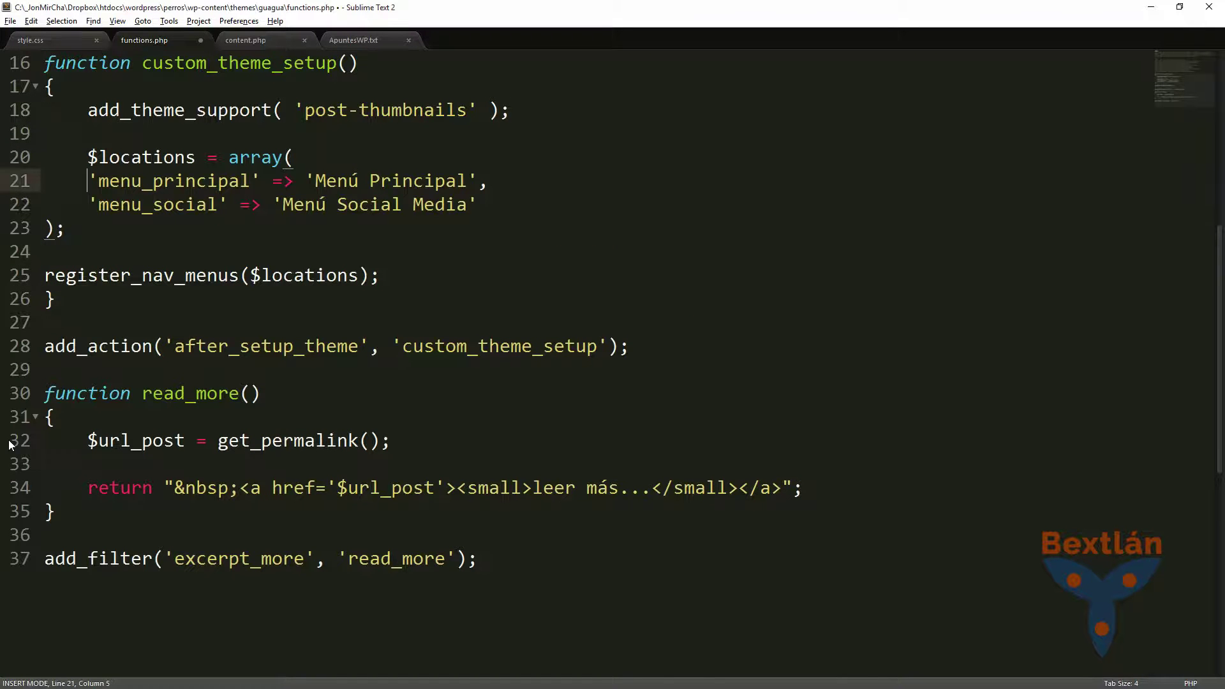
pyautogui.hotkey('shift', 'Down')
pyautogui.hotkey('shift', 'Down')
pyautogui.hotkey('shift', 'Down')
pyautogui.hotkey('shift', 'Down')
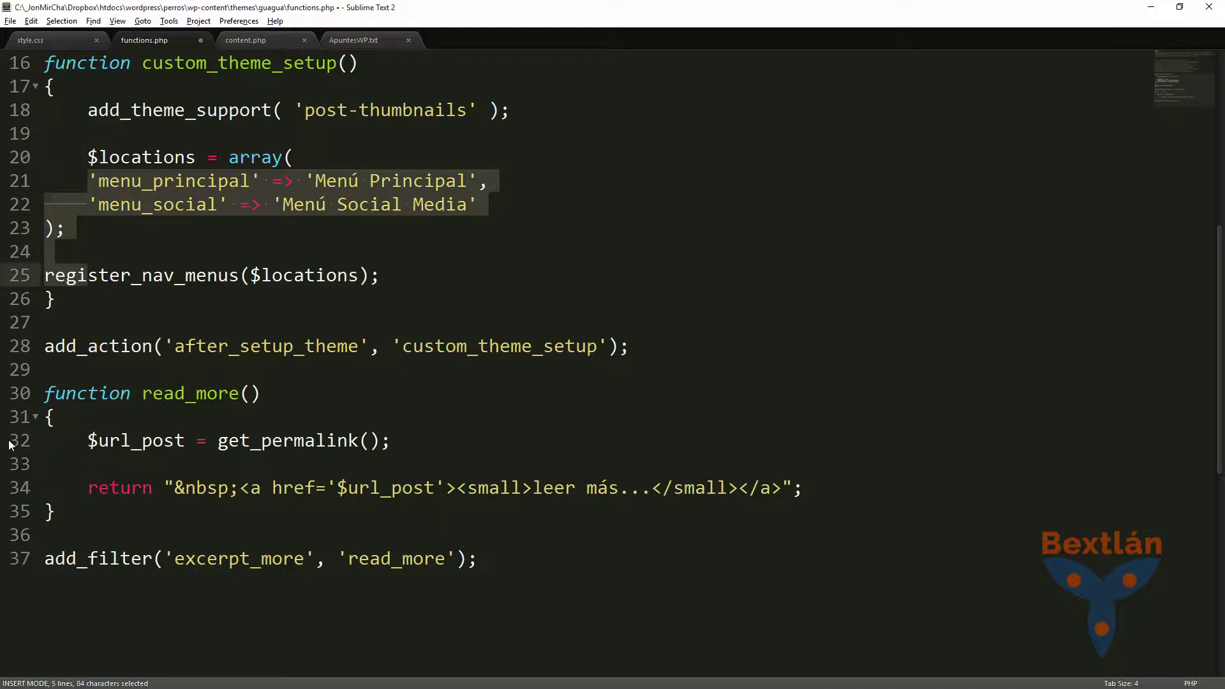
pyautogui.press('Tab')
pyautogui.press('Escape')
# - Reload the WordPress dashboard in the browser again and recheck that Apariencia still offers Menús after moving the code
pyautogui.hotkey('alt', 'Tab')
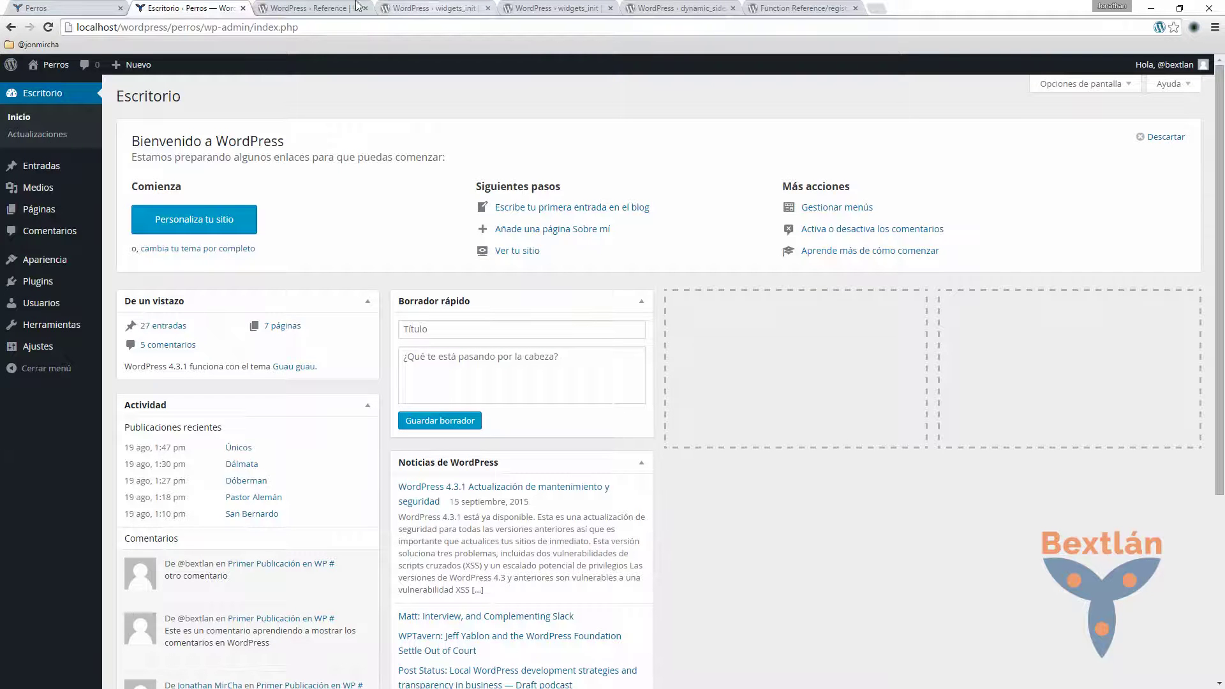
pyautogui.click(48, 27)
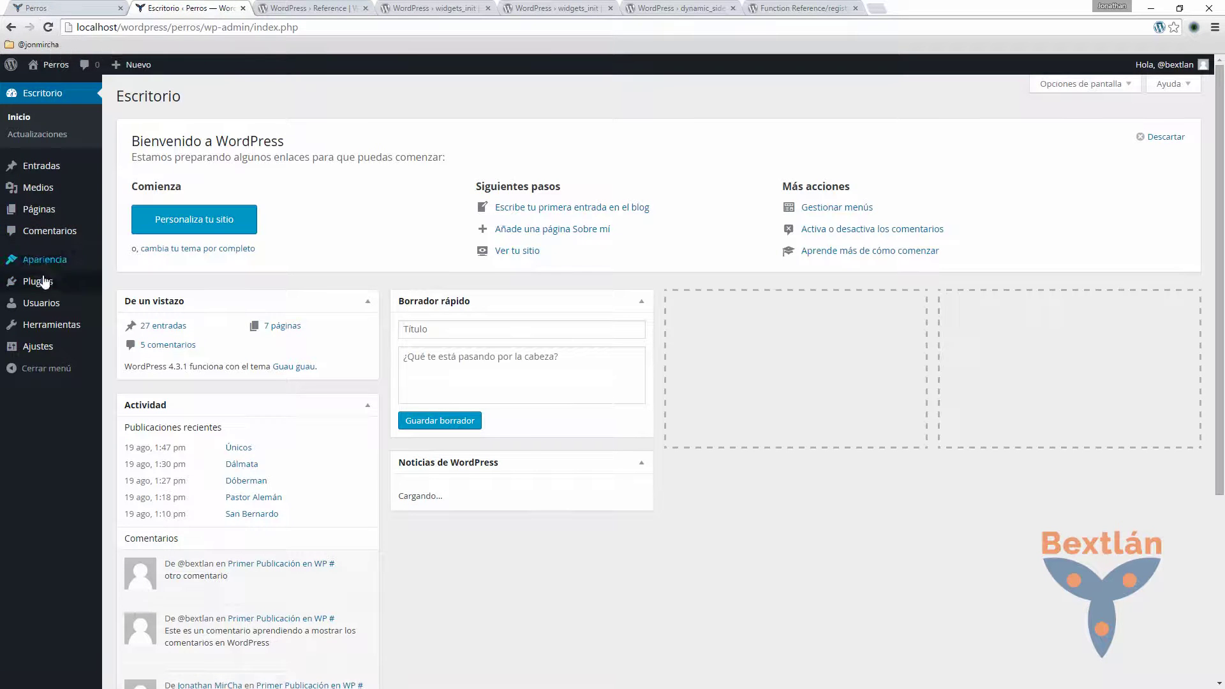
pyautogui.moveTo(49, 264)
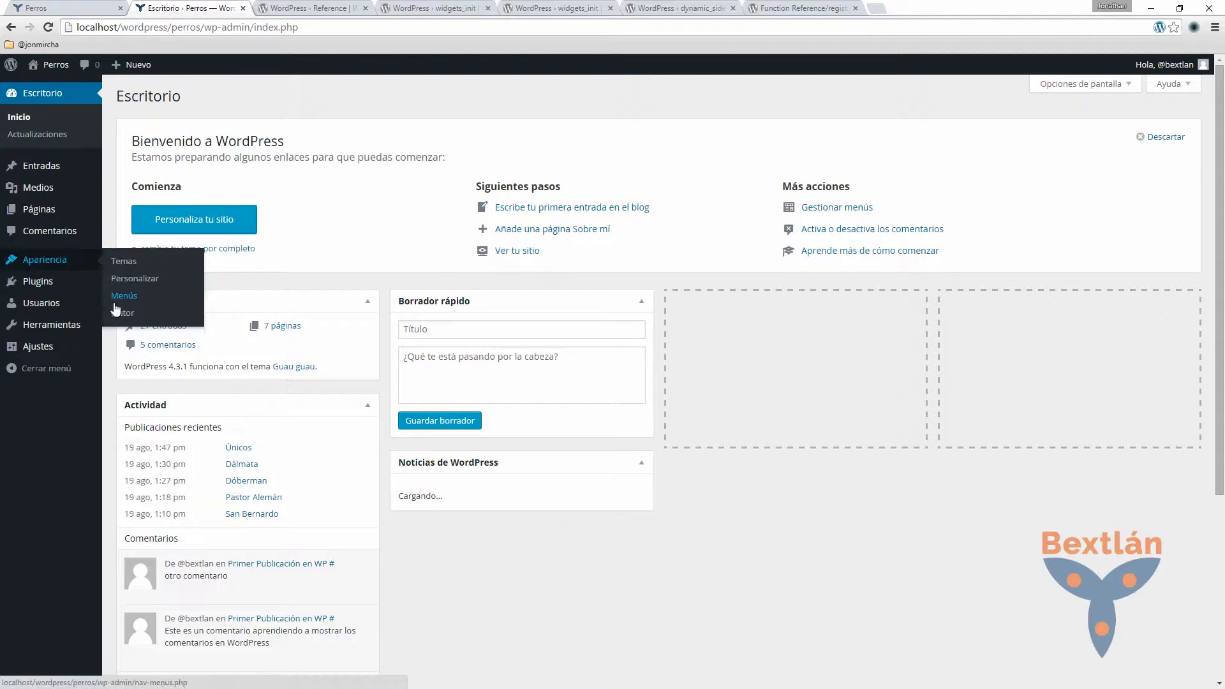
# - Open the after_setup_theme reference URL from the comment block of functions.php in a new browser tab
pyautogui.hotkey('alt', 'Tab')
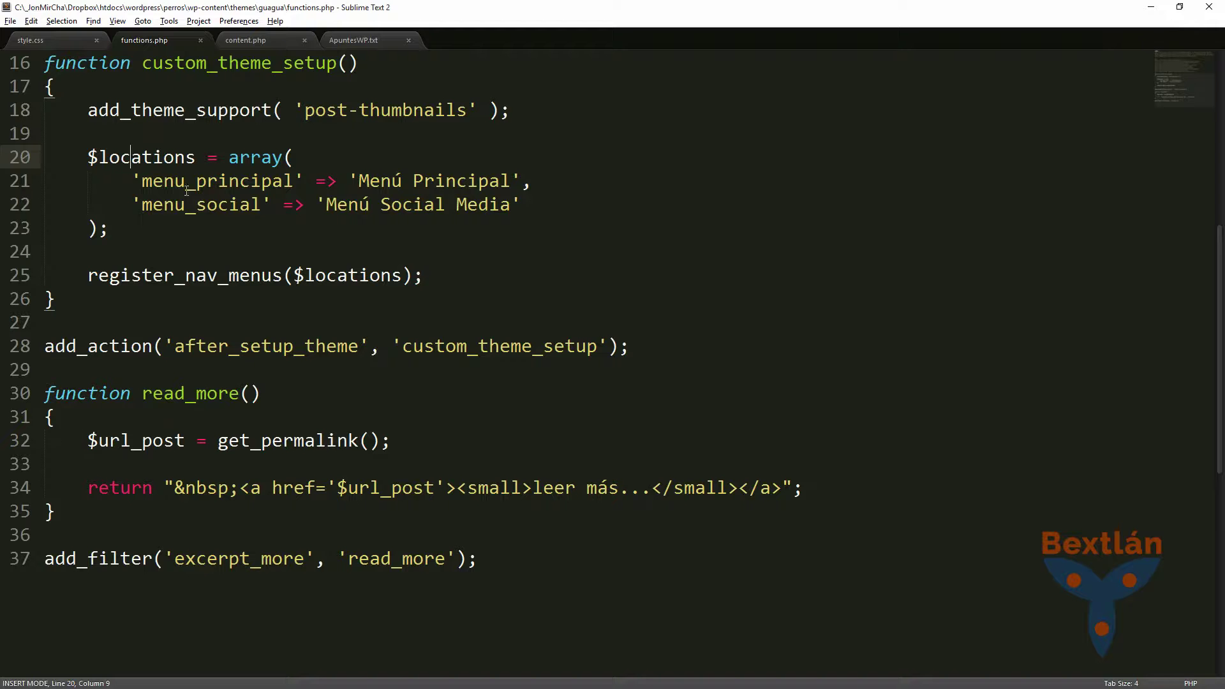
pyautogui.scroll(5, 306, 281)
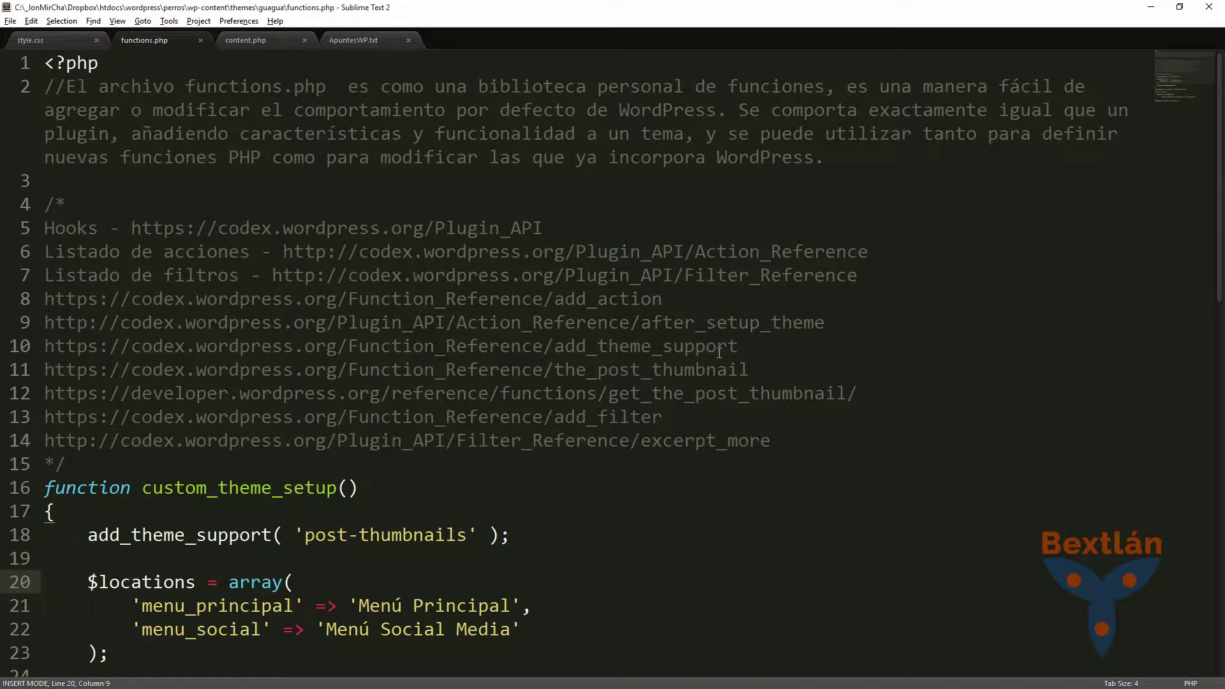
pyautogui.click(823, 323)
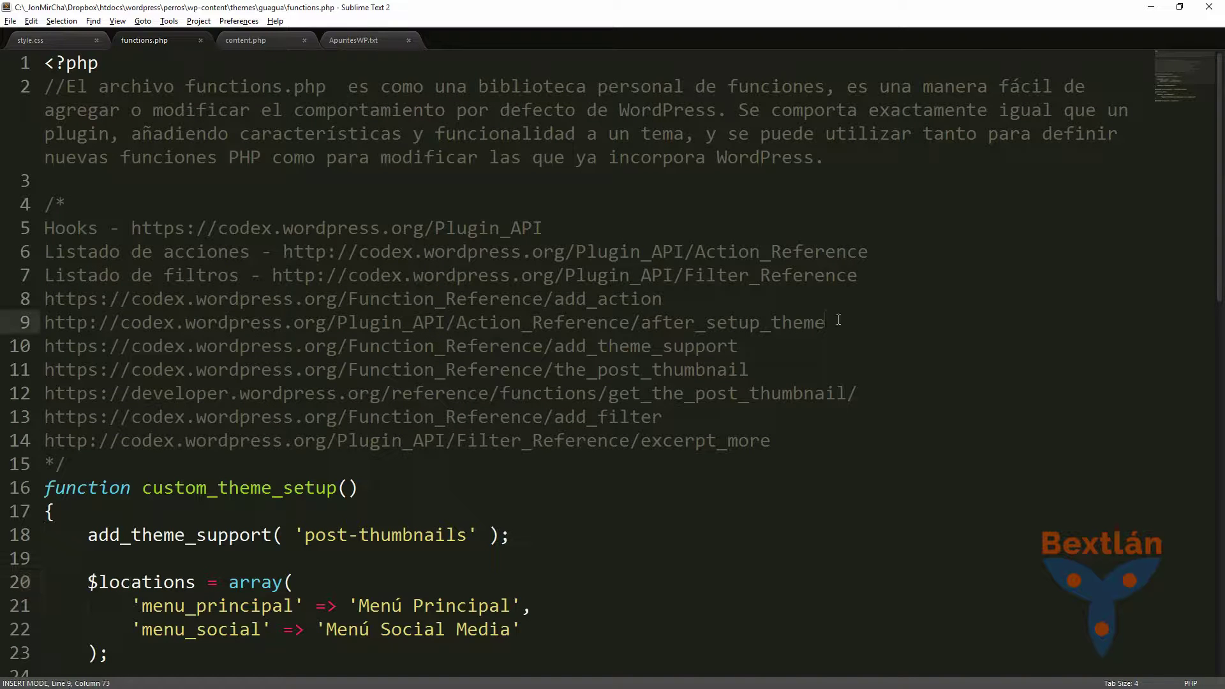
pyautogui.hotkey('shift', 'Home')
pyautogui.hotkey('alt', 'Tab')
pyautogui.click(878, 9)
pyautogui.hotkey('ctrl', 'v')
pyautogui.press('Return')
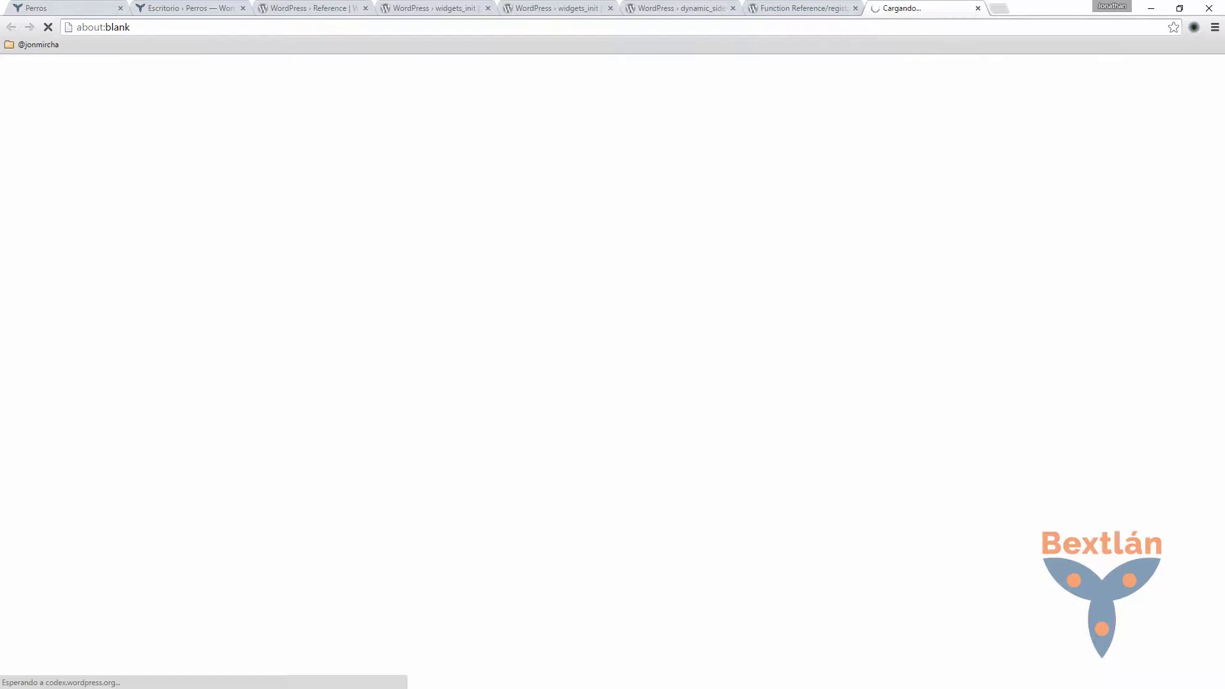
# - Copy the register_nav_menus Codex page's URL to the end of the comment block in functions.php, leaving no blank line above it, and save
pyautogui.click(808, 8)
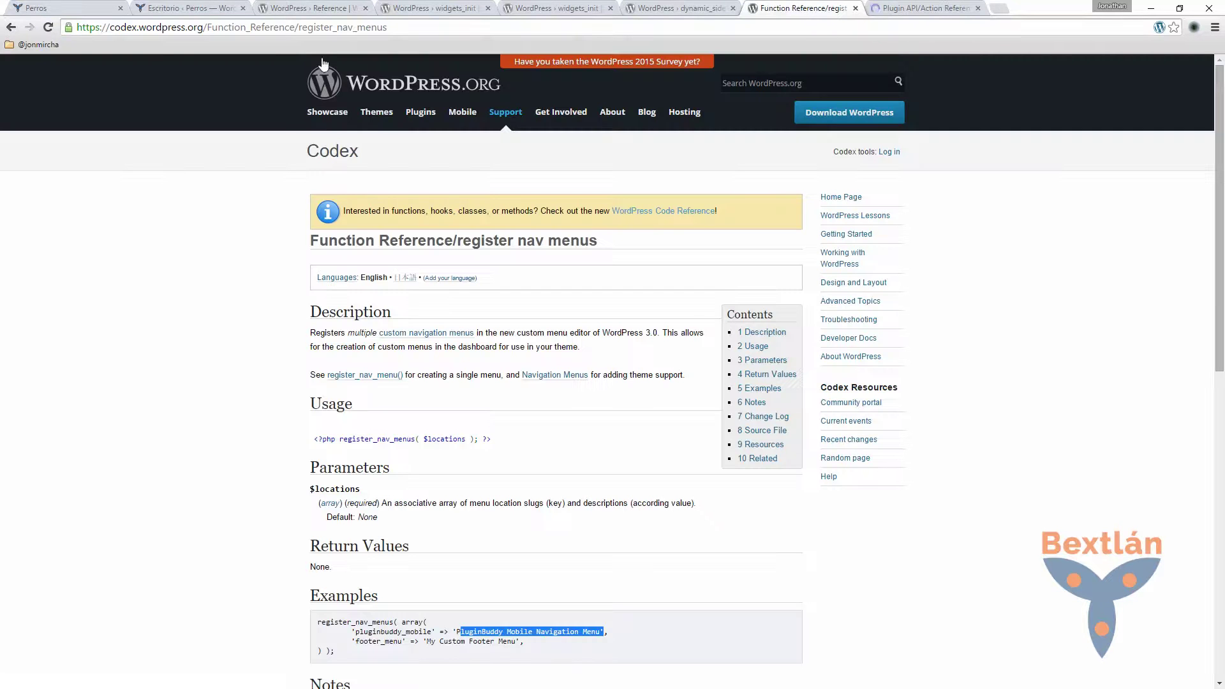
pyautogui.click(346, 29)
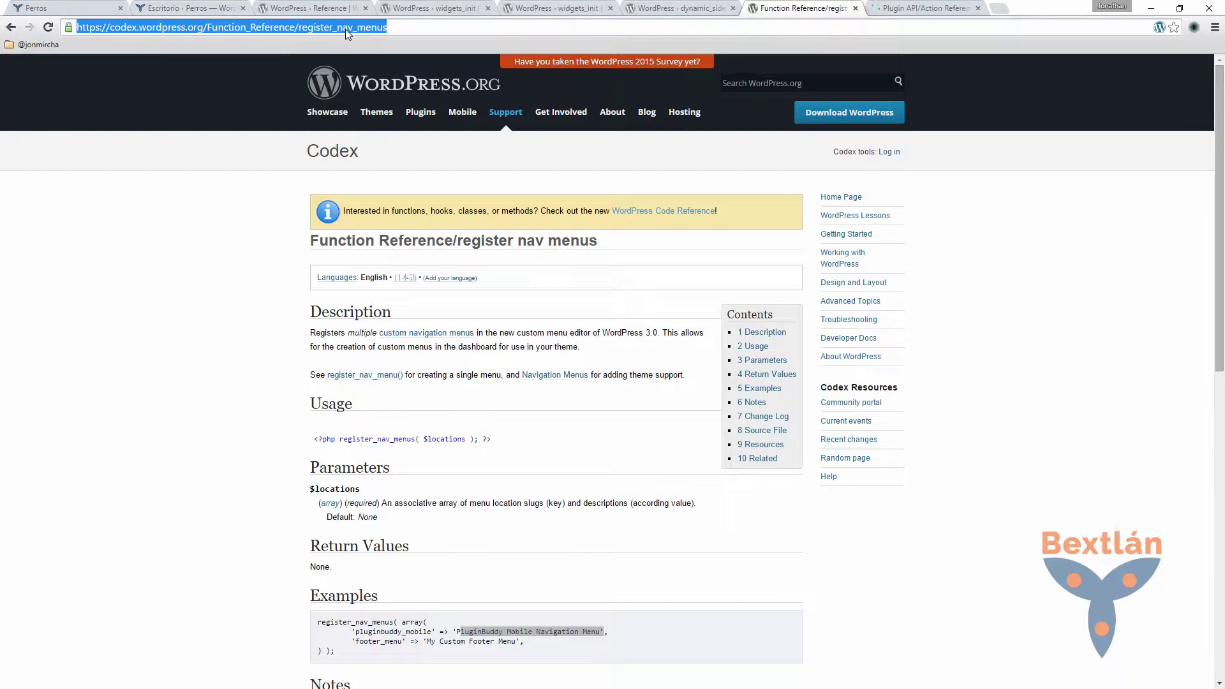
pyautogui.hotkey('alt', 'Tab')
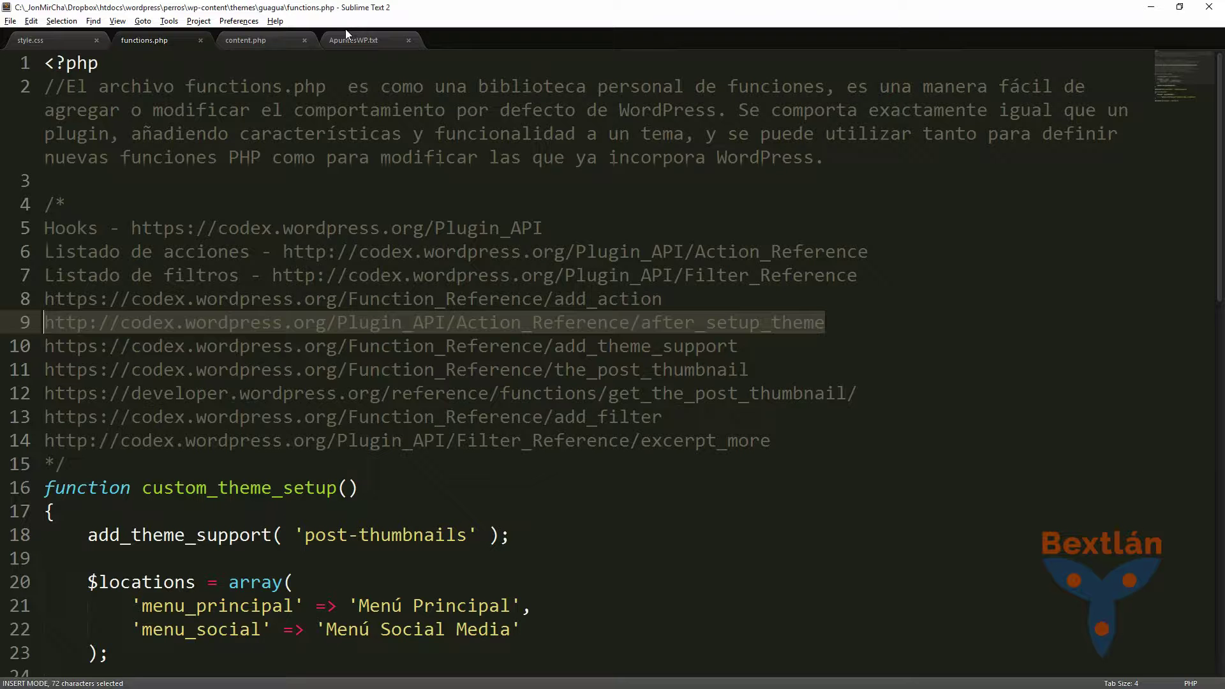
pyautogui.click(825, 449)
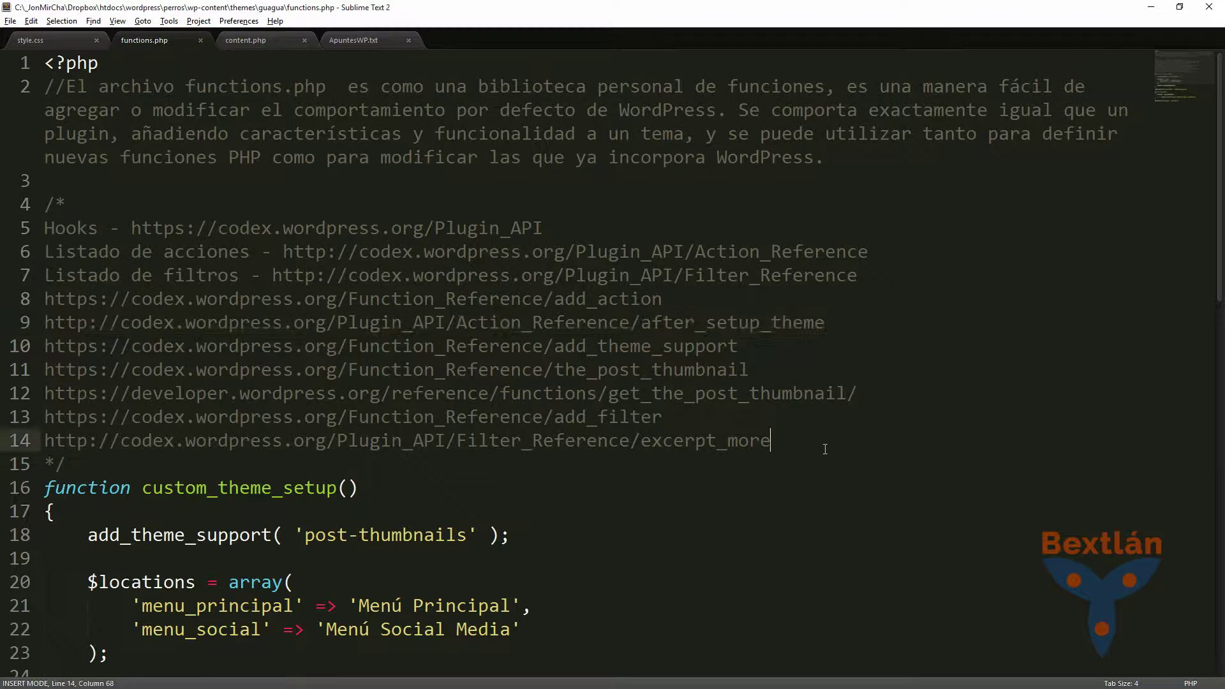
pyautogui.press('Return')
pyautogui.press('Return')
pyautogui.hotkey('ctrl', 's')
pyautogui.hotkey('alt', 'Tab')
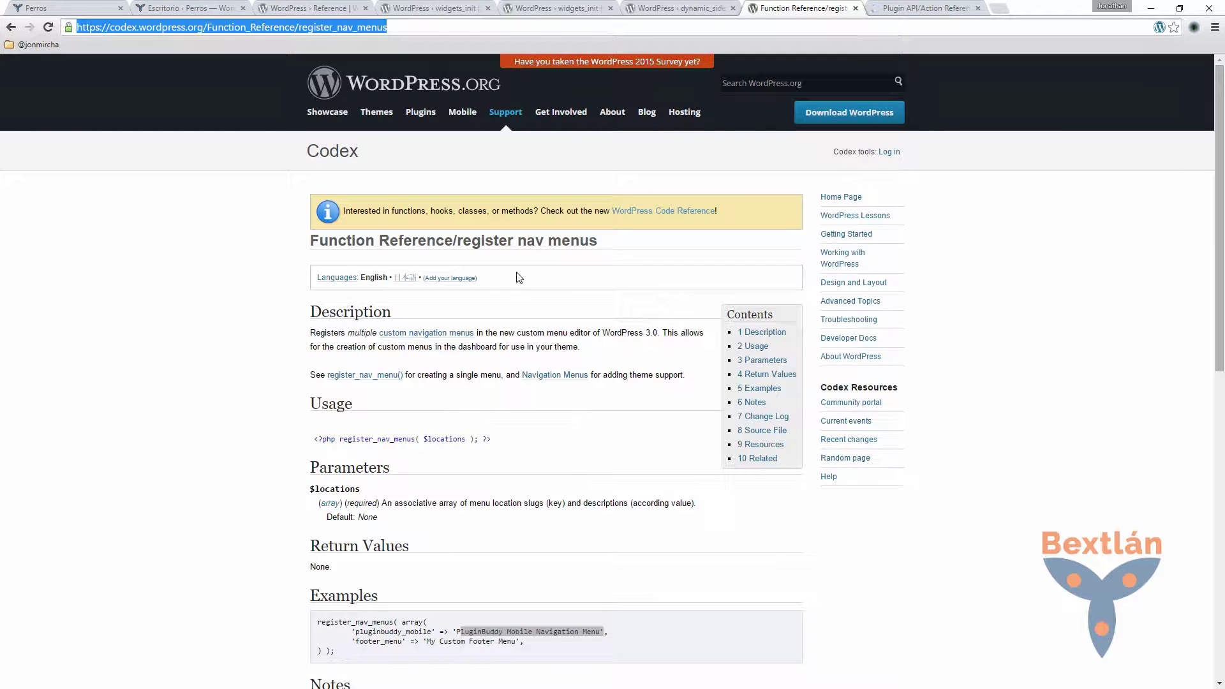
pyautogui.hotkey('alt', 'Tab')
pyautogui.hotkey('ctrl', 'v')
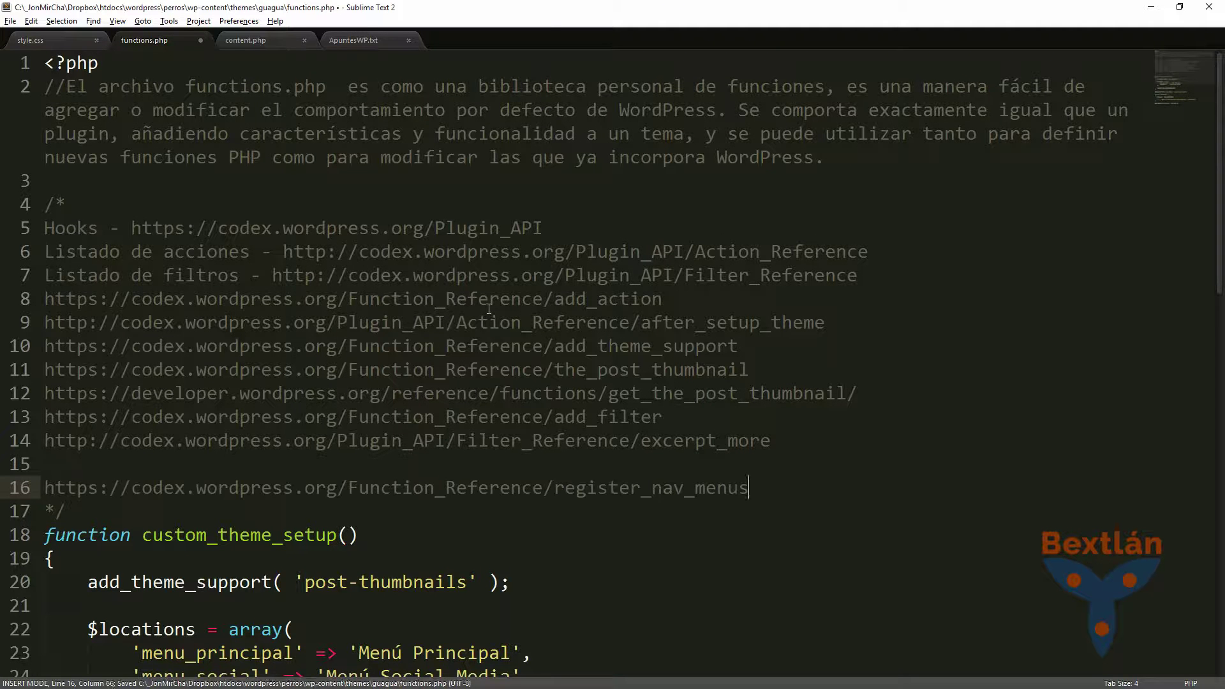
pyautogui.press('Up')
pyautogui.press('BackSpace')
# - Close the register_nav_menus reference page in the browser and read the description on the after_setup_theme page
pyautogui.hotkey('alt', 'Tab')
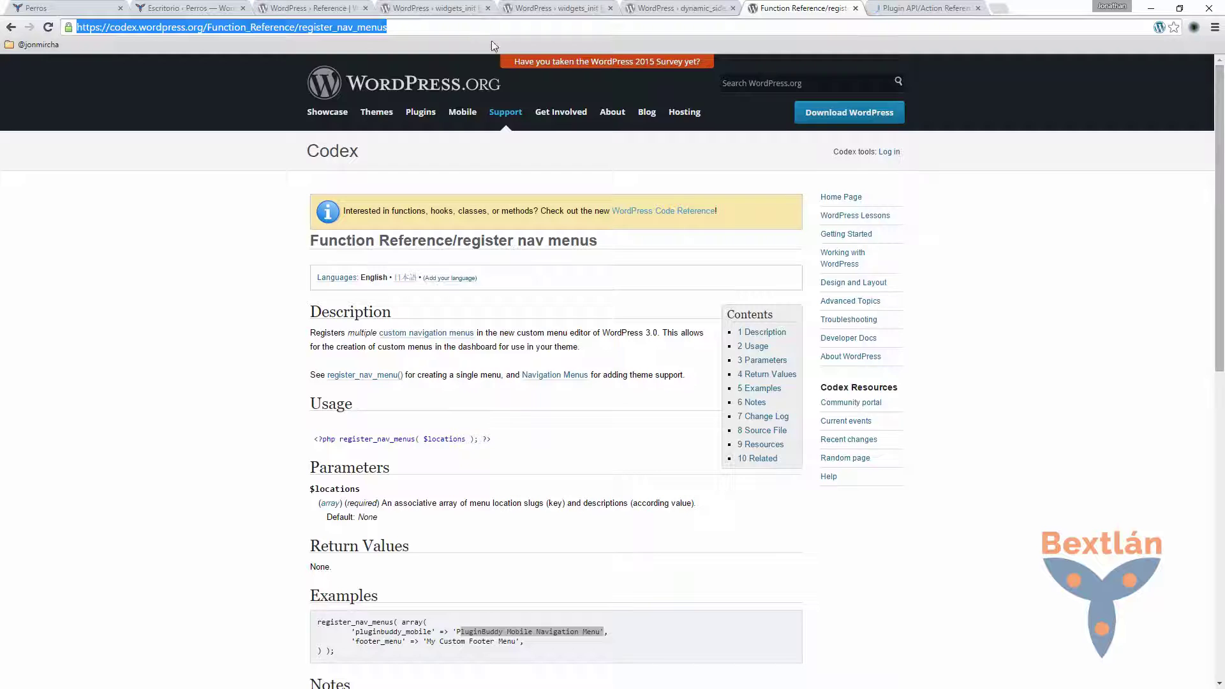
pyautogui.click(854, 11)
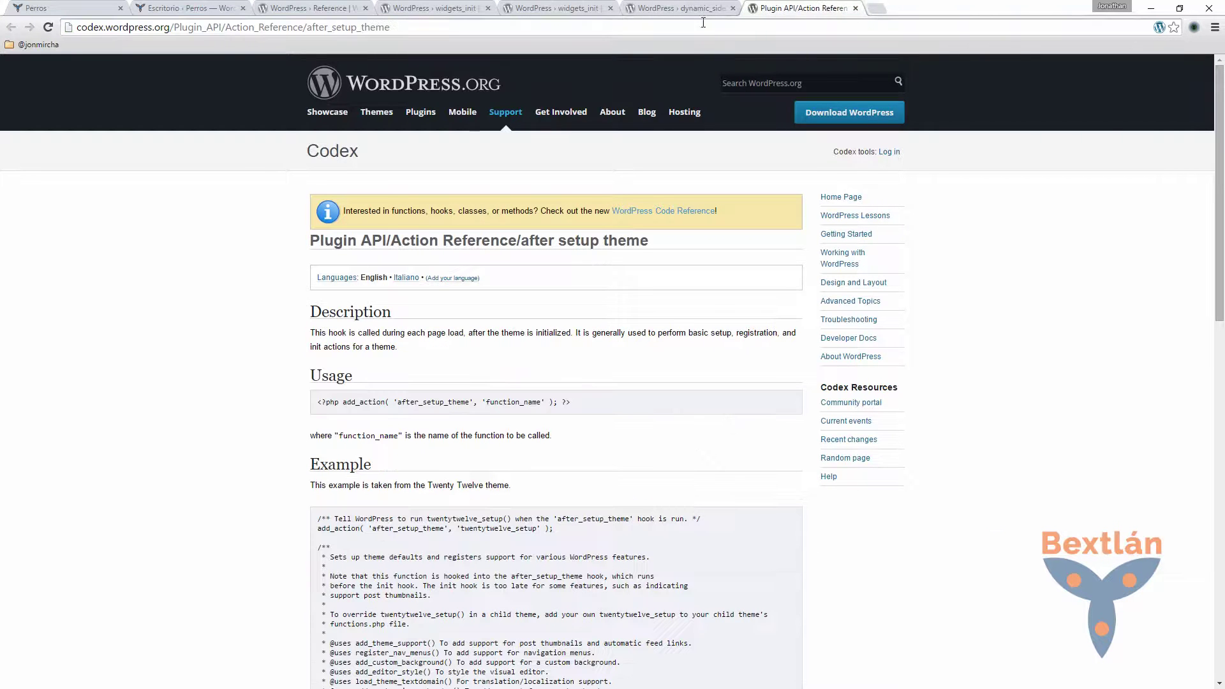
pyautogui.scroll(-1, 412, 351)
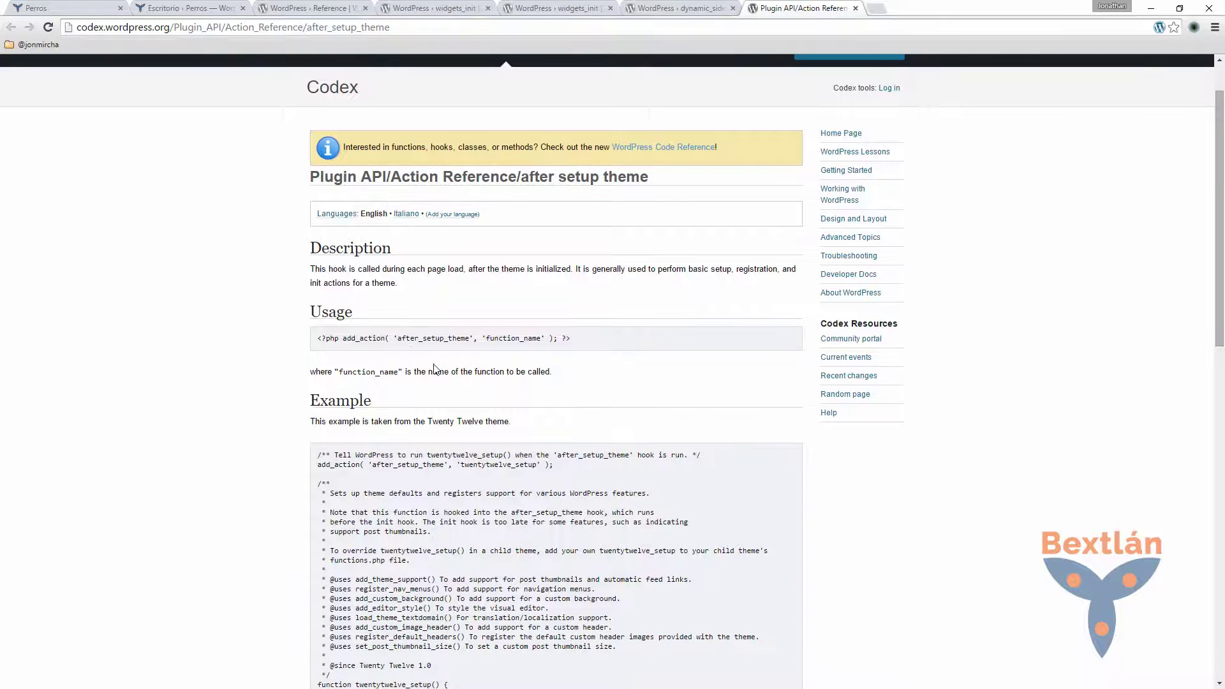
pyautogui.moveTo(325, 272); pyautogui.dragTo(730, 264)
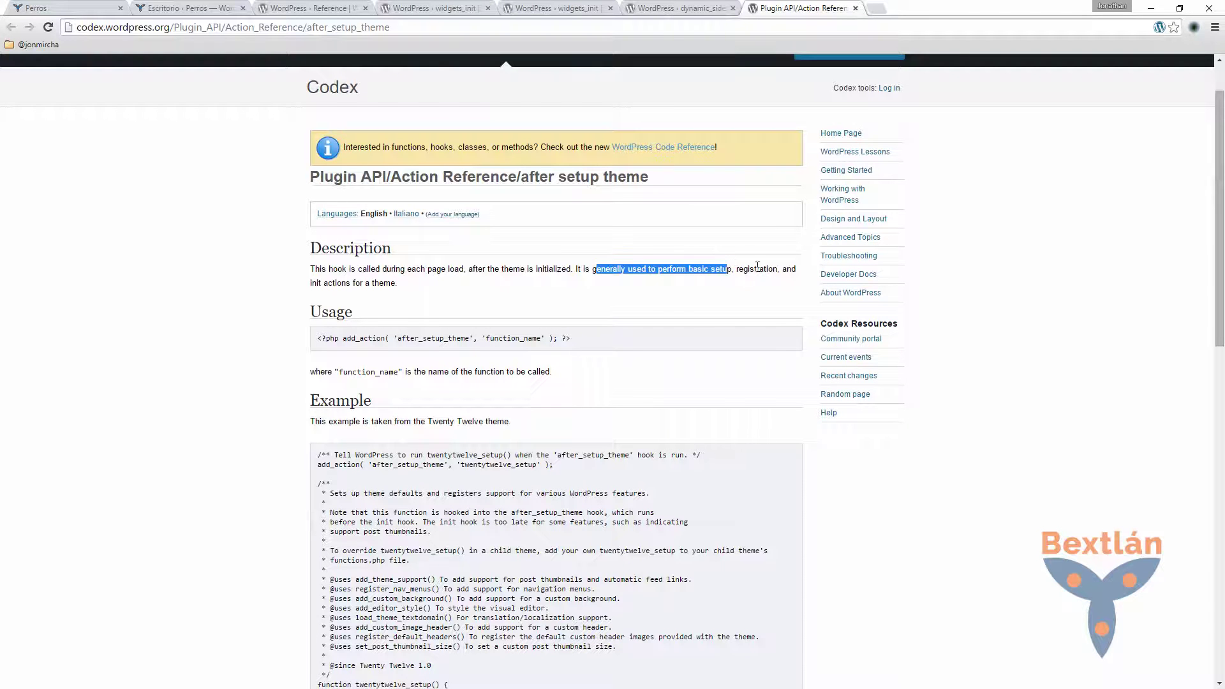
pyautogui.click(753, 279)
pyautogui.moveTo(324, 282); pyautogui.dragTo(398, 283)
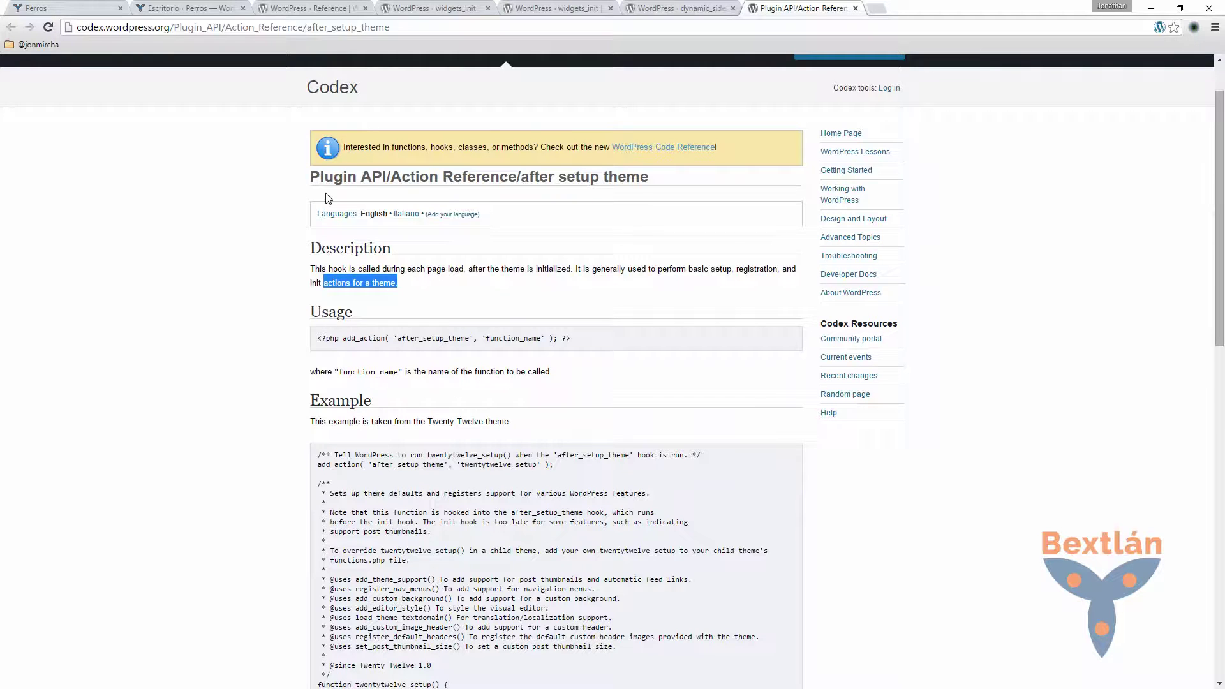
pyautogui.scroll(-1, 414, 542)
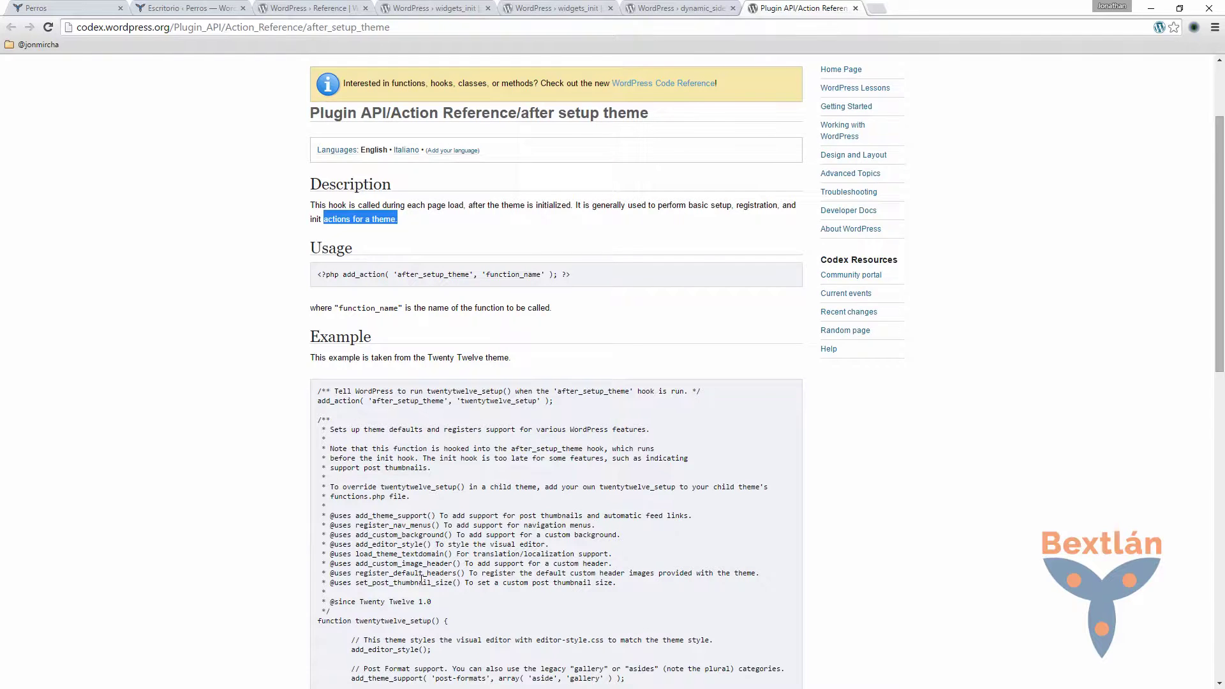
pyautogui.scroll(-2, 389, 510)
pyautogui.scroll(-2, 306, 400)
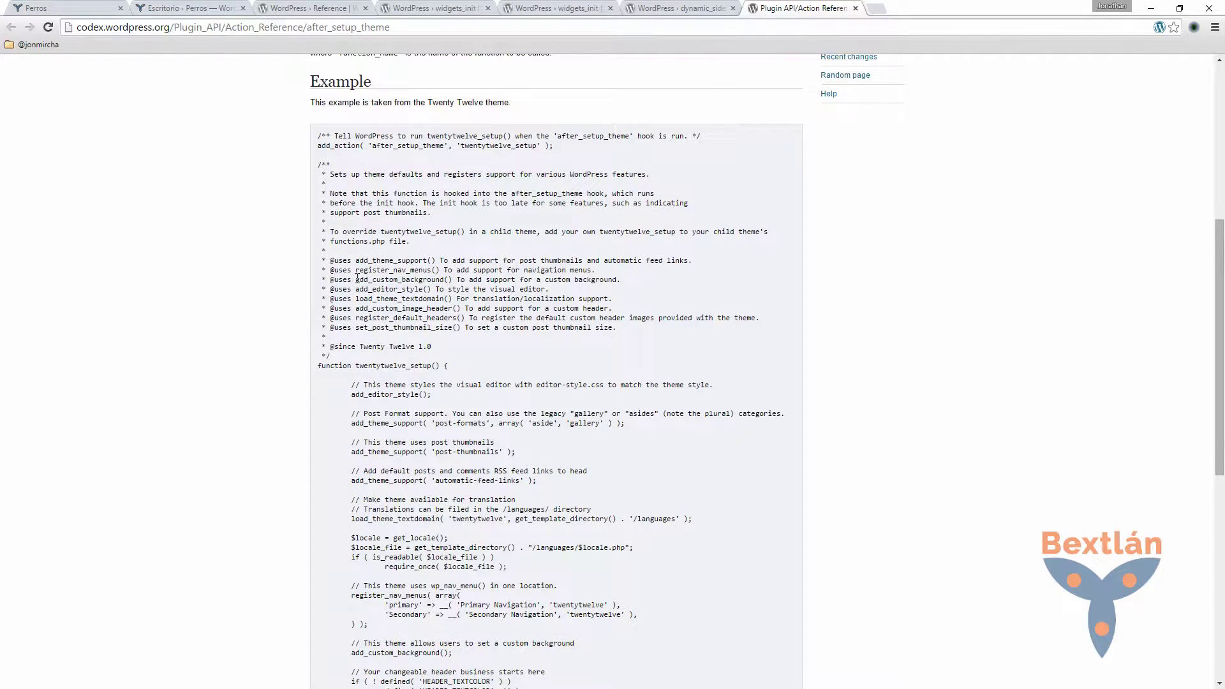
pyautogui.moveTo(355, 270); pyautogui.dragTo(587, 271)
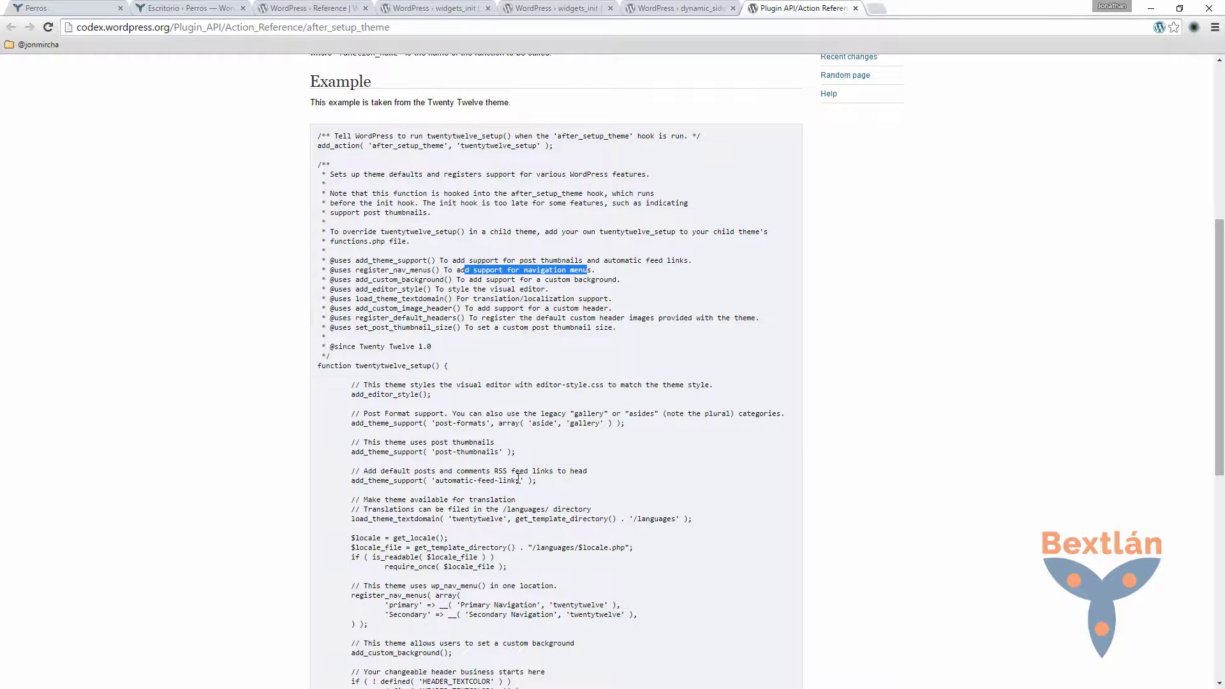
pyautogui.moveTo(358, 260); pyautogui.dragTo(490, 329)
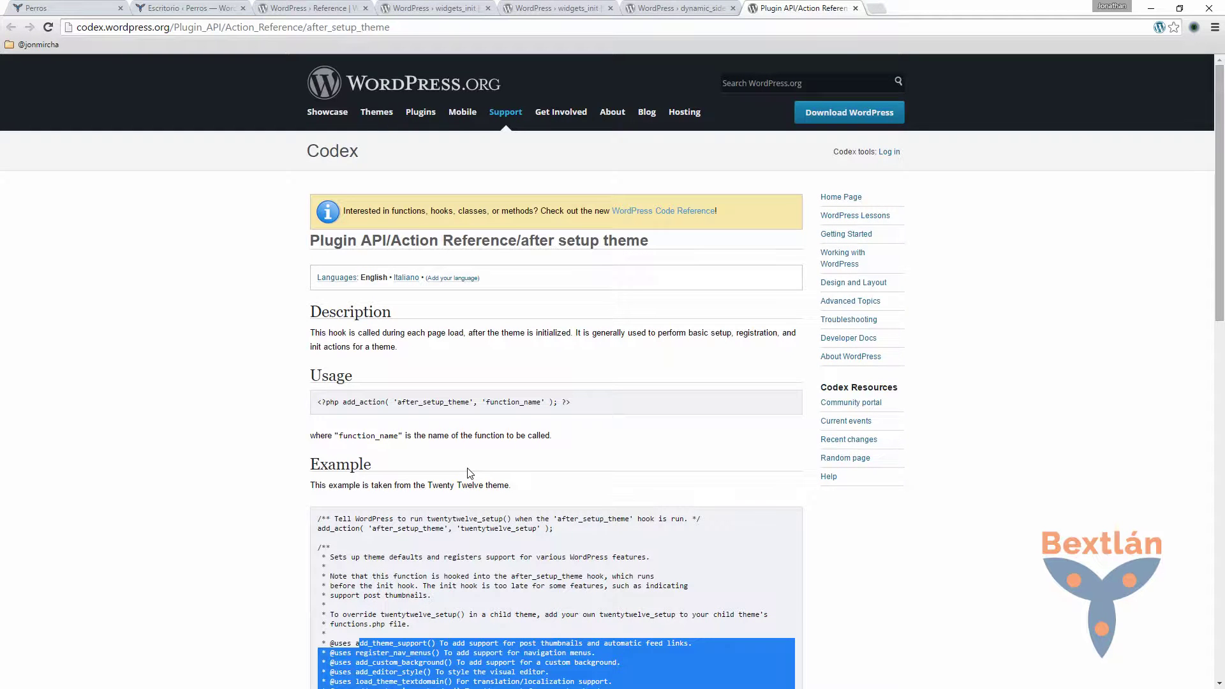
pyautogui.scroll(-6, 466, 469)
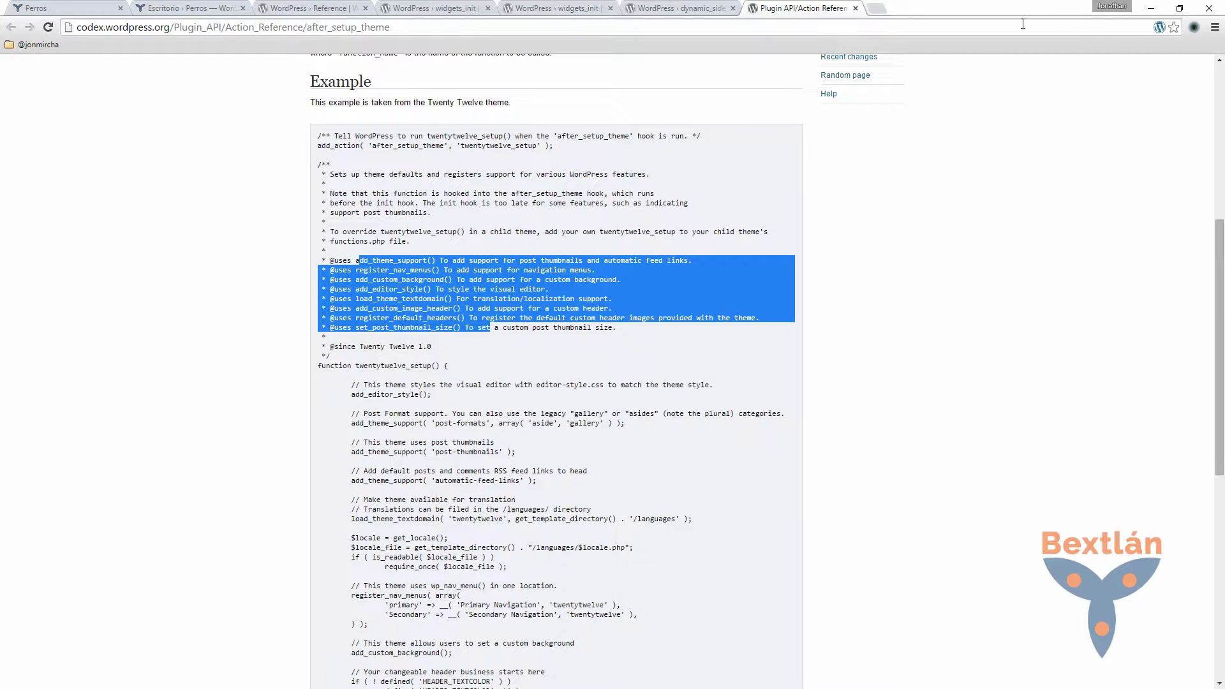
# - Return to functions.php in Sublime Text and review the $locations and register_nav_menus code and its after_setup_theme hook
pyautogui.click(1151, 8)
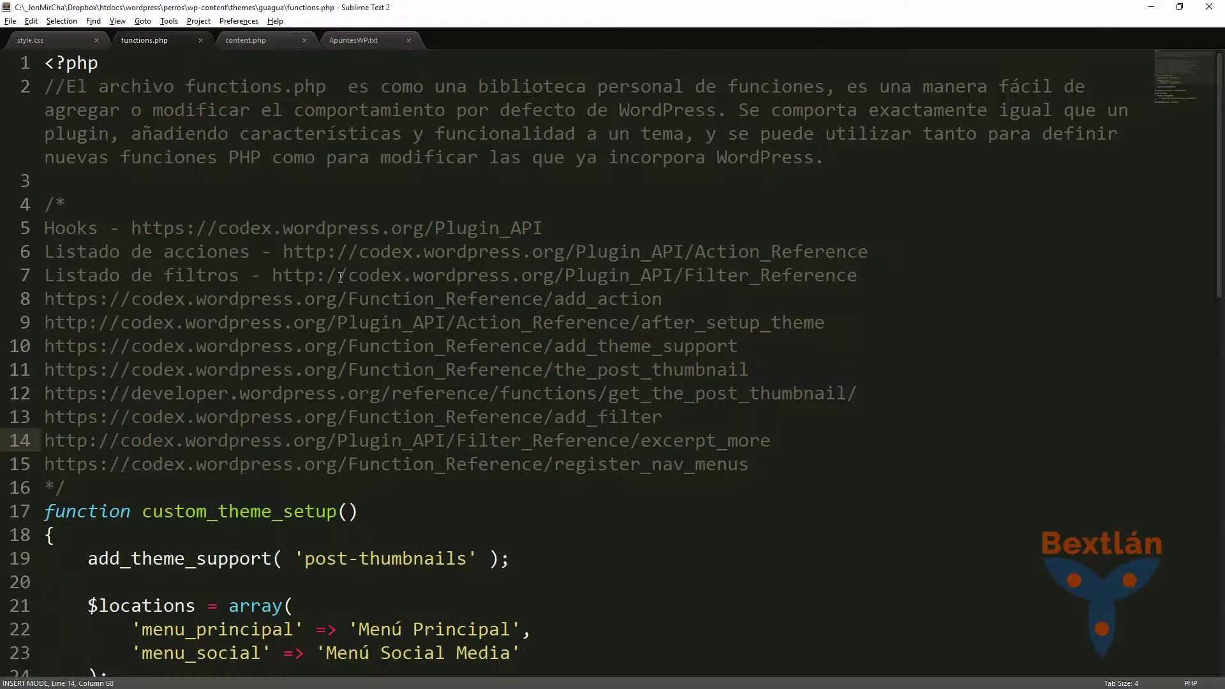
pyautogui.scroll(-3, 93, 299)
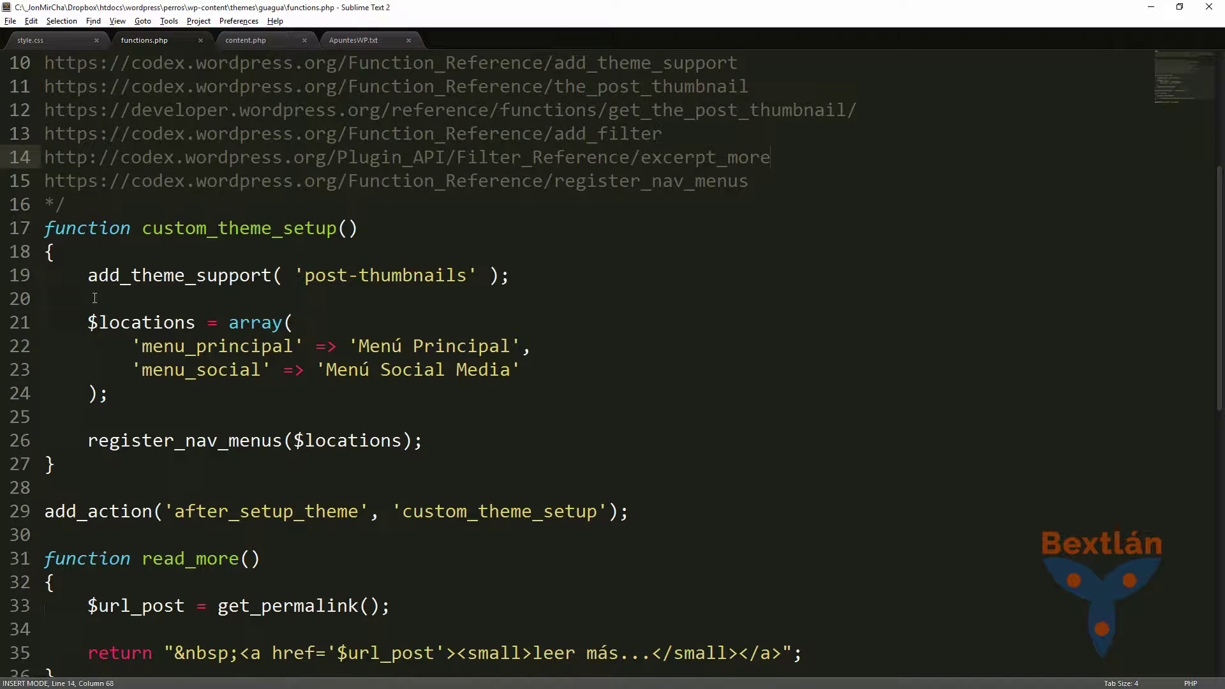
pyautogui.moveTo(88, 322); pyautogui.dragTo(423, 440)
pyautogui.moveTo(172, 511); pyautogui.dragTo(337, 511)
pyautogui.scroll(-1, 218, 539)
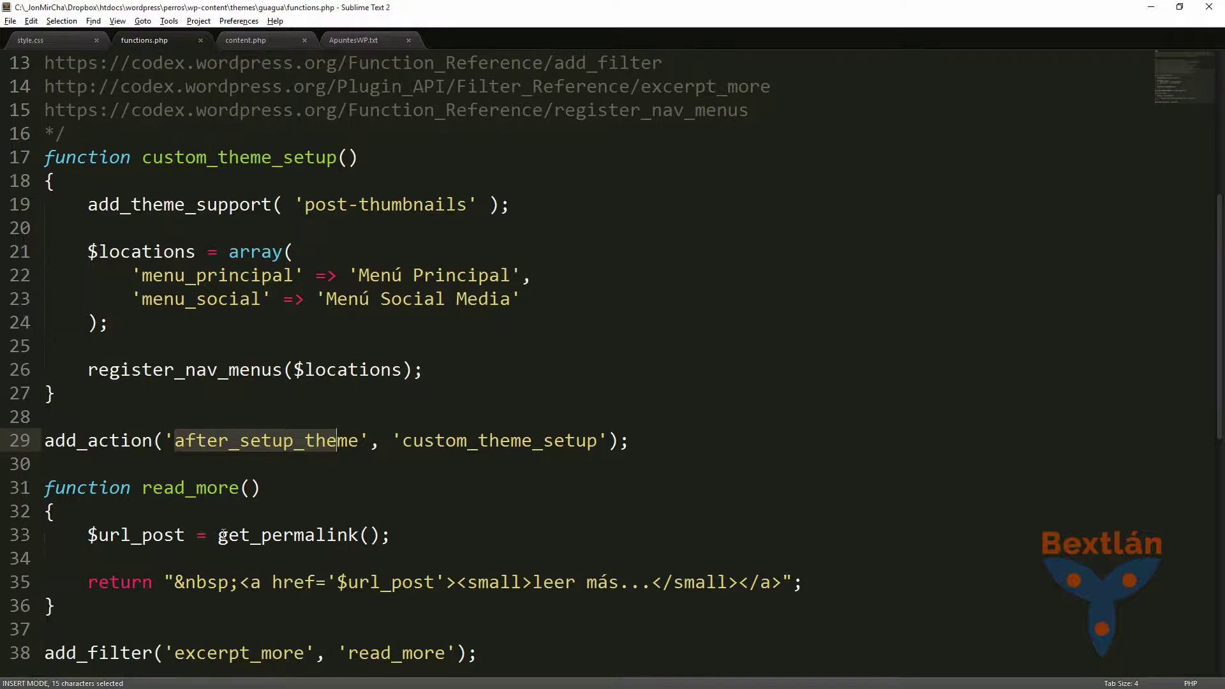
pyautogui.scroll(-1, 136, 231)
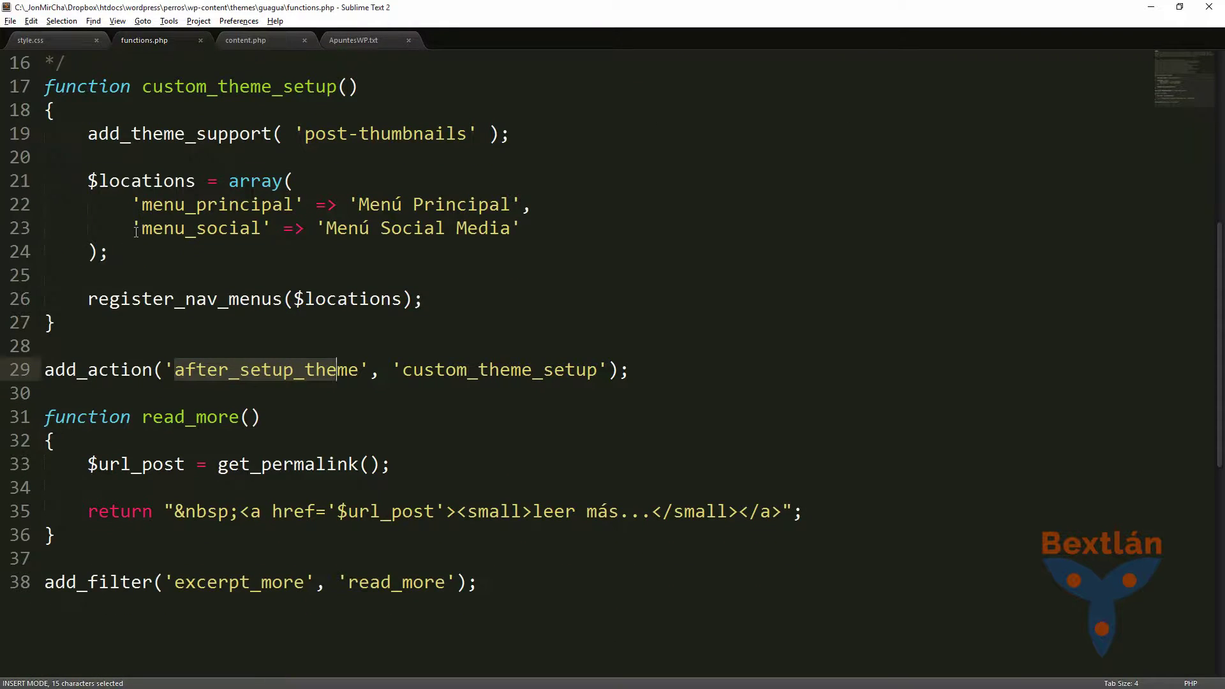
pyautogui.scroll(5, 185, 409)
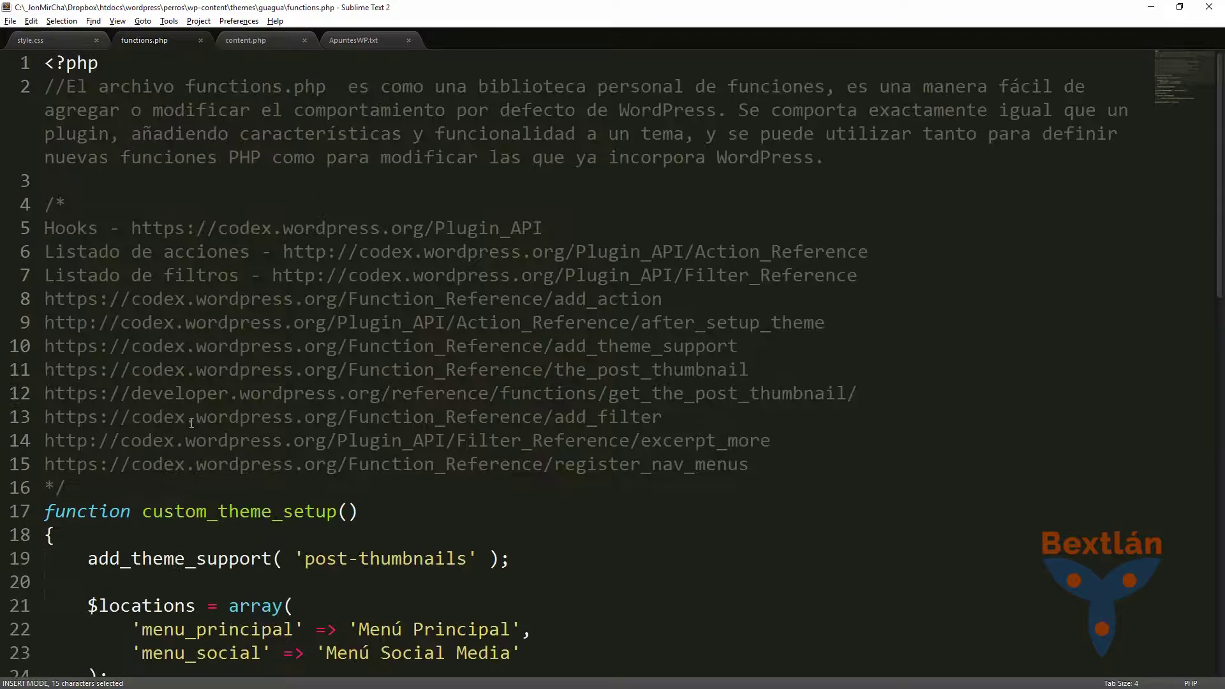
# - Close the after_setup_theme reference page in the browser and return to functions.php to review the register_nav_menus($locations) call
pyautogui.hotkey('alt', 'Tab')
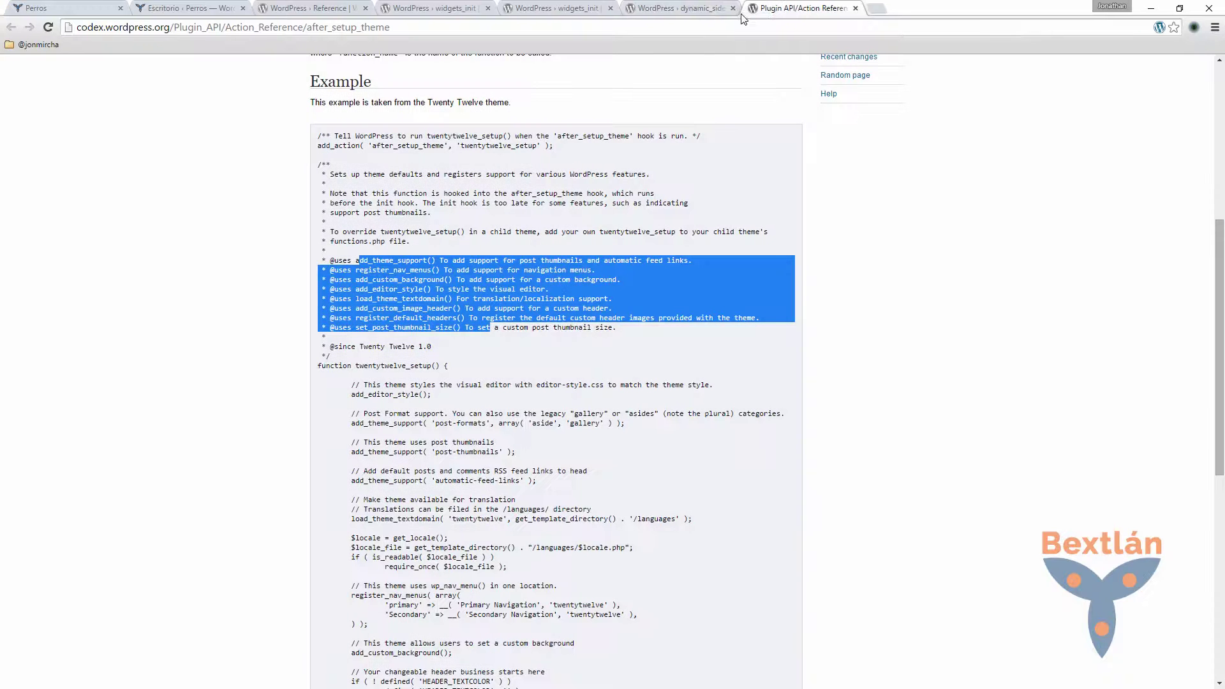
pyautogui.click(856, 8)
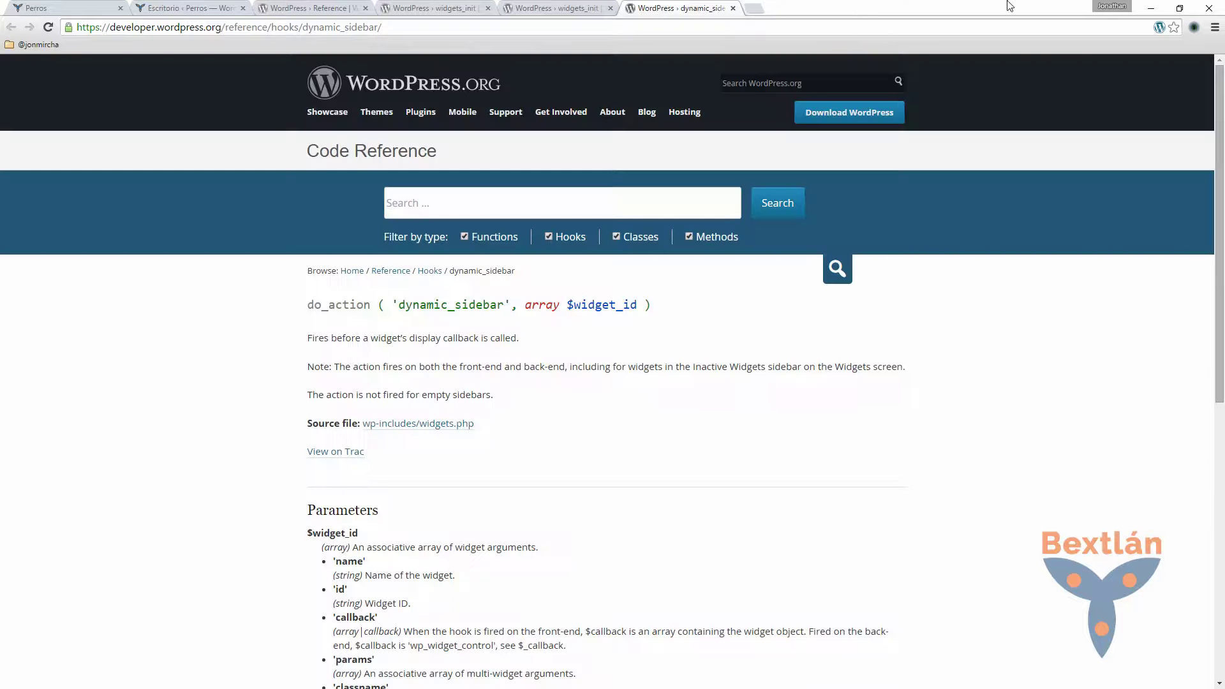
pyautogui.click(1150, 8)
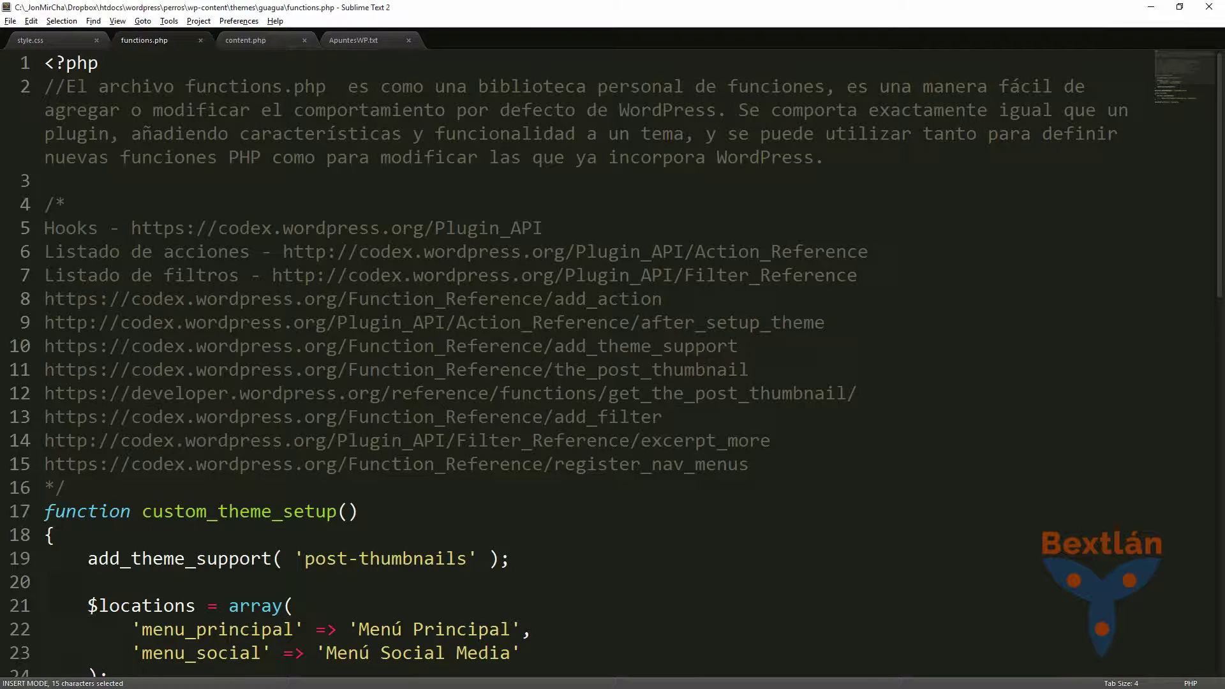
pyautogui.scroll(-2, 485, 472)
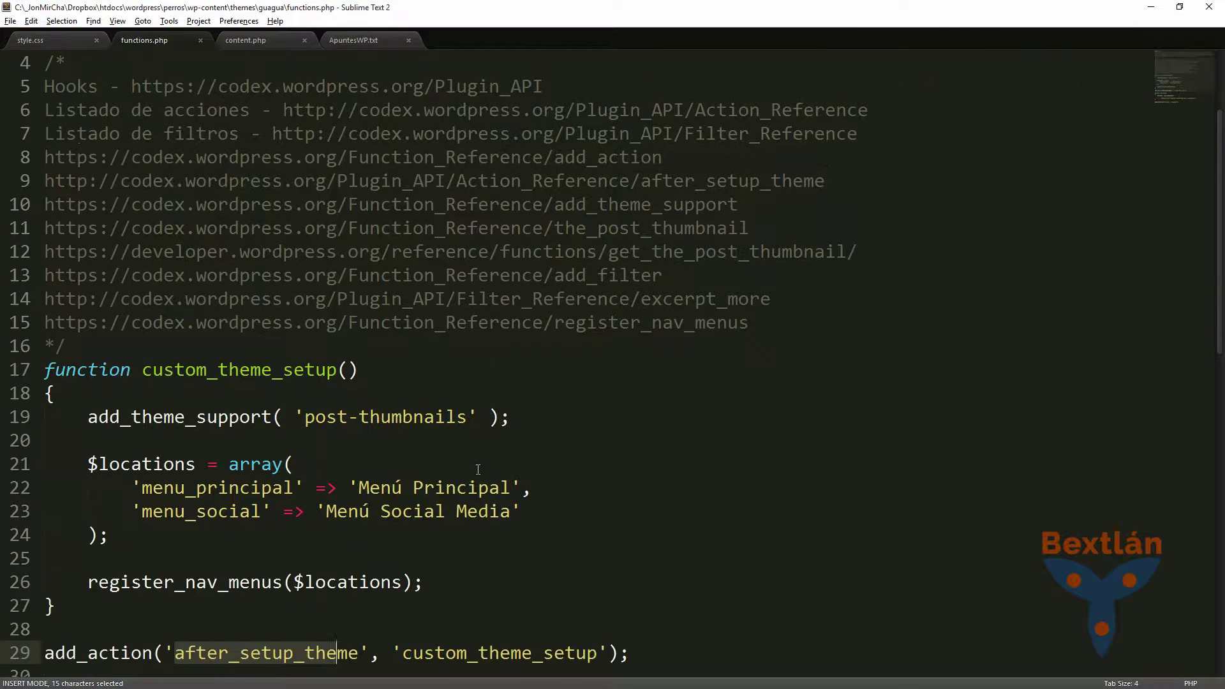
pyautogui.scroll(-2, 68, 482)
pyautogui.moveTo(86, 442); pyautogui.dragTo(429, 439)
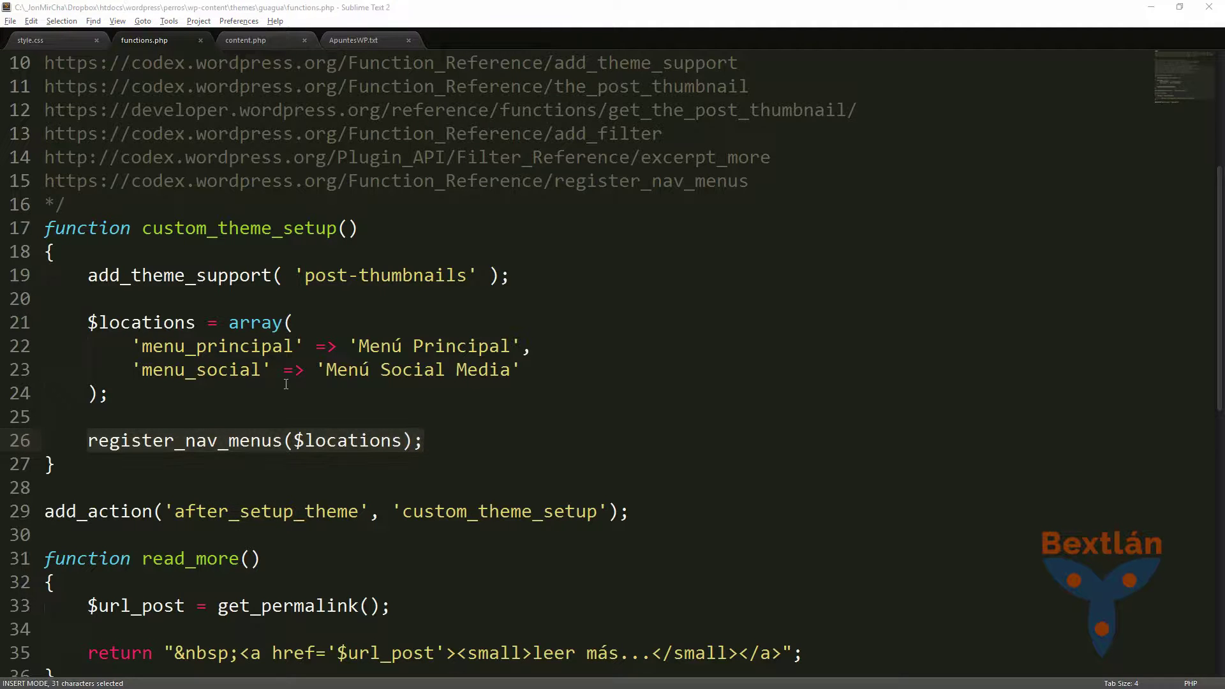
# - In the browser, check the Perros home page briefly and open the Menús screen under Apariencia in the WordPress dashboard
pyautogui.hotkey('alt', 'Tab')
pyautogui.click(171, 9)
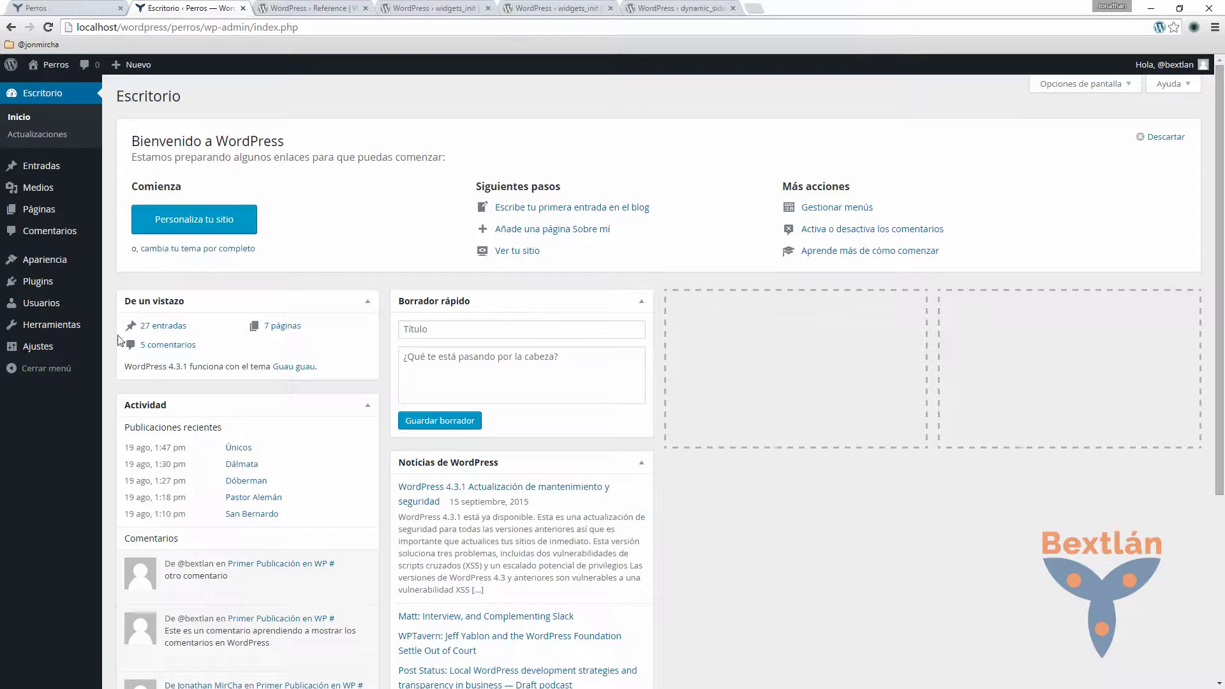
pyautogui.click(84, 9)
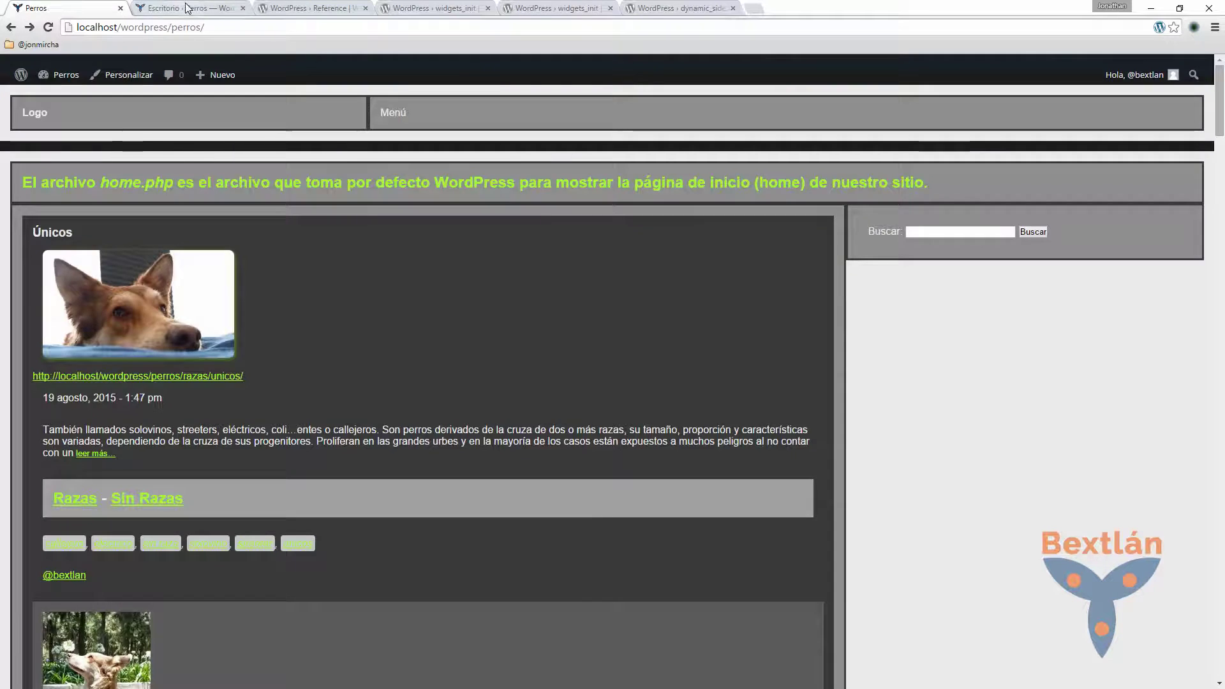
pyautogui.click(160, 8)
pyautogui.moveTo(45, 270)
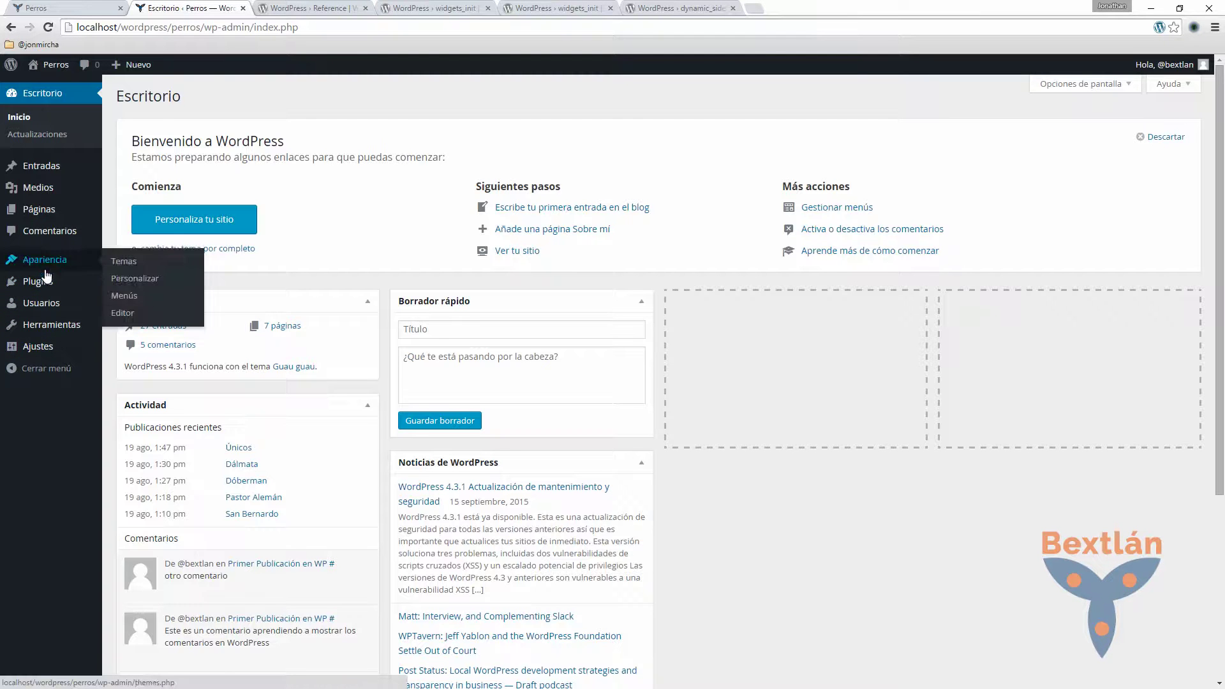
pyautogui.click(132, 303)
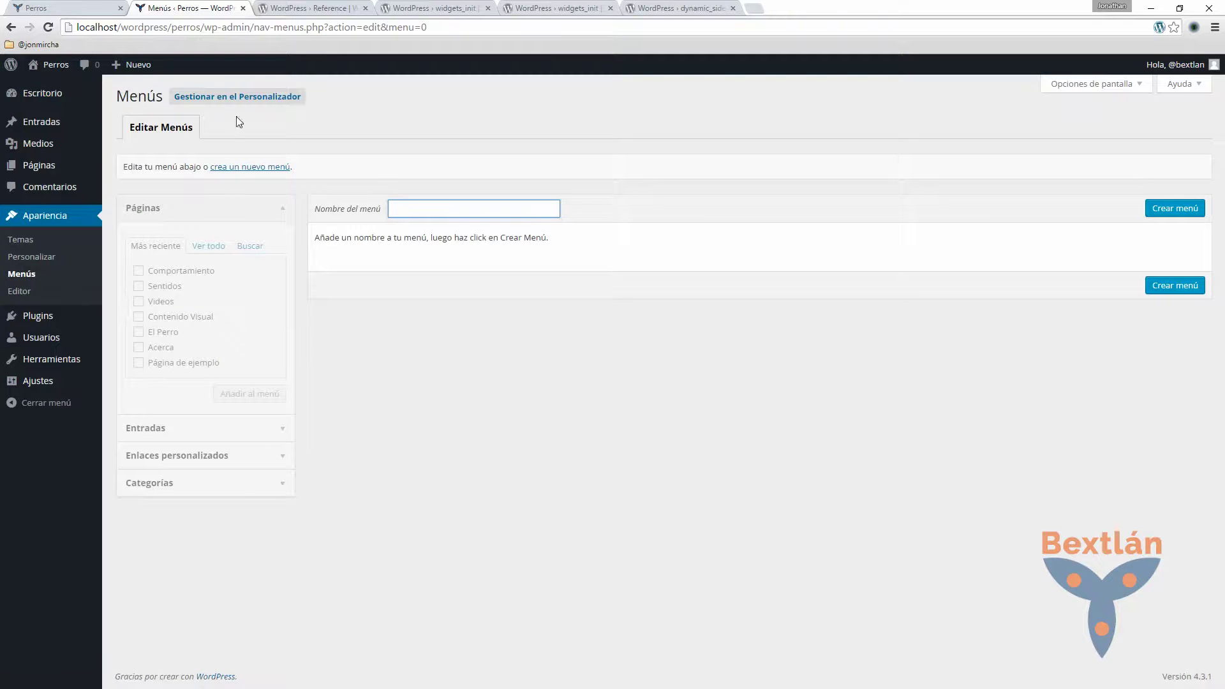
# - Turn on the Etiquetas box in the screen options of the Menús screen
pyautogui.click(1114, 86)
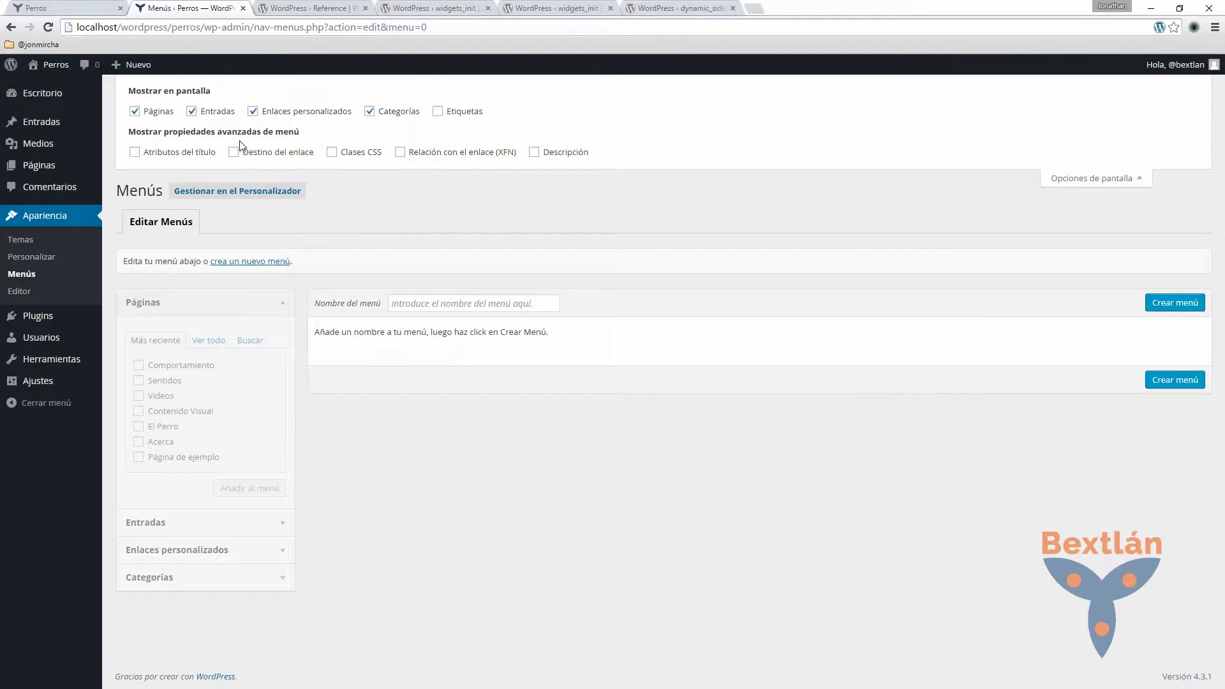
pyautogui.click(1082, 180)
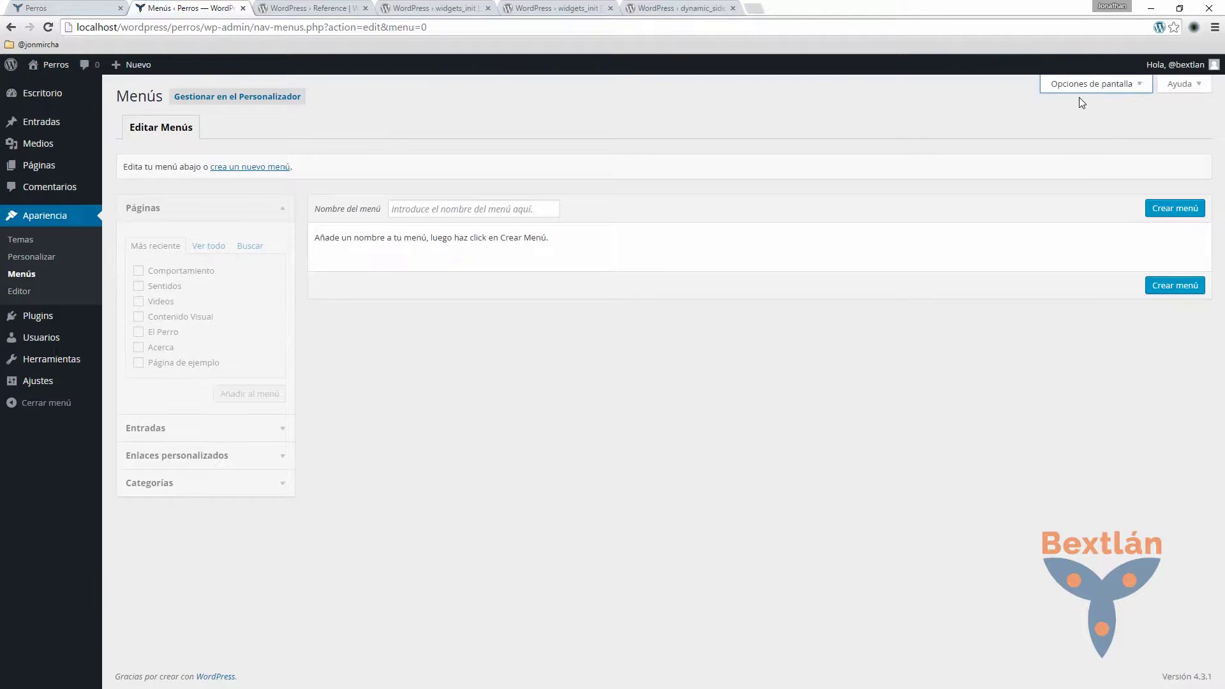
pyautogui.click(1081, 93)
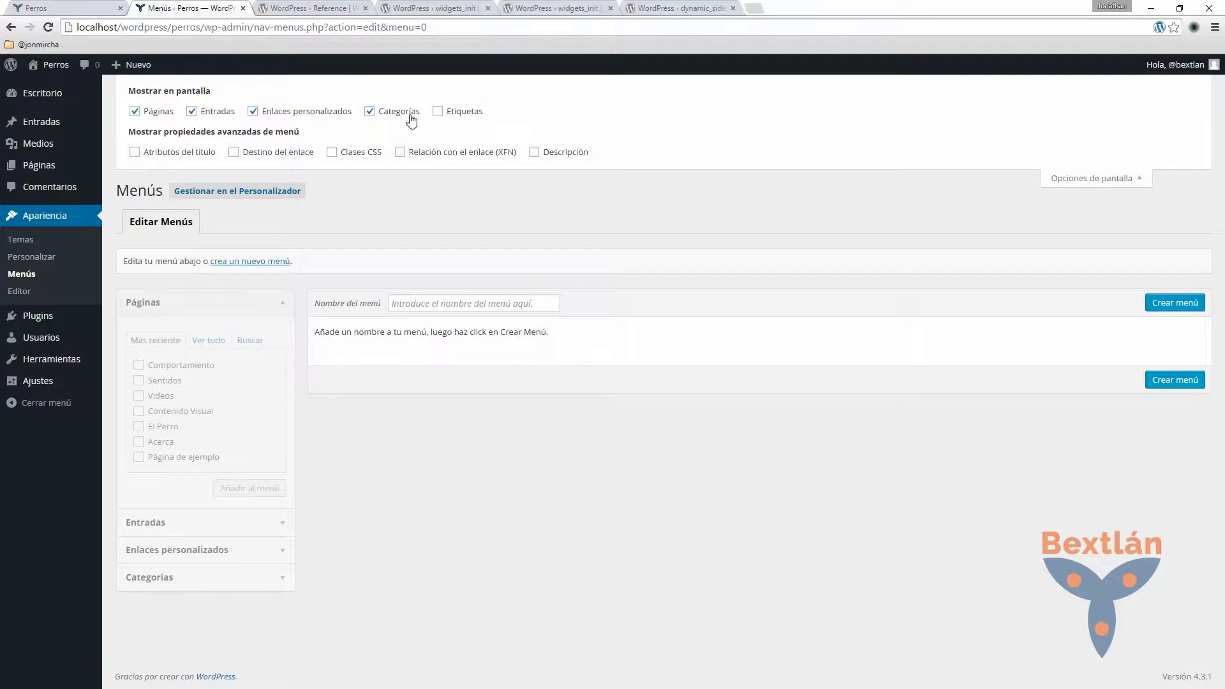
pyautogui.click(445, 112)
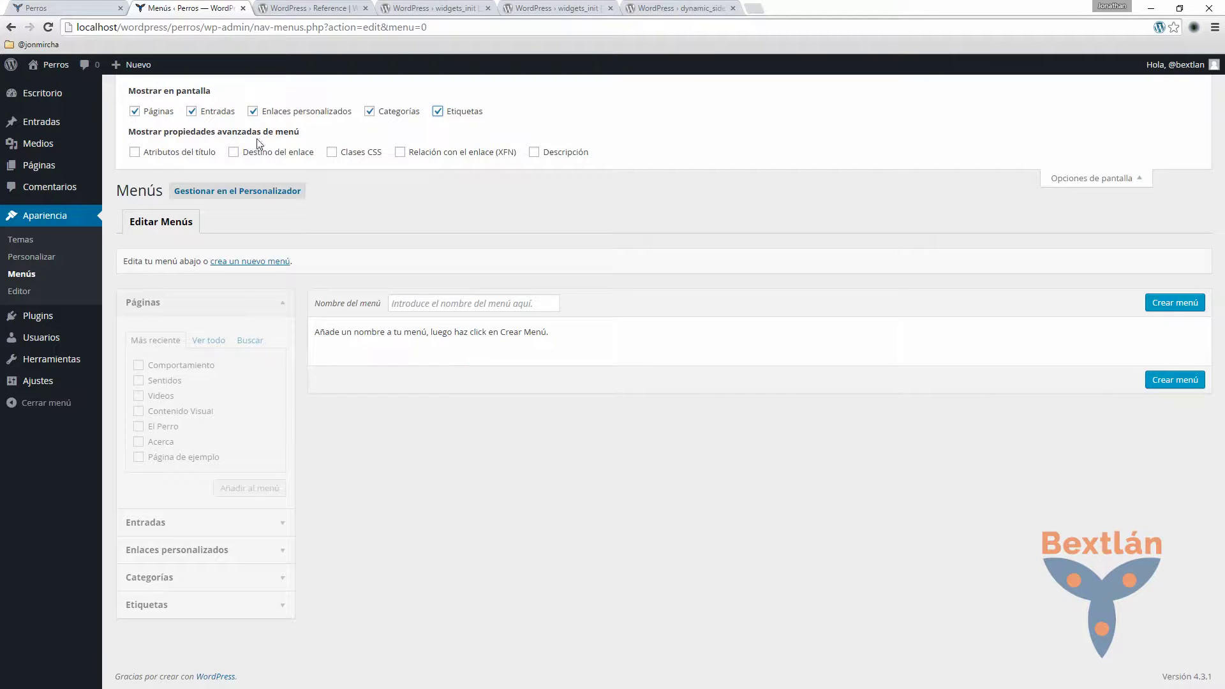
# - Enable the advanced menu properties Atributos del título, Destino del enlace, Clases CSS, Relación con el enlace (XFN) and Descripción, and close the screen options
pyautogui.click(135, 153)
pyautogui.click(234, 153)
pyautogui.click(332, 153)
pyautogui.click(400, 153)
pyautogui.click(534, 153)
pyautogui.click(1140, 179)
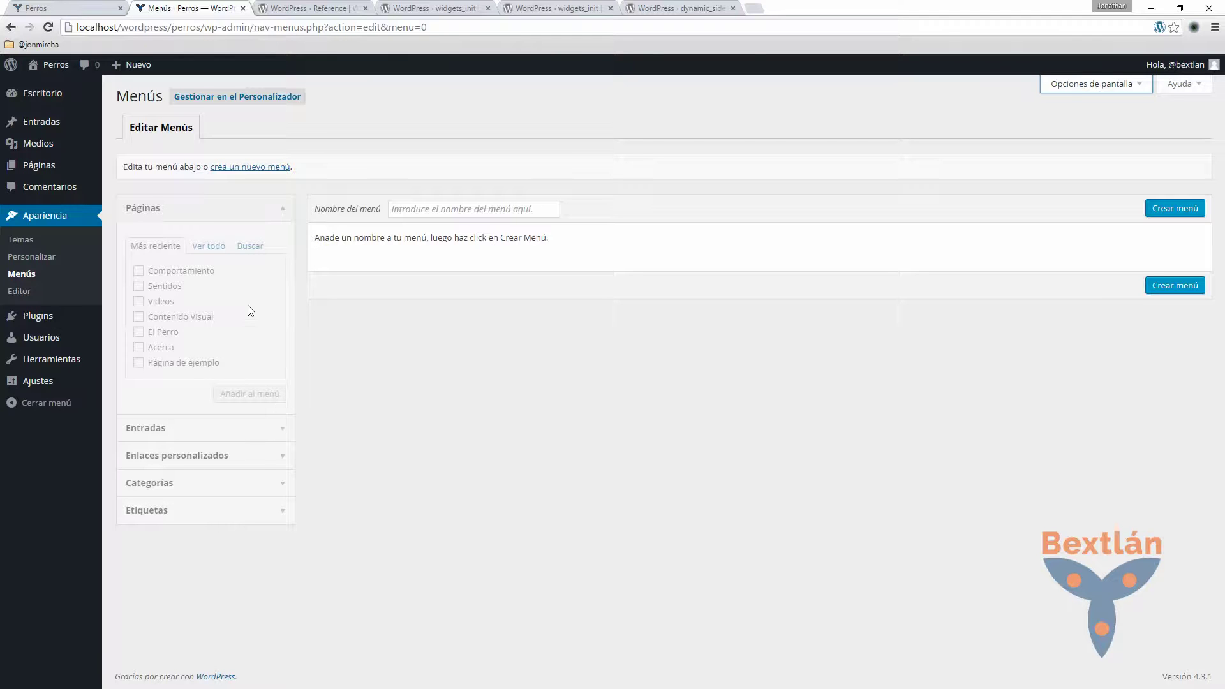
# - Hide the Etiquetas box through the screen options, show it again, and close the options
pyautogui.click(1085, 85)
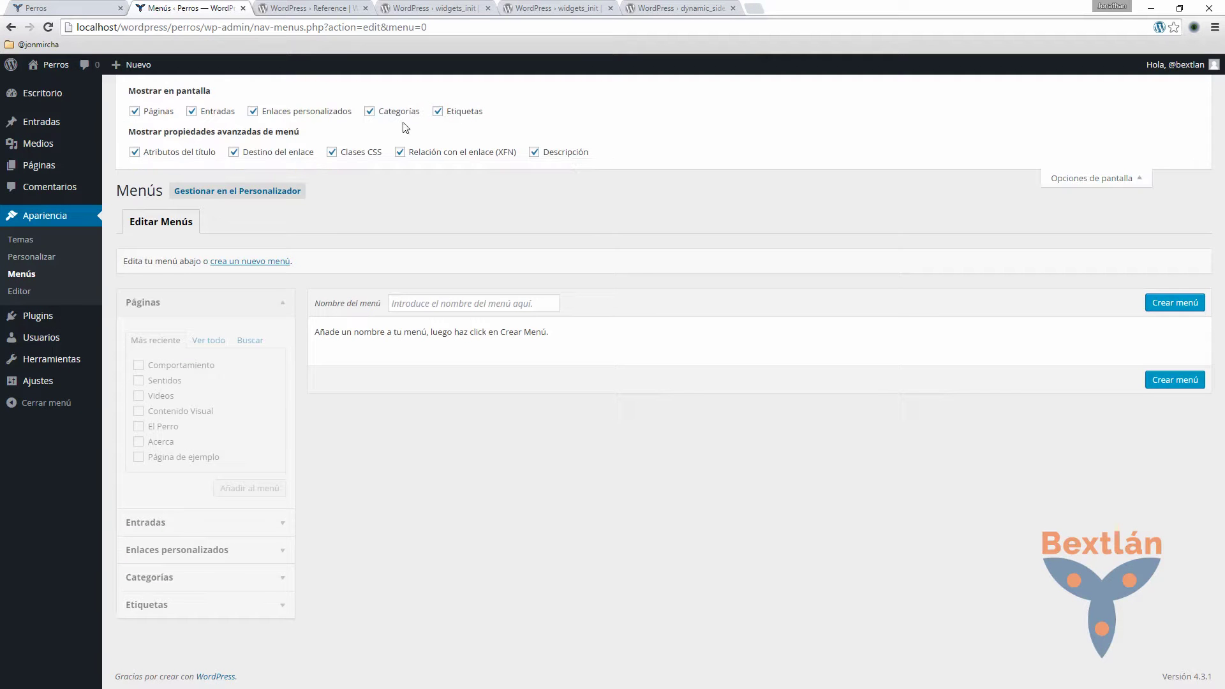
pyautogui.click(437, 111)
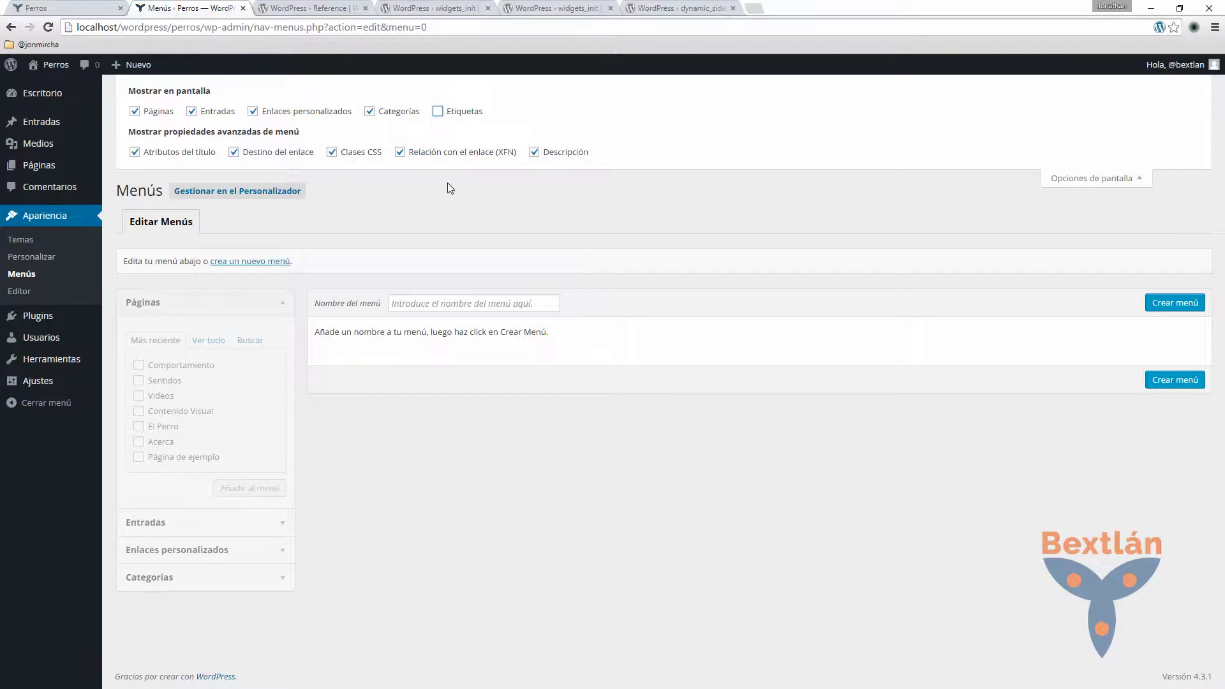
pyautogui.click(438, 112)
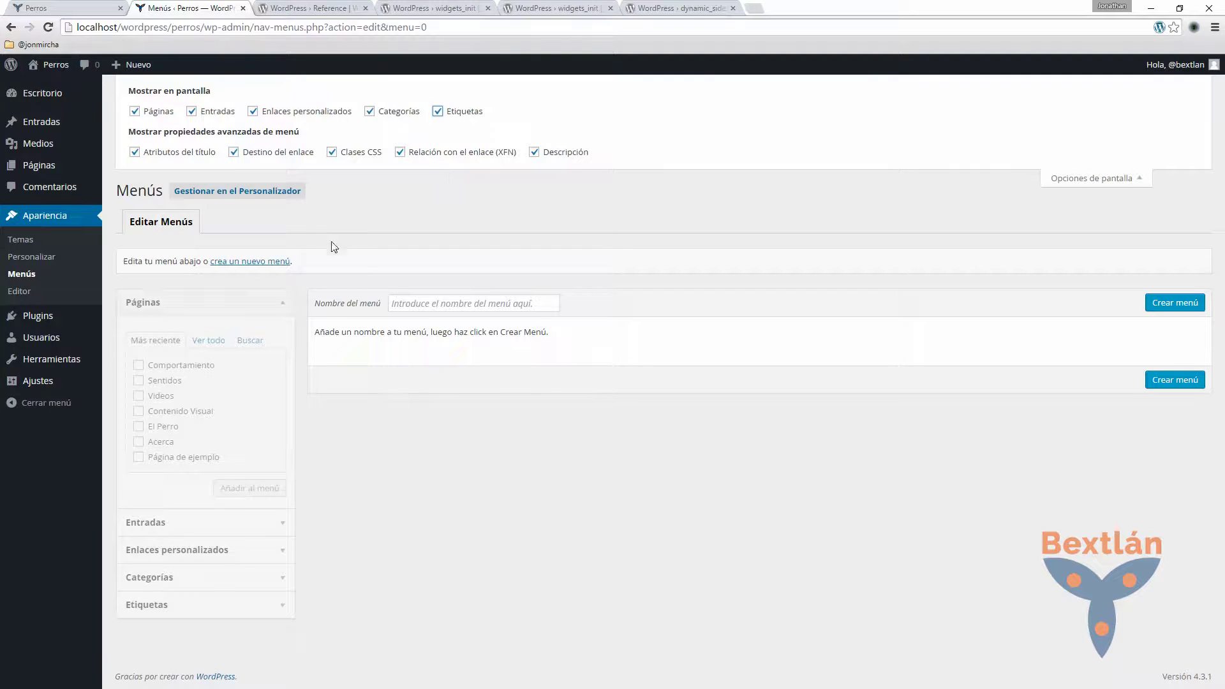
pyautogui.click(1099, 178)
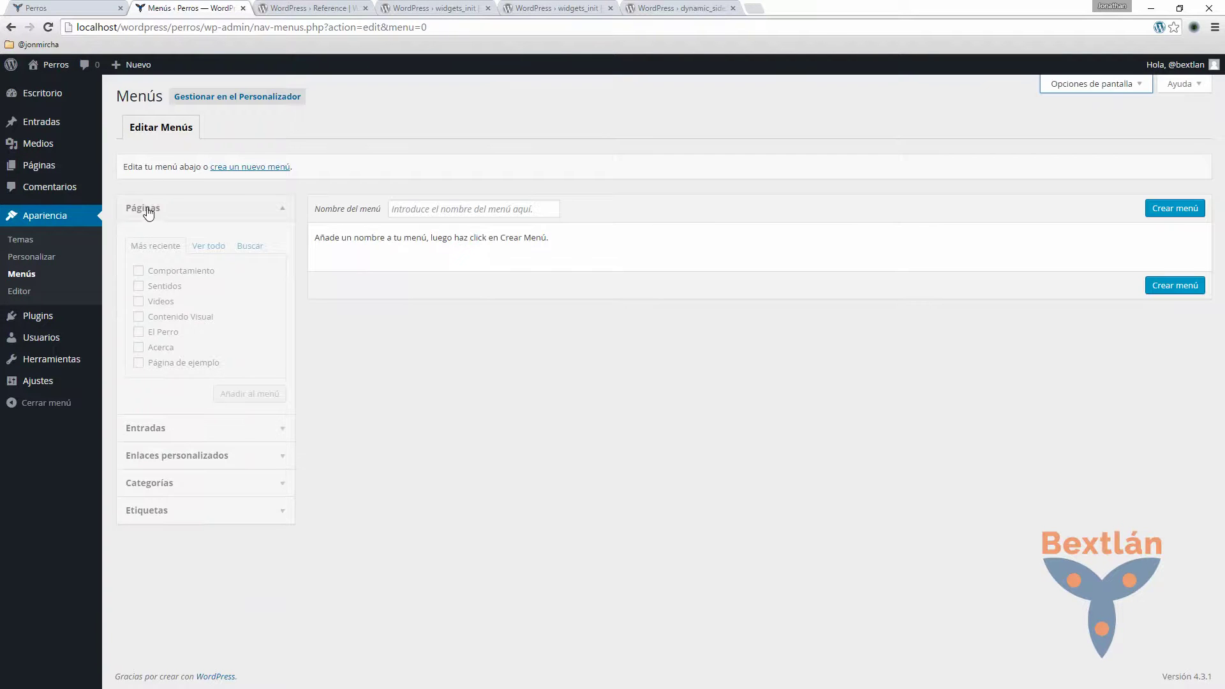
# - Examine the contents of the Páginas, Entradas, Enlaces personalizados, Categorías and Etiquetas boxes, collapsing each one
pyautogui.click(149, 214)
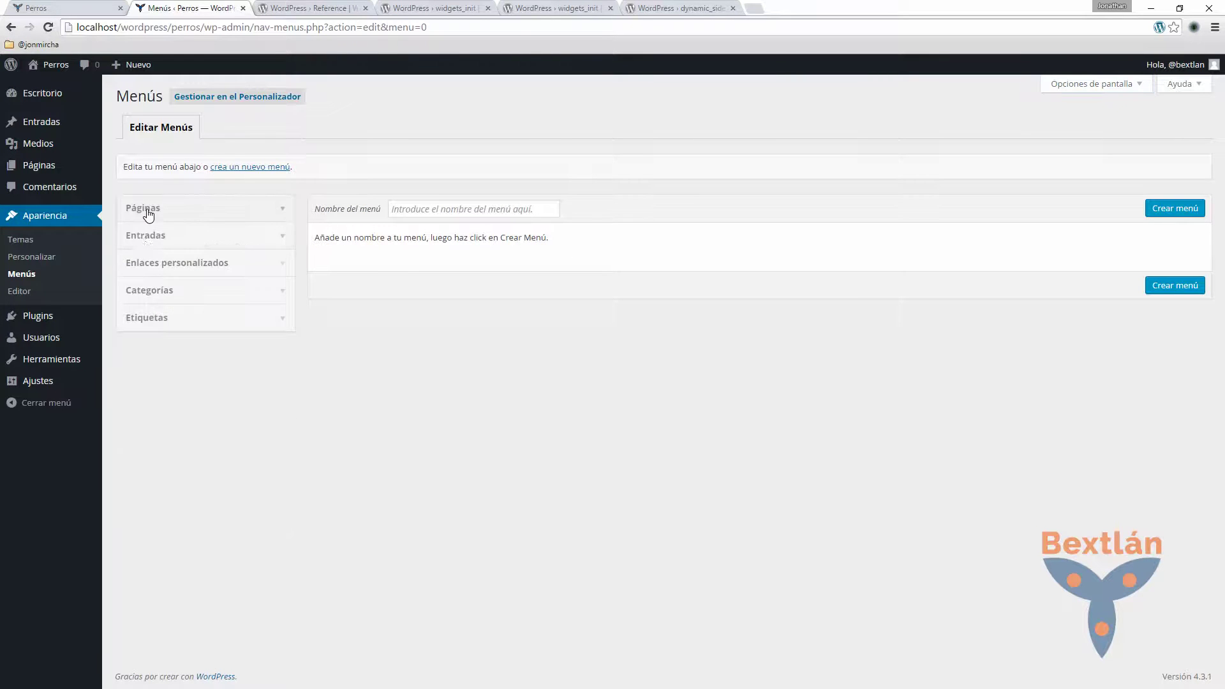
pyautogui.click(157, 240)
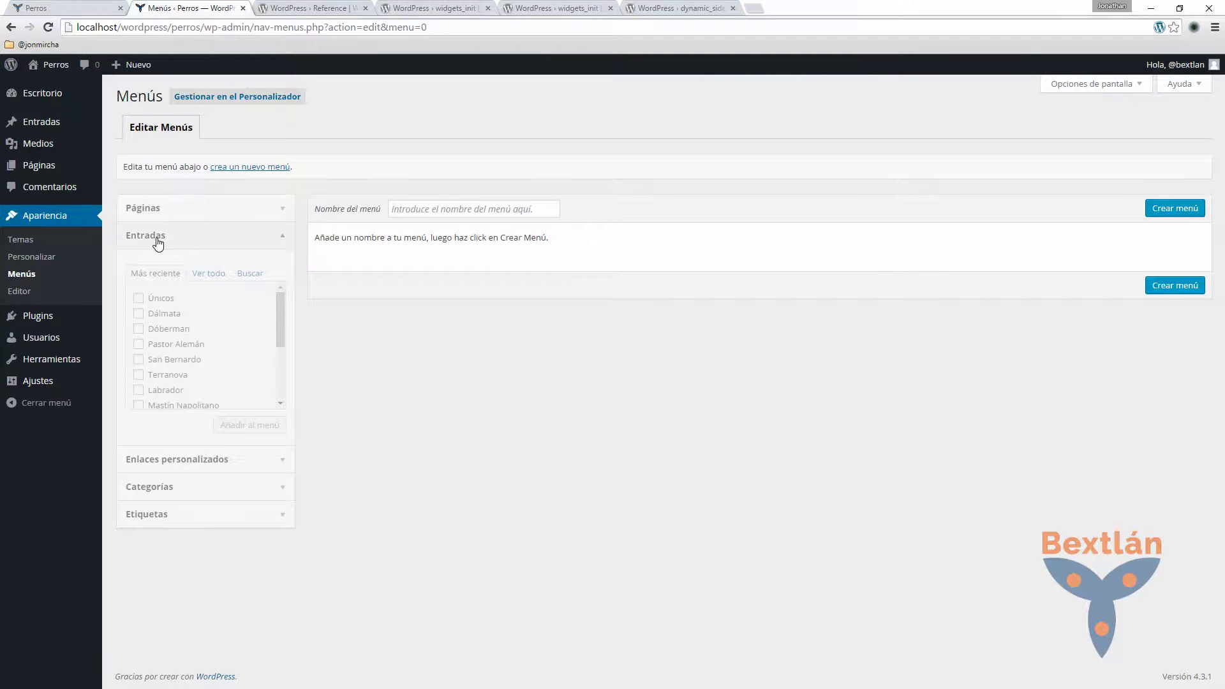
pyautogui.click(157, 242)
pyautogui.click(171, 271)
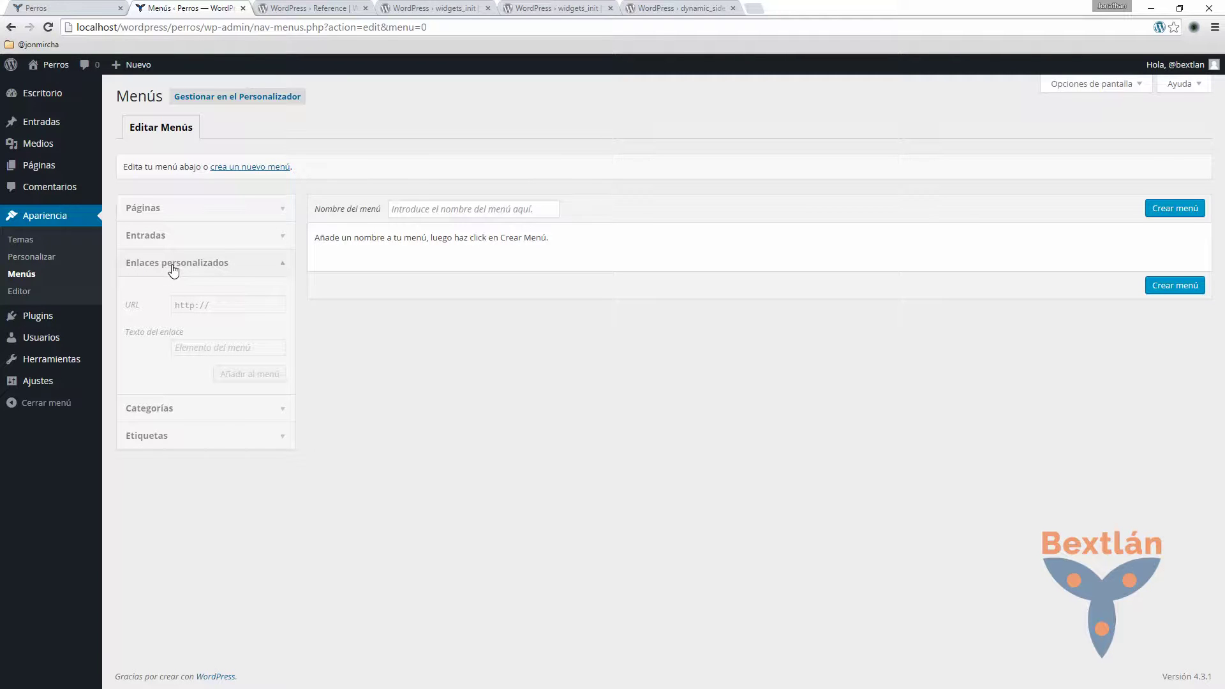
pyautogui.click(172, 271)
pyautogui.click(164, 292)
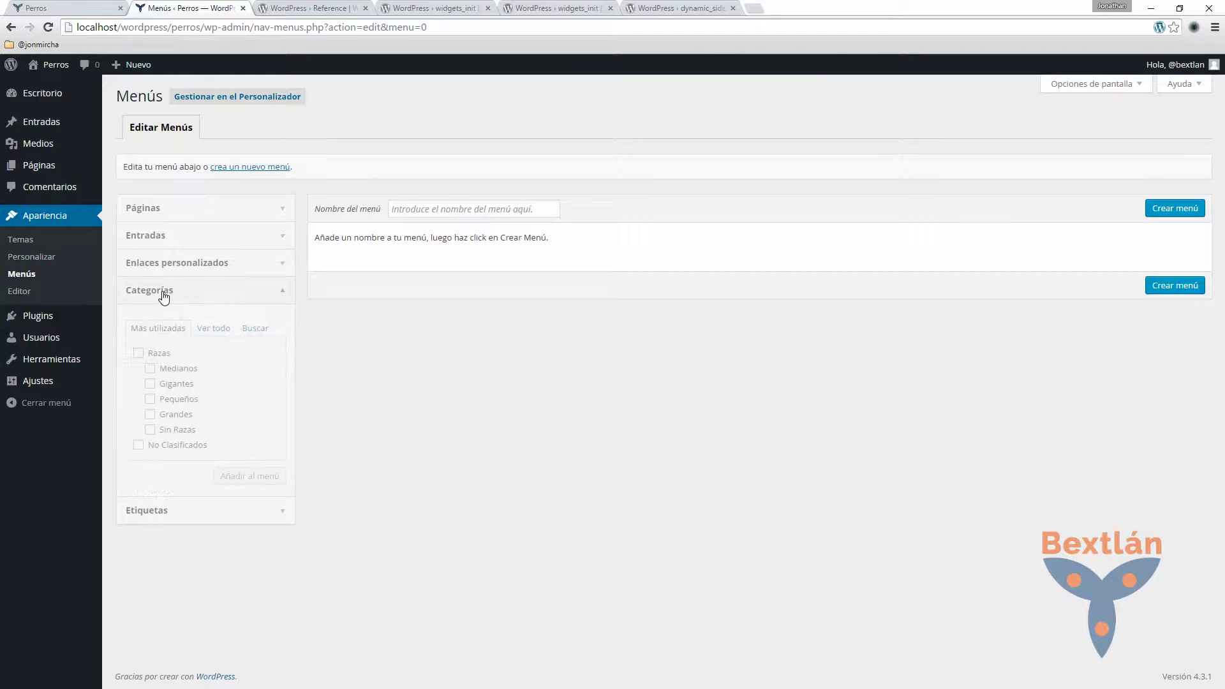
pyautogui.click(164, 295)
pyautogui.click(162, 327)
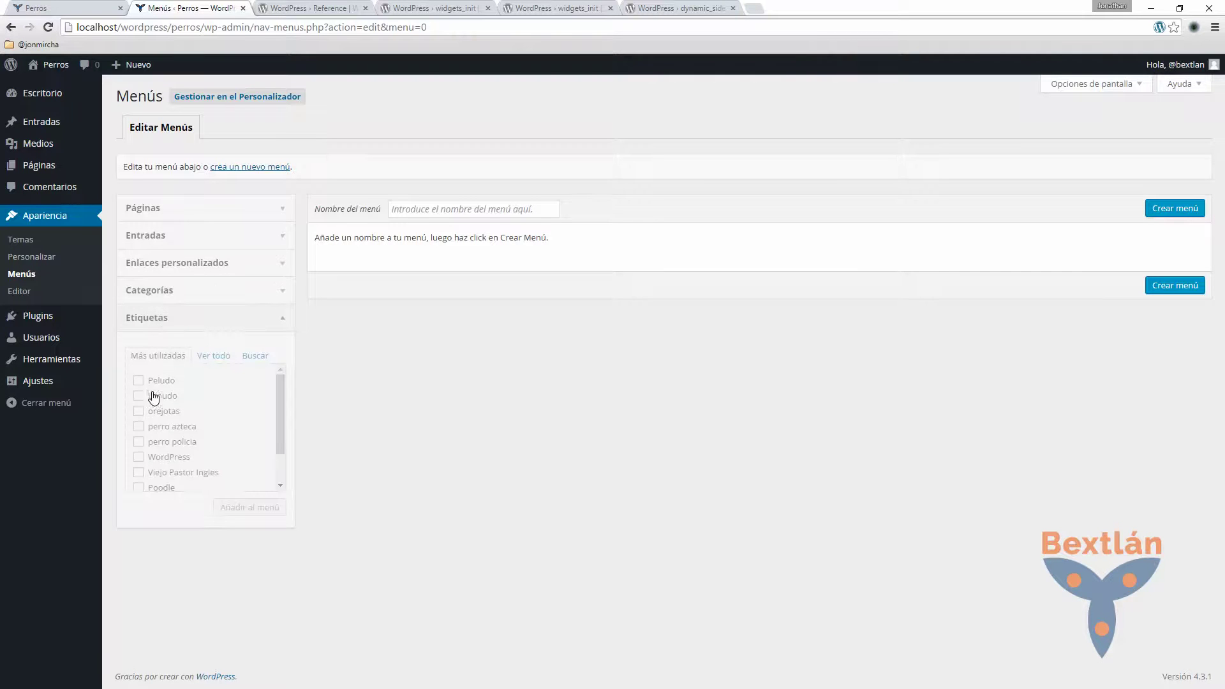
pyautogui.click(177, 318)
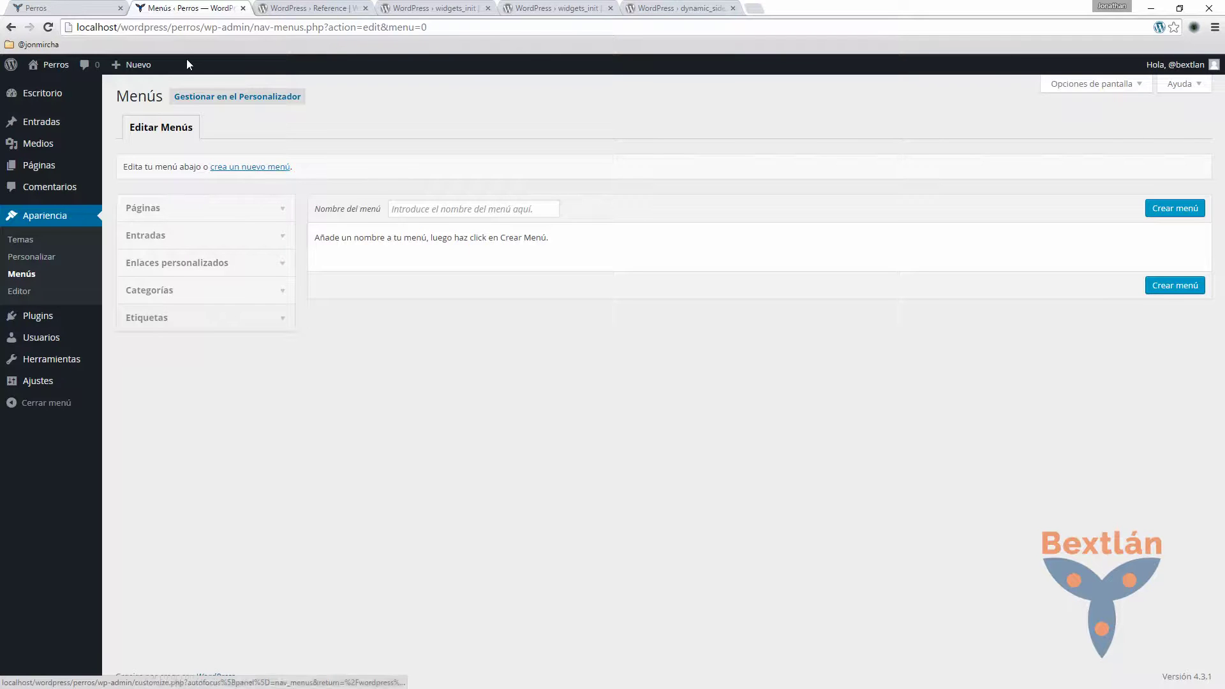
# - Switch to Sublime Text to review the 'menu_principal' location in functions.php, and return to the Menús screen in the browser
pyautogui.hotkey('alt', 'Tab')
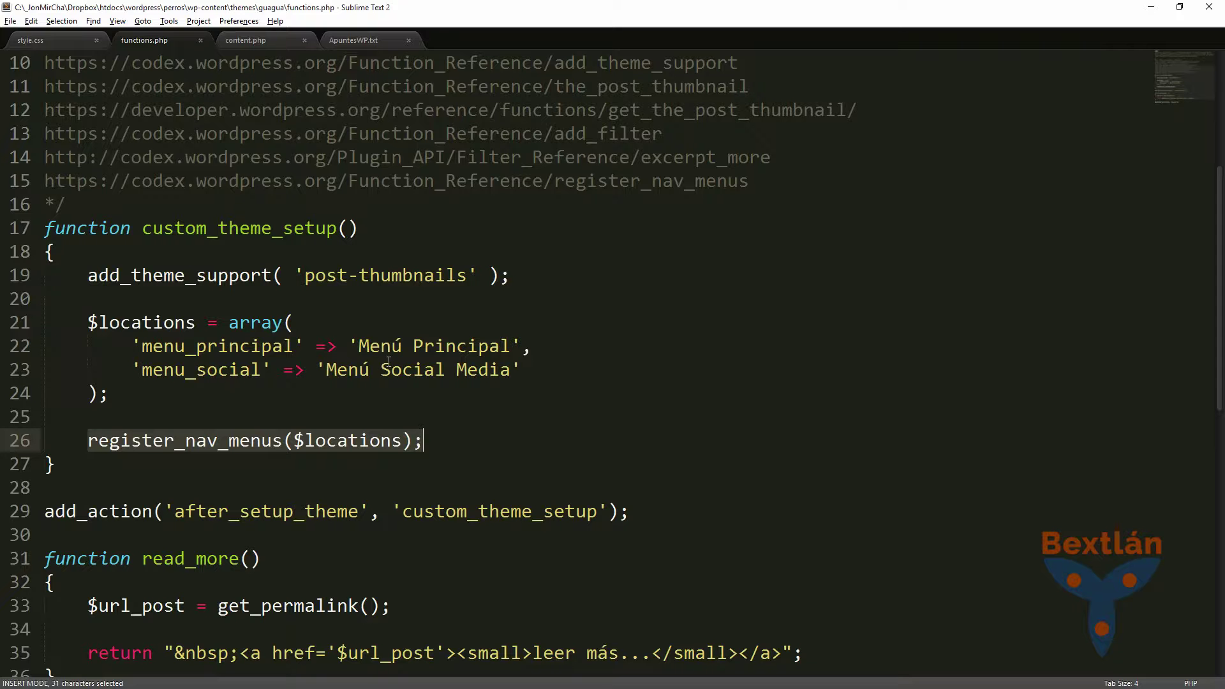
pyautogui.moveTo(133, 349); pyautogui.dragTo(315, 348)
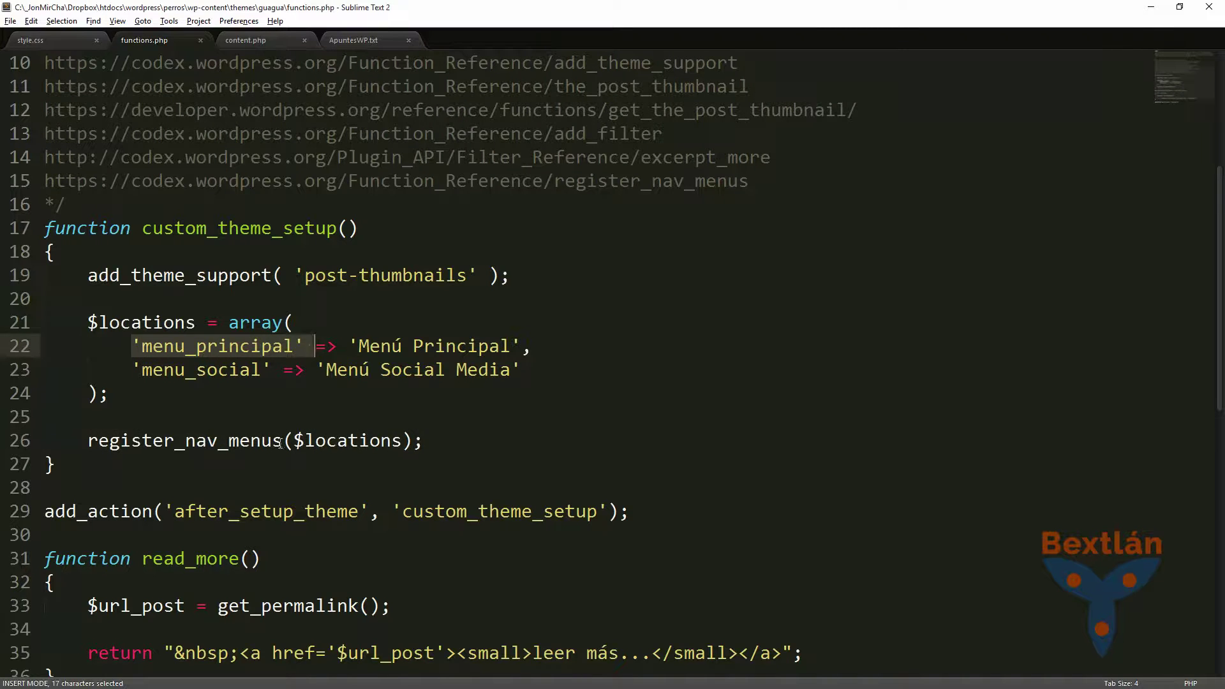
pyautogui.hotkey('alt', 'Tab')
# - Create a new menu named Navegación Principal
pyautogui.click(259, 174)
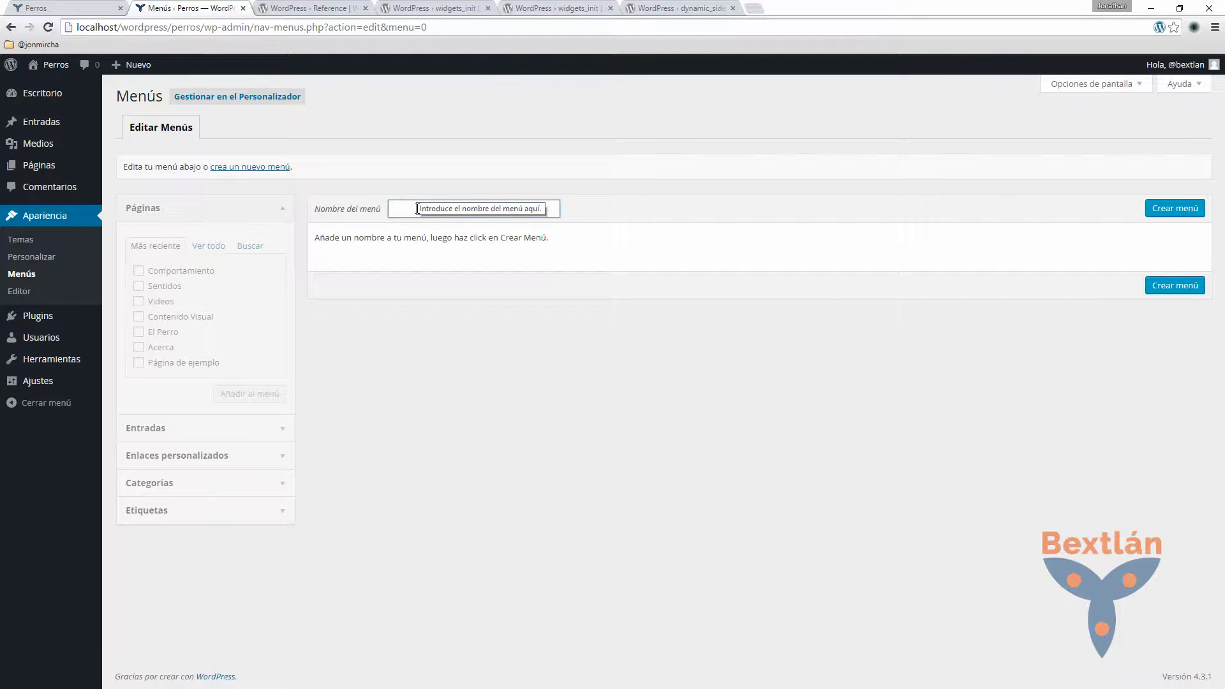
pyautogui.write('Naveg')
pyautogui.hotkey('ctrl', 'a')
pyautogui.write('Navegación')
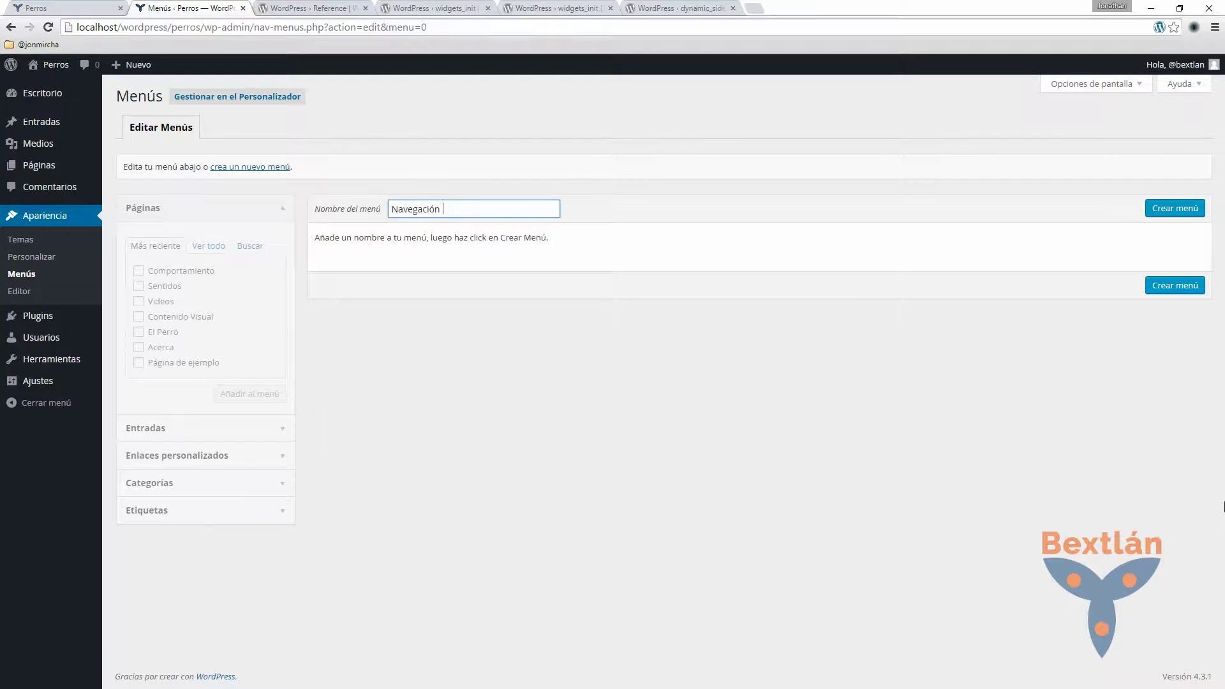
pyautogui.write('Principal')
pyautogui.click(1169, 213)
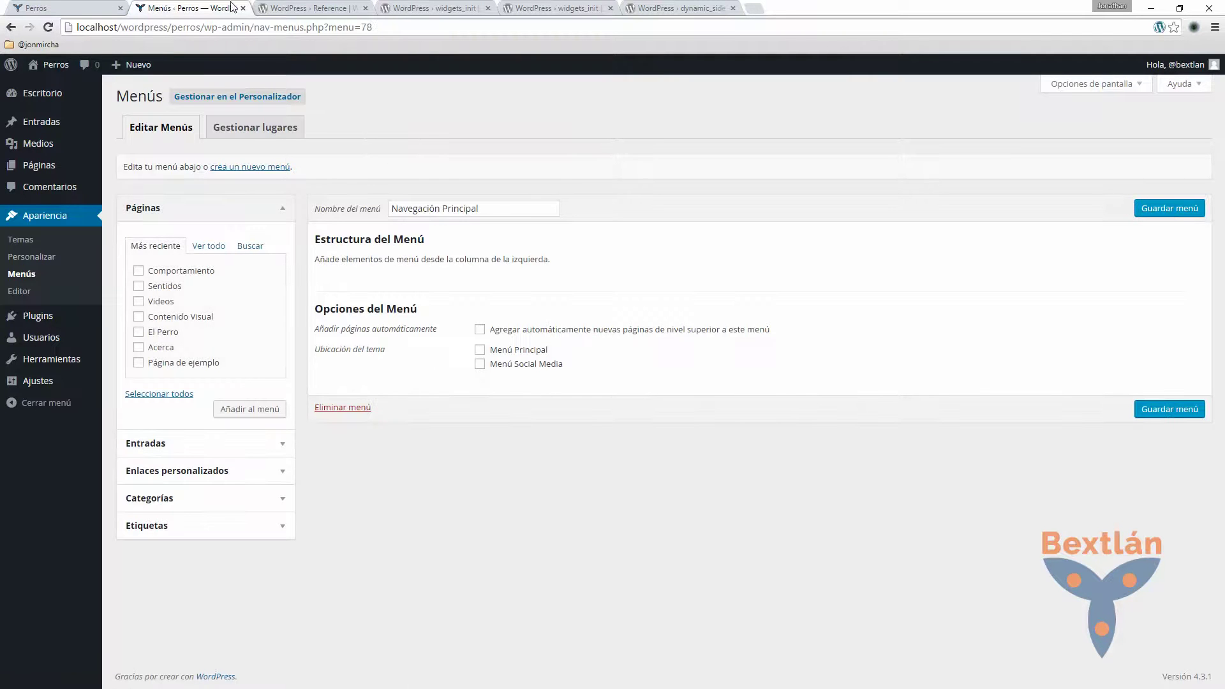
# - Reload the menu editing page and examine the menu structure hint and the Ubicación del tema options
pyautogui.click(165, 131)
pyautogui.click(169, 132)
pyautogui.moveTo(335, 259); pyautogui.dragTo(565, 280)
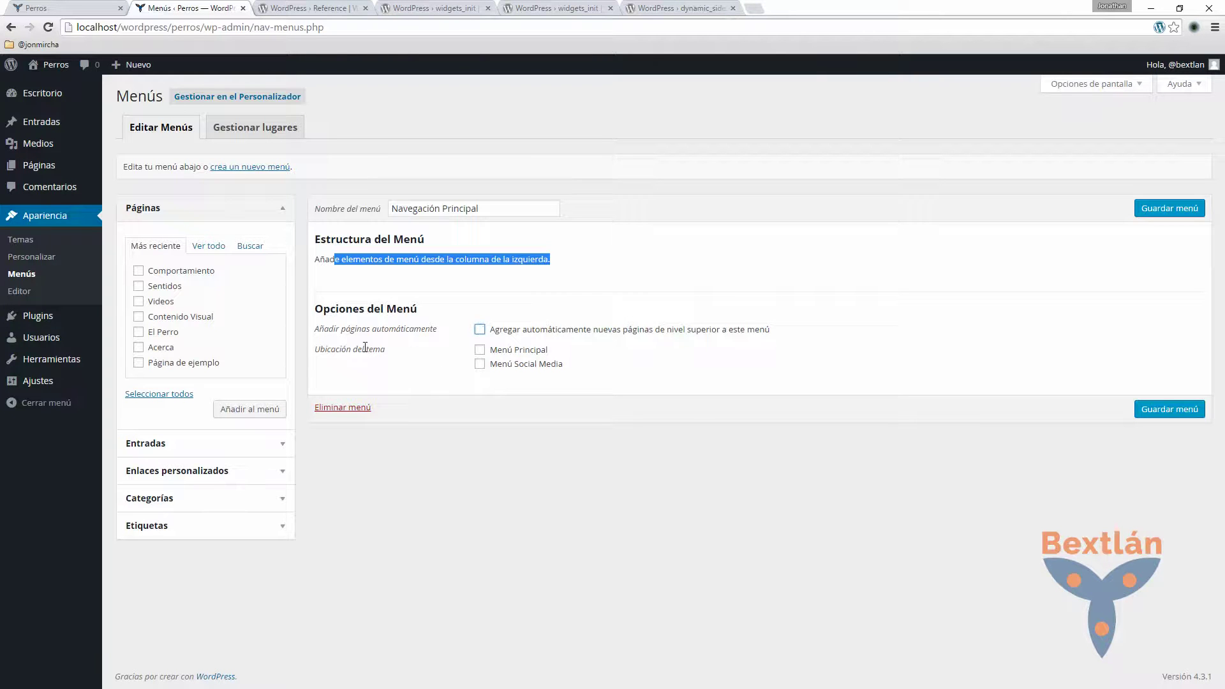
pyautogui.moveTo(318, 351); pyautogui.dragTo(396, 350)
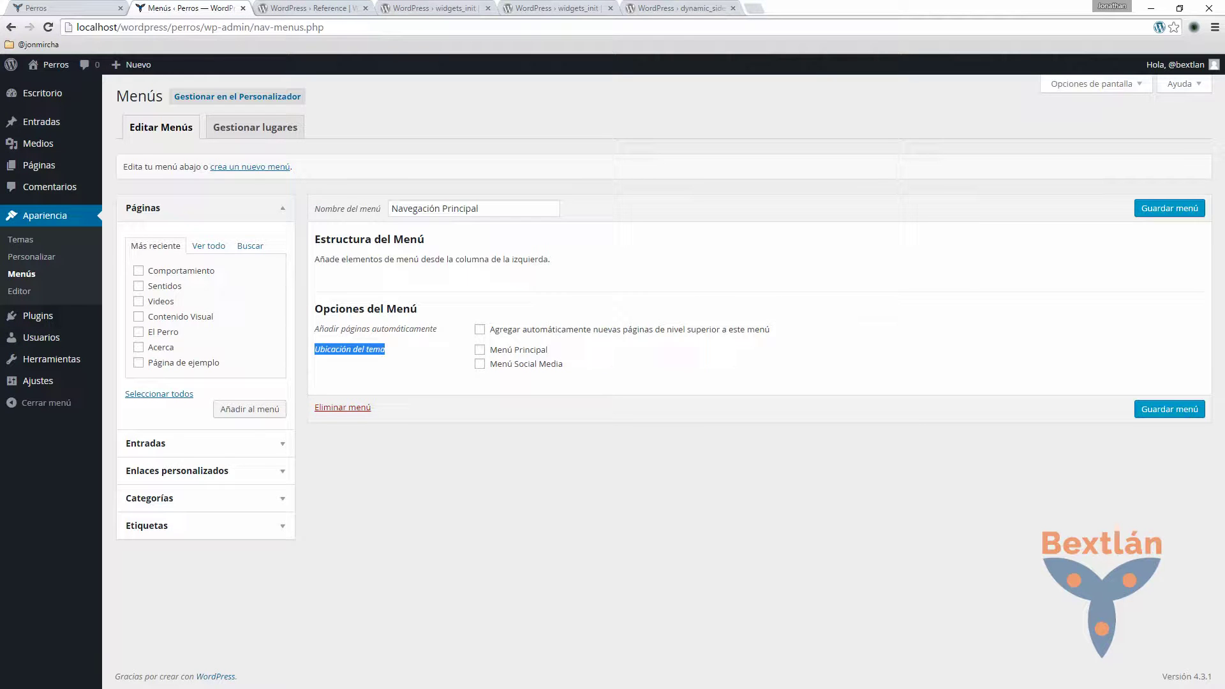
# - Append cqewdewfdewf to the 'Menú Social Media' label in functions.php and reload the Menús screen to check the location name
pyautogui.hotkey('alt', 'Tab')
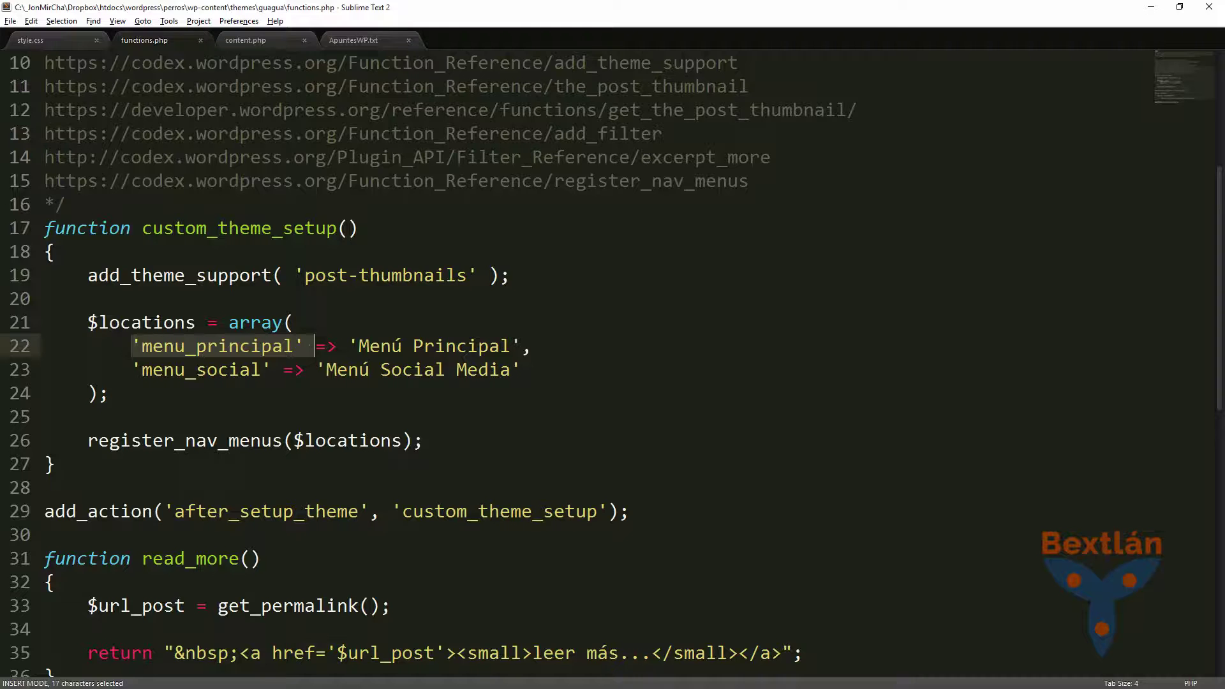
pyautogui.click(510, 371)
pyautogui.write('cqewdewfdewf')
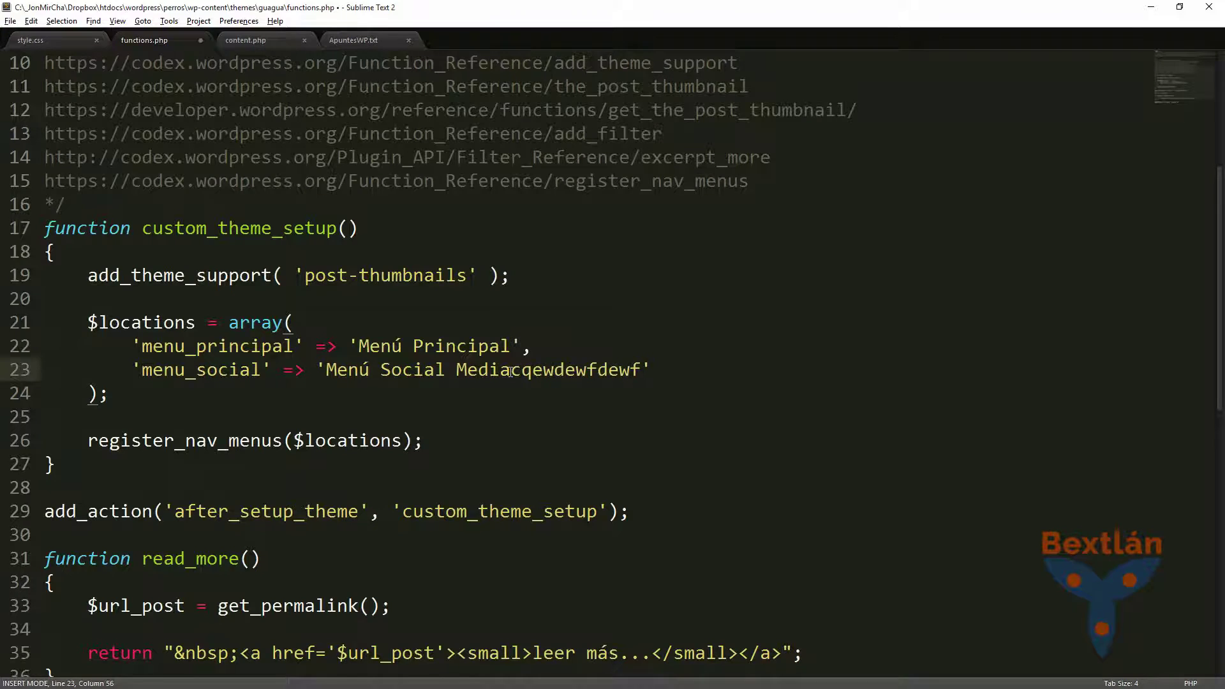
pyautogui.hotkey('alt', 'Tab')
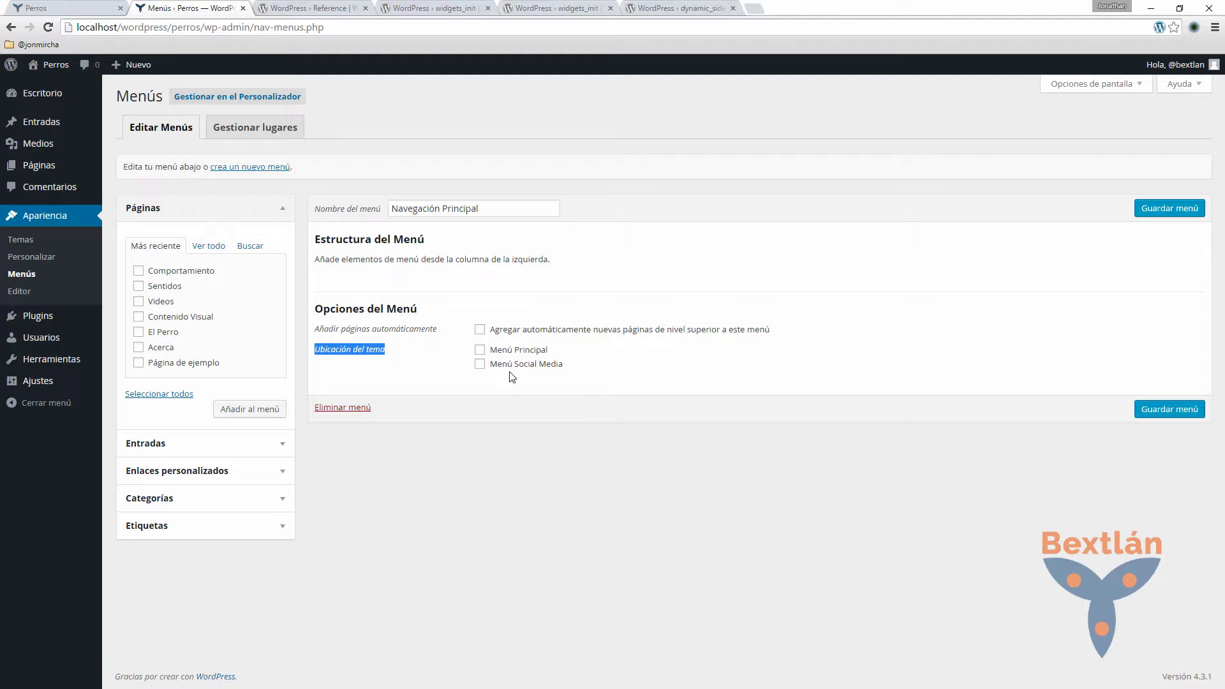
pyautogui.click(50, 27)
pyautogui.click(536, 132)
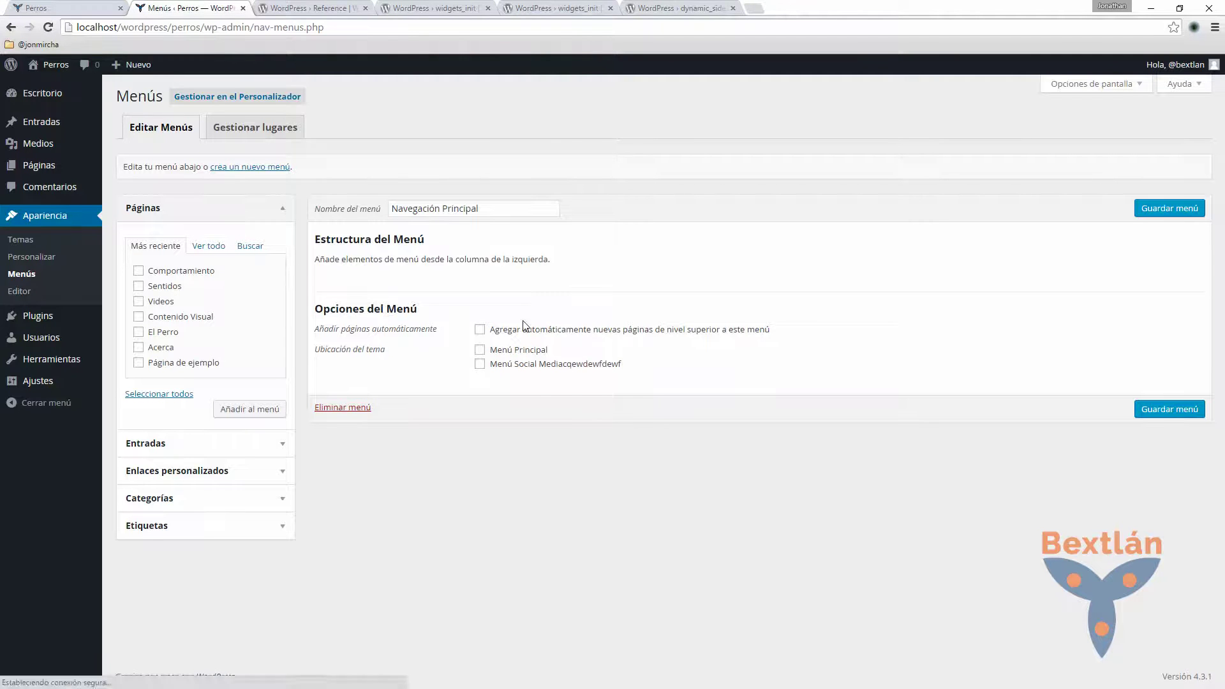
pyautogui.moveTo(566, 364); pyautogui.dragTo(622, 365)
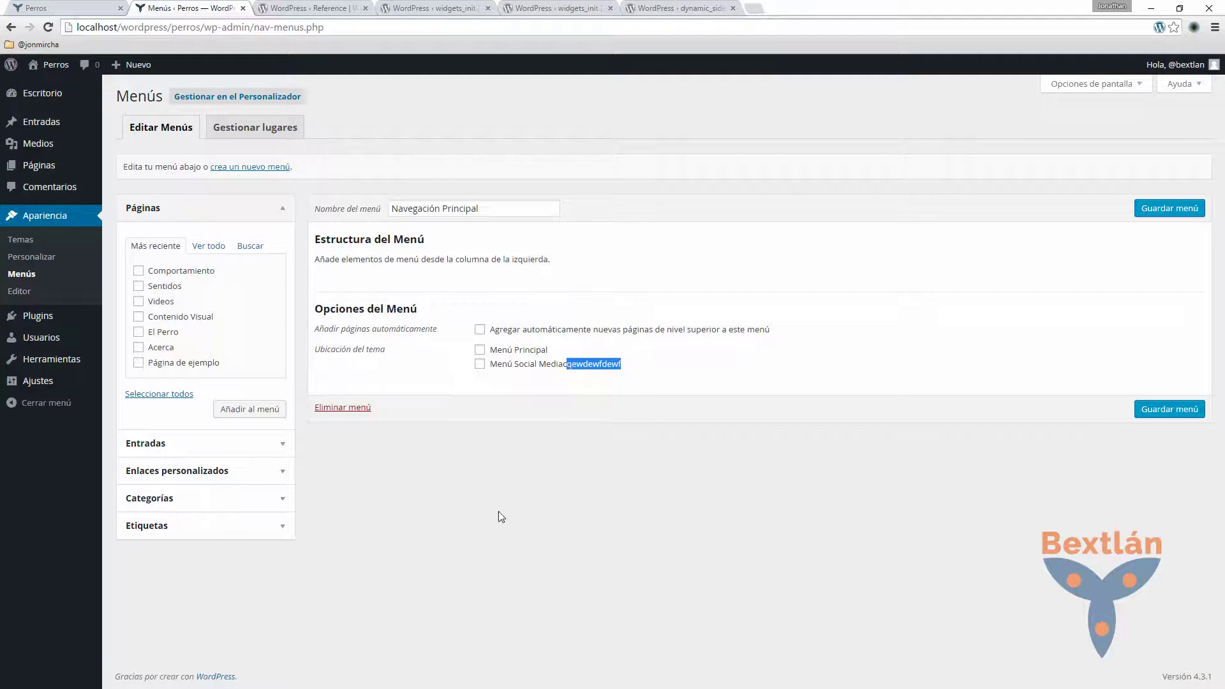
# - Remove the test letters from the social menu label in functions.php and reload the Menús screen in the browser
pyautogui.hotkey('alt', 'Tab')
pyautogui.press('BackSpace')
pyautogui.press('BackSpace')
pyautogui.press('BackSpace')
pyautogui.press('BackSpace')
pyautogui.press('BackSpace')
pyautogui.press('BackSpace')
pyautogui.press('BackSpace')
pyautogui.press('BackSpace')
pyautogui.press('BackSpace')
pyautogui.press('BackSpace')
pyautogui.press('BackSpace')
pyautogui.press('BackSpace')
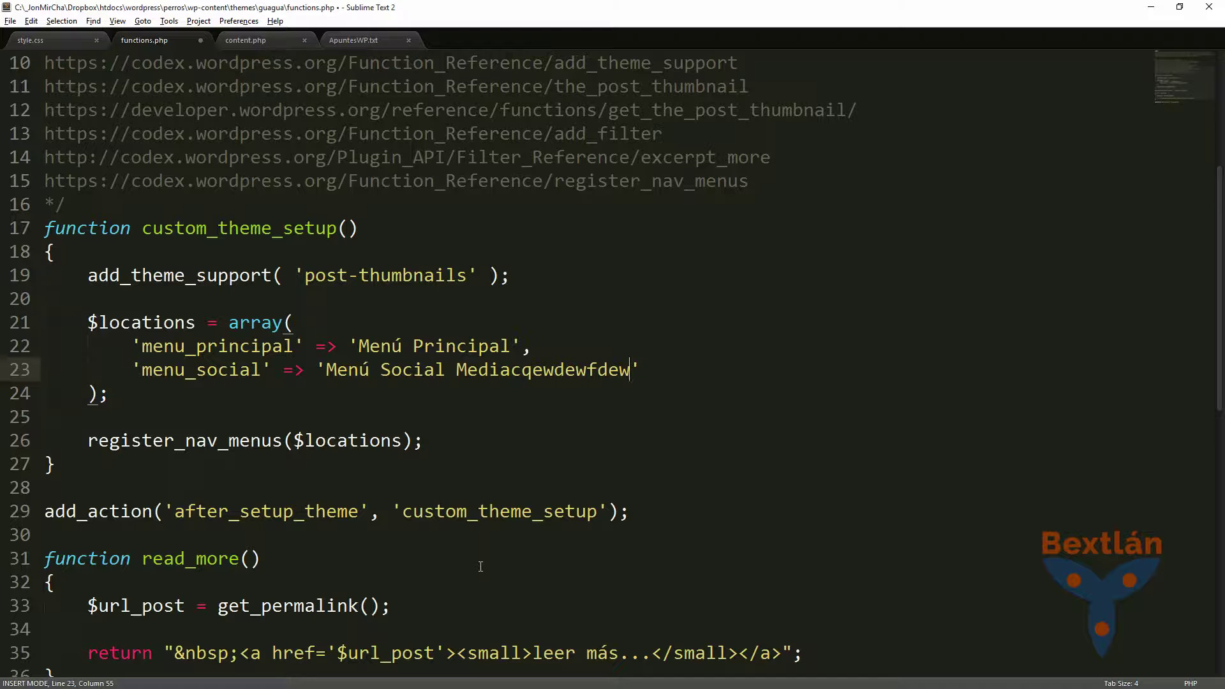
pyautogui.hotkey('alt', 'Tab')
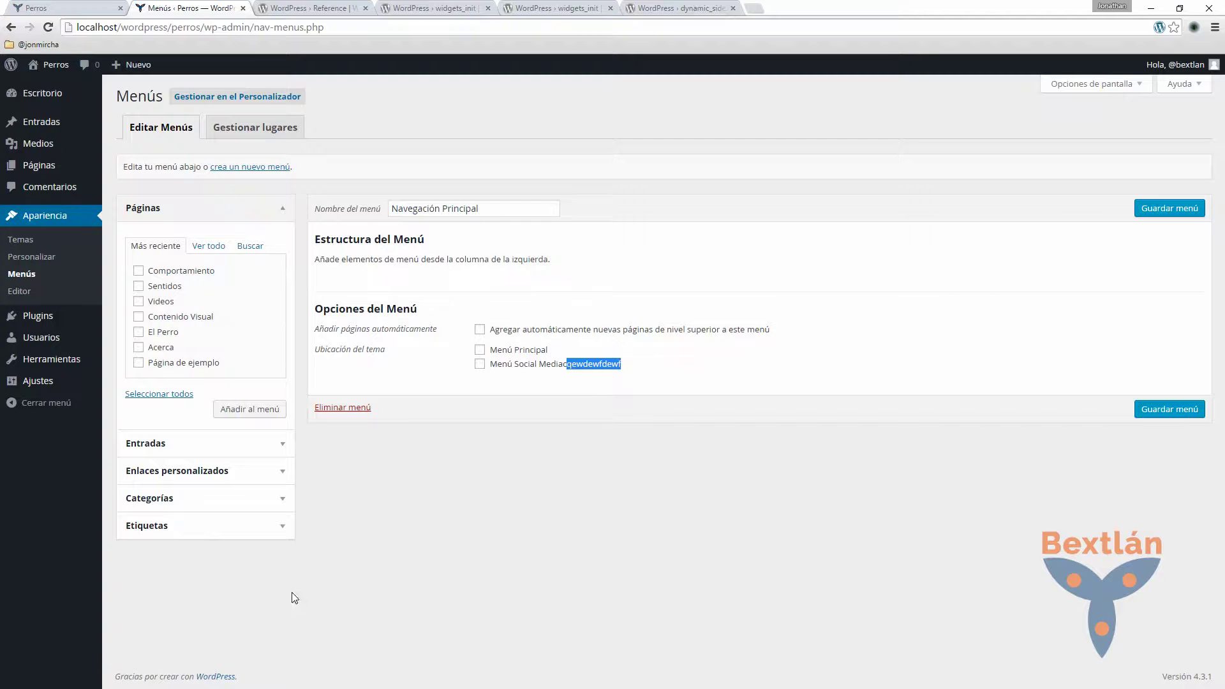
pyautogui.click(48, 29)
# - Look at the Menú placeholder in the header of the Perros home page
pyautogui.click(46, 9)
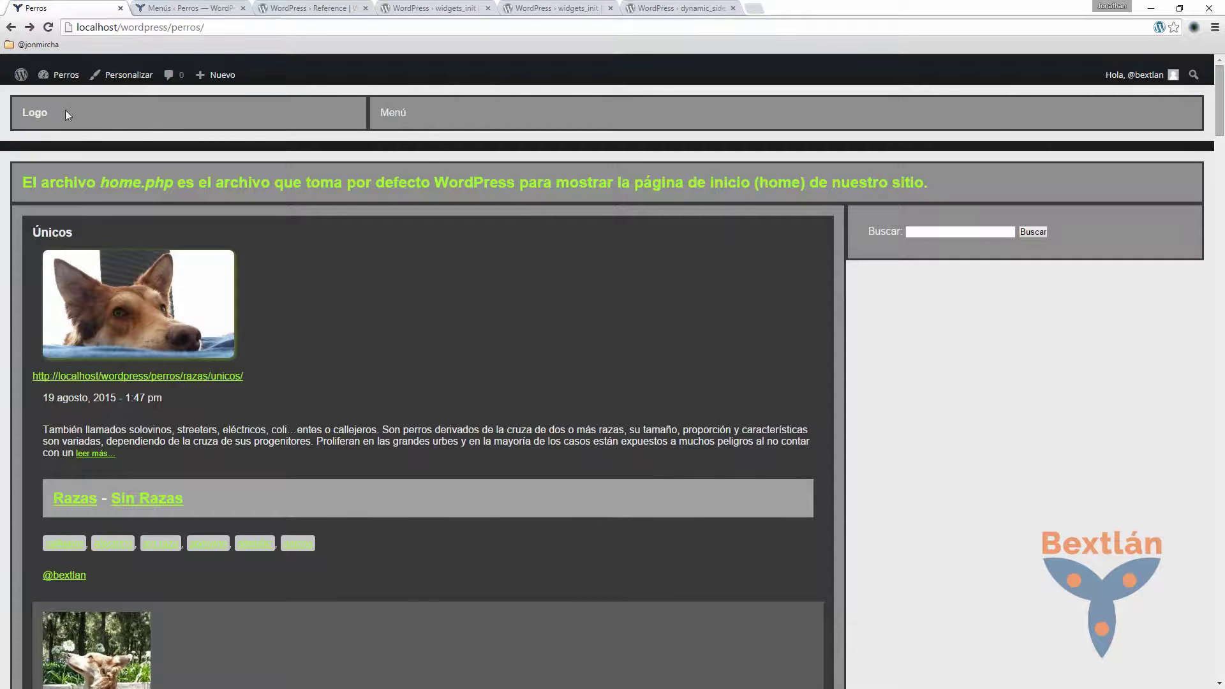
pyautogui.moveTo(376, 112); pyautogui.dragTo(420, 108)
pyautogui.click(373, 112)
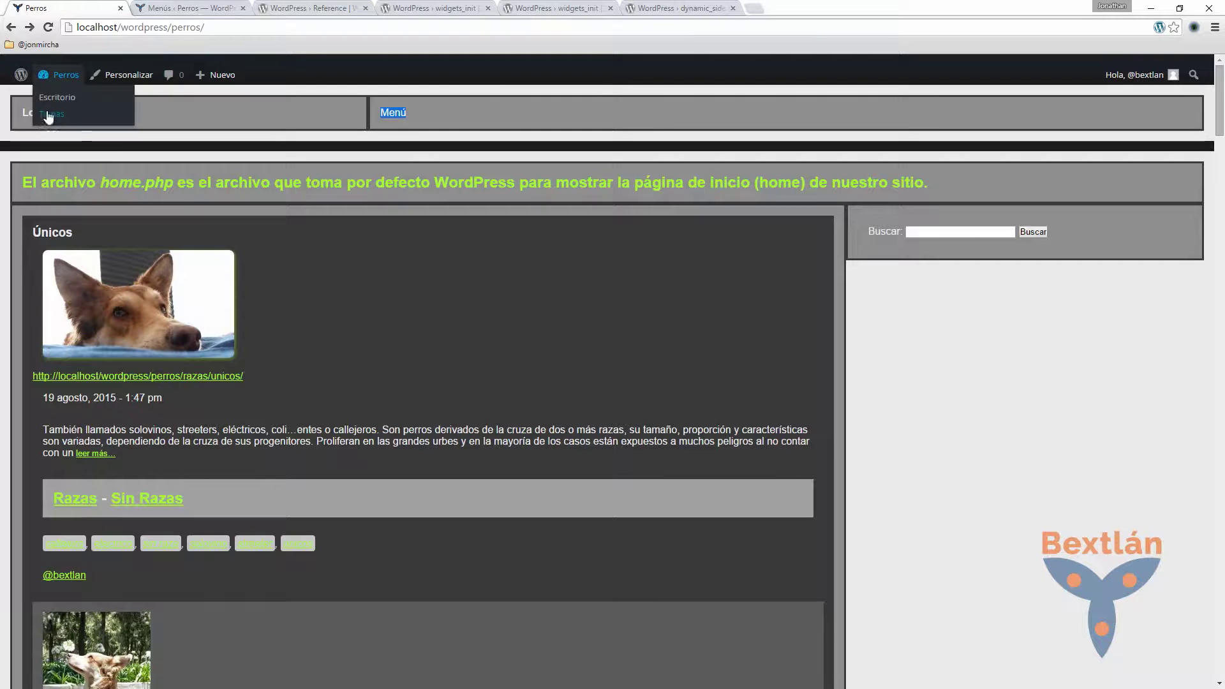
pyautogui.click(43, 130)
# - Open header.php from the guagua theme folder in Sublime Text
pyautogui.hotkey('alt', 'Tab')
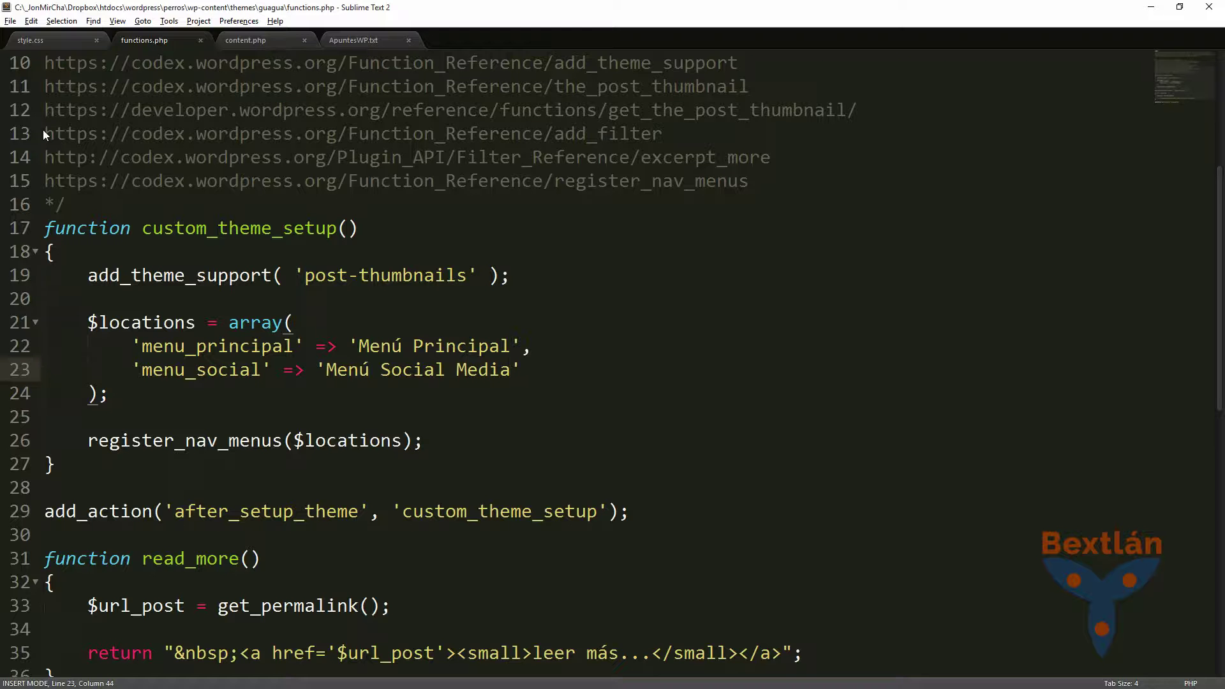
pyautogui.hotkey('alt', 'Tab')
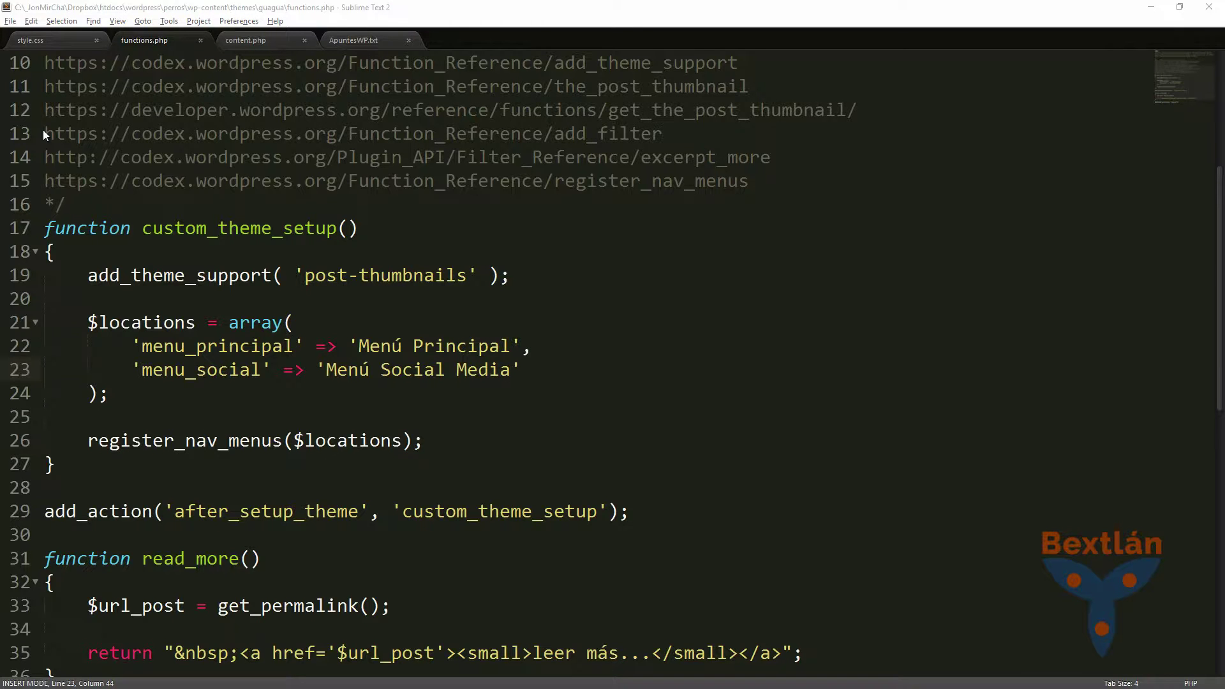
pyautogui.hotkey('alt', 'Tab')
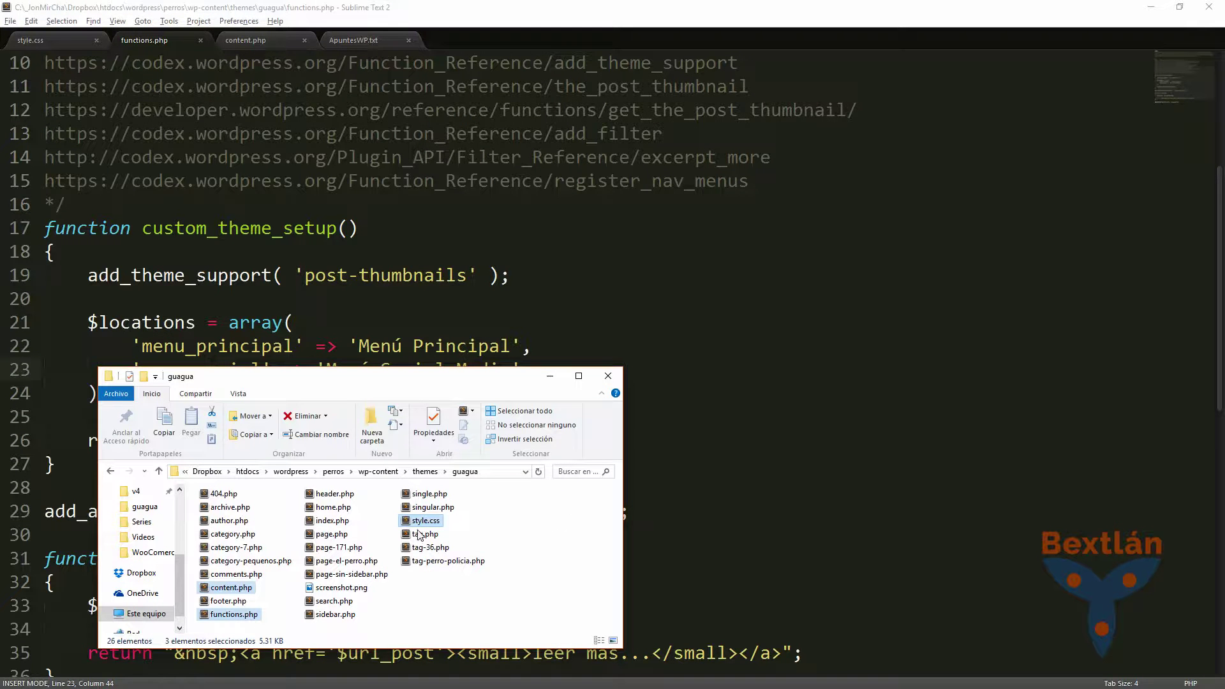
pyautogui.moveTo(334, 494); pyautogui.dragTo(281, 323)
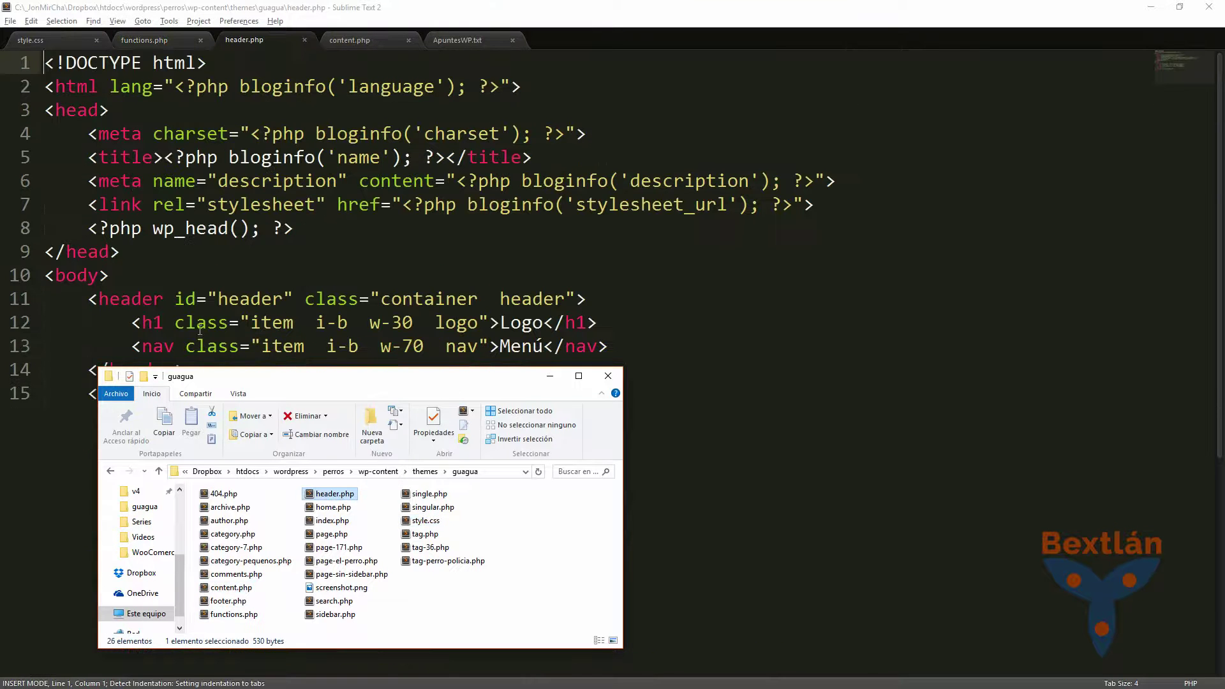
pyautogui.click(195, 204)
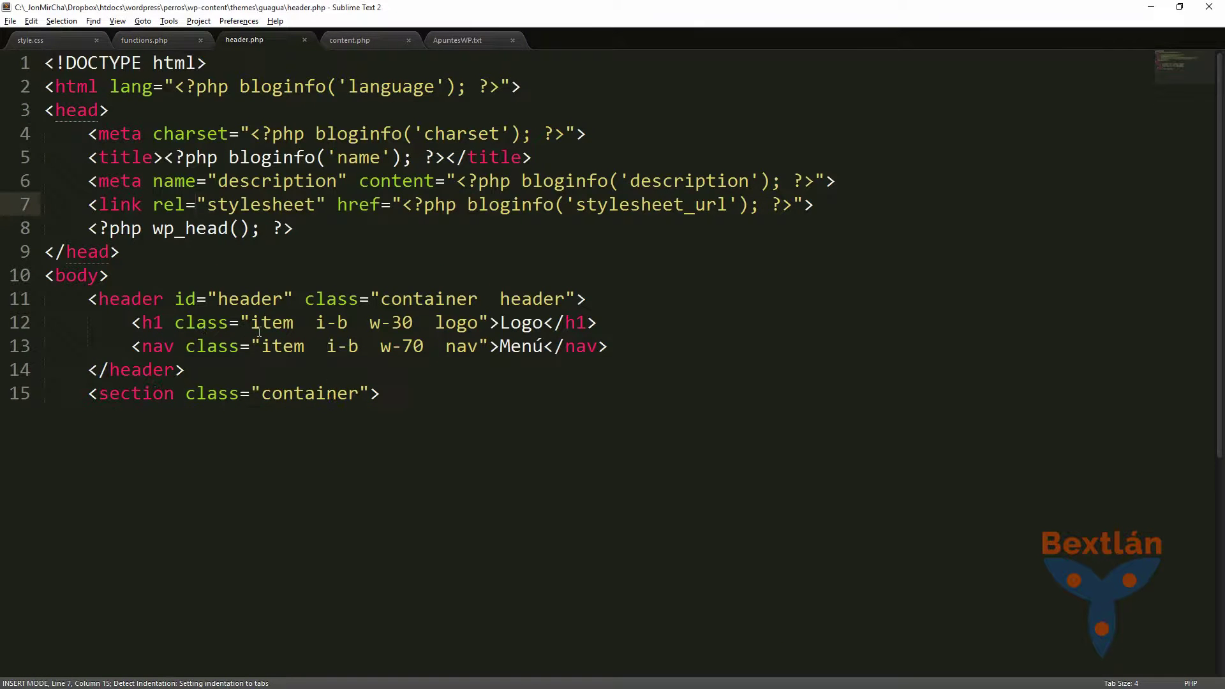
# - Replace the Menú placeholder inside the nav element of header.php with an empty line and save the file
pyautogui.scroll(-1, 259, 332)
pyautogui.moveTo(544, 275); pyautogui.dragTo(554, 276)
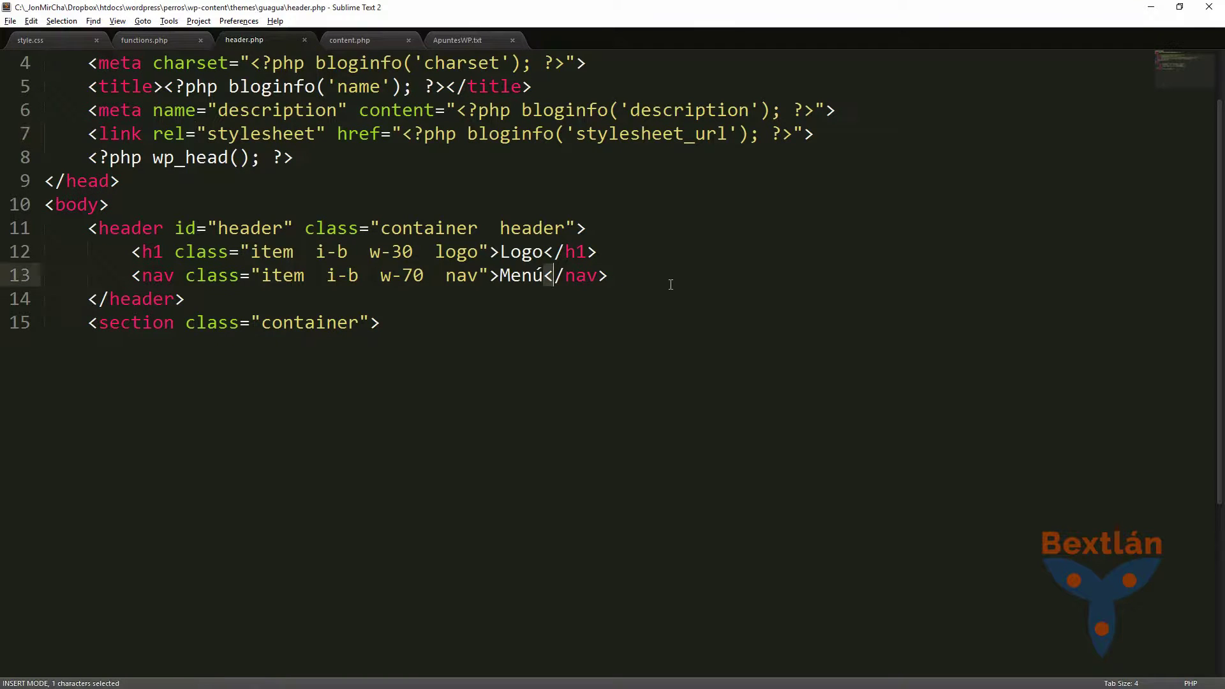
pyautogui.press('Left')
pyautogui.press('BackSpace')
pyautogui.press('BackSpace')
pyautogui.press('BackSpace')
pyautogui.press('BackSpace')
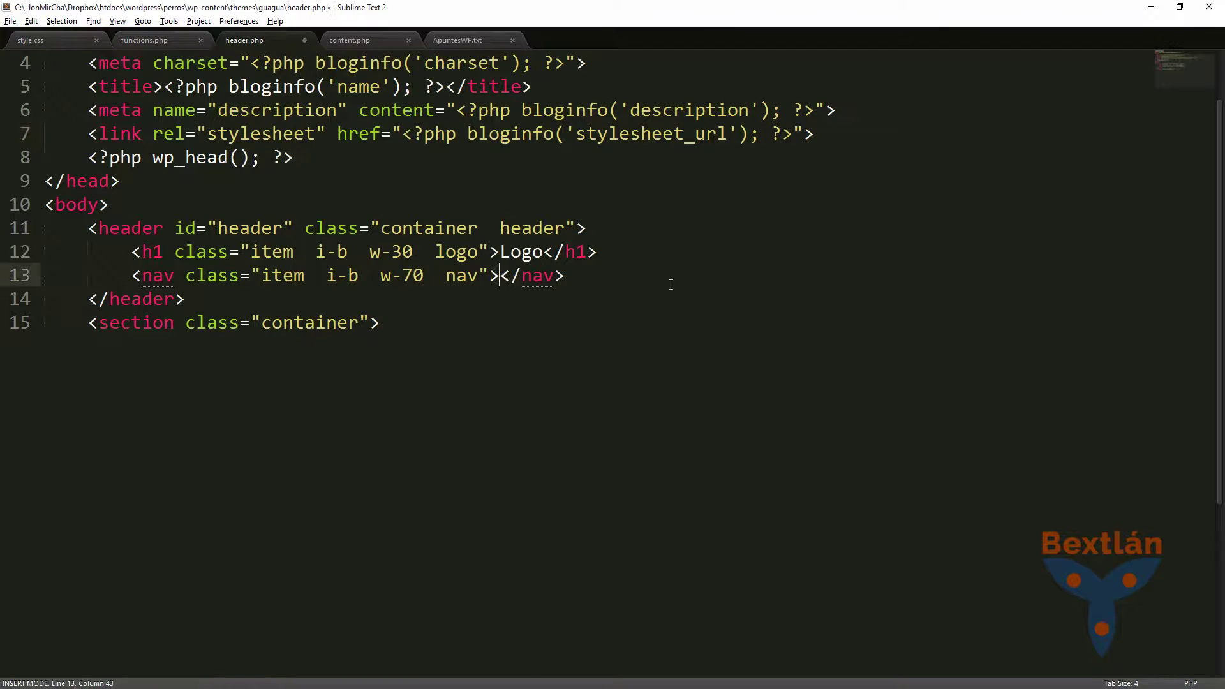
pyautogui.press('Return')
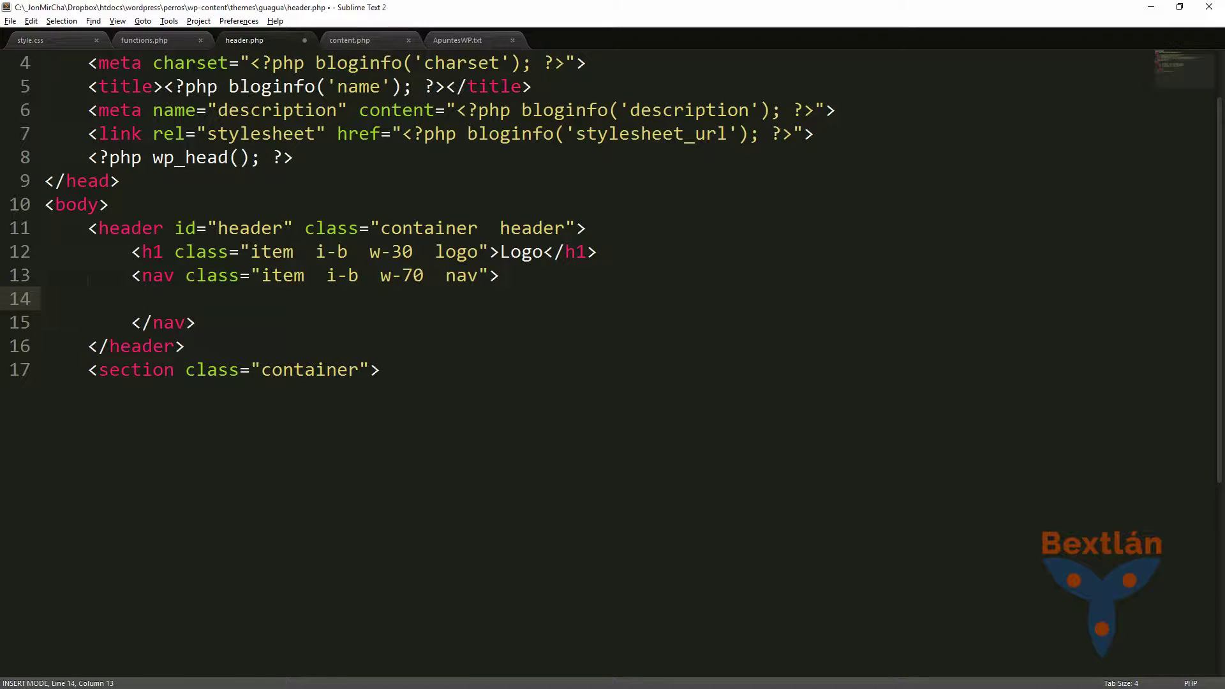
pyautogui.hotkey('ctrl', 's')
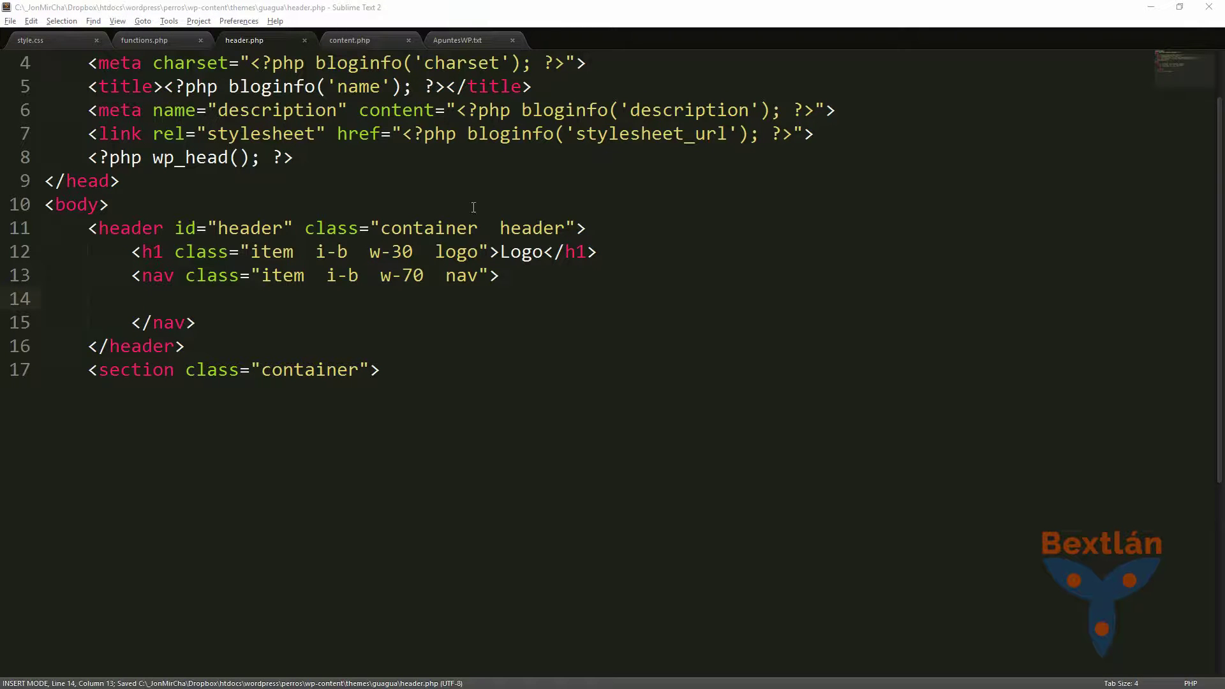
# - Insert an empty multi-line PHP block inside the nav element of header.php and save the file
pyautogui.scroll(1, 208, 321)
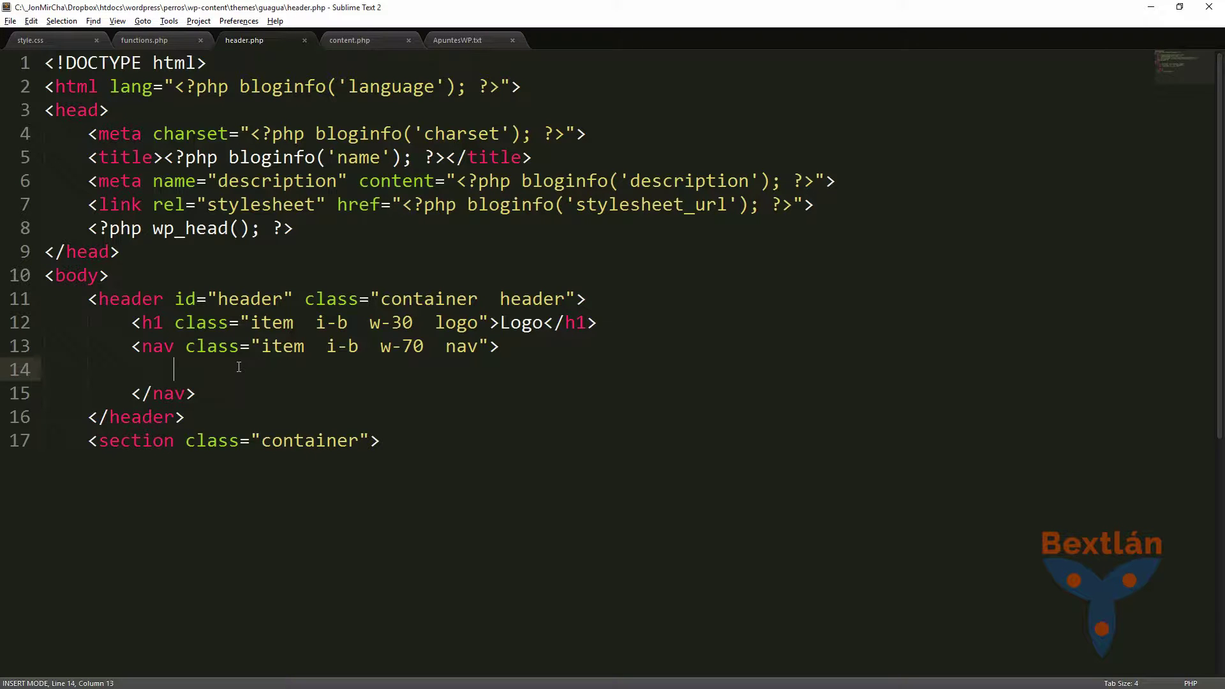
pyautogui.write('php')
pyautogui.press('Tab')
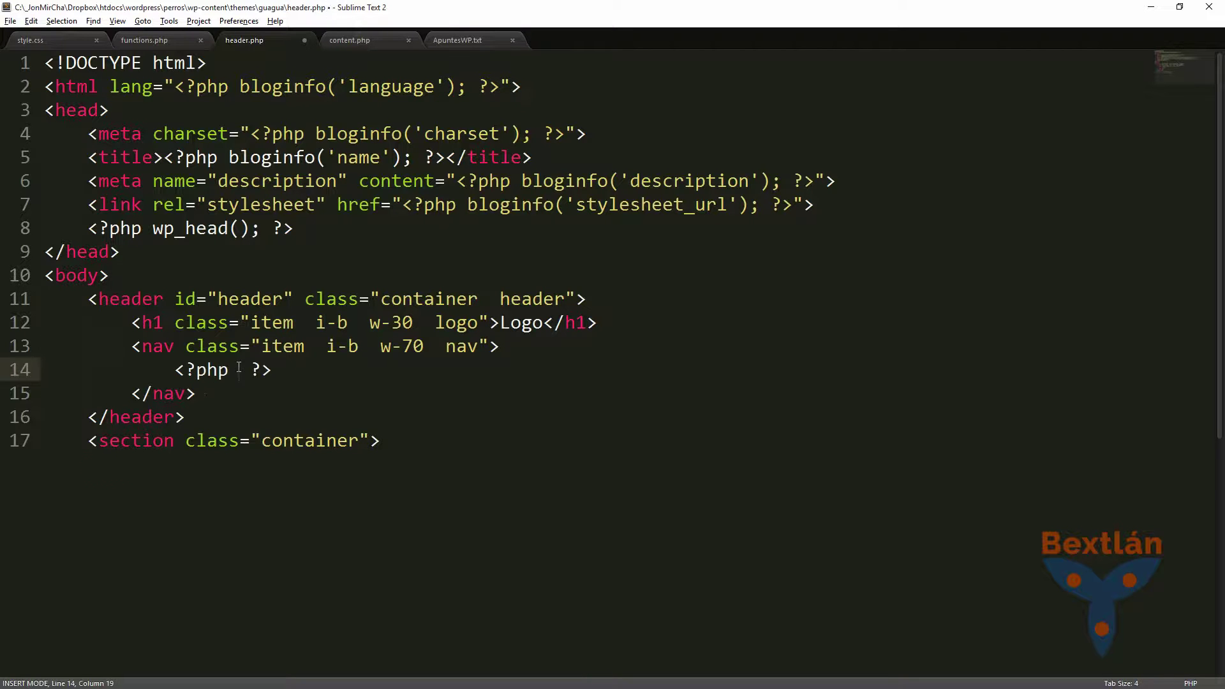
pyautogui.press('Return')
pyautogui.press('Return')
pyautogui.press('Up')
pyautogui.press('Tab')
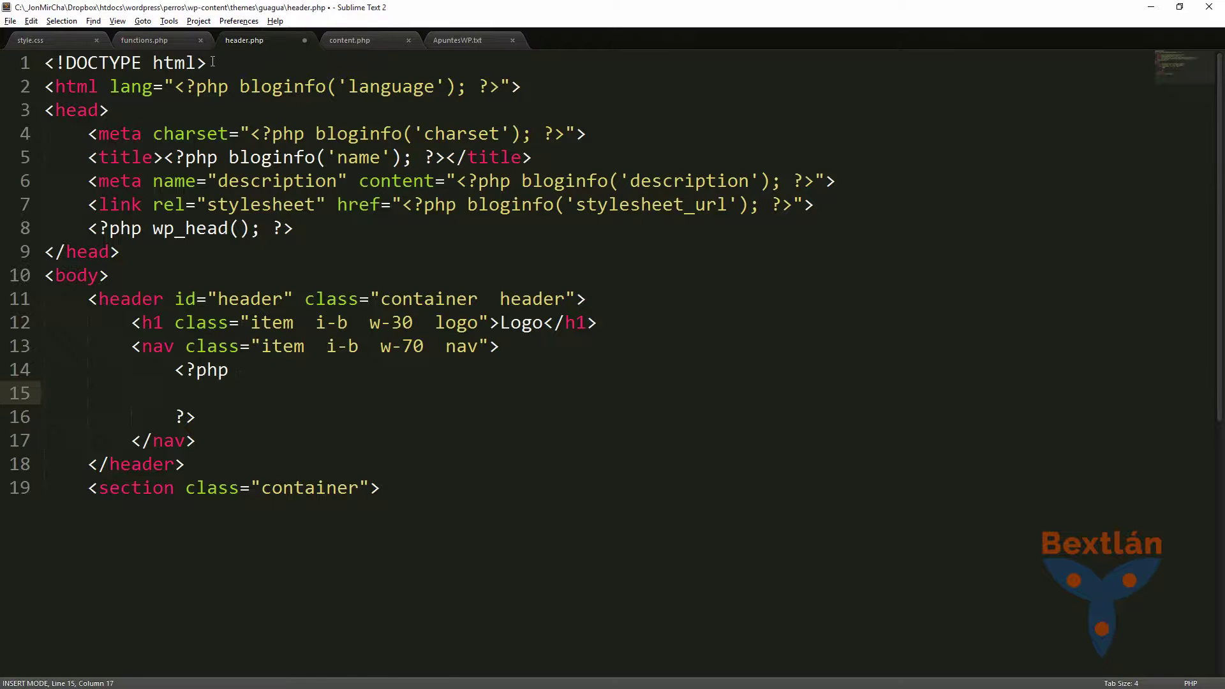
pyautogui.hotkey('ctrl', 's')
# - Review the register_nav_menus call in functions.php and the Menús screen in the browser, then return to header.php
pyautogui.click(165, 43)
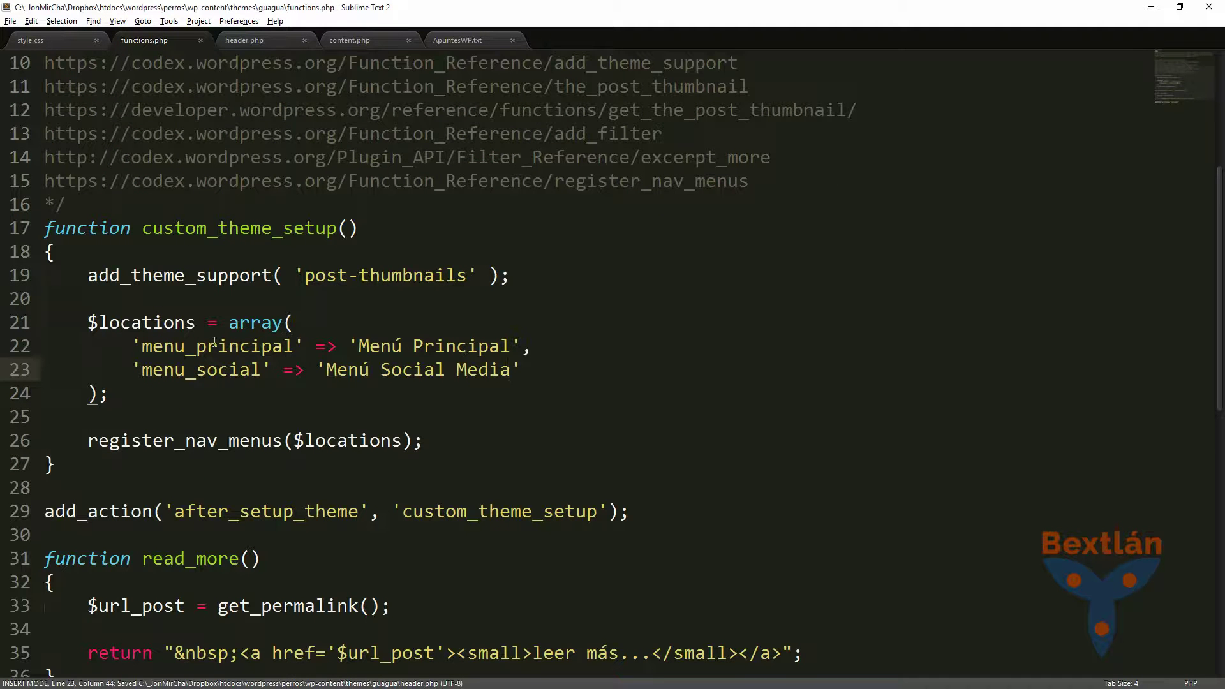
pyautogui.moveTo(87, 440); pyautogui.dragTo(425, 440)
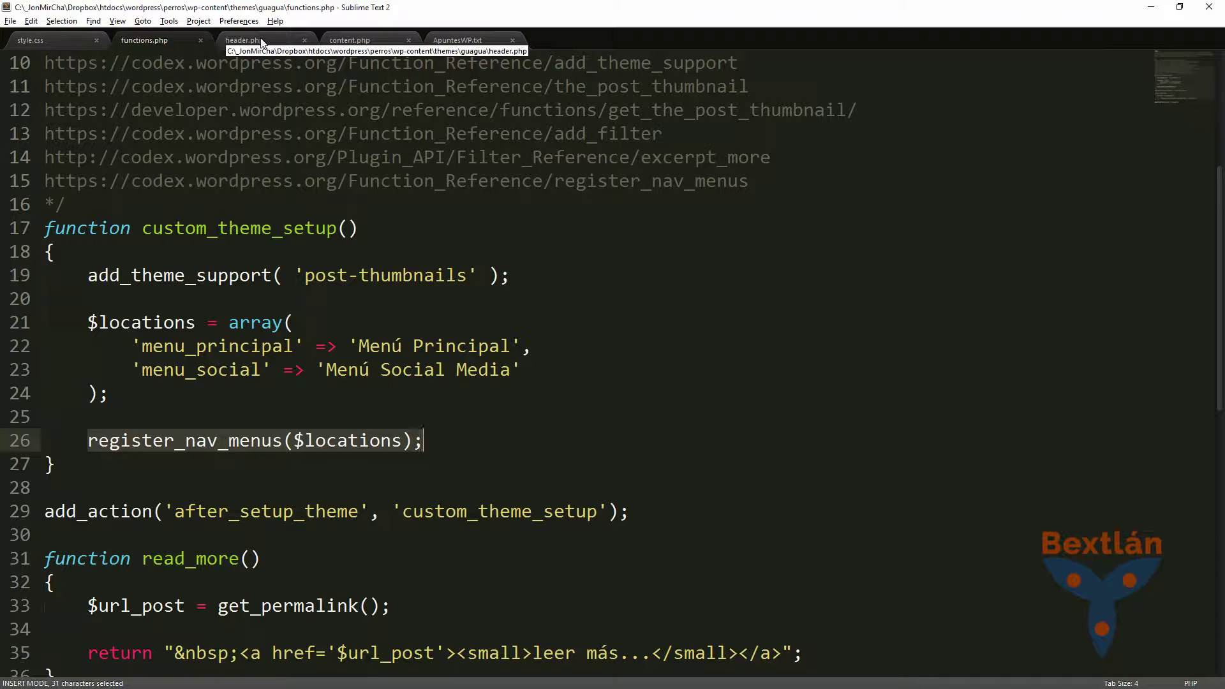
pyautogui.hotkey('alt', 'Tab')
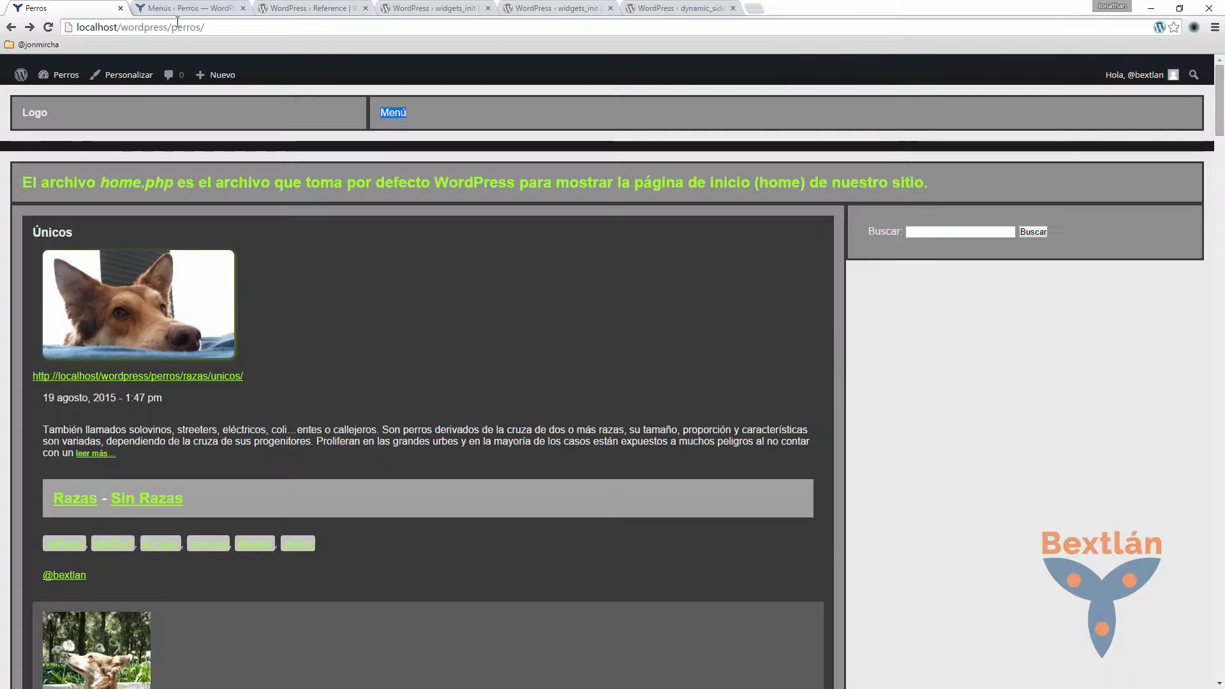
pyautogui.click(182, 10)
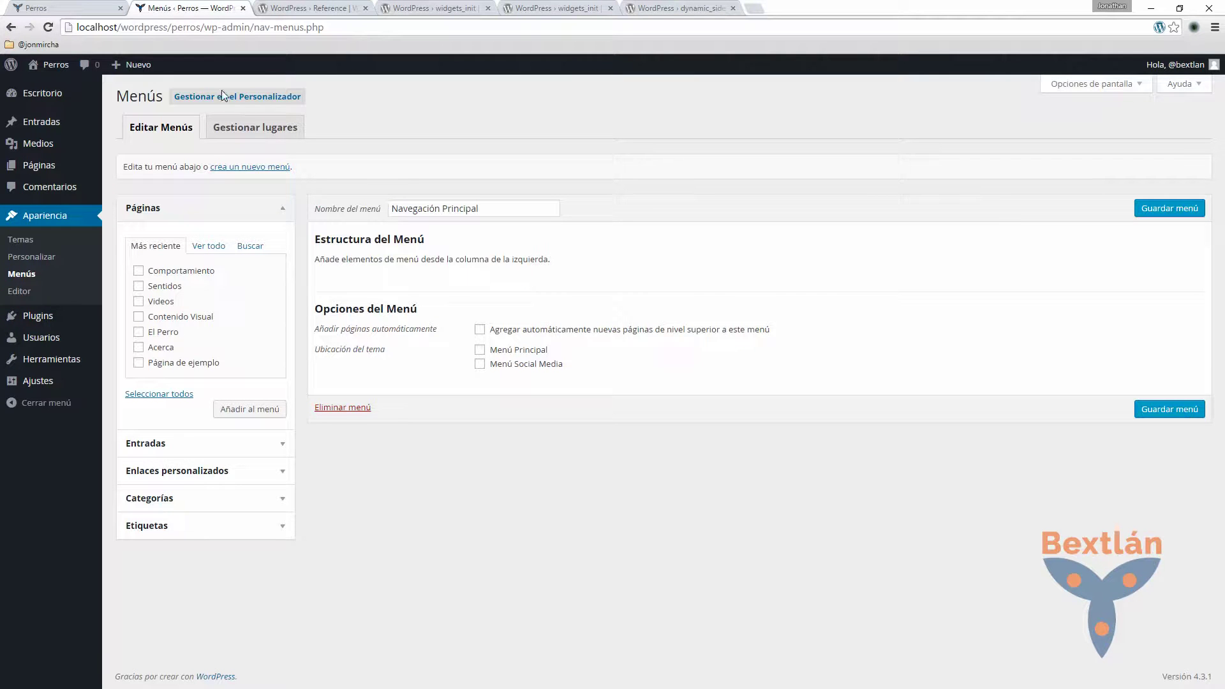
pyautogui.hotkey('alt', 'Tab')
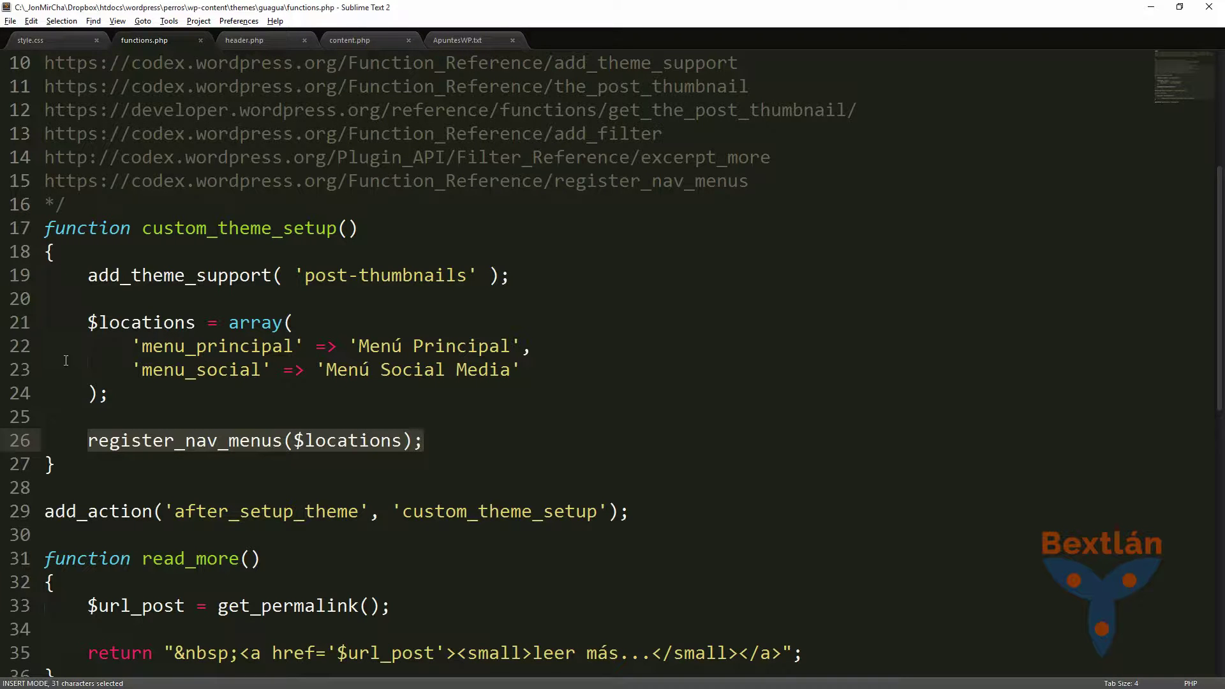
pyautogui.click(266, 41)
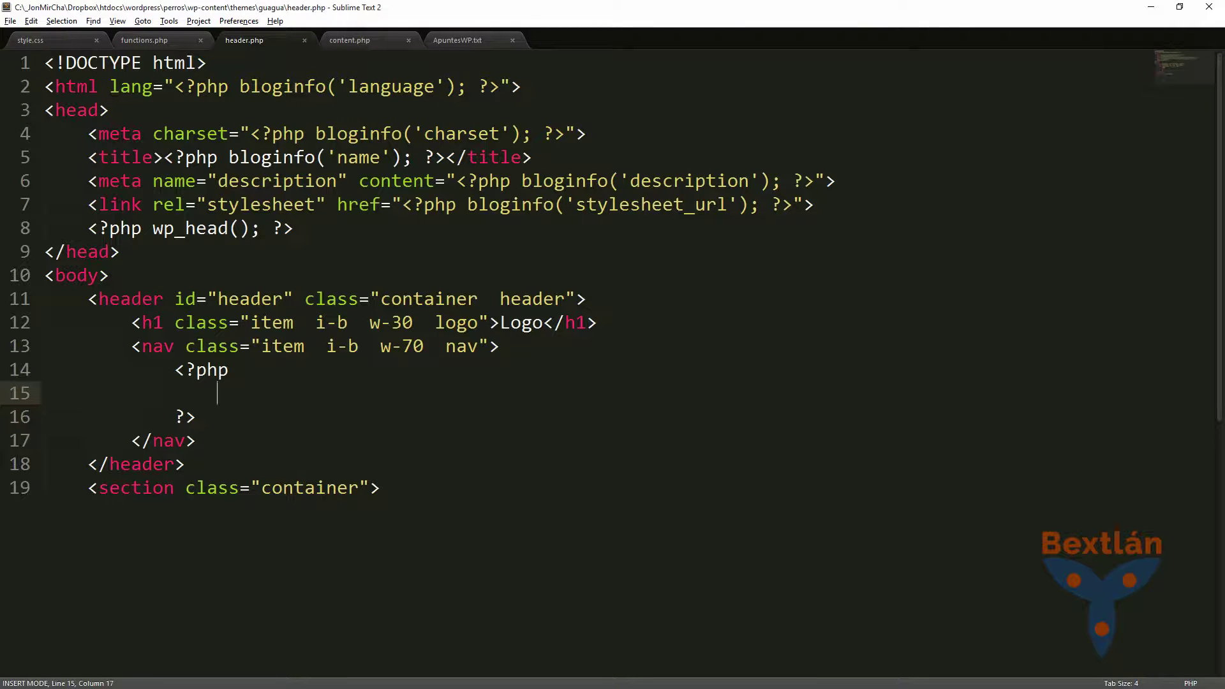
# - Switch to the browser and copy the address of the WordPress Code Reference main page
pyautogui.hotkey('alt', 'Tab')
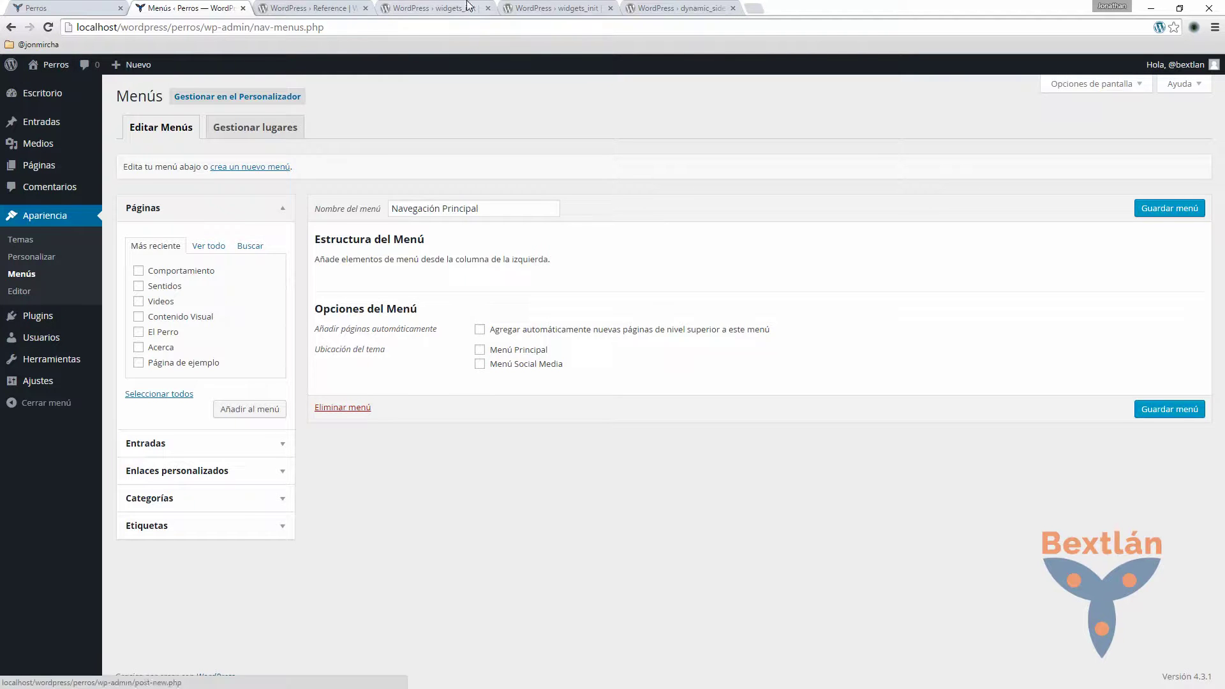
pyautogui.click(685, 7)
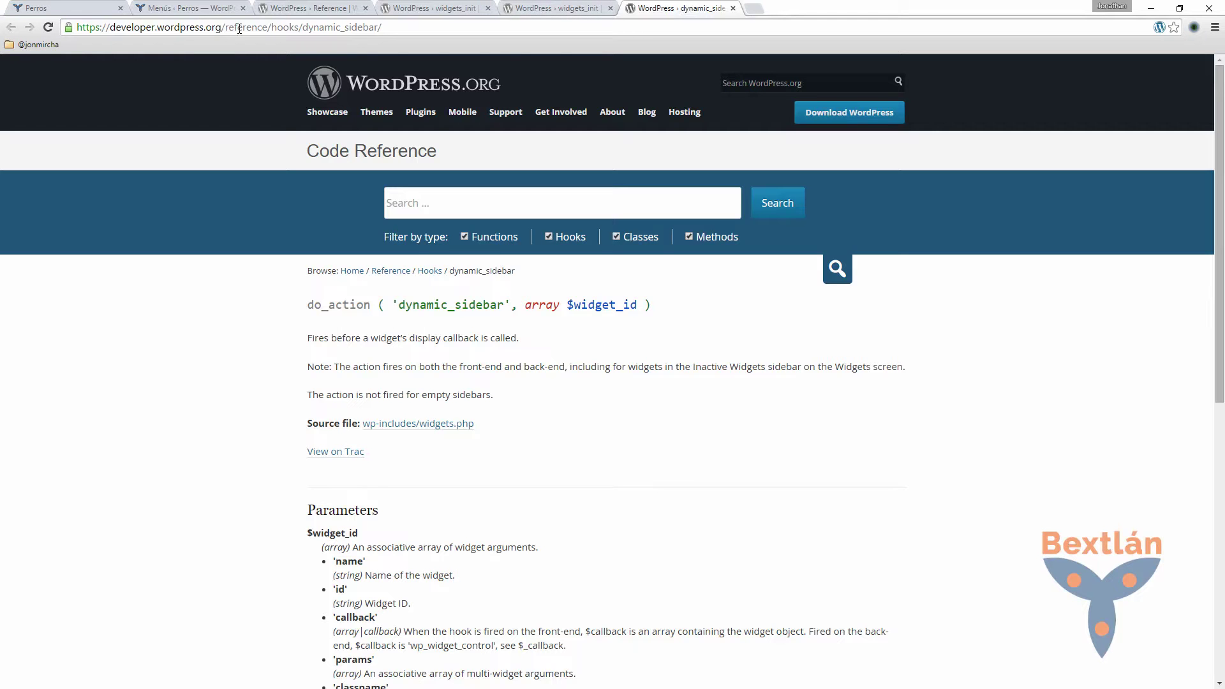
pyautogui.click(590, 7)
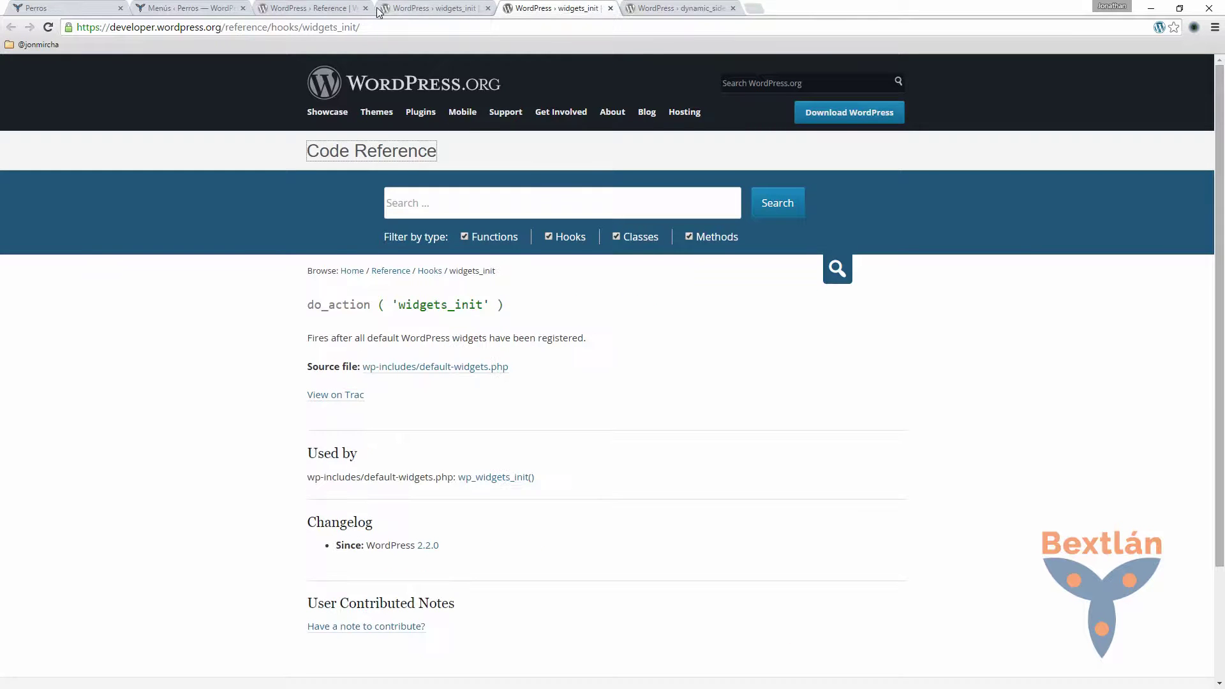
pyautogui.click(319, 8)
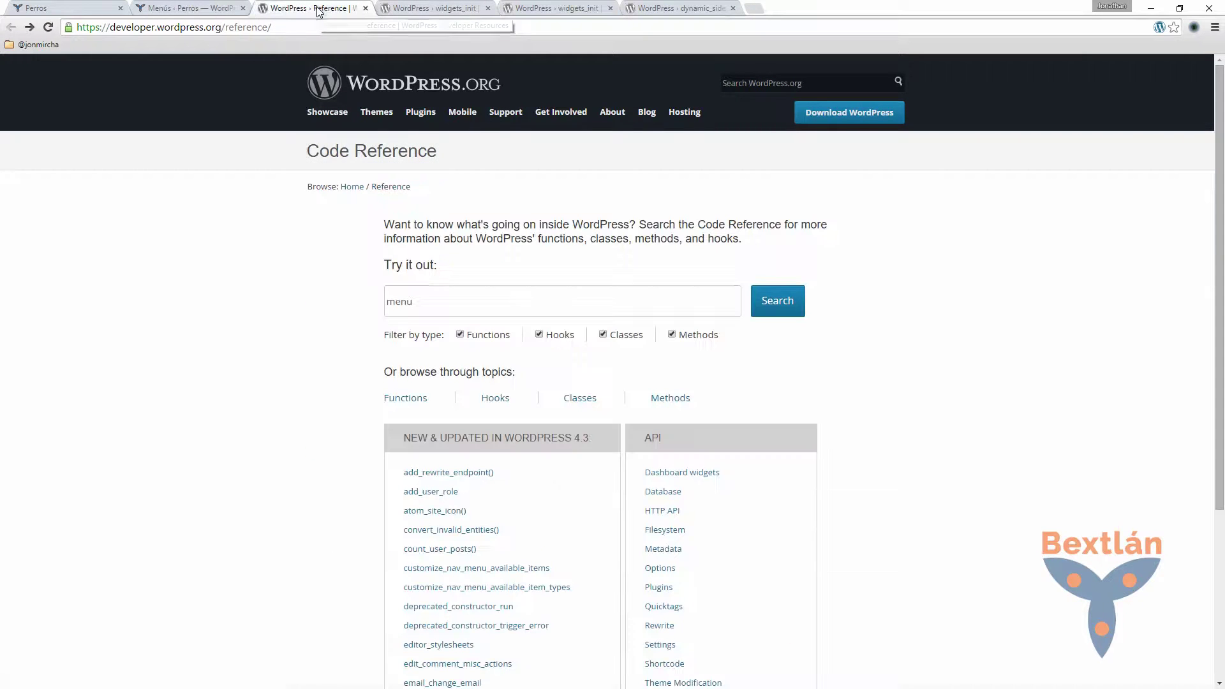
pyautogui.click(200, 29)
pyautogui.hotkey('ctrl', 'c')
pyautogui.rightClick(199, 30)
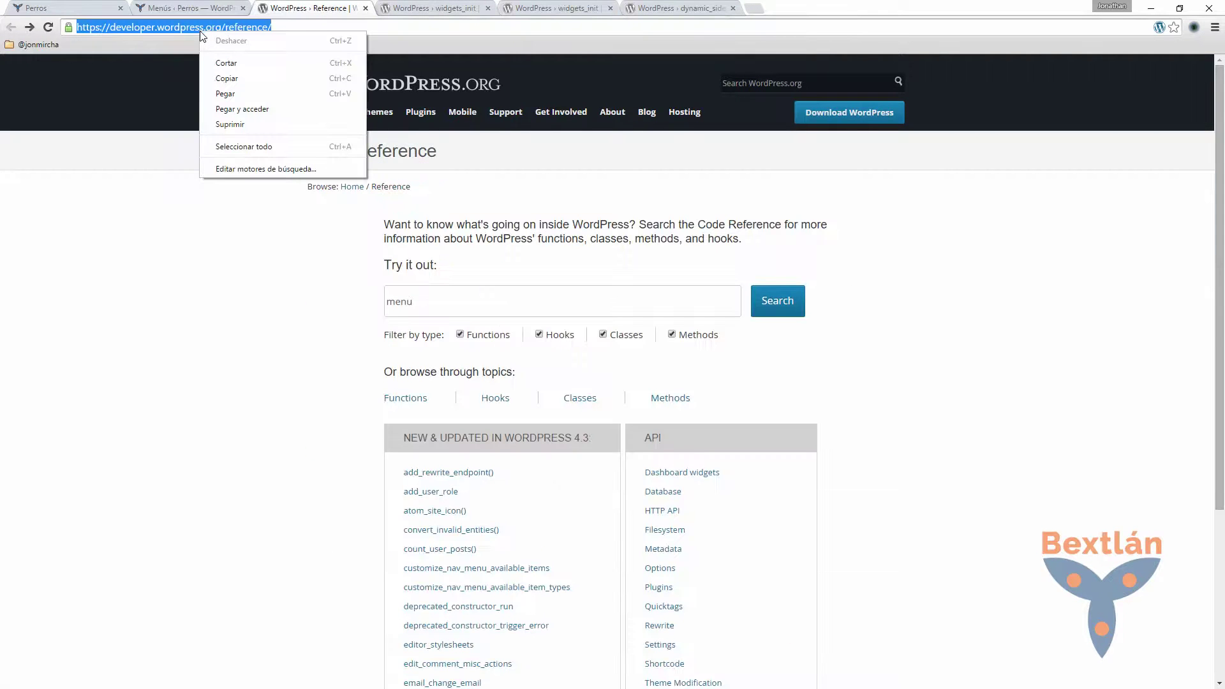
pyautogui.click(230, 79)
pyautogui.hotkey('alt', 'Tab')
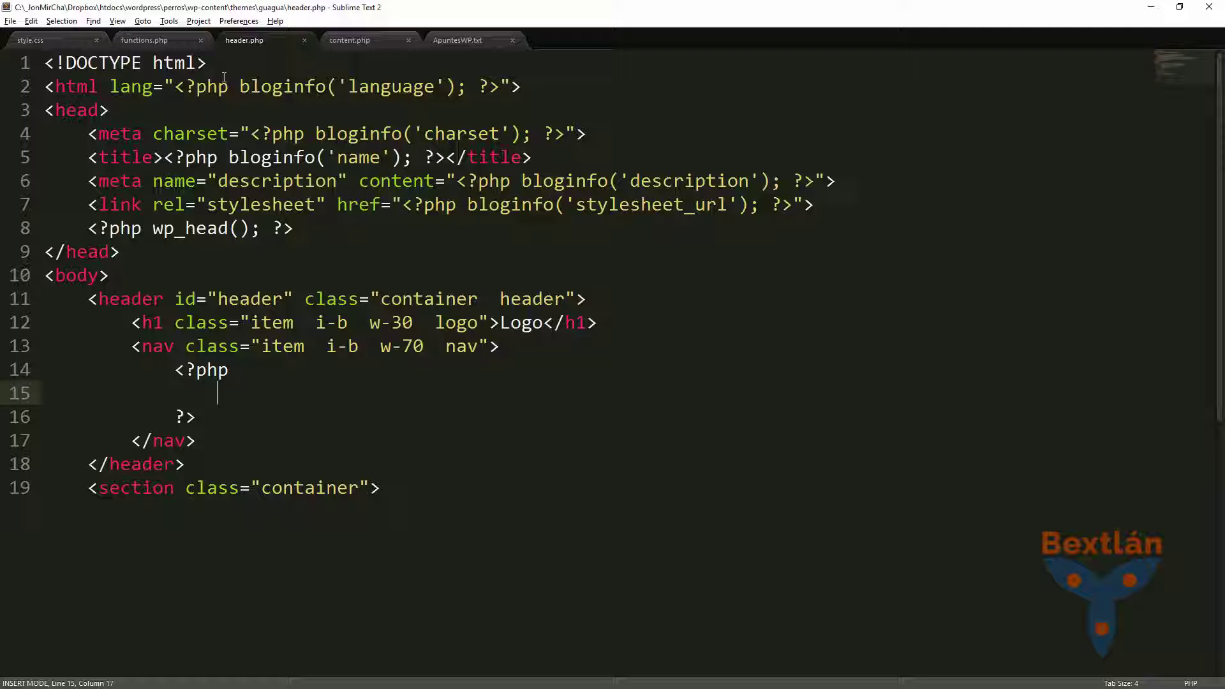
pyautogui.click(454, 41)
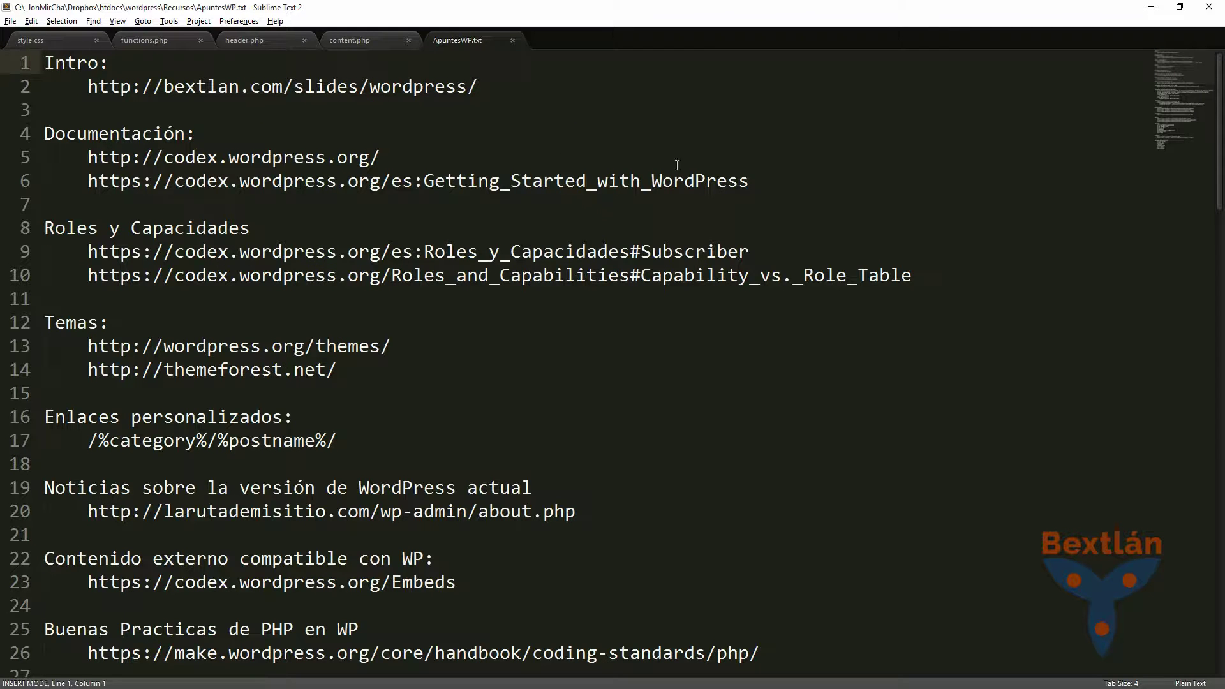
pyautogui.click(770, 183)
pyautogui.press('Up')
pyautogui.press('Return')
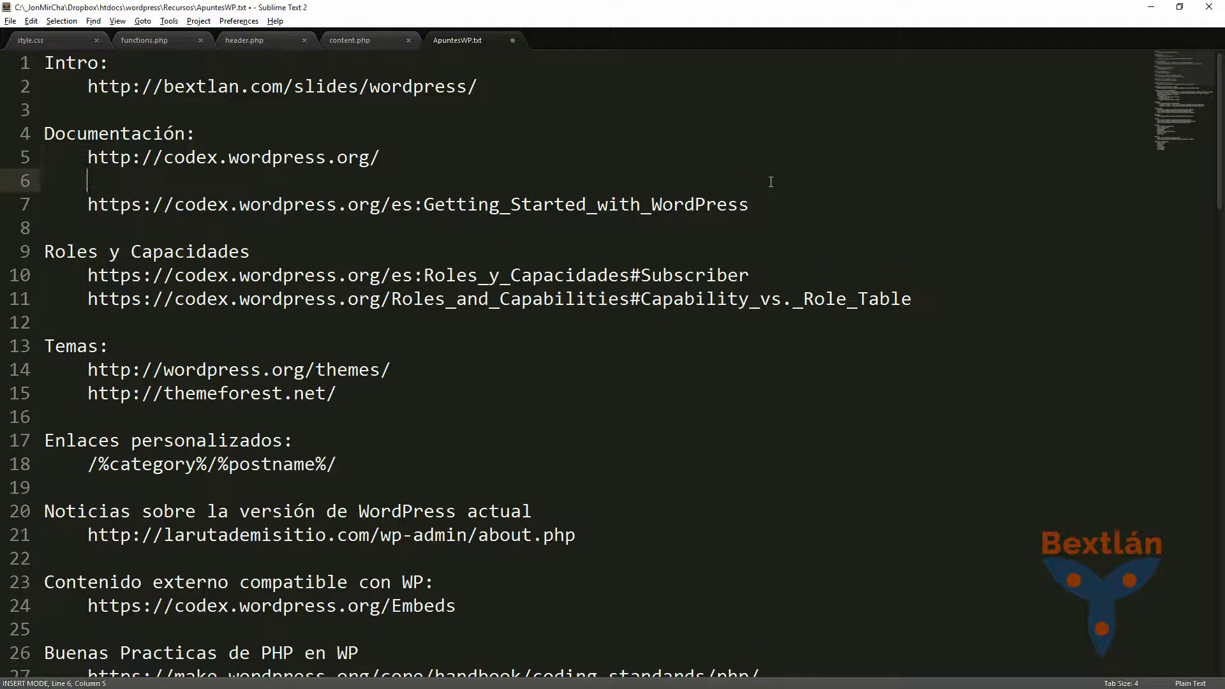
pyautogui.hotkey('ctrl', 'v')
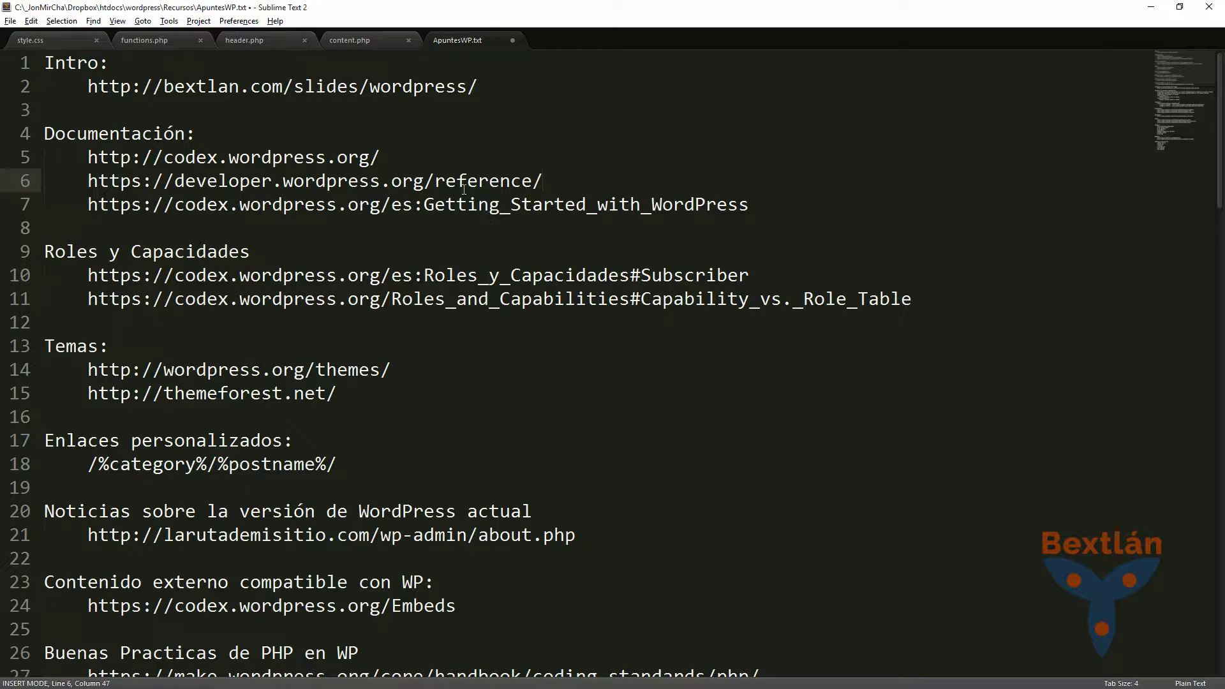
pyautogui.hotkey('ctrl', 'shift', 'Down')
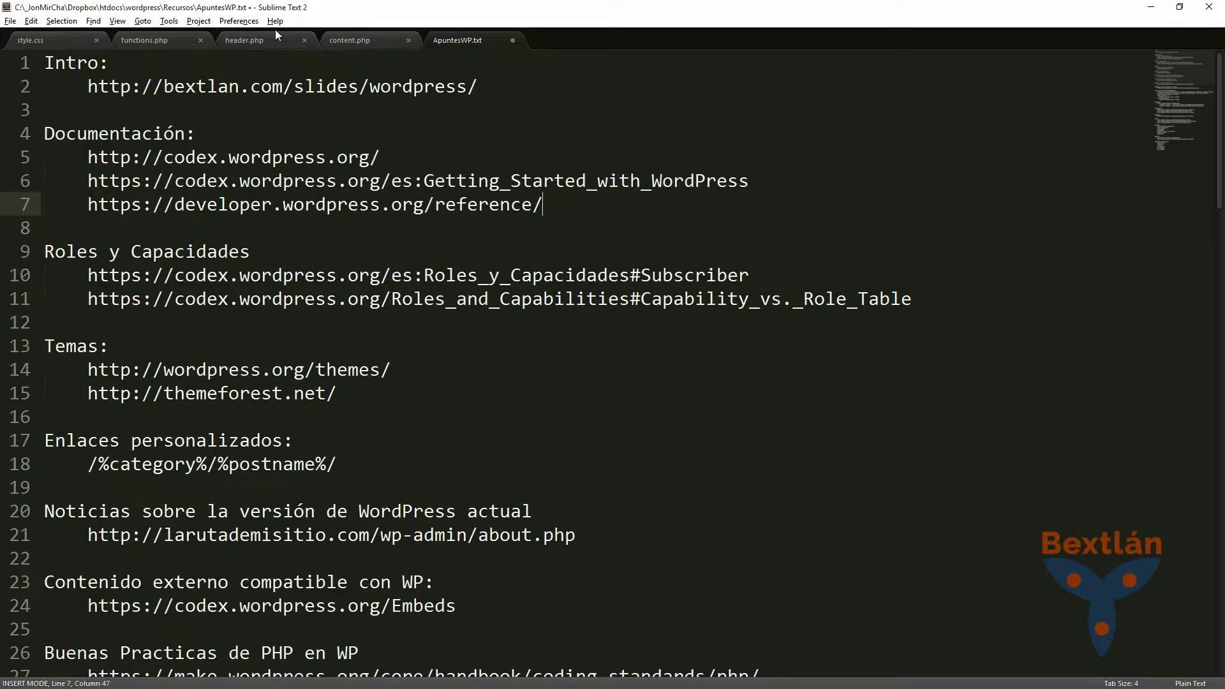
pyautogui.hotkey('ctrl', 's')
# - Paste the Code Reference address on a new first line of the links comment in functions.php
pyautogui.click(141, 40)
pyautogui.scroll(4, 316, 294)
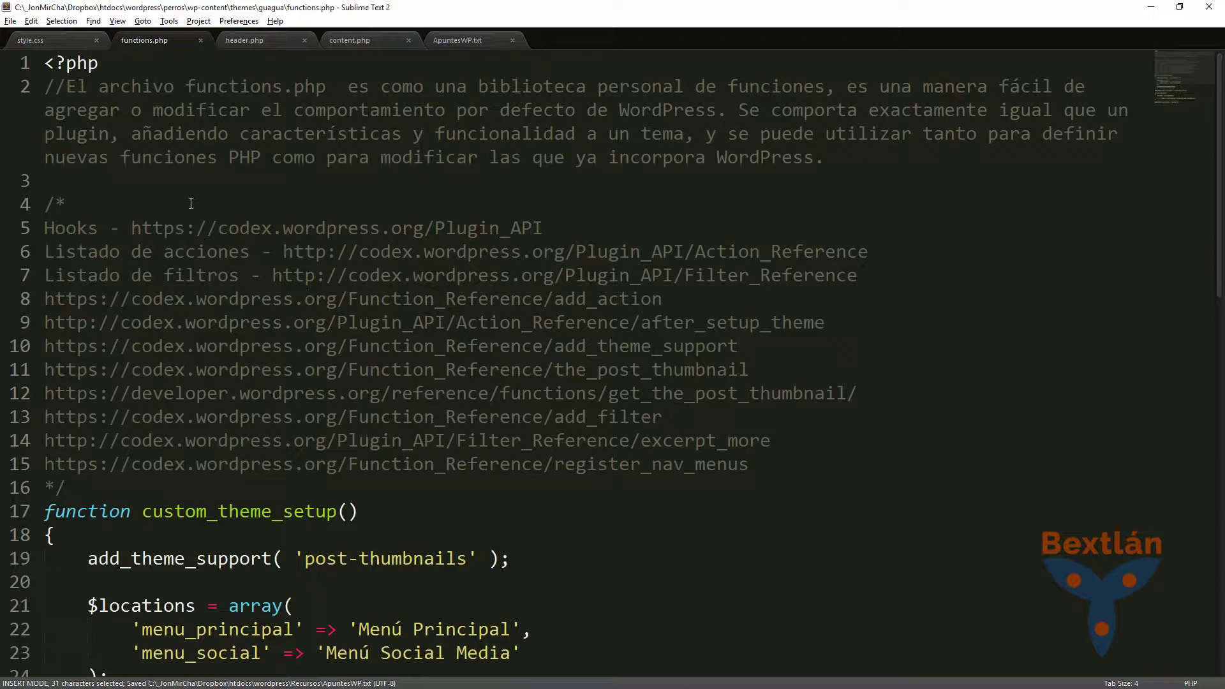
pyautogui.click(219, 212)
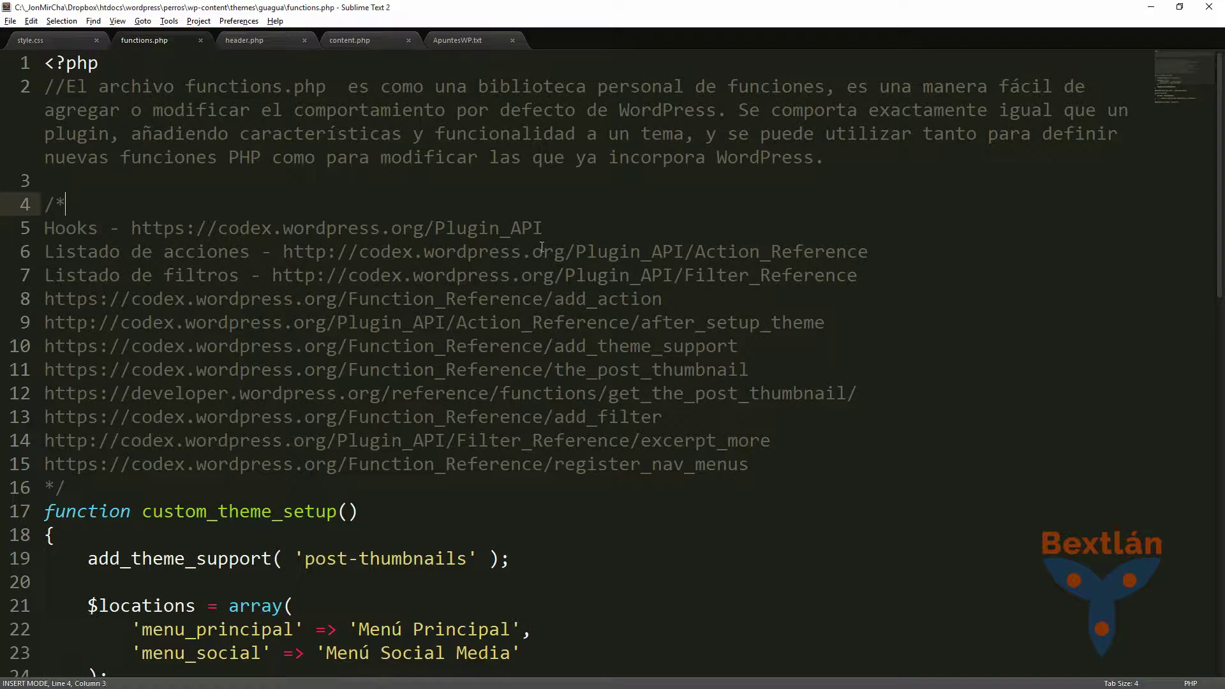
pyautogui.press('Return')
pyautogui.hotkey('ctrl', 'v')
# - Switch to the browser and search the WordPress Code Reference for wp_nav_menu
pyautogui.hotkey('alt', 'Tab')
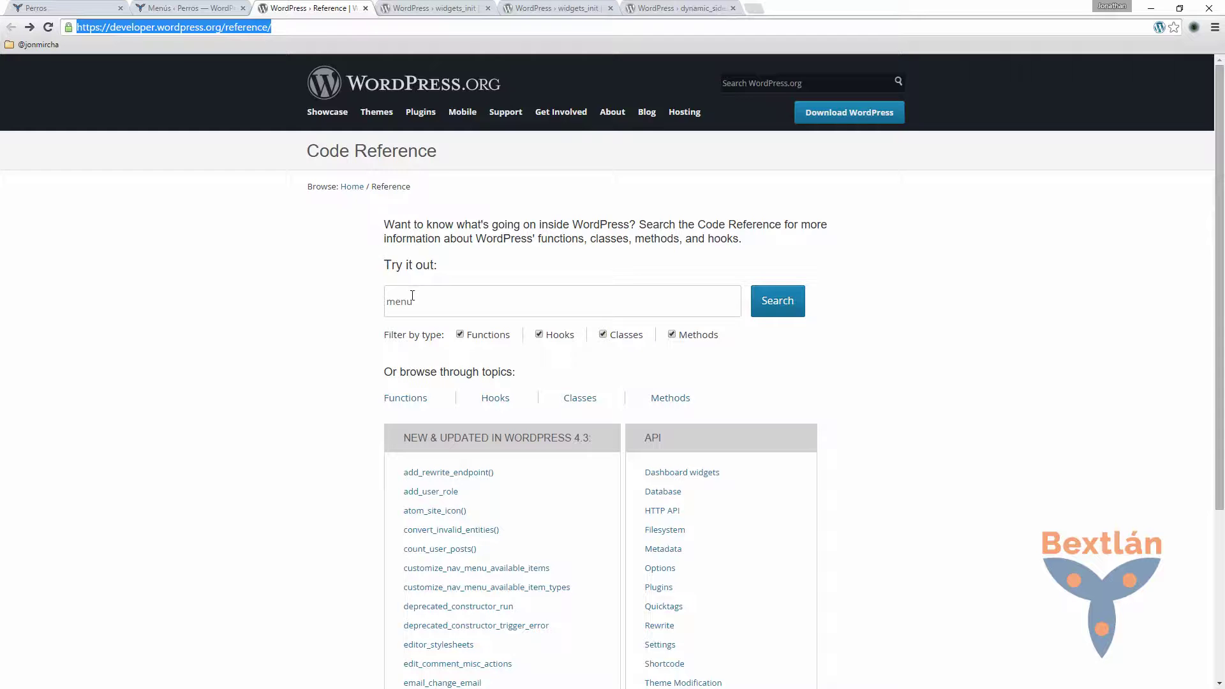
pyautogui.click(416, 307)
pyautogui.press('BackSpace')
pyautogui.press('BackSpace')
pyautogui.press('BackSpace')
pyautogui.press('BackSpace')
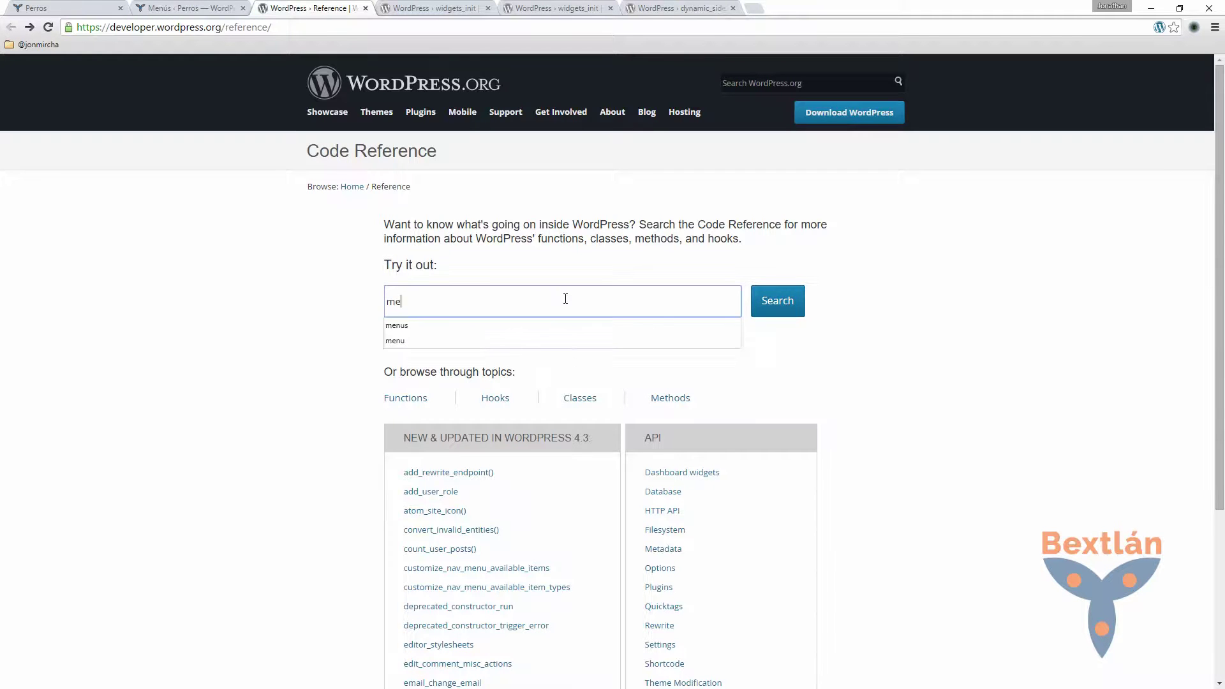
pyautogui.write('wp_na')
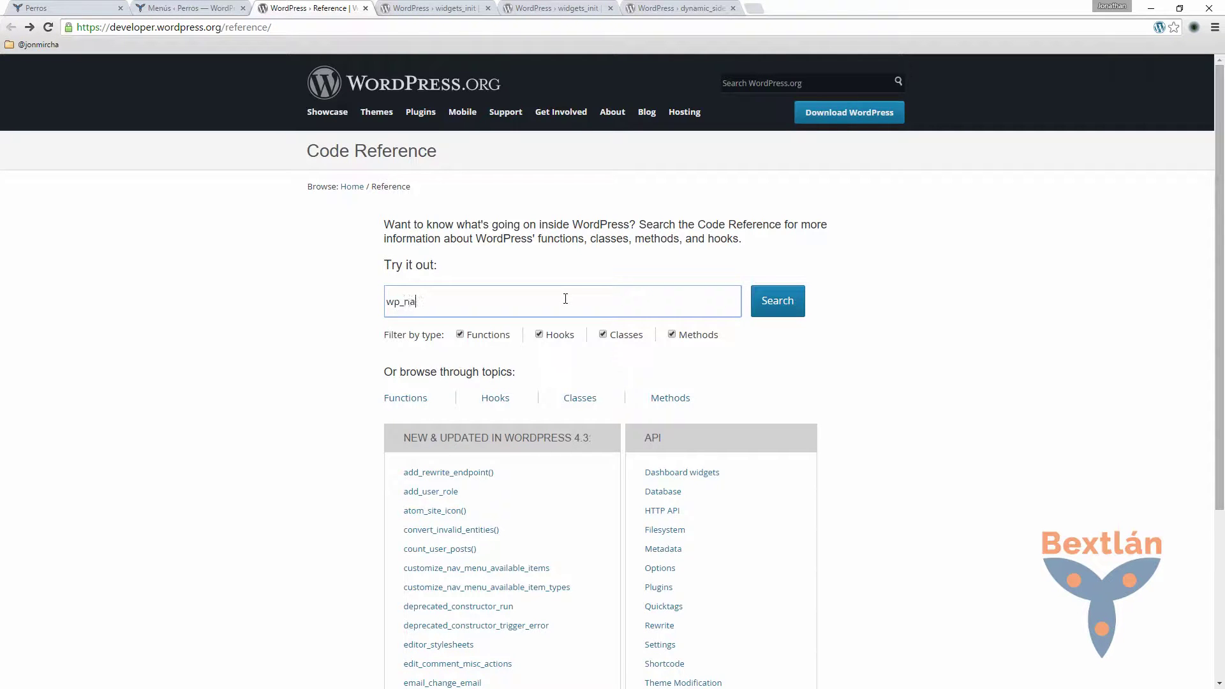
pyautogui.write('v_menus')
pyautogui.press('BackSpace')
pyautogui.press('Return')
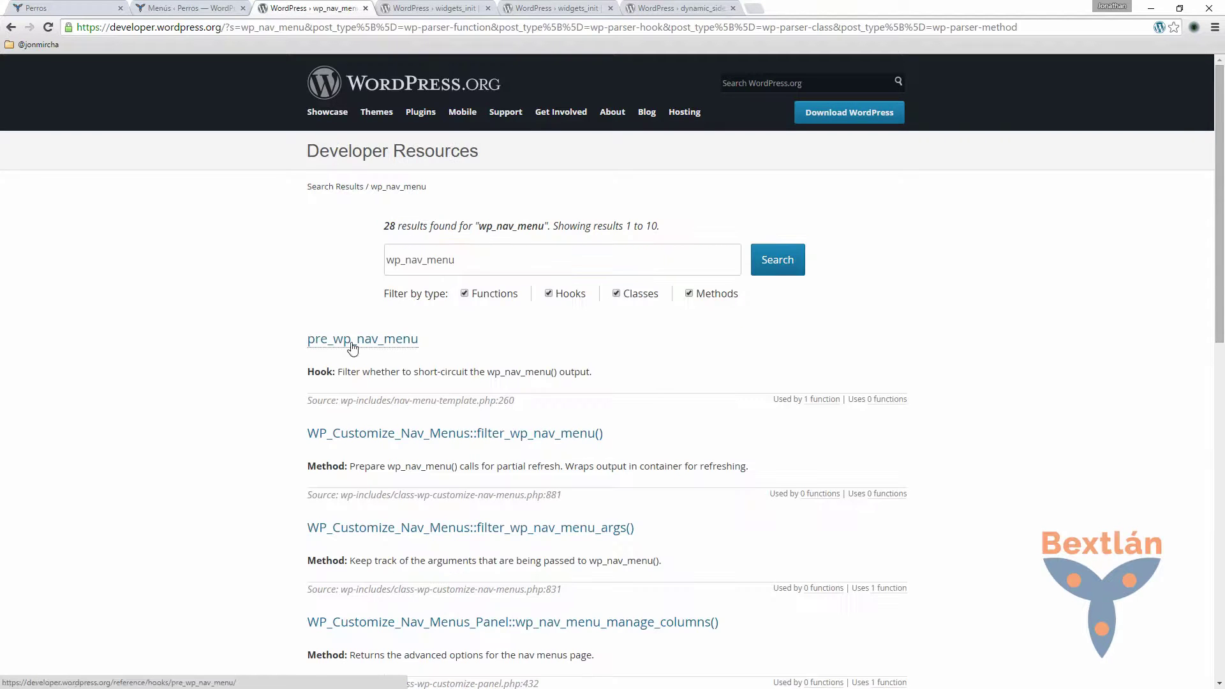
# - Open the reference page of the wp_nav_menu() function from the search results
pyautogui.scroll(-1, 387, 357)
pyautogui.scroll(-2, 390, 358)
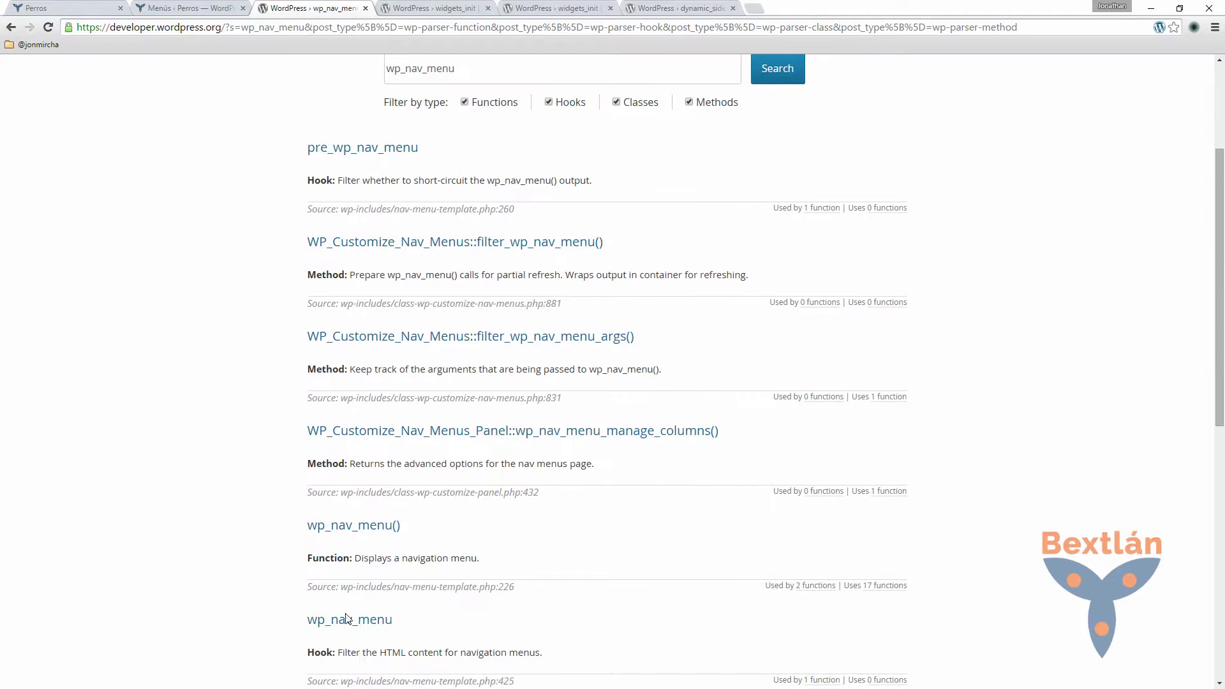
pyautogui.scroll(-1, 355, 651)
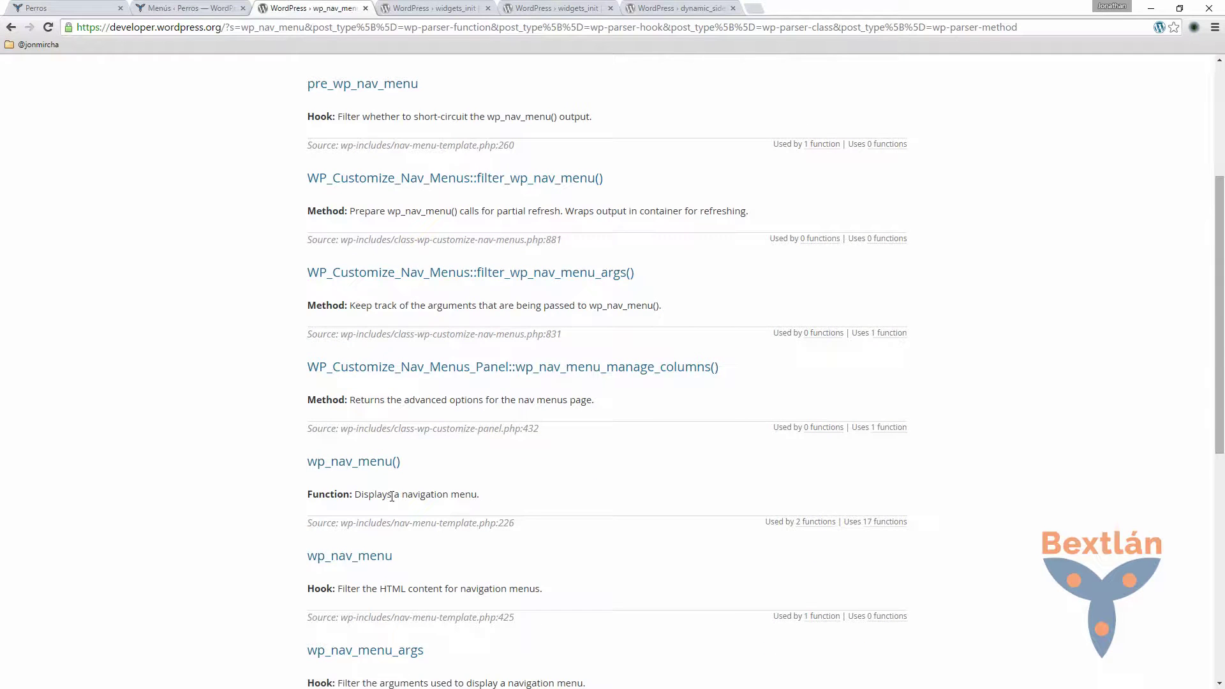
pyautogui.moveTo(471, 495); pyautogui.dragTo(369, 495)
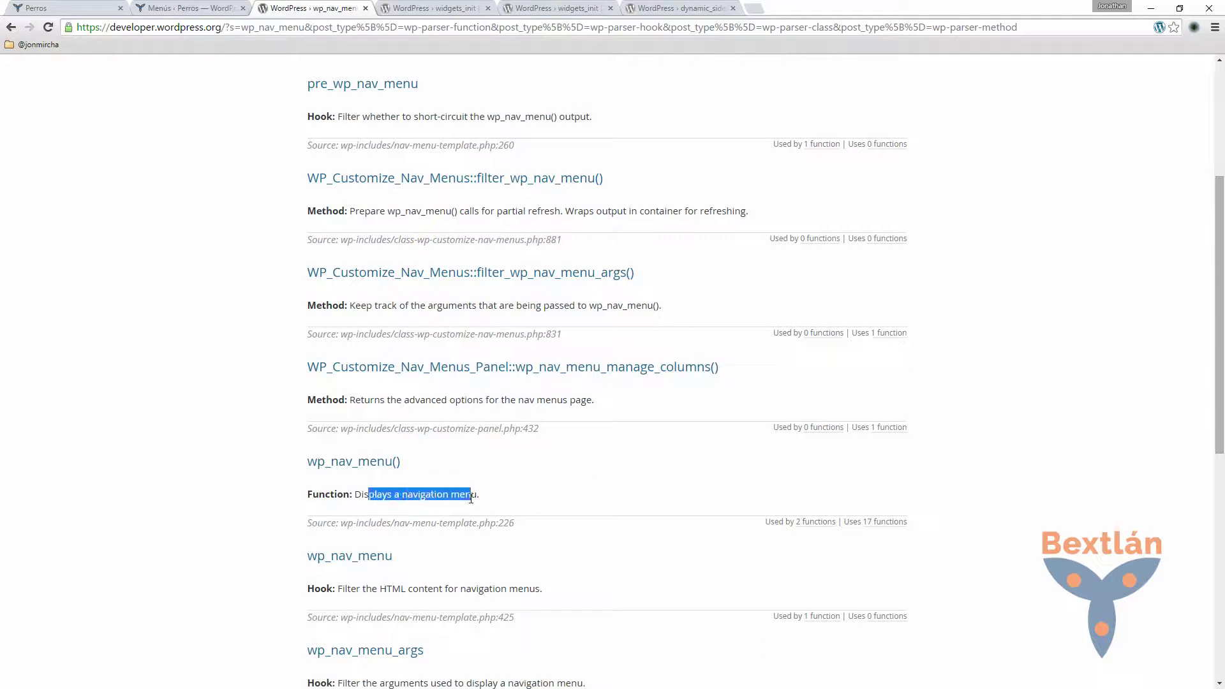
pyautogui.click(367, 463)
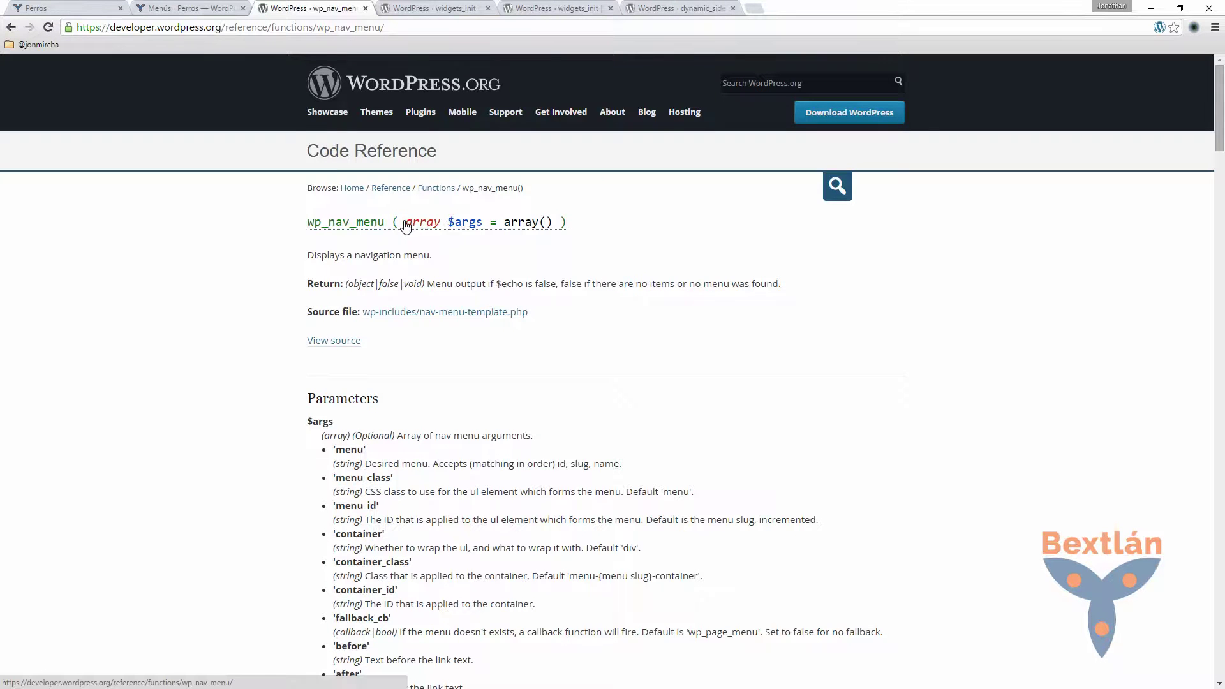
# - Examine the wp_nav_menu() signature and its $args parameters from menu and menu_class through container, fallback_cb and link_after
pyautogui.click(468, 229)
pyautogui.scroll(-2, 325, 301)
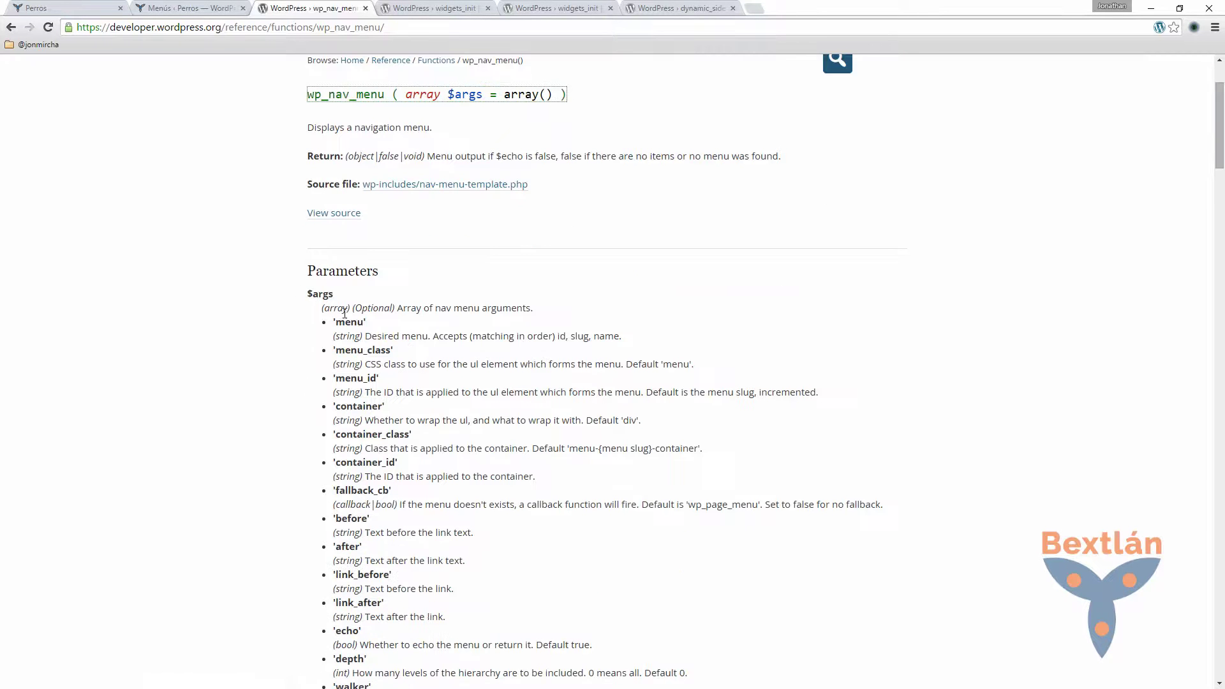
pyautogui.scroll(-2, 361, 338)
pyautogui.moveTo(335, 194); pyautogui.dragTo(411, 209)
pyautogui.click(345, 209)
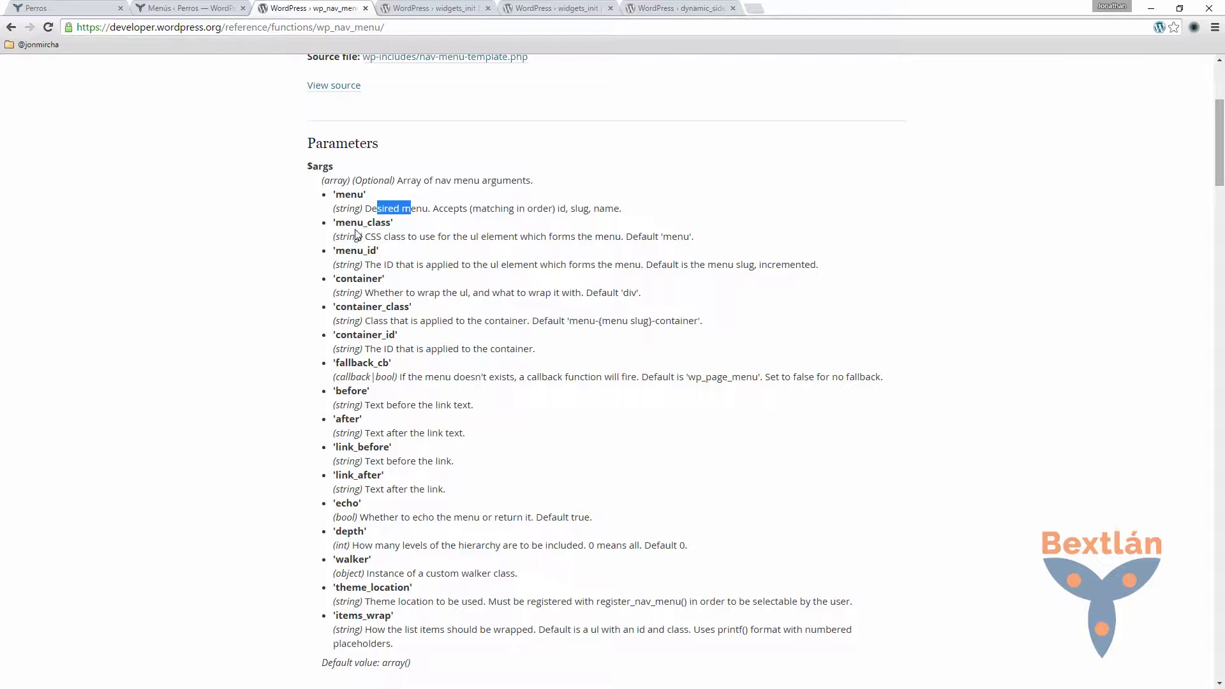
pyautogui.moveTo(335, 223); pyautogui.dragTo(395, 222)
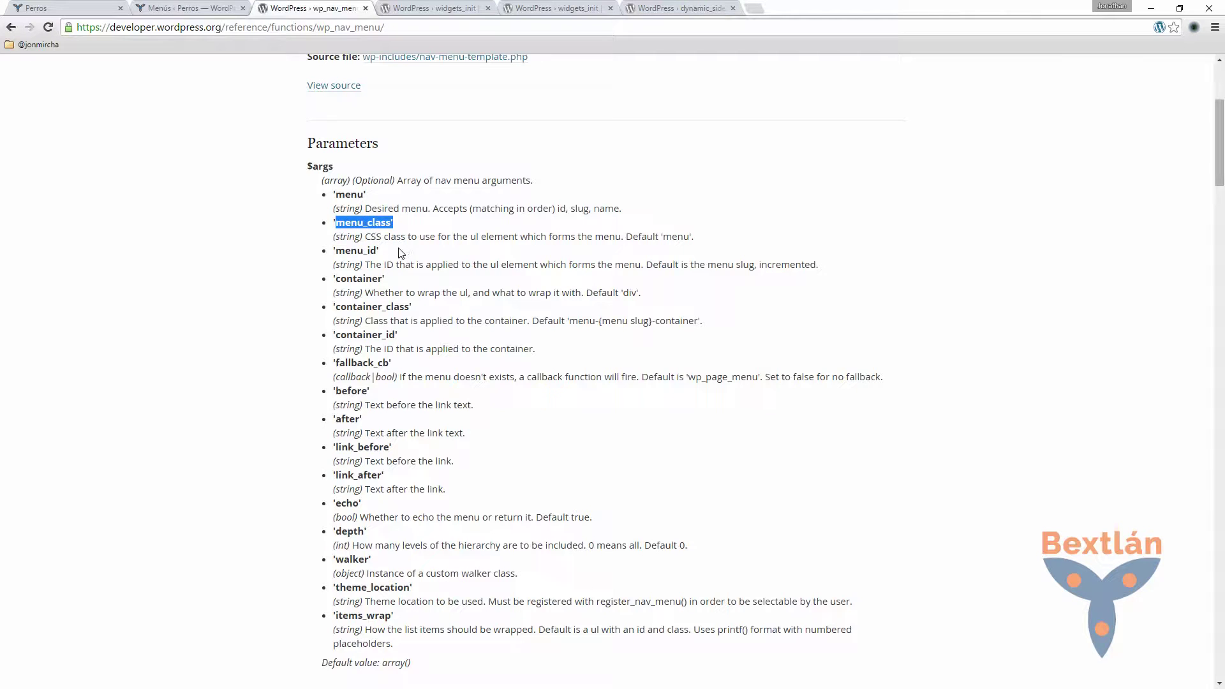
pyautogui.moveTo(349, 260); pyautogui.dragTo(366, 283)
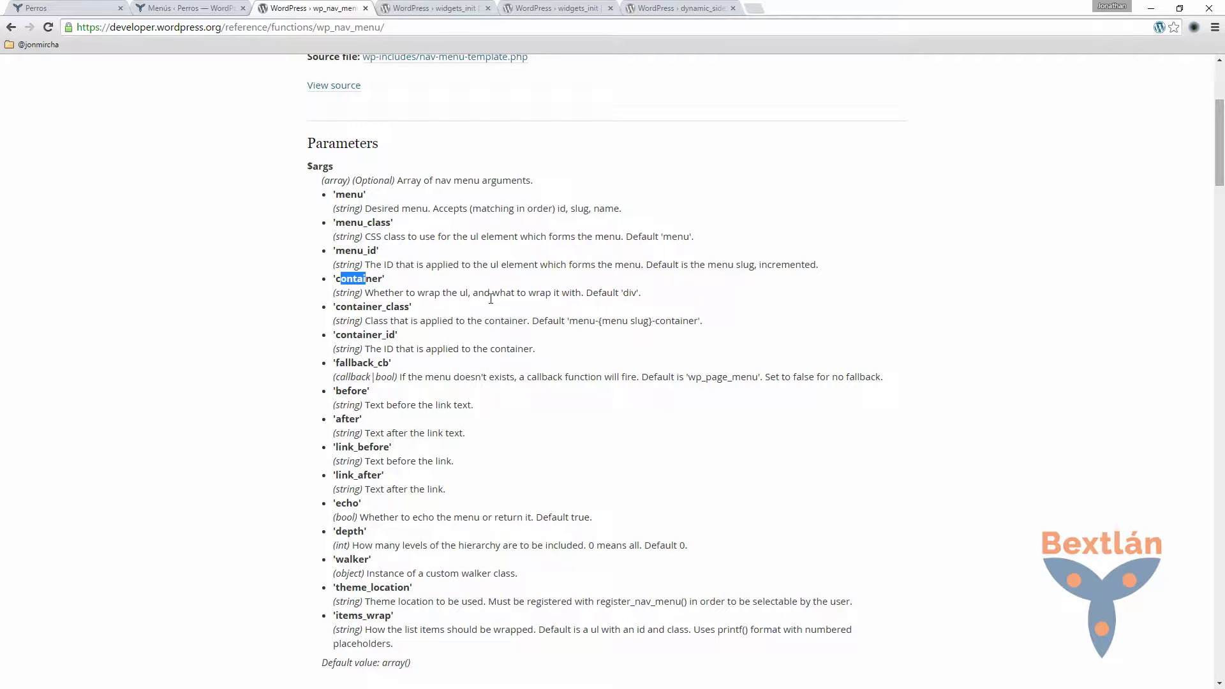
pyautogui.moveTo(581, 292); pyautogui.dragTo(609, 292)
pyautogui.moveTo(336, 306); pyautogui.dragTo(410, 306)
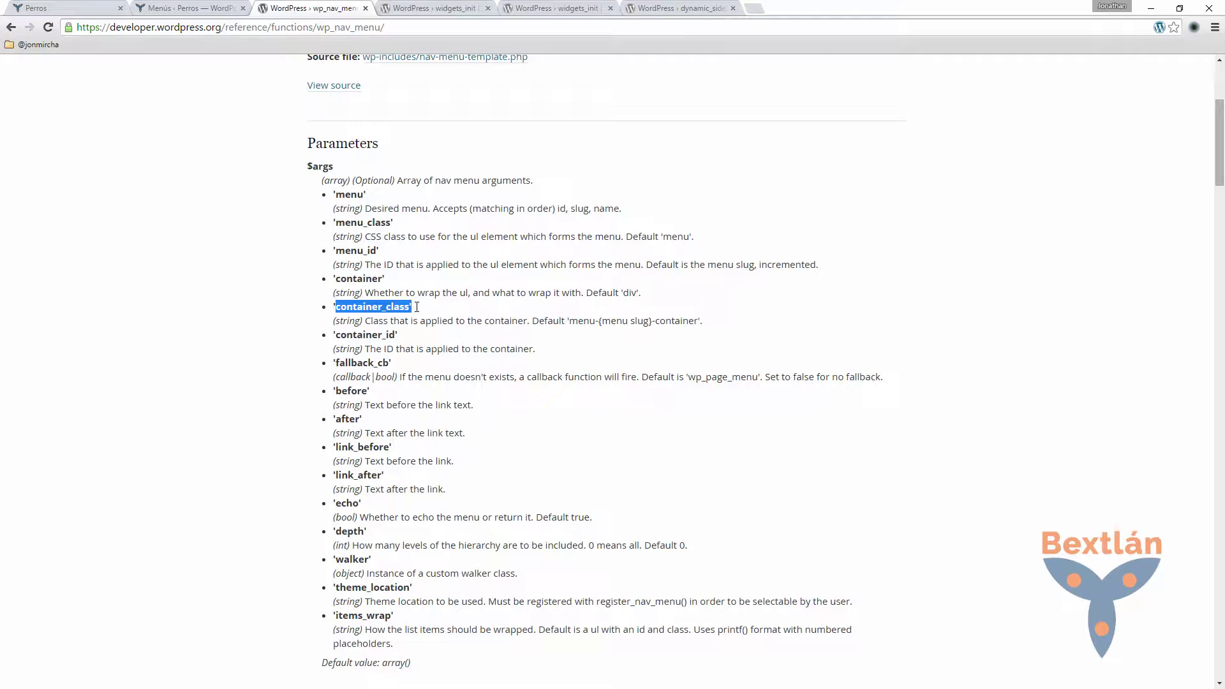
pyautogui.click(339, 340)
pyautogui.moveTo(338, 340); pyautogui.dragTo(380, 364)
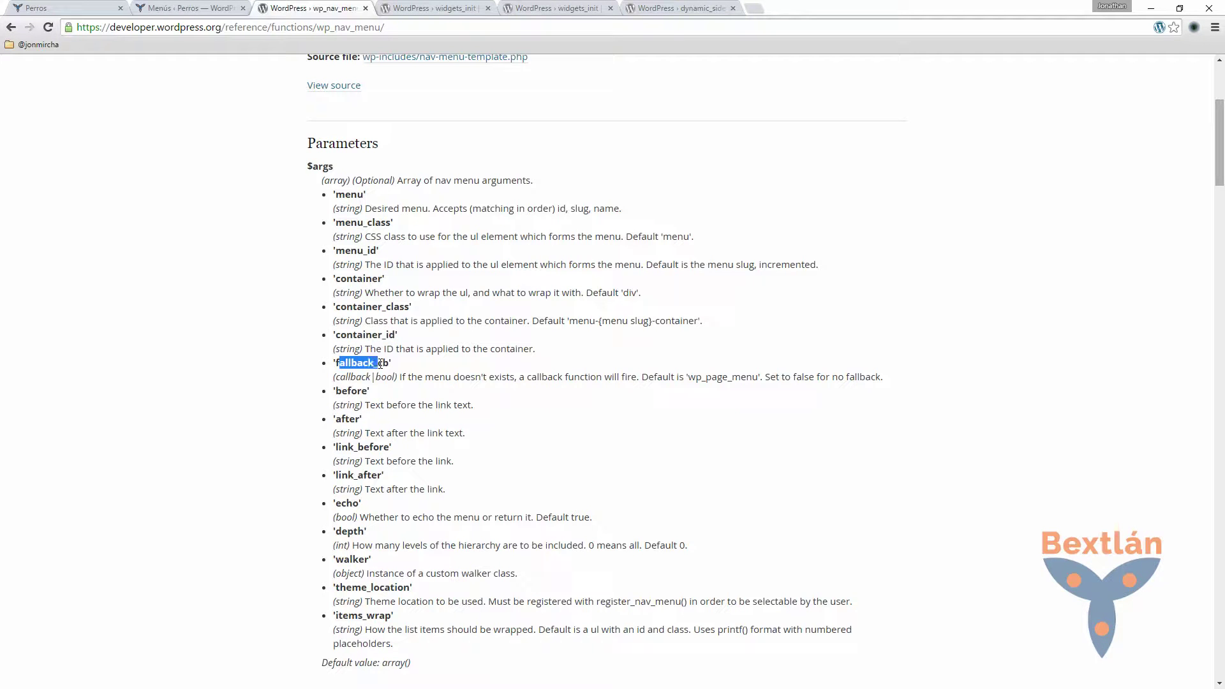
pyautogui.moveTo(336, 390); pyautogui.dragTo(369, 412)
pyautogui.scroll(-1, 371, 473)
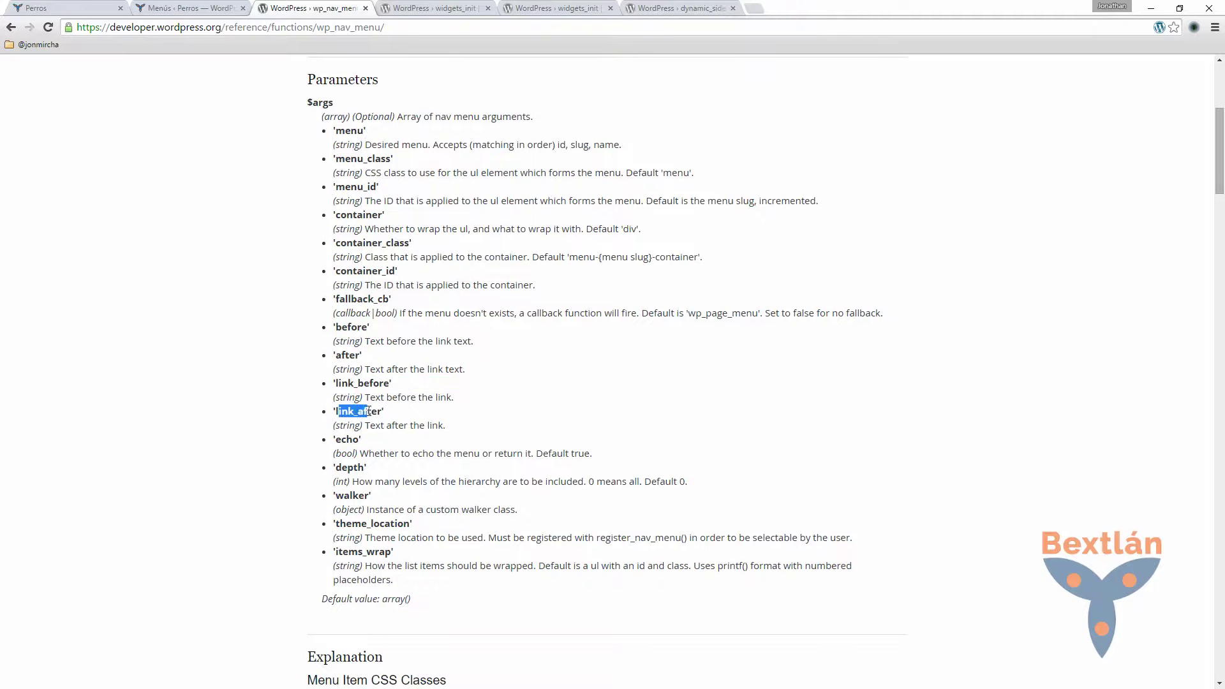
# - Examine the theme_location parameter and its registration requirement in the wp_nav_menu() parameter list
pyautogui.scroll(-2, 372, 479)
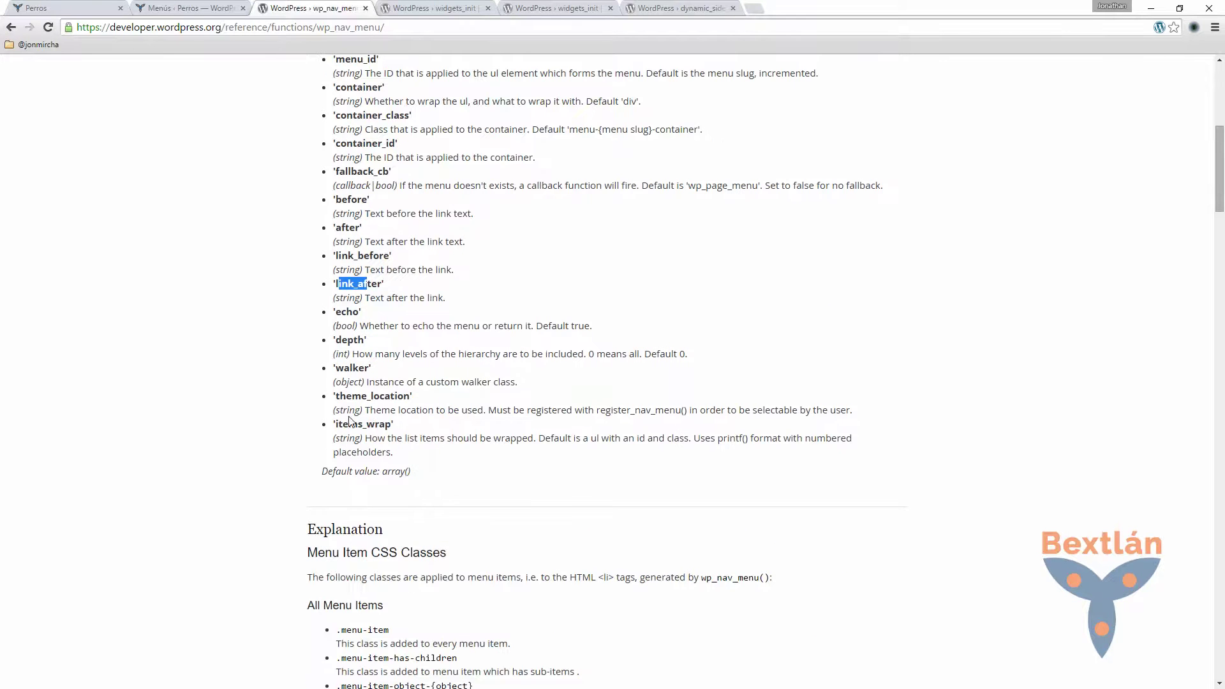
pyautogui.moveTo(336, 397); pyautogui.dragTo(708, 411)
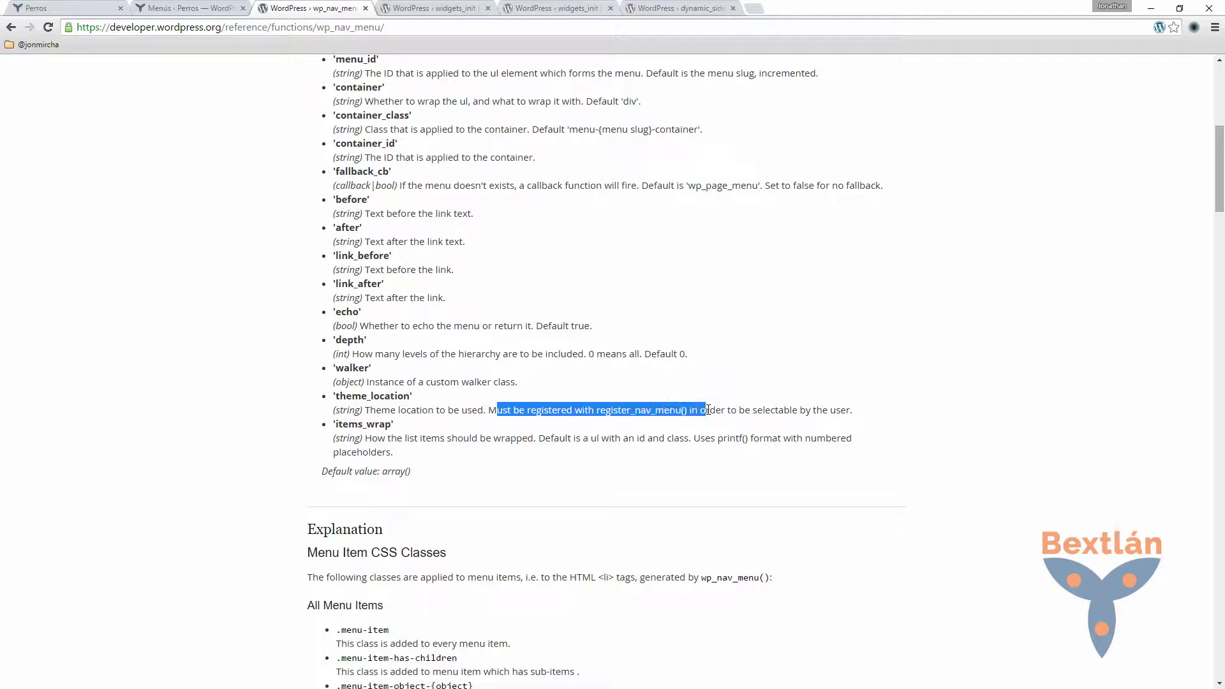
pyautogui.click(345, 392)
pyautogui.moveTo(336, 395); pyautogui.dragTo(418, 399)
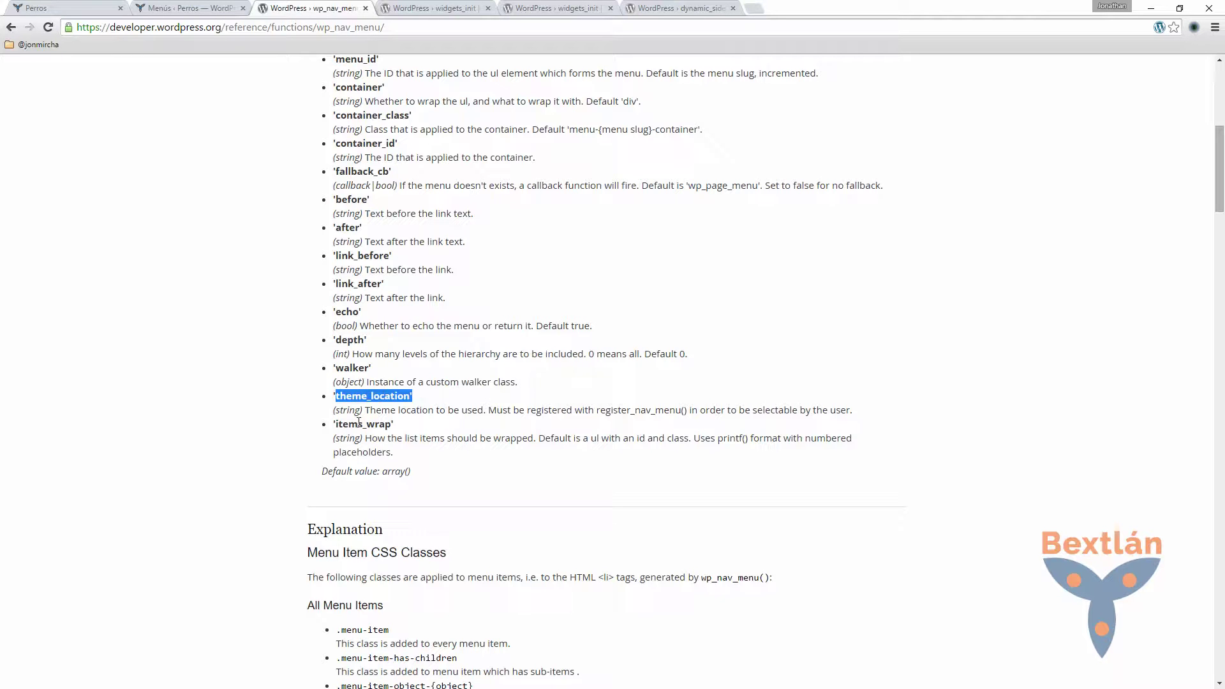
pyautogui.click(343, 396)
pyautogui.doubleClick(337, 395)
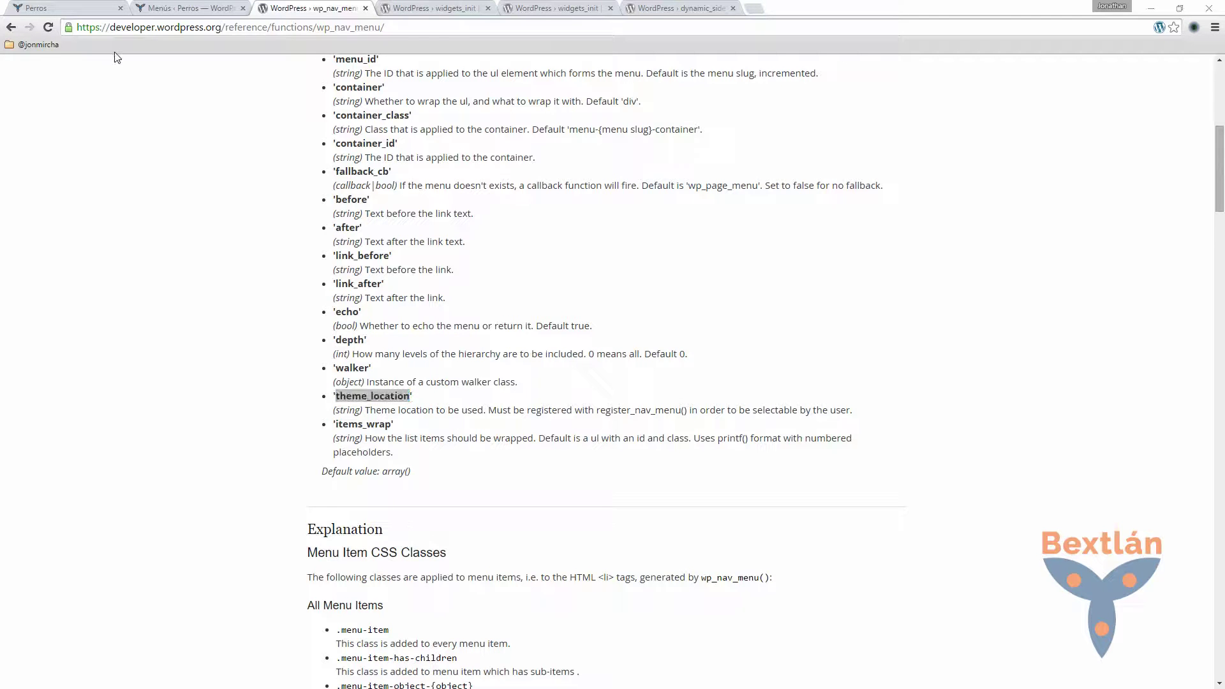
# - Switch to Sublime Text, check the menu_principal location key in functions.php, and open header.php
pyautogui.hotkey('alt', 'Tab')
pyautogui.scroll(-5, 211, 533)
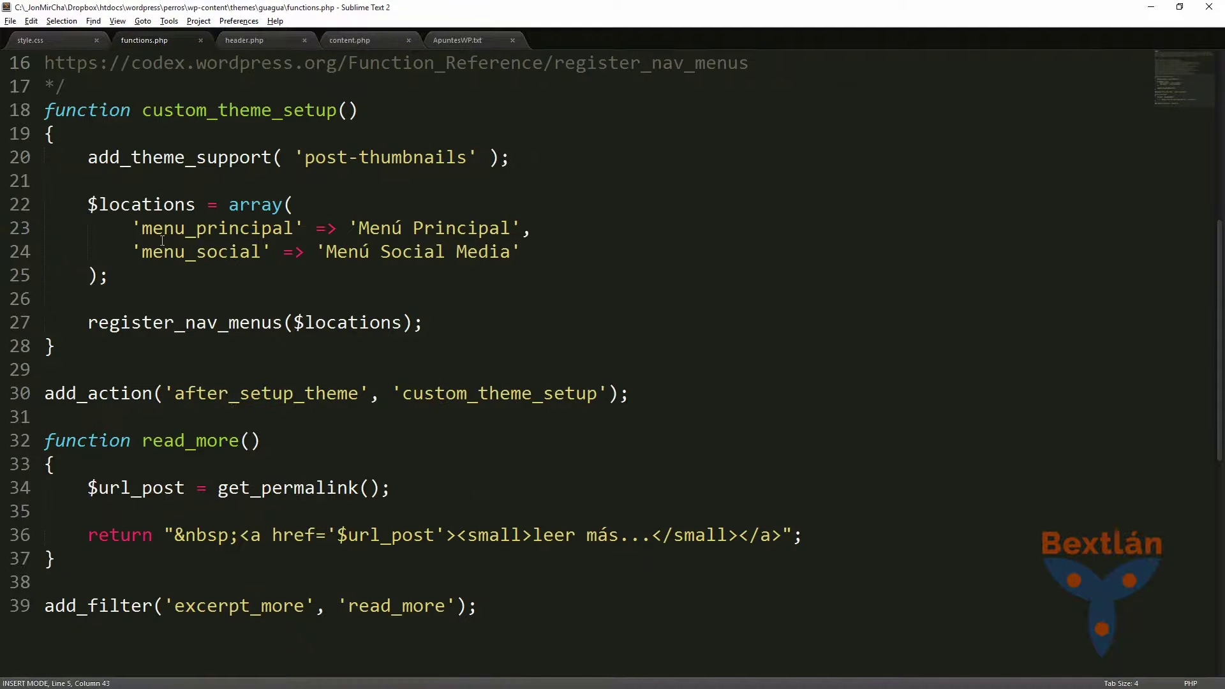
pyautogui.moveTo(141, 227); pyautogui.dragTo(294, 228)
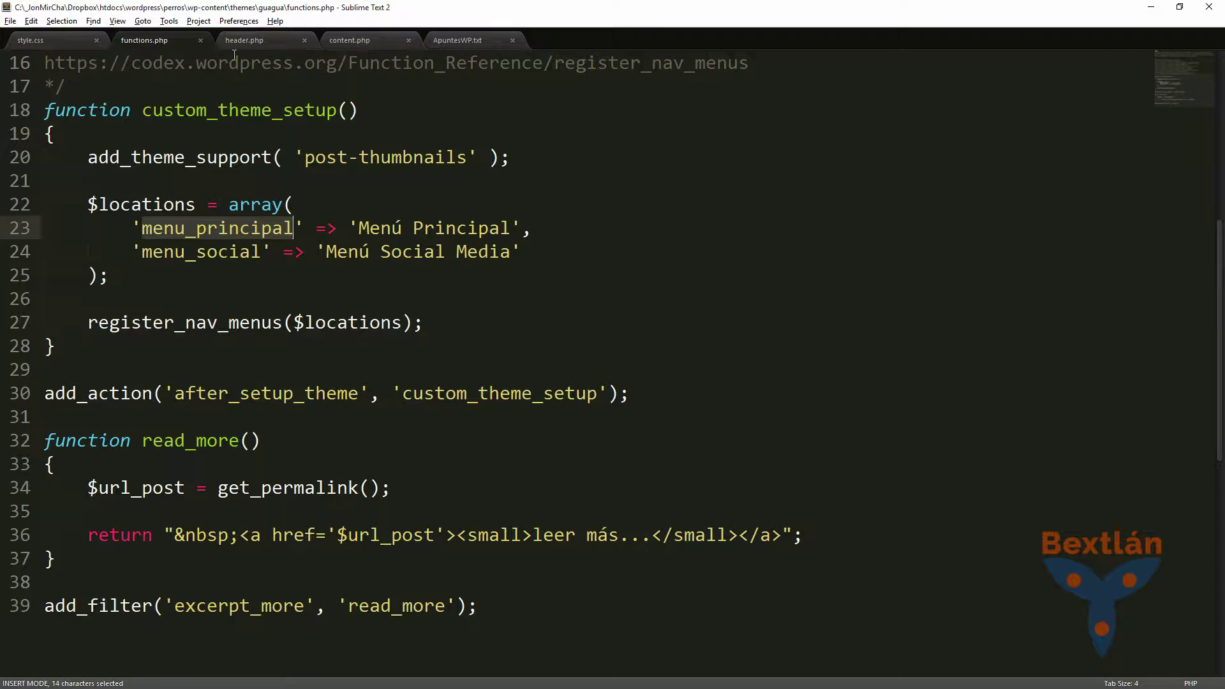
pyautogui.click(259, 42)
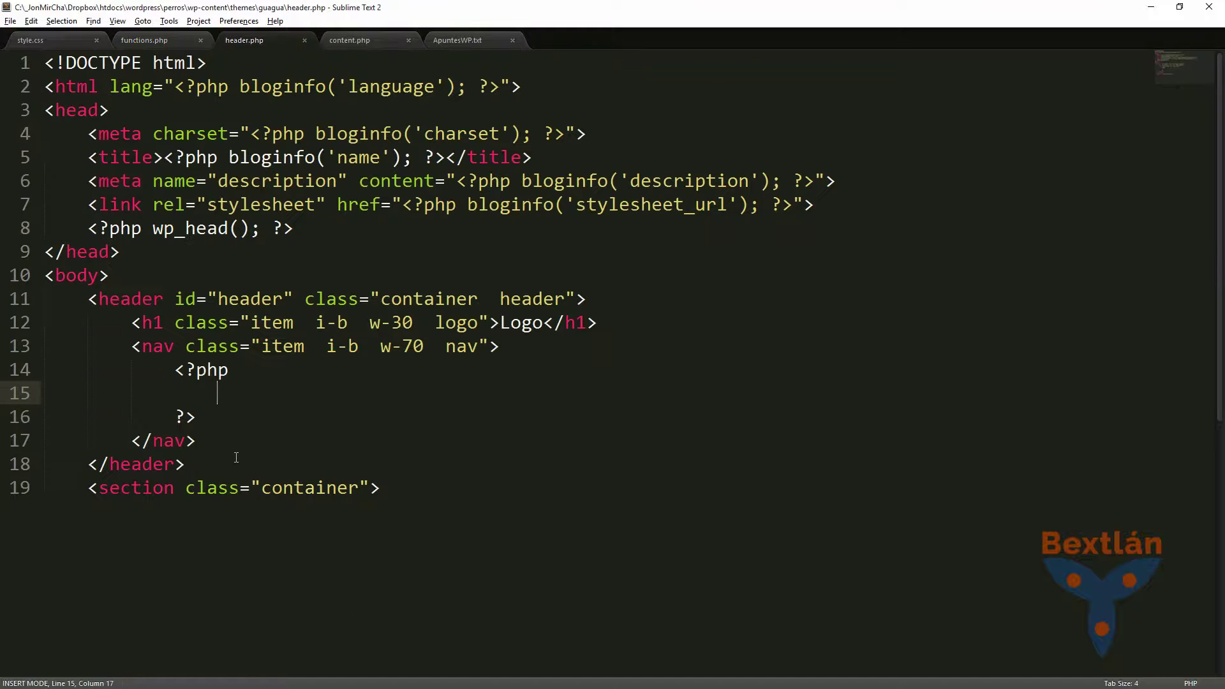
pyautogui.hotkey('alt', 'Tab')
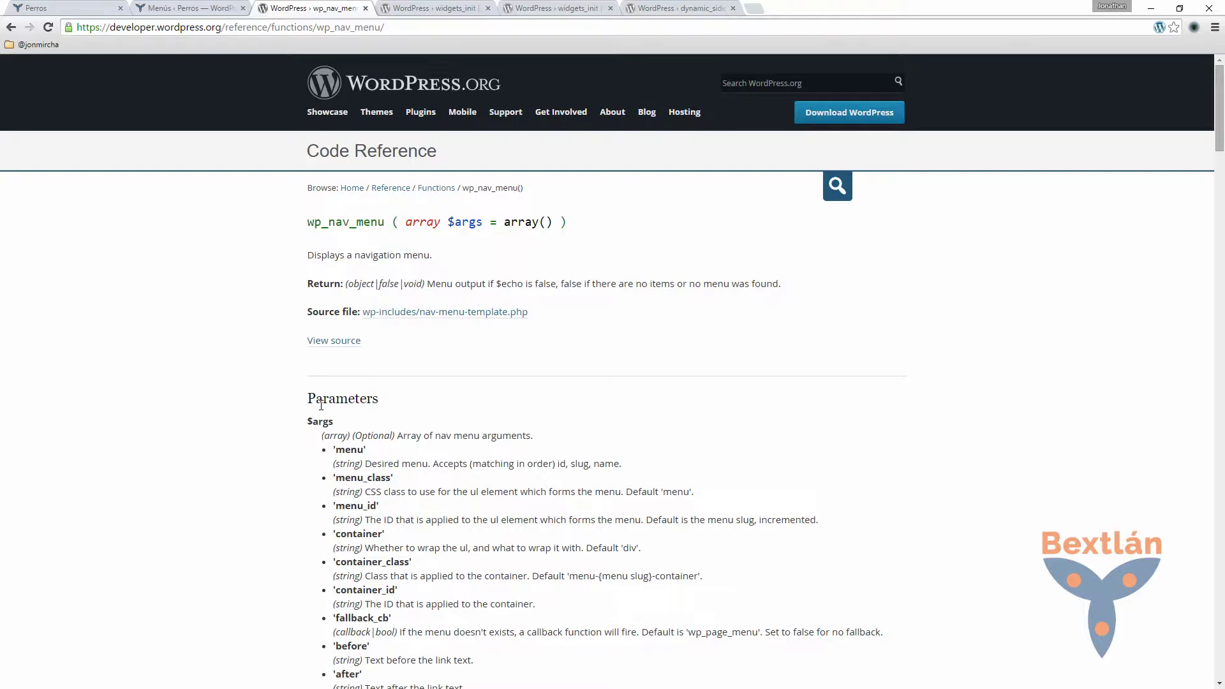
pyautogui.hotkey('alt', 'Tab')
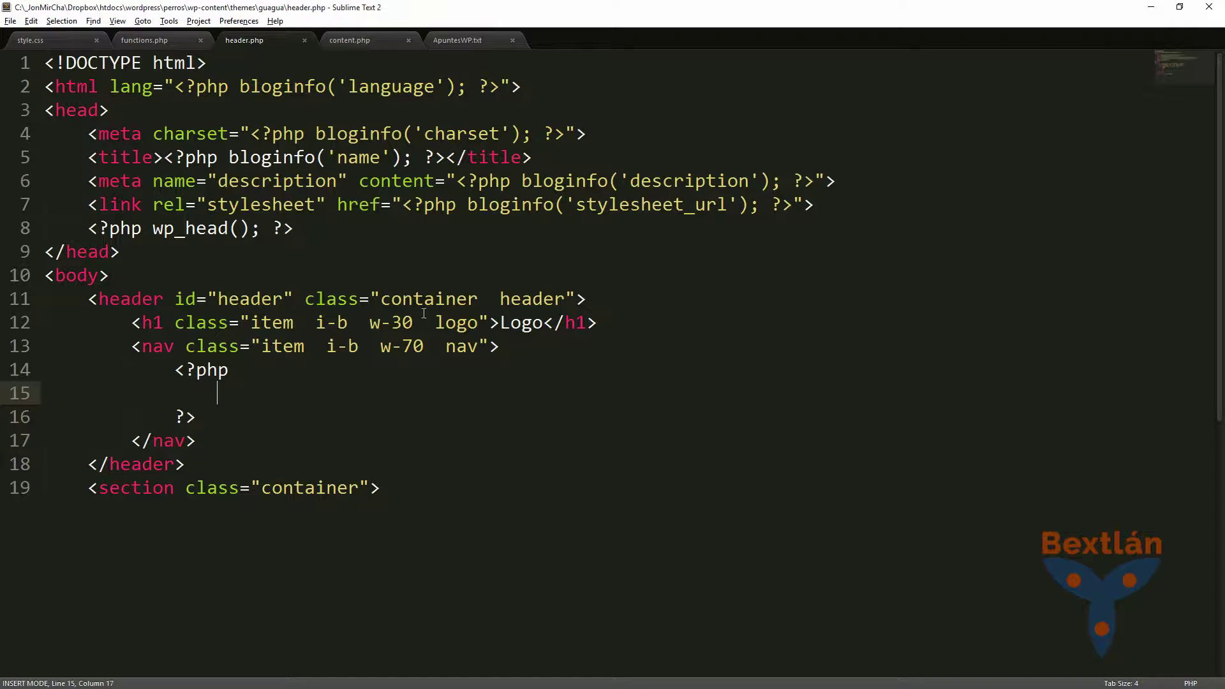
# - Declare an empty multi-line array $args = array(); in the PHP block inside the nav element of header.php
pyautogui.write('$args')
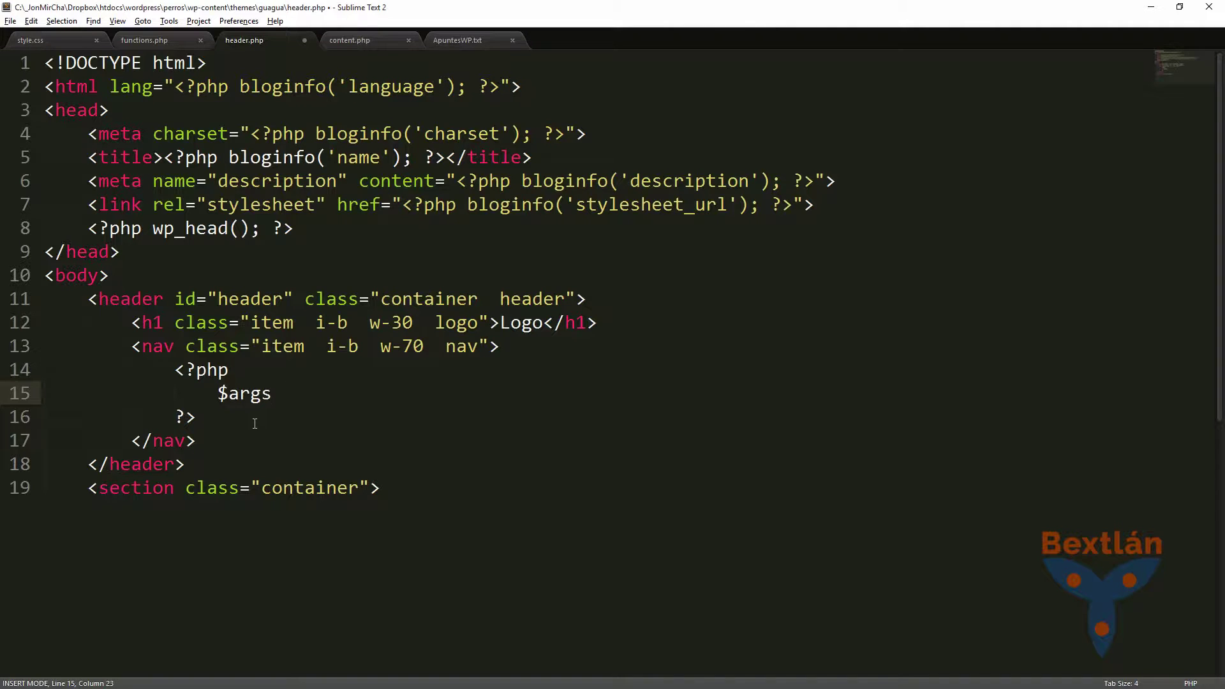
pyautogui.write(' = arrar')
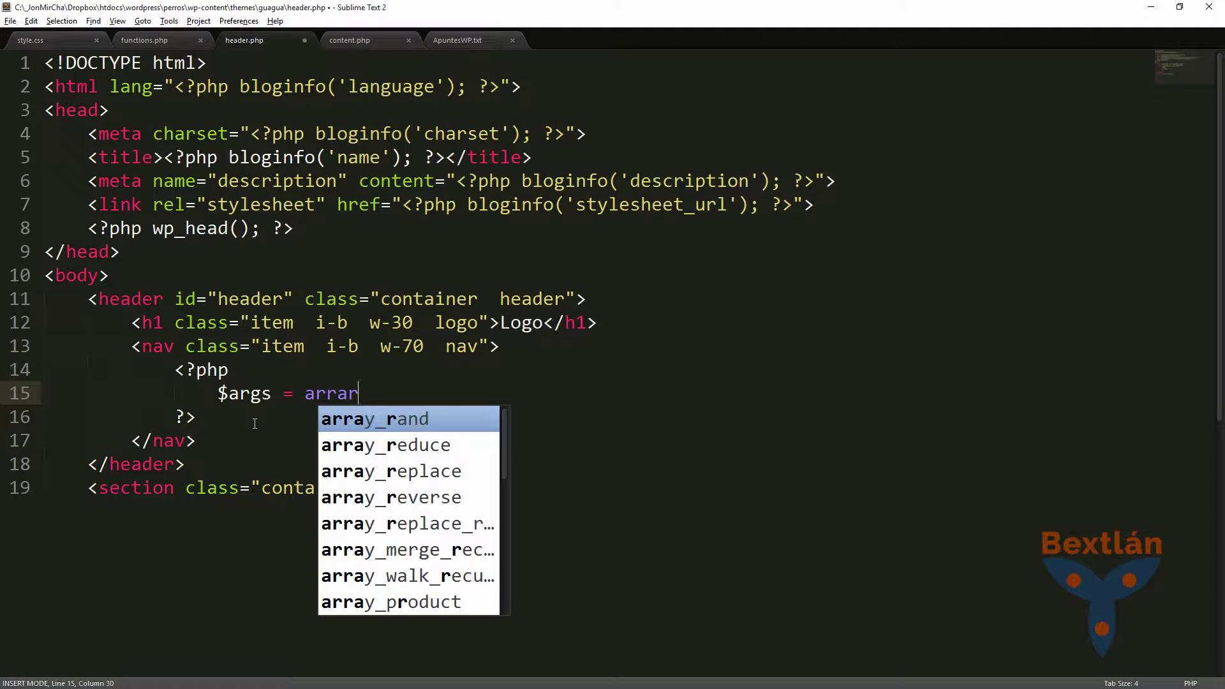
pyautogui.press('BackSpace')
pyautogui.write('y')
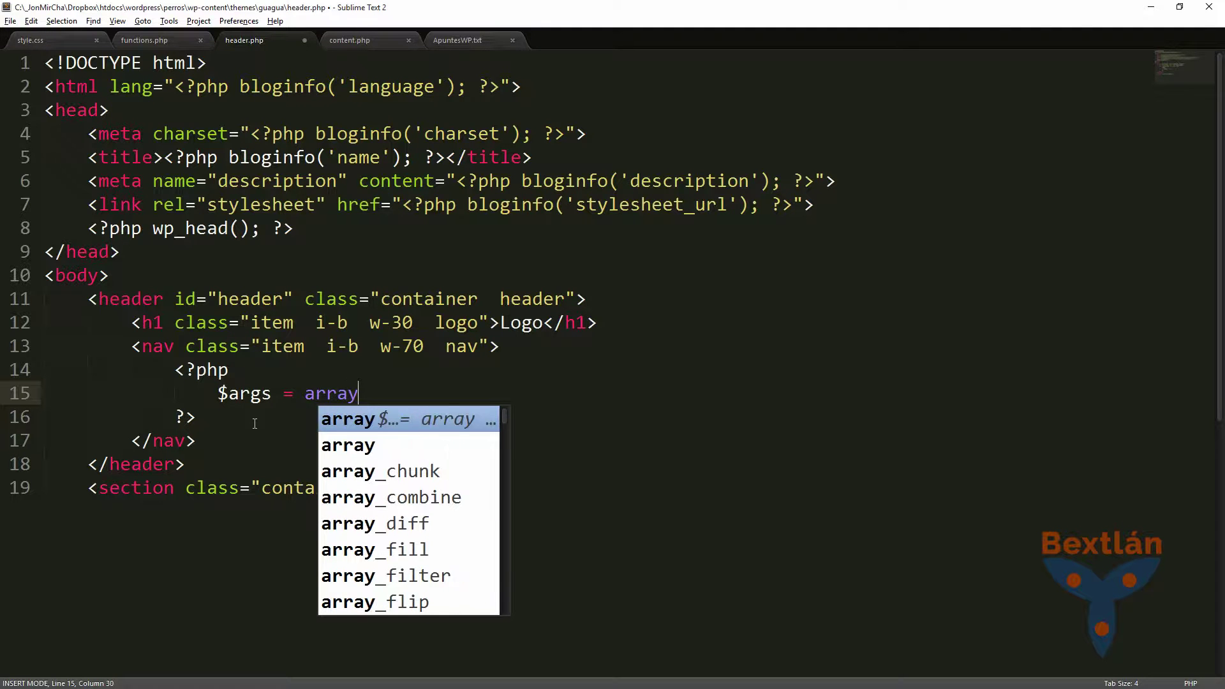
pyautogui.write('();')
pyautogui.press('Left')
pyautogui.press('Left')
pyautogui.press('Return')
pyautogui.press('BackSpace')
pyautogui.press('Return')
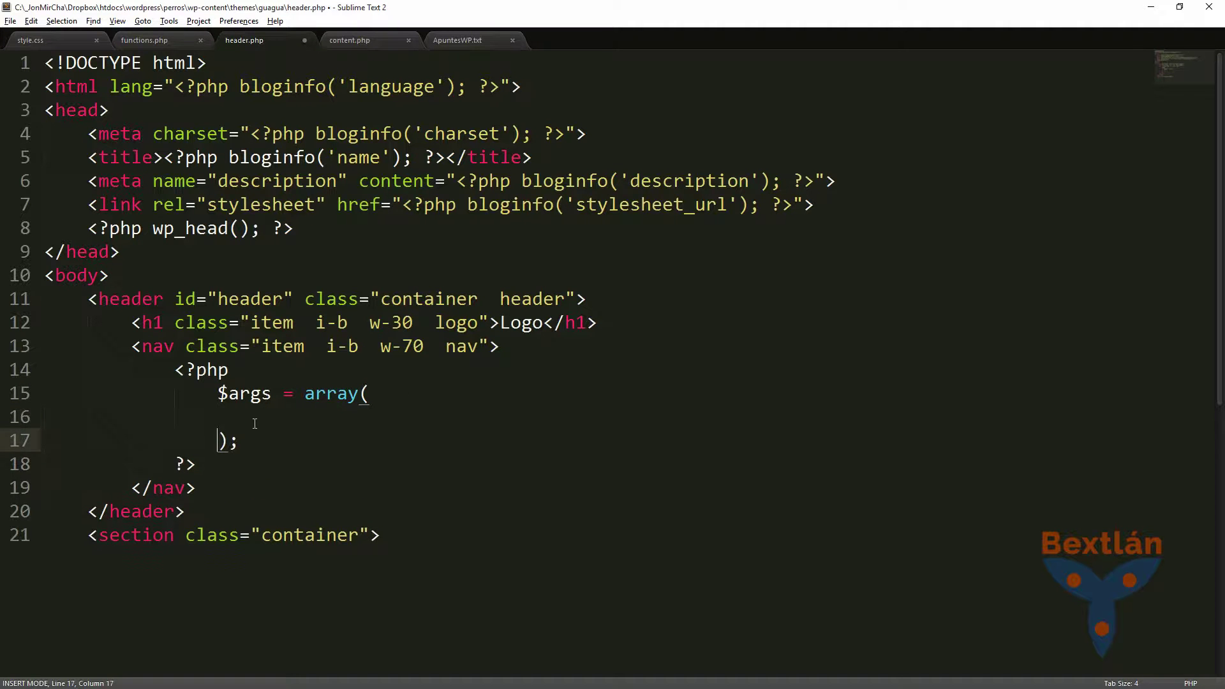
# - Add the call wp_nav_menu( $args ); below the $args array, separated by a blank line
pyautogui.press('Return')
pyautogui.press('Return')
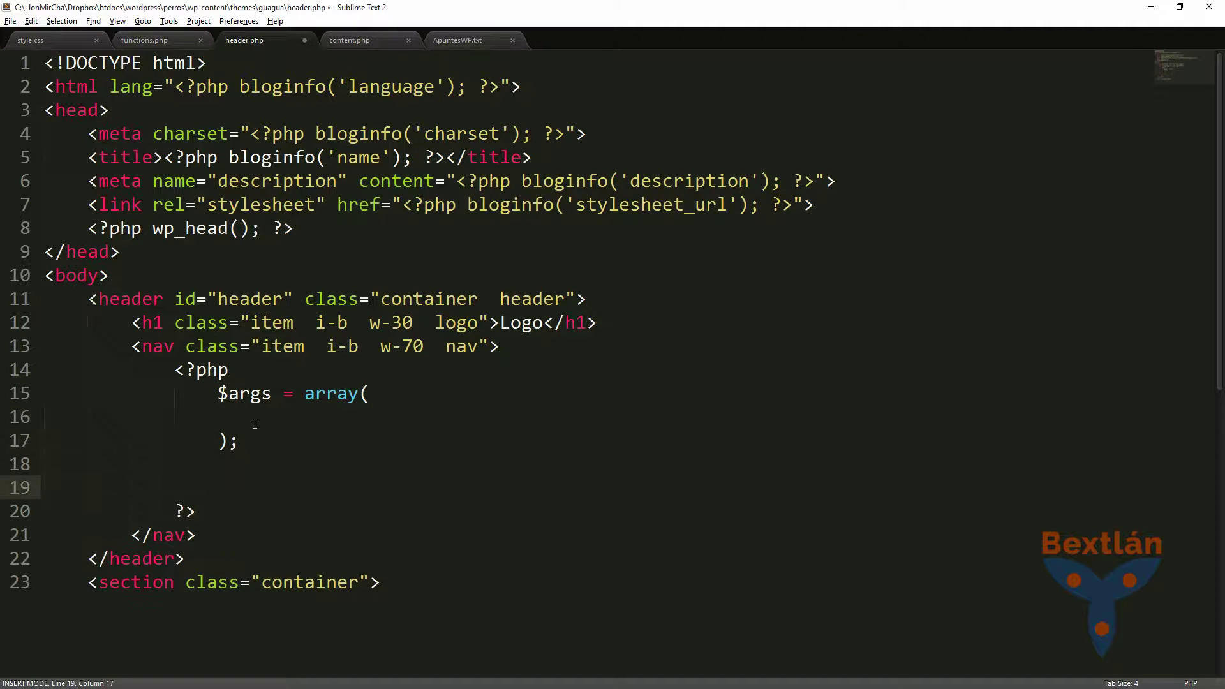
pyautogui.write('wp_')
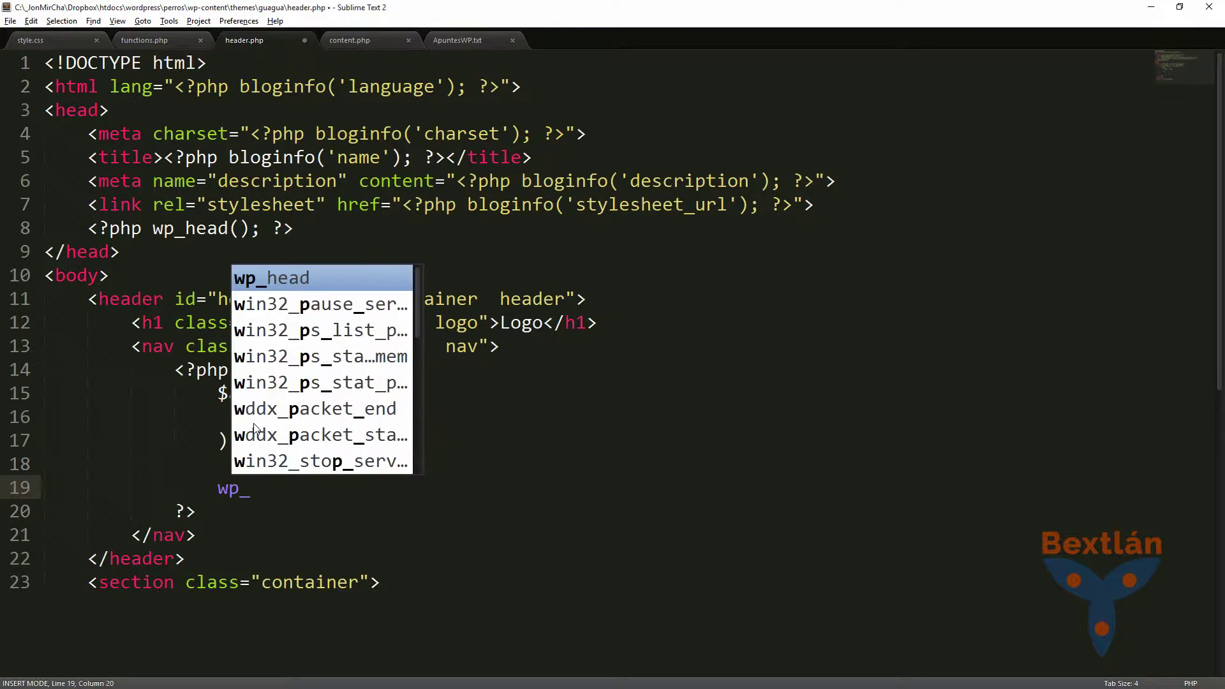
pyautogui.write('nav_menu')
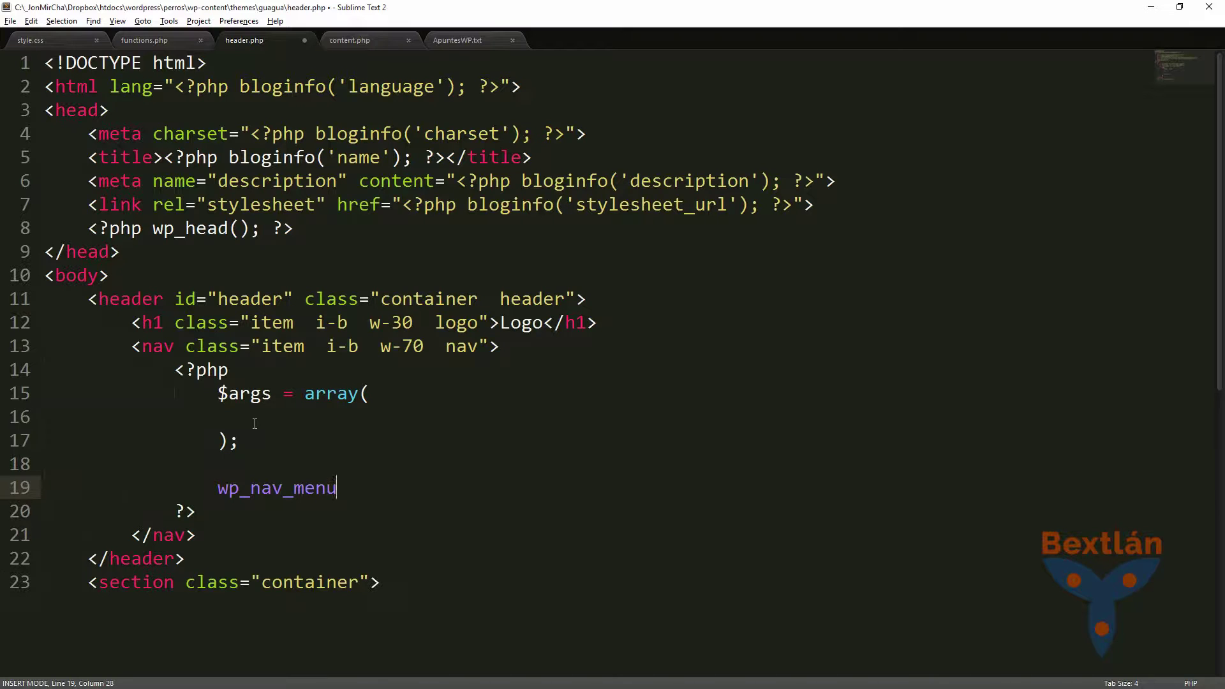
pyautogui.write('(')
pyautogui.press('Left')
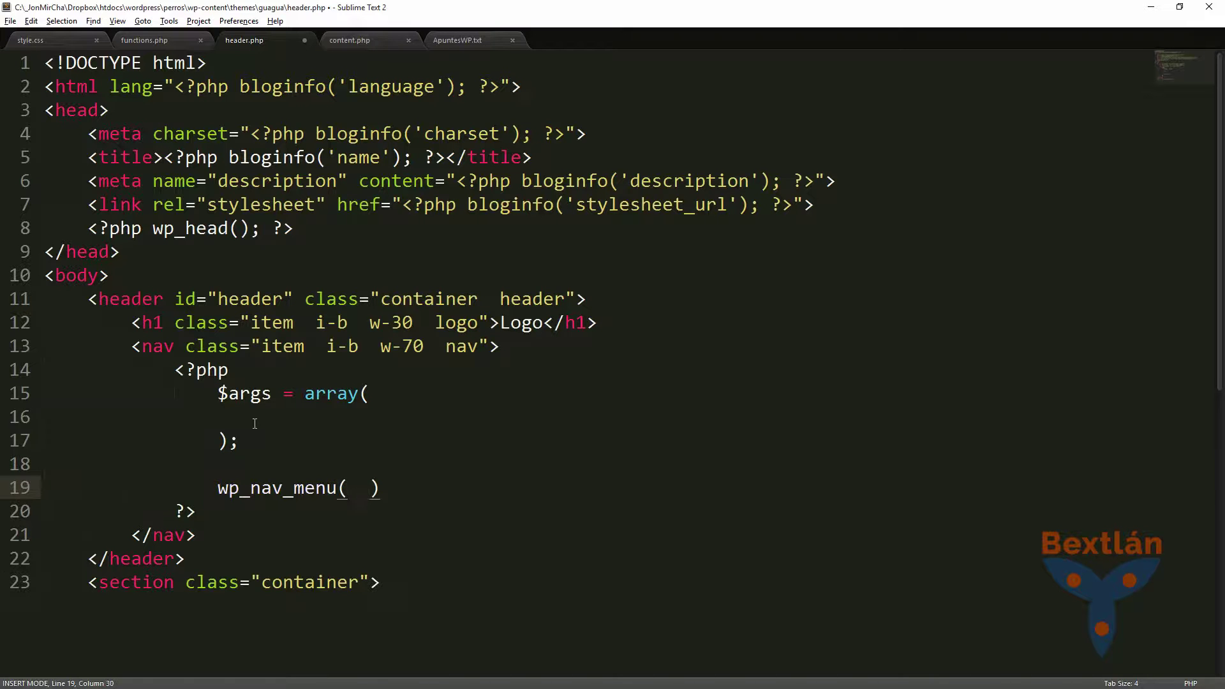
pyautogui.write('$rg')
pyautogui.press('BackSpace')
pyautogui.press('BackSpace')
pyautogui.write('args')
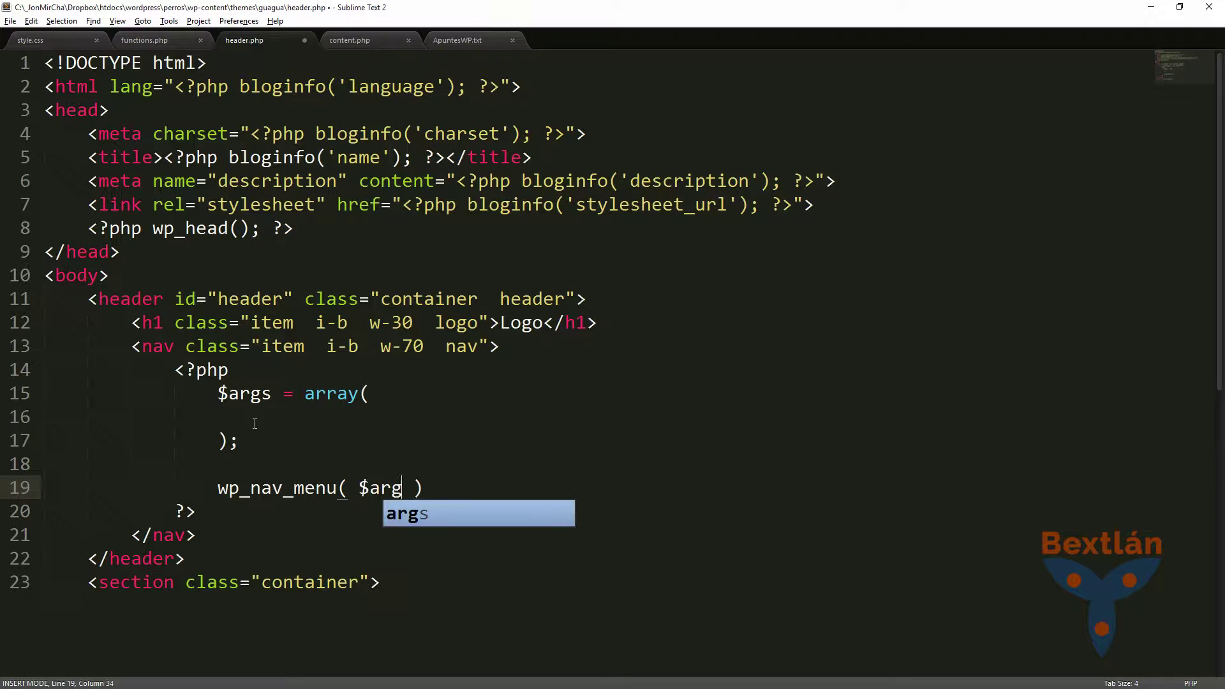
pyautogui.press('Up')
pyautogui.press('Up')
pyautogui.press('Down')
pyautogui.press('Down')
pyautogui.press('End')
pyautogui.write(';')
pyautogui.press('Up')
pyautogui.press('Up')
pyautogui.press('Up')
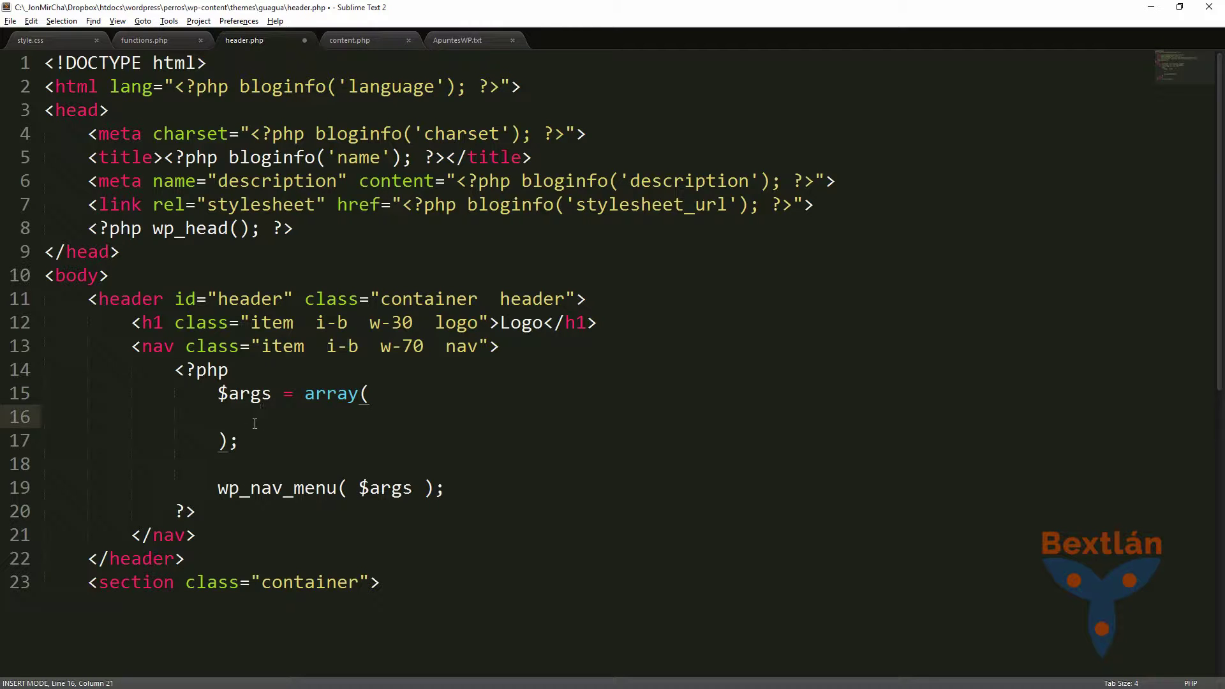
# - Add a 'theme_location' key with an empty string value to the $args array and save header.php
pyautogui.write("'theme_location")
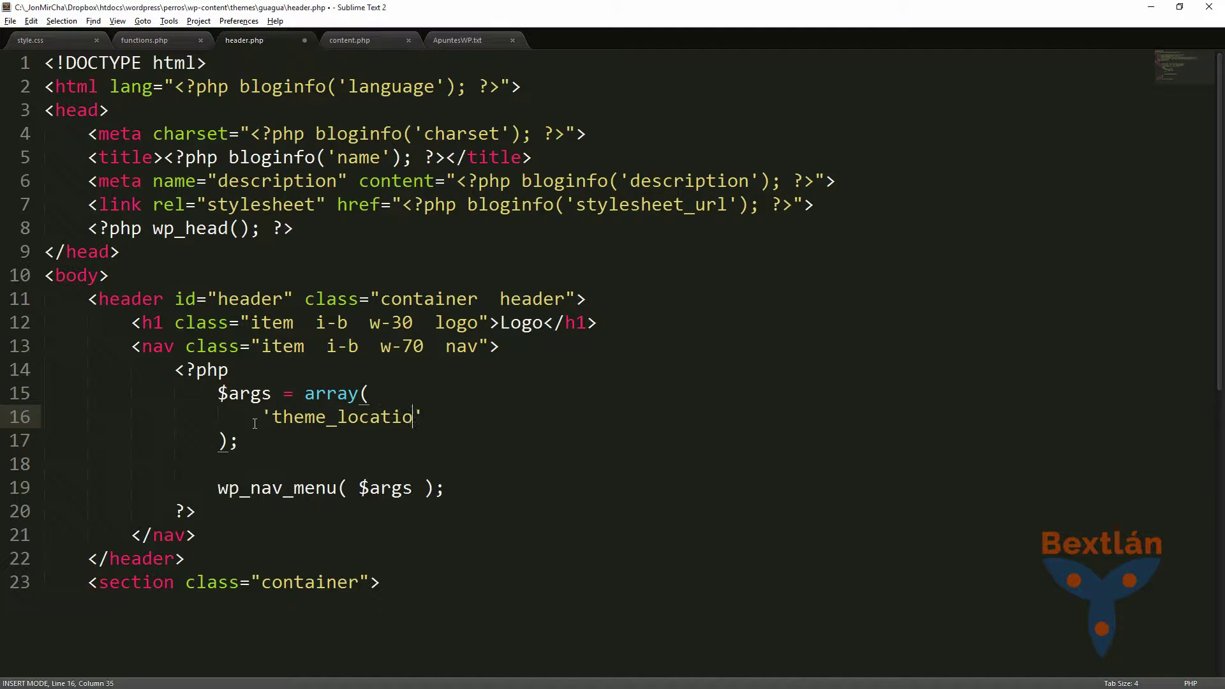
pyautogui.write("' => '")
pyautogui.hotkey('ctrl', 's')
# - Rename the 'menu_principal' key in the $locations array of functions.php to 'main_menu'
pyautogui.click(161, 42)
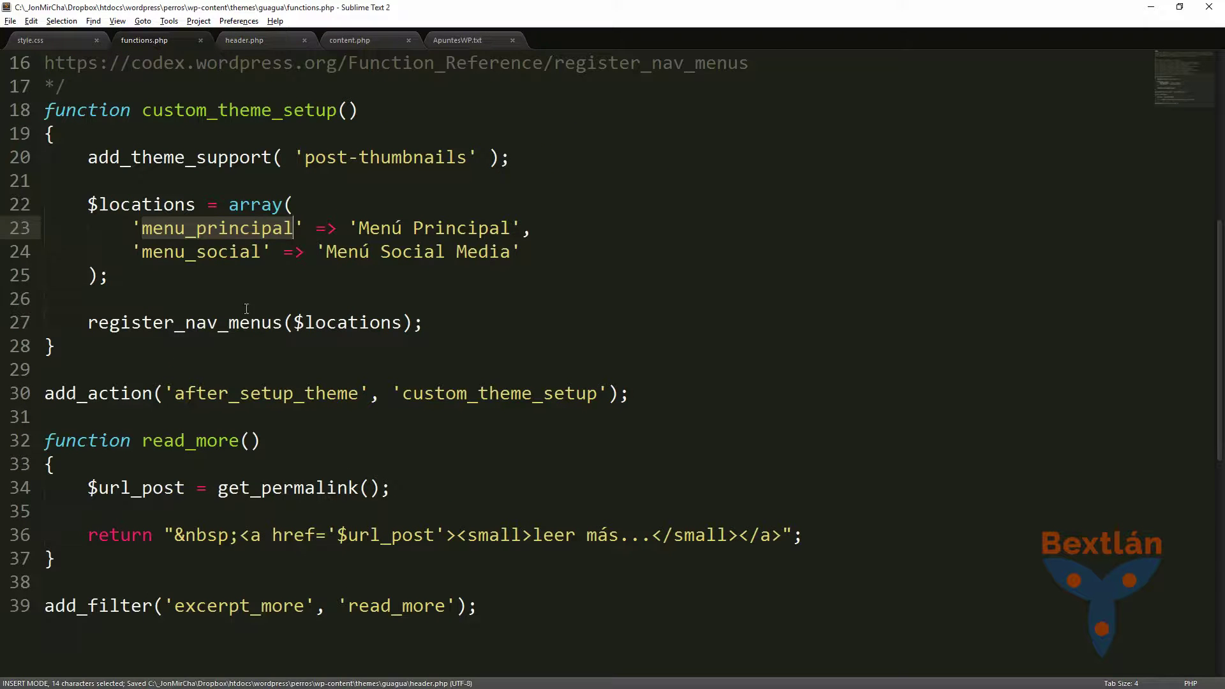
pyautogui.click(147, 228)
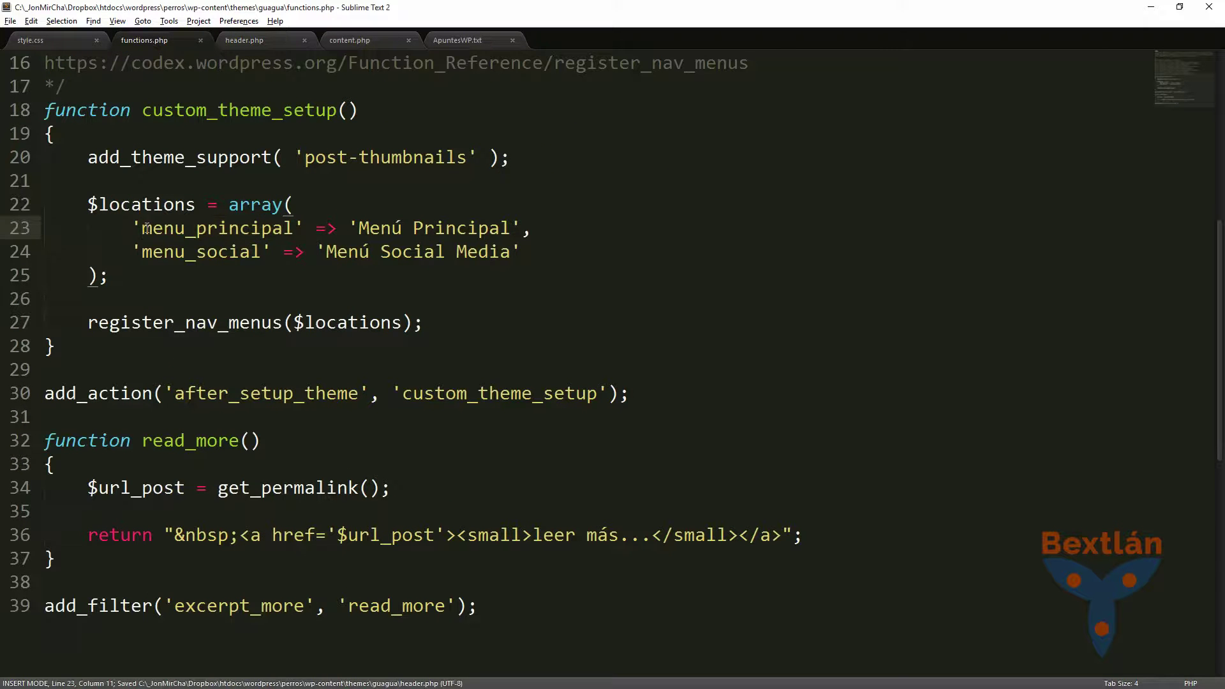
pyautogui.moveTo(143, 227); pyautogui.dragTo(294, 228)
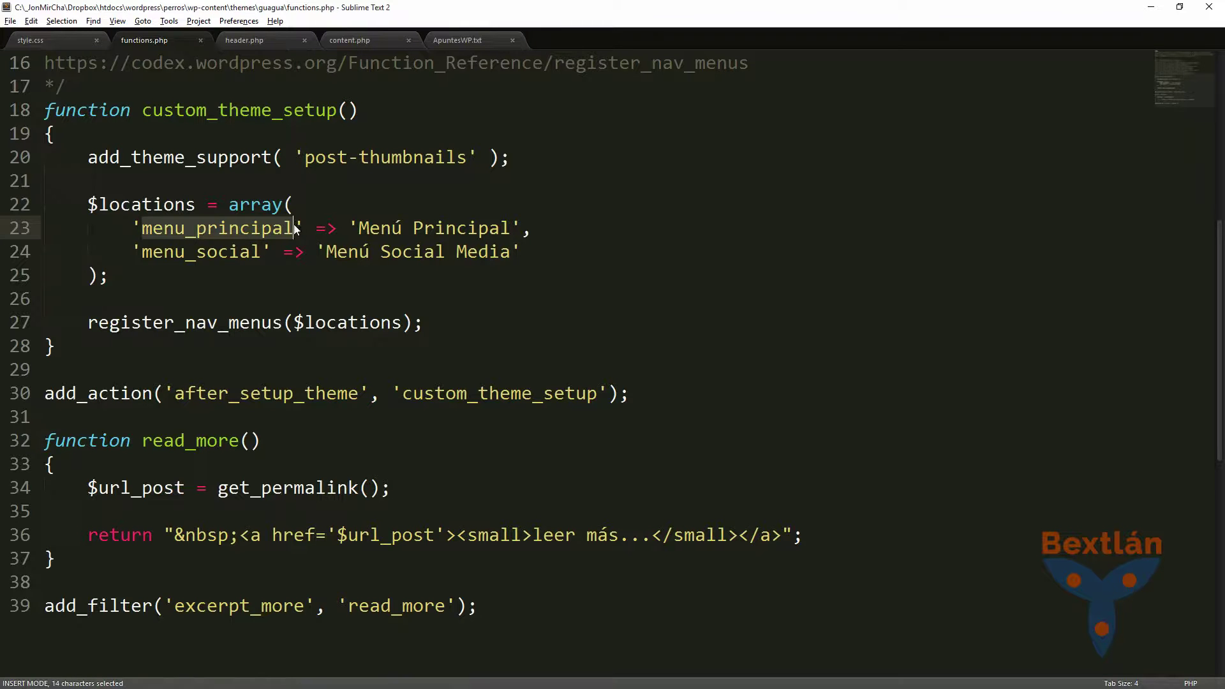
pyautogui.scroll(2, 146, 513)
pyautogui.hotkey('ctrl', '-')
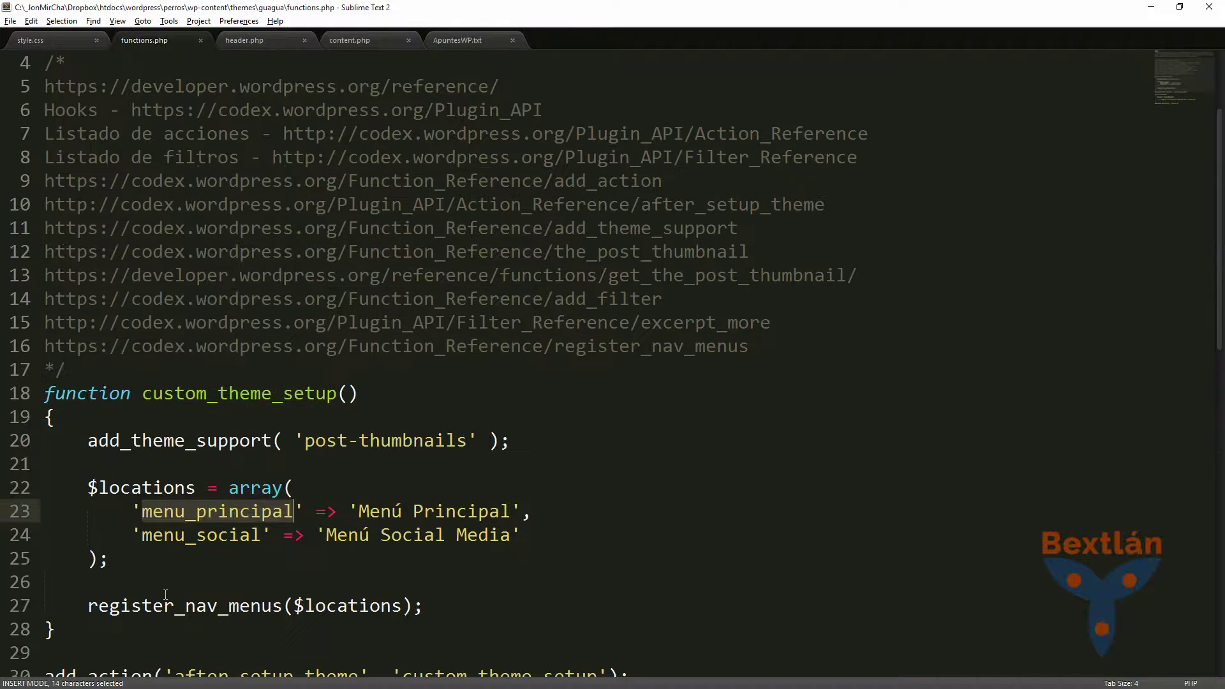
pyautogui.hotkey('ctrl', '=')
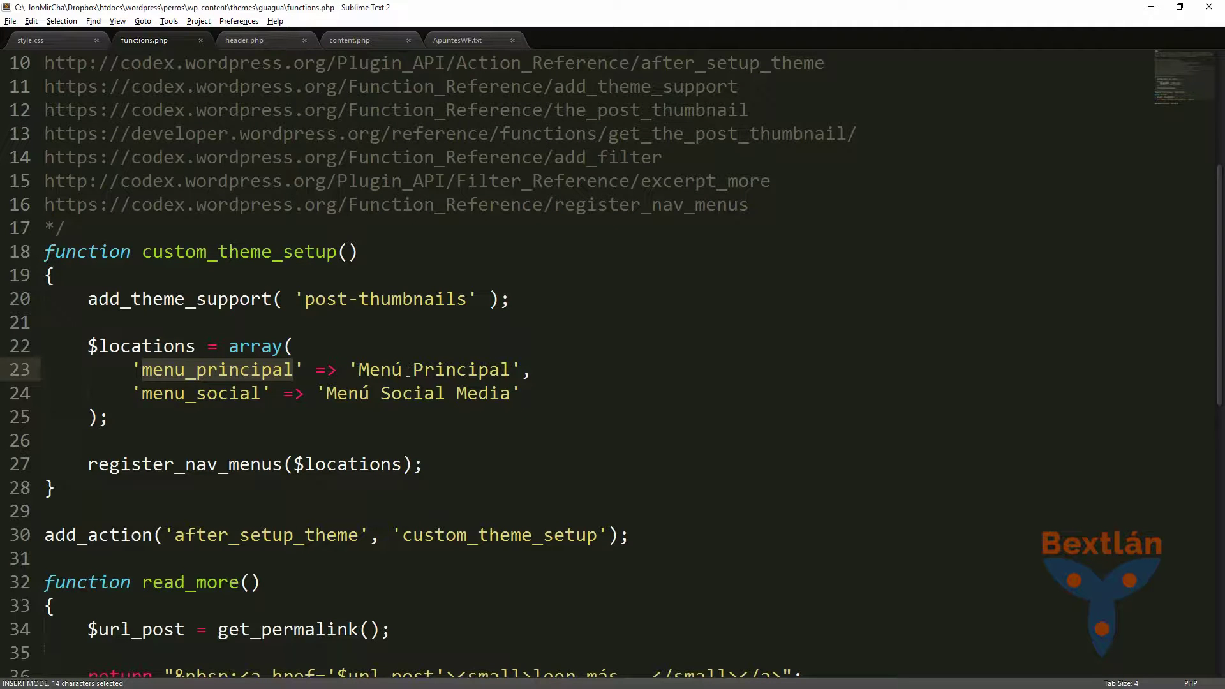
pyautogui.press('Left')
pyautogui.write('main')
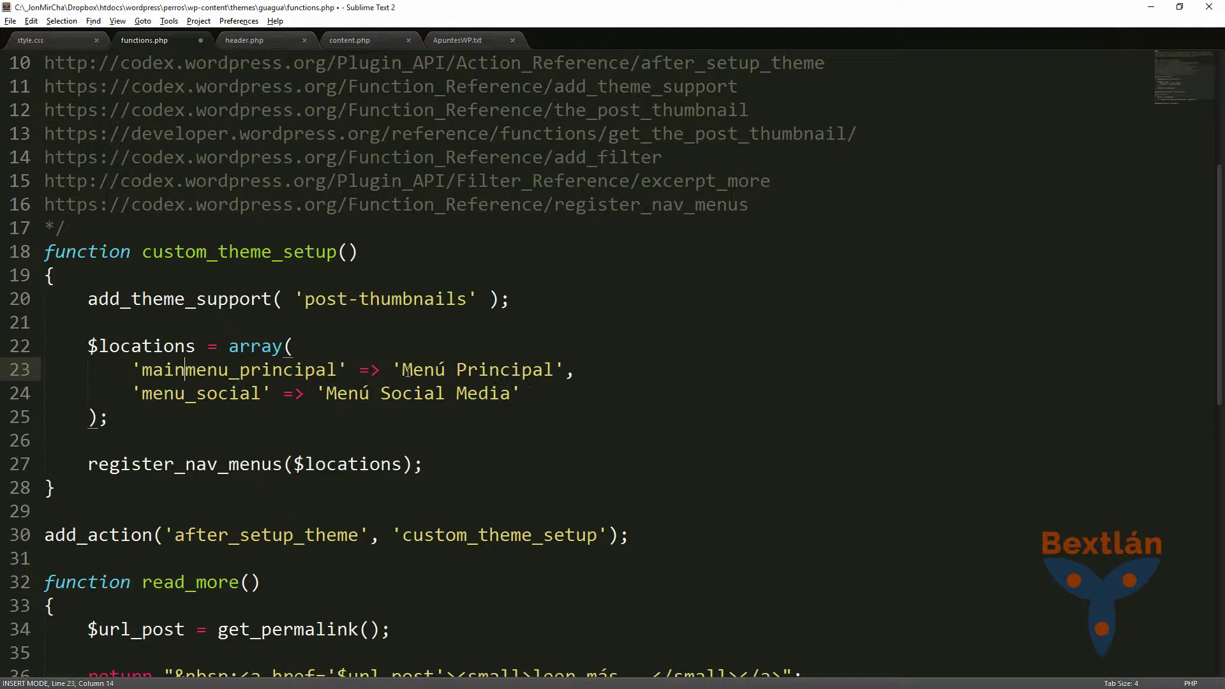
pyautogui.write('_')
pyautogui.press('Right')
pyautogui.press('Right')
pyautogui.press('Right')
pyautogui.press('Right')
pyautogui.press('Delete')
pyautogui.press('Delete')
pyautogui.press('Delete')
pyautogui.press('Delete')
pyautogui.press('Delete')
pyautogui.press('Delete')
pyautogui.press('Delete')
pyautogui.press('Delete')
pyautogui.press('Delete')
pyautogui.press('Delete')
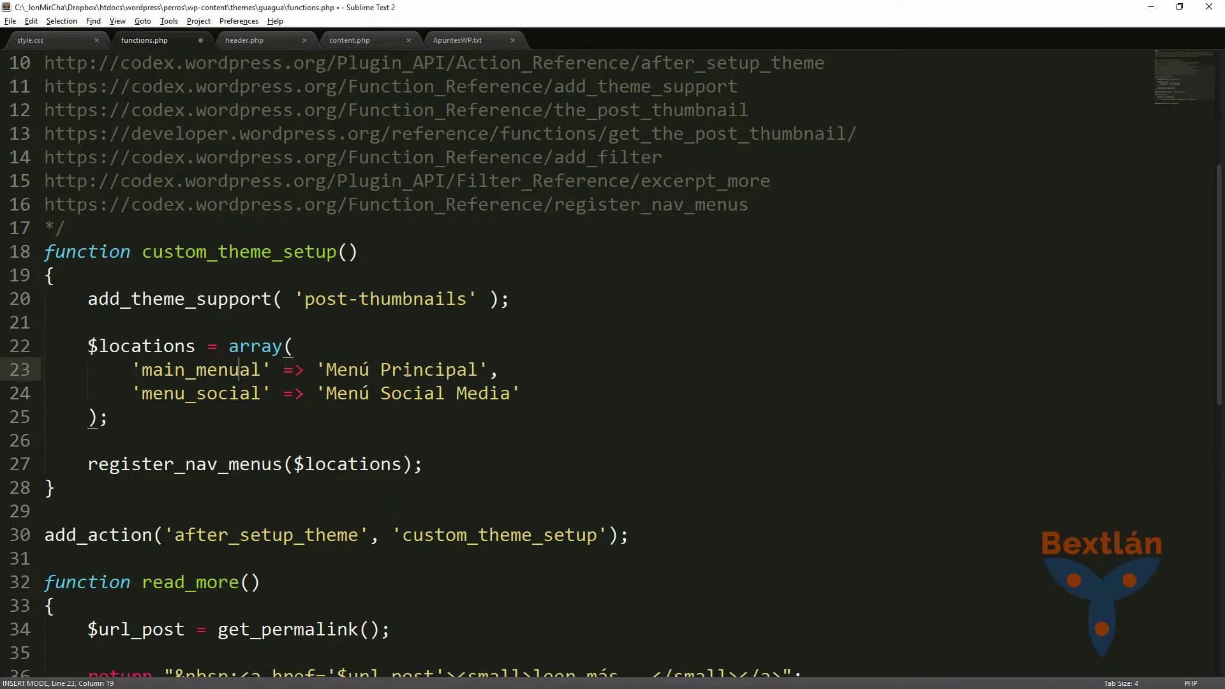
# - Rename the 'menu_social' key in the $locations array of functions.php to 'social_nav'
pyautogui.press('Down')
pyautogui.press('Left')
pyautogui.press('Left')
pyautogui.press('Left')
pyautogui.press('Left')
pyautogui.press('BackSpace')
pyautogui.press('BackSpace')
pyautogui.press('BackSpace')
pyautogui.press('BackSpace')
pyautogui.press('BackSpace')
pyautogui.press('Right')
pyautogui.press('Right')
pyautogui.press('Right')
pyautogui.press('Right')
pyautogui.press('Right')
pyautogui.press('Right')
pyautogui.write('_')
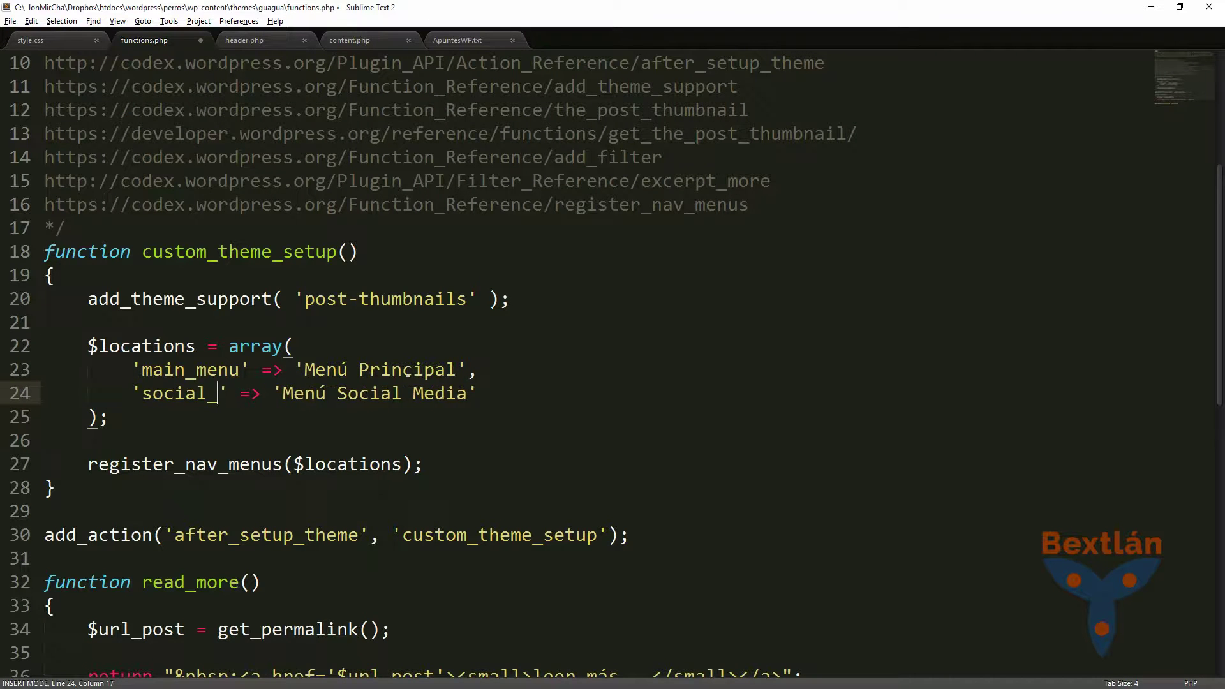
pyautogui.write('nav')
# - Rename the 'main_menu' key in the $locations array to 'main_nav'
pyautogui.press('Up')
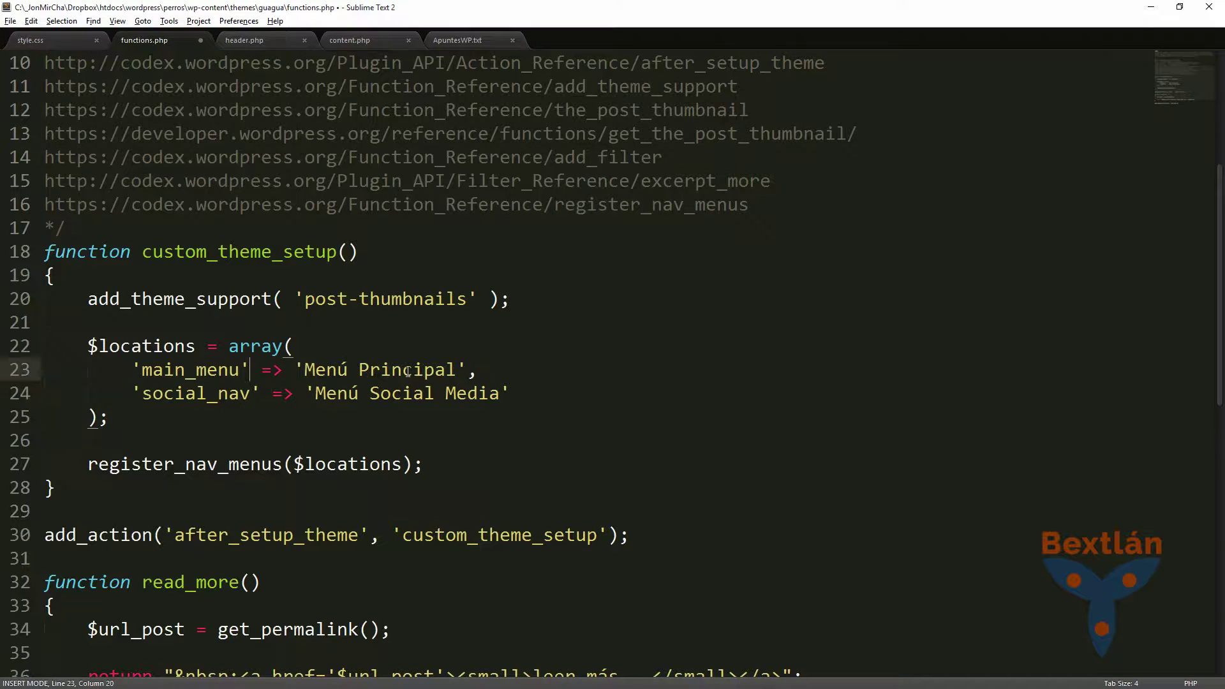
pyautogui.press('BackSpace')
pyautogui.press('BackSpace')
pyautogui.press('BackSpace')
pyautogui.press('BackSpace')
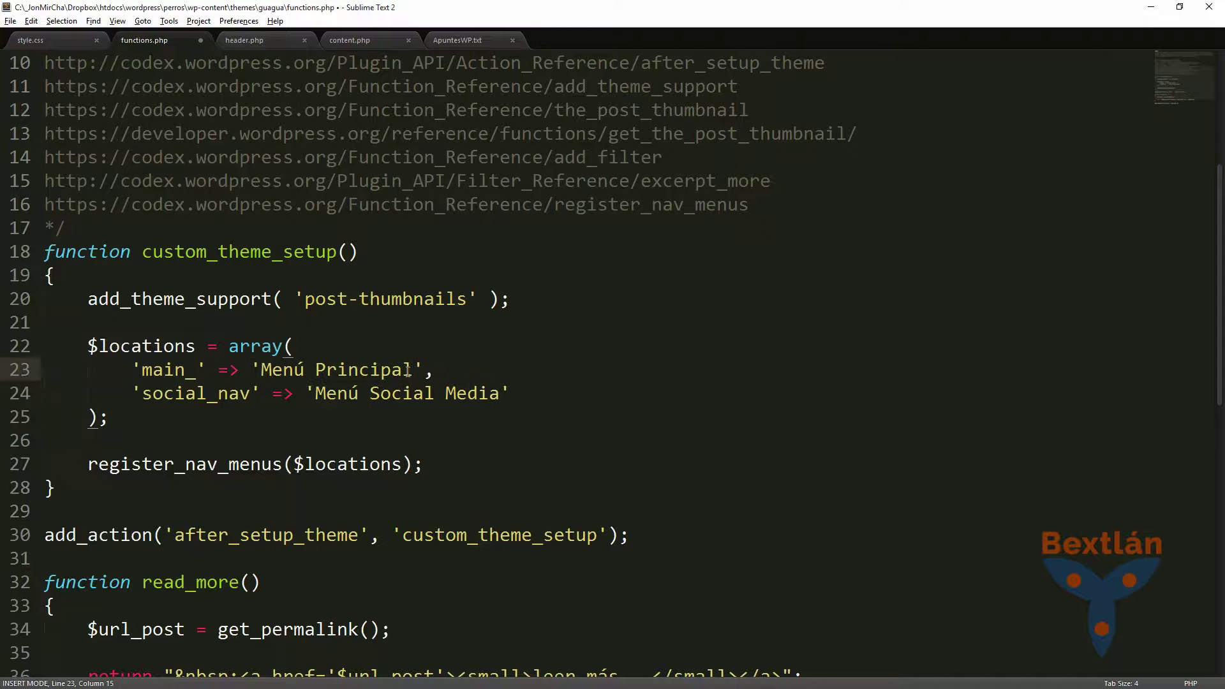
pyautogui.write('nav')
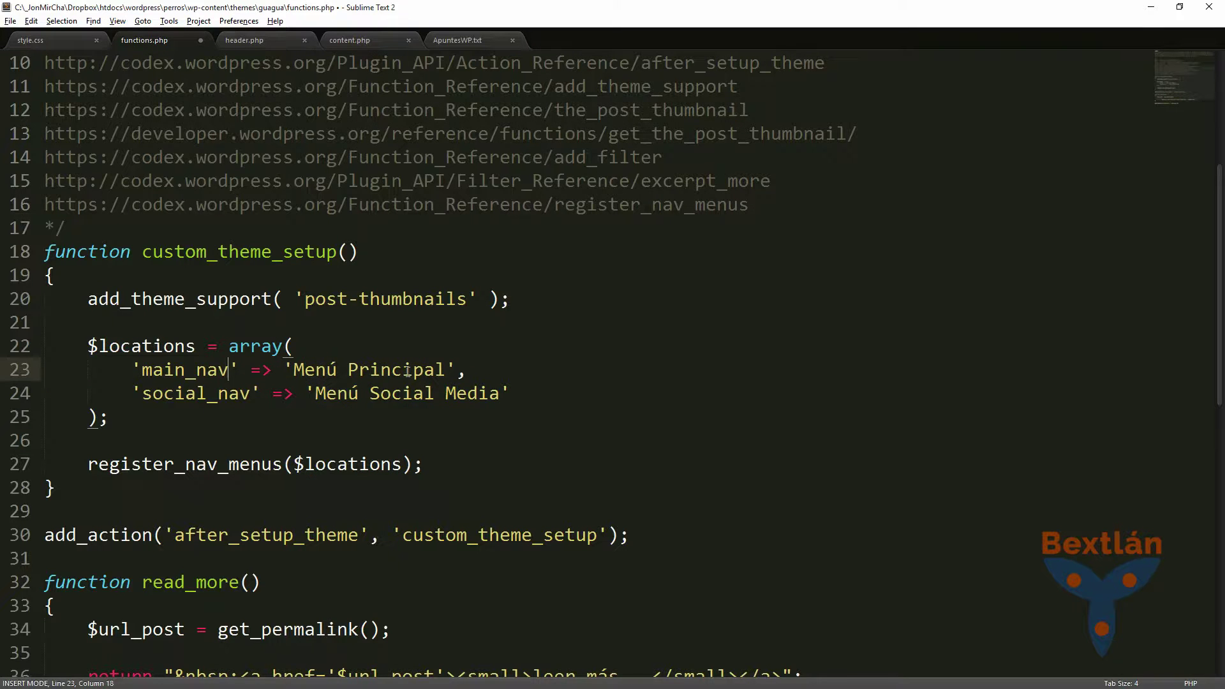
pyautogui.press('Left')
pyautogui.hotkey('shift', 'Left')
pyautogui.hotkey('shift', 'Left')
pyautogui.hotkey('shift', 'Left')
pyautogui.hotkey('shift', 'Left')
pyautogui.hotkey('shift', 'Left')
pyautogui.hotkey('shift', 'Left')
pyautogui.hotkey('shift', 'Left')
pyautogui.hotkey('shift', 'Left')
pyautogui.hotkey('shift', 'Left')
pyautogui.hotkey('shift', 'Left')
pyautogui.hotkey('shift', 'Left')
pyautogui.hotkey('shift', 'Left')
pyautogui.hotkey('shift', 'Left')
pyautogui.hotkey('shift', 'Left')
pyautogui.press('Down')
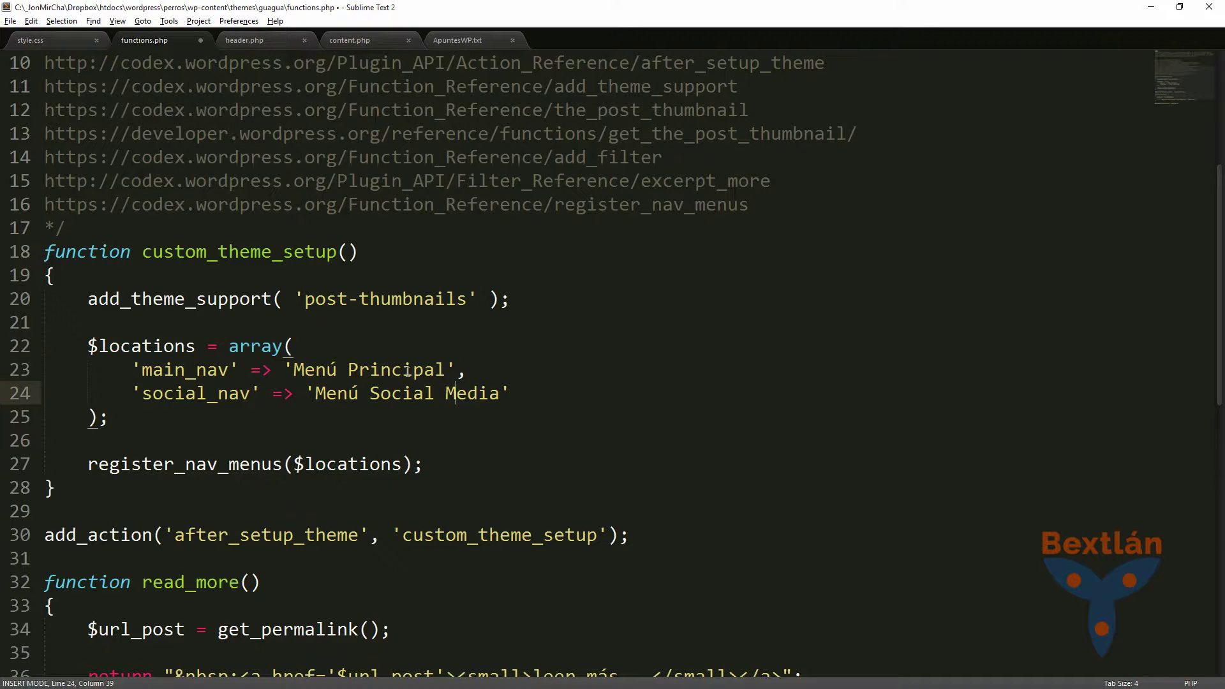
pyautogui.press('End')
pyautogui.hotkey('shift', 'Left')
pyautogui.hotkey('shift', 'Left')
pyautogui.hotkey('shift', 'Left')
pyautogui.hotkey('shift', 'Left')
pyautogui.hotkey('shift', 'Left')
pyautogui.hotkey('shift', 'Left')
pyautogui.hotkey('shift', 'Left')
pyautogui.hotkey('shift', 'Left')
pyautogui.hotkey('shift', 'Left')
pyautogui.hotkey('shift', 'Left')
pyautogui.hotkey('shift', 'Left')
pyautogui.hotkey('shift', 'Left')
pyautogui.hotkey('shift', 'Left')
pyautogui.hotkey('shift', 'Left')
pyautogui.hotkey('shift', 'Left')
pyautogui.hotkey('shift', 'Left')
pyautogui.hotkey('shift', 'Left')
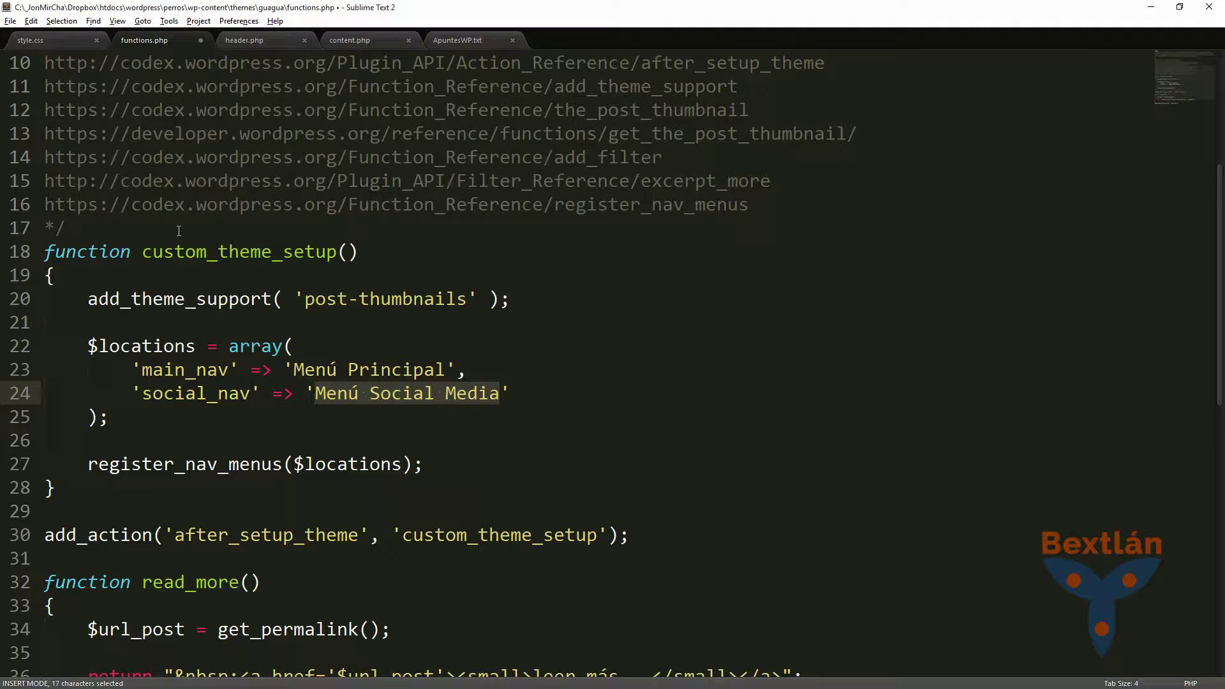
# - Save functions.php and reload the WordPress Menús page in the browser
pyautogui.hotkey('ctrl', 's')
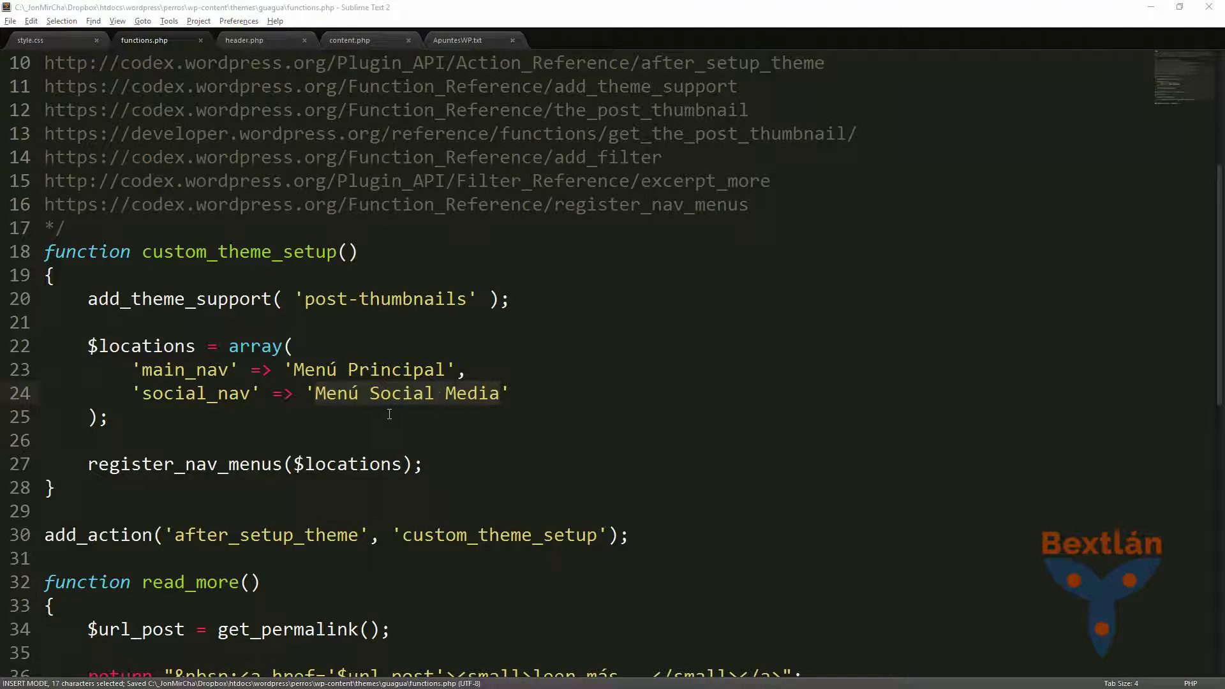
pyautogui.hotkey('alt', 'Tab')
pyautogui.click(189, 9)
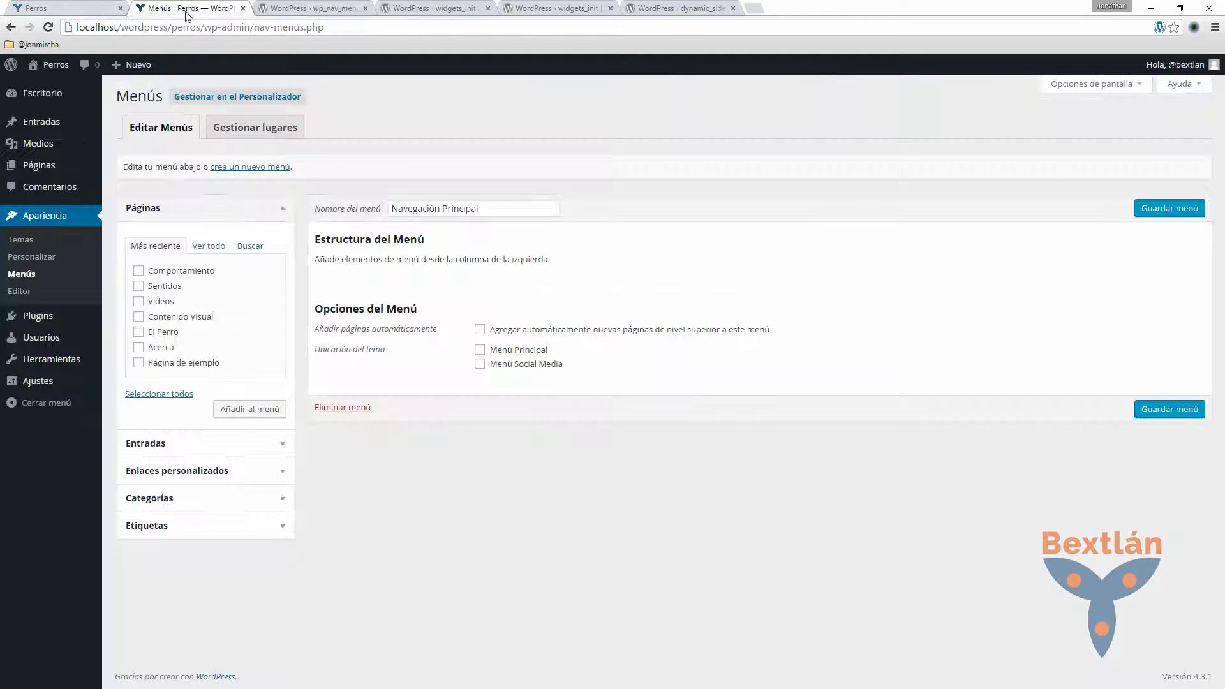
pyautogui.click(51, 33)
# - Change the location labels in functions.php to 'Navegación Principal' and 'Navegación Social Media', and reload the Menús page in the browser
pyautogui.hotkey('alt', 'Tab')
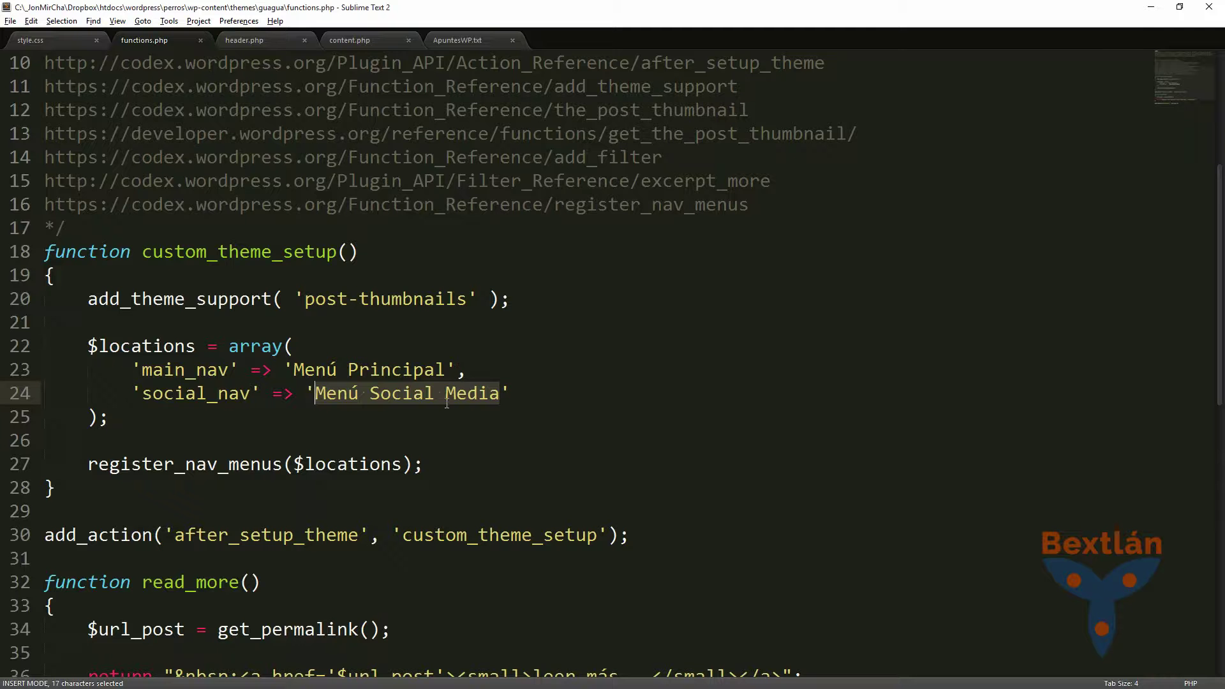
pyautogui.click(340, 370)
pyautogui.keyDown('ctrl'); pyautogui.click(360, 394); pyautogui.keyUp('ctrl')
pyautogui.press('BackSpace')
pyautogui.press('BackSpace')
pyautogui.press('BackSpace')
pyautogui.press('BackSpace')
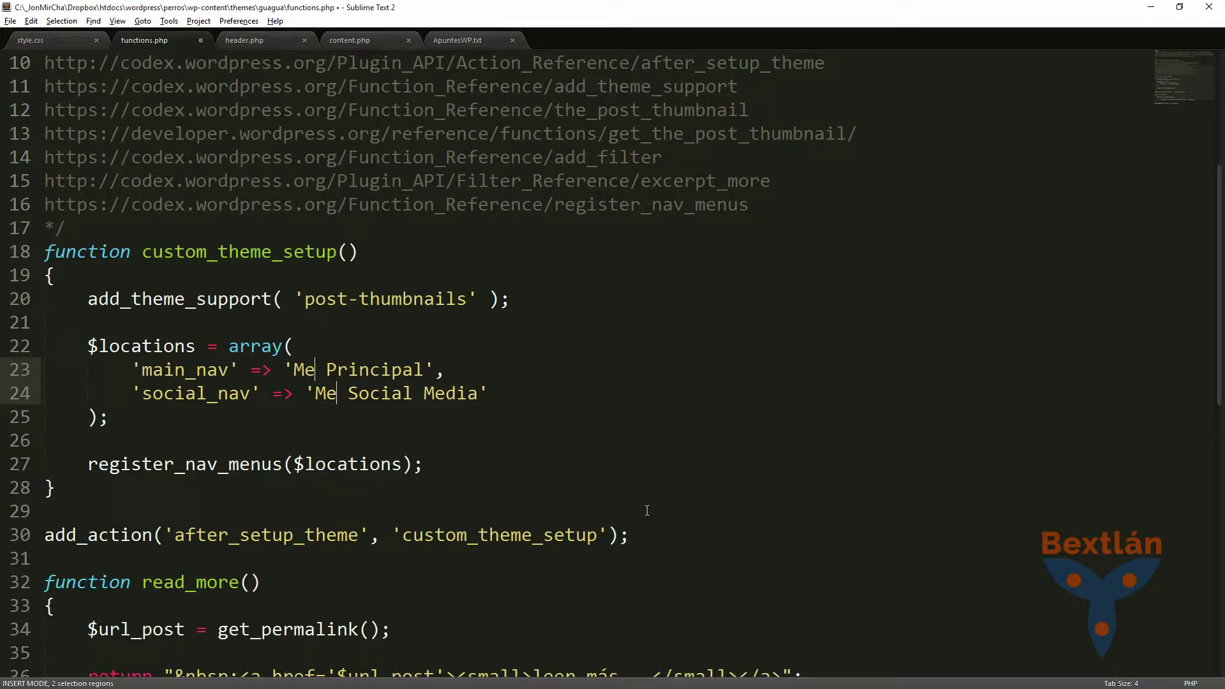
pyautogui.write('Navegación')
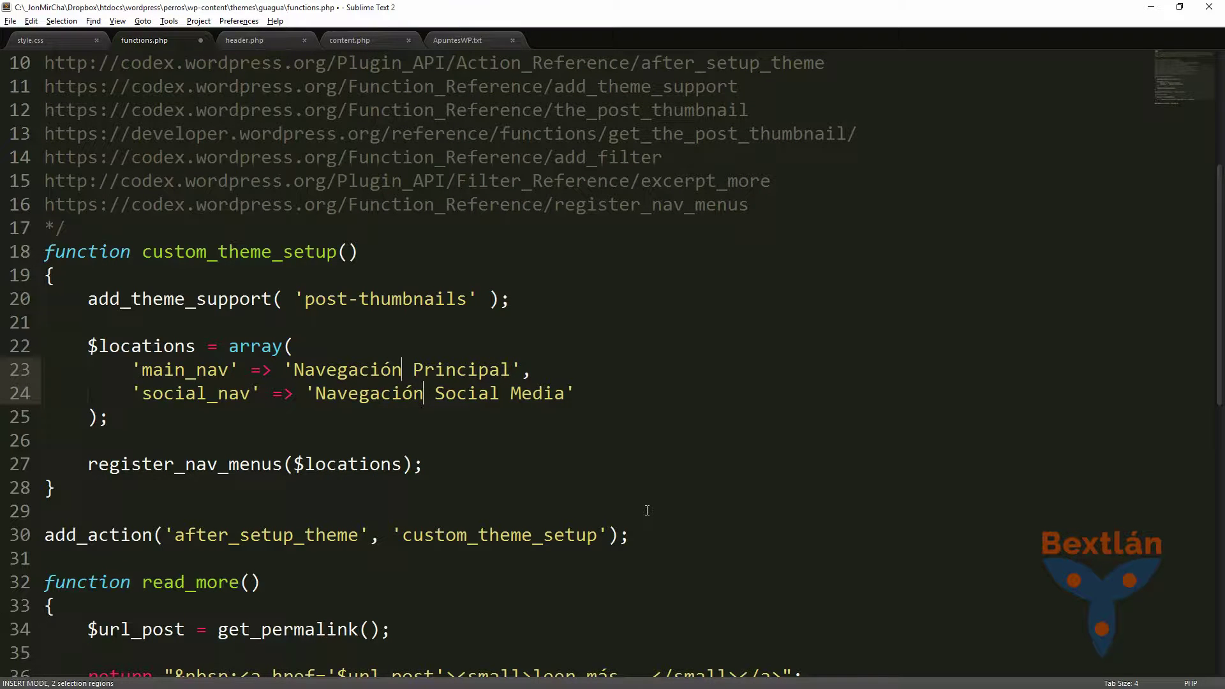
pyautogui.hotkey('alt', 'Tab')
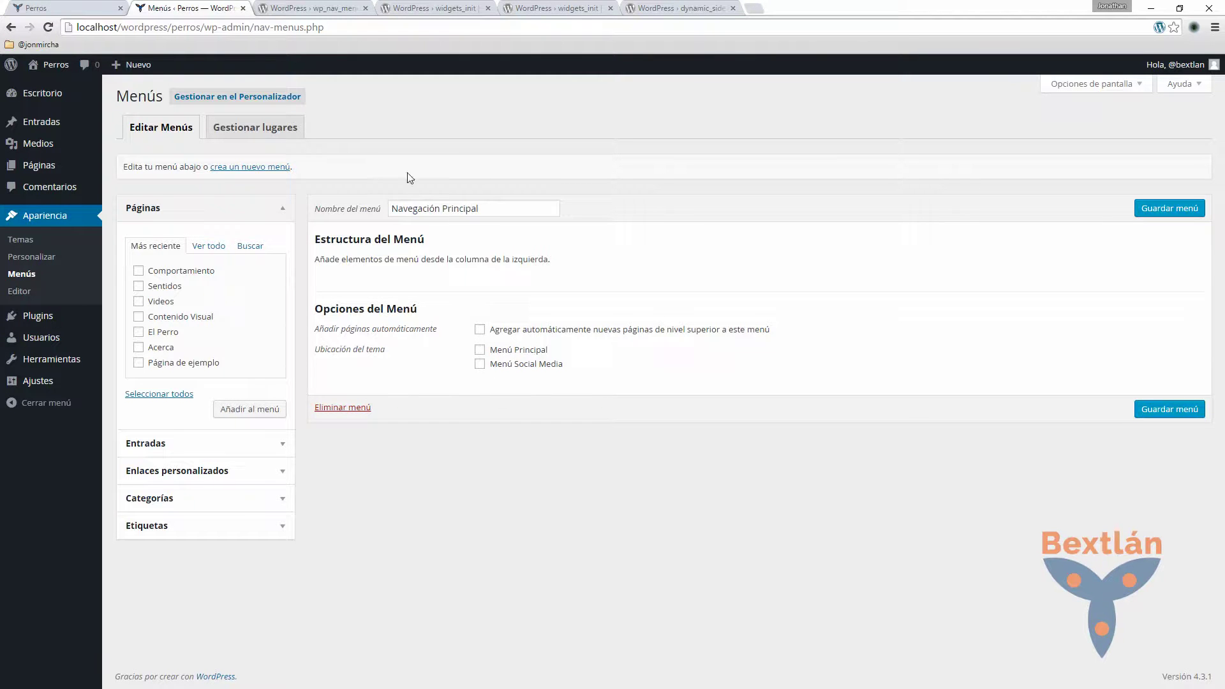
pyautogui.click(52, 29)
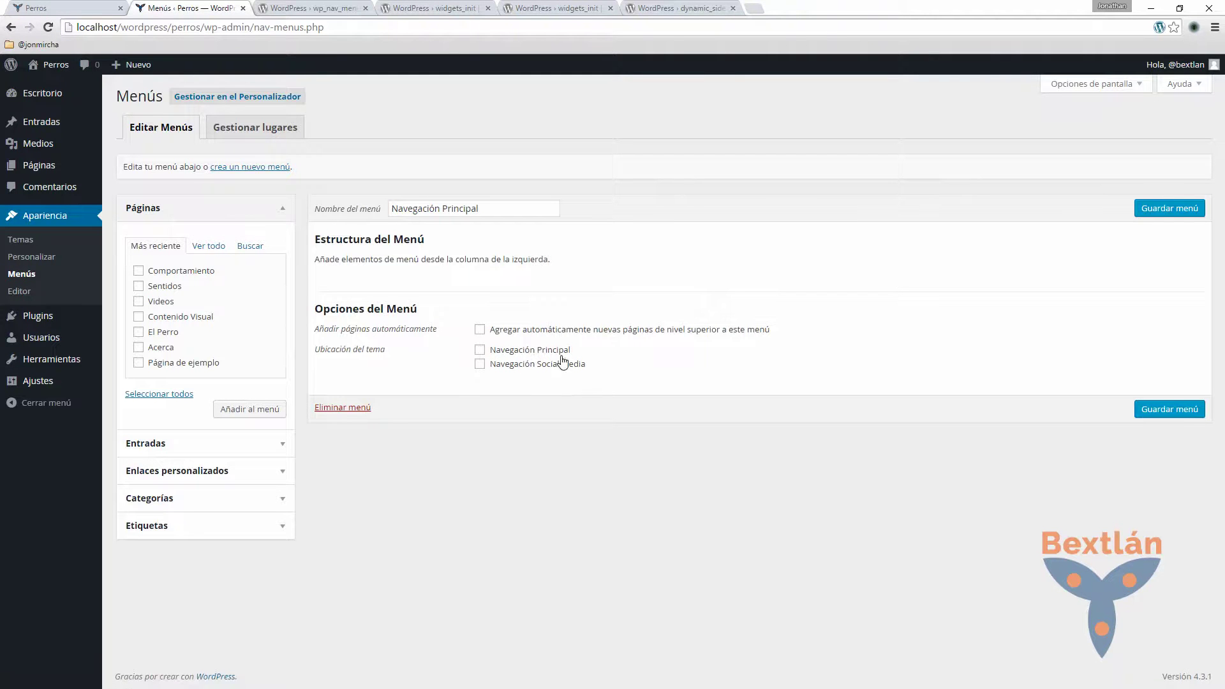
# - Rename the Navegación Principal menu as "Menú Principal" on the Menús page and save the menu
pyautogui.doubleClick(442, 211)
pyautogui.write('Menu')
pyautogui.press('BackSpace')
pyautogui.press('BackSpace')
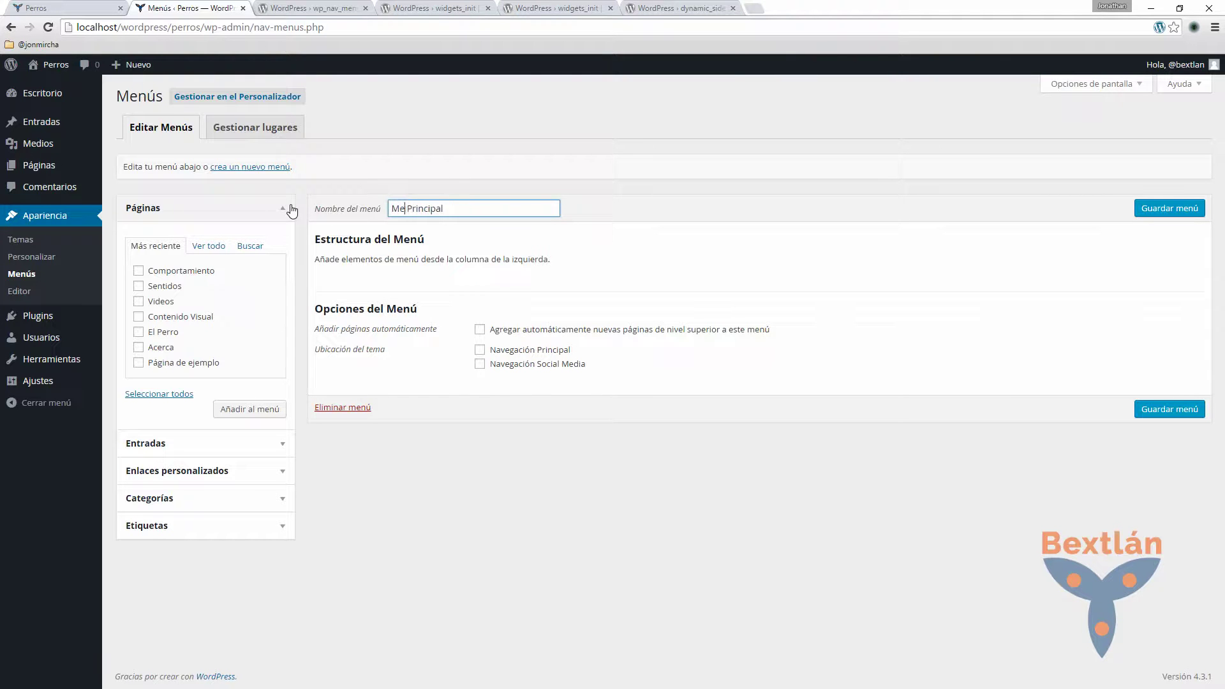
pyautogui.write('nú')
pyautogui.click(1184, 415)
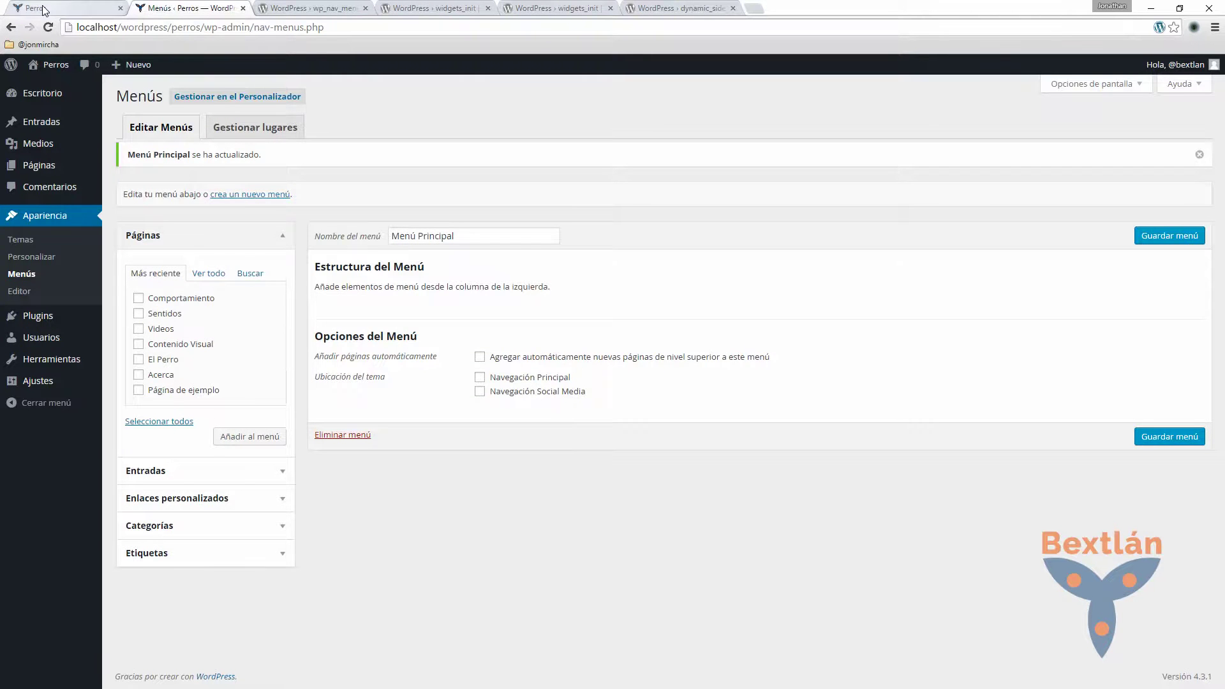
# - Check the menu area of the Perros home page and the matching $args code in header.php
pyautogui.click(71, 7)
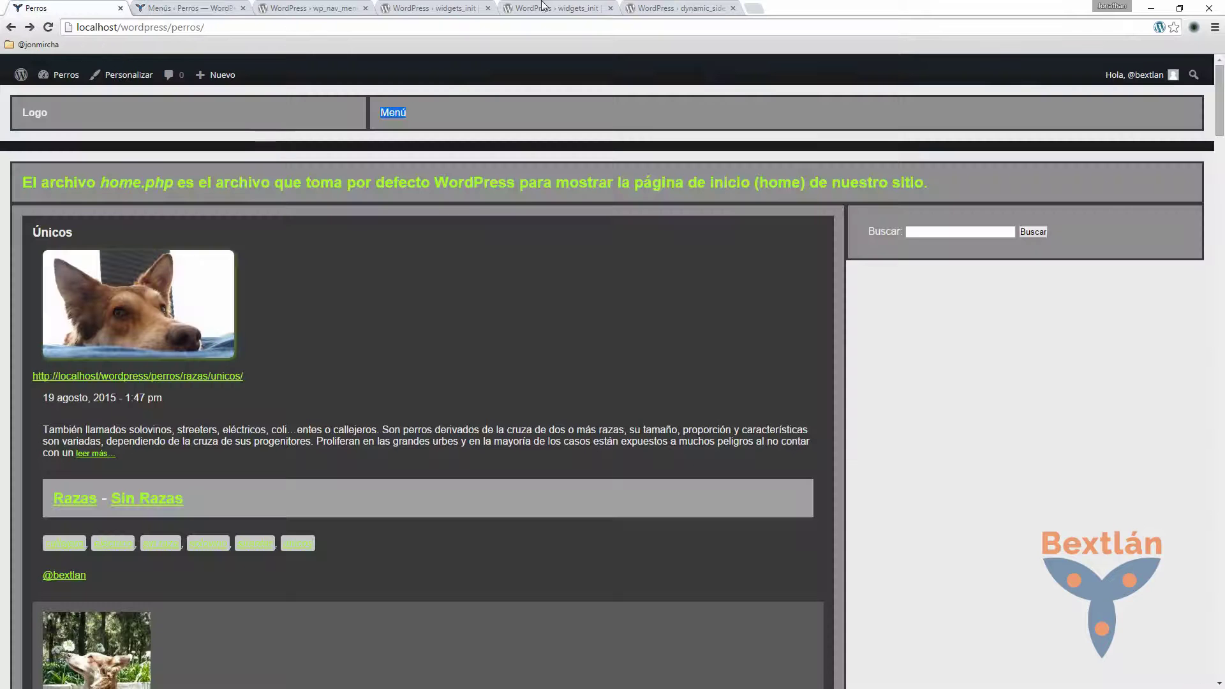
pyautogui.click(1157, 10)
pyautogui.click(218, 443)
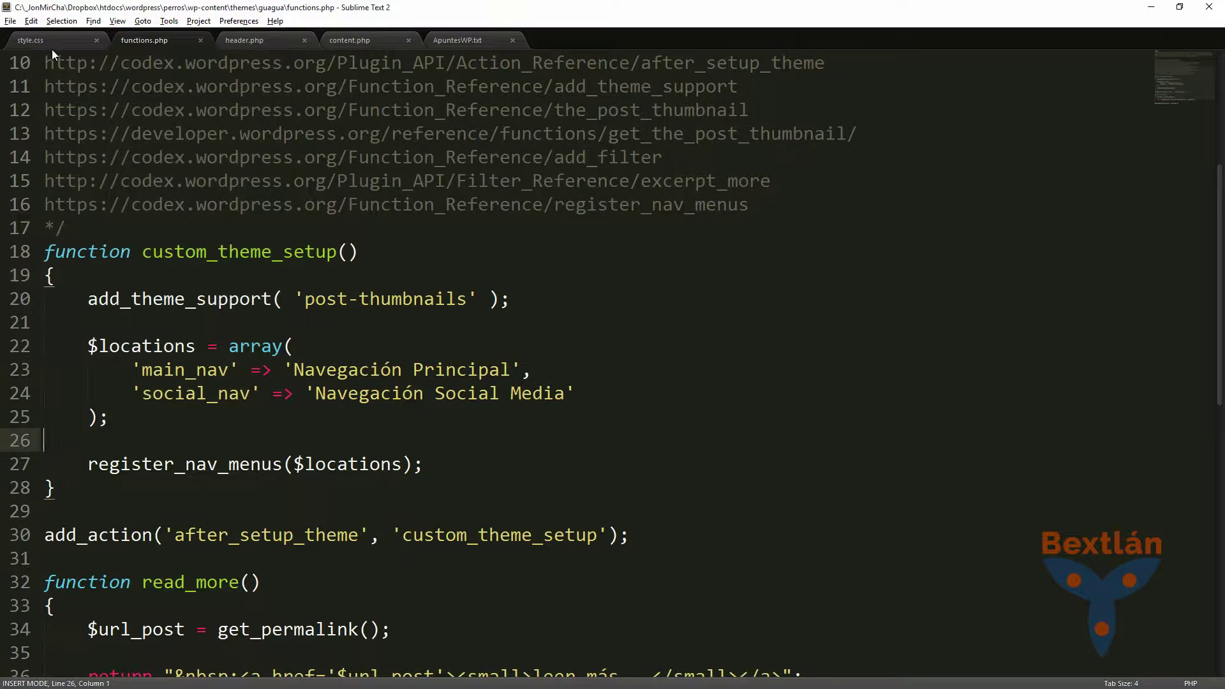
pyautogui.click(256, 42)
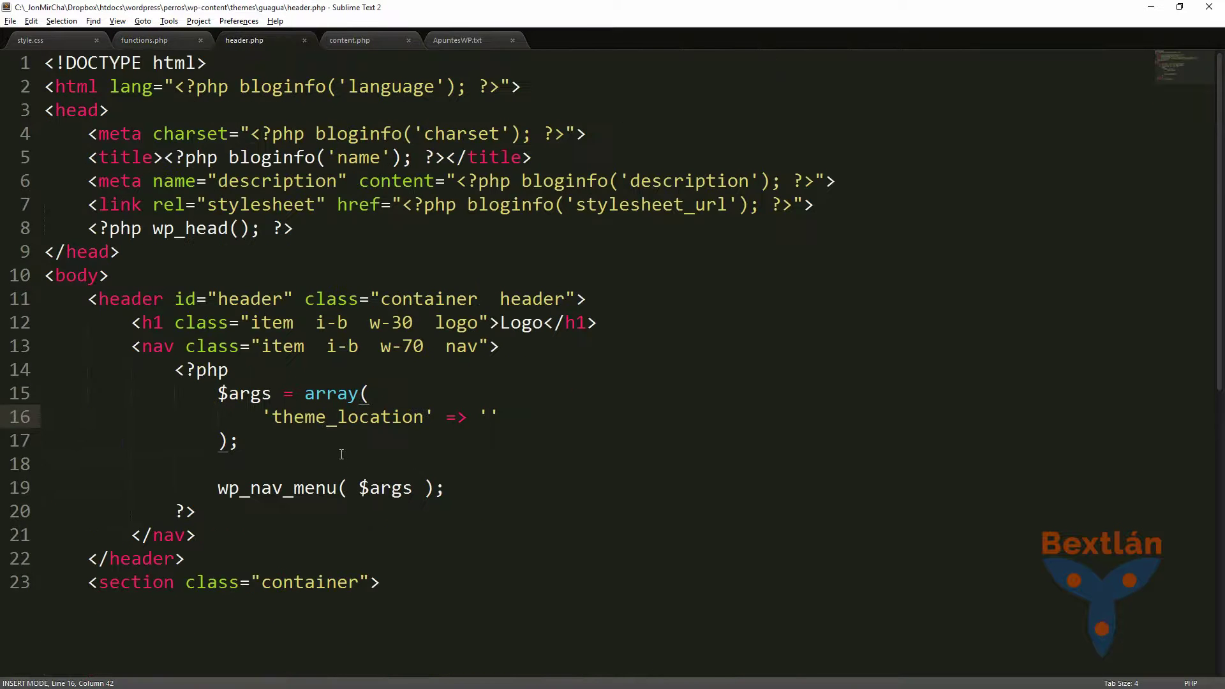
pyautogui.hotkey('alt', 'Tab')
pyautogui.hotkey('alt', 'Tab')
# - Set the 'theme_location' value in header.php to 'main_nav', matching the key in functions.php, and save the file
pyautogui.click(149, 44)
pyautogui.moveTo(141, 371); pyautogui.dragTo(228, 371)
pyautogui.click(247, 41)
pyautogui.write('main')
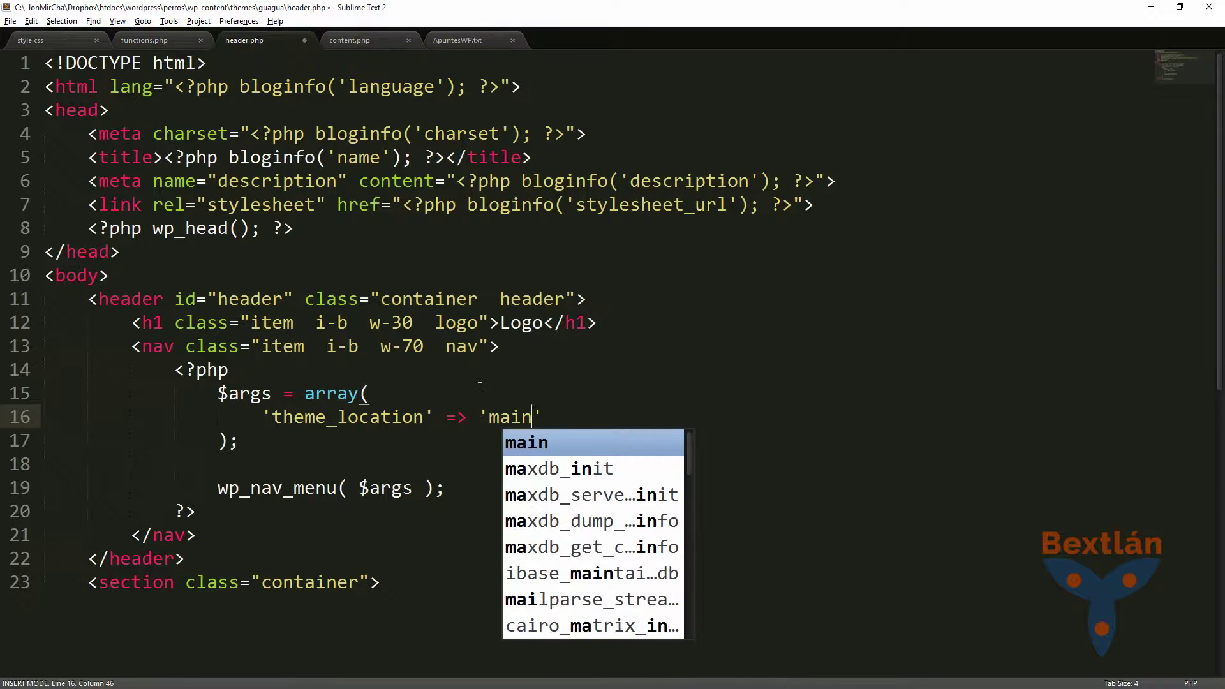
pyautogui.write('nav')
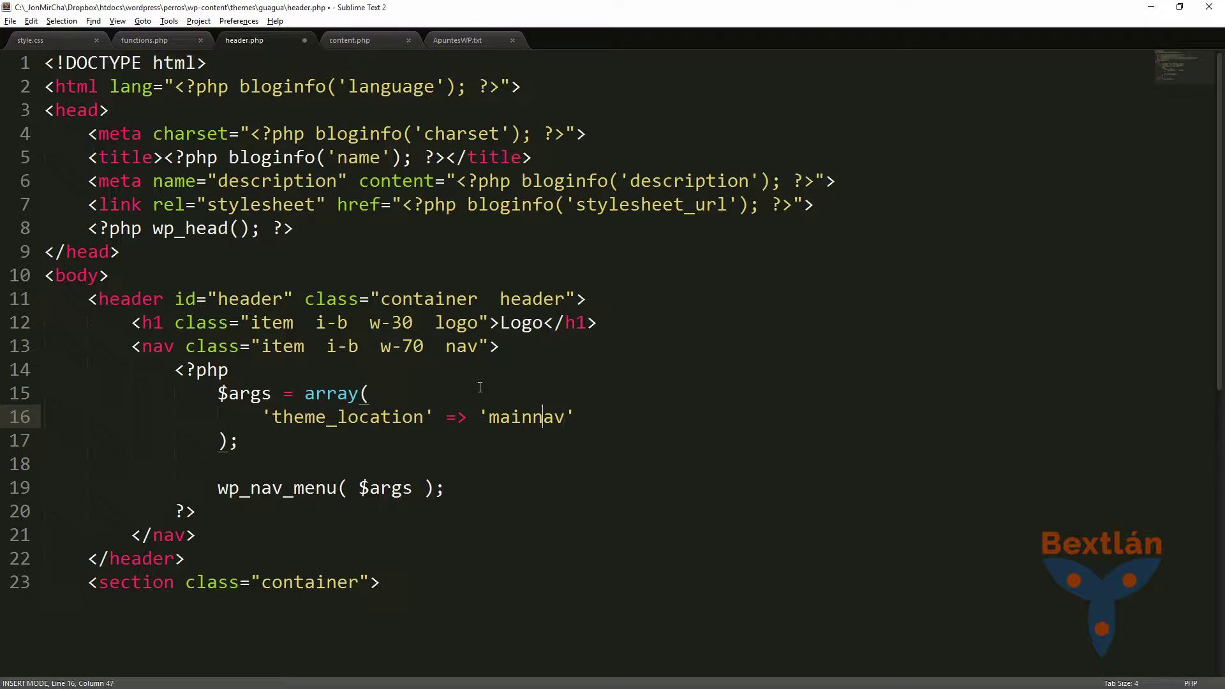
pyautogui.write('_')
pyautogui.hotkey('ctrl', 's')
# - Reload the Perros home page in the browser and open the element inspector on it
pyautogui.hotkey('alt', 'Tab')
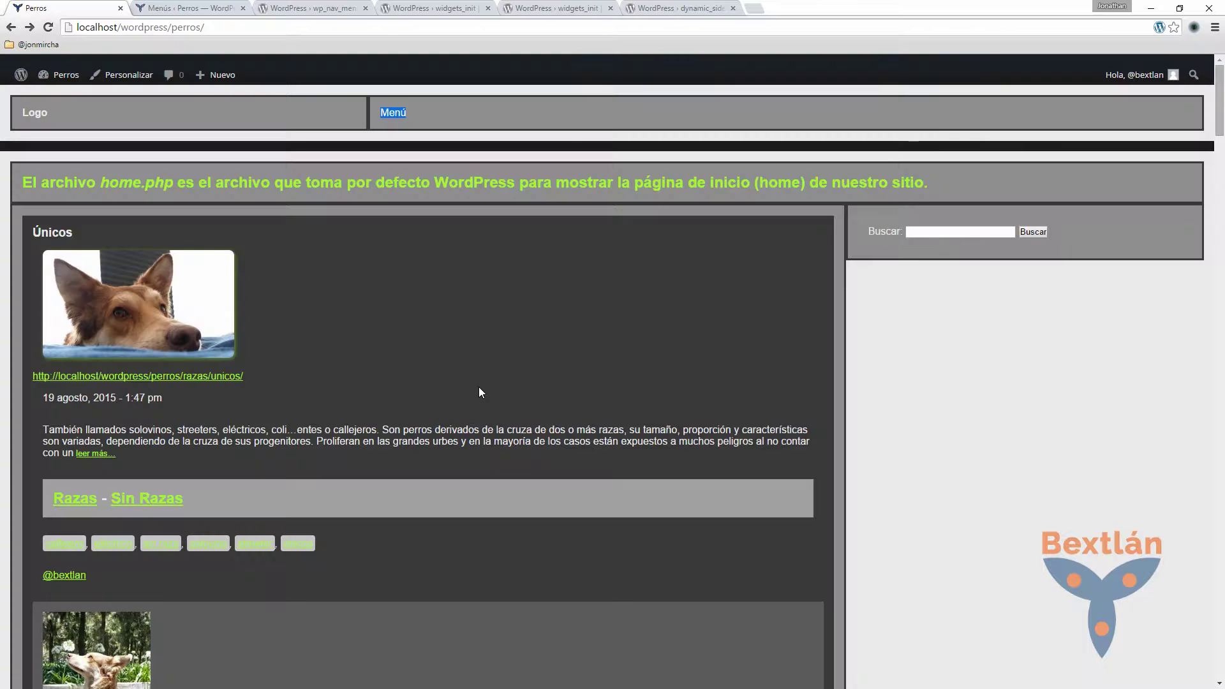
pyautogui.press('F5')
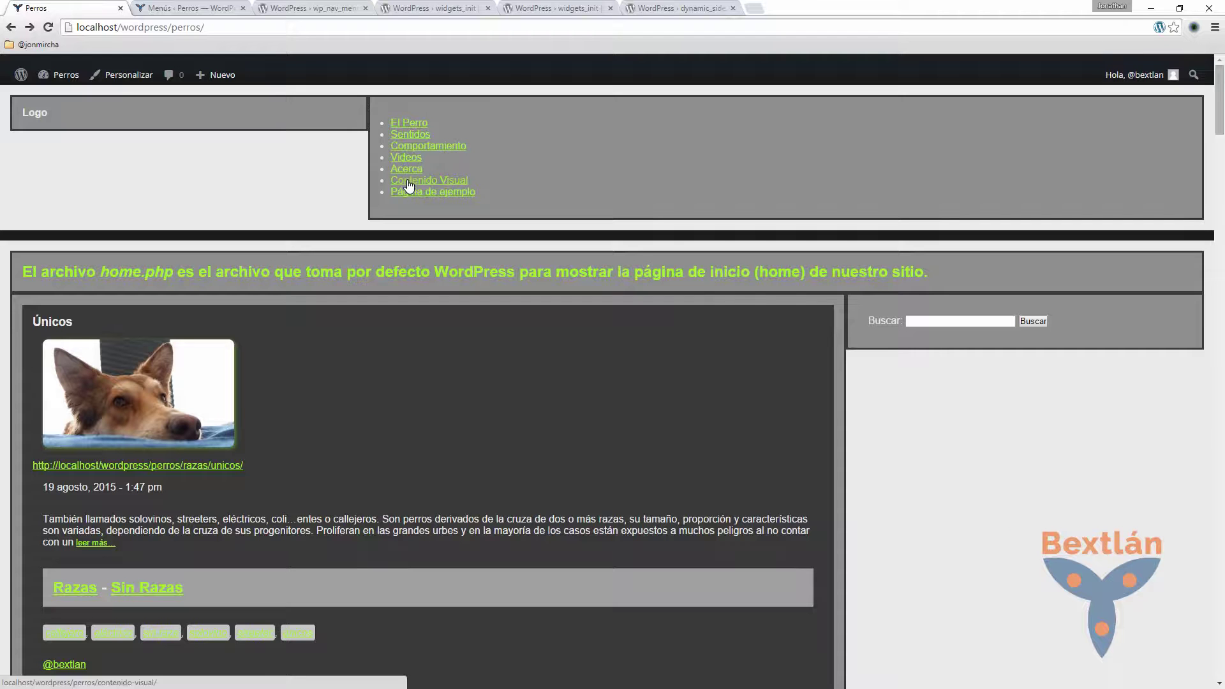
pyautogui.rightClick(539, 410)
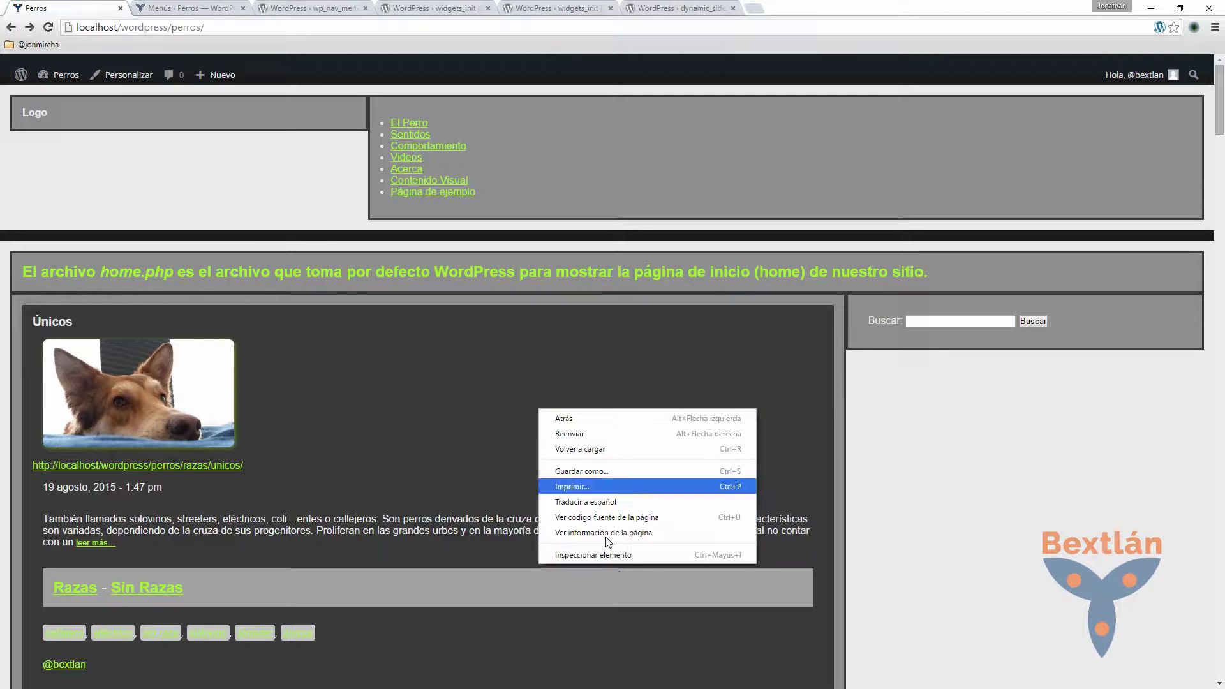
pyautogui.click(615, 555)
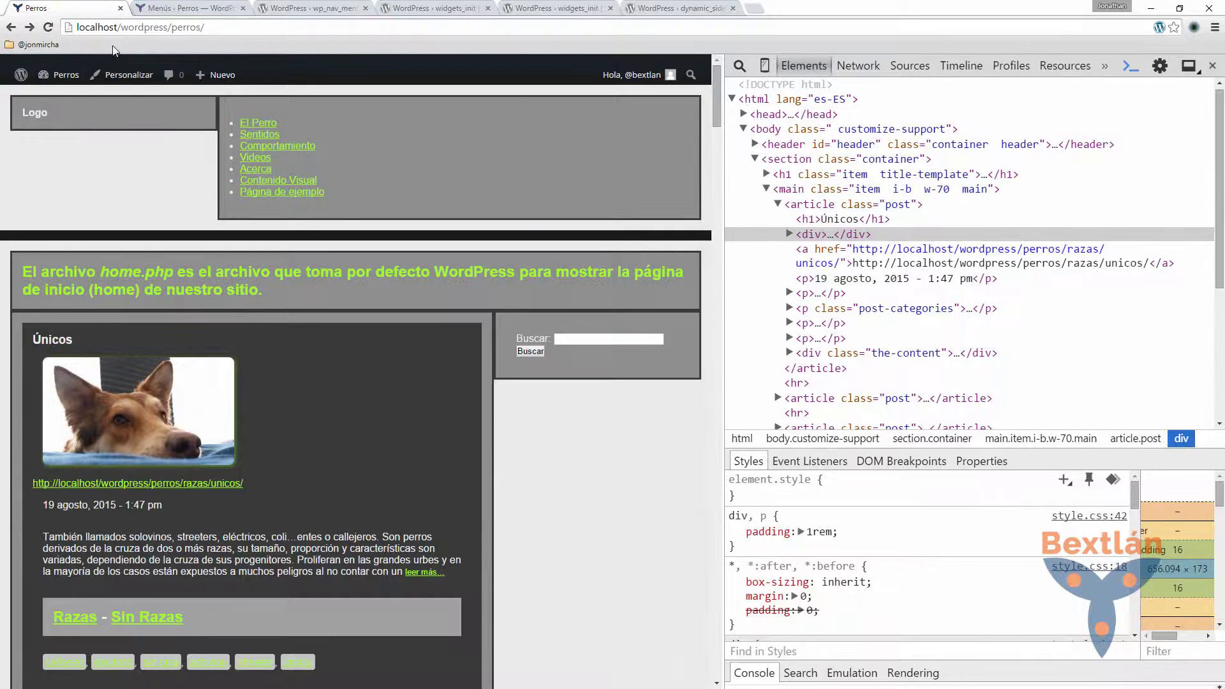
# - Expand the header's nav element in the DOM tree down to the link inside the first list item
pyautogui.click(739, 65)
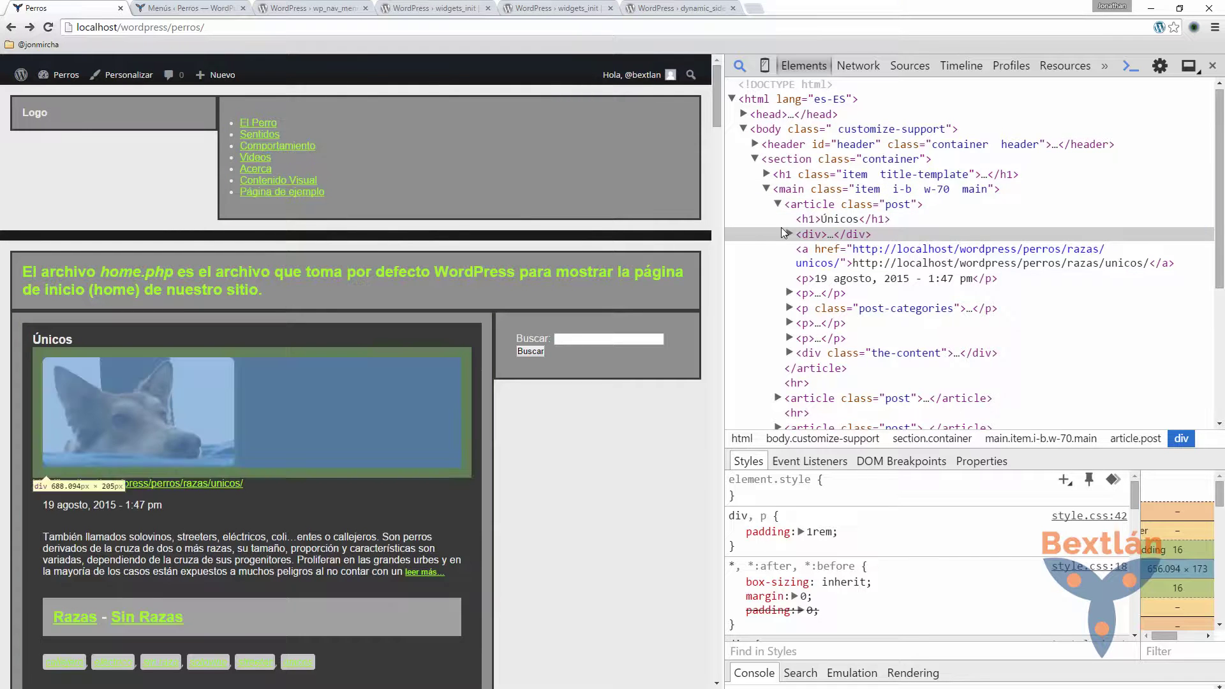
pyautogui.click(767, 189)
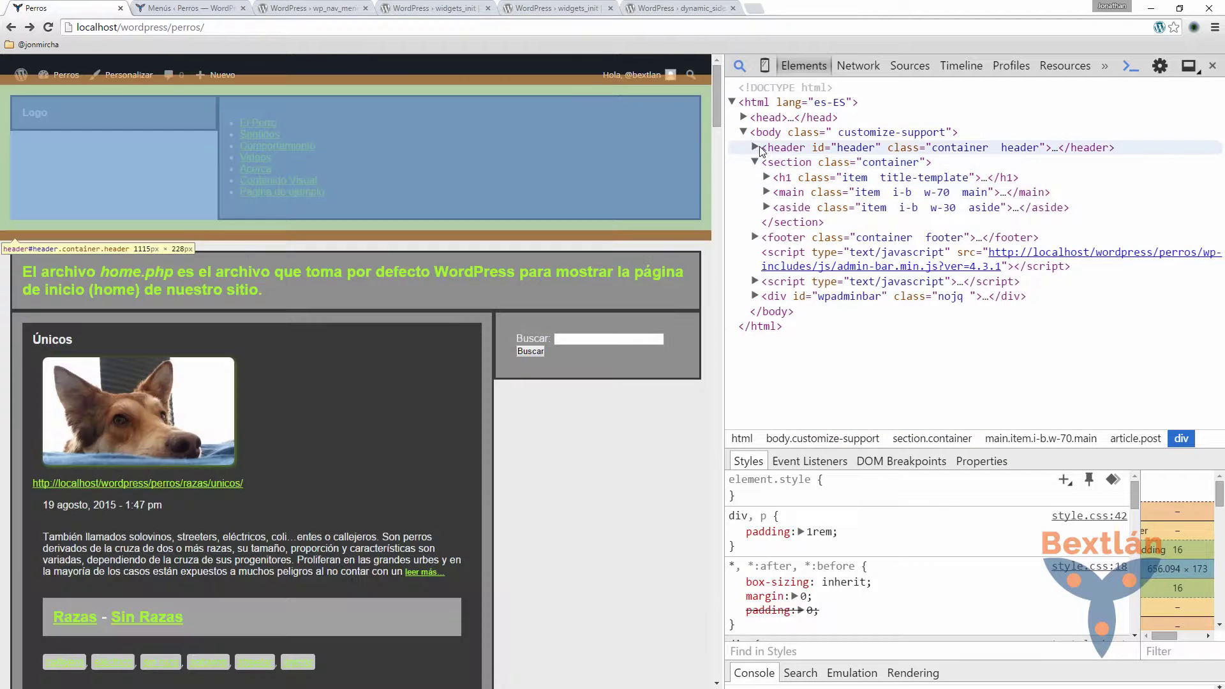
pyautogui.click(756, 148)
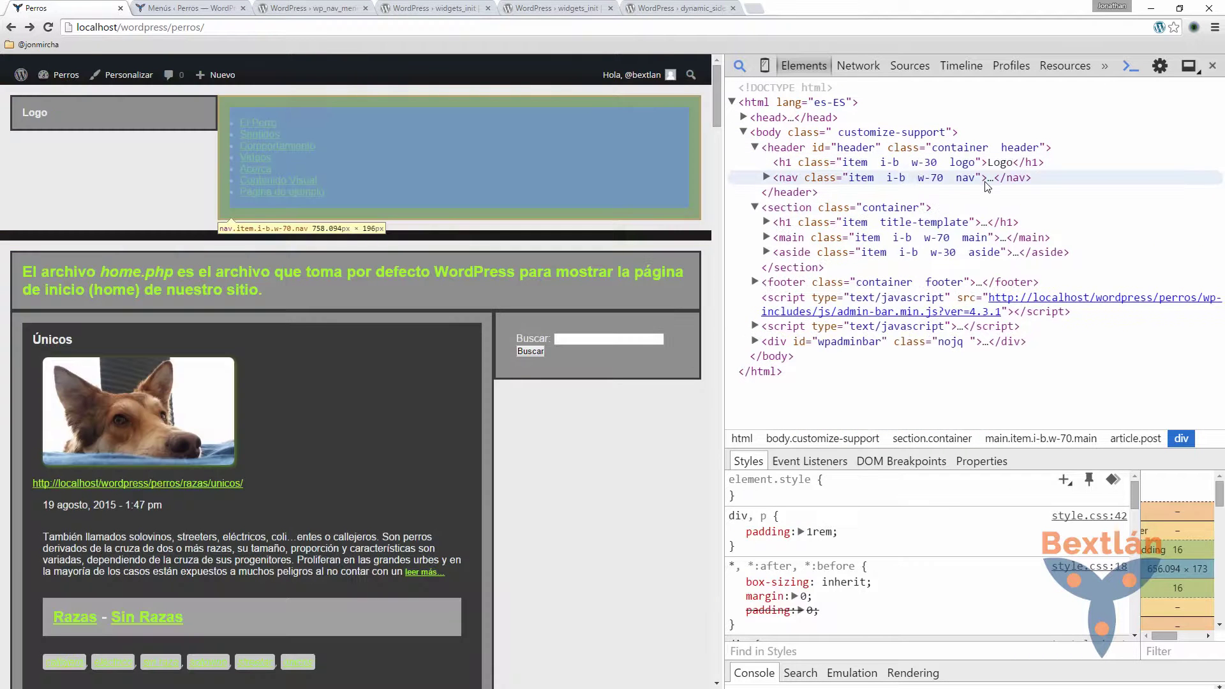
pyautogui.click(768, 178)
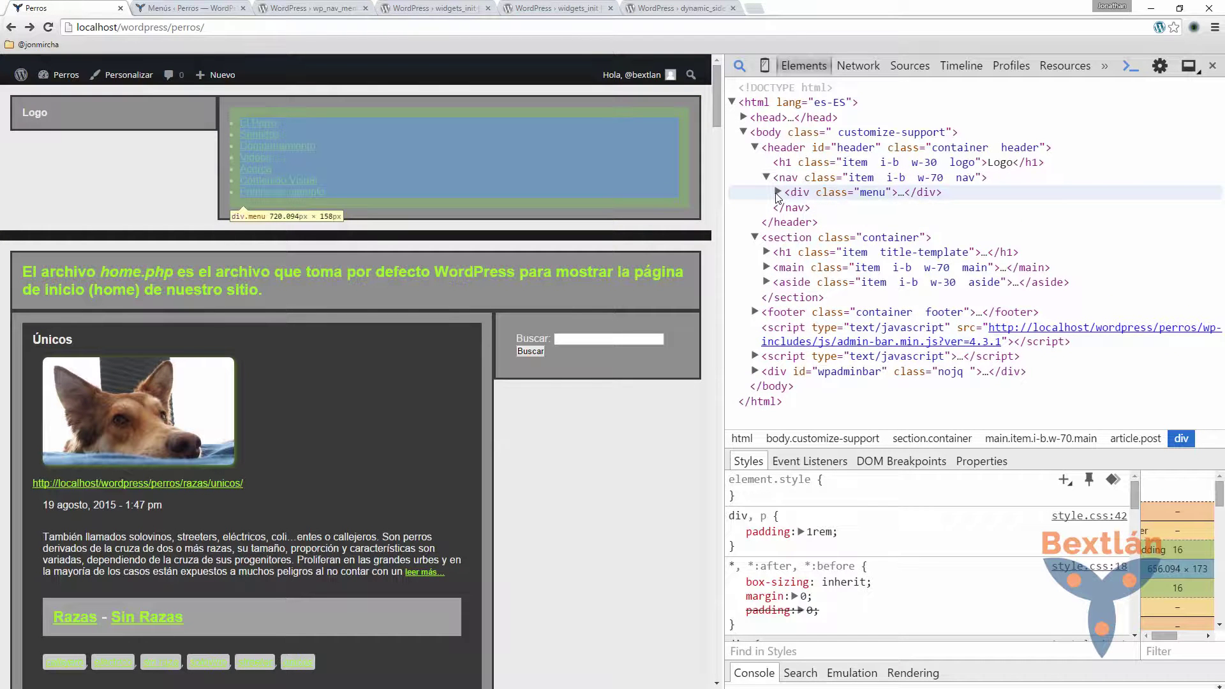
pyautogui.click(777, 192)
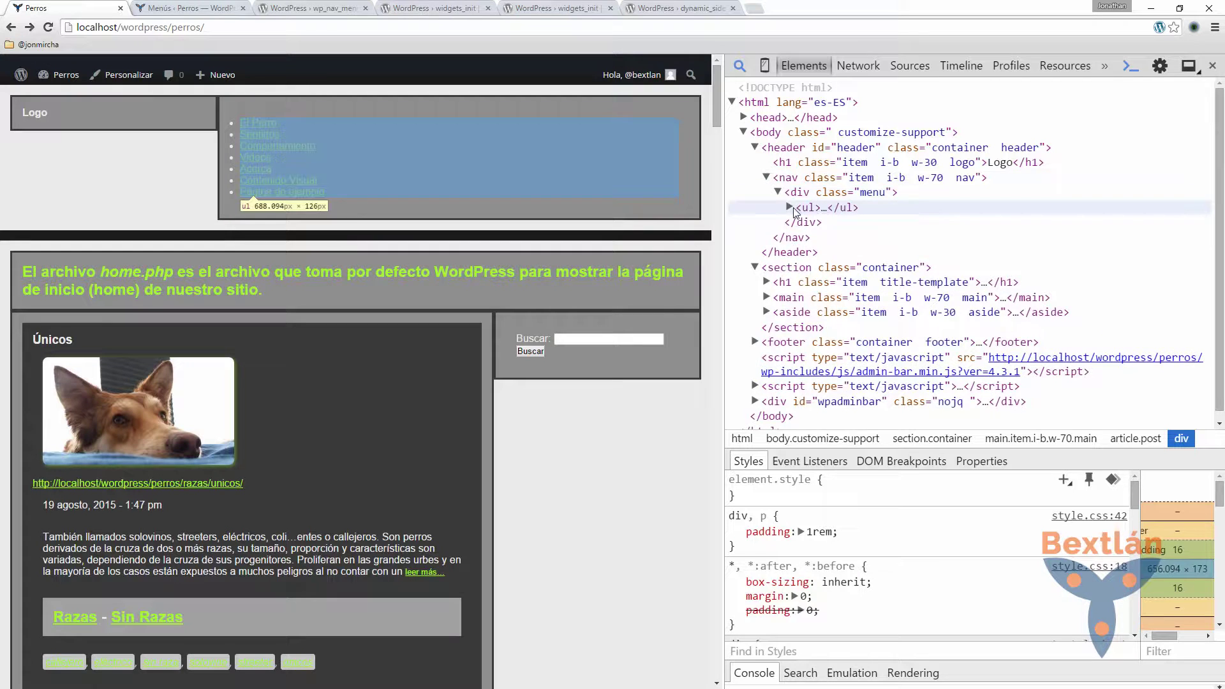
pyautogui.click(790, 208)
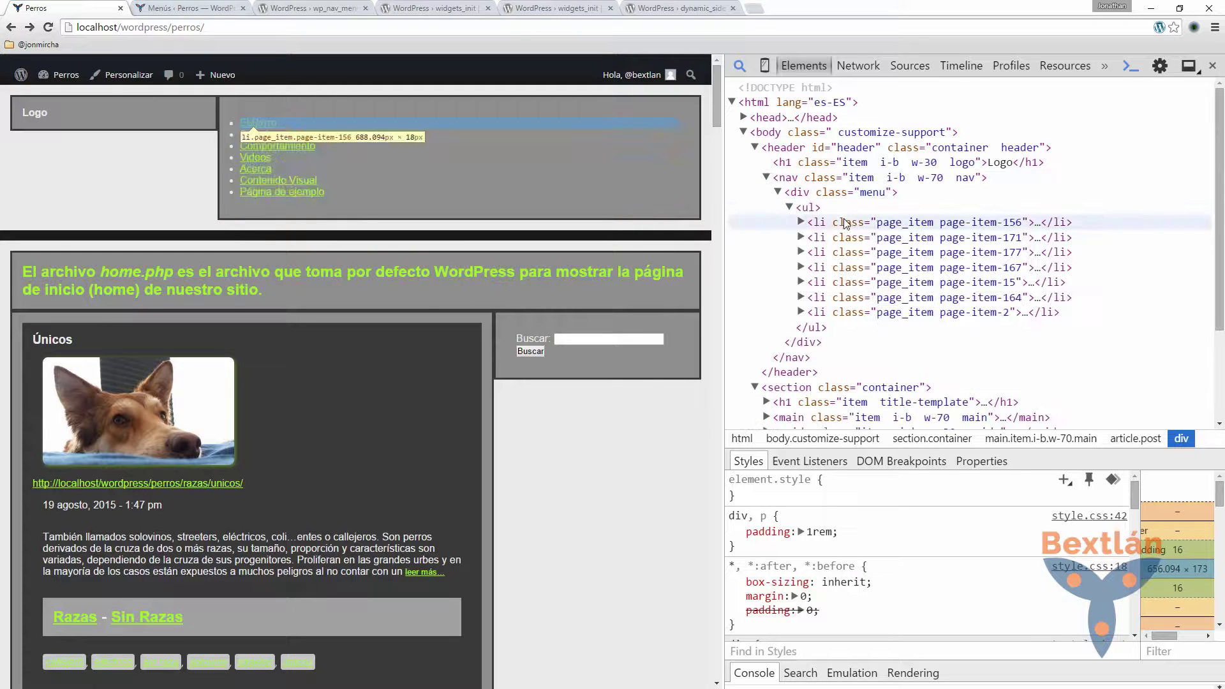
pyautogui.click(805, 222)
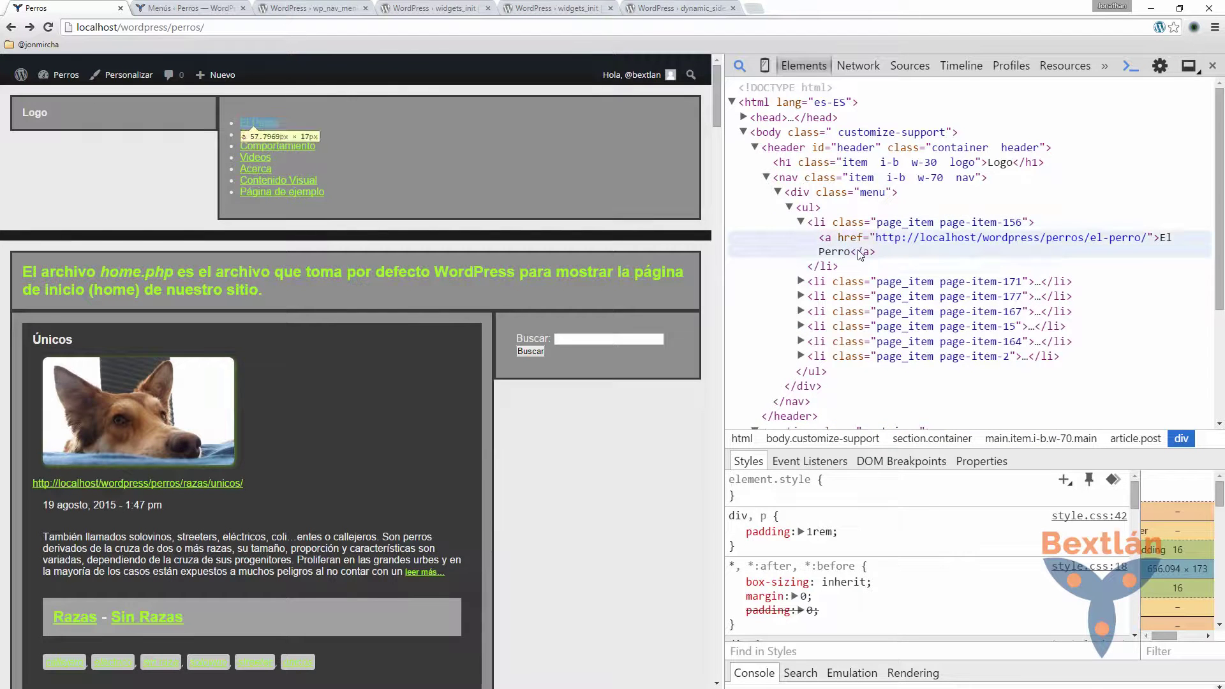
# - Inspect the El Perro link in the page's menu and the div with class "menu" that wraps the list
pyautogui.click(254, 127)
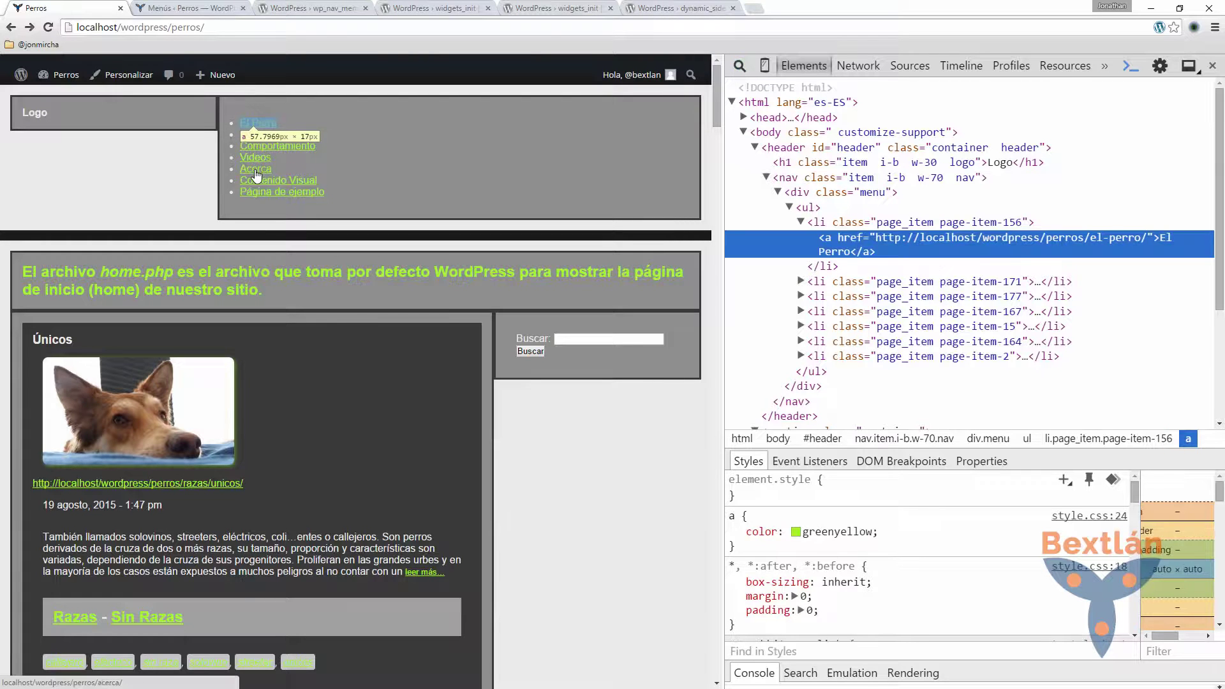
pyautogui.scroll(-20, 273, 316)
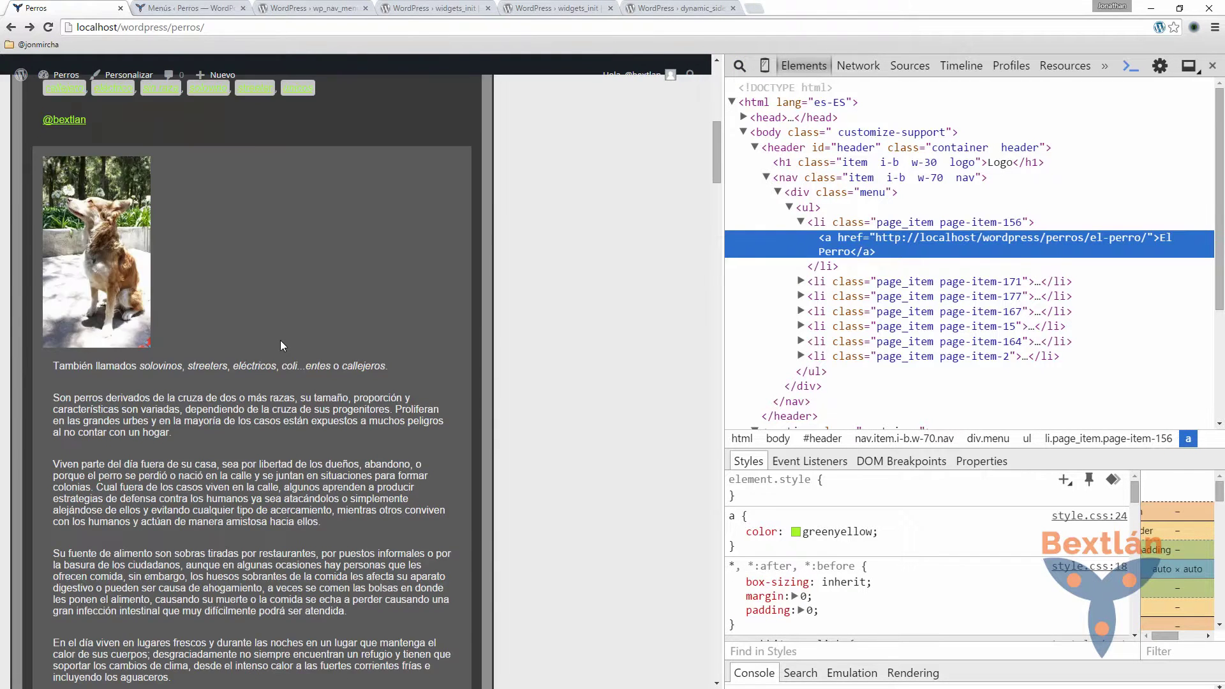
pyautogui.scroll(20, 287, 485)
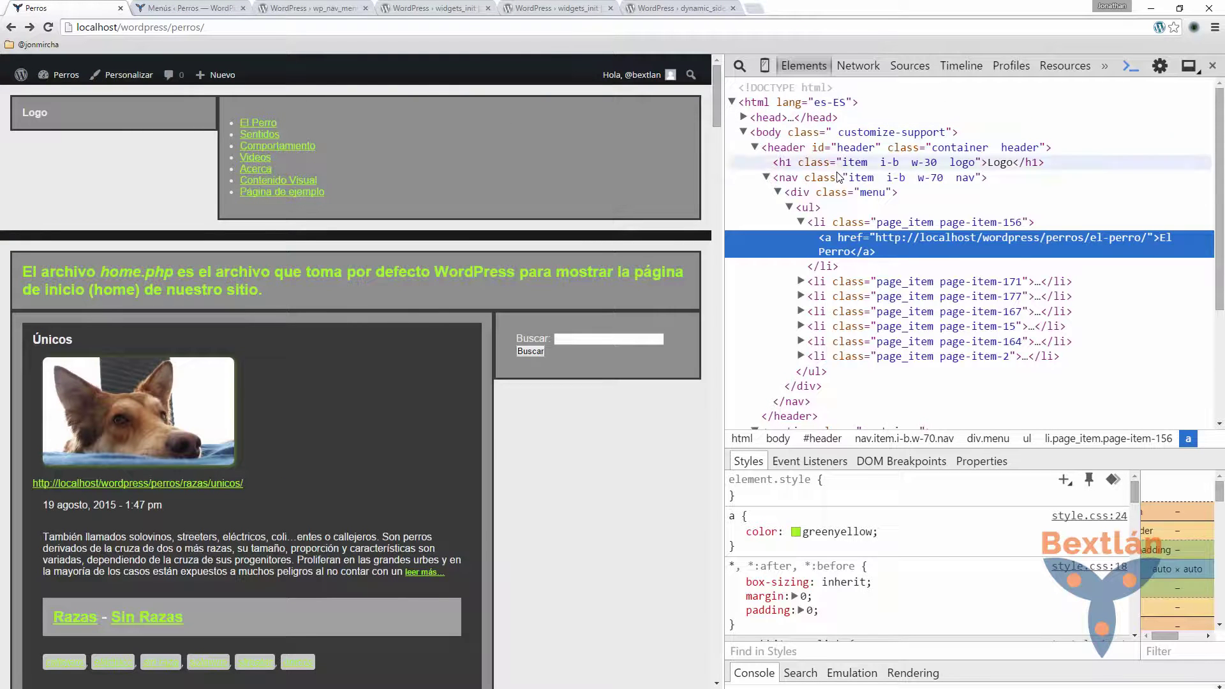
pyautogui.click(781, 192)
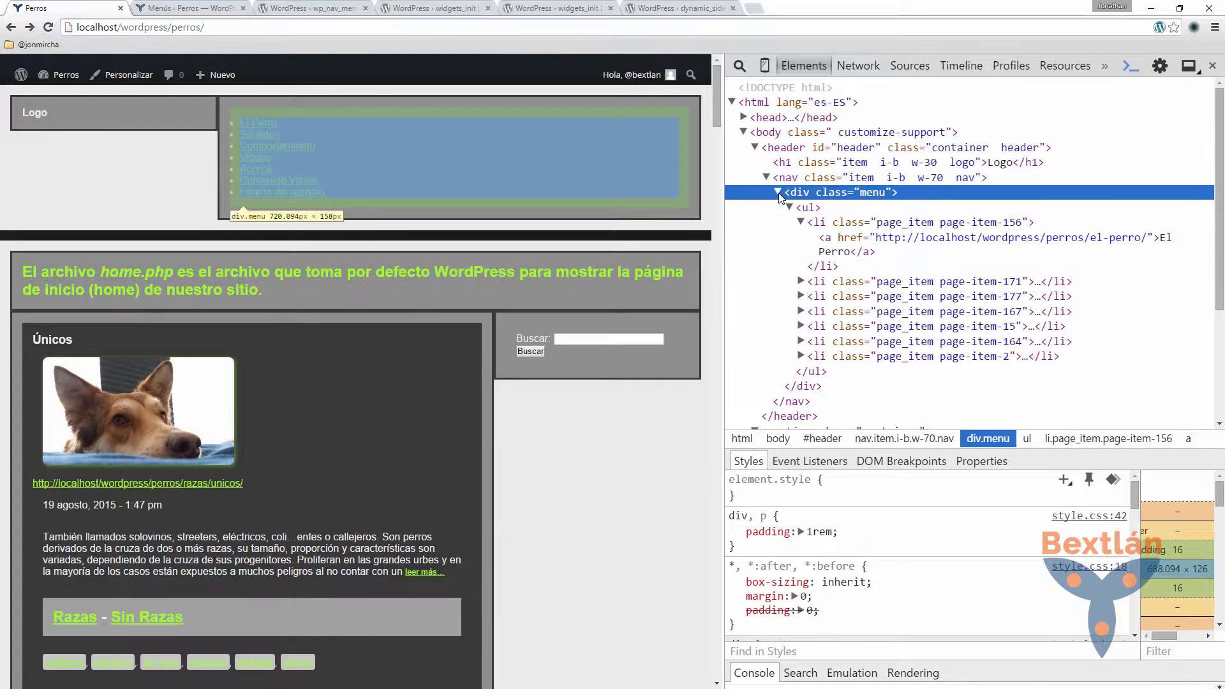
# - Collapse the menu div in the DOM tree, switch to header.php in Sublime Text and delete the closing nav tag
pyautogui.click(779, 193)
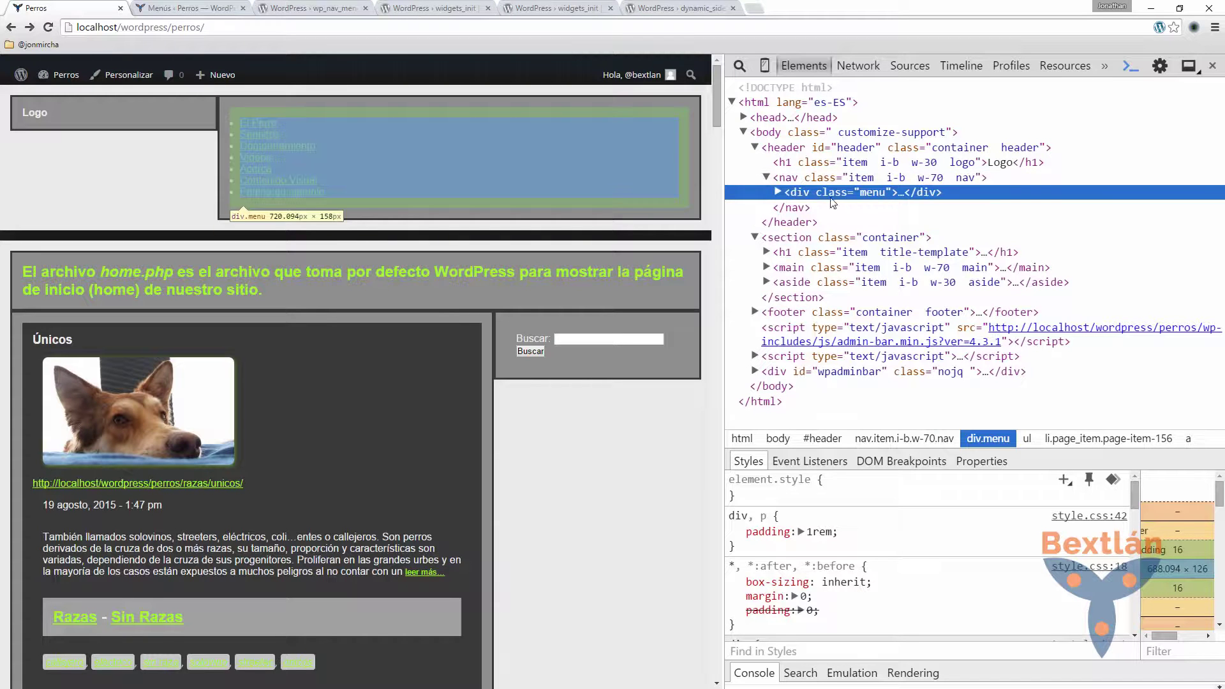
pyautogui.hotkey('alt', 'Tab')
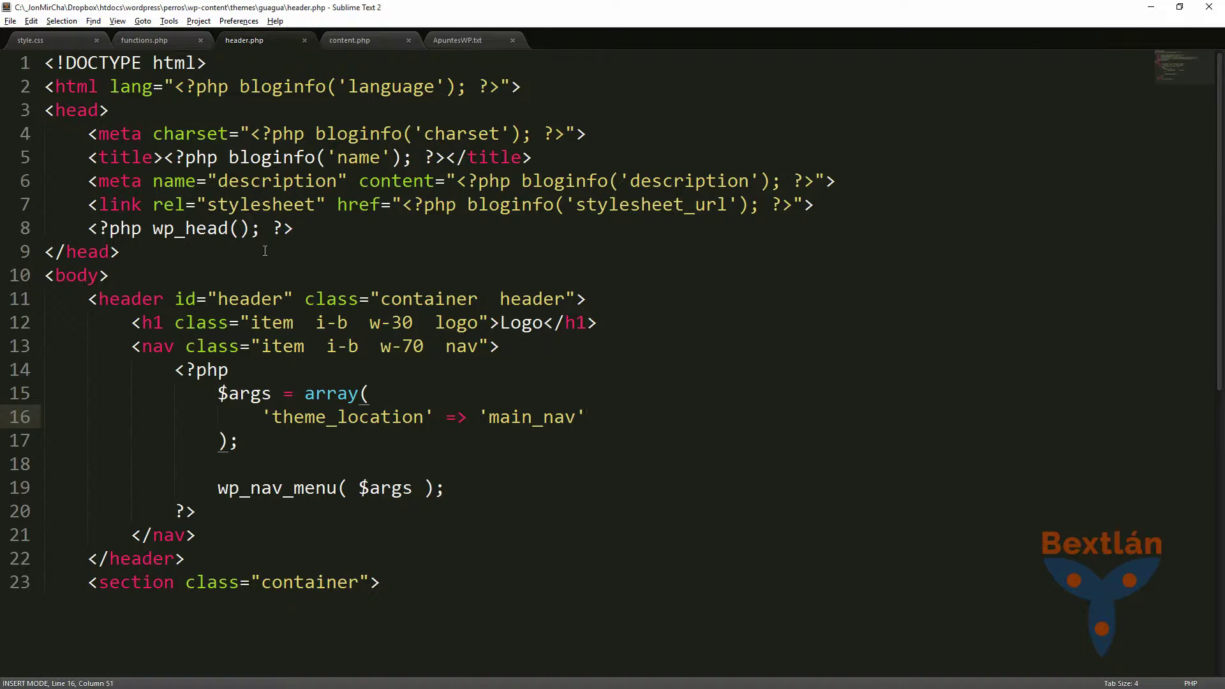
pyautogui.click(228, 536)
pyautogui.hotkey('shift', 'Home')
pyautogui.press('BackSpace')
pyautogui.press('BackSpace')
# - Add a 'container' argument with the value 'nav' after 'theme_location' in the $args array
pyautogui.press('Up')
pyautogui.press('Up')
pyautogui.press('Up')
pyautogui.press('Up')
pyautogui.press('Up')
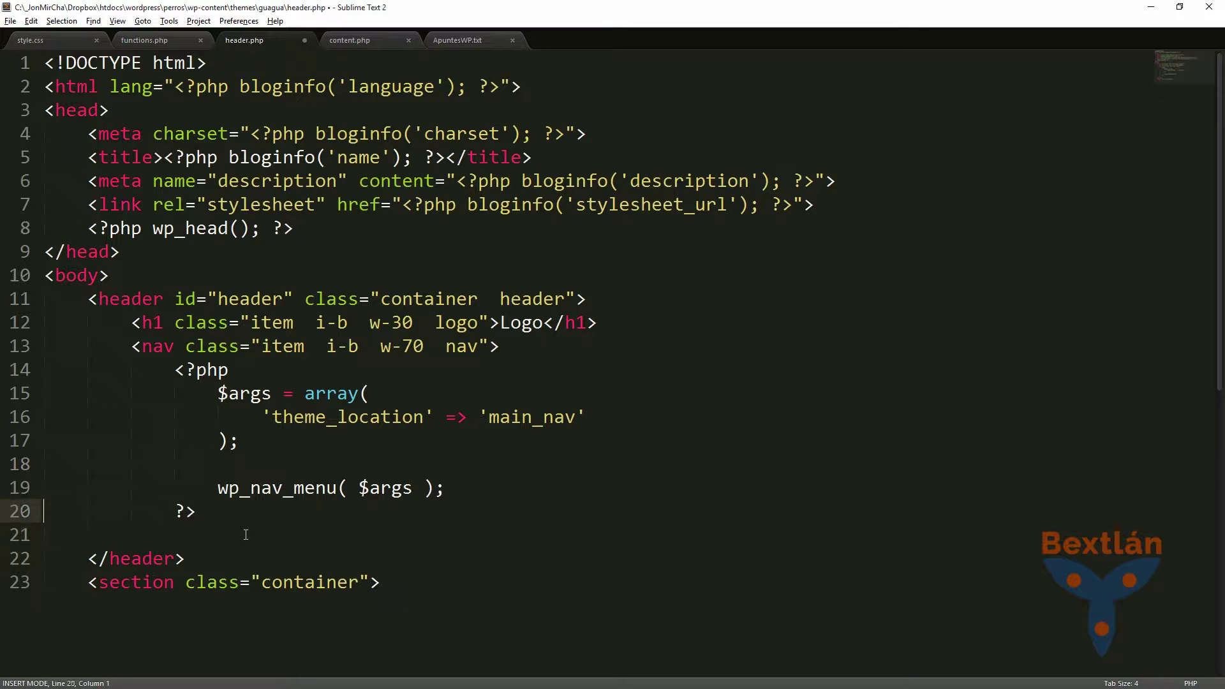
pyautogui.press('End')
pyautogui.write(',')
pyautogui.press('Return')
pyautogui.write("'container")
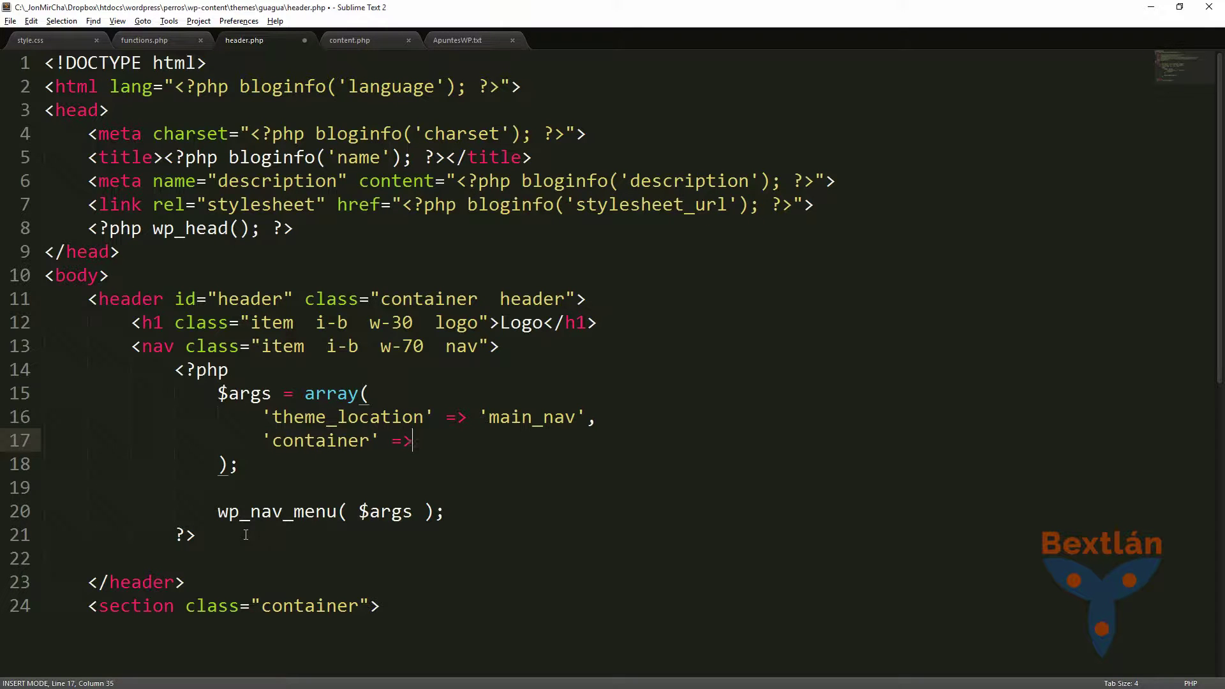
pyautogui.write("' => 'nav',")
pyautogui.press('Return')
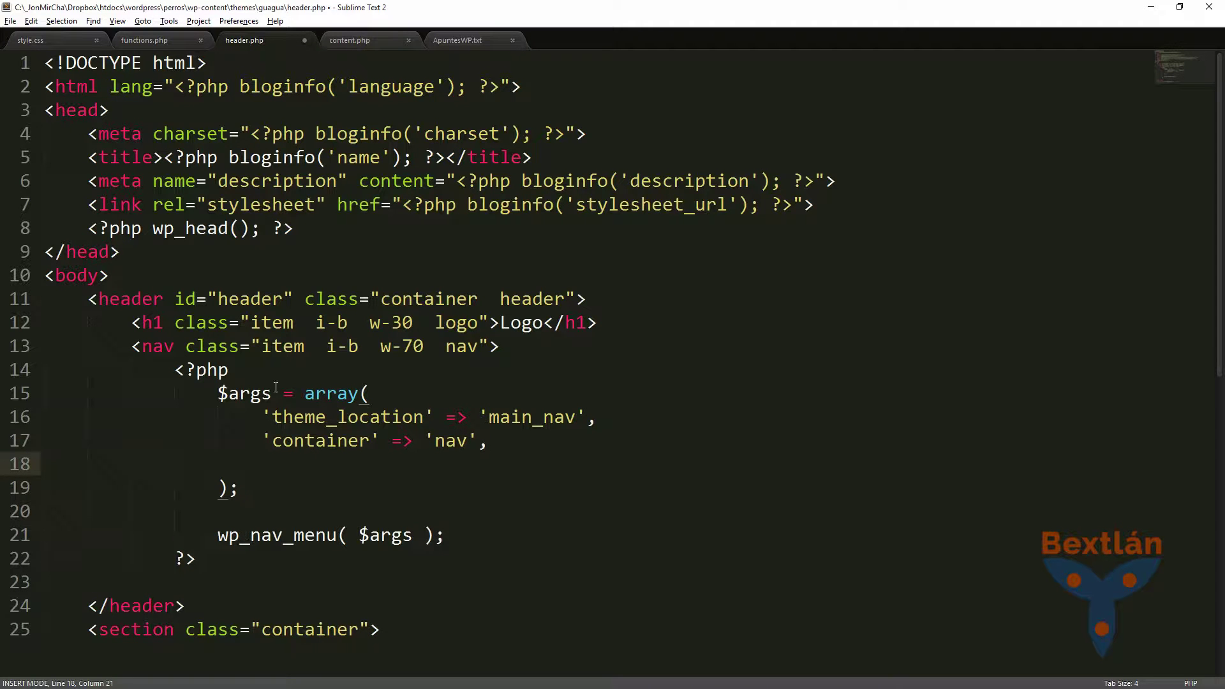
# - Add a 'container_class' argument to $args and move the opening nav tag's classes 'item i-b w-70 nav' into its value
pyautogui.moveTo(262, 350); pyautogui.dragTo(478, 349)
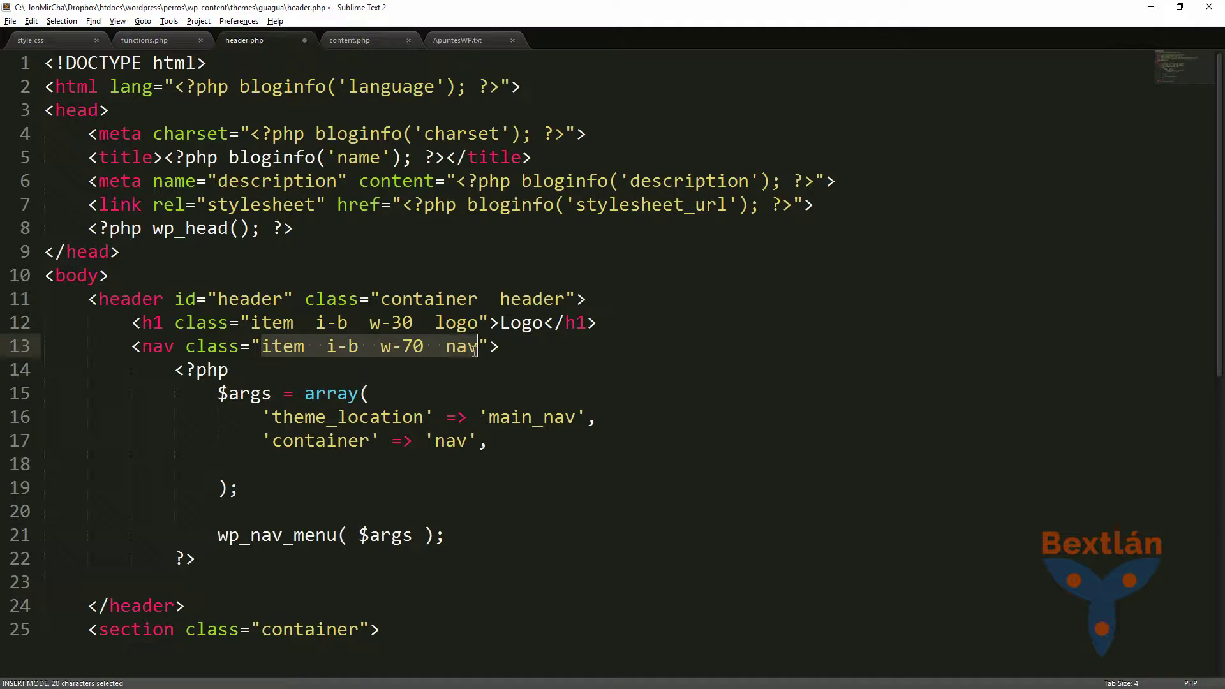
pyautogui.click(296, 471)
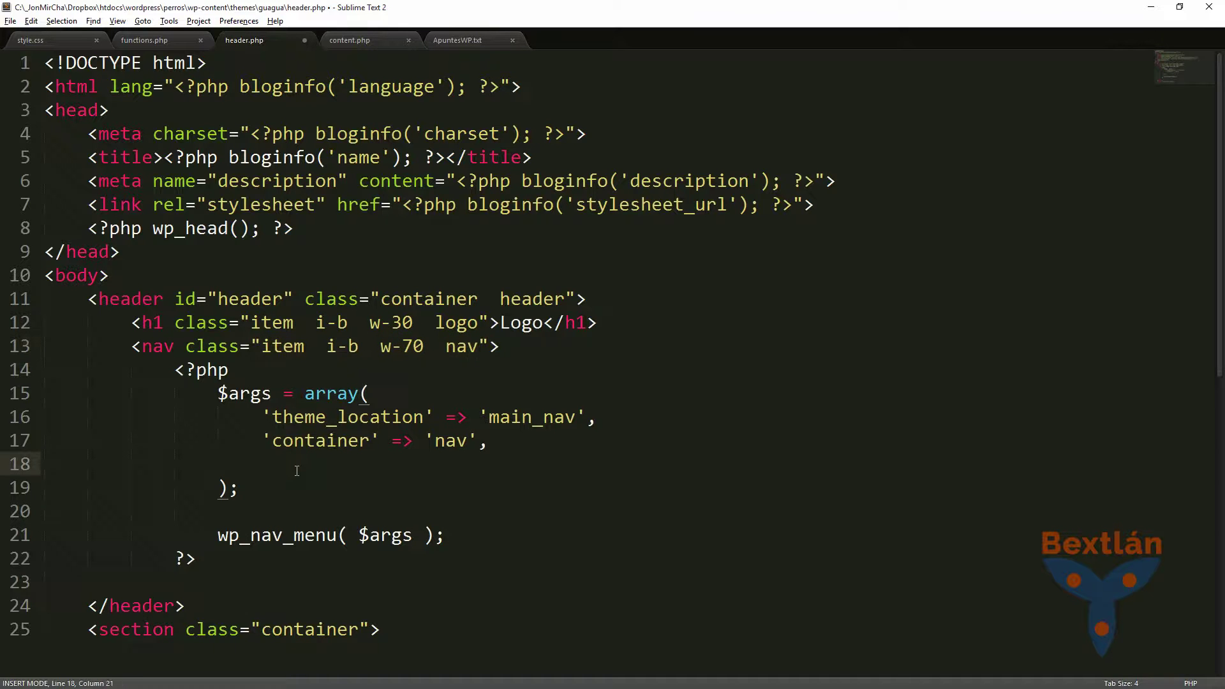
pyautogui.write("'container")
pyautogui.write("class' =>")
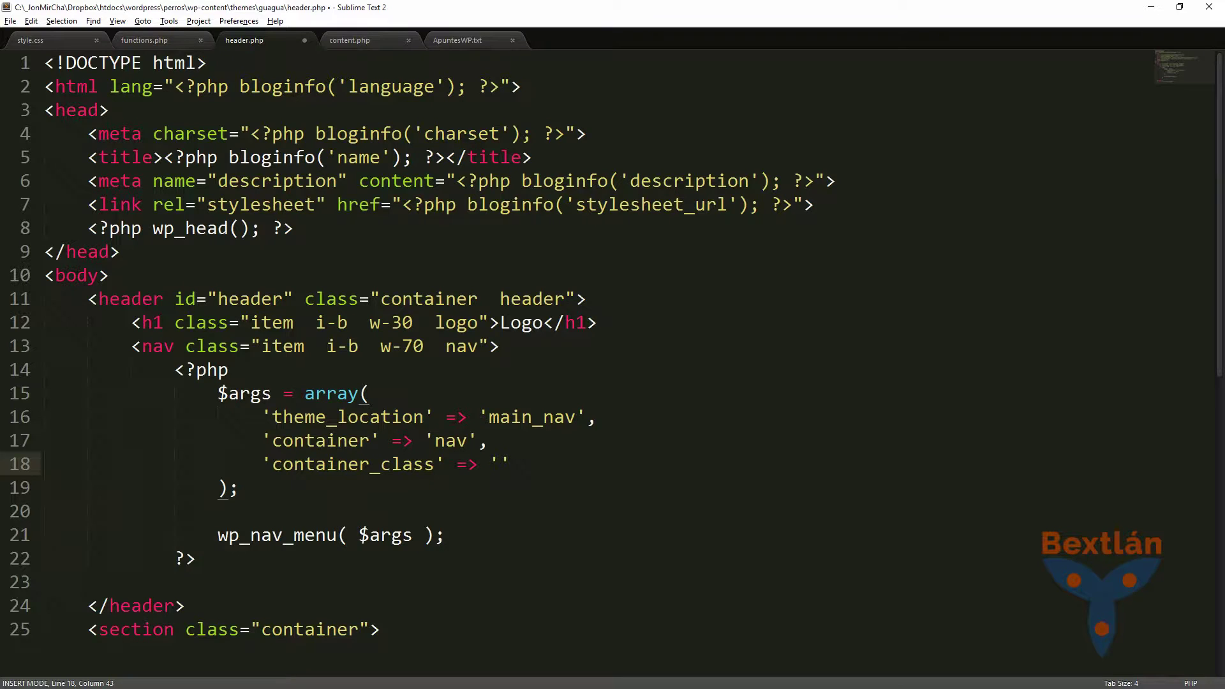
pyautogui.moveTo(264, 347); pyautogui.dragTo(486, 347)
pyautogui.hotkey('ctrl', 'x')
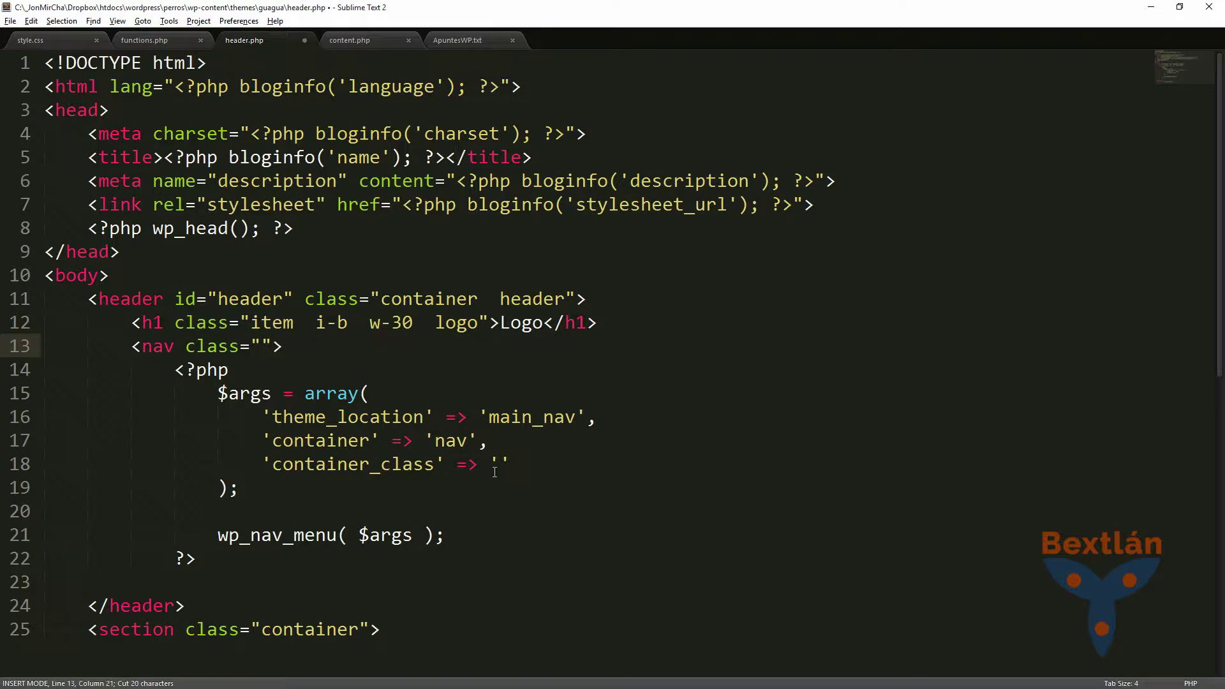
pyautogui.click(503, 465)
pyautogui.hotkey('ctrl', 'v')
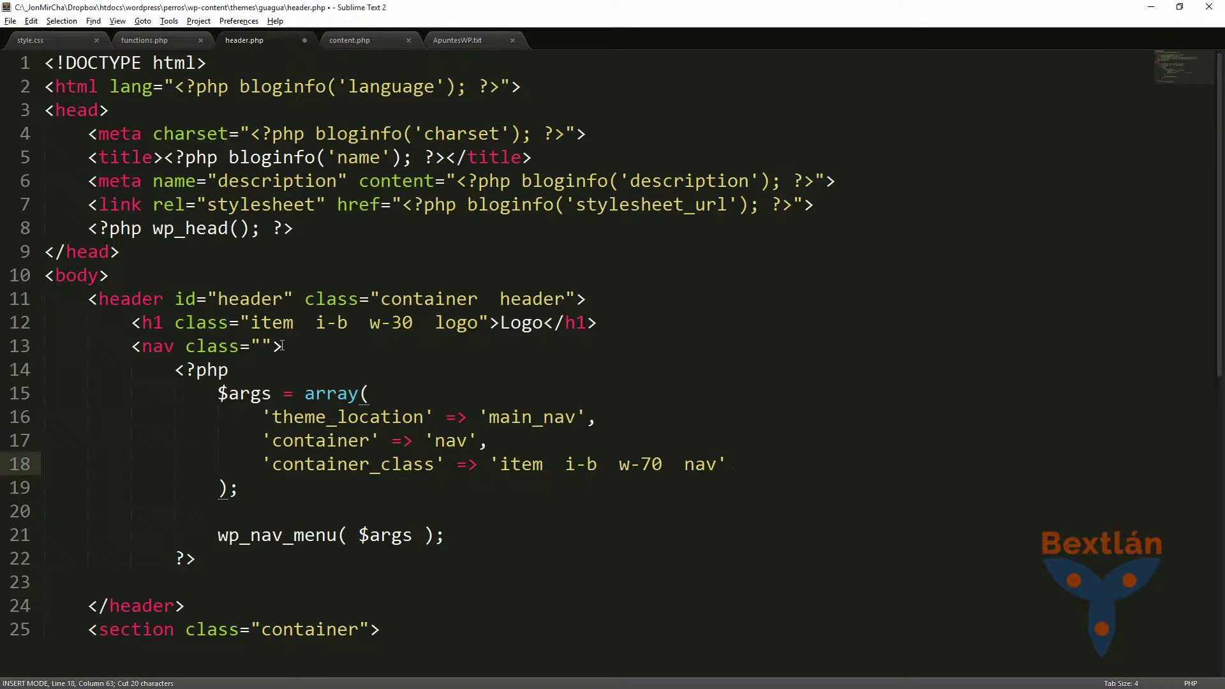
# - Delete the now classless opening nav tag and its line above the PHP block
pyautogui.click(318, 352)
pyautogui.hotkey('shift', 'Home')
pyautogui.press('BackSpace')
pyautogui.press('BackSpace')
pyautogui.press('BackSpace')
pyautogui.press('BackSpace')
pyautogui.press('Down')
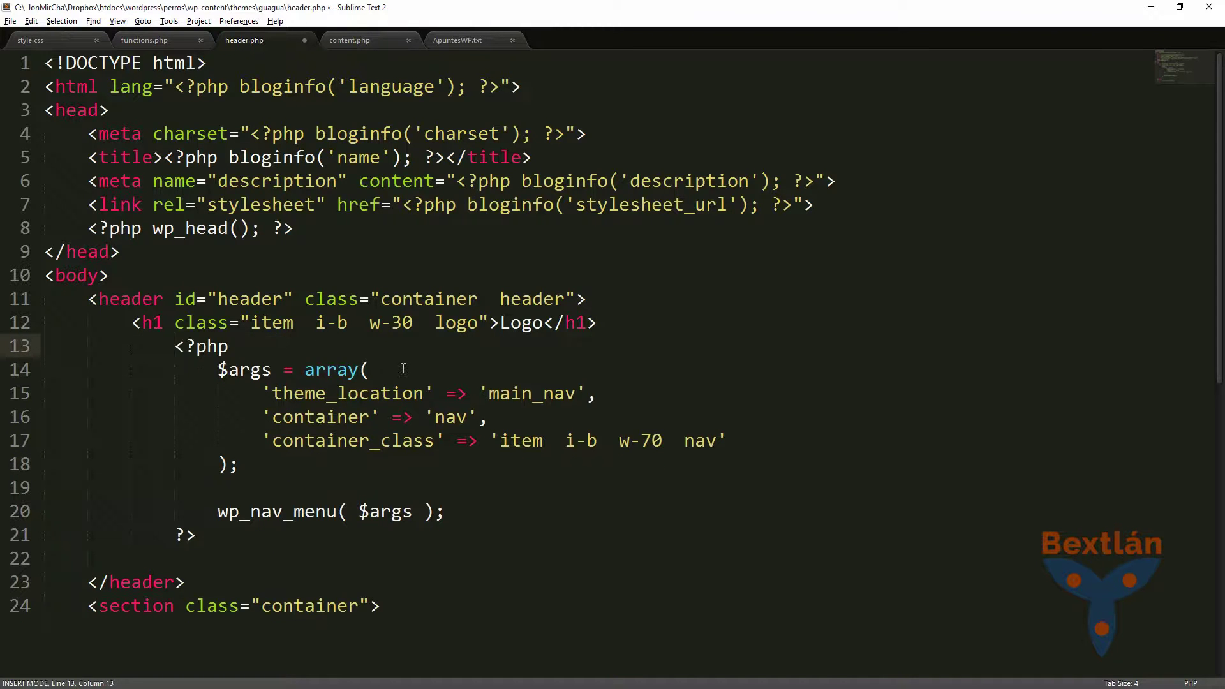
# - Outdent the menu's PHP block by one level and remove the blank line above the closing header tag
pyautogui.press('BackSpace')
pyautogui.press('Down')
pyautogui.press('Delete')
pyautogui.press('Down')
pyautogui.press('Delete')
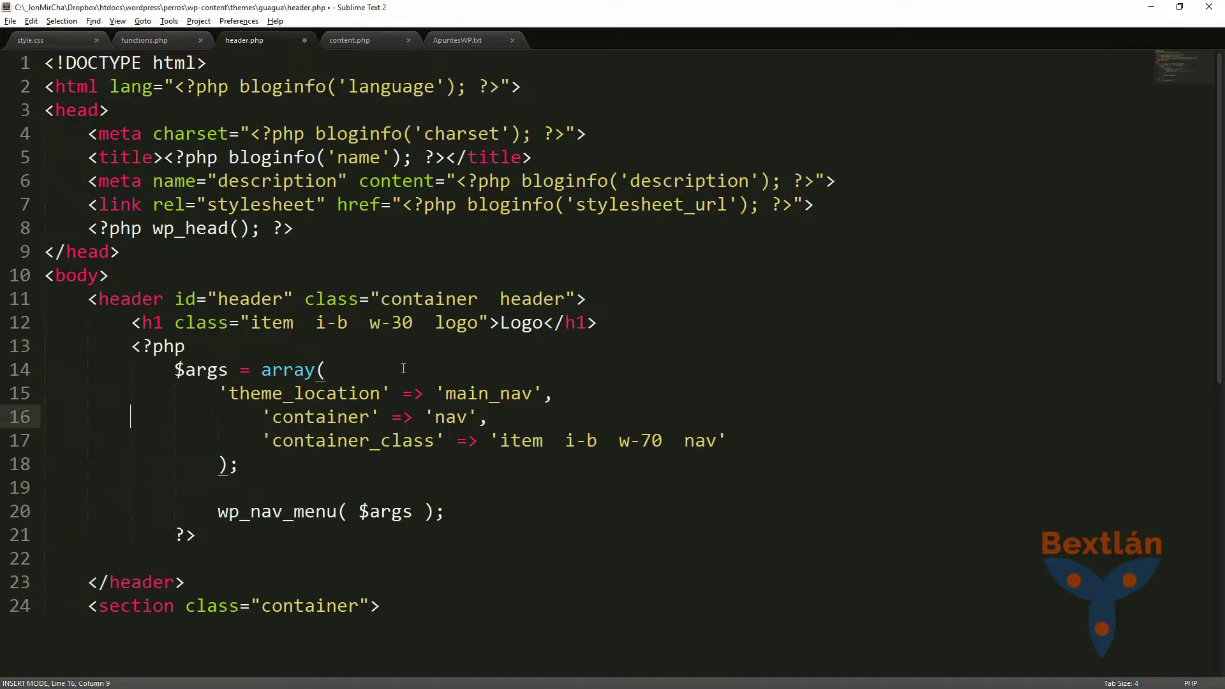
pyautogui.press('Down')
pyautogui.press('Delete')
pyautogui.press('Down')
pyautogui.press('Delete')
pyautogui.press('Down')
pyautogui.press('Delete')
pyautogui.press('Down')
pyautogui.press('Down')
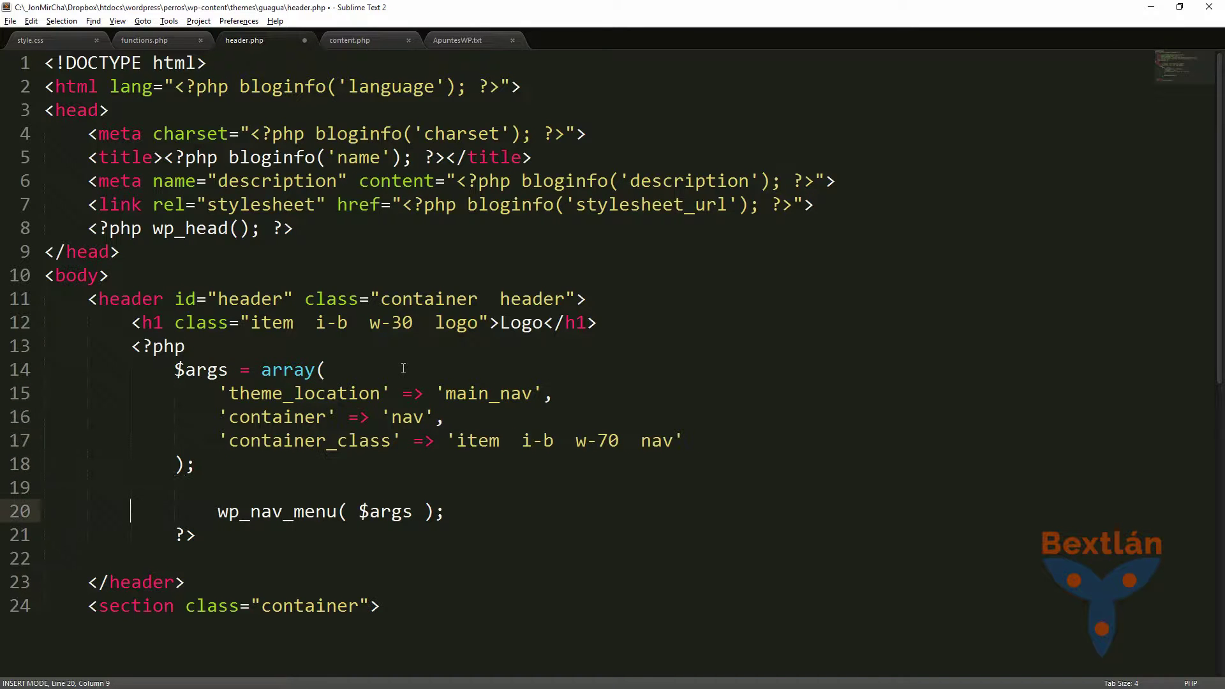
pyautogui.press('Delete')
pyautogui.press('Down')
pyautogui.press('Delete')
pyautogui.press('Down')
pyautogui.press('BackSpace')
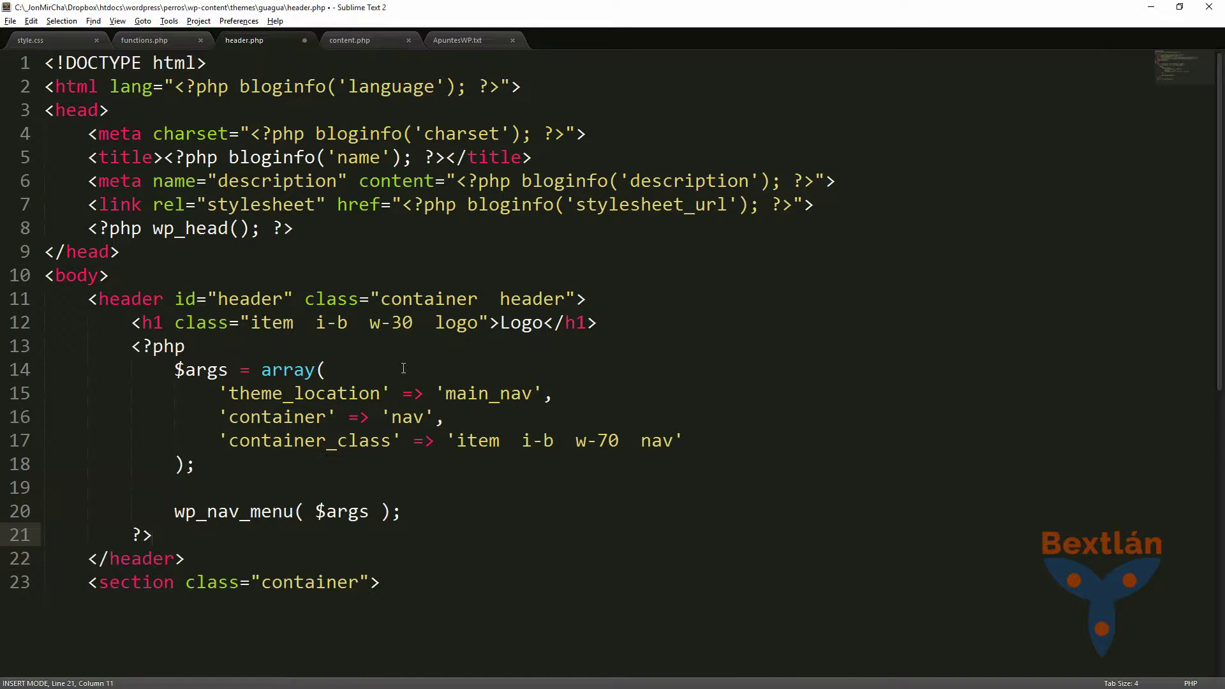
# - Reload the Perros home page in the browser and inspect the header's h1 and menu div in the DOM tree
pyautogui.hotkey('alt', 'Tab')
pyautogui.press('F5')
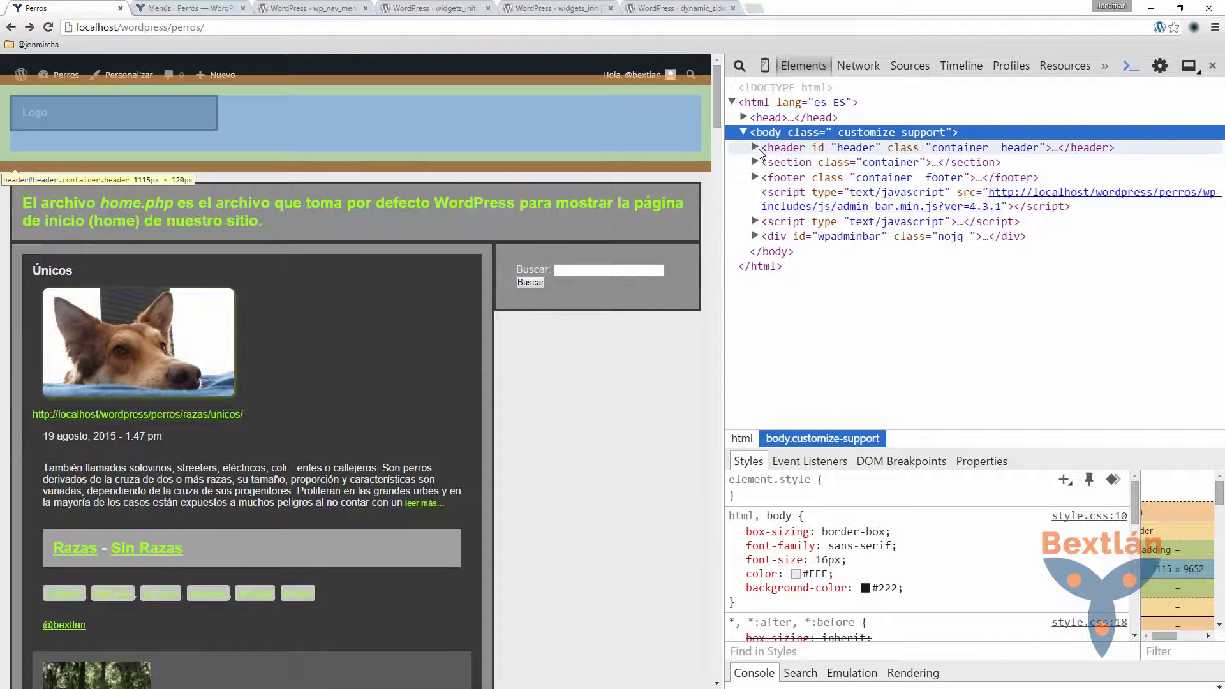
pyautogui.click(757, 148)
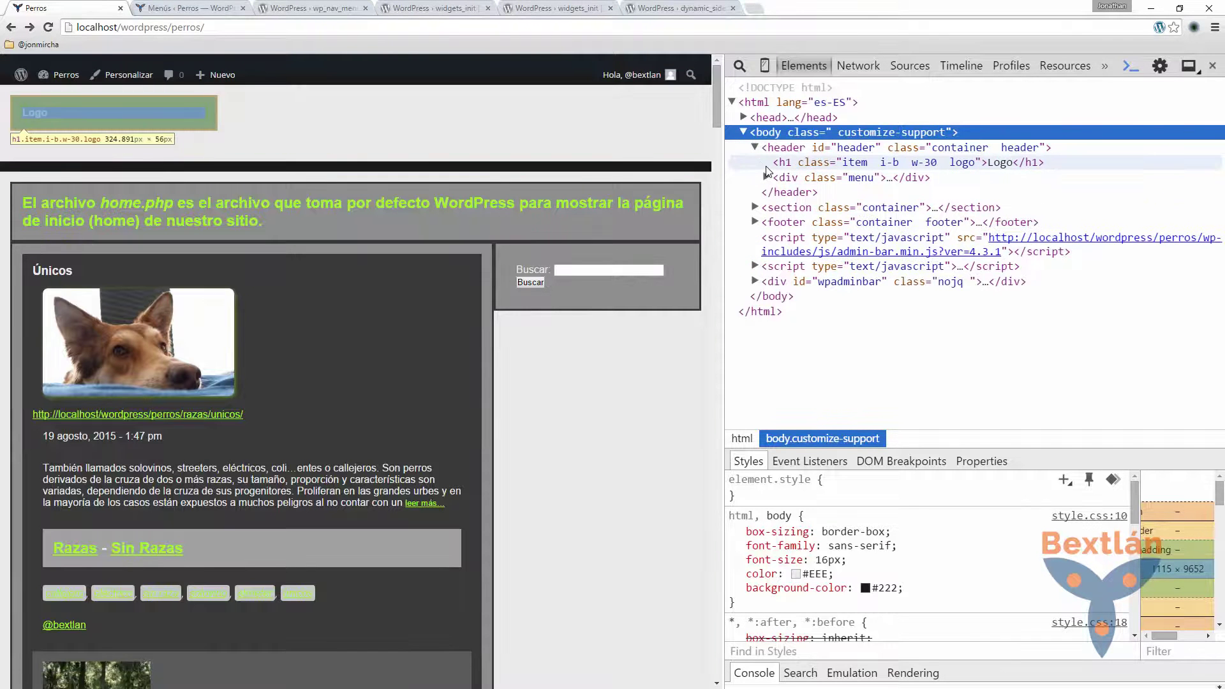
pyautogui.click(788, 164)
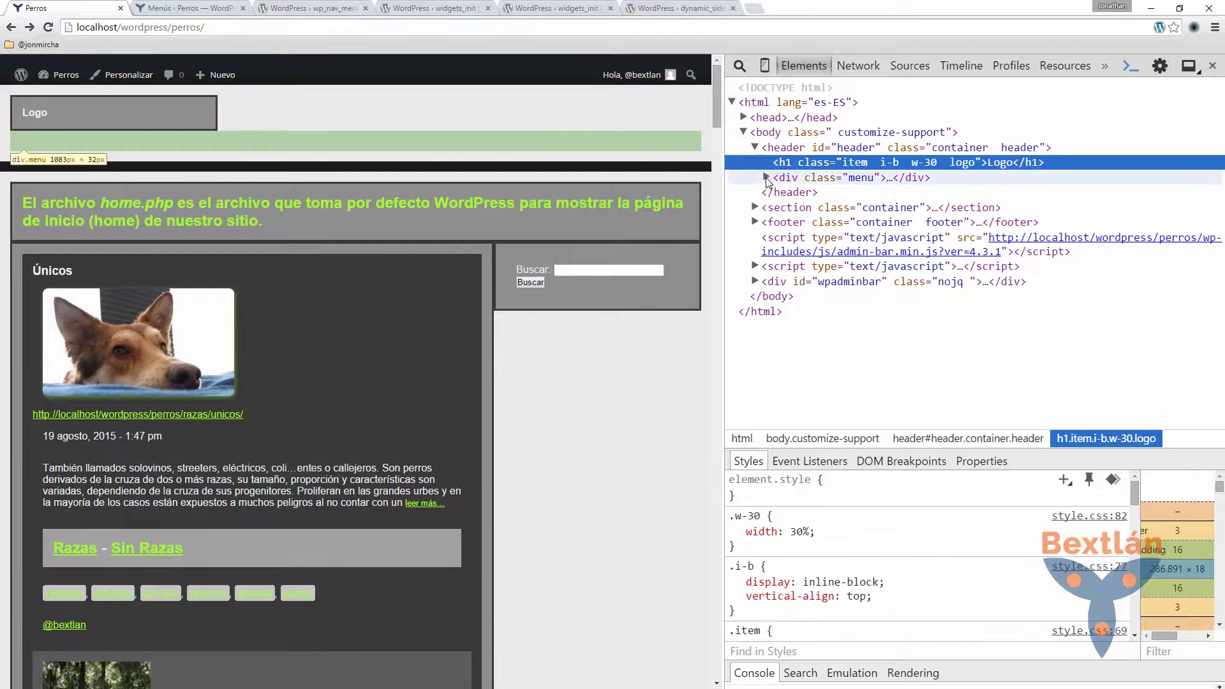
pyautogui.click(767, 178)
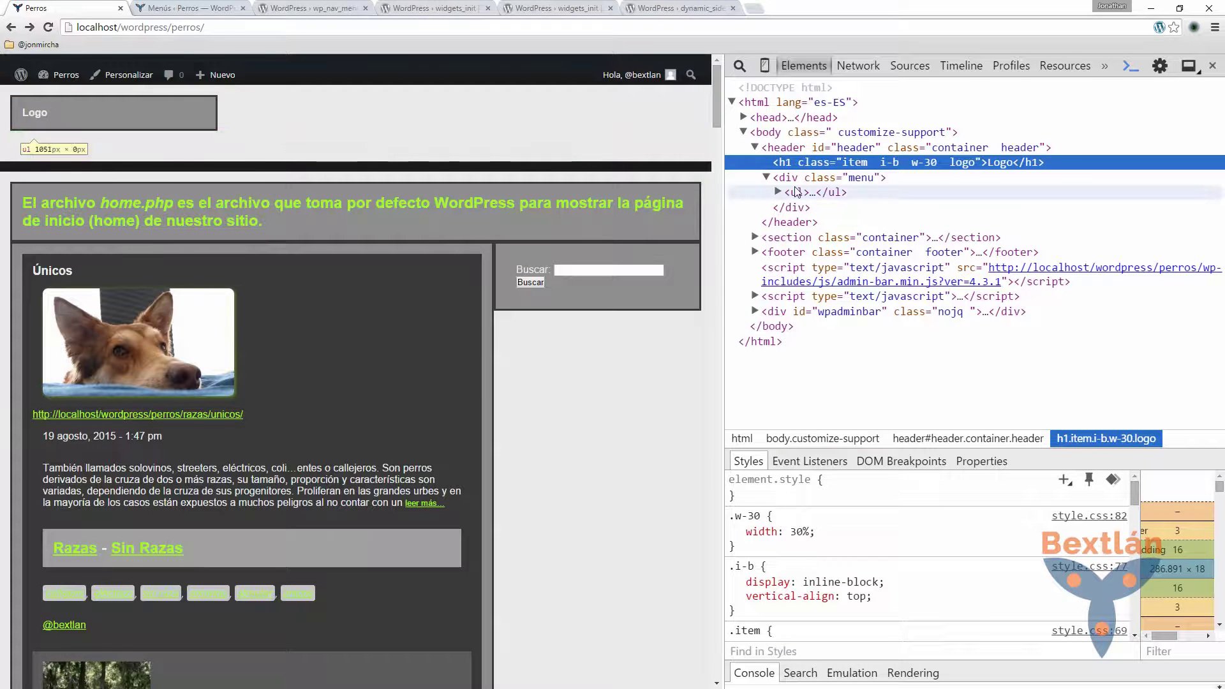
# - Back in header.php, reduce the double spaces between the 'container_class' names to single spaces, giving 'item i-b w-70 nav'
pyautogui.hotkey('alt', 'Tab')
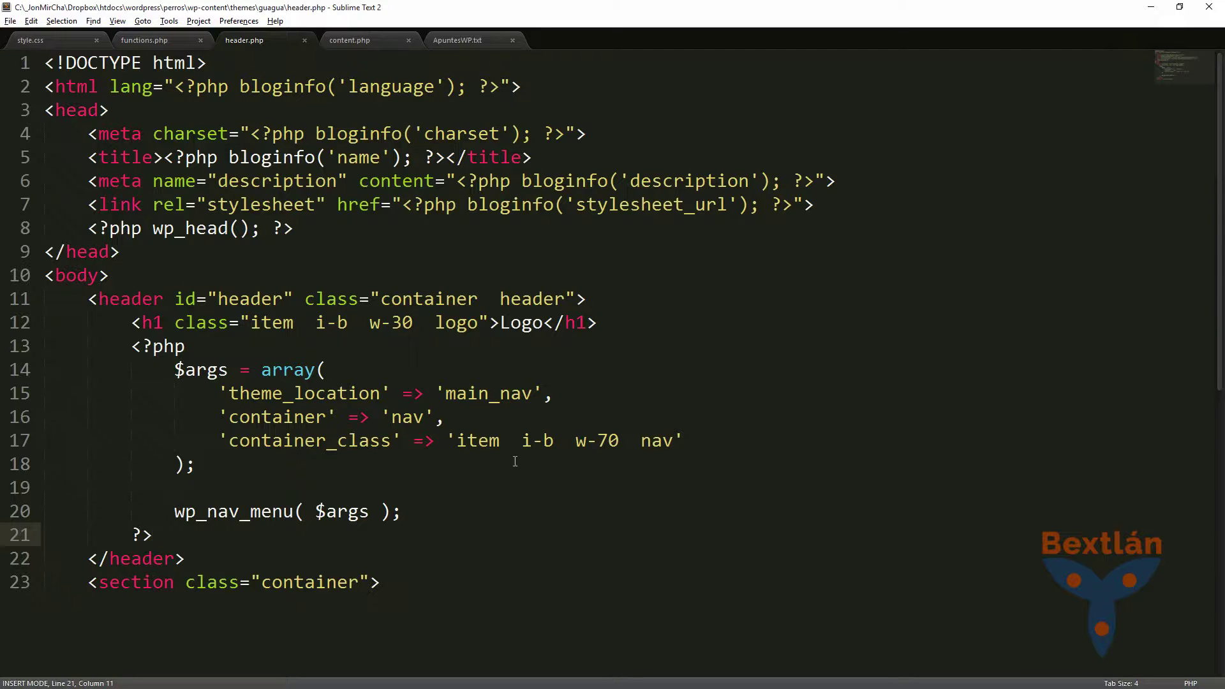
pyautogui.moveTo(457, 441); pyautogui.dragTo(555, 440)
pyautogui.press('Left')
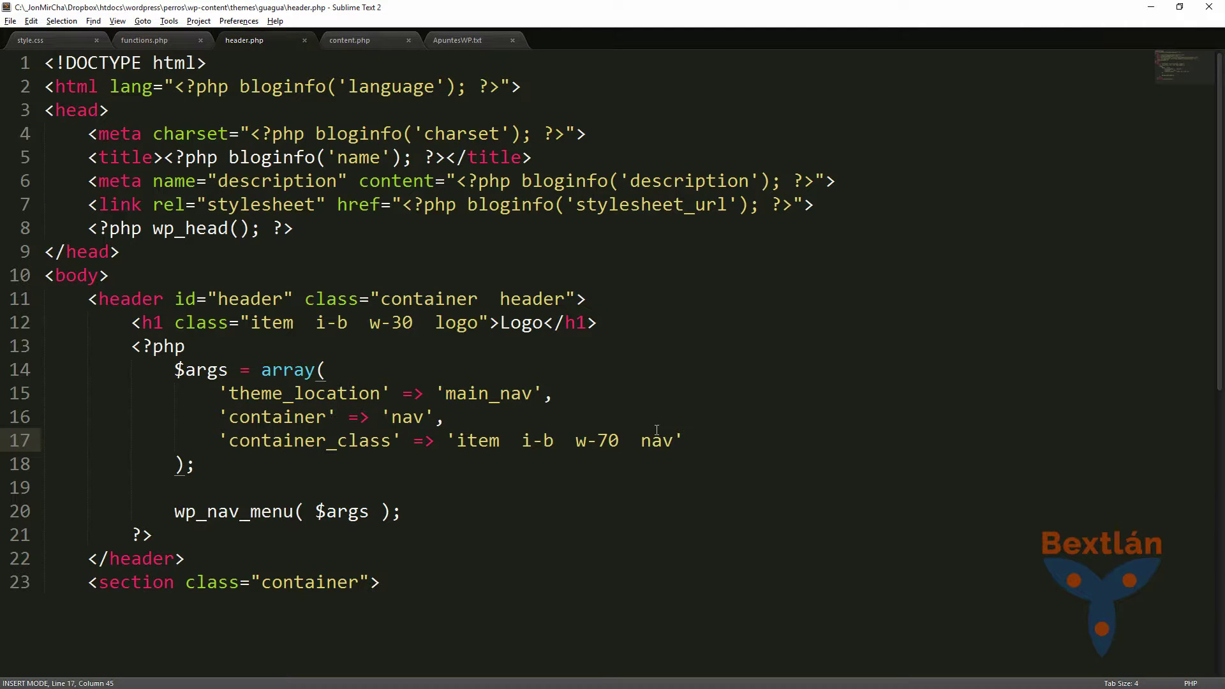
pyautogui.press('BackSpace')
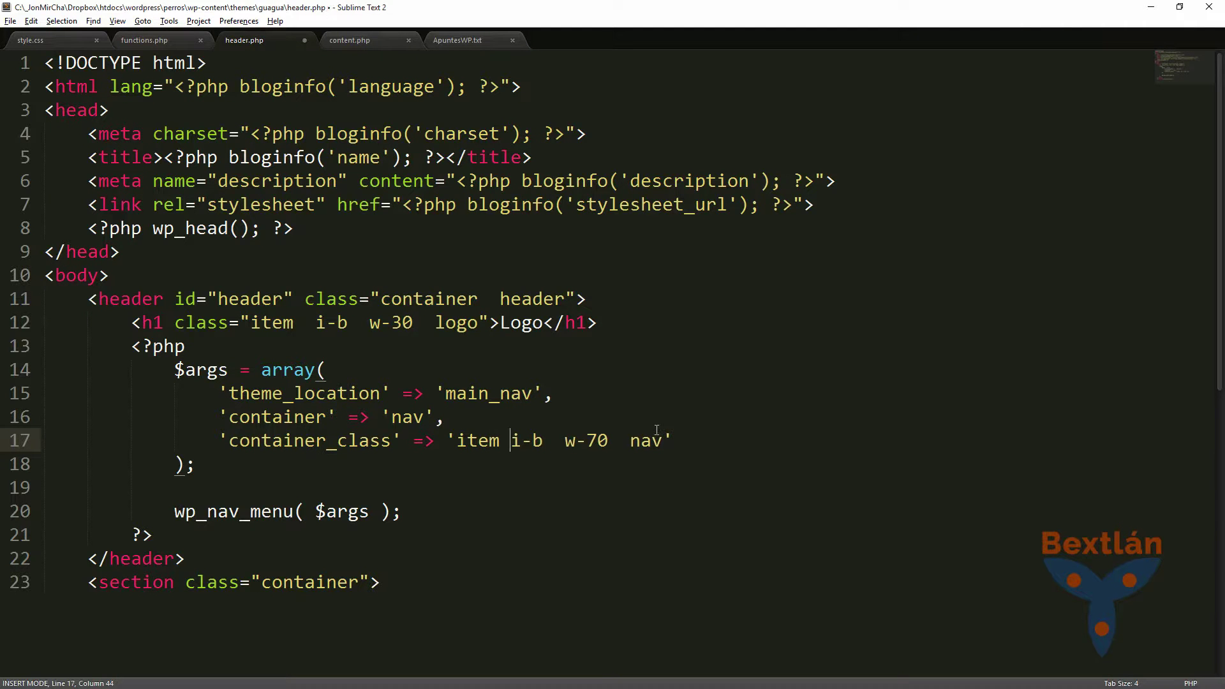
pyautogui.press('Right')
pyautogui.press('Right')
pyautogui.press('Right')
pyautogui.press('Delete')
pyautogui.press('Right')
pyautogui.press('Right')
pyautogui.press('Right')
pyautogui.press('Right')
pyautogui.press('Right')
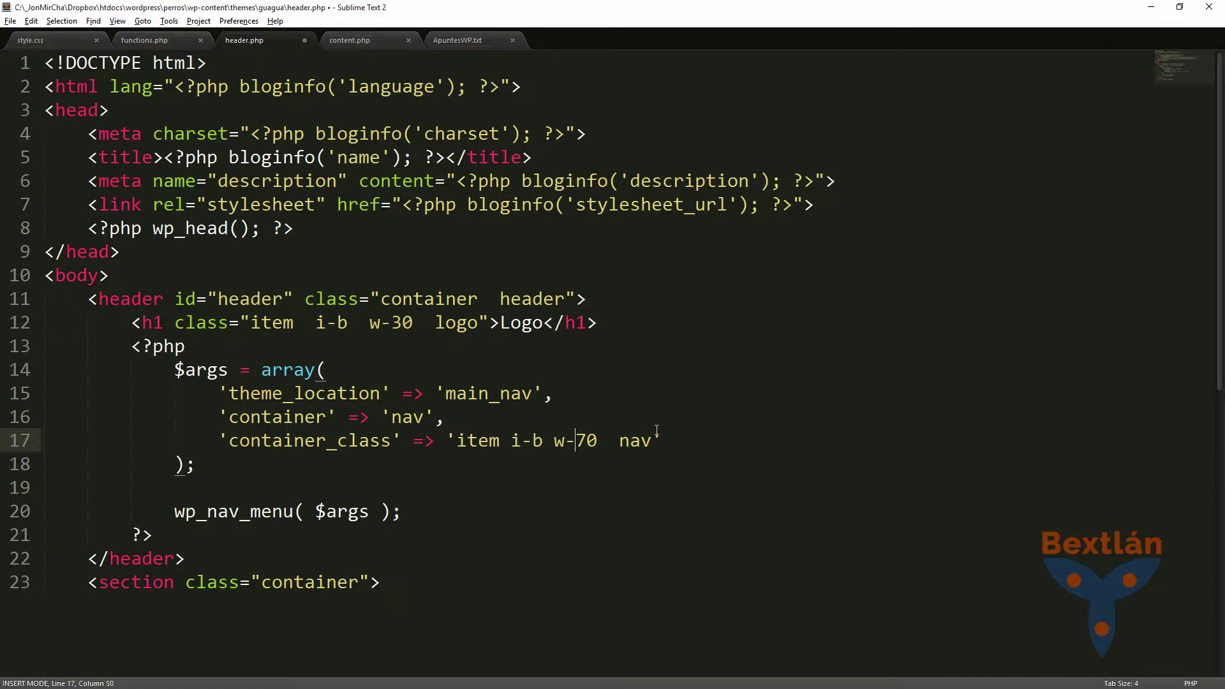
pyautogui.press('Delete')
pyautogui.press('End')
# - Reload the Perros page in the browser again and expand the div with class "menu" inside the header
pyautogui.hotkey('alt', 'Tab')
pyautogui.press('F5')
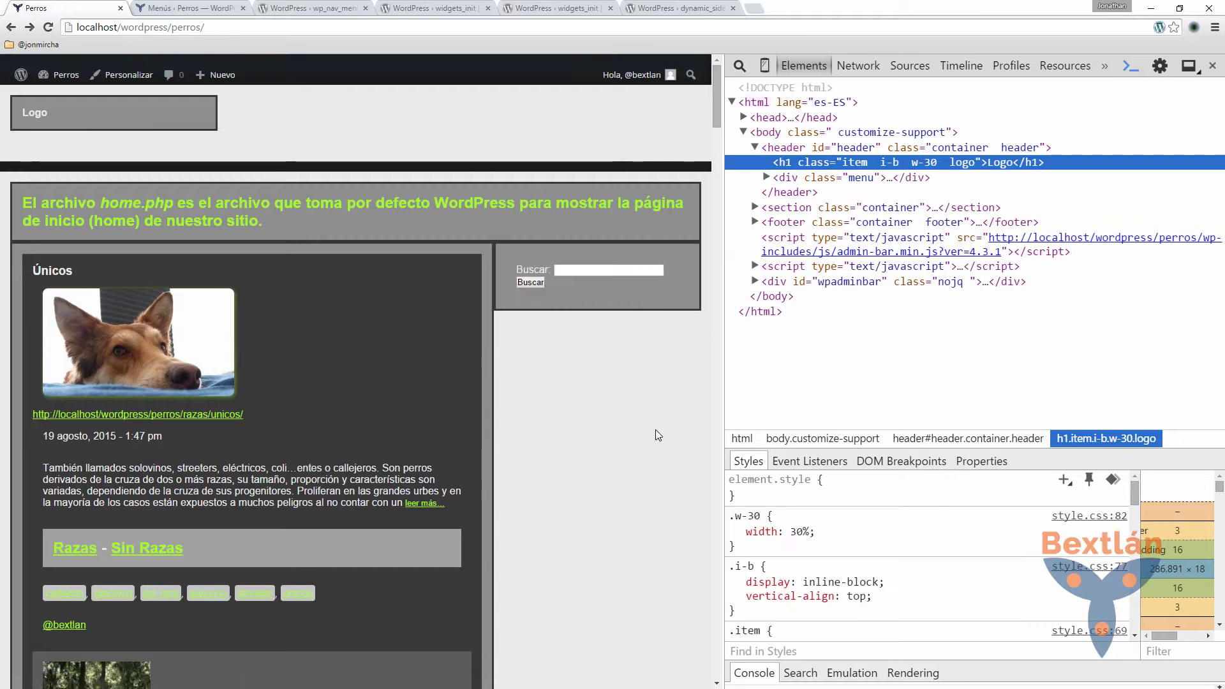
pyautogui.click(766, 178)
pyautogui.hotkey('alt', 'Tab')
pyautogui.hotkey('alt', 'Tab')
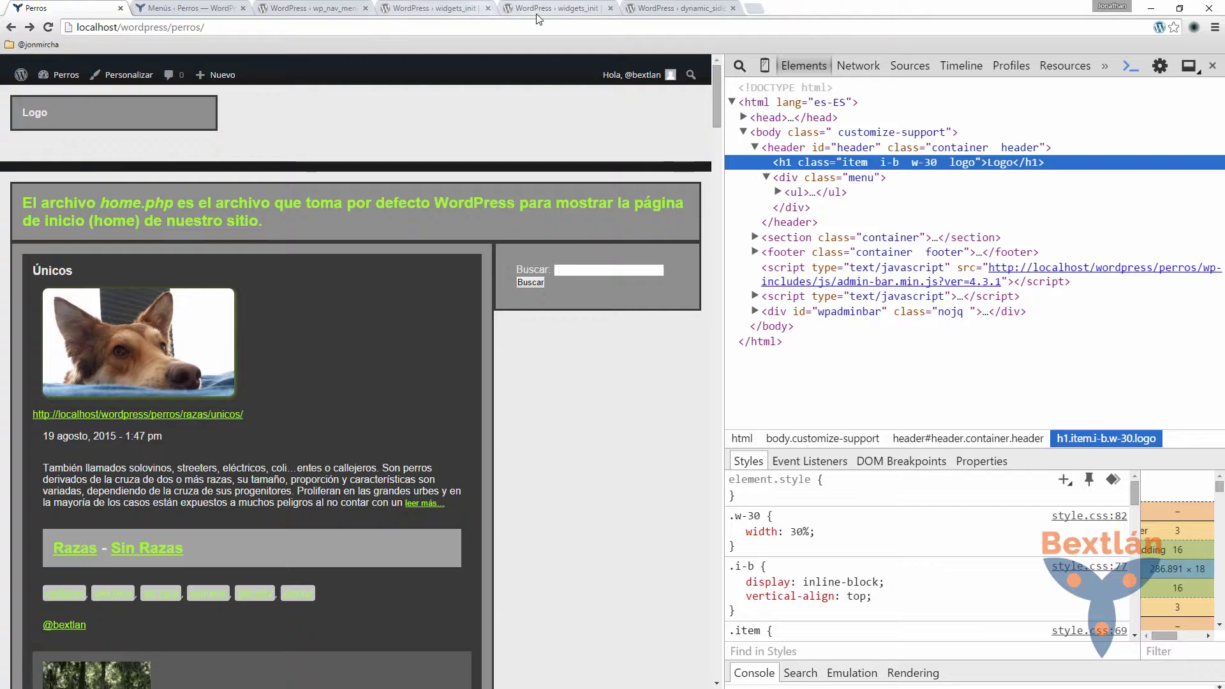
# - Open the wp_nav_menu code reference and read the descriptions of the 'menu_class' and 'container' parameters
pyautogui.click(671, 11)
pyautogui.click(555, 12)
pyautogui.click(437, 11)
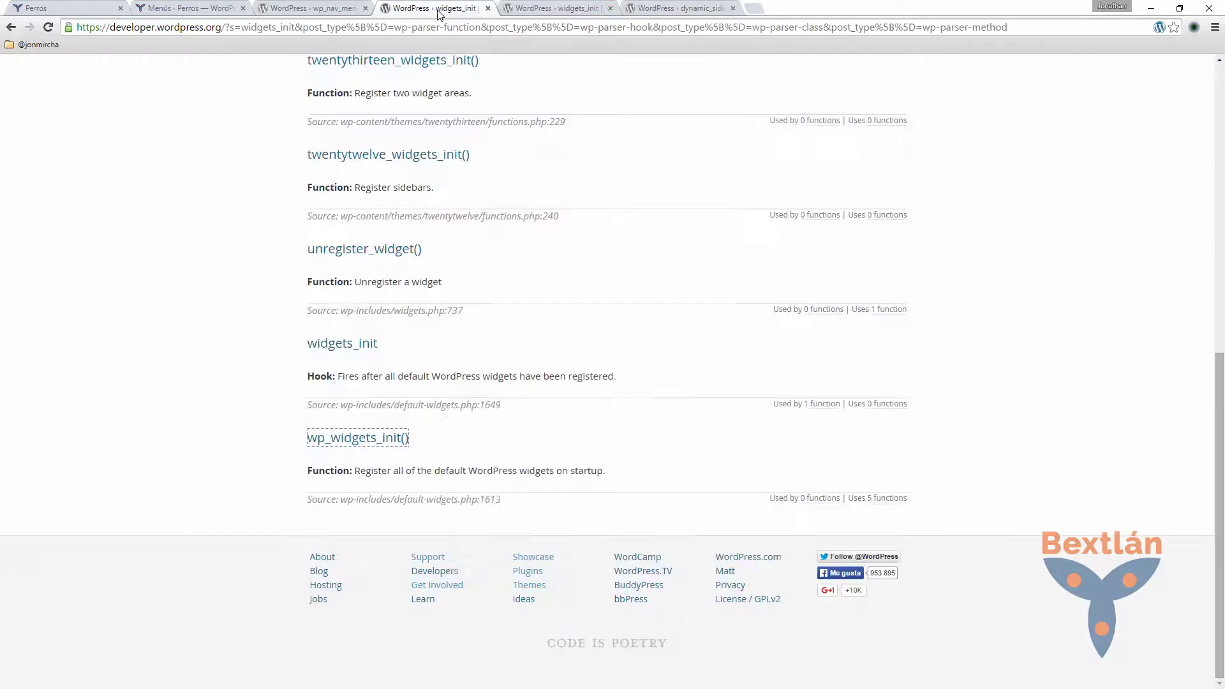
pyautogui.click(331, 13)
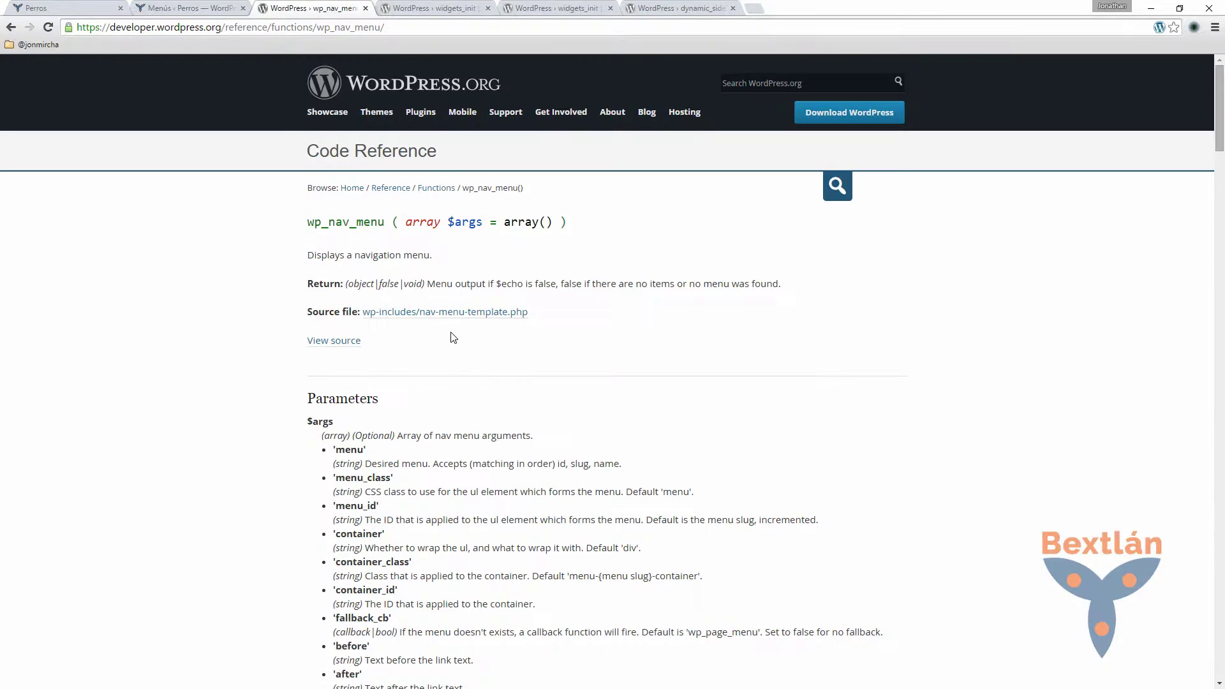
pyautogui.scroll(-2, 453, 344)
pyautogui.moveTo(336, 322); pyautogui.dragTo(479, 308)
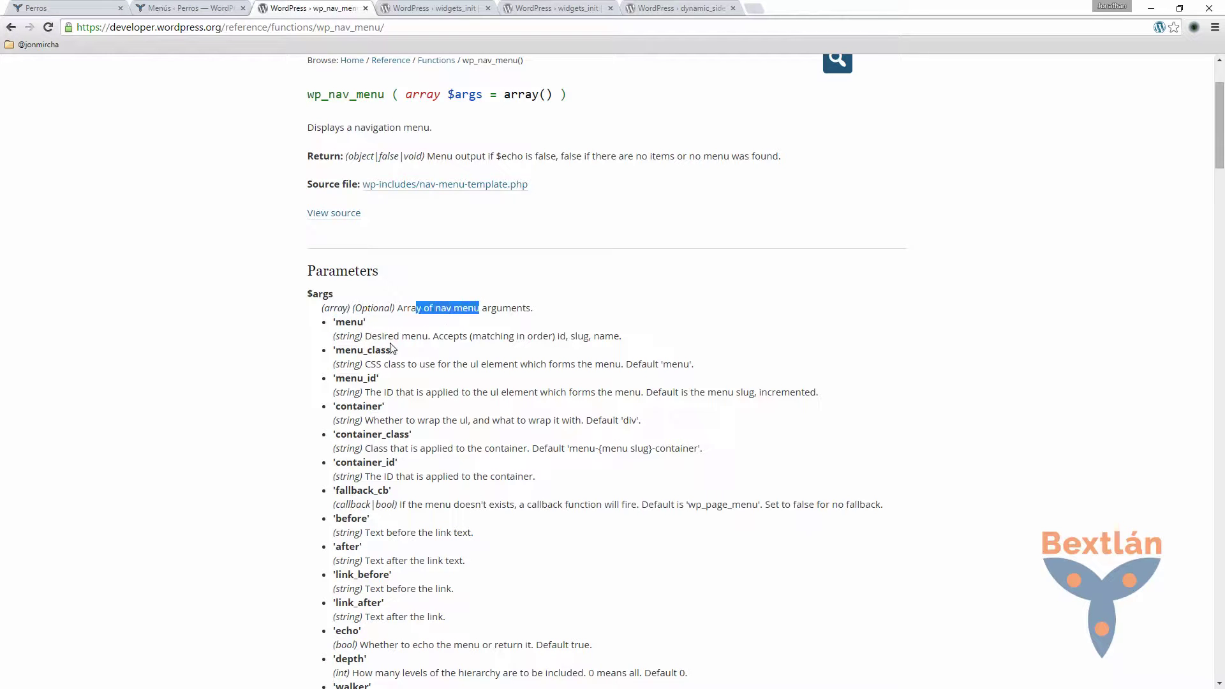
pyautogui.click(338, 353)
pyautogui.moveTo(339, 353); pyautogui.dragTo(492, 366)
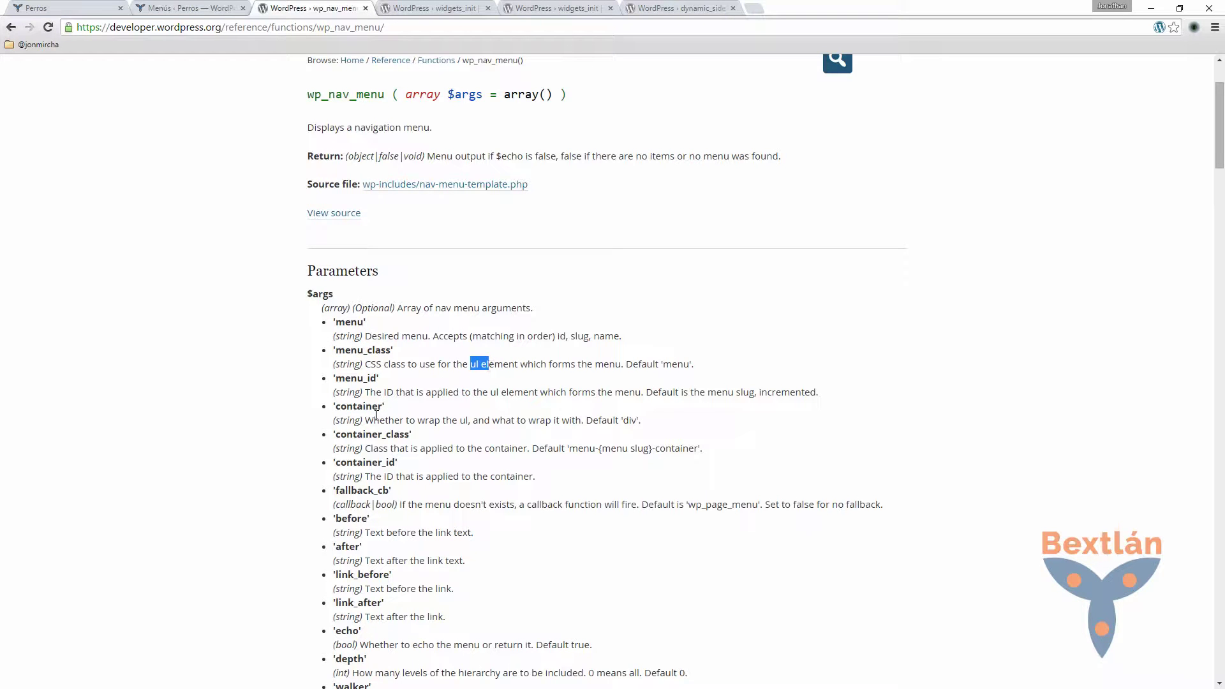
pyautogui.moveTo(335, 406); pyautogui.dragTo(383, 407)
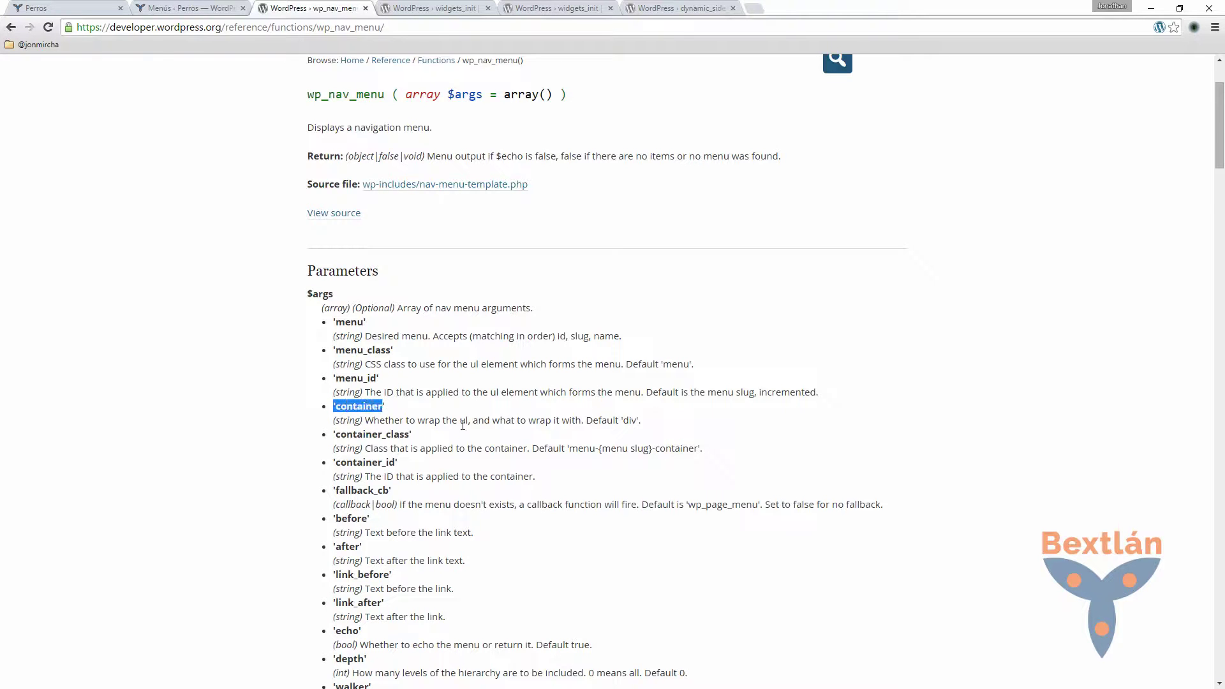
pyautogui.moveTo(366, 420); pyautogui.dragTo(471, 419)
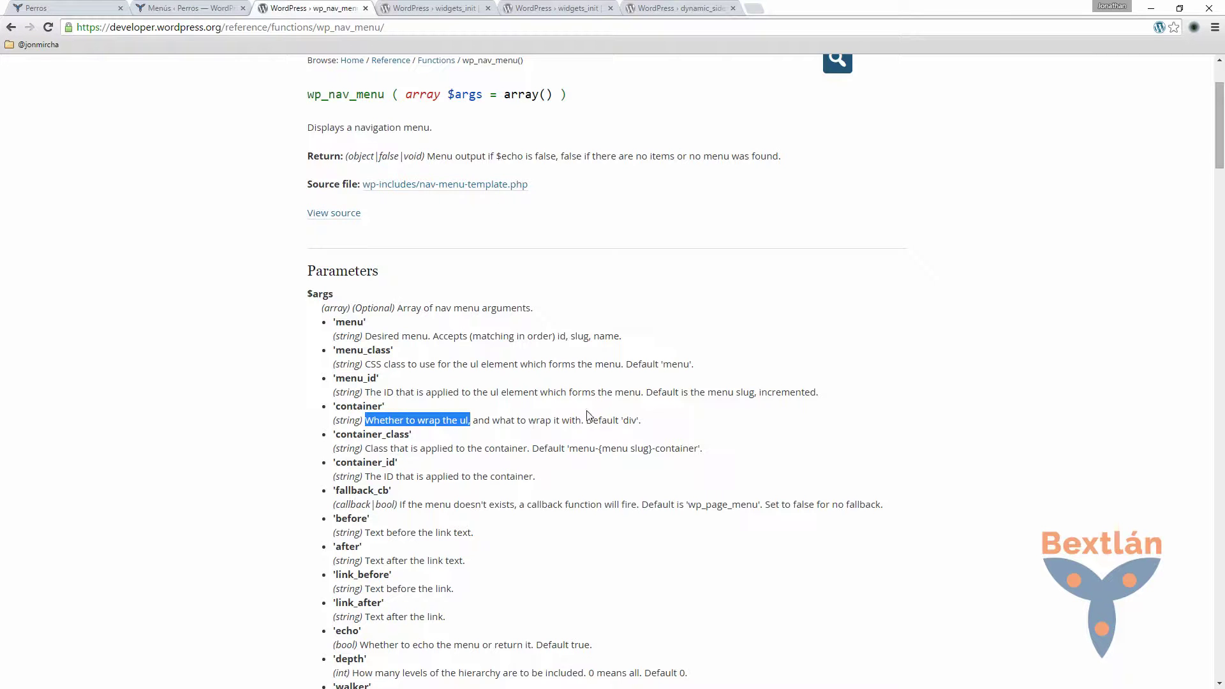
pyautogui.moveTo(586, 419); pyautogui.dragTo(640, 421)
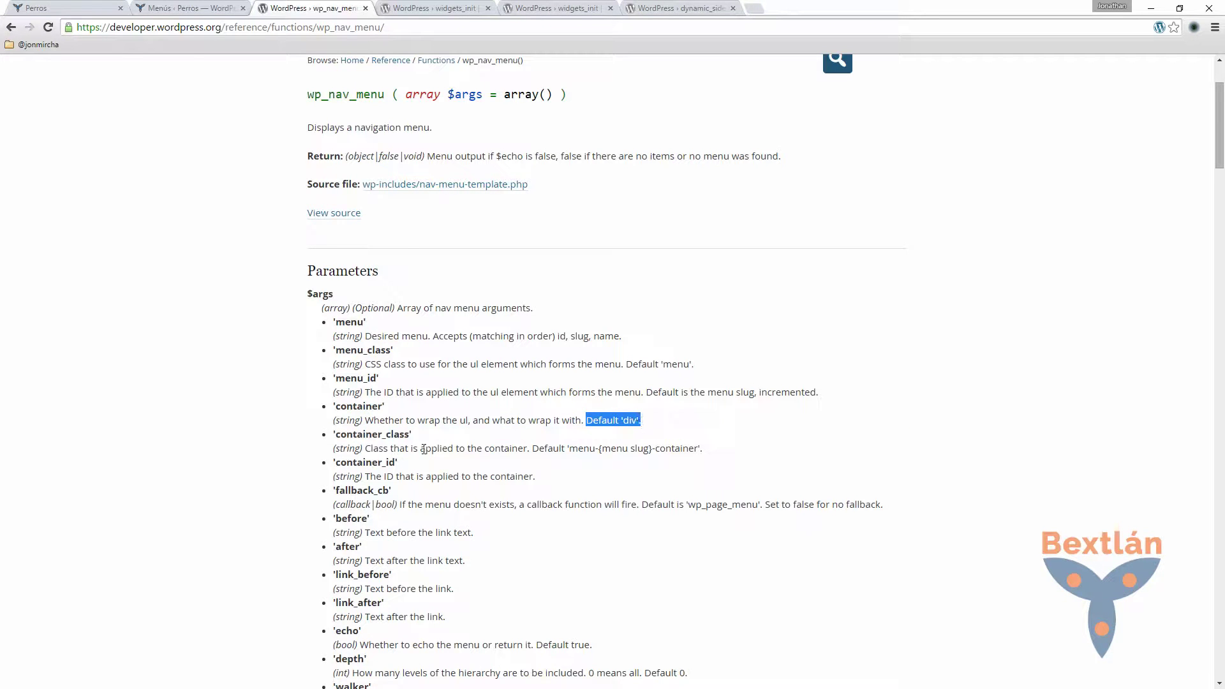
# - Switch to header.php and try pasting the documentation's 'container' key over the existing key in the $args array
pyautogui.hotkey('alt', 'Tab')
pyautogui.moveTo(230, 421); pyautogui.dragTo(325, 422)
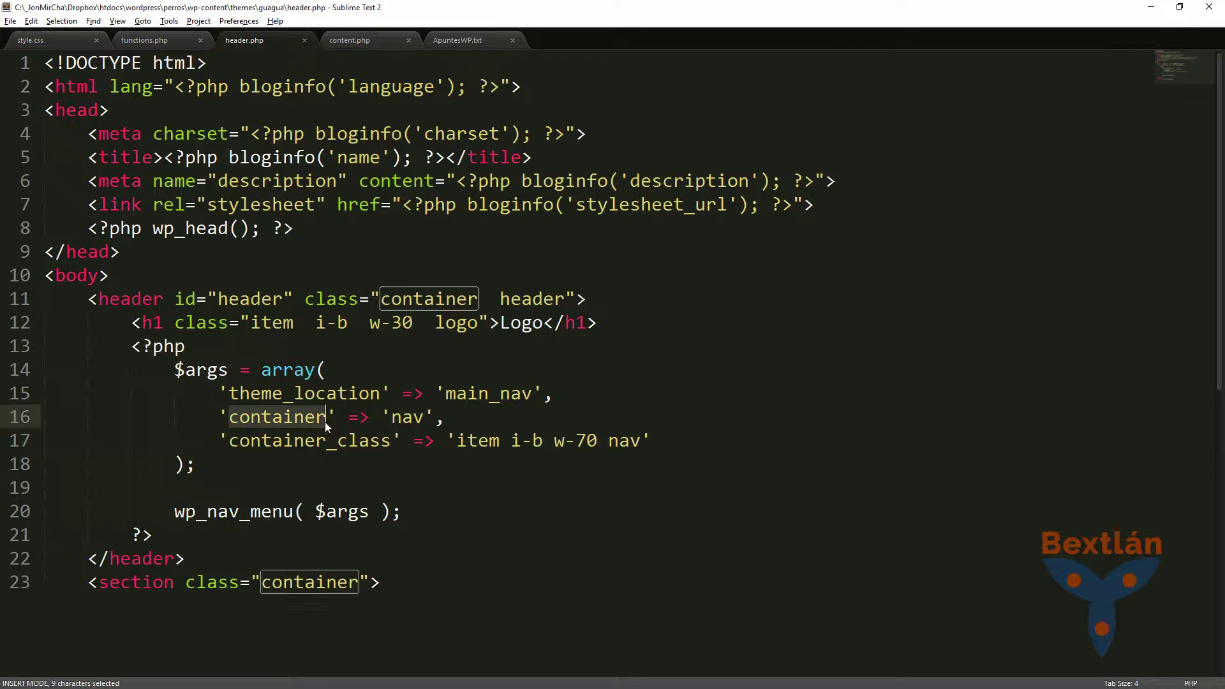
pyautogui.write("'")
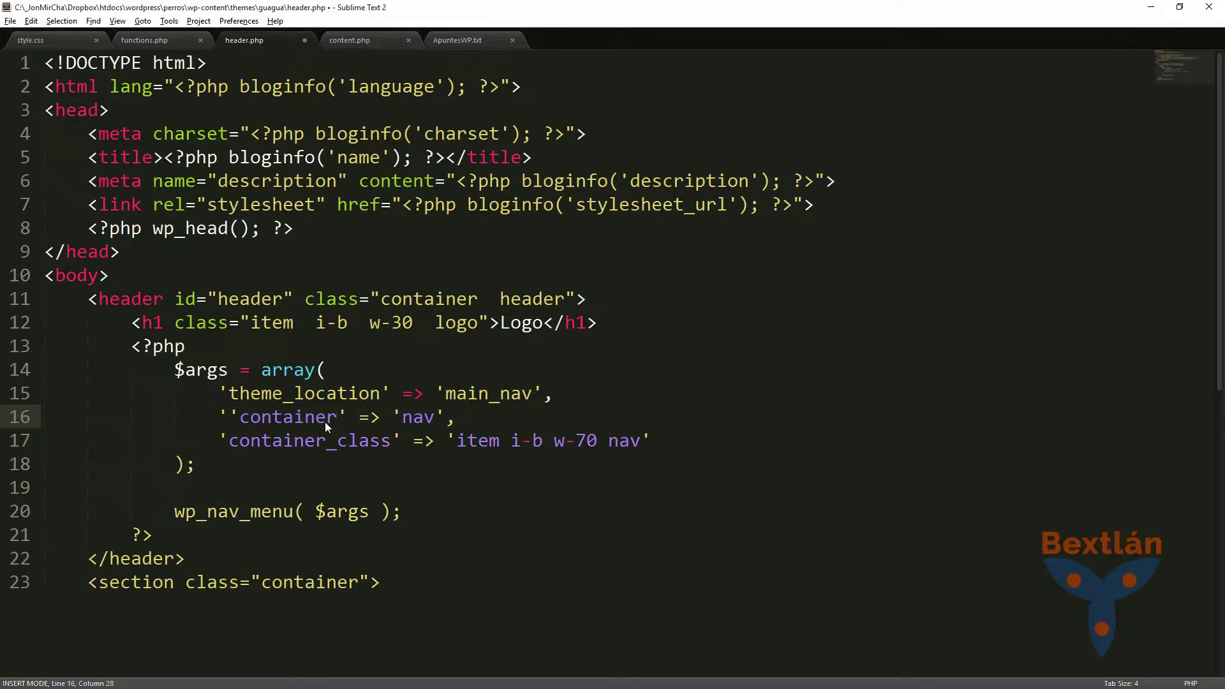
pyautogui.hotkey('ctrl', 'z')
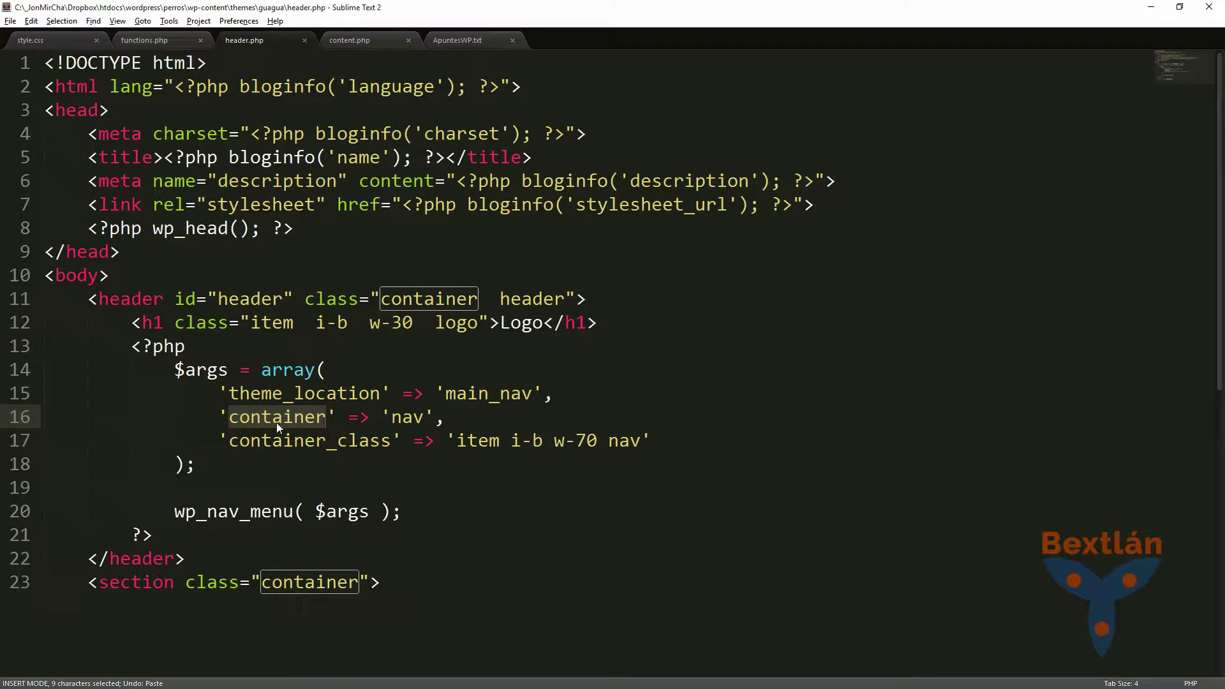
pyautogui.click(353, 424)
pyautogui.click(316, 395)
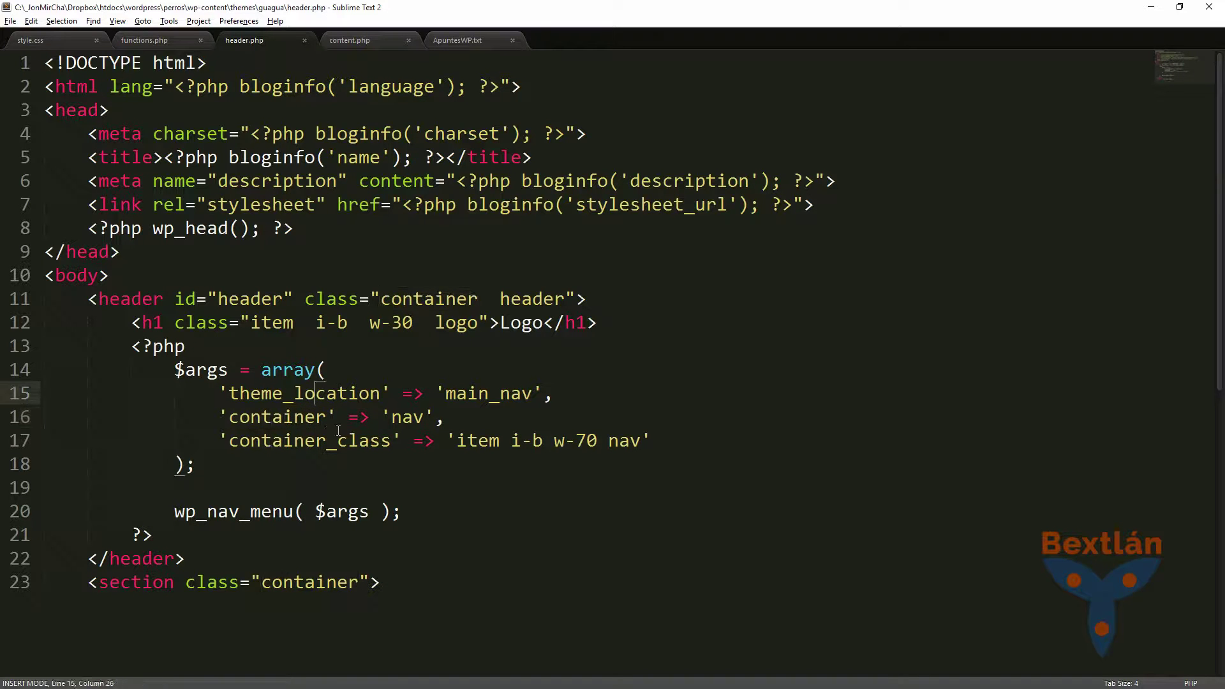
# - Compare the 'theme_location' key in header.php with the Perros front page and the theme locations offered on the Menús admin page
pyautogui.moveTo(229, 394); pyautogui.dragTo(380, 394)
pyautogui.hotkey('alt', 'Tab')
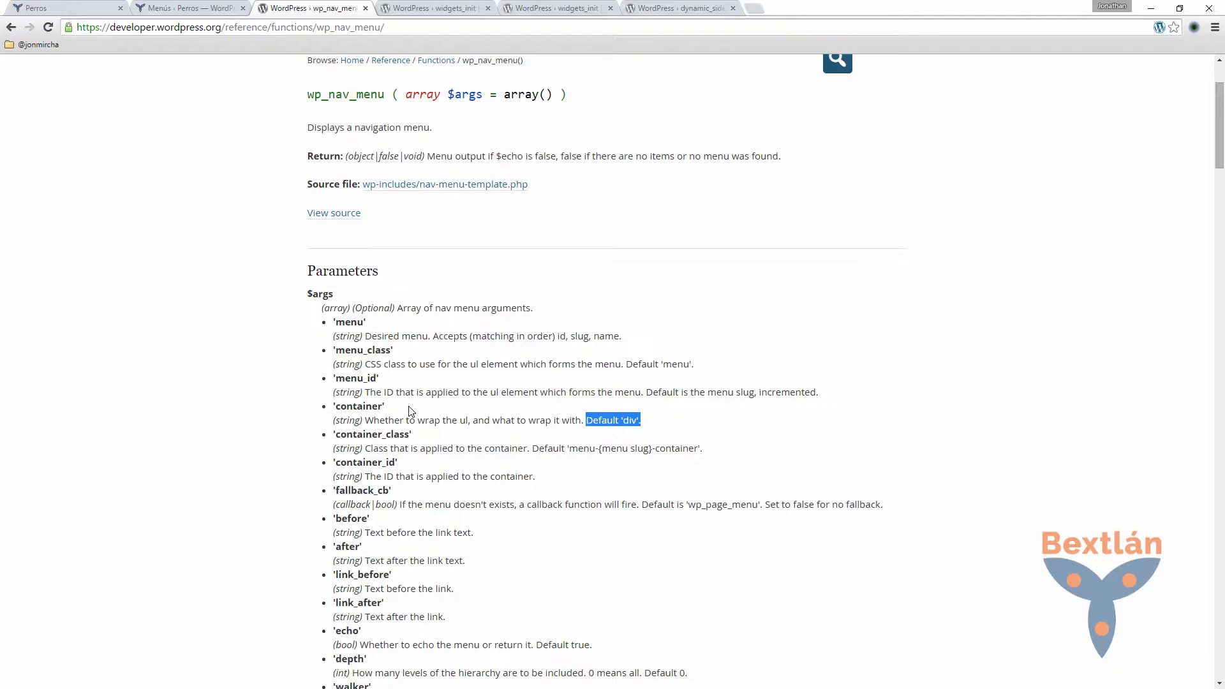
pyautogui.click(55, 9)
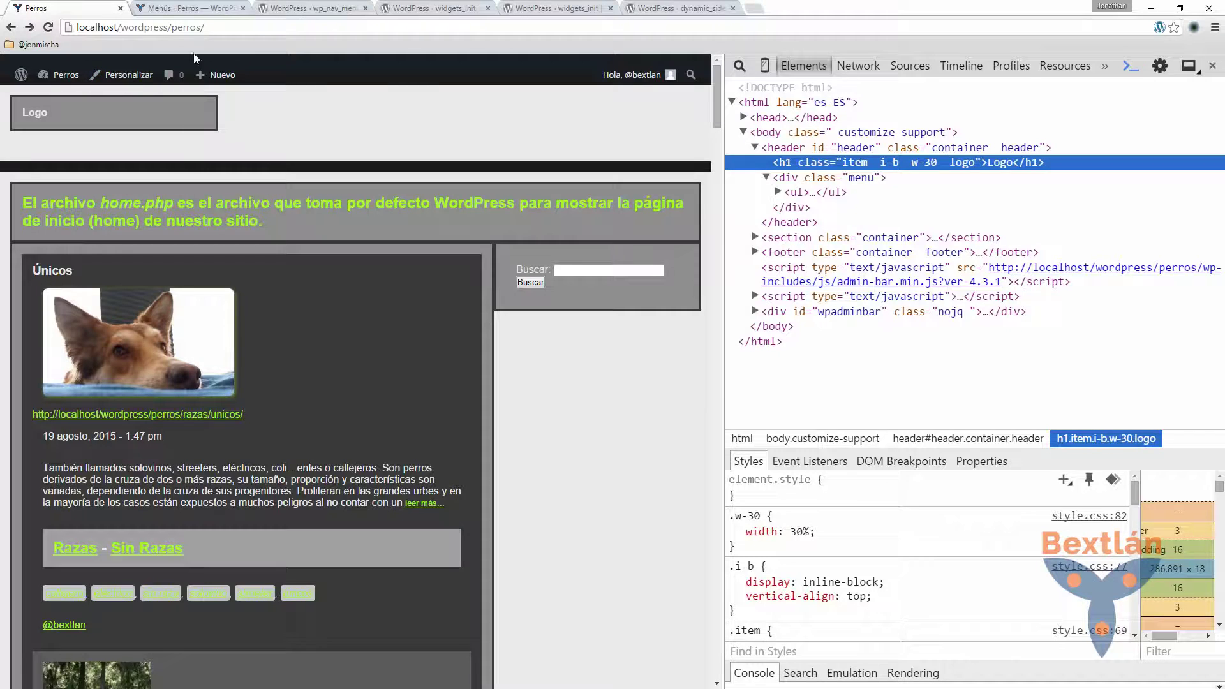
pyautogui.click(191, 8)
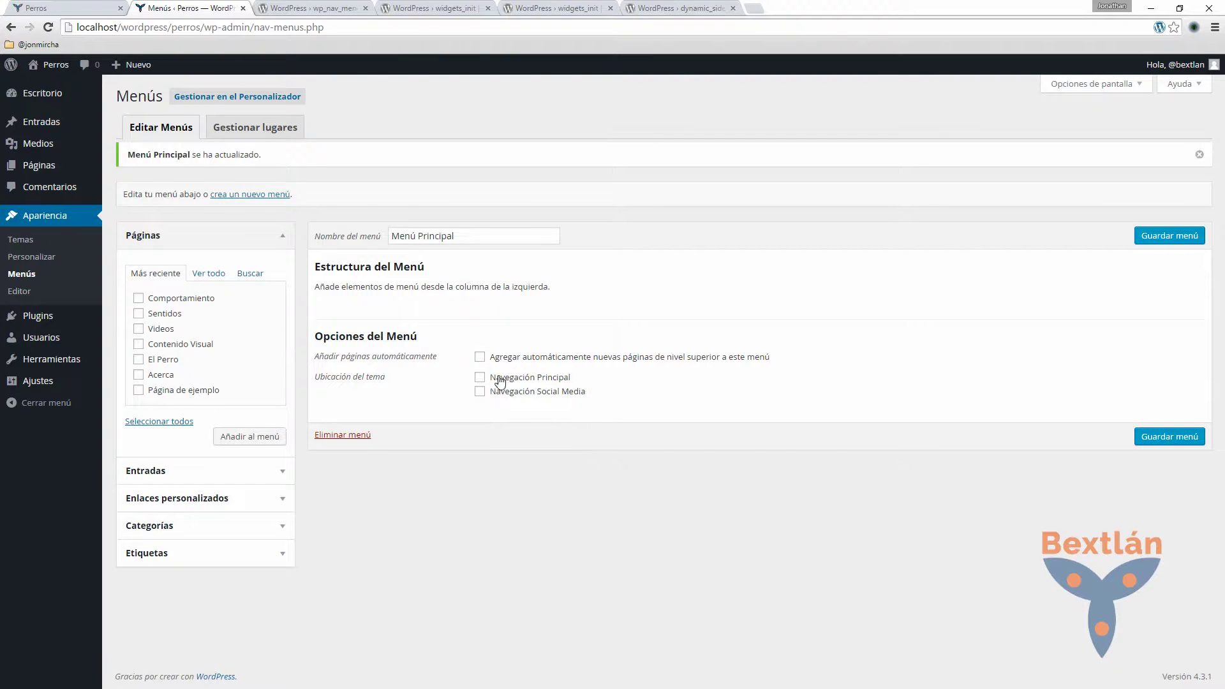
pyautogui.hotkey('alt', 'Tab')
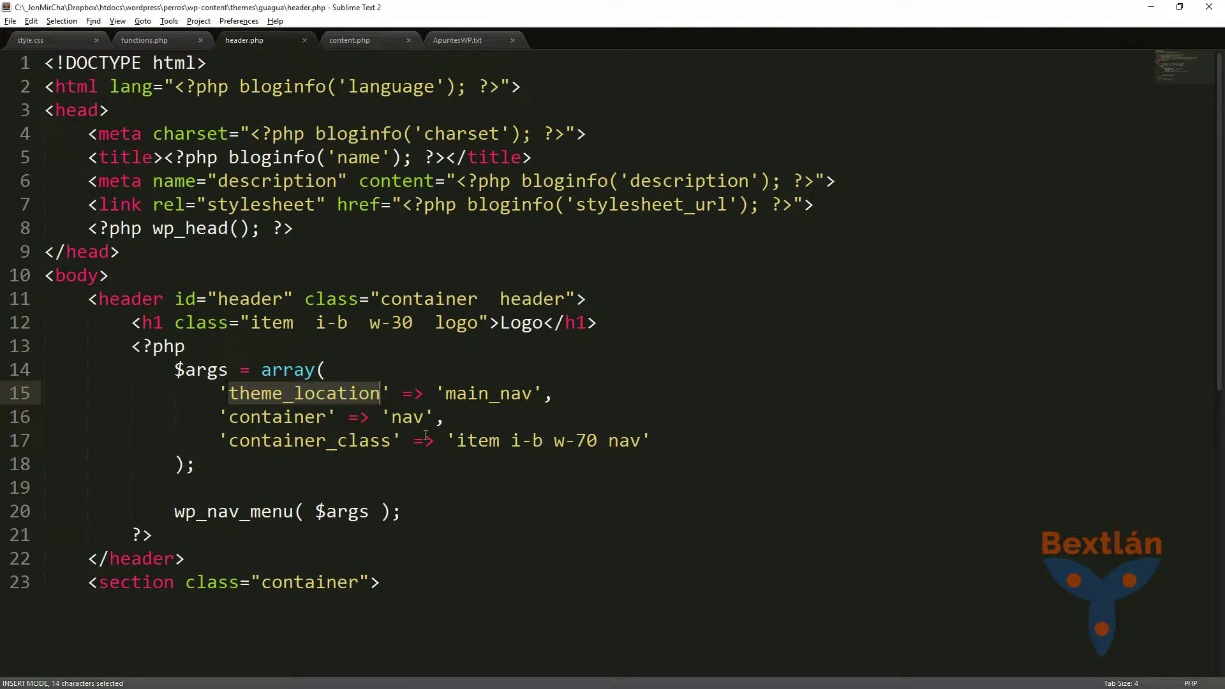
pyautogui.hotkey('alt', 'Tab')
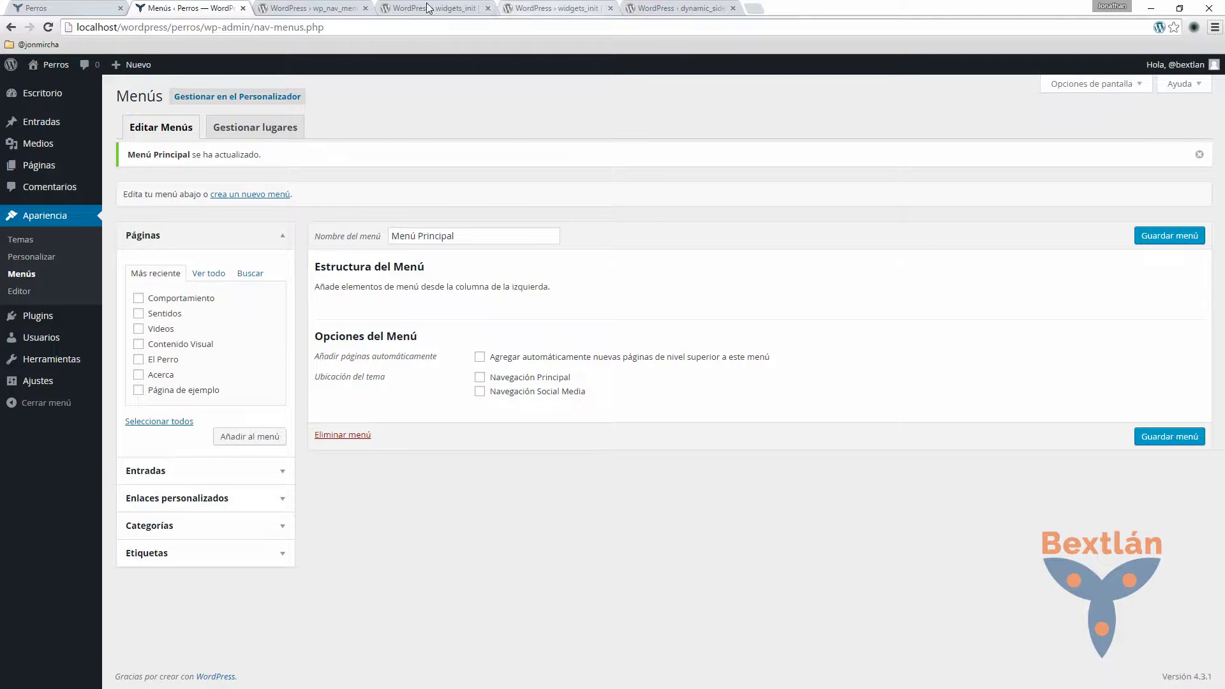
# - Open the wp_nav_menu code reference and examine the default 'container' argument in the function's source code
pyautogui.click(300, 9)
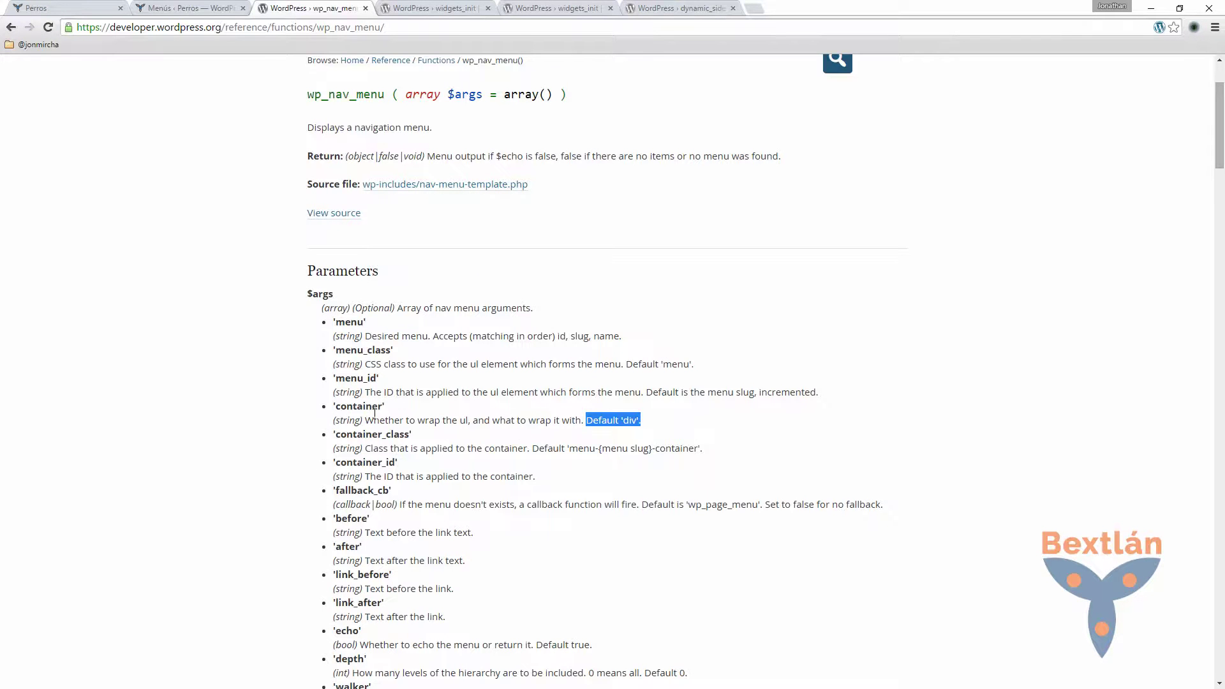
pyautogui.scroll(-9, 375, 413)
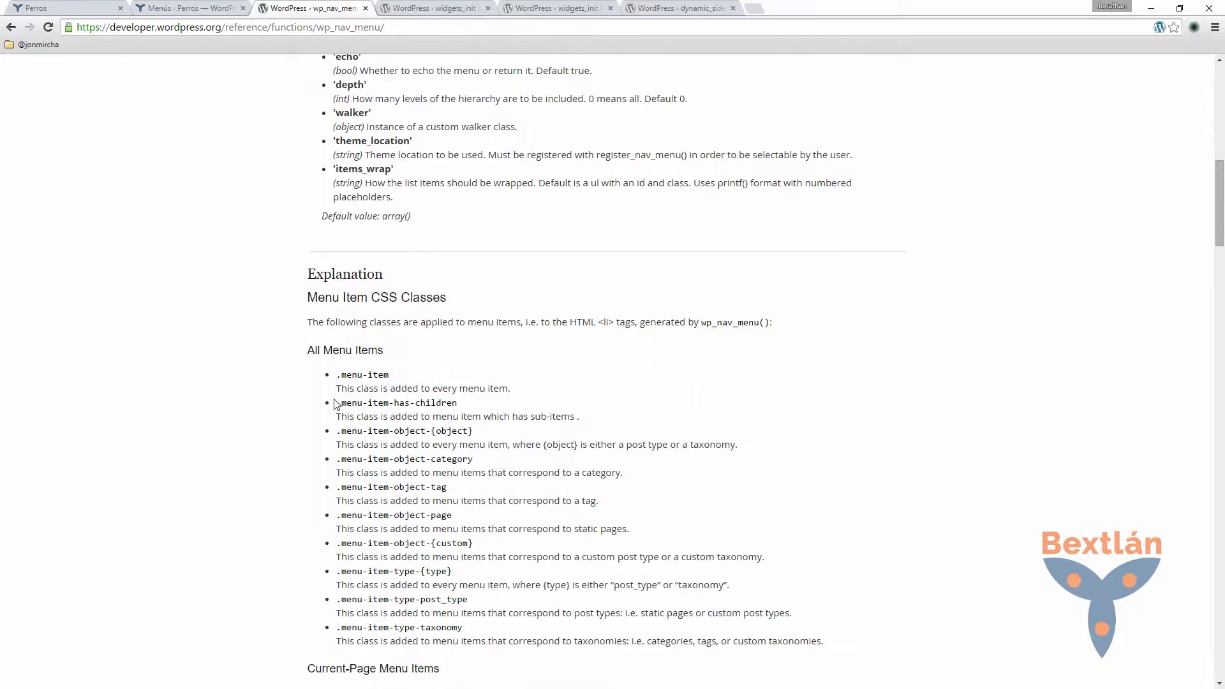
pyautogui.scroll(-7, 337, 404)
pyautogui.scroll(-7, 337, 410)
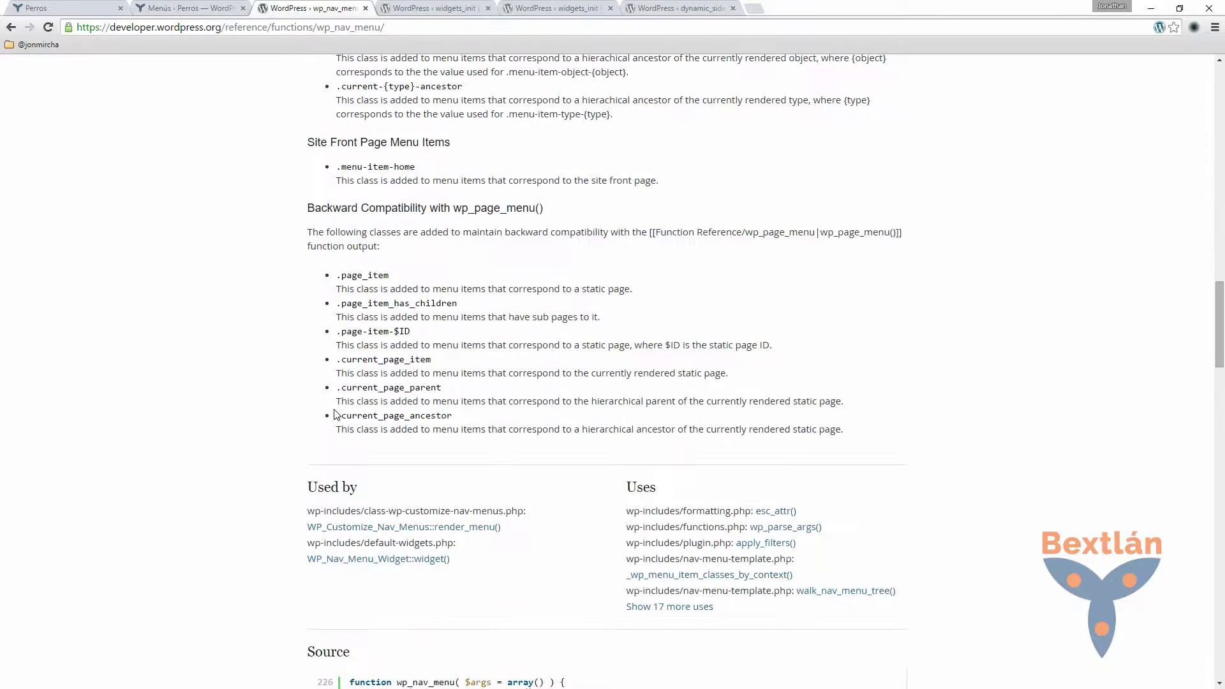
pyautogui.scroll(-11, 337, 414)
pyautogui.scroll(7, 342, 414)
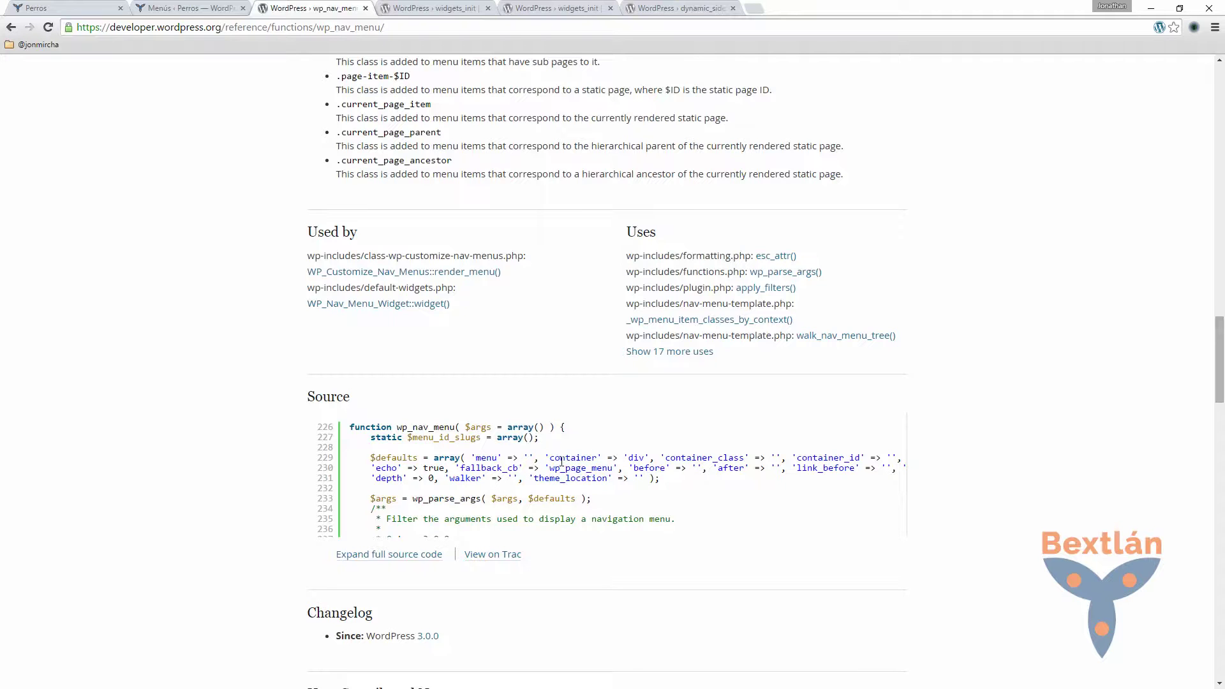
pyautogui.moveTo(550, 460); pyautogui.dragTo(646, 458)
pyautogui.scroll(15, 493, 575)
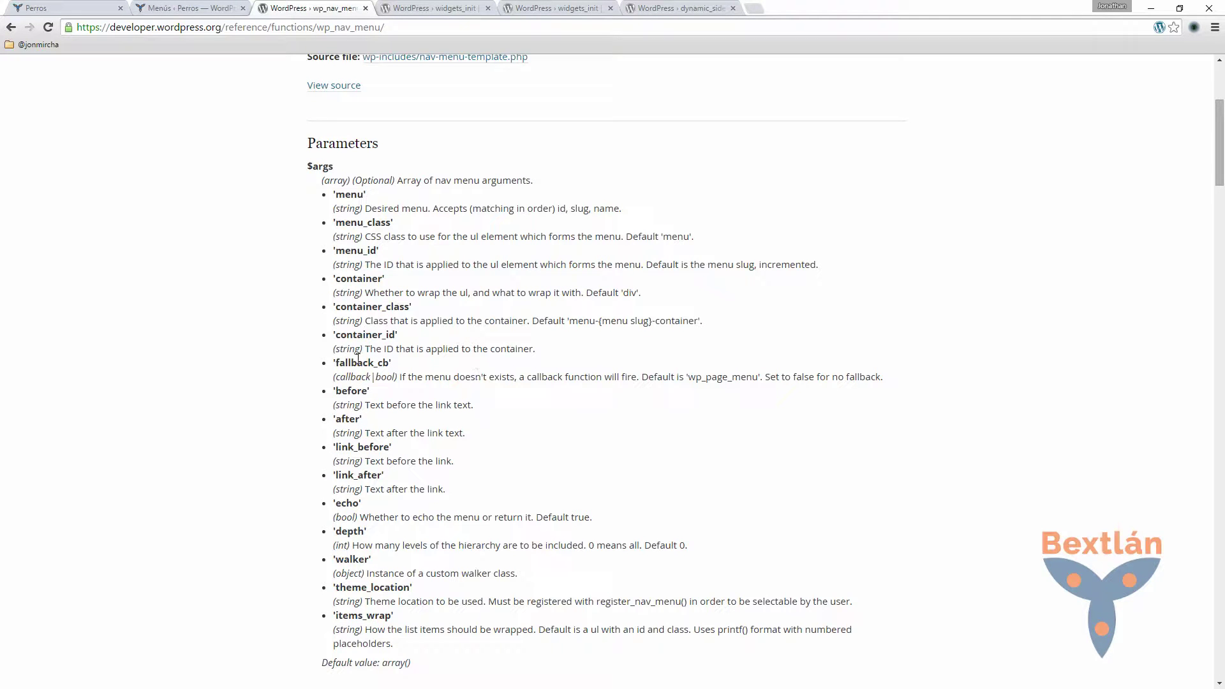
# - Read through the $args parameter descriptions, including 'menu', and the menu item CSS classes in the wp_nav_menu reference
pyautogui.scroll(-1, 385, 475)
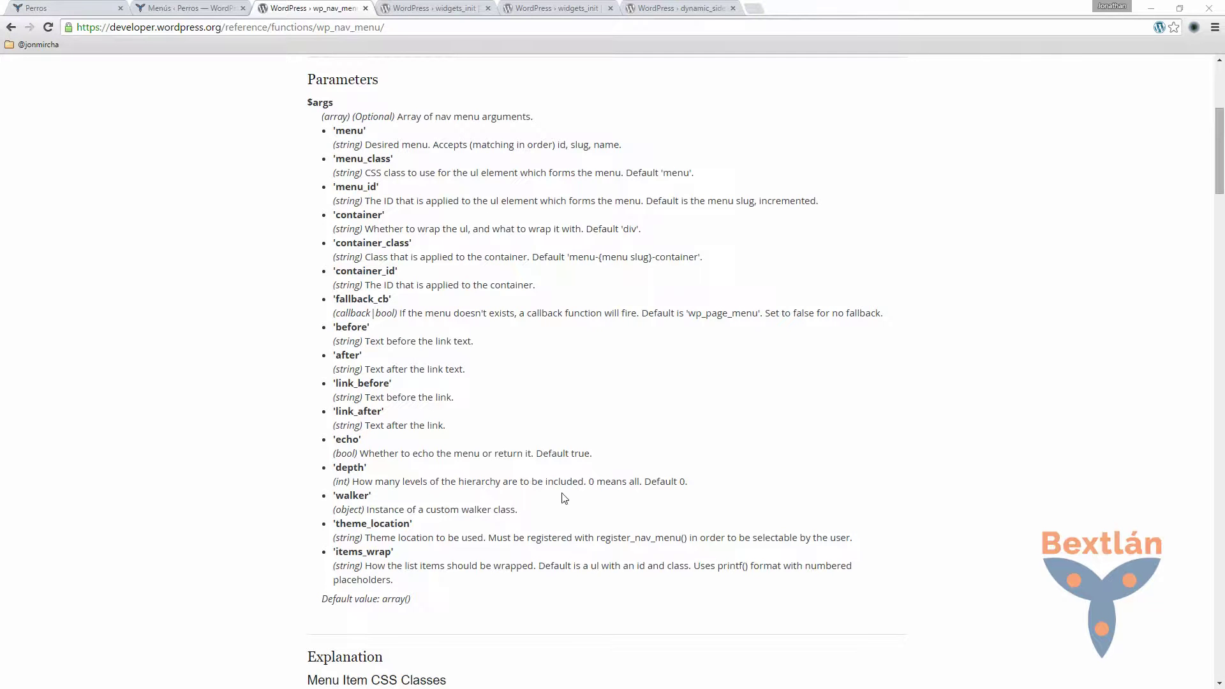
pyautogui.scroll(3, 410, 367)
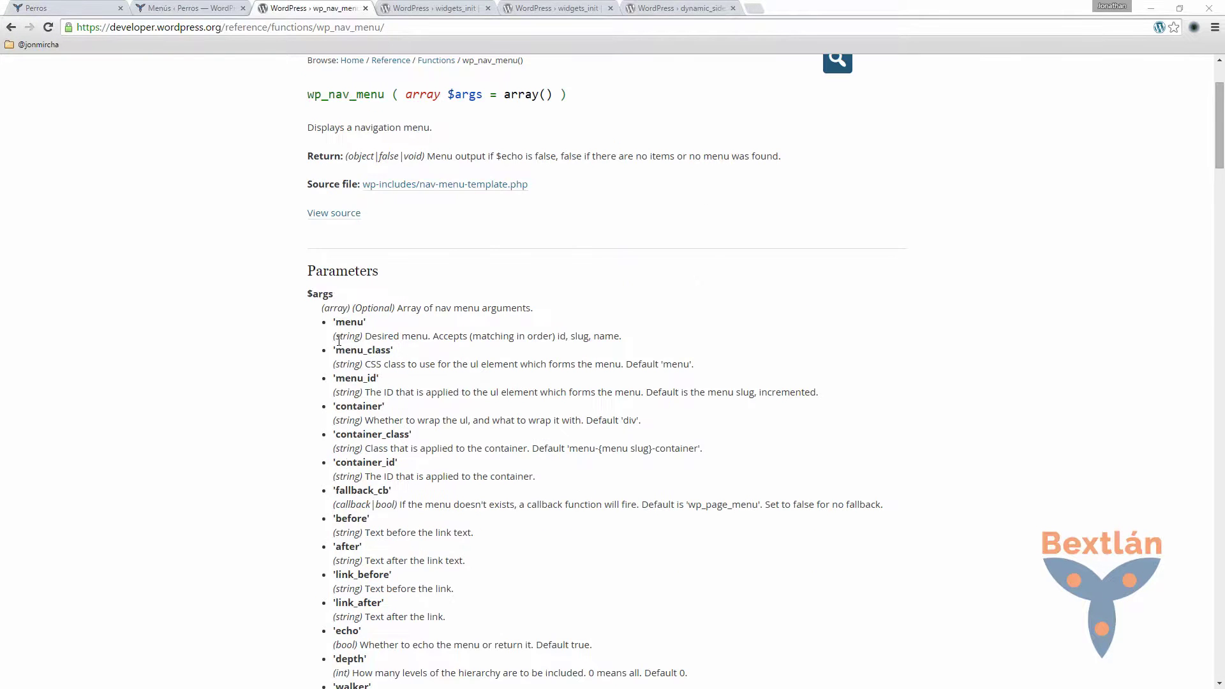
pyautogui.moveTo(365, 337); pyautogui.dragTo(423, 332)
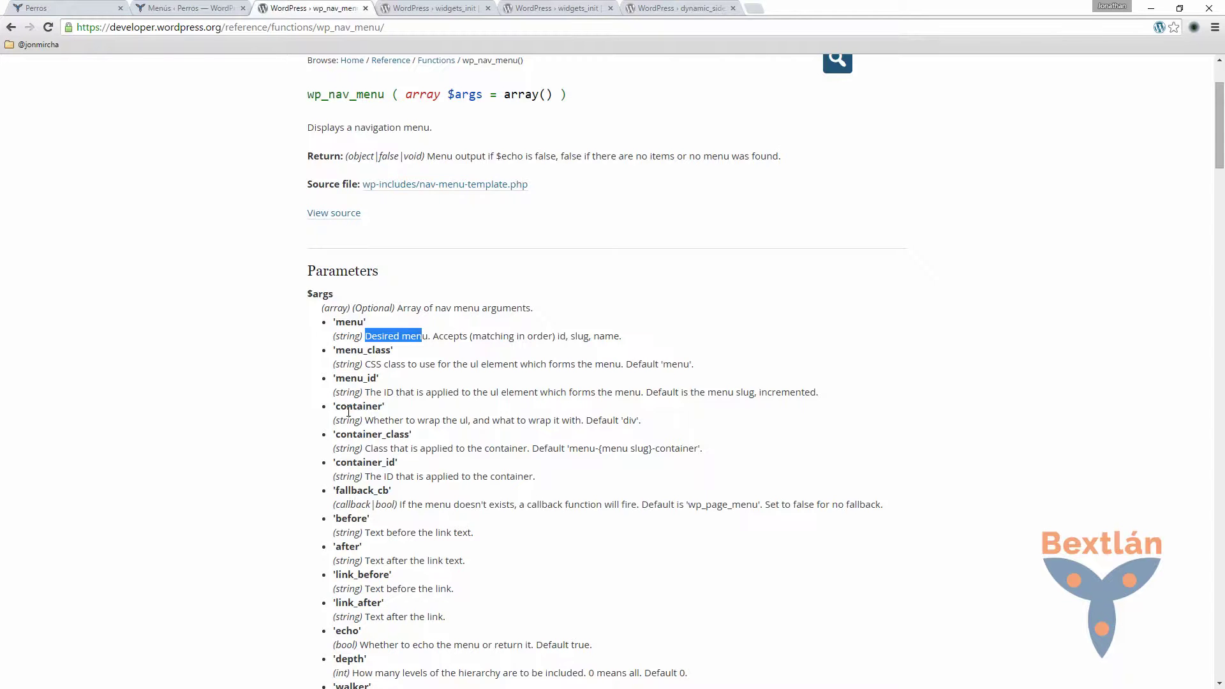
pyautogui.scroll(-3, 349, 413)
pyautogui.scroll(-2, 349, 413)
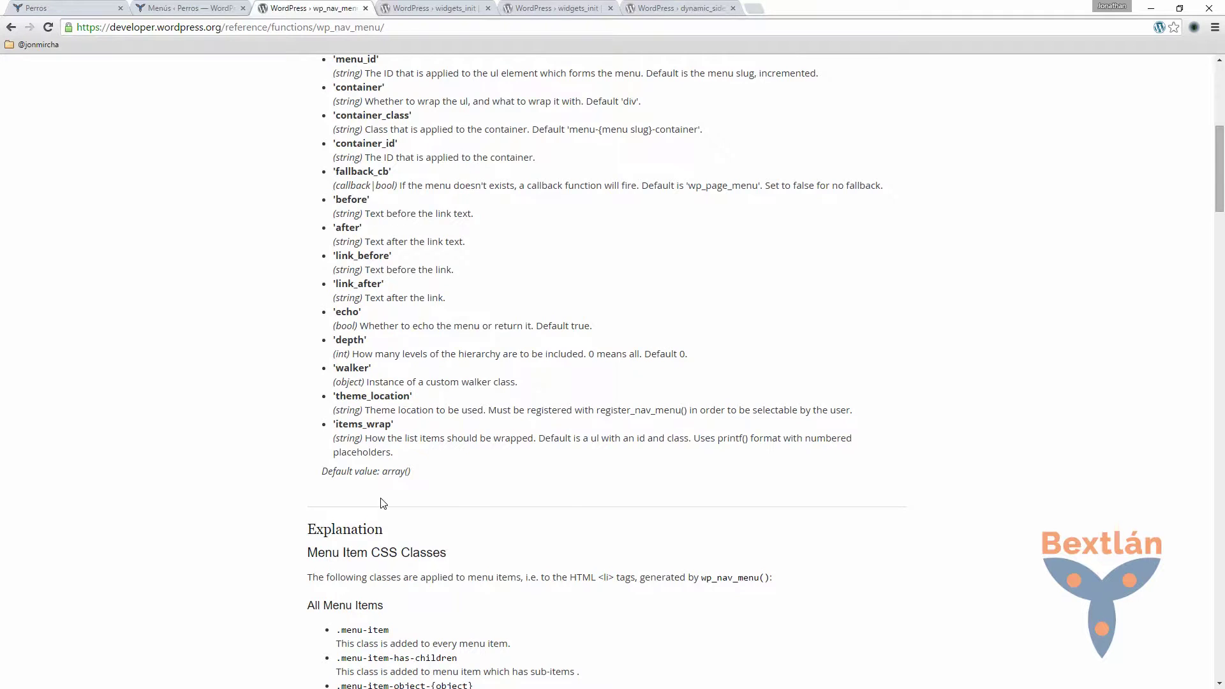
pyautogui.scroll(-5, 383, 503)
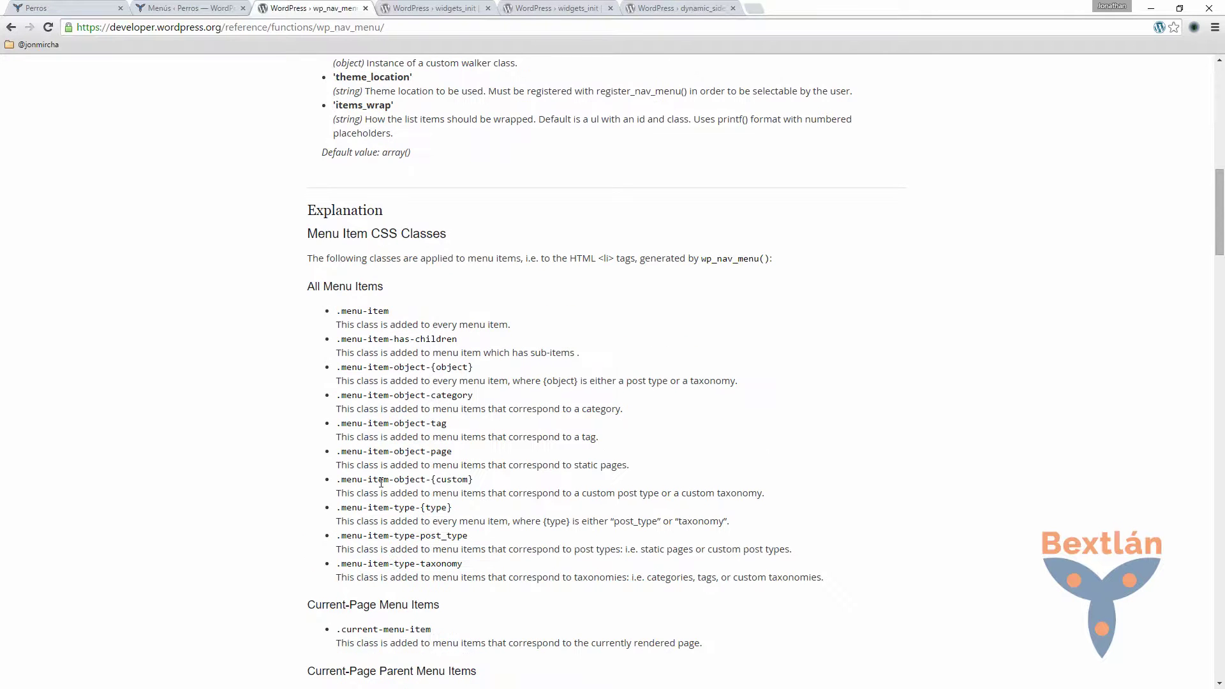
pyautogui.scroll(-7, 381, 485)
pyautogui.scroll(11, 381, 482)
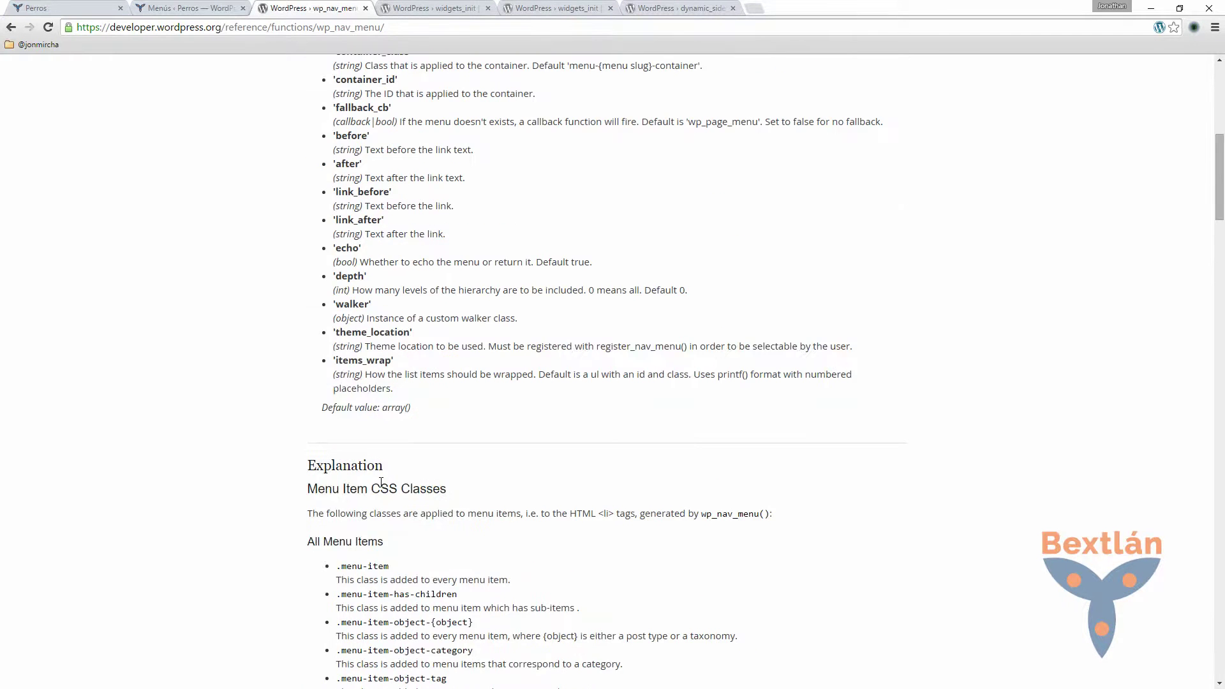
pyautogui.scroll(5, 381, 483)
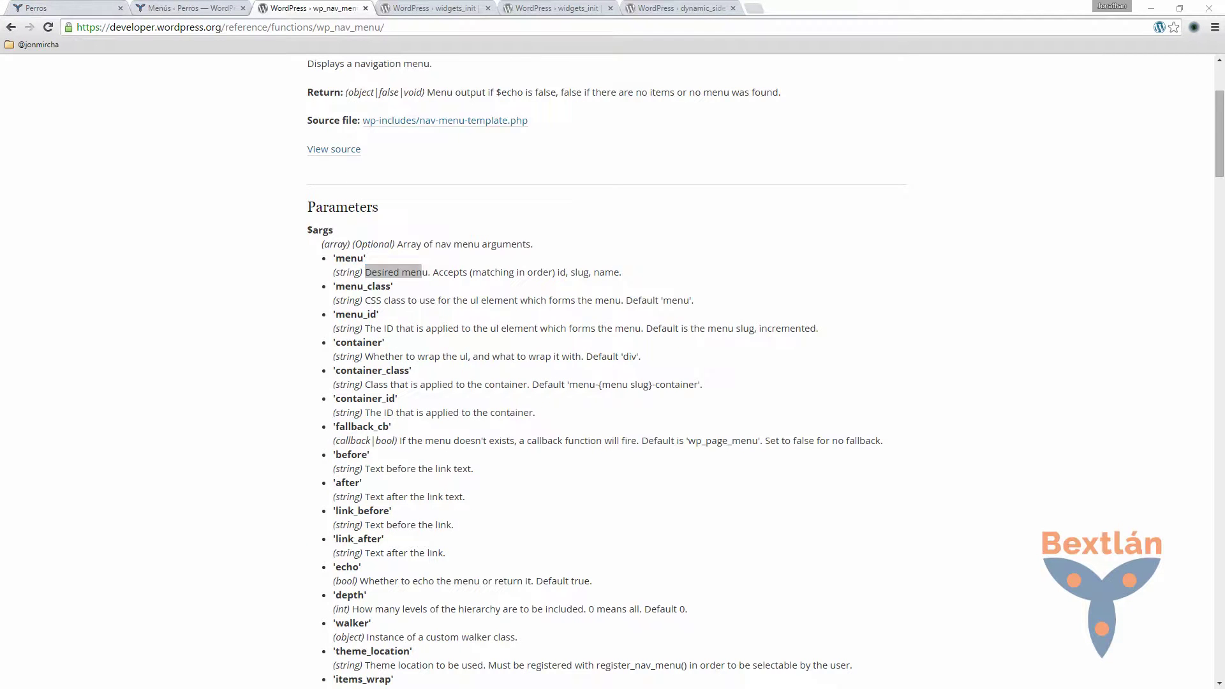
# - In header.php, add a comma after the 'container_class' entry and start a new line with the key 'container_id'
pyautogui.hotkey('alt', 'Tab')
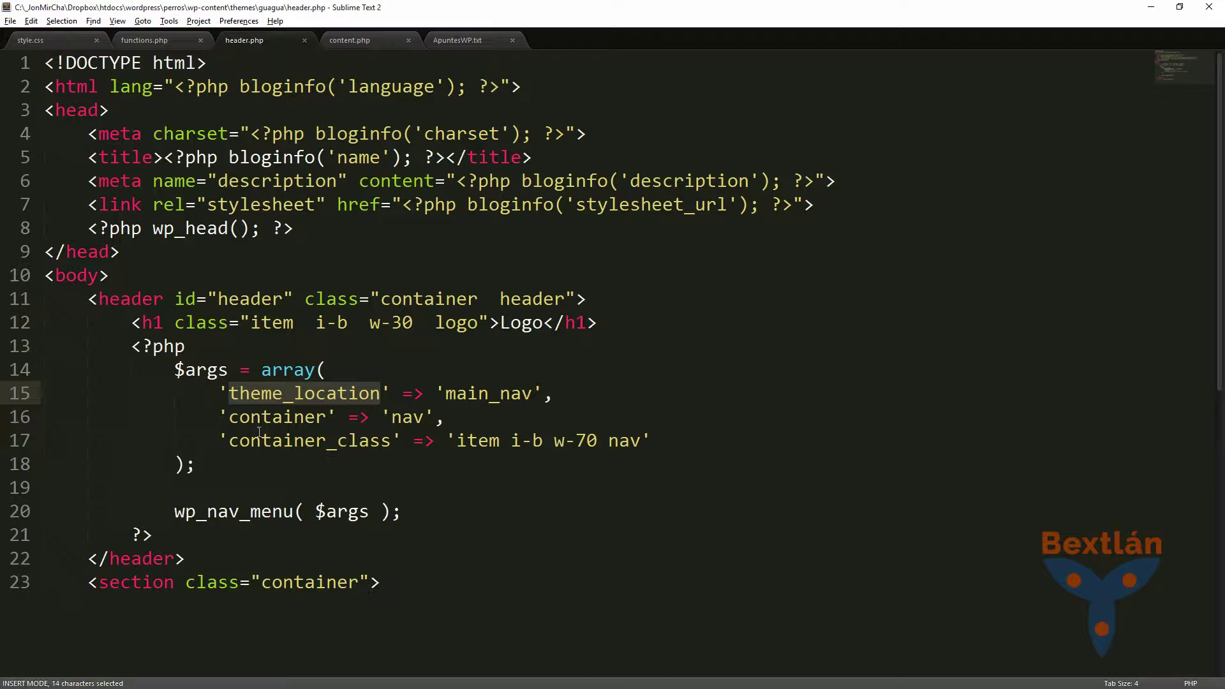
pyautogui.click(340, 423)
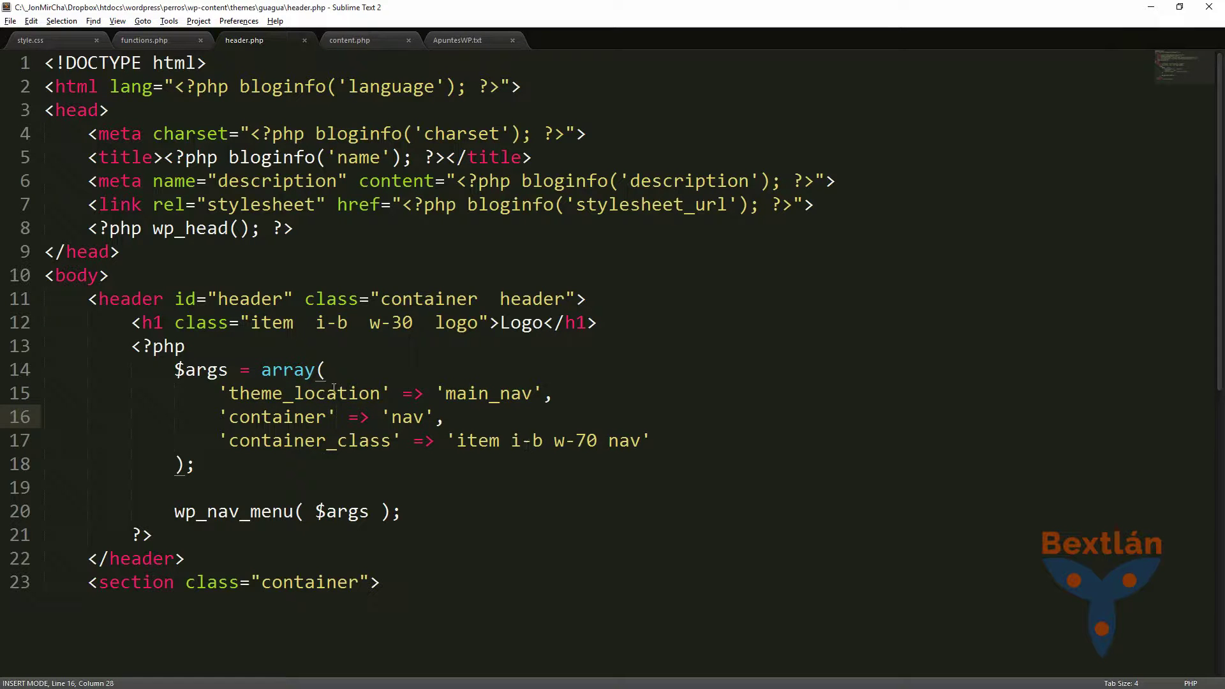
pyautogui.click(353, 372)
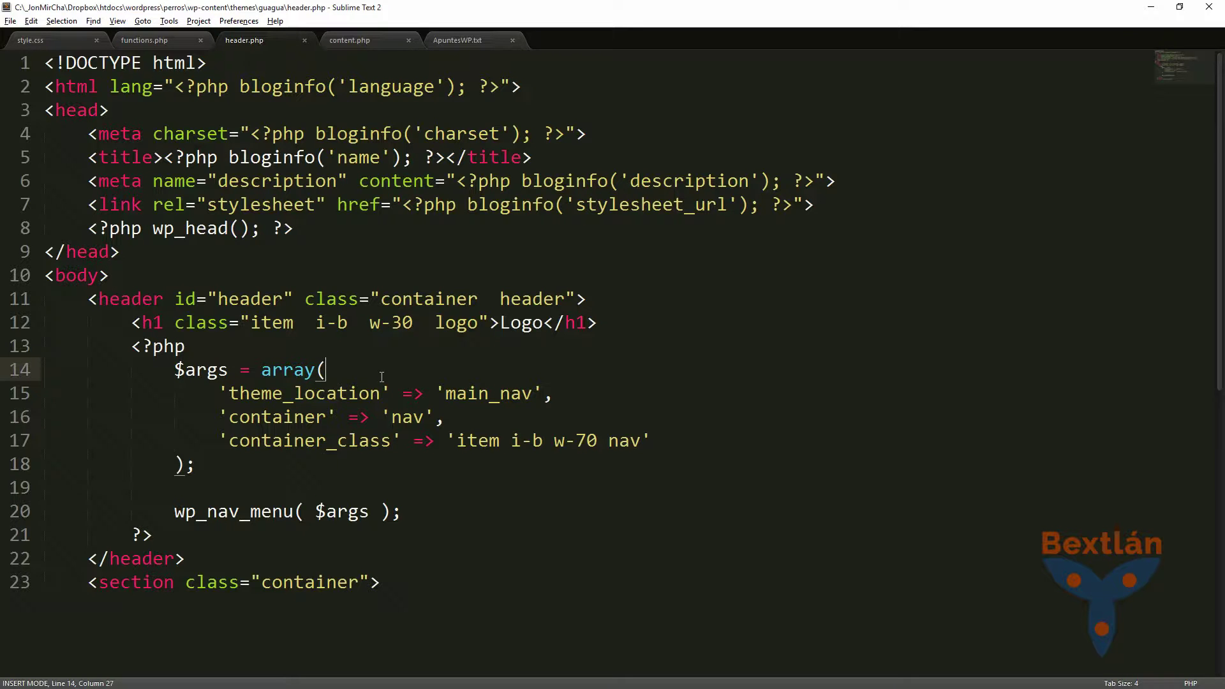
pyautogui.click(662, 443)
pyautogui.write(',')
pyautogui.press('Return')
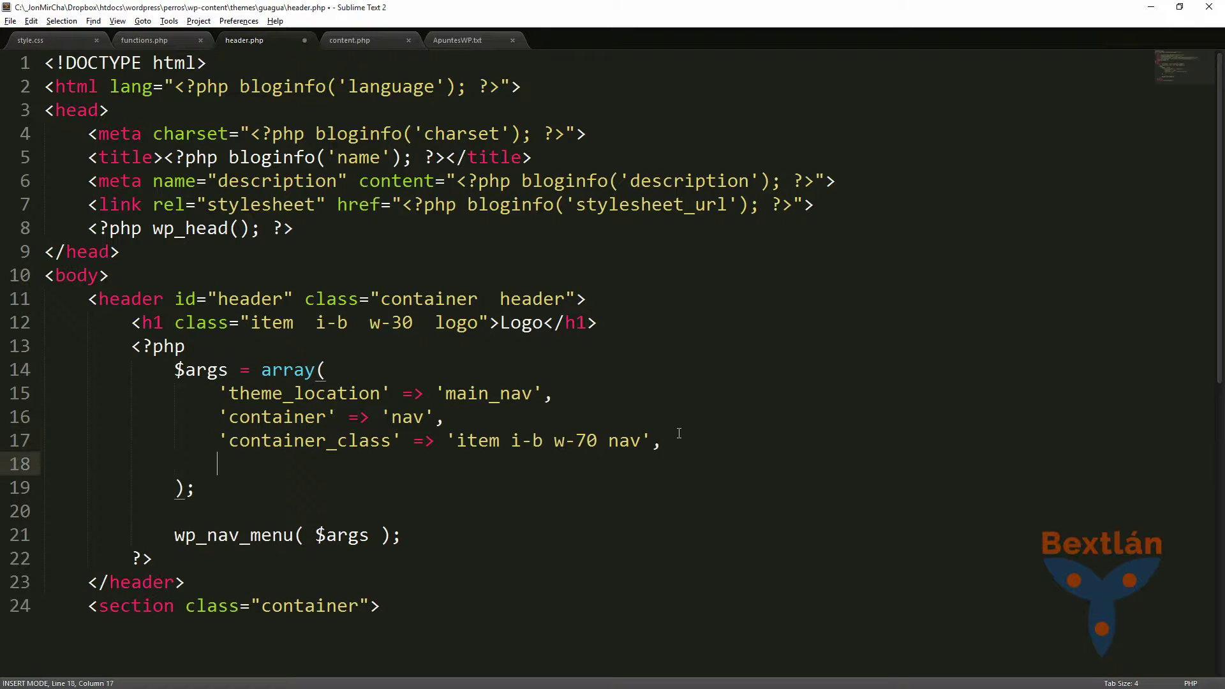
pyautogui.write("'")
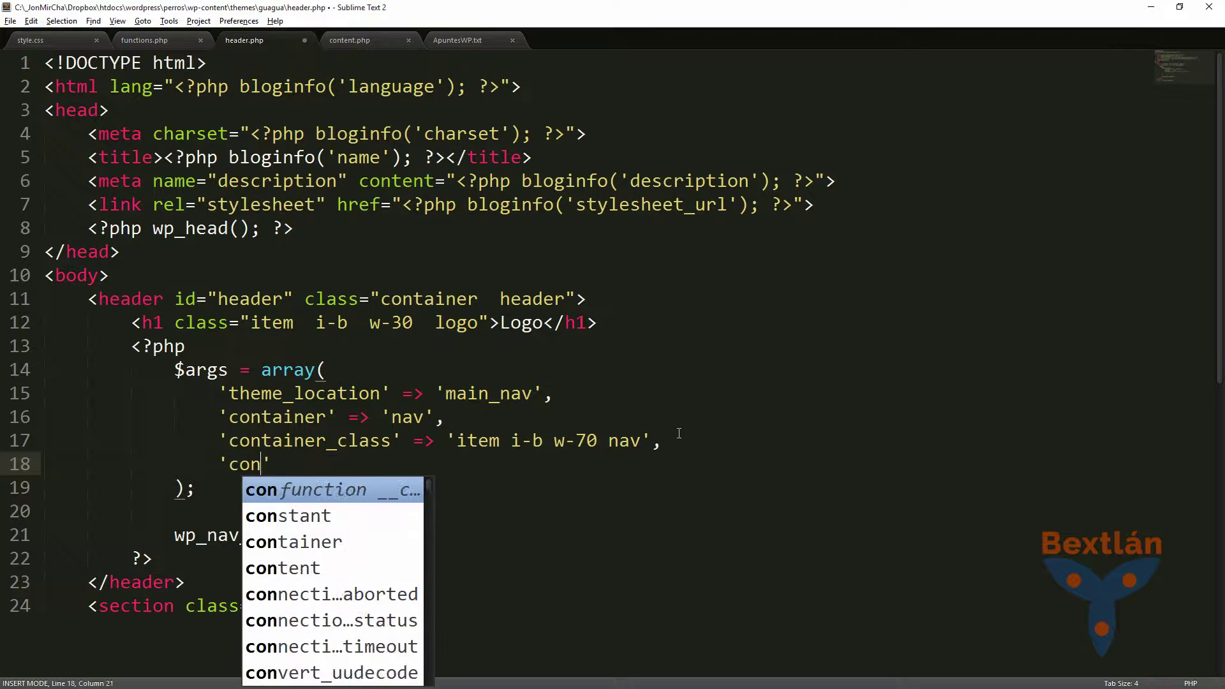
pyautogui.write('contain')
pyautogui.press('Return')
pyautogui.write("_id' ")
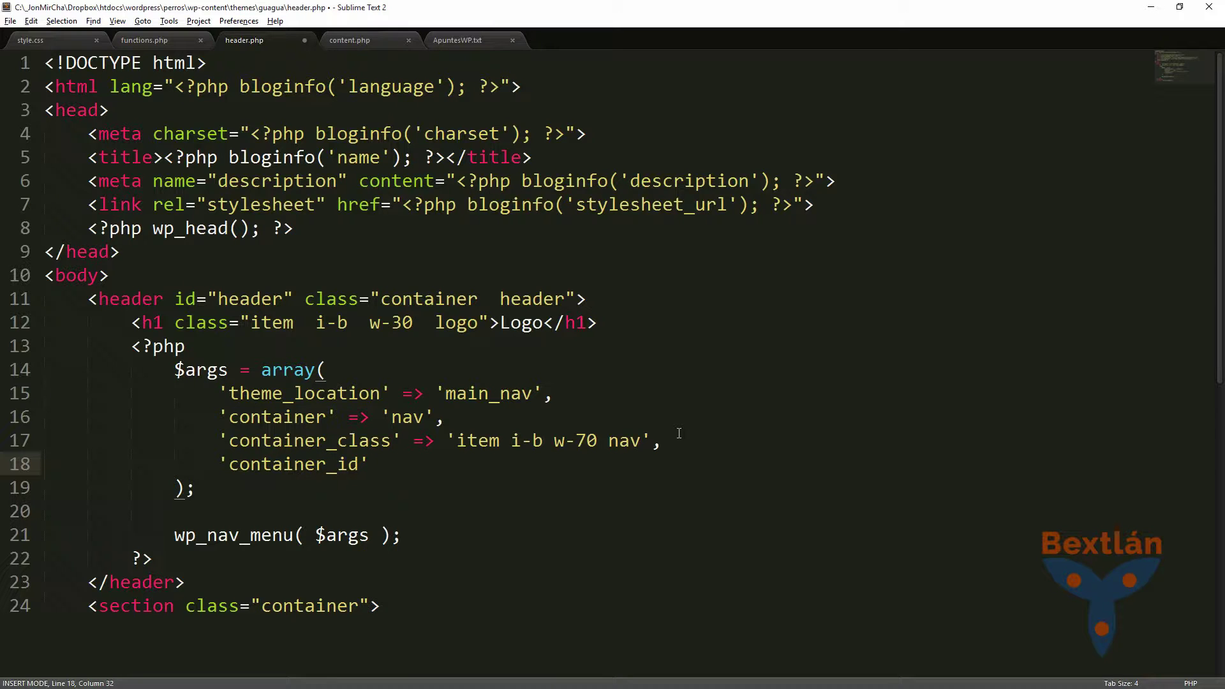
# - Assign 'nav-main' to the 'container_id' key and save header.php
pyautogui.write('=>')
pyautogui.write(" 'nav-m")
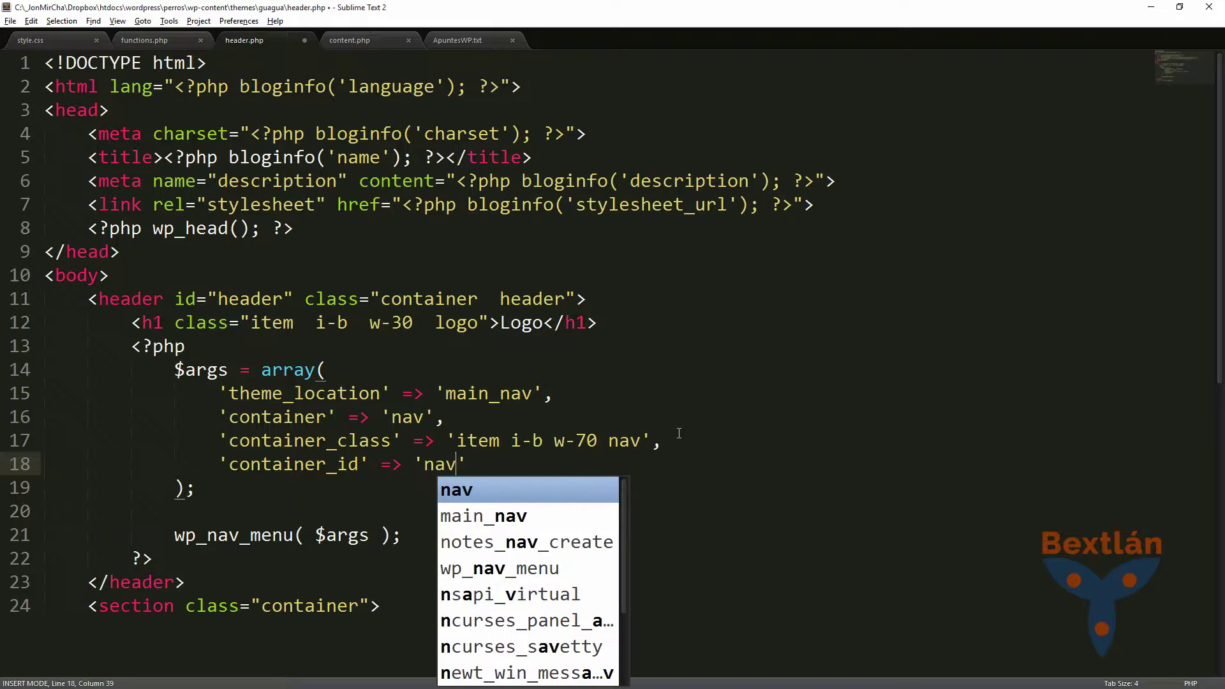
pyautogui.write('aimn')
pyautogui.press('BackSpace')
pyautogui.press('BackSpace')
pyautogui.write("n'")
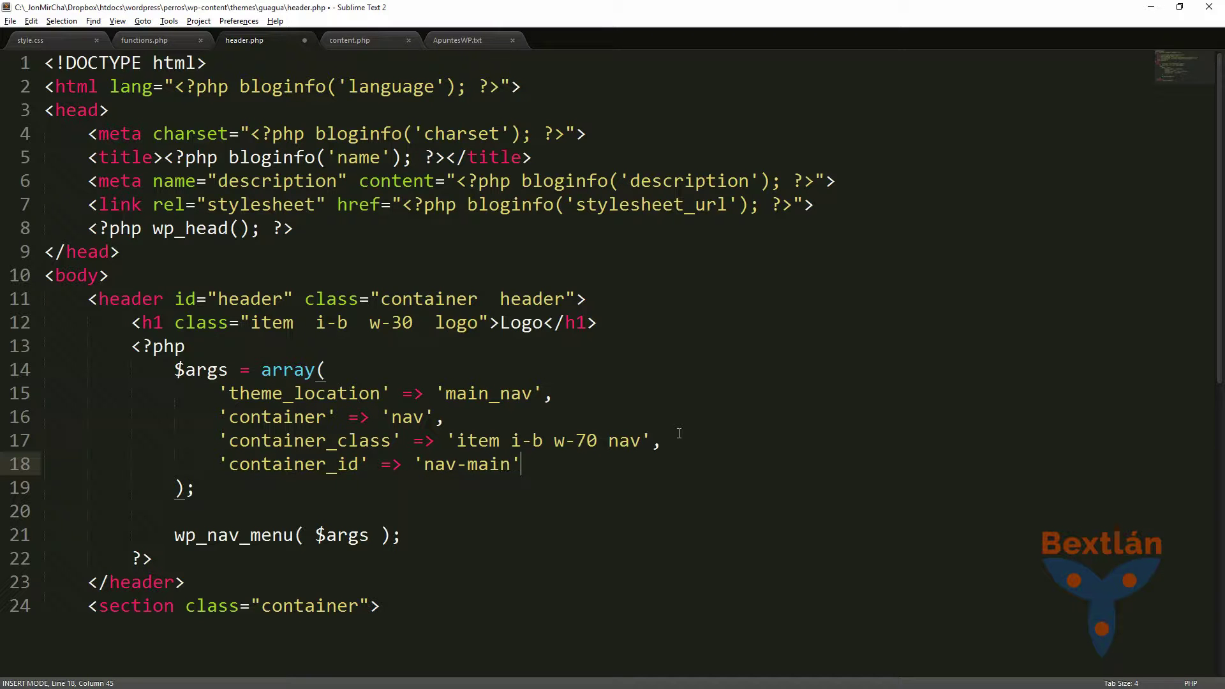
pyautogui.hotkey('ctrl', 's')
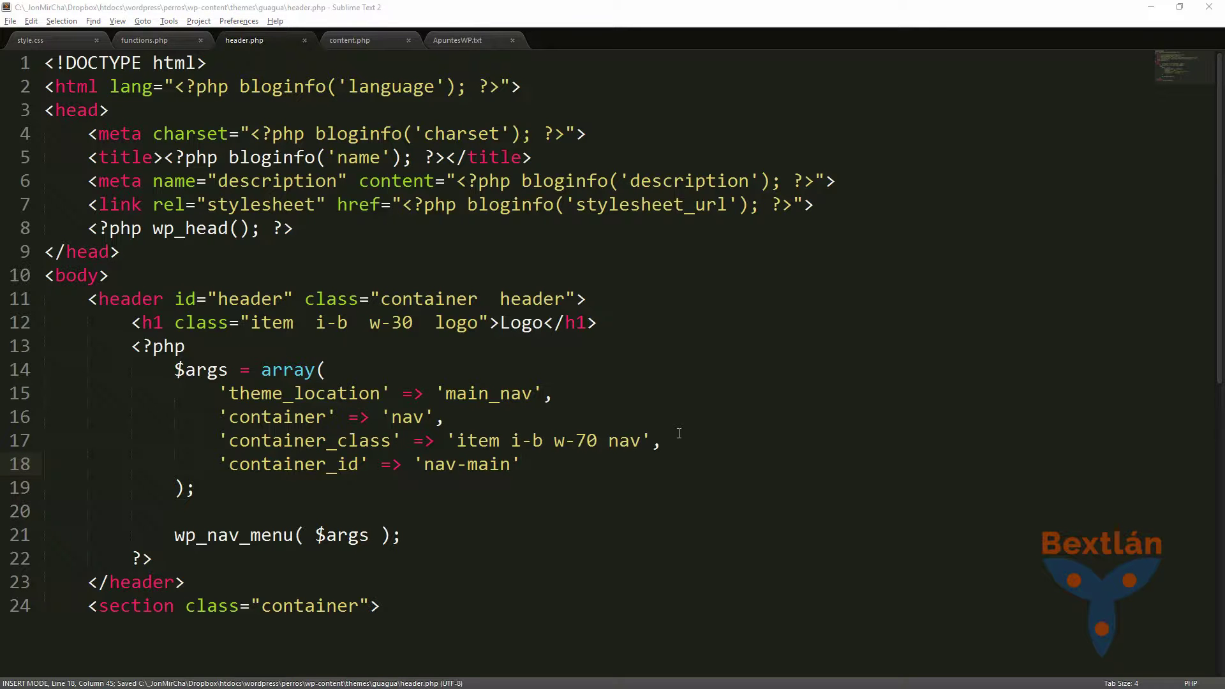
# - Reload the Perros page, expand the "menu" div and its list in the inspector, and compare the markup with the $args array in header.php
pyautogui.hotkey('alt', 'Tab')
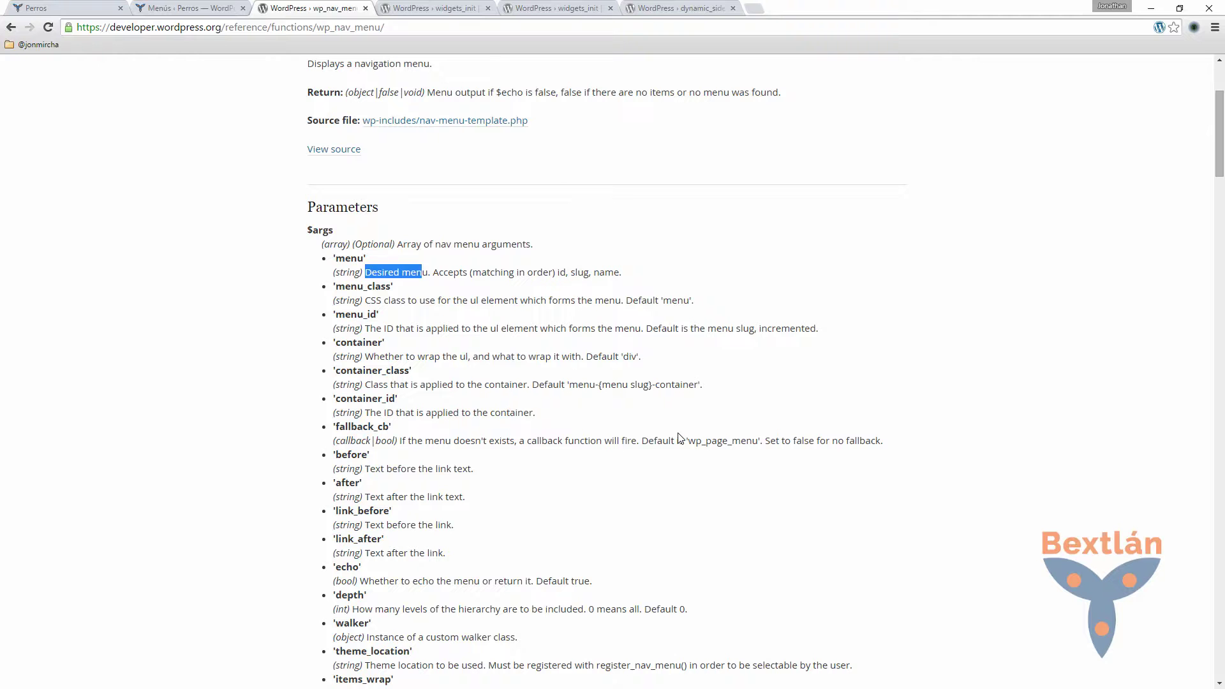
pyautogui.click(82, 7)
pyautogui.click(48, 27)
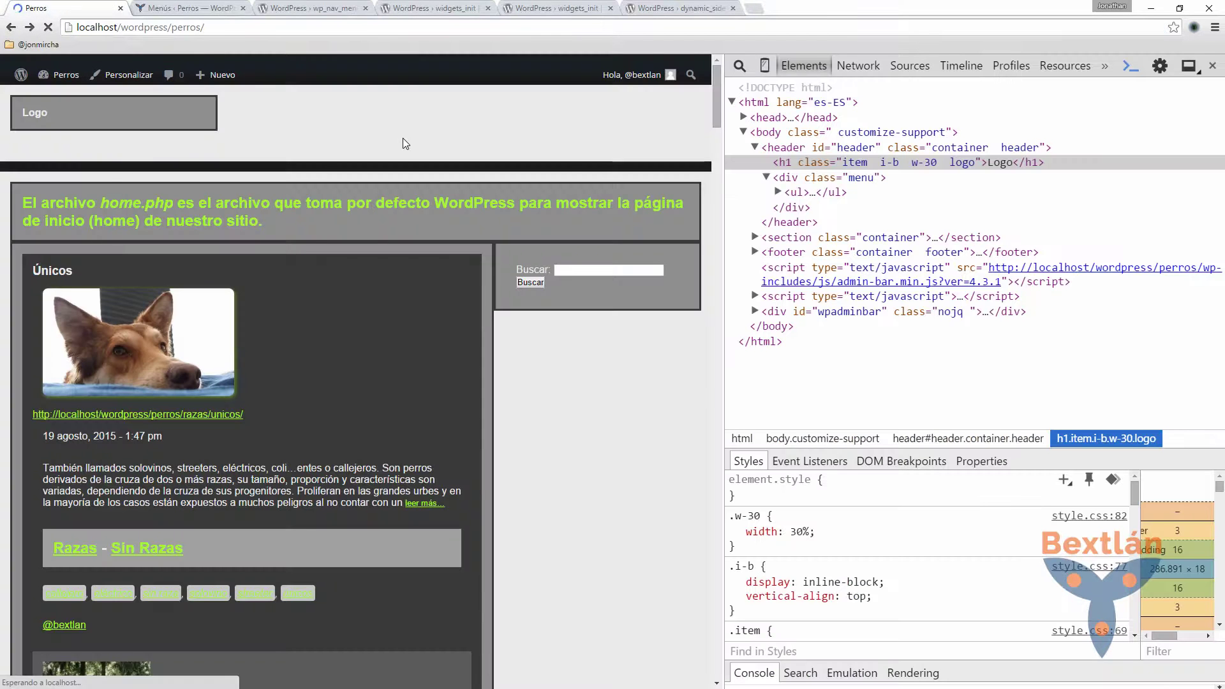
pyautogui.click(766, 177)
pyautogui.click(778, 192)
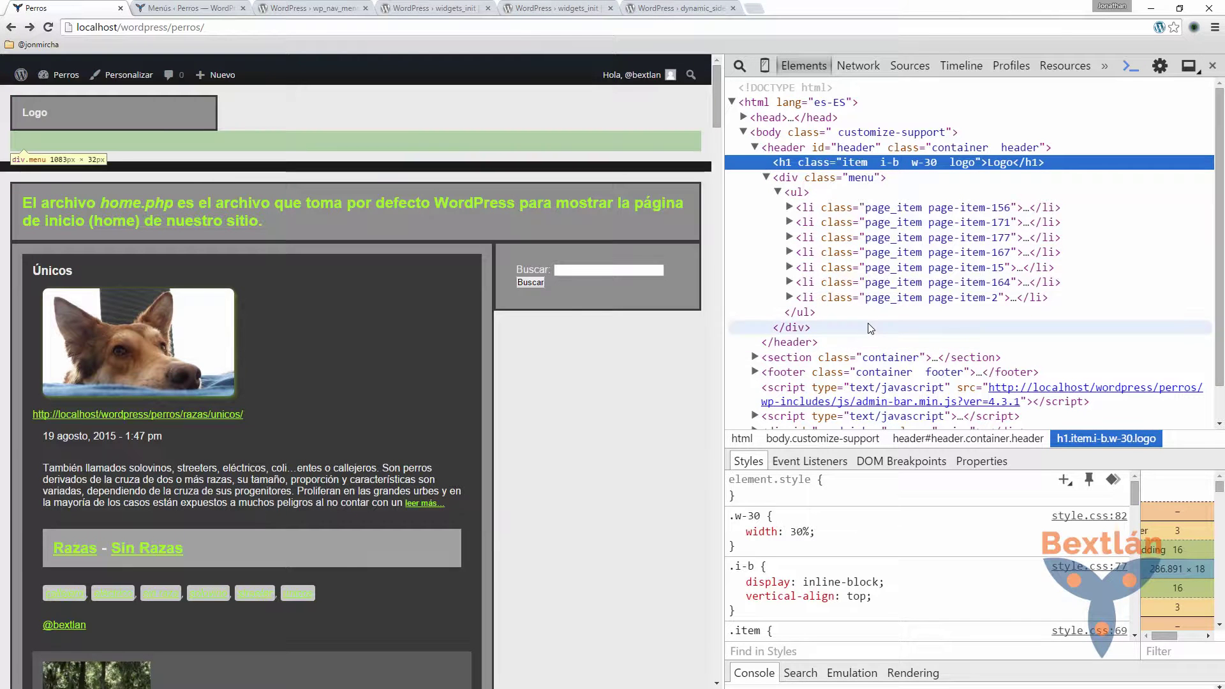
pyautogui.hotkey('alt', 'Tab')
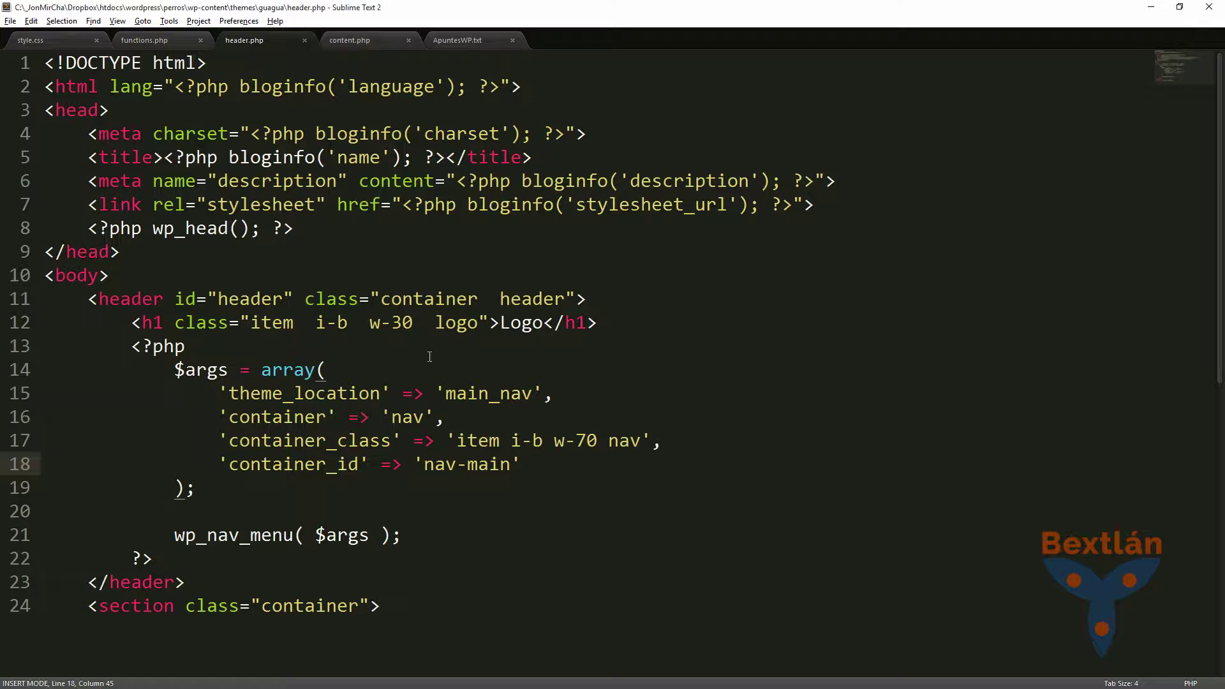
pyautogui.click(390, 419)
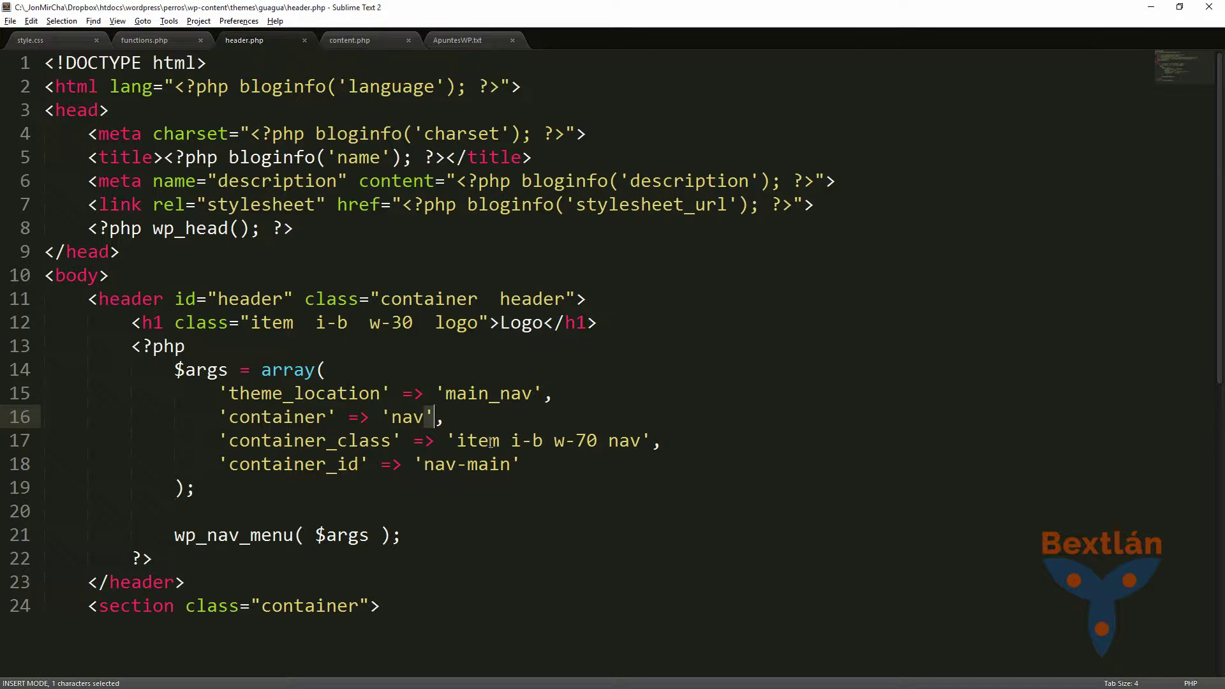
pyautogui.hotkey('alt', 'Tab')
pyautogui.hotkey('alt', 'Tab')
# - Rename the $args variable to $defaults in both the array declaration and the wp_nav_menu call, and save header.php
pyautogui.click(229, 372)
pyautogui.keyDown('ctrl'); pyautogui.click(369, 543); pyautogui.keyUp('ctrl')
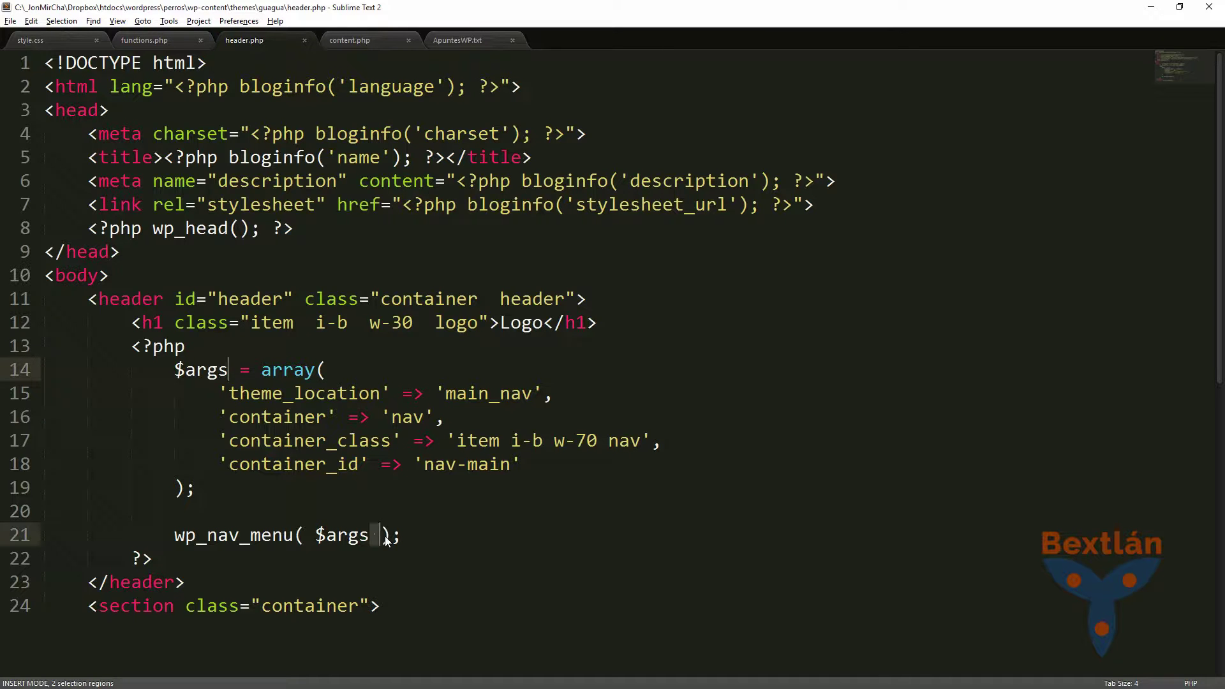
pyautogui.press('Escape')
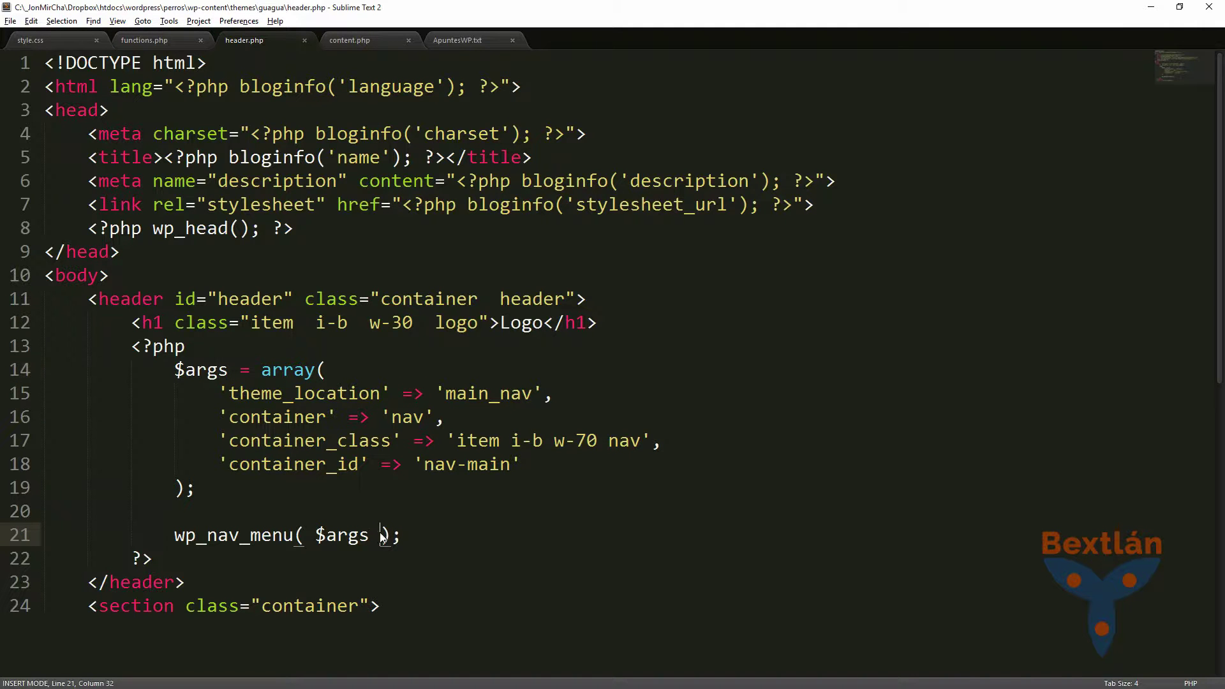
pyautogui.keyDown('ctrl'); pyautogui.click(228, 371); pyautogui.keyUp('ctrl')
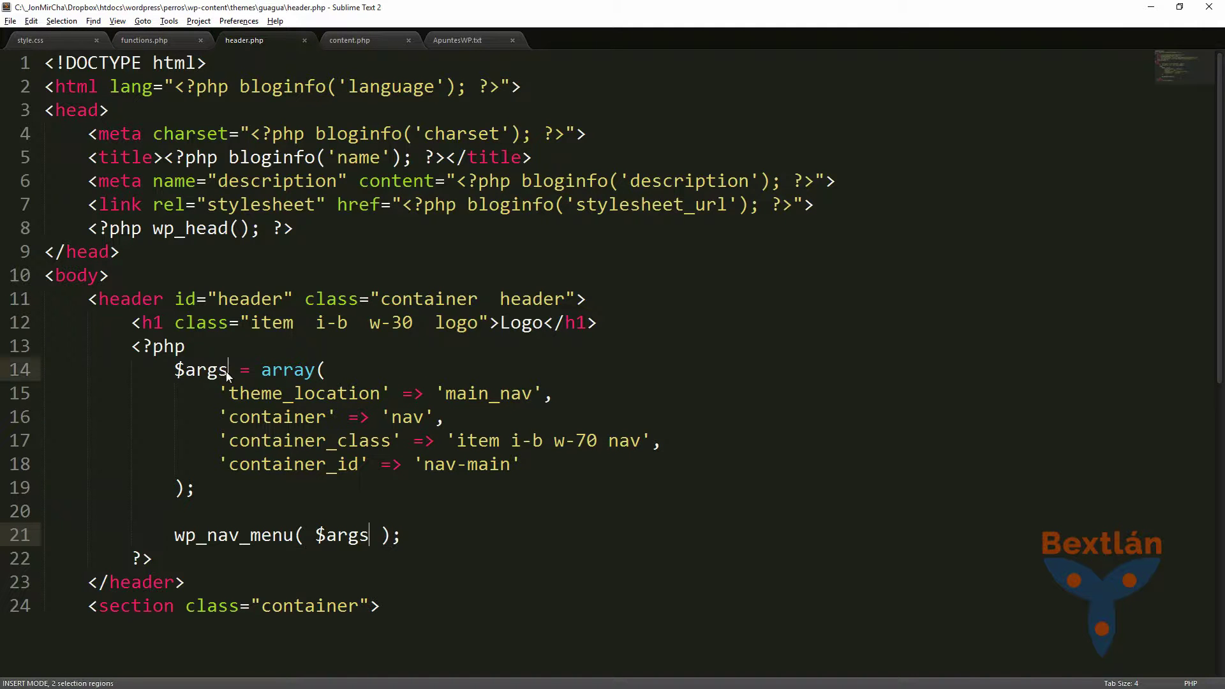
pyautogui.press('BackSpace')
pyautogui.press('BackSpace')
pyautogui.press('BackSpace')
pyautogui.press('BackSpace')
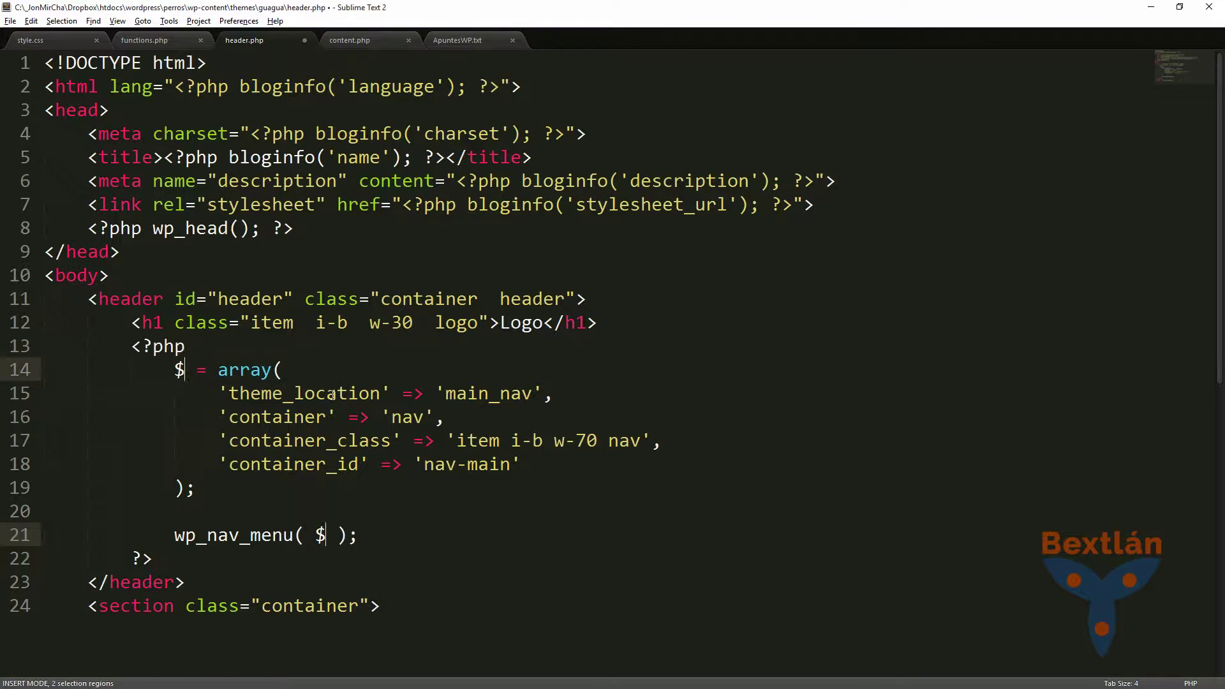
pyautogui.write('defaults')
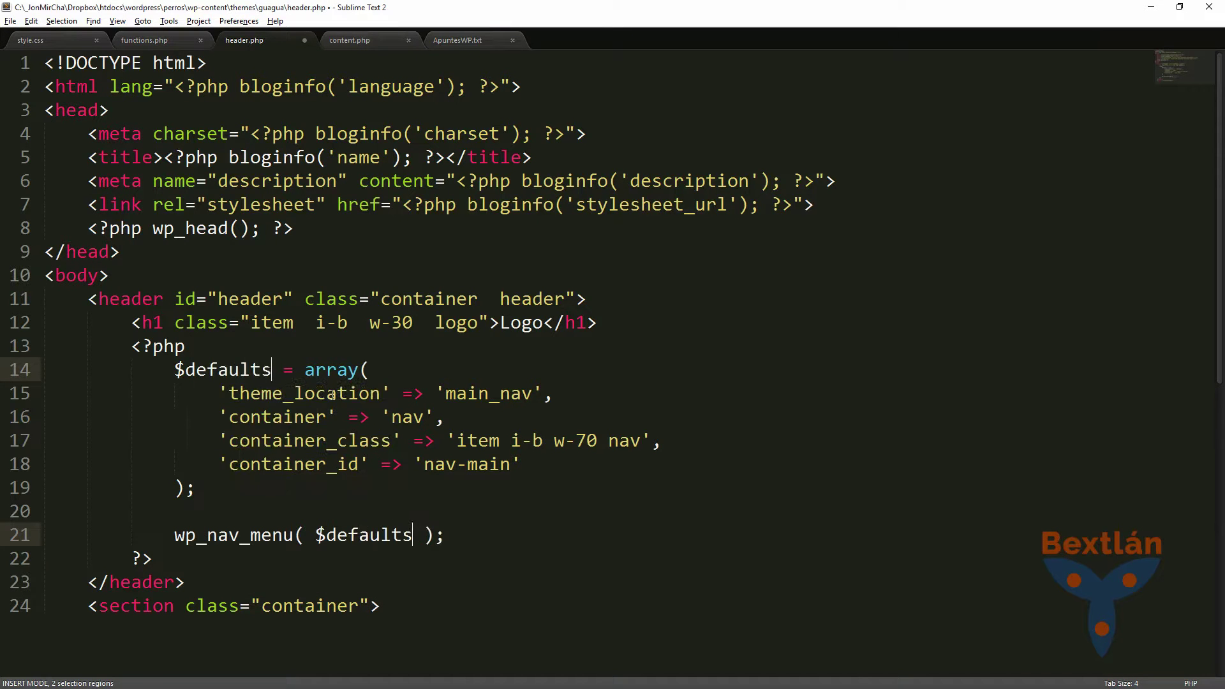
pyautogui.hotkey('ctrl', 's')
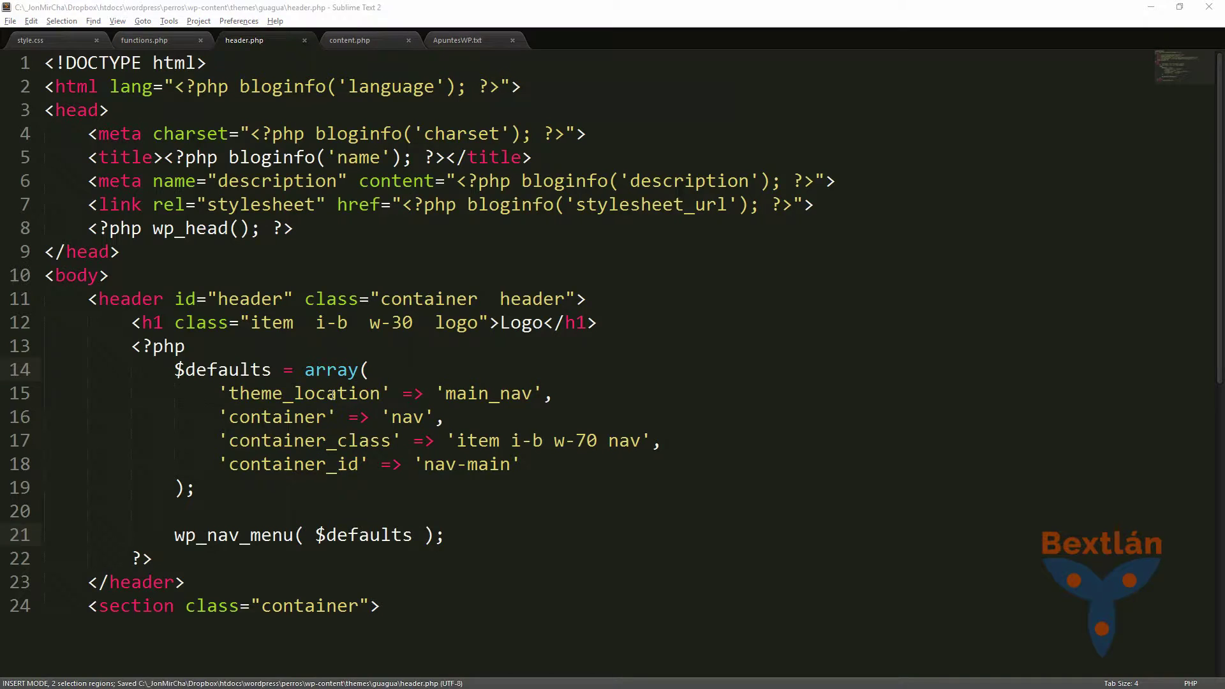
# - Switch to the browser, reload the Perros page, and assign Menú Principal to the Navegación Principal theme location in the menu editor
pyautogui.hotkey('alt', 'Tab')
pyautogui.press('F5')
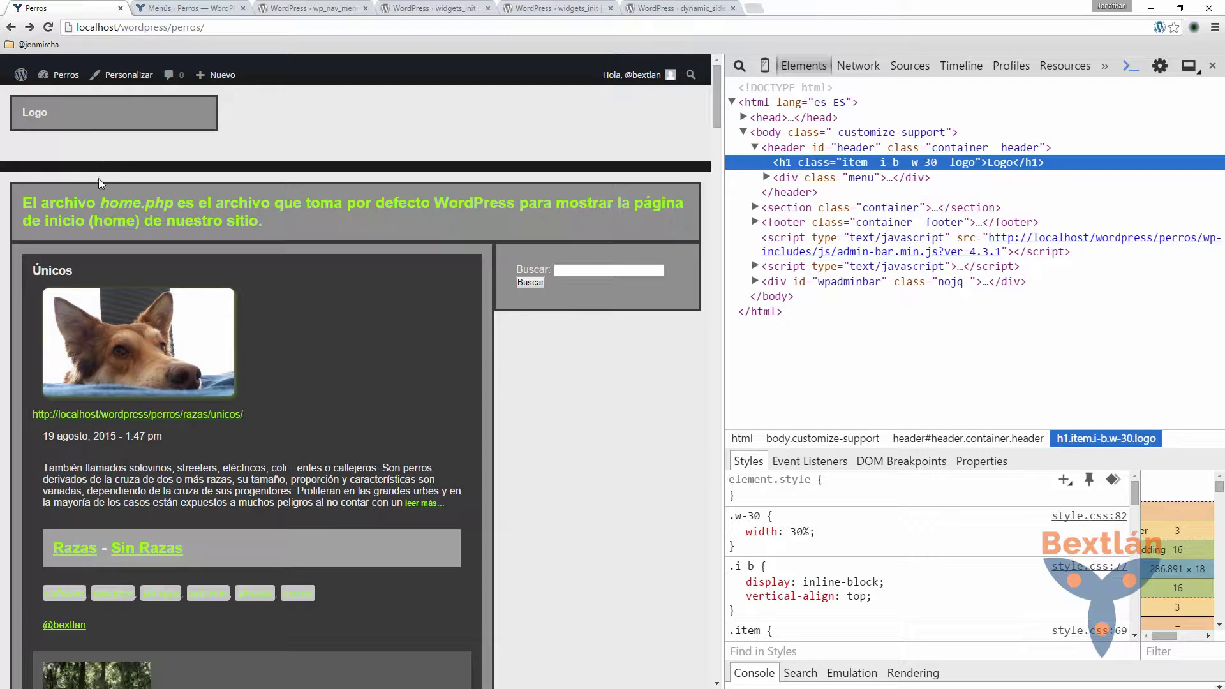
pyautogui.click(202, 13)
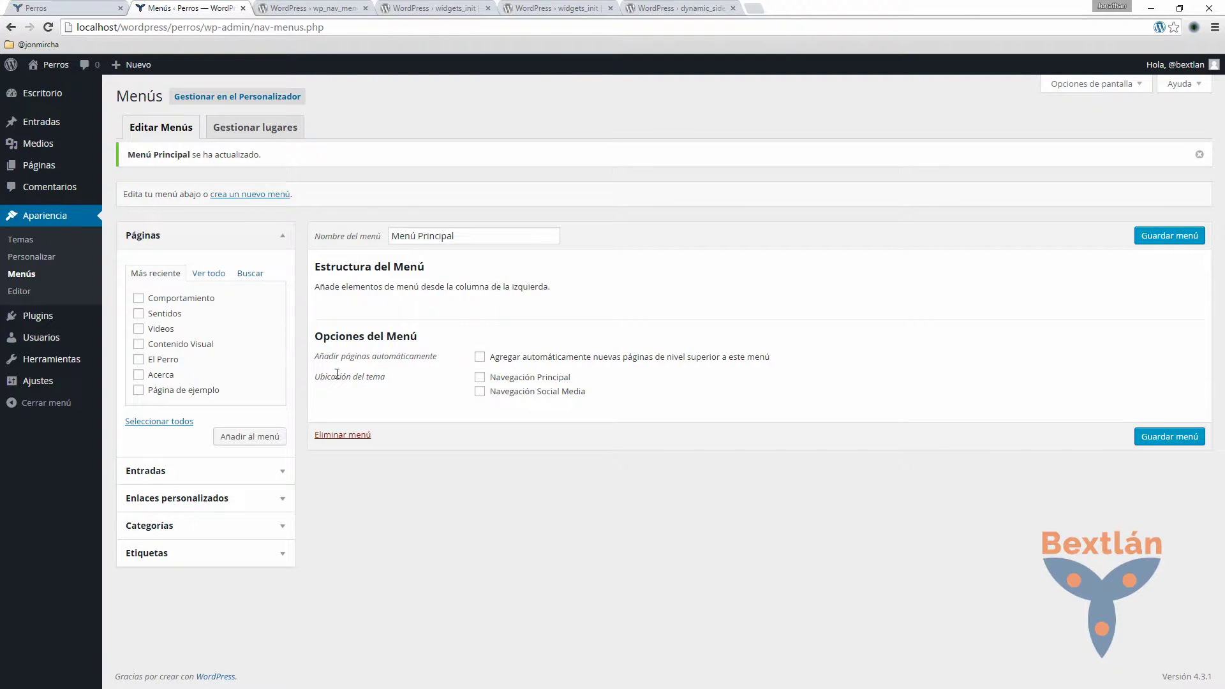
pyautogui.click(479, 378)
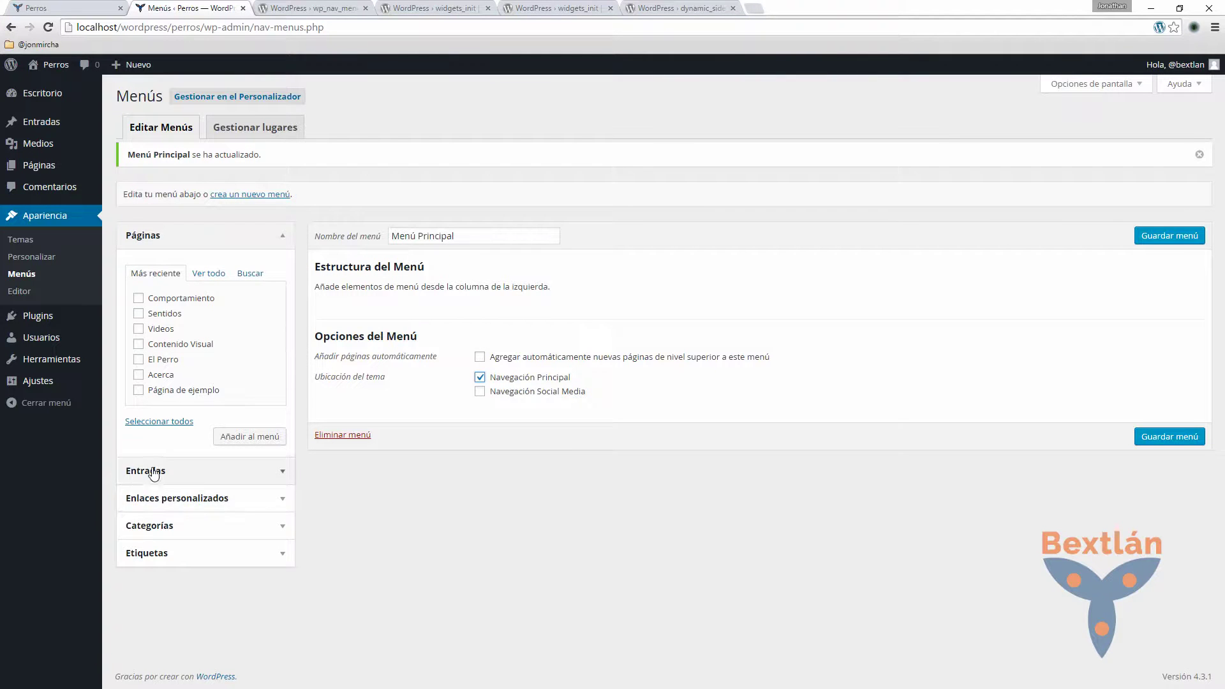
# - Add a custom link with the text Inicio to Menú Principal, using the Perros home page address localhost/wordpress/perros/ as its URL
pyautogui.click(241, 504)
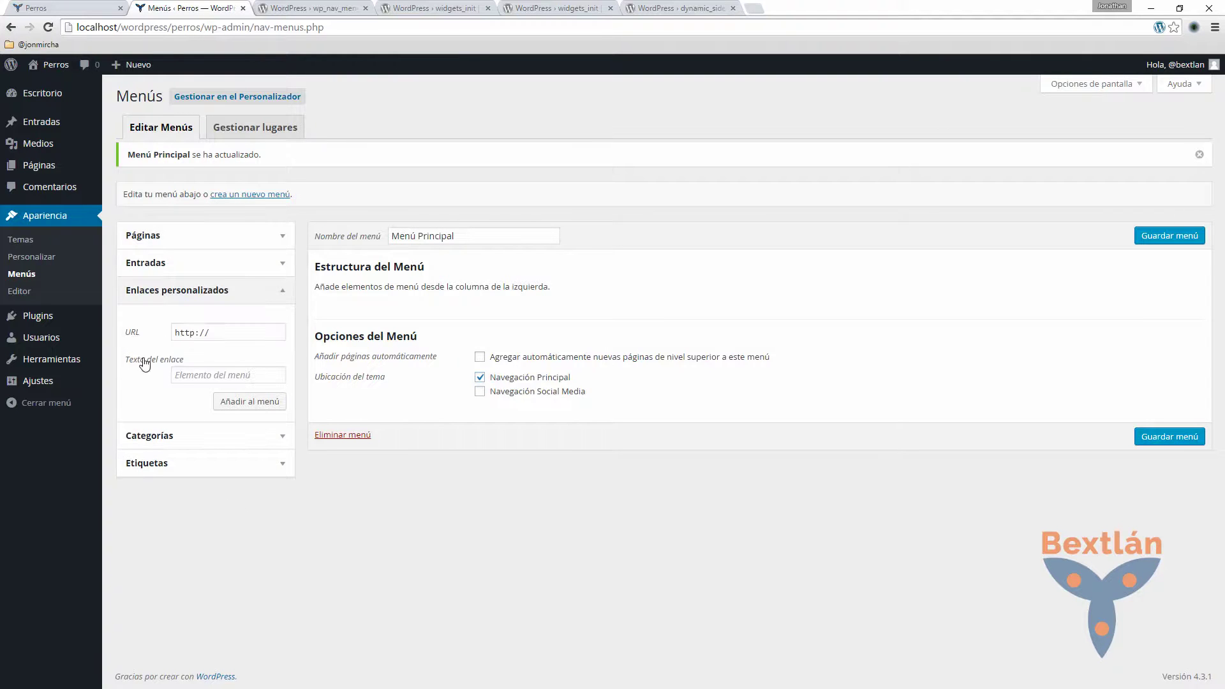
pyautogui.click(200, 378)
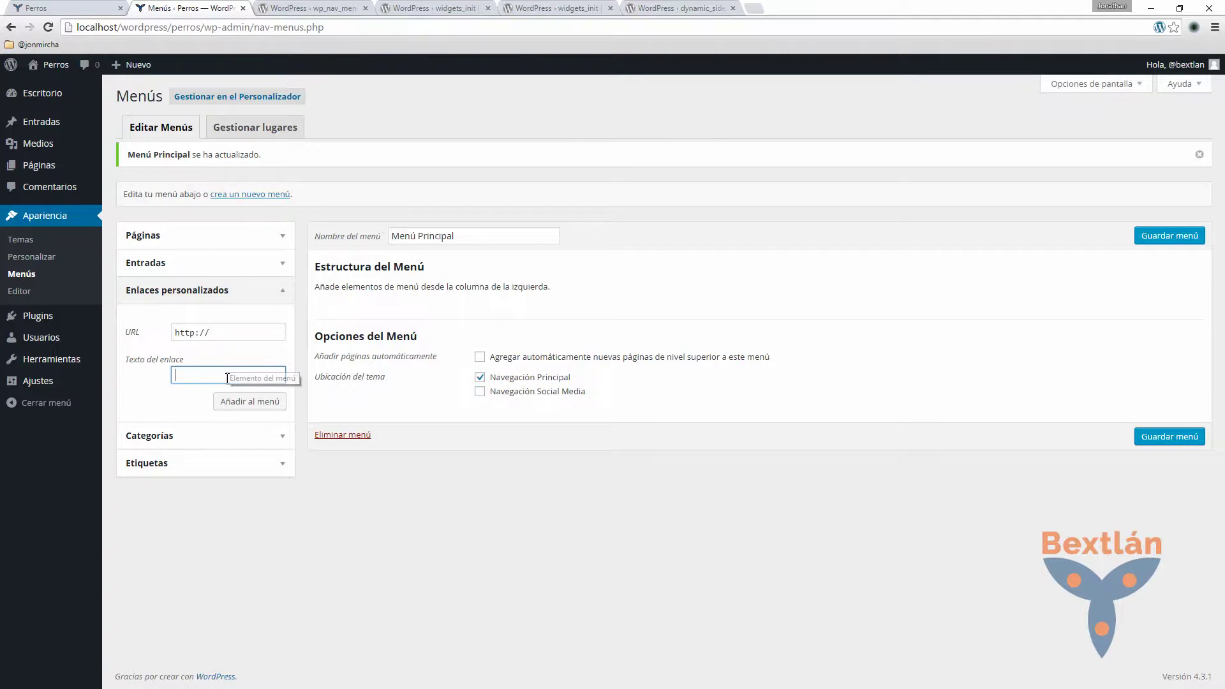
pyautogui.write('Ini')
pyautogui.click(81, 7)
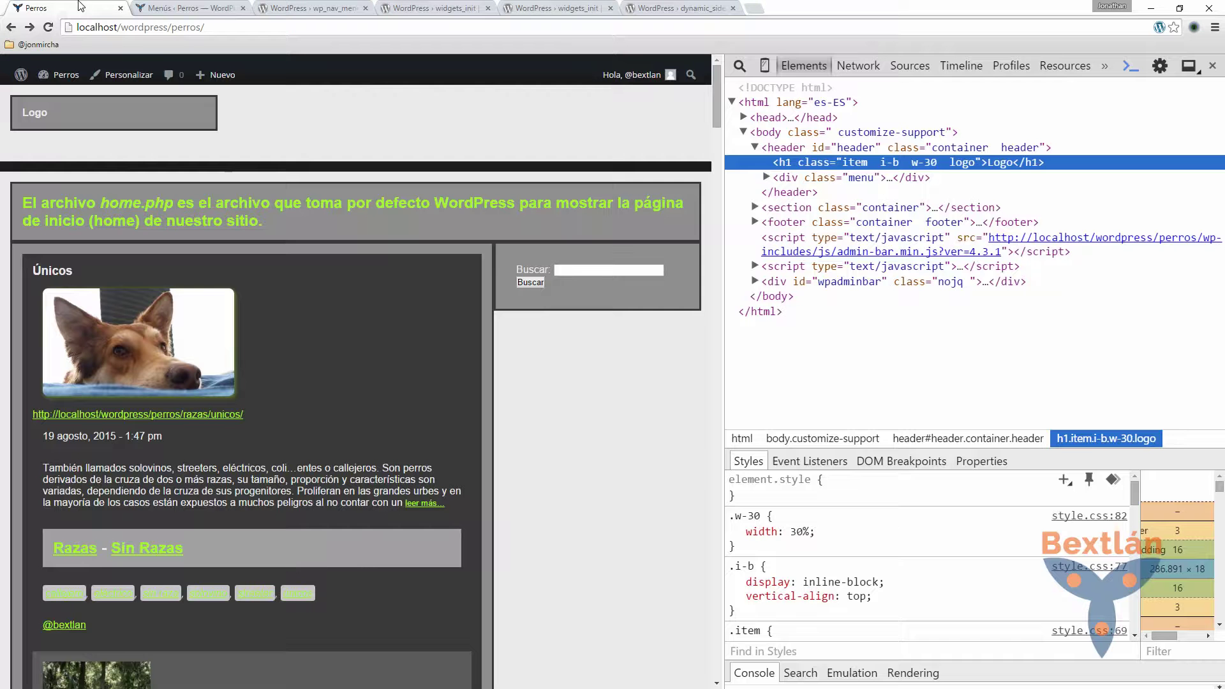
pyautogui.click(133, 26)
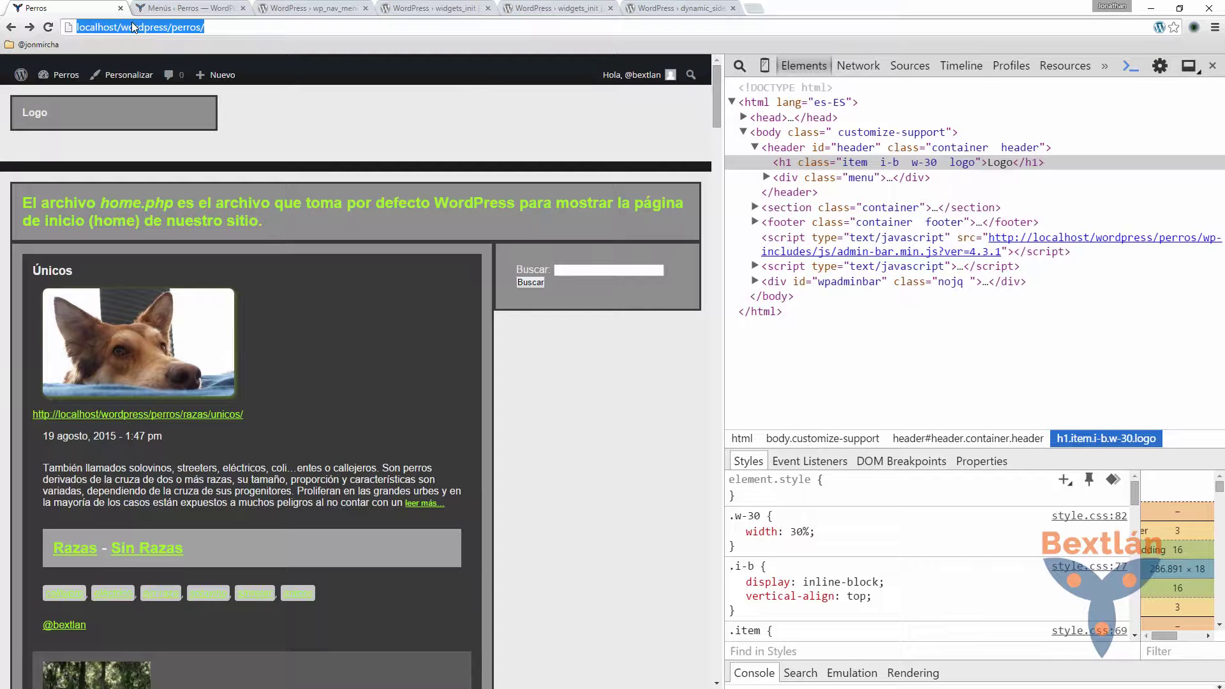
pyautogui.click(167, 9)
pyautogui.tripleClick(210, 331)
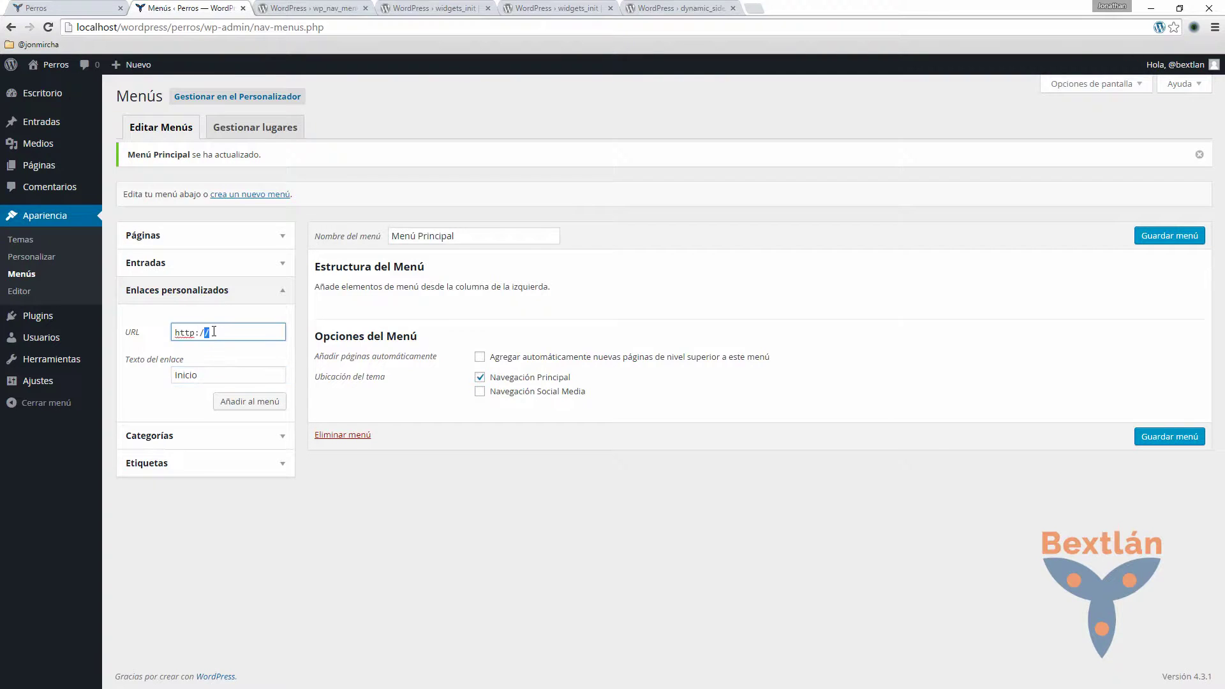
pyautogui.hotkey('ctrl', 'v')
pyautogui.press('Home')
pyautogui.press('End')
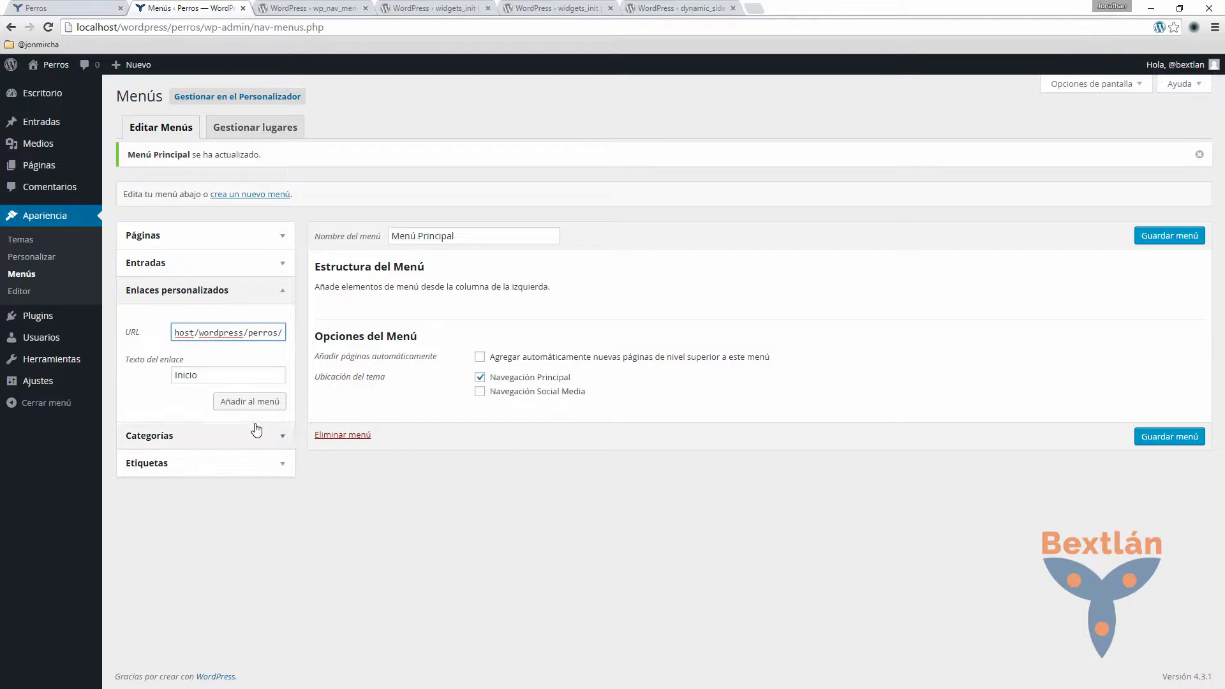
pyautogui.click(240, 402)
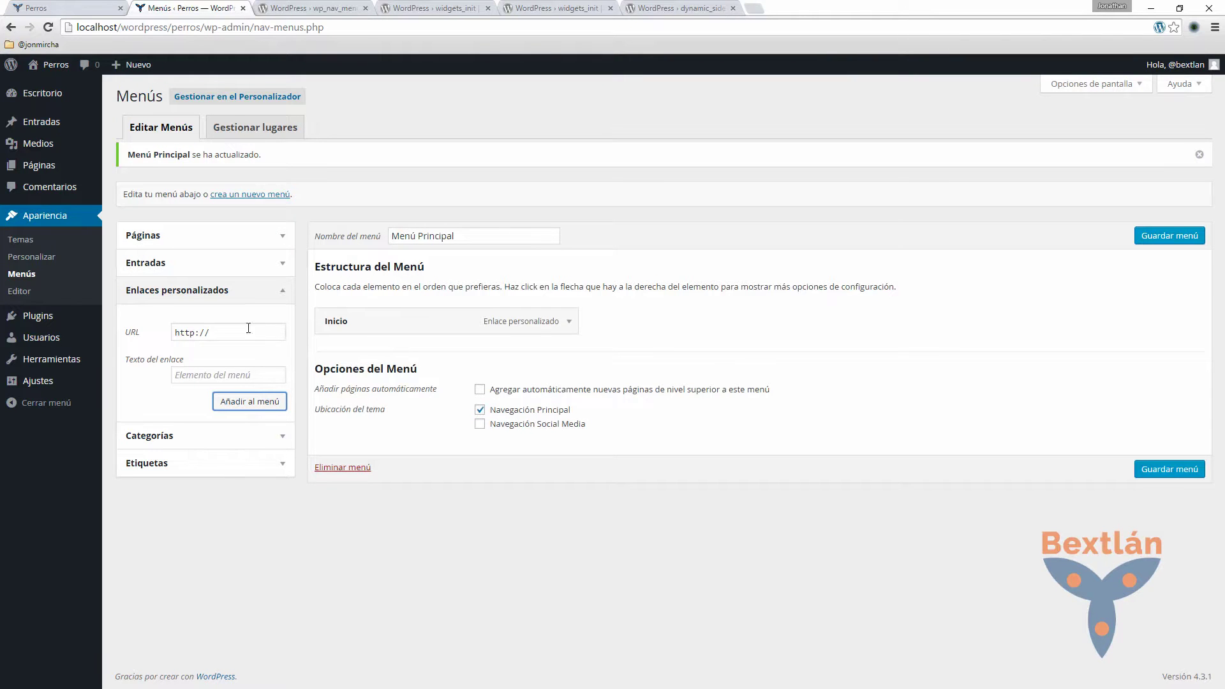
# - Add the pages El Perro and Acerca to Menú Principal below the Inicio link
pyautogui.click(283, 266)
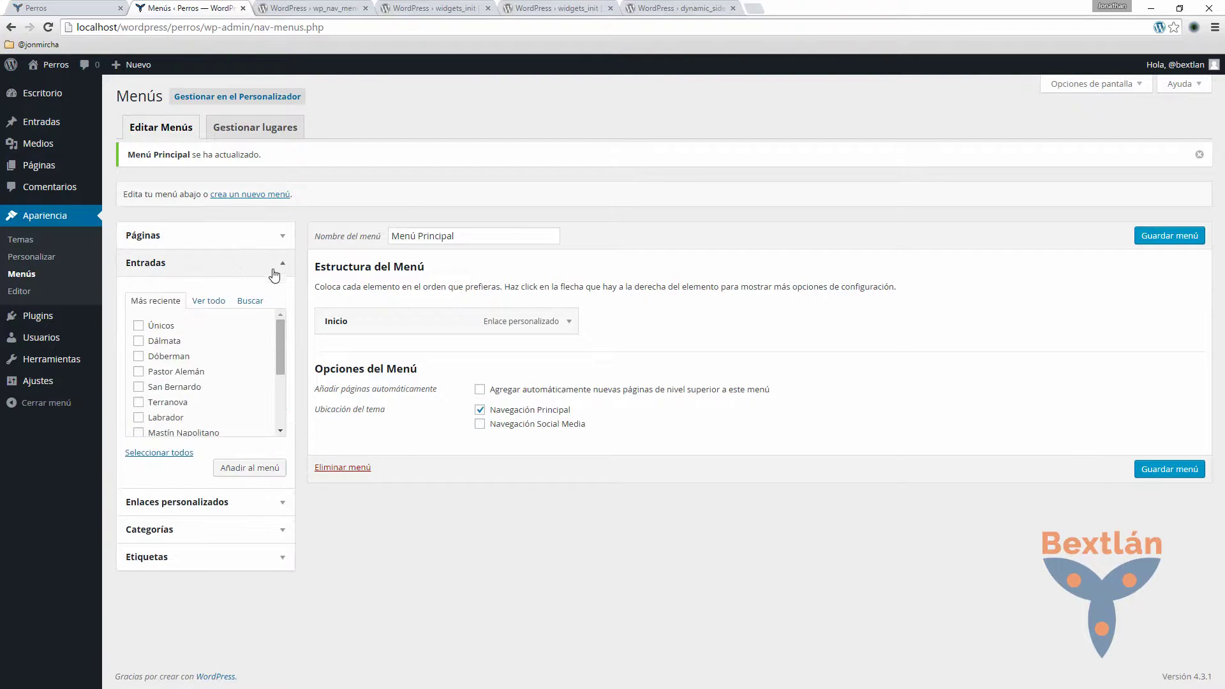
pyautogui.click(259, 266)
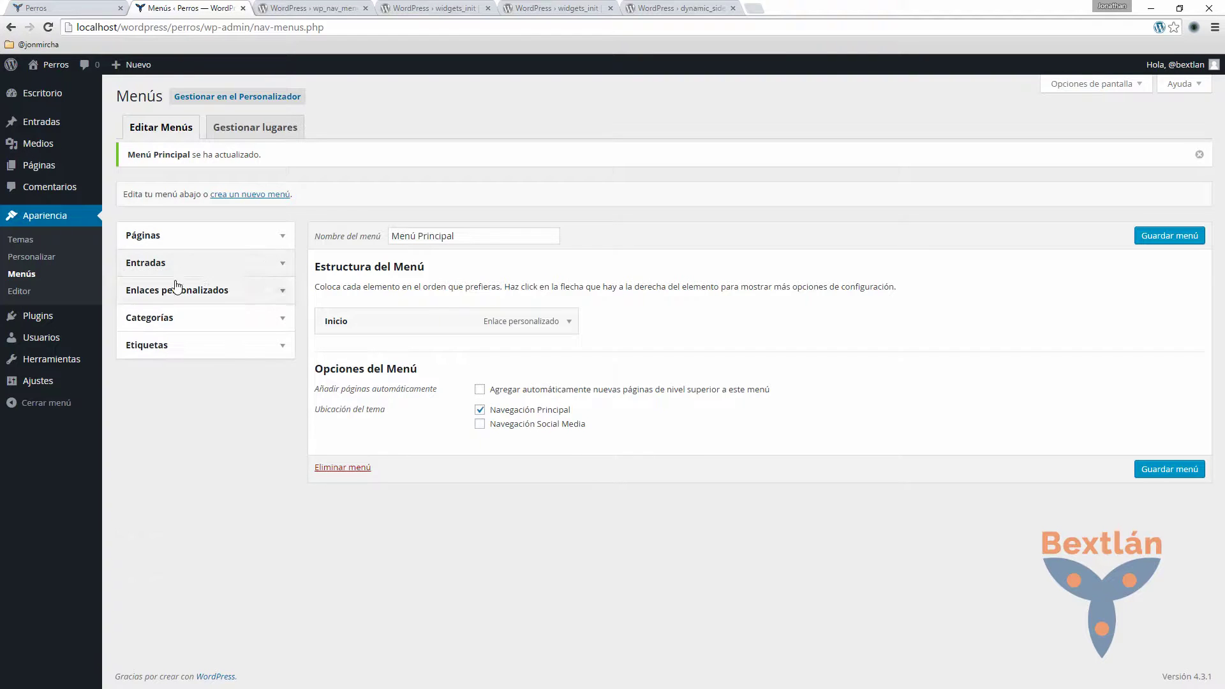
pyautogui.click(267, 240)
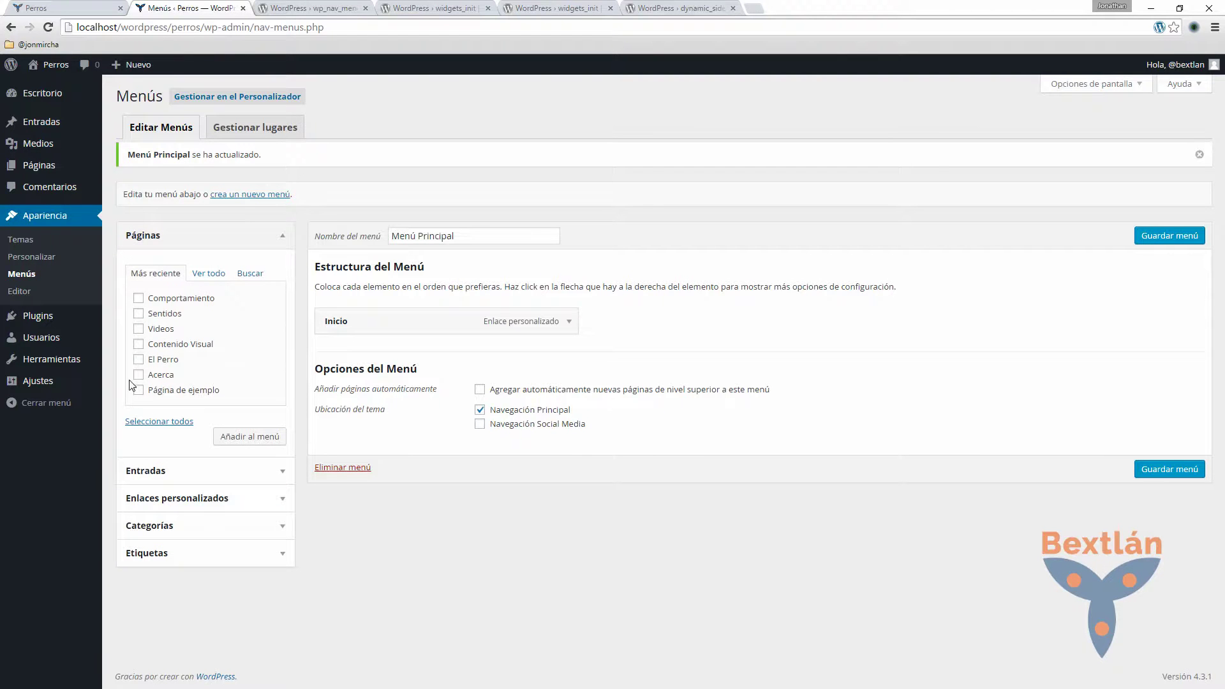
pyautogui.click(139, 360)
pyautogui.click(256, 440)
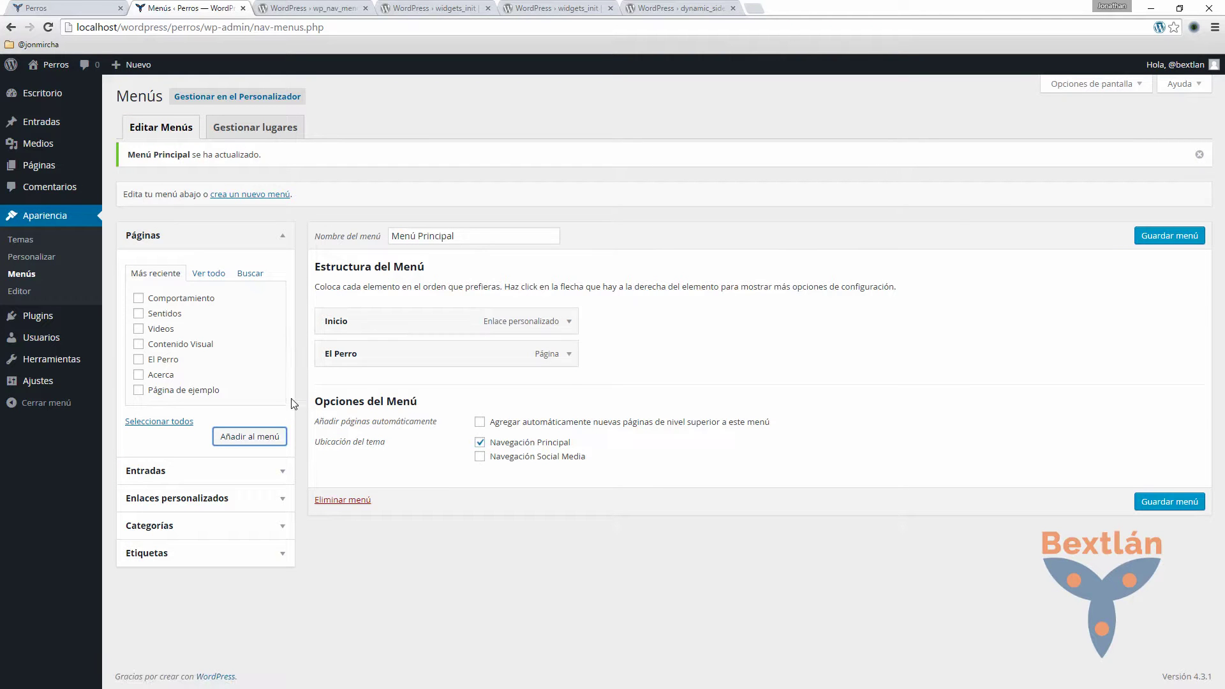
pyautogui.click(139, 377)
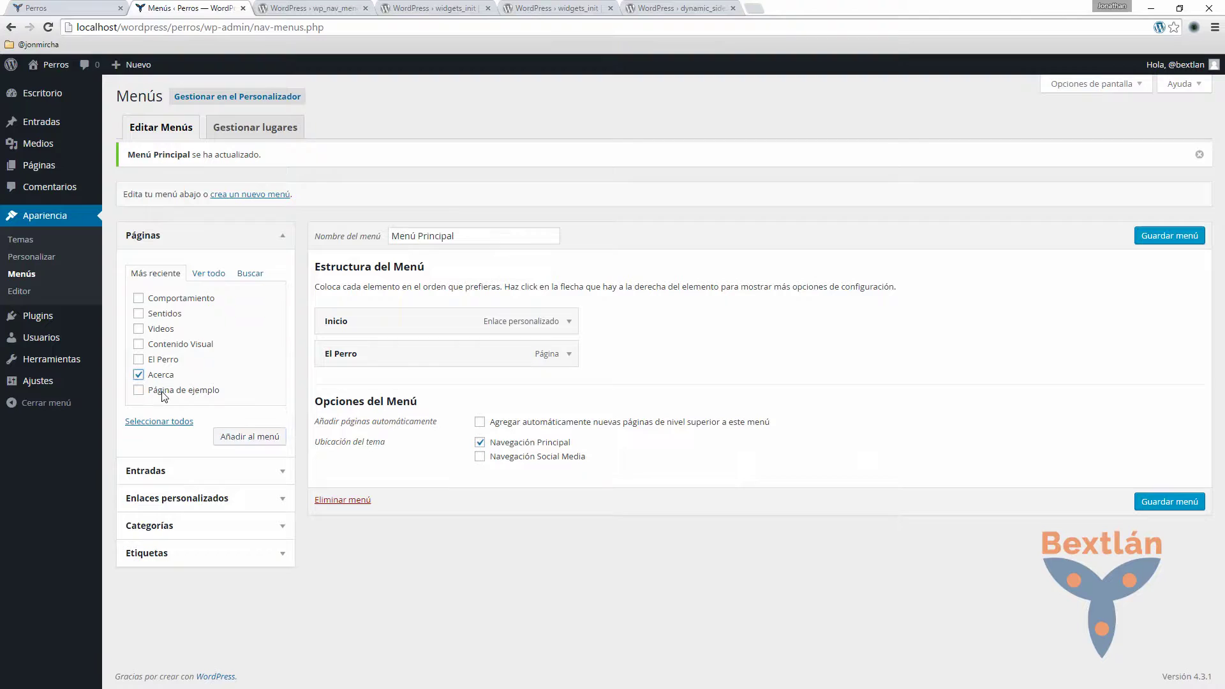
pyautogui.click(259, 446)
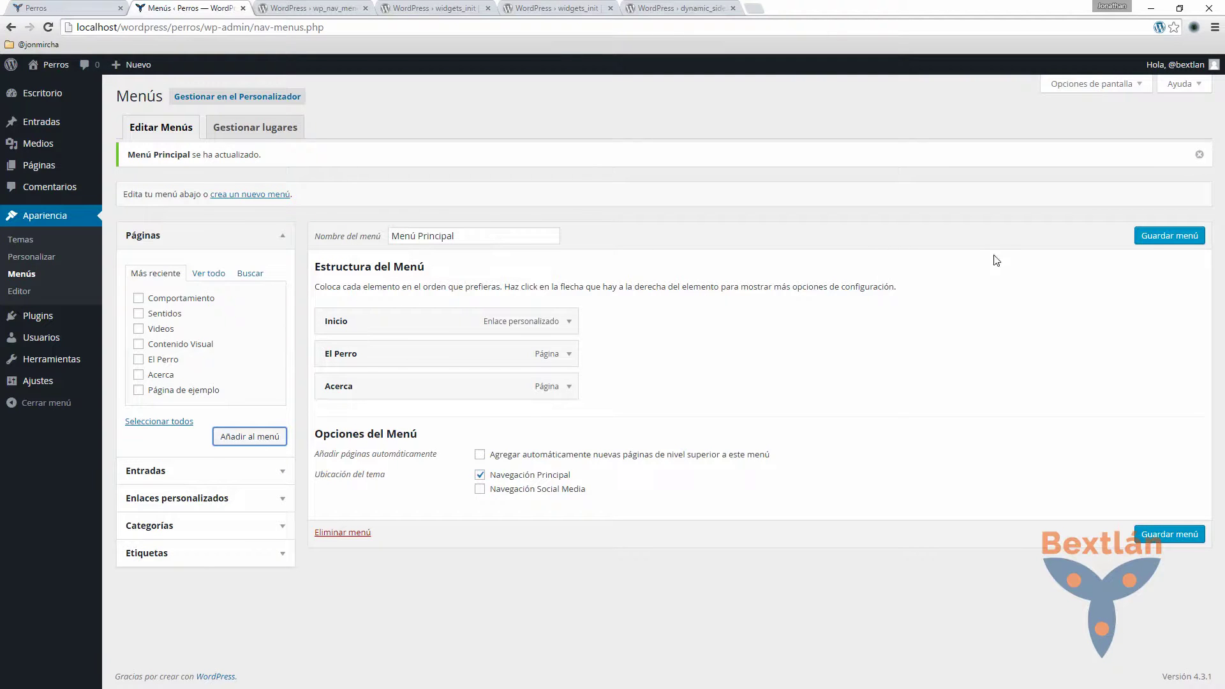
# - Save the Menú Principal menu and review the menus assigned to the Navegación Principal and Navegación Social Media locations
pyautogui.click(1165, 236)
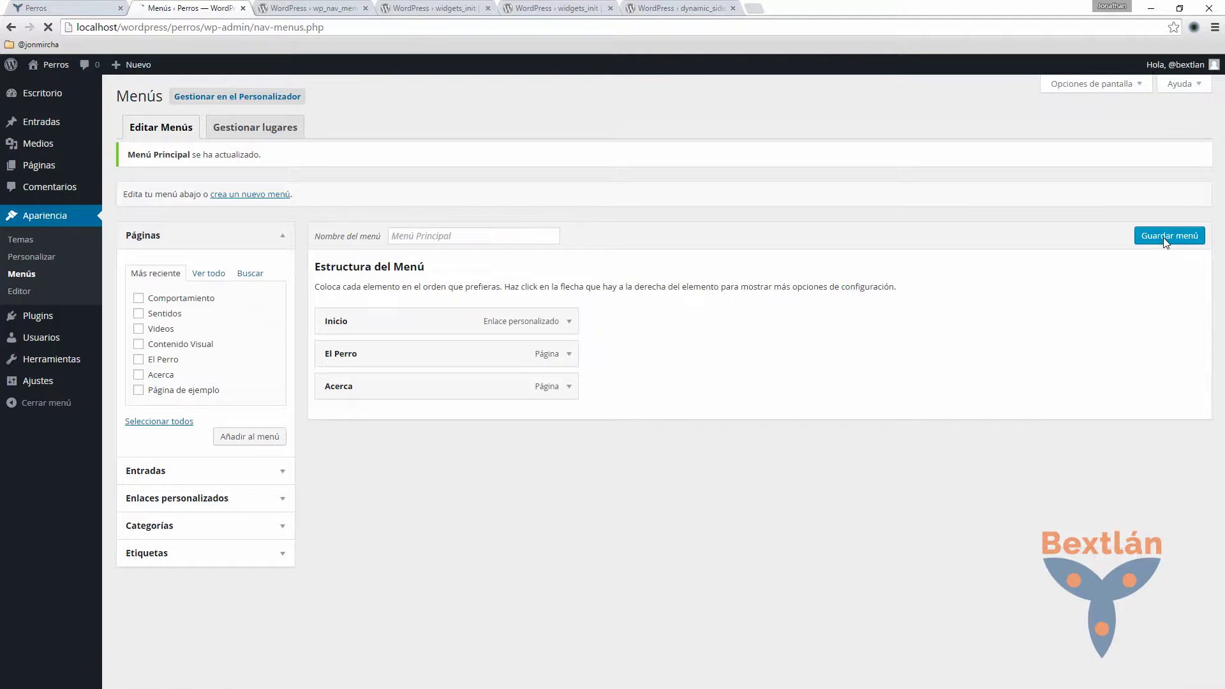
pyautogui.click(255, 130)
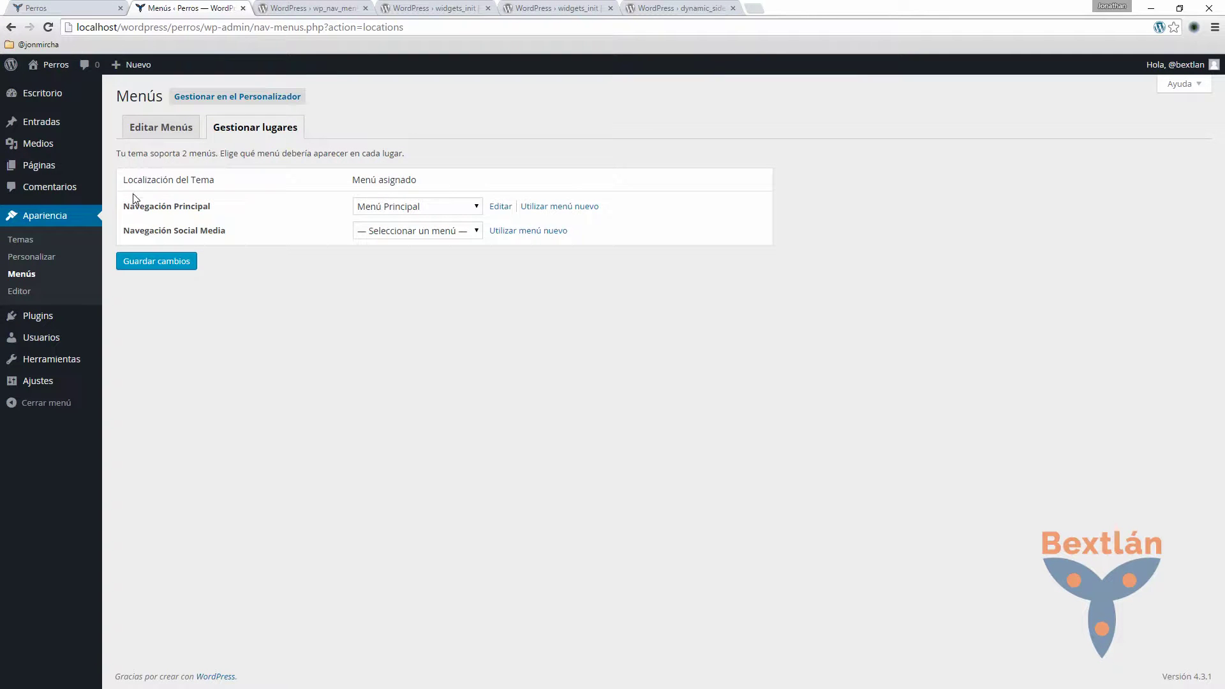
pyautogui.moveTo(130, 208); pyautogui.dragTo(212, 205)
pyautogui.click(405, 208)
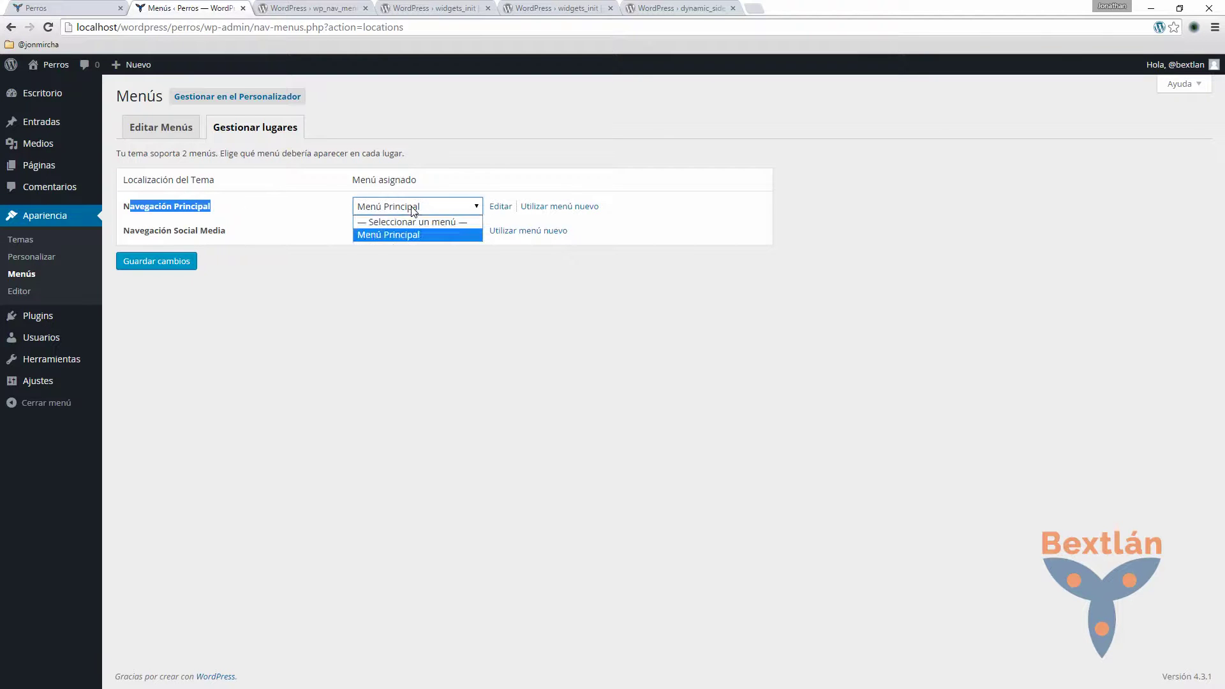
pyautogui.click(396, 239)
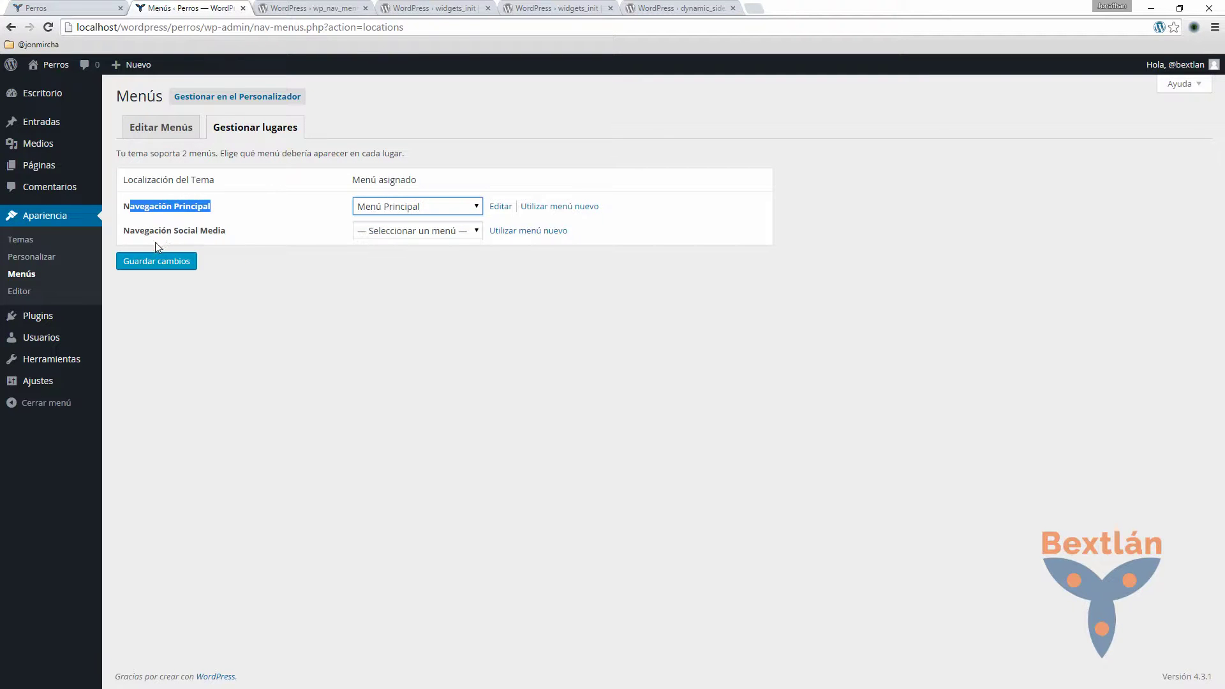
pyautogui.click(445, 231)
pyautogui.click(444, 229)
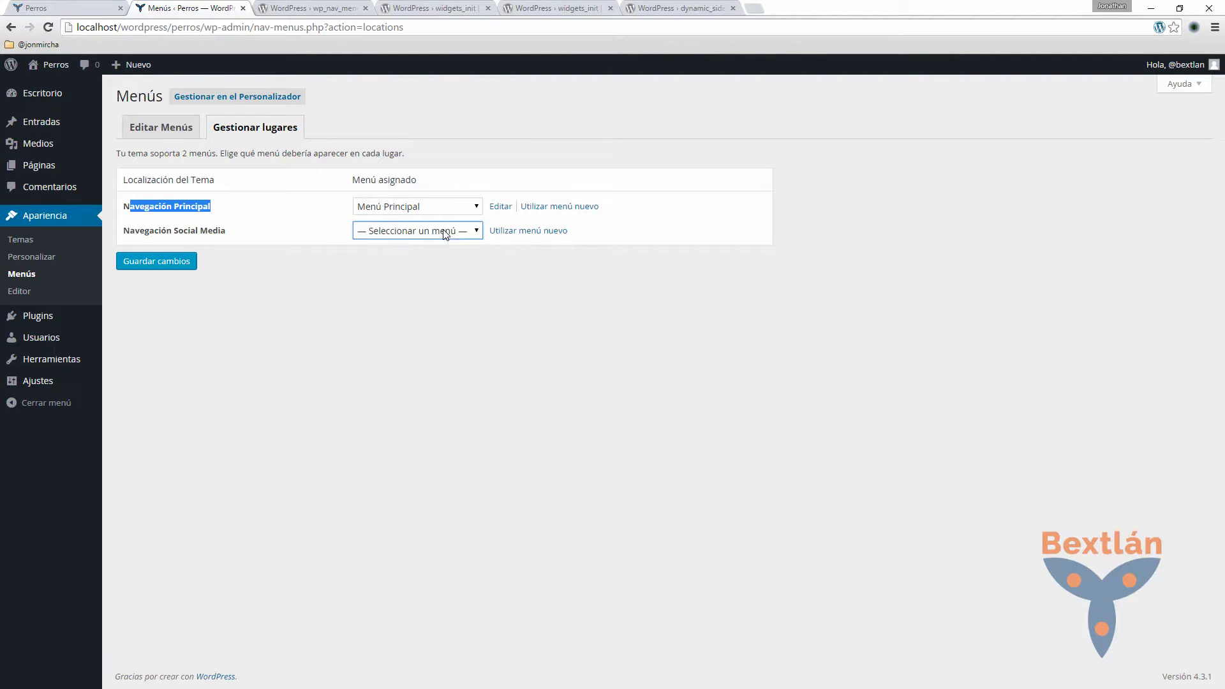
pyautogui.click(173, 131)
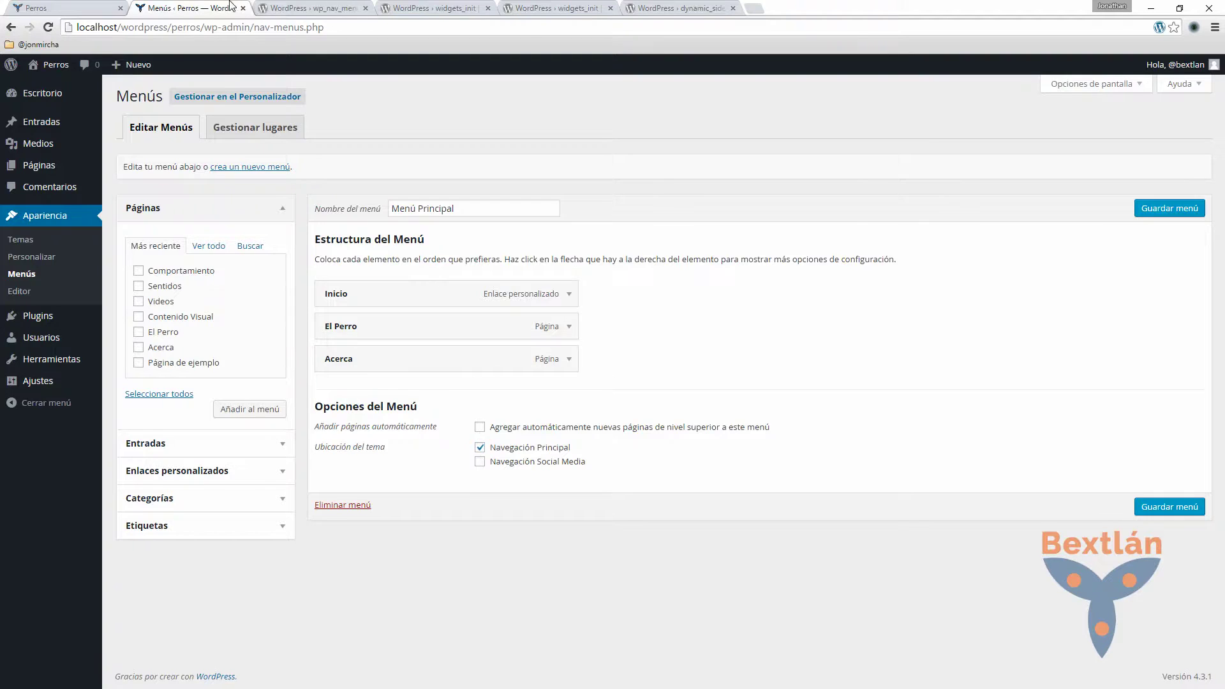
# - Reload the Perros site's front page to check the menu in its header
pyautogui.click(318, 12)
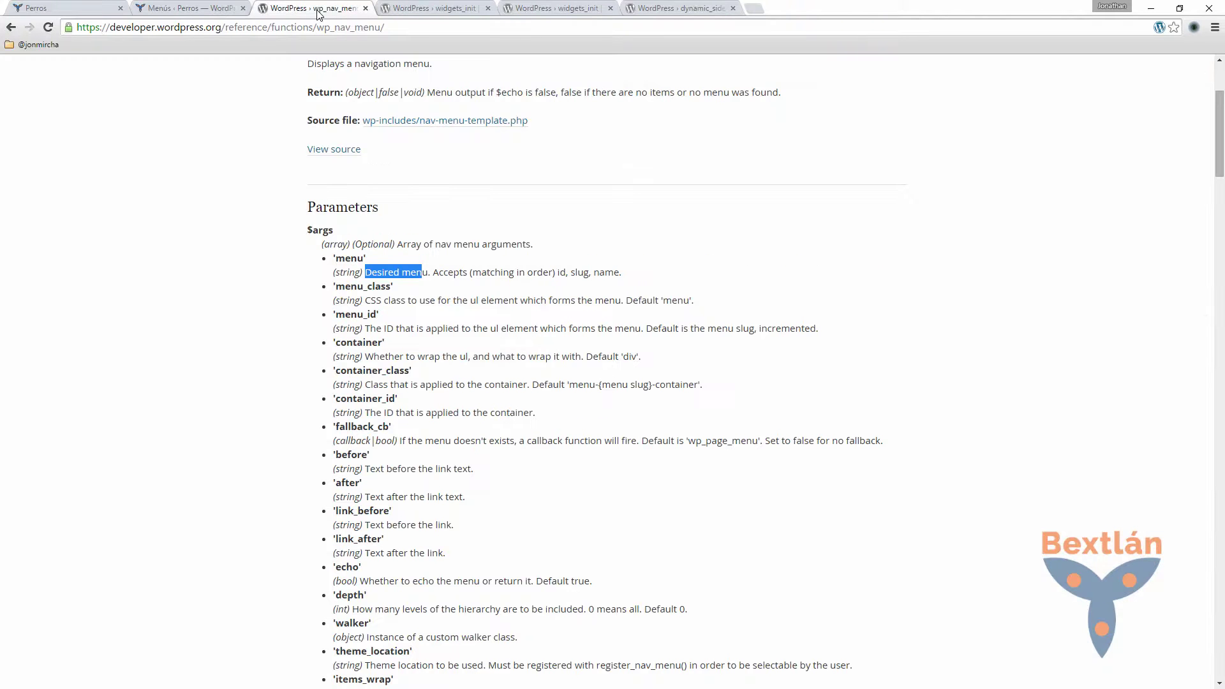
pyautogui.click(81, 13)
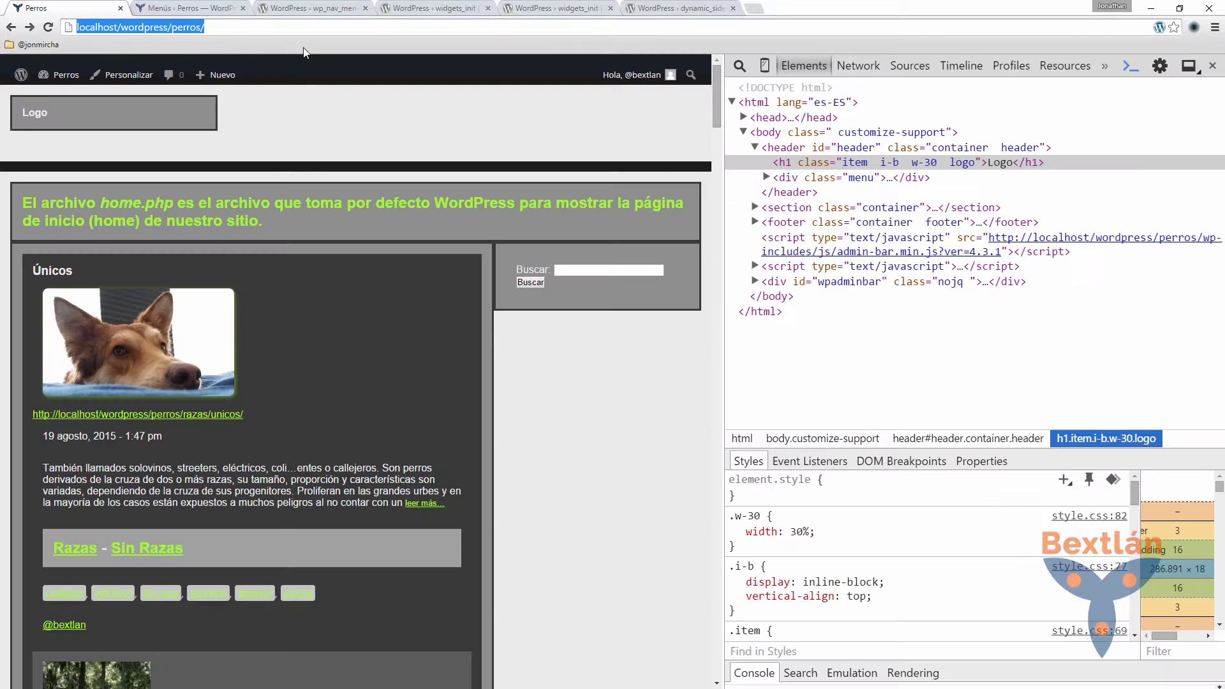
pyautogui.click(45, 29)
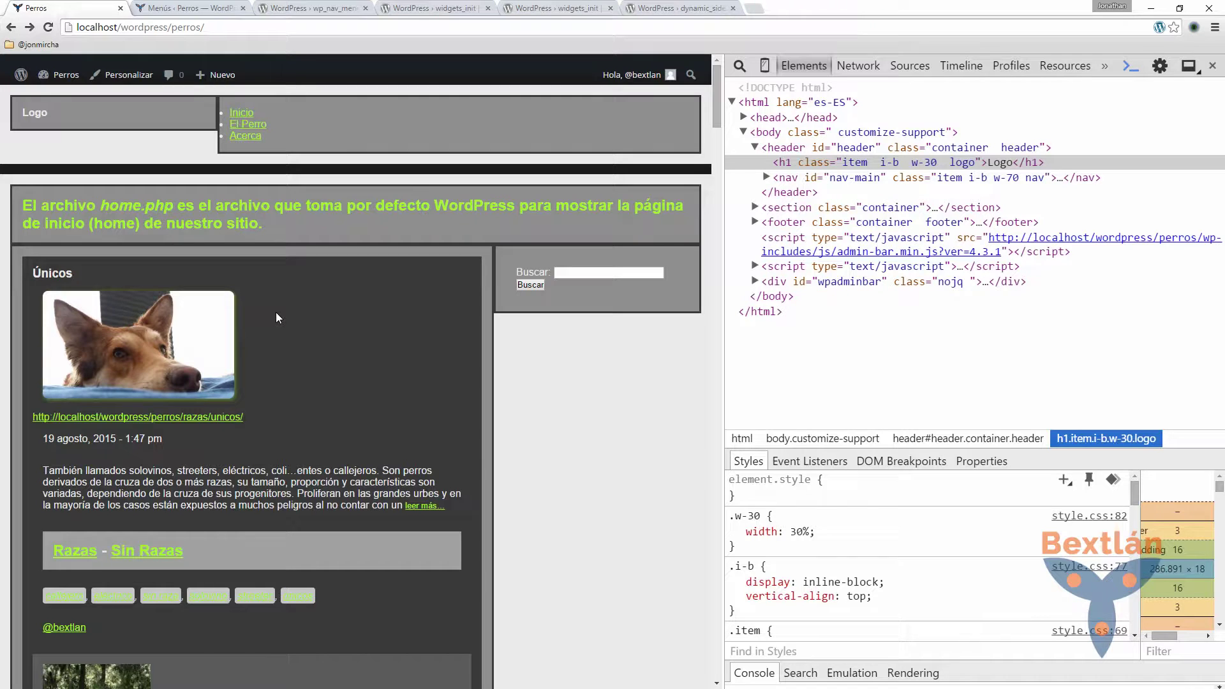
# - Switch to Sublime Text and review the theme_location entry with main_nav in the $defaults array of header.php
pyautogui.hotkey('alt', 'Tab')
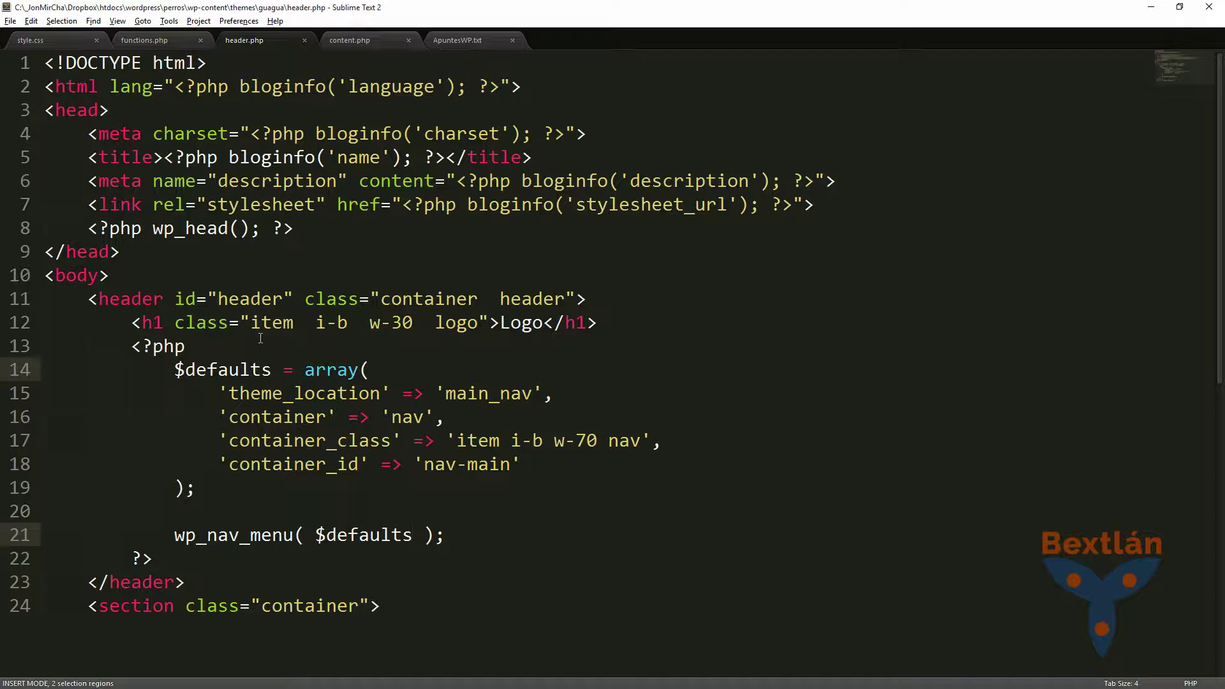
pyautogui.click(222, 370)
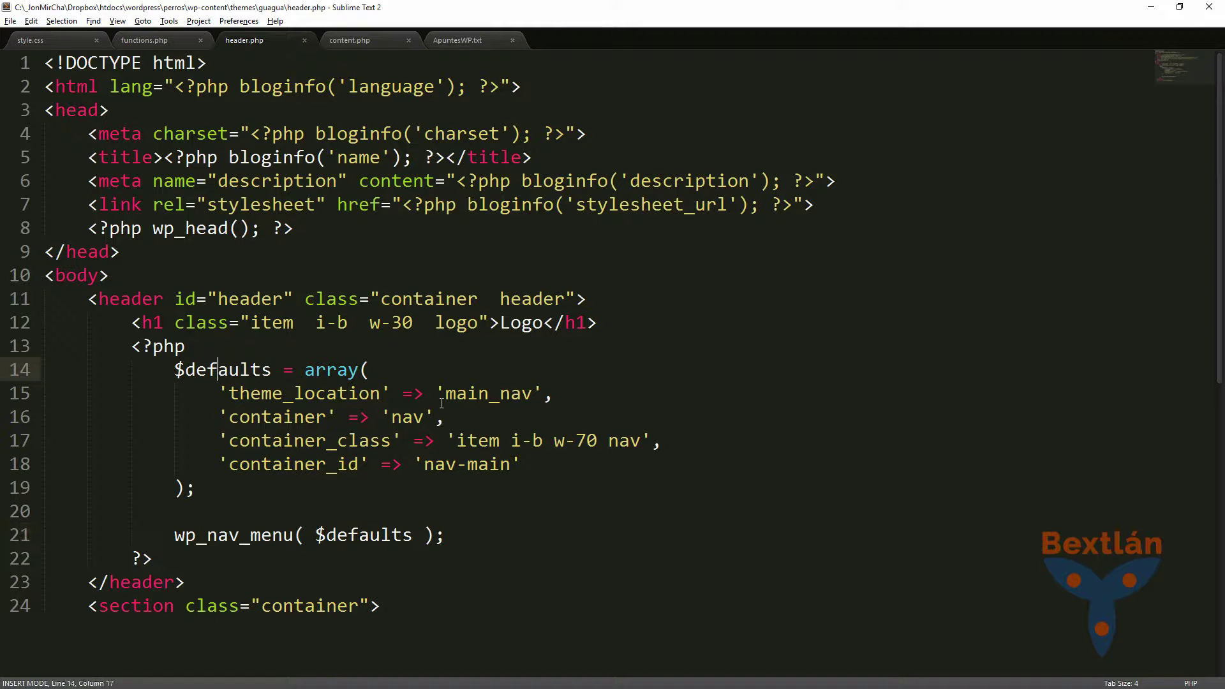
pyautogui.moveTo(230, 394); pyautogui.dragTo(370, 393)
pyautogui.moveTo(445, 394); pyautogui.dragTo(522, 395)
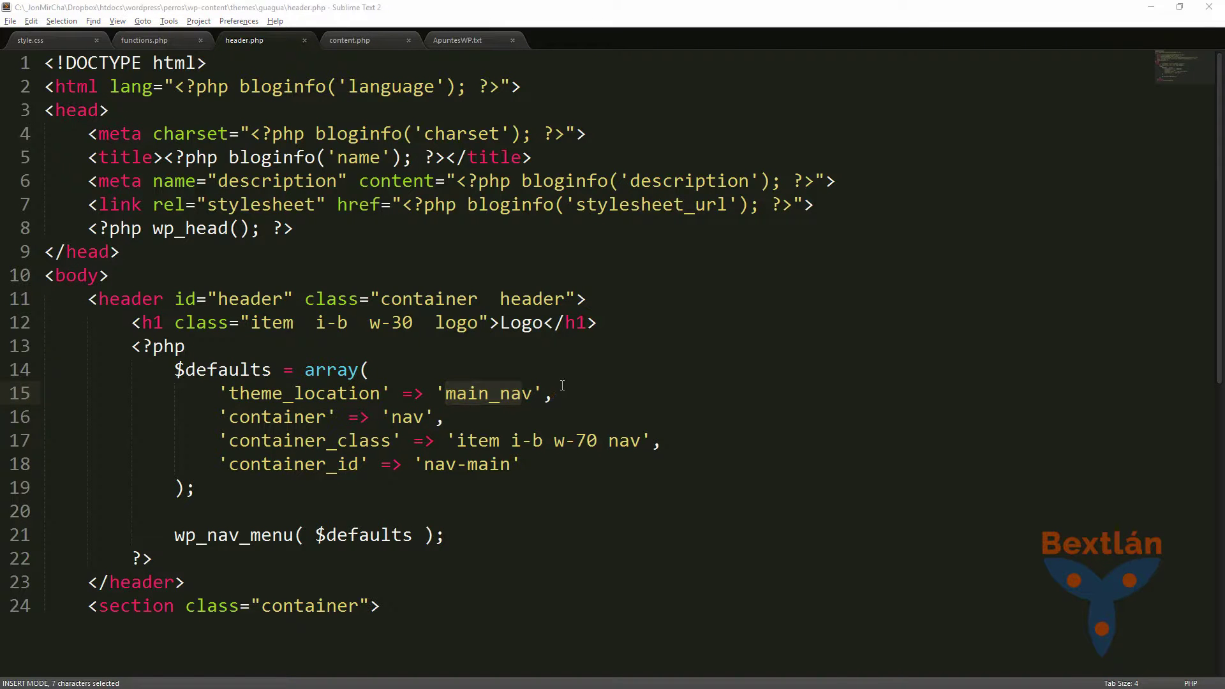
# - Return to the browser and inspect the header's nav-main element, expanding its nested menu list in the page markup
pyautogui.hotkey('alt', 'Tab')
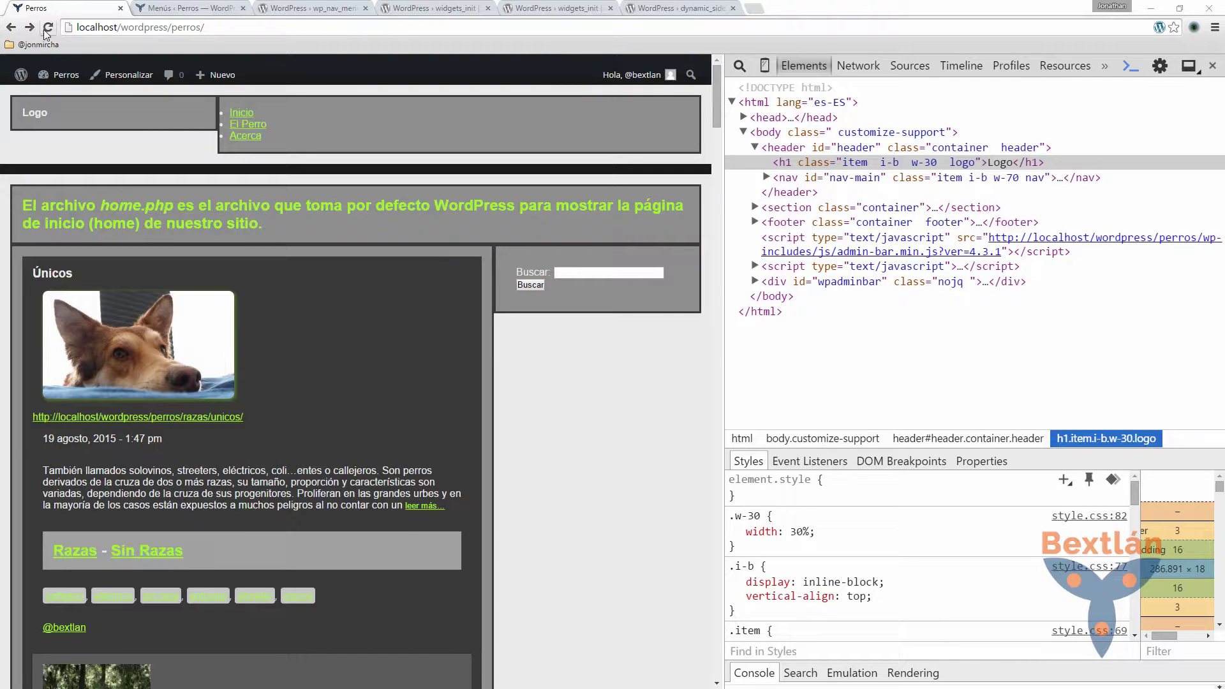
pyautogui.click(741, 68)
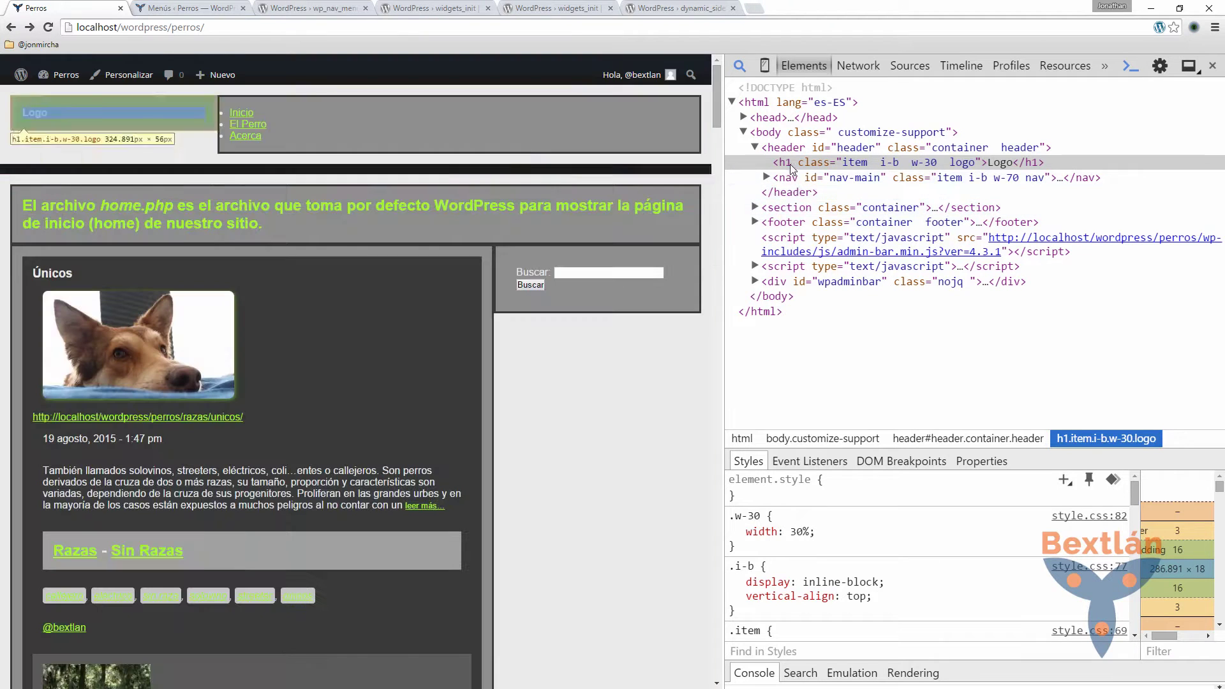
pyautogui.click(954, 182)
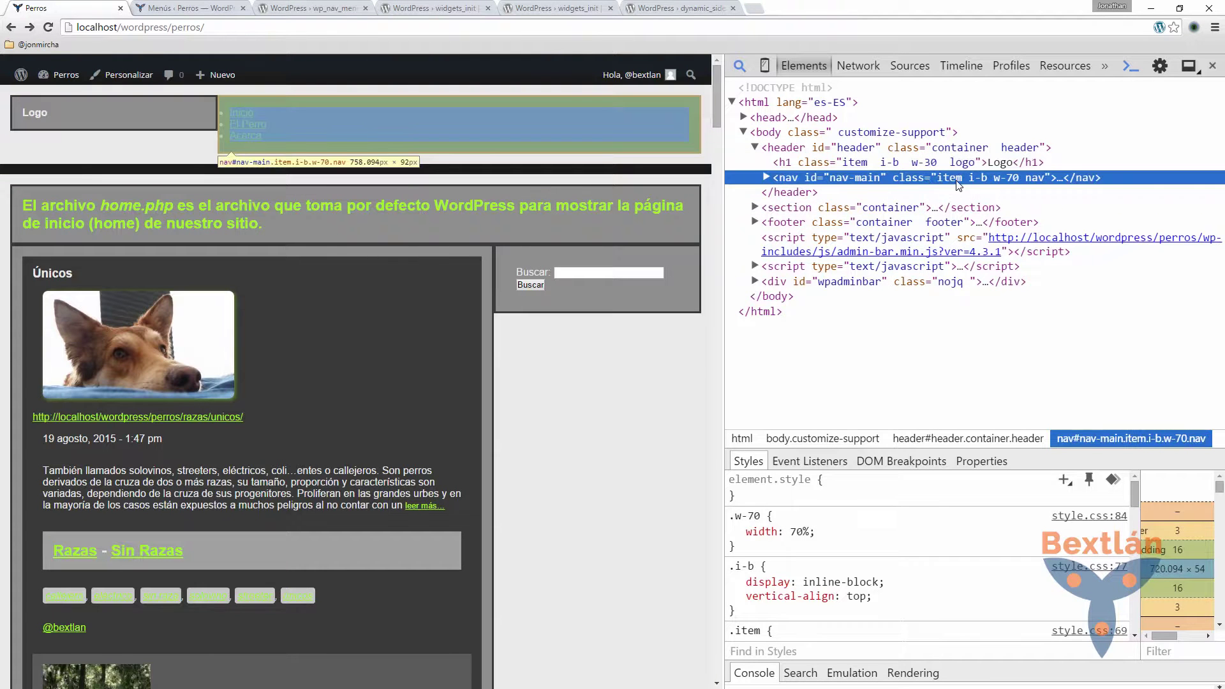
pyautogui.click(767, 178)
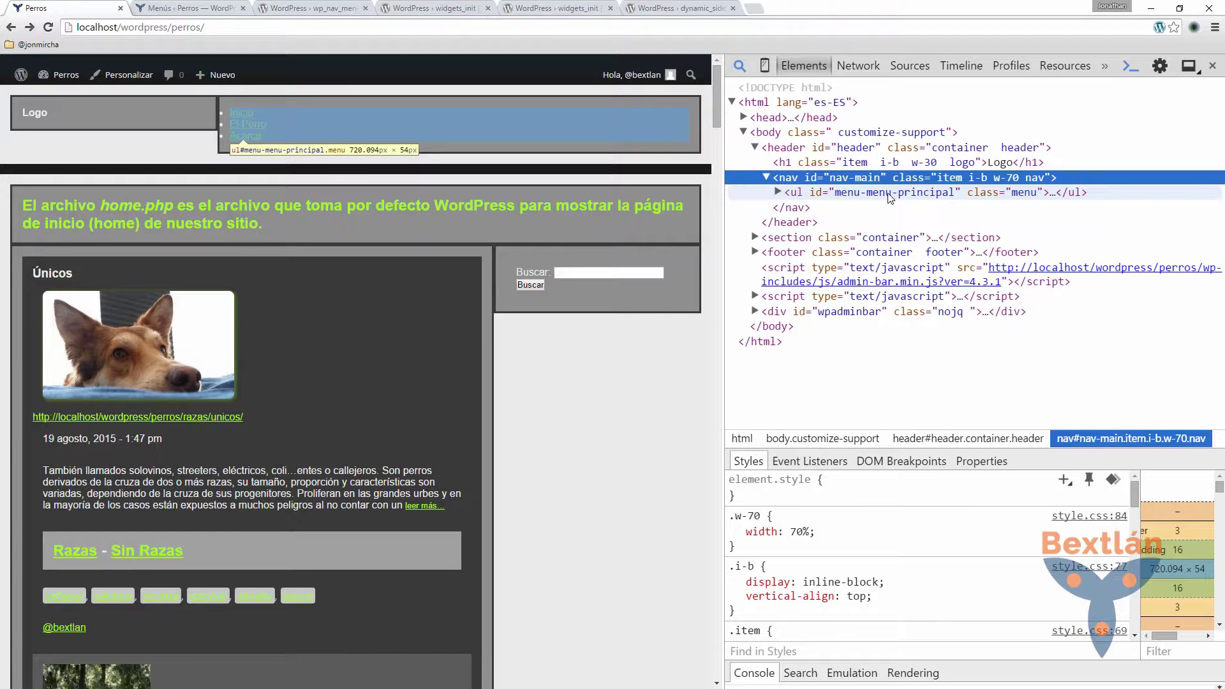
pyautogui.click(778, 193)
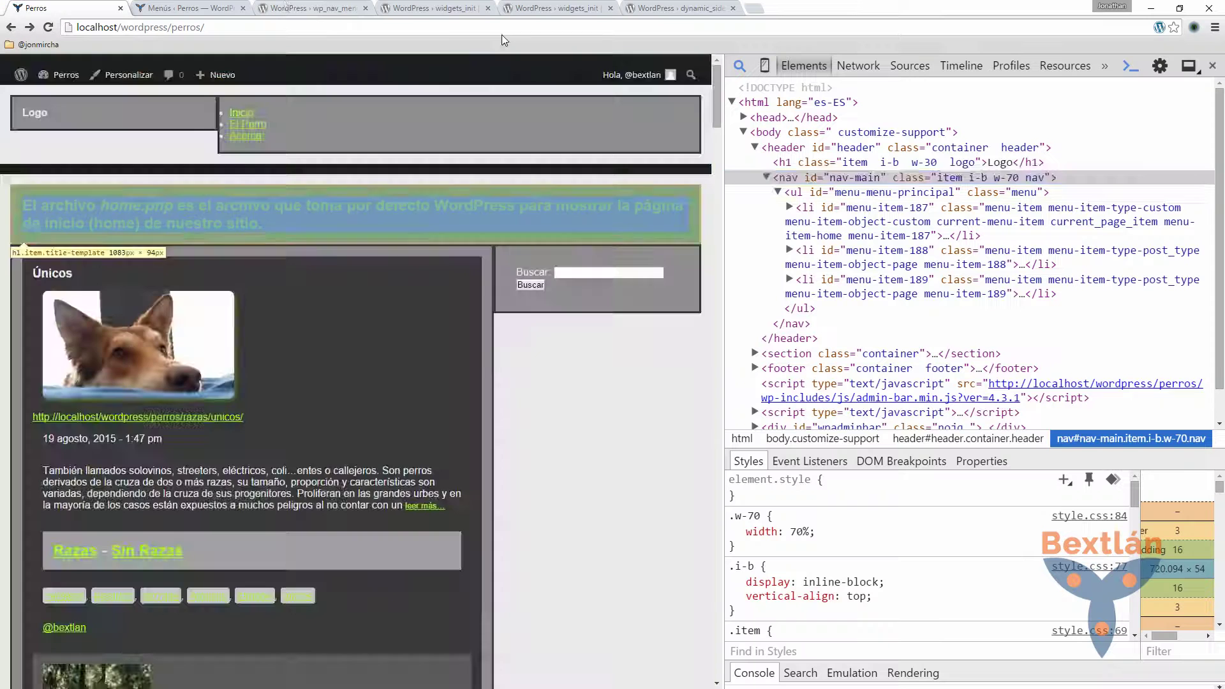
pyautogui.click(502, 40)
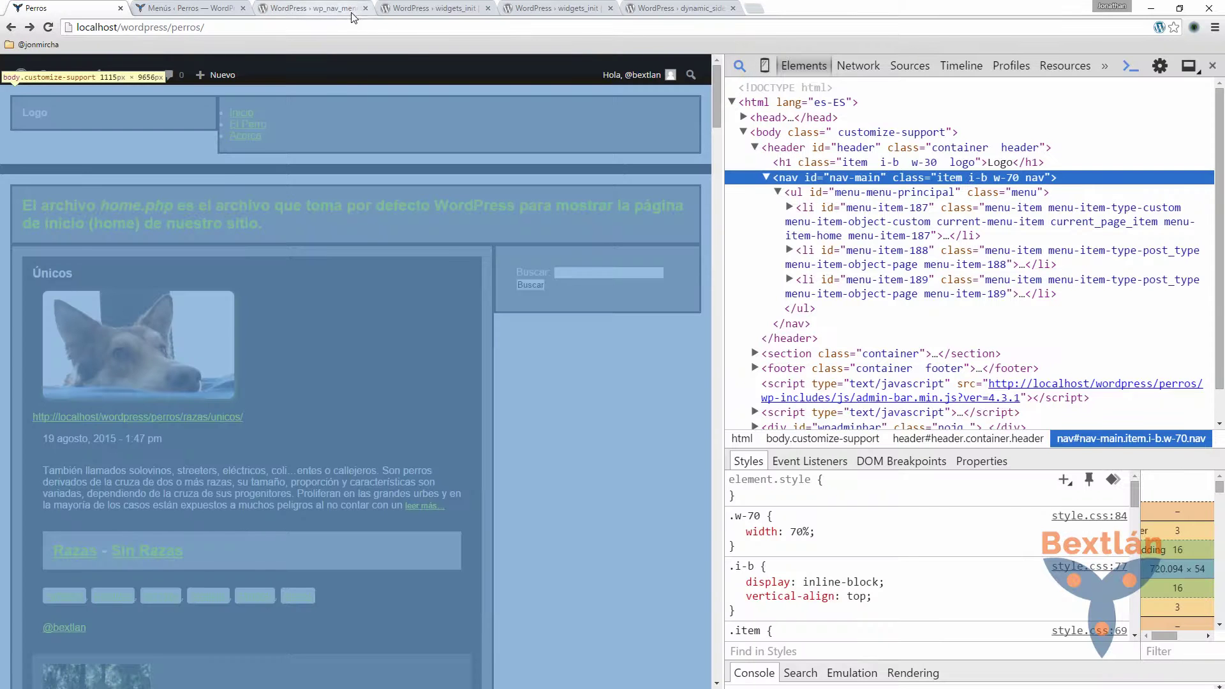
pyautogui.click(180, 10)
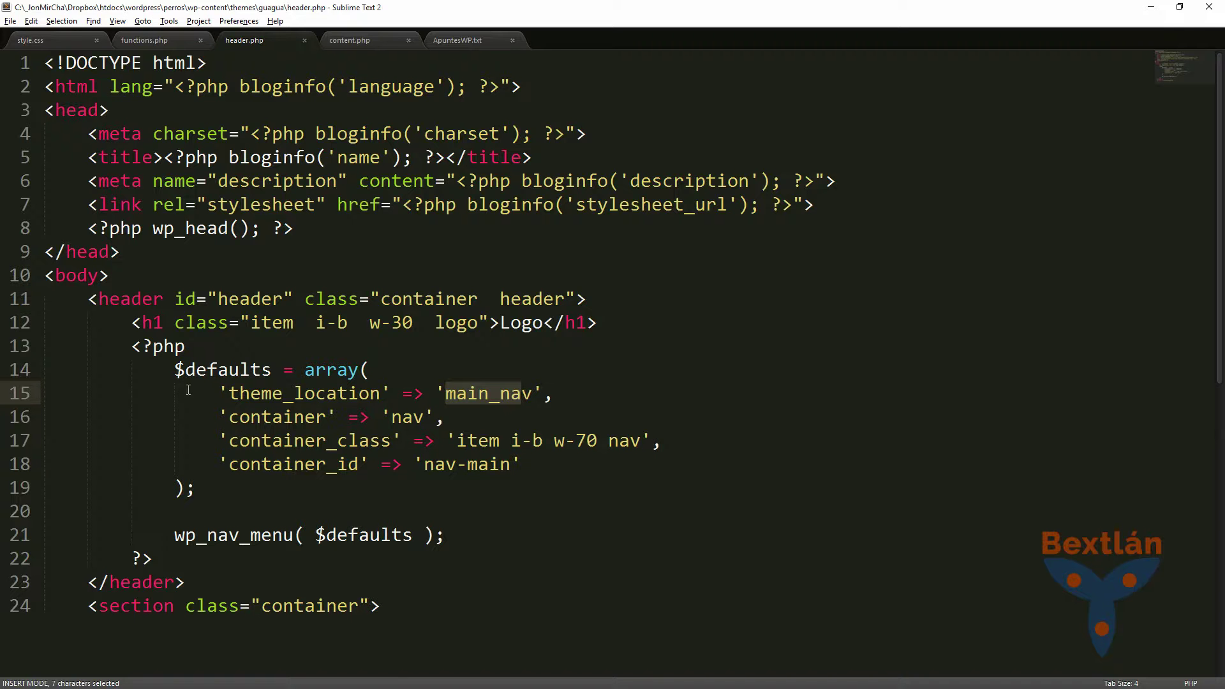
# - In Sublime Text, delete the container_id argument from the $defaults array in header.php, along with the preceding line's trailing comma
pyautogui.click(194, 375)
pyautogui.click(576, 401)
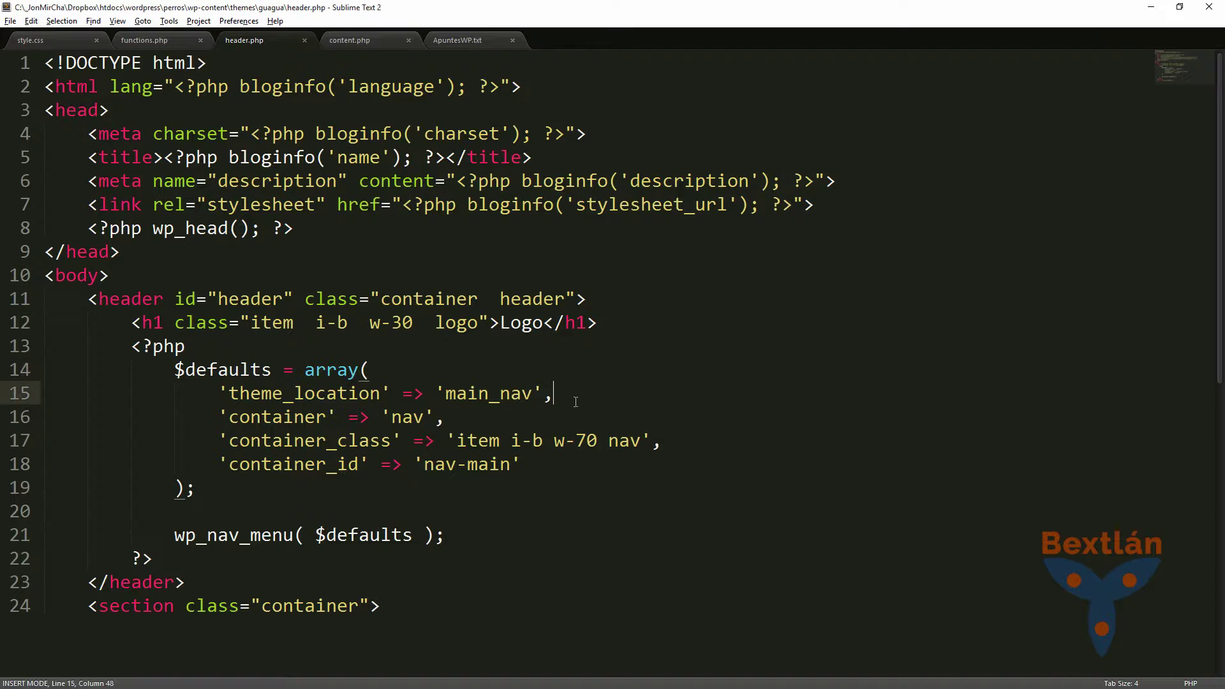
pyautogui.click(533, 466)
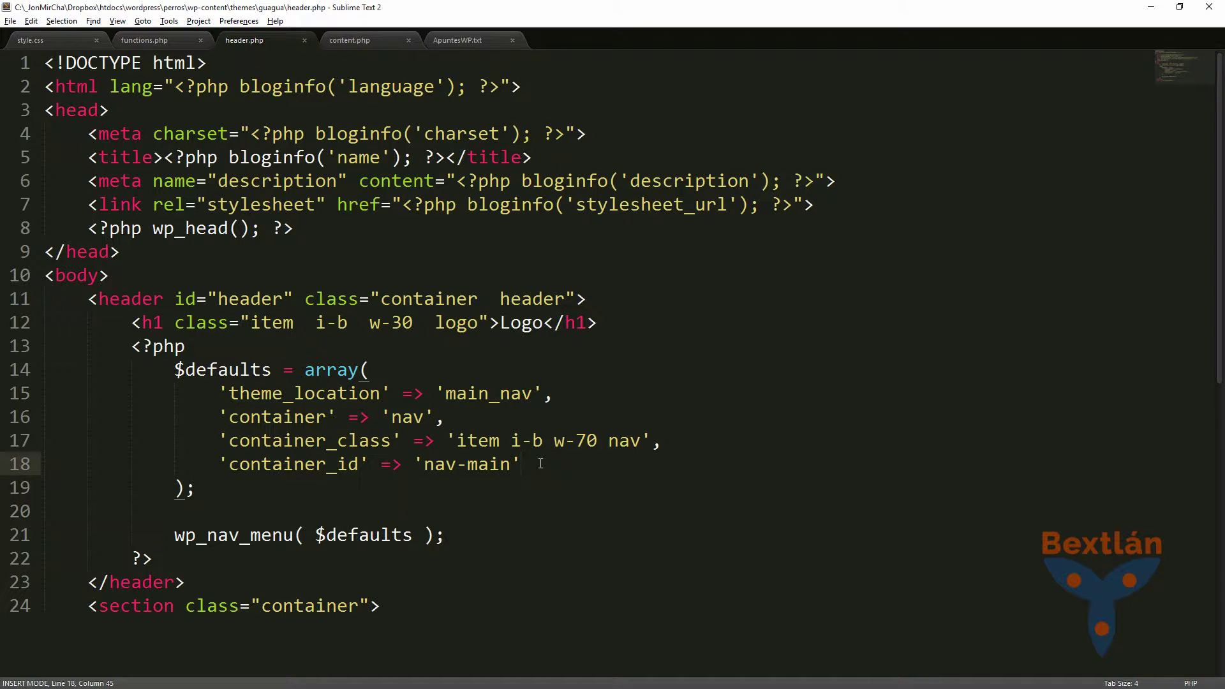
pyautogui.hotkey('shift', 'Home')
pyautogui.press('BackSpace')
pyautogui.press('BackSpace')
pyautogui.press('BackSpace')
pyautogui.press('BackSpace')
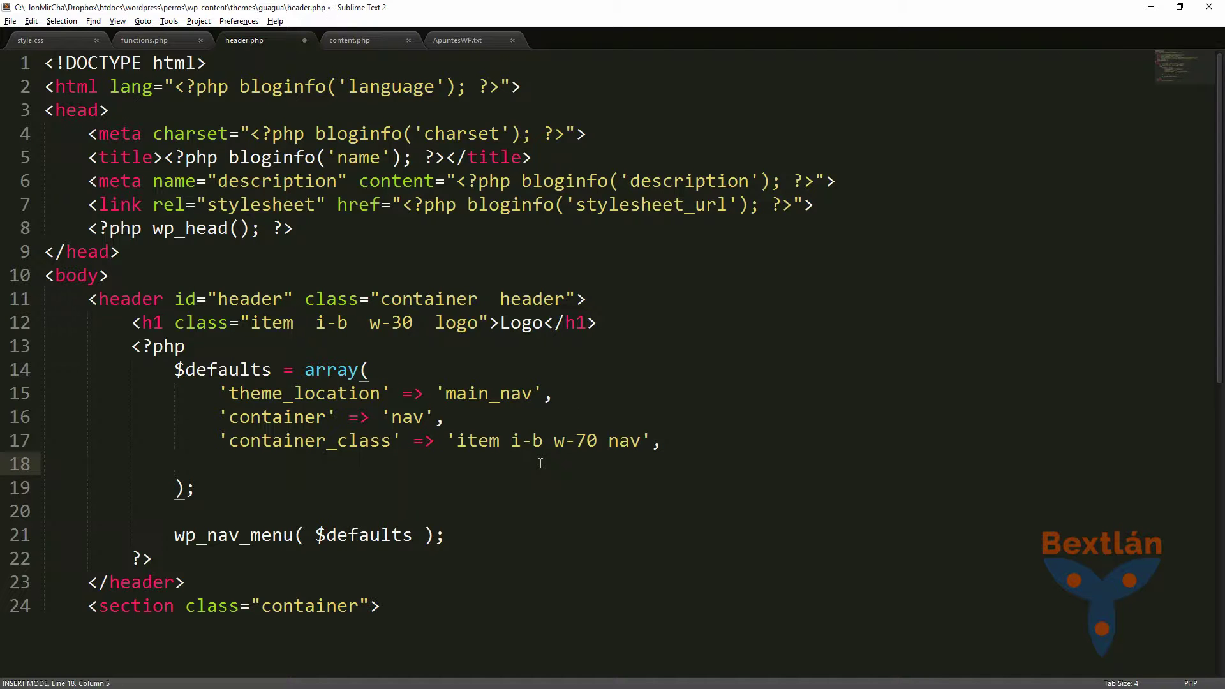
pyautogui.press('BackSpace')
pyautogui.press('BackSpace')
# - Remove the theme_location line from the $defaults array and save header.php
pyautogui.press('Up')
pyautogui.press('Up')
pyautogui.hotkey('shift', 'Home')
pyautogui.hotkey('ctrl', 'c')
pyautogui.press('BackSpace')
pyautogui.press('BackSpace')
pyautogui.press('BackSpace')
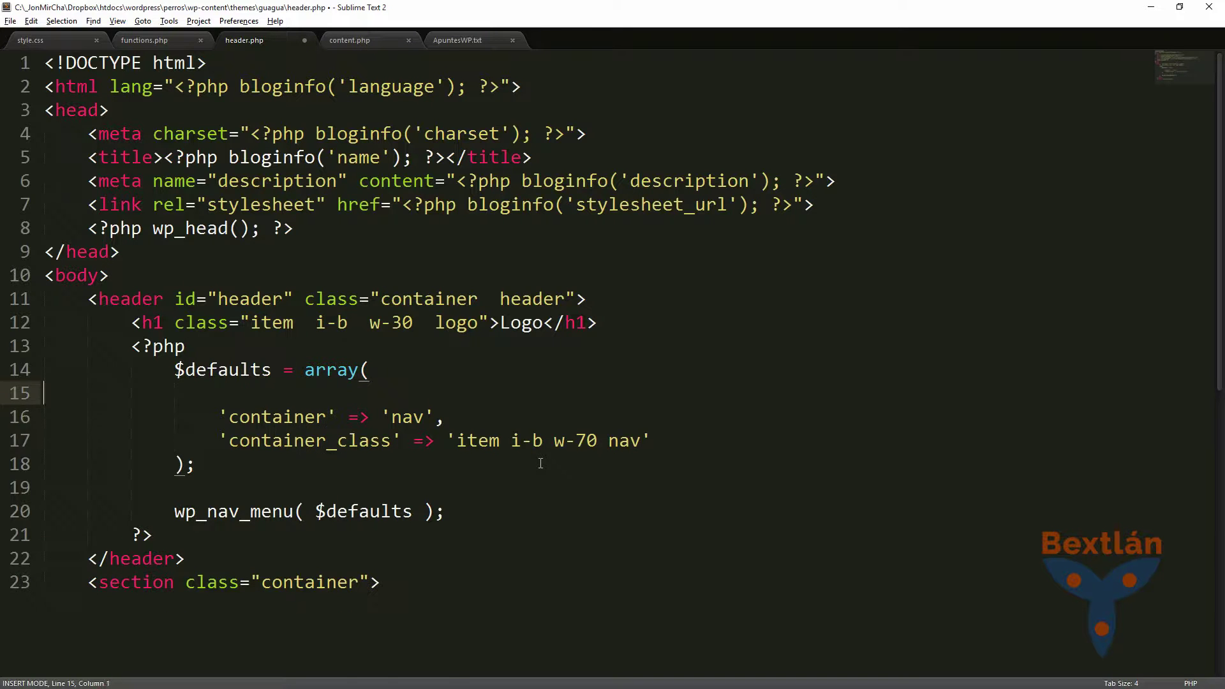
pyautogui.press('BackSpace')
pyautogui.hotkey('ctrl', 's')
# - Reload the Perros front page in the browser and inspect the header's nav element and its nested menu list items
pyautogui.hotkey('alt', 'Tab')
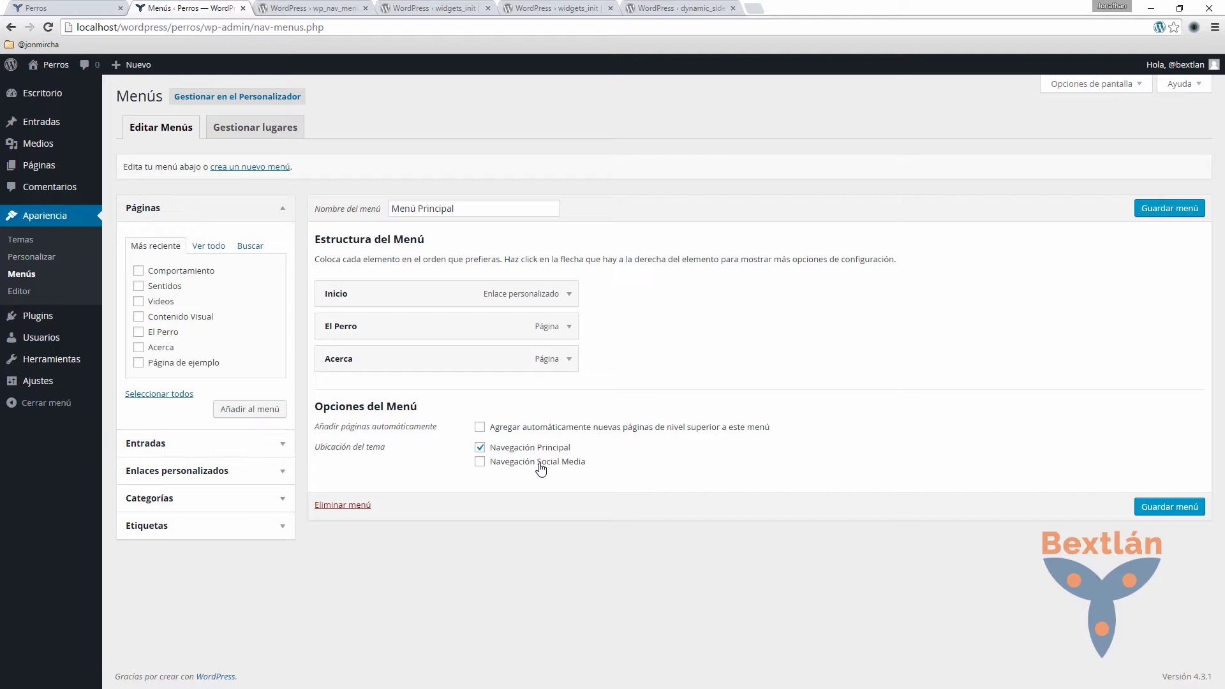
pyautogui.click(51, 13)
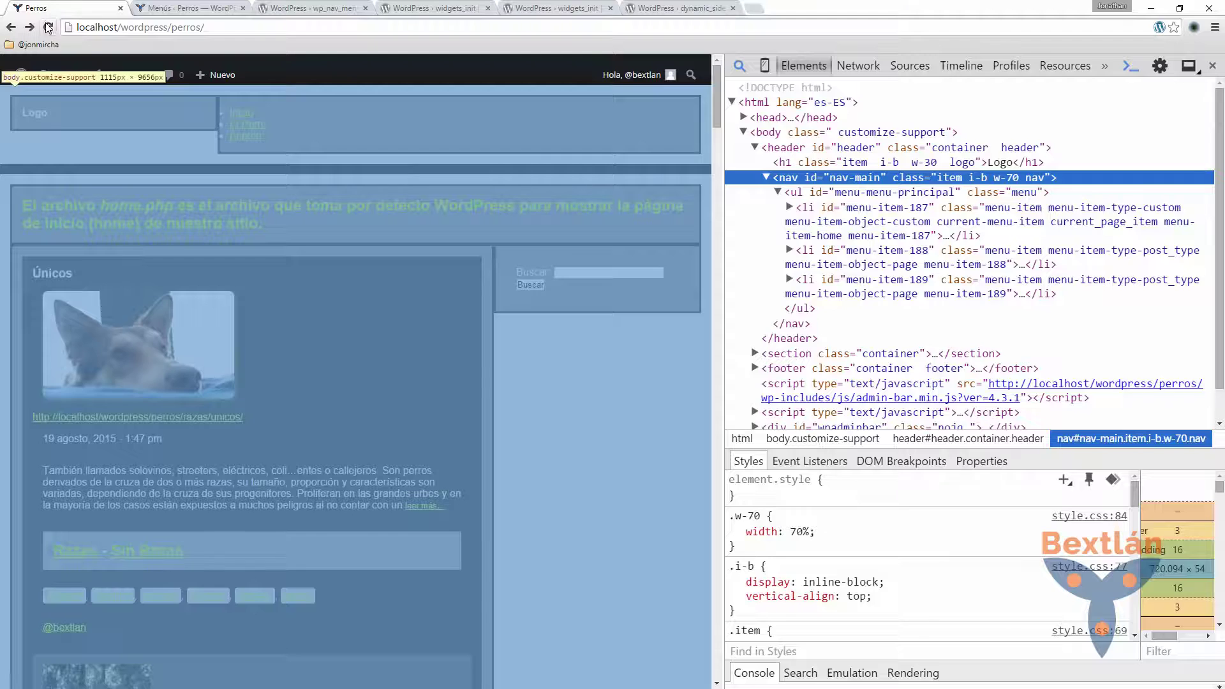
pyautogui.click(46, 28)
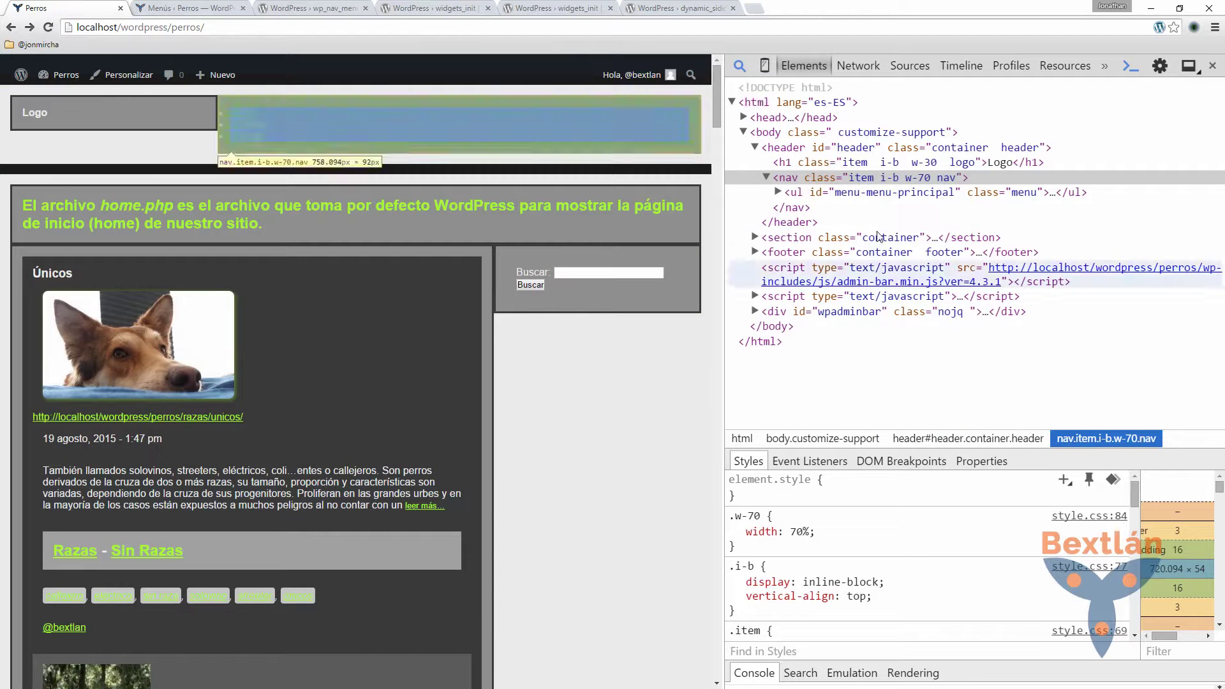
pyautogui.click(768, 181)
pyautogui.click(766, 177)
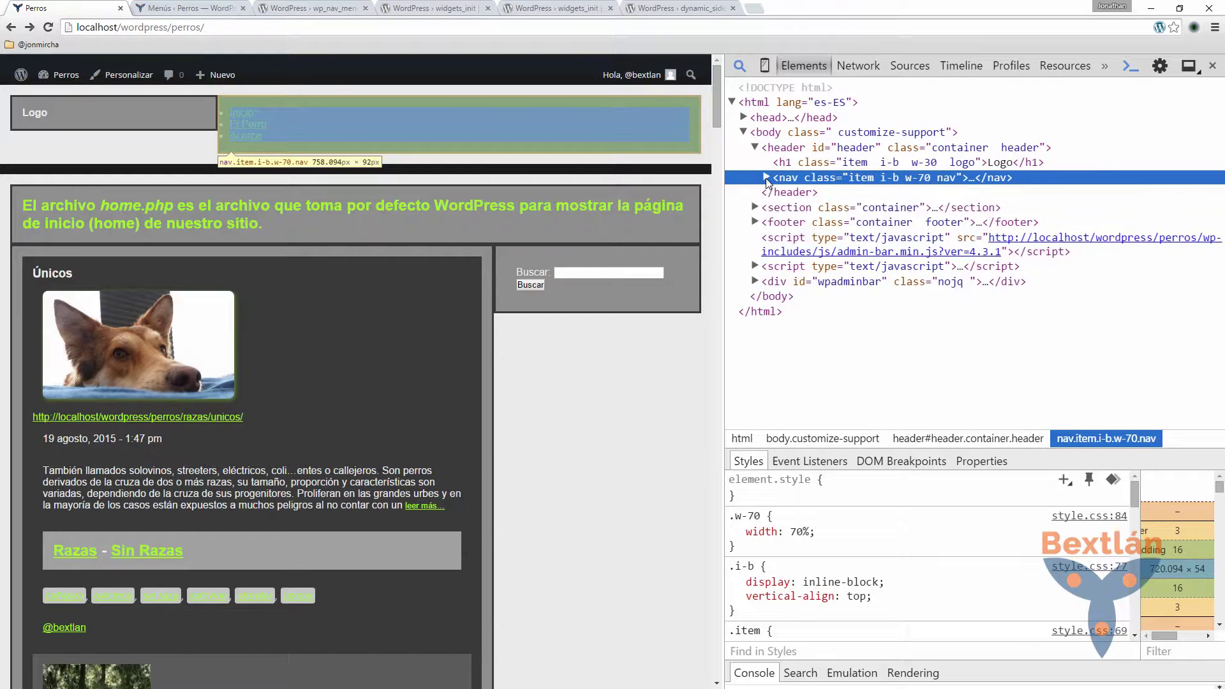
pyautogui.click(766, 178)
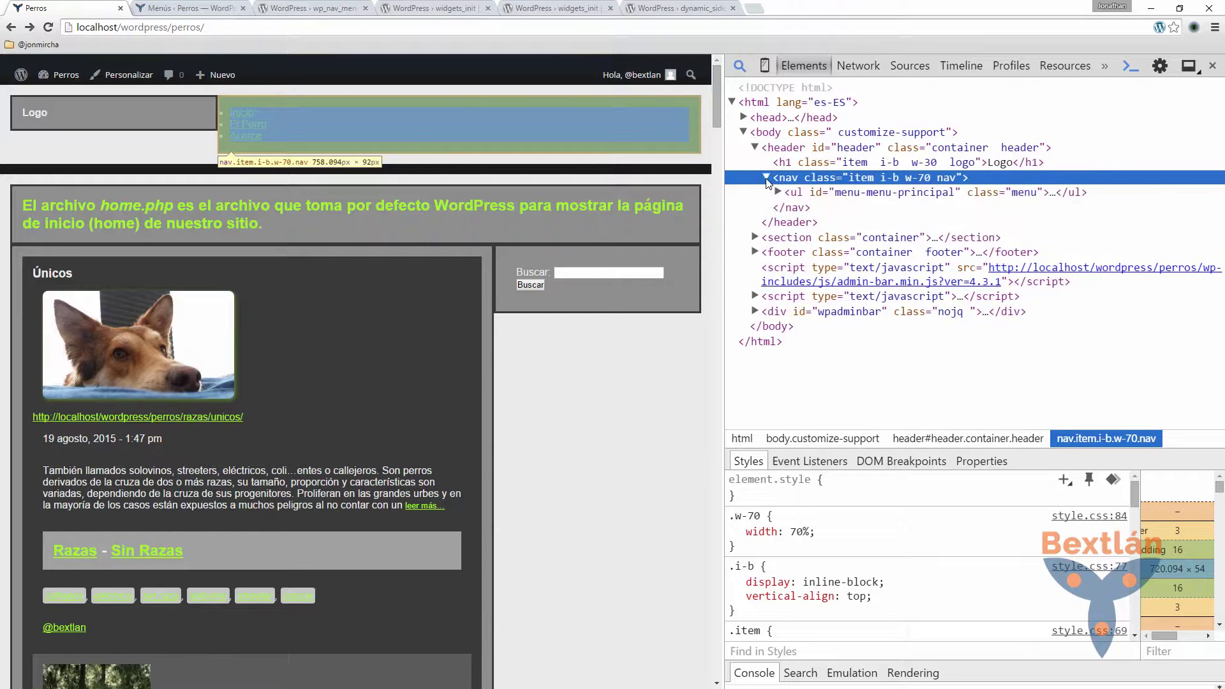
pyautogui.click(774, 197)
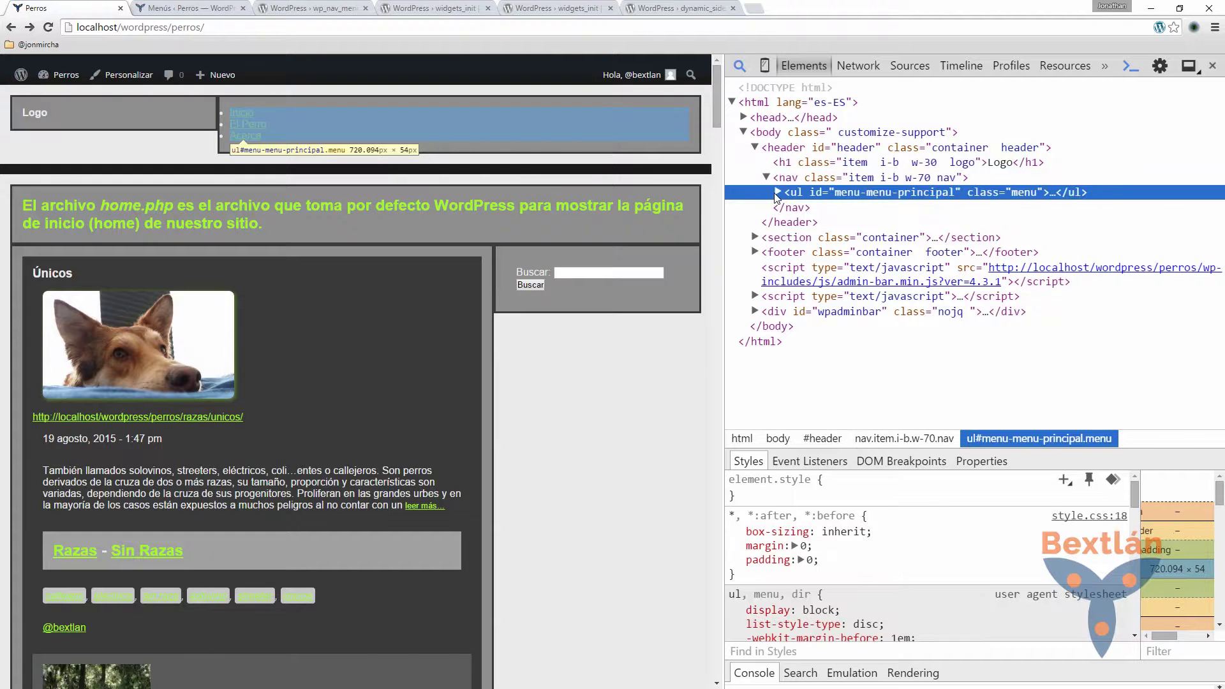
pyautogui.click(778, 193)
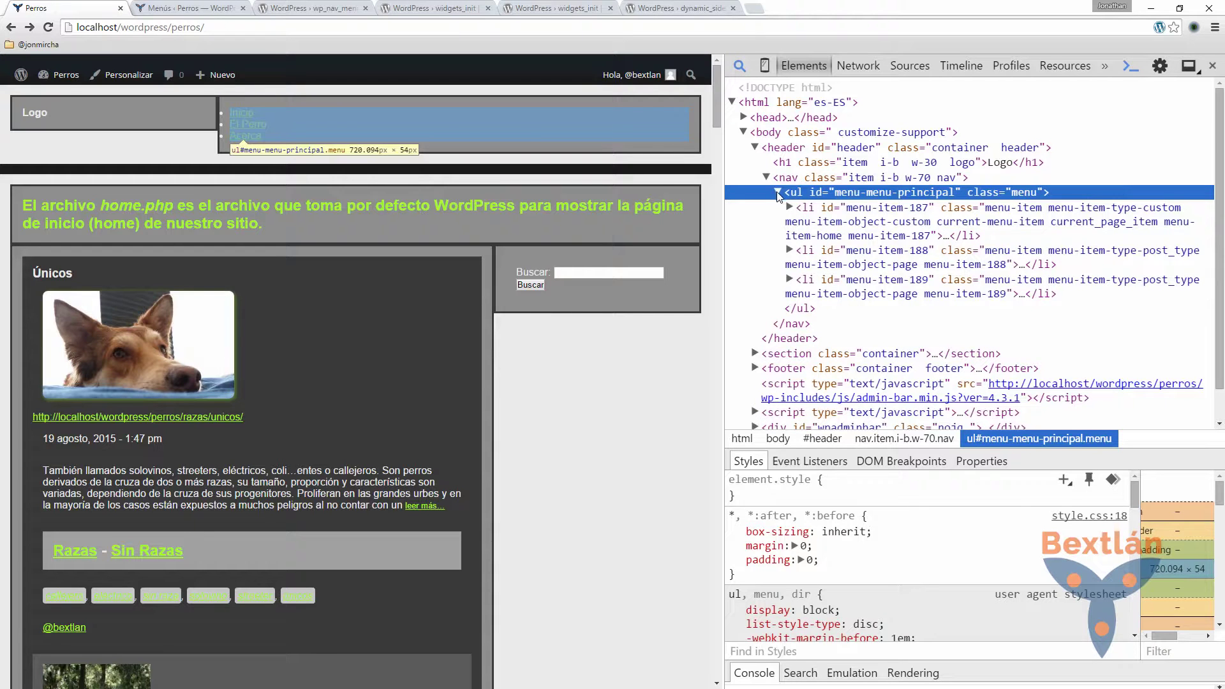
# - Back in Sublime Text, restore the 'theme_location' => 'main_nav' line at the start of the $defaults array and save header.php
pyautogui.hotkey('alt', 'Tab')
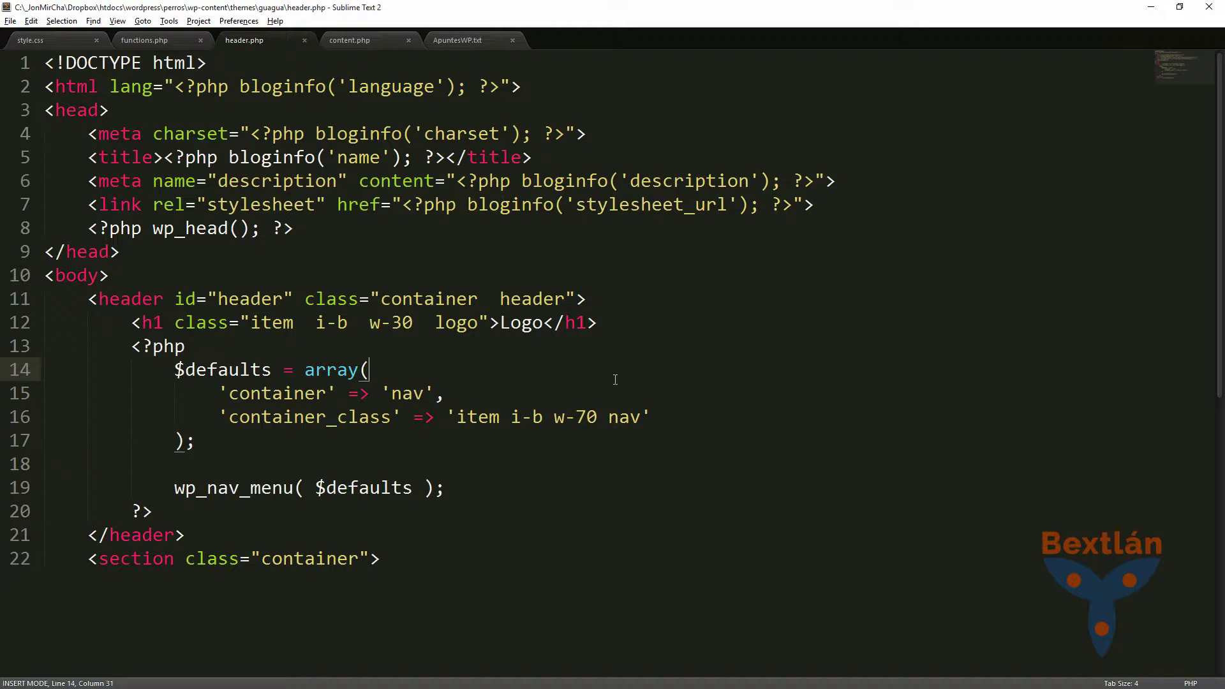
pyautogui.hotkey('ctrl', 'v')
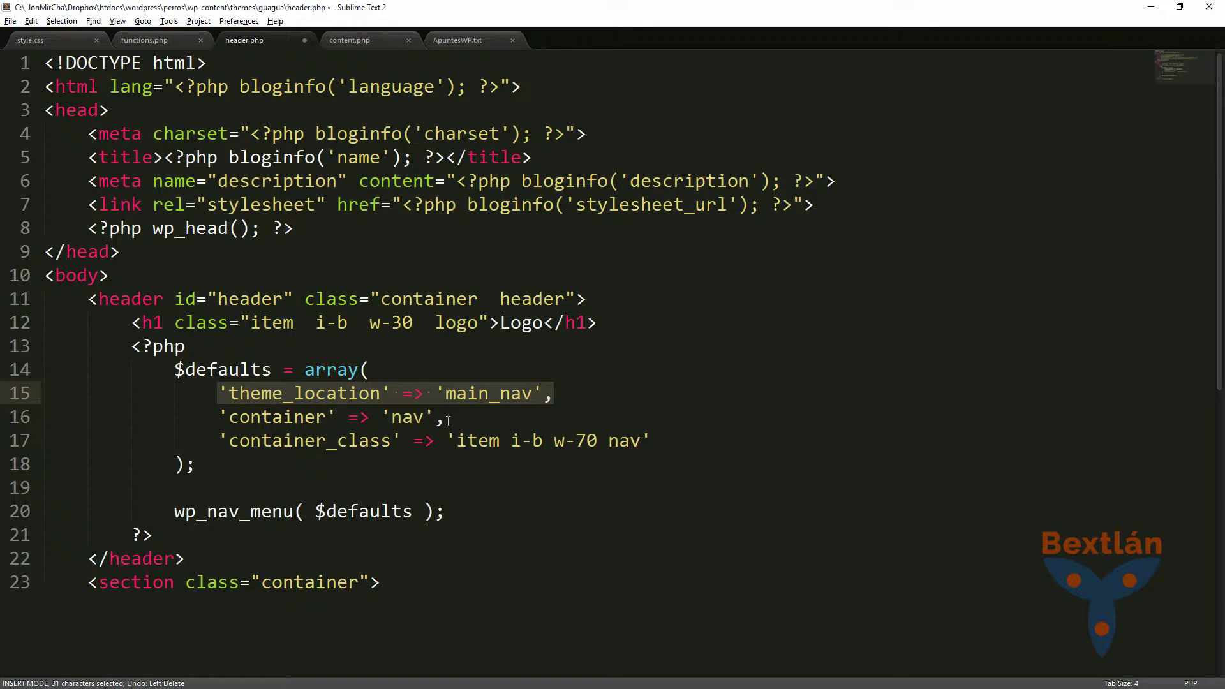
pyautogui.click(298, 487)
pyautogui.hotkey('ctrl', 's')
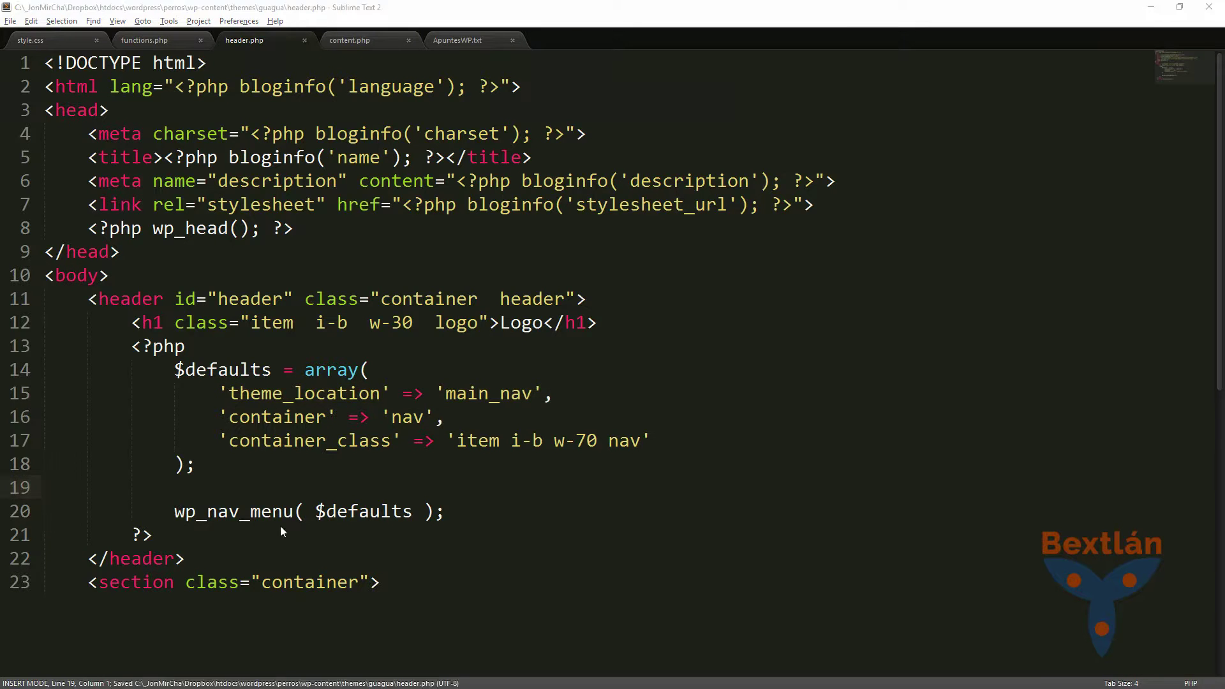
# - Switch to the browser, reload the Perros front page and go back to the WordPress Menús administration page
pyautogui.hotkey('alt', 'Tab')
pyautogui.press('F5')
pyautogui.click(300, 13)
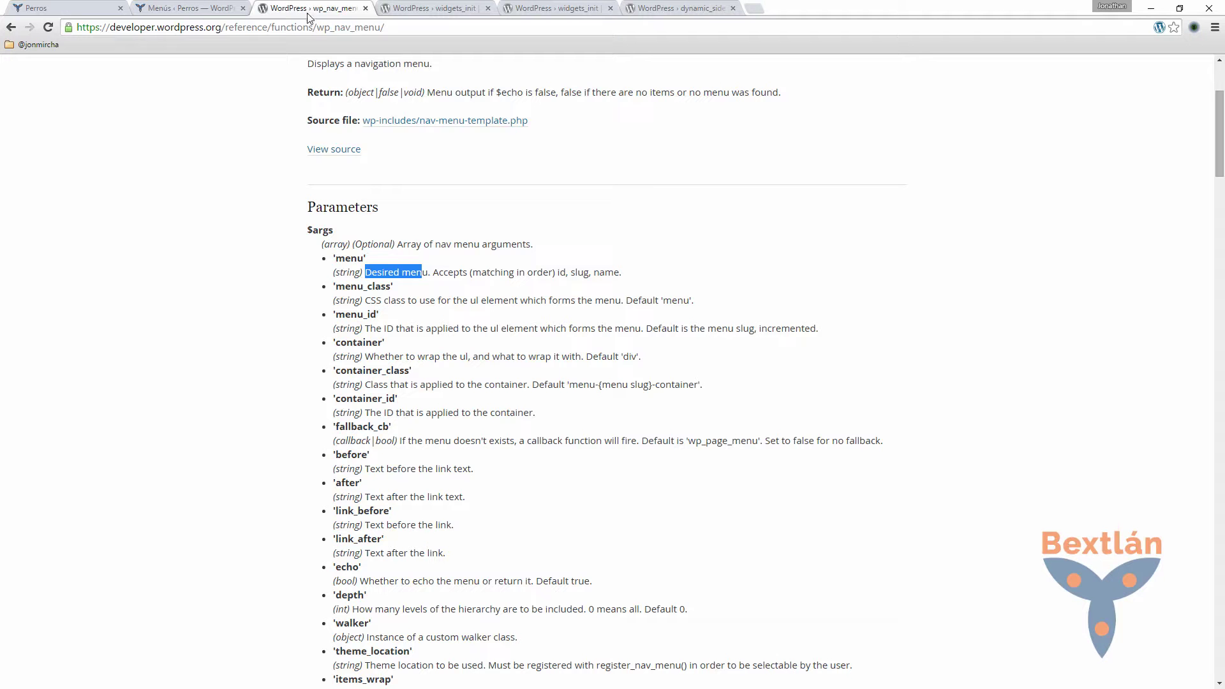
pyautogui.click(179, 10)
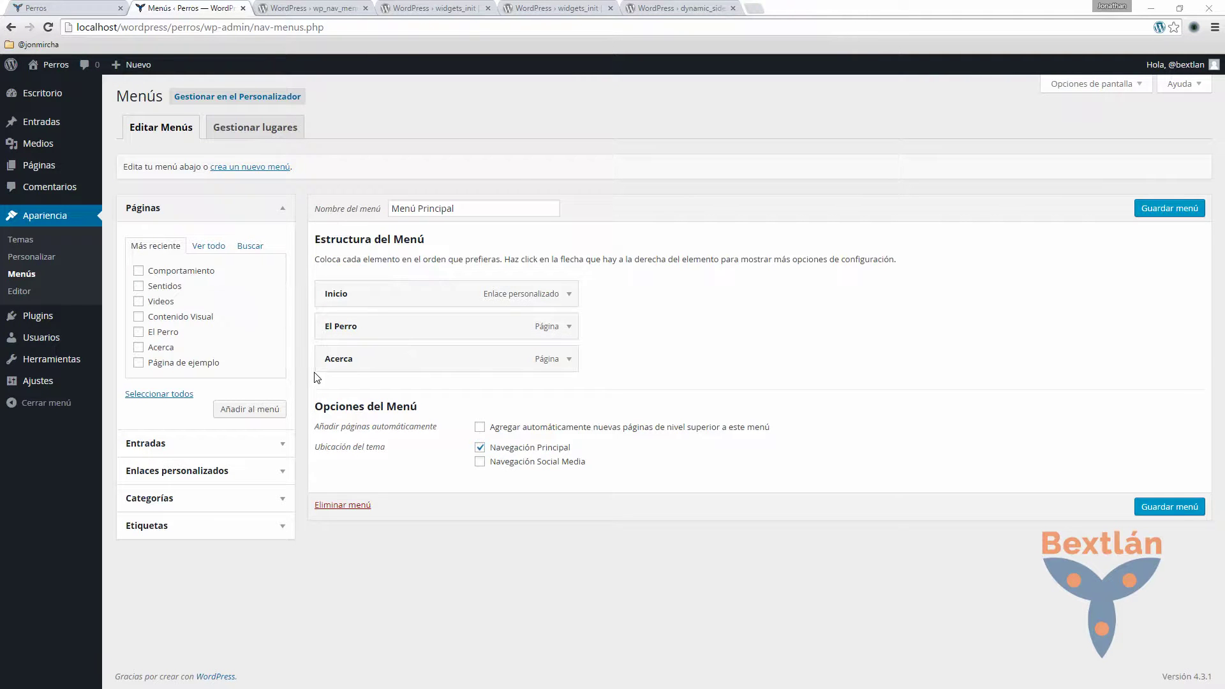
# - Switch to the Perros front page, inspect the Acerca link in the header menu, open its page and look through the content
pyautogui.hotkey('alt', 'Tab')
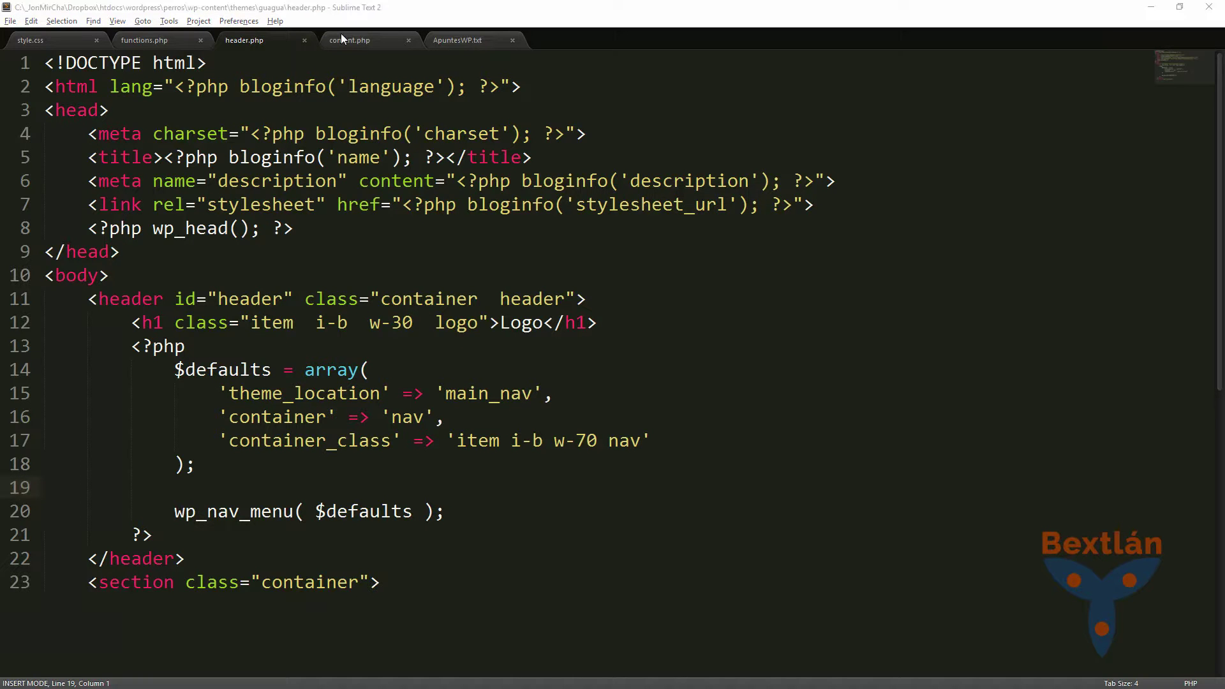
pyautogui.hotkey('alt', 'Tab')
pyautogui.click(102, 9)
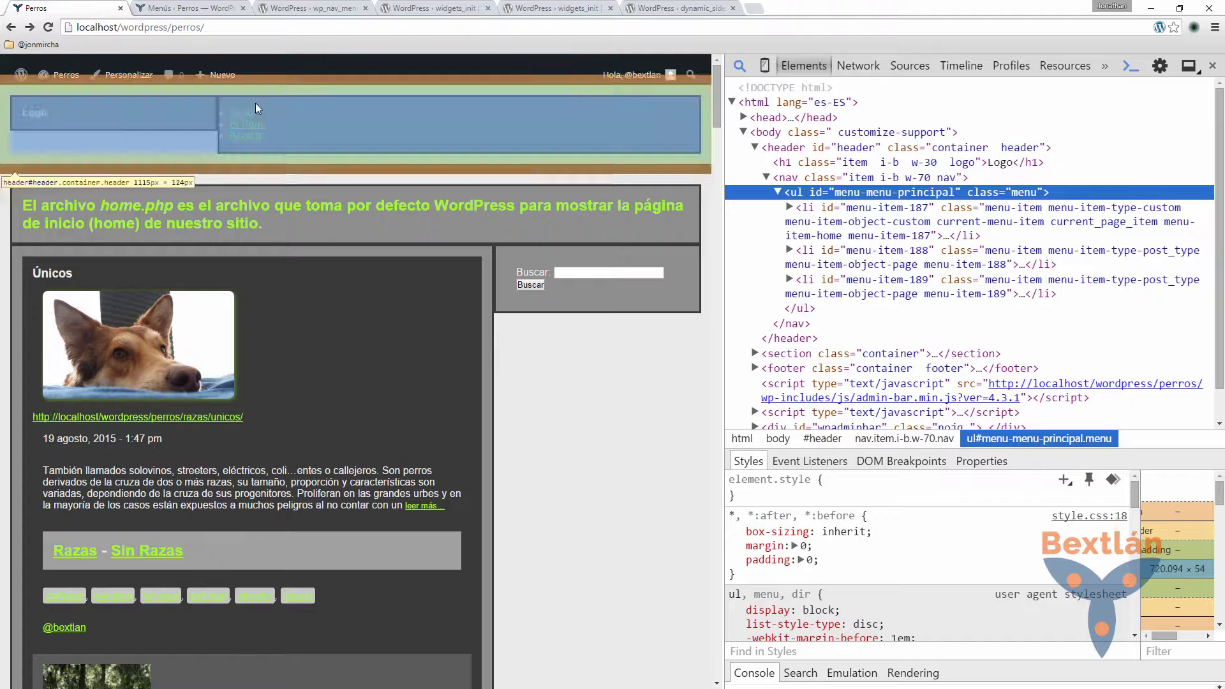
pyautogui.click(239, 144)
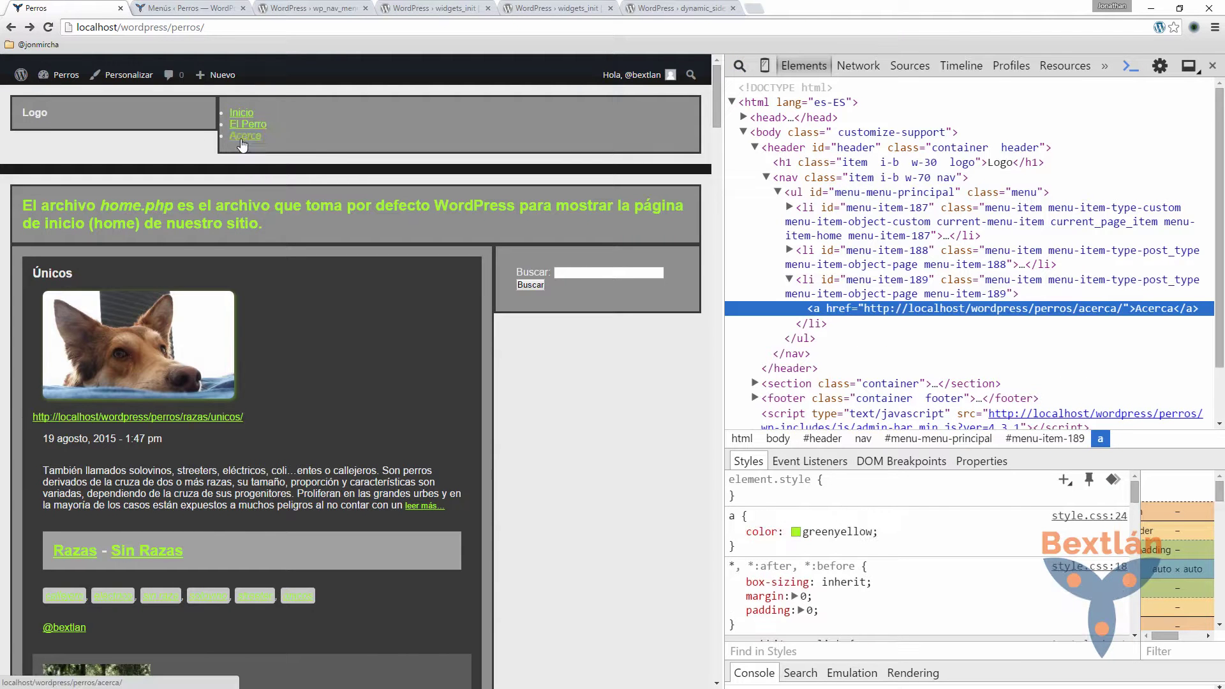
pyautogui.click(241, 141)
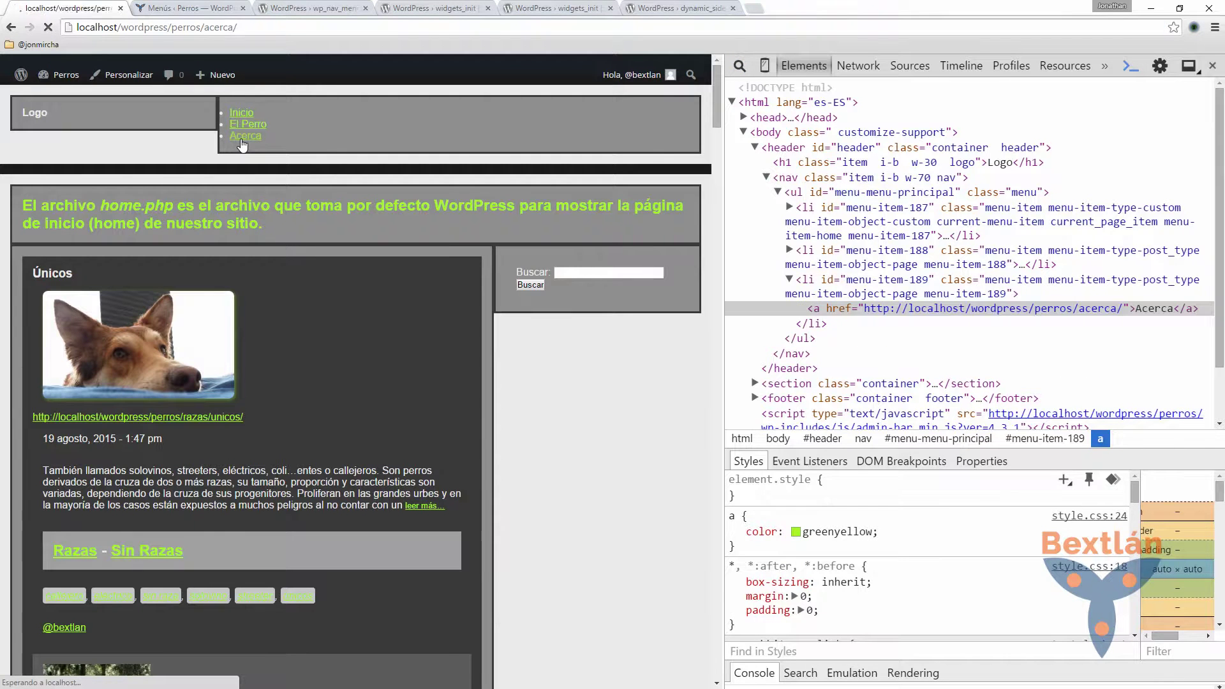
pyautogui.scroll(-2, 189, 347)
pyautogui.scroll(2, 190, 348)
pyautogui.scroll(-2, 190, 348)
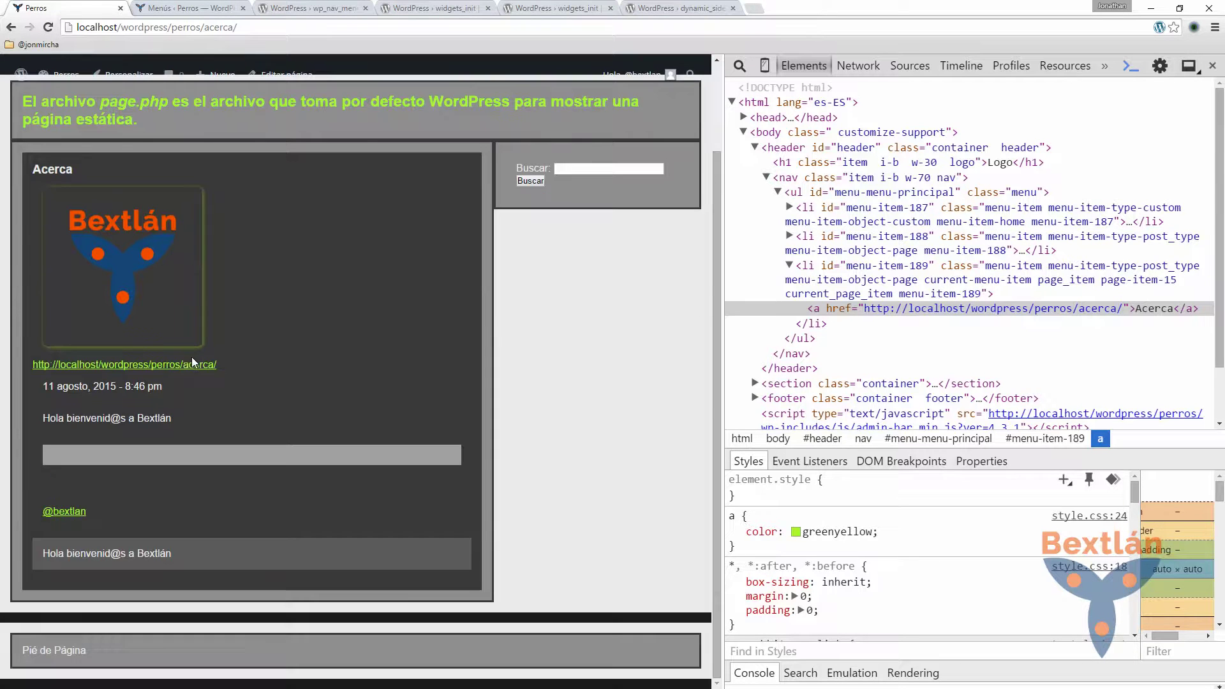
pyautogui.scroll(2, 286, 471)
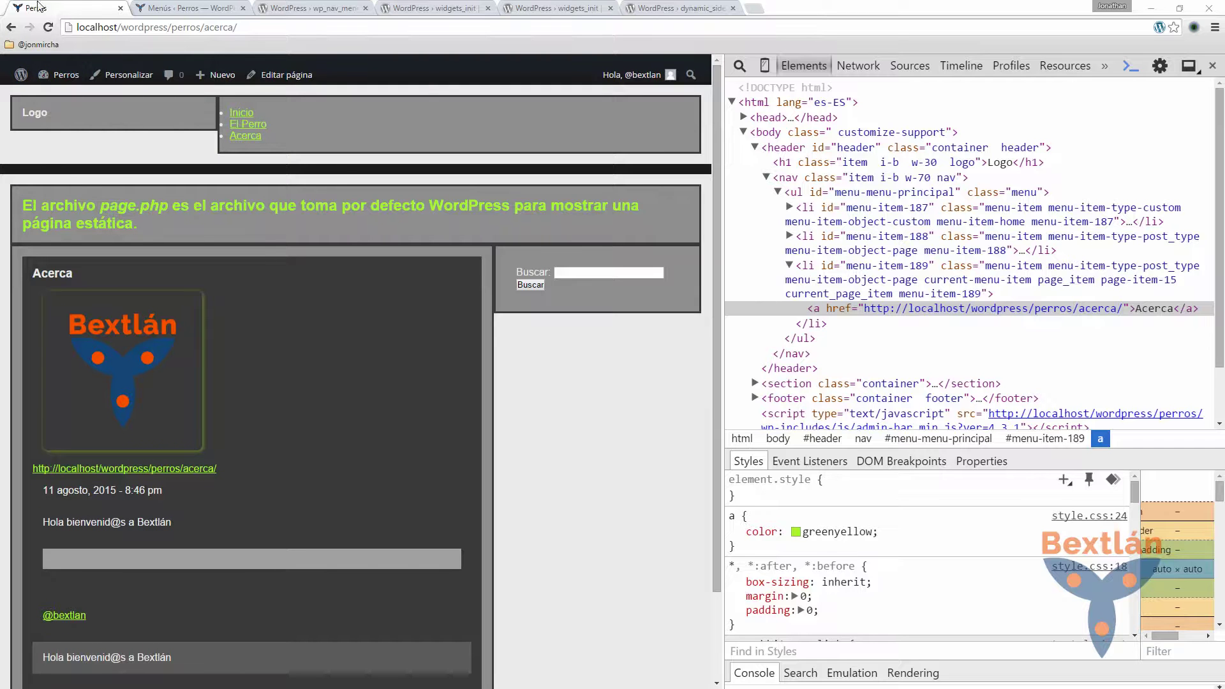
# - Return to the WordPress Menús page and remove the Acerca item from Menú Principal
pyautogui.click(165, 10)
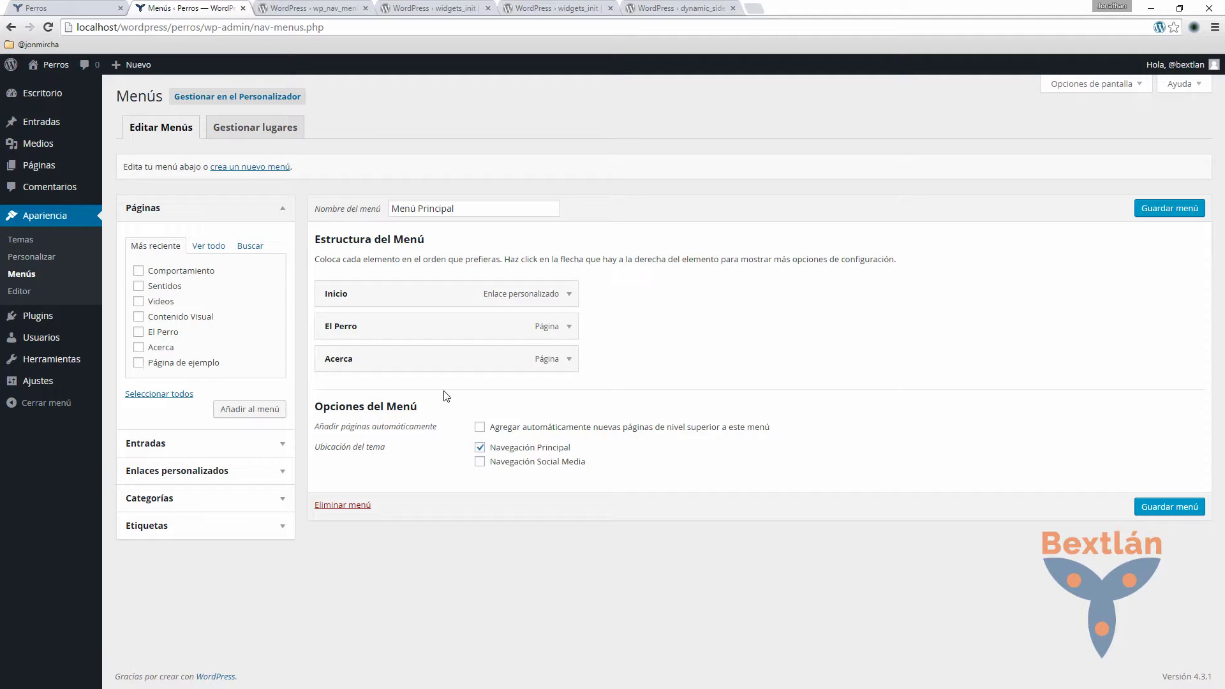
pyautogui.rightClick(445, 362)
pyautogui.click(410, 359)
pyautogui.moveTo(410, 359); pyautogui.dragTo(399, 562)
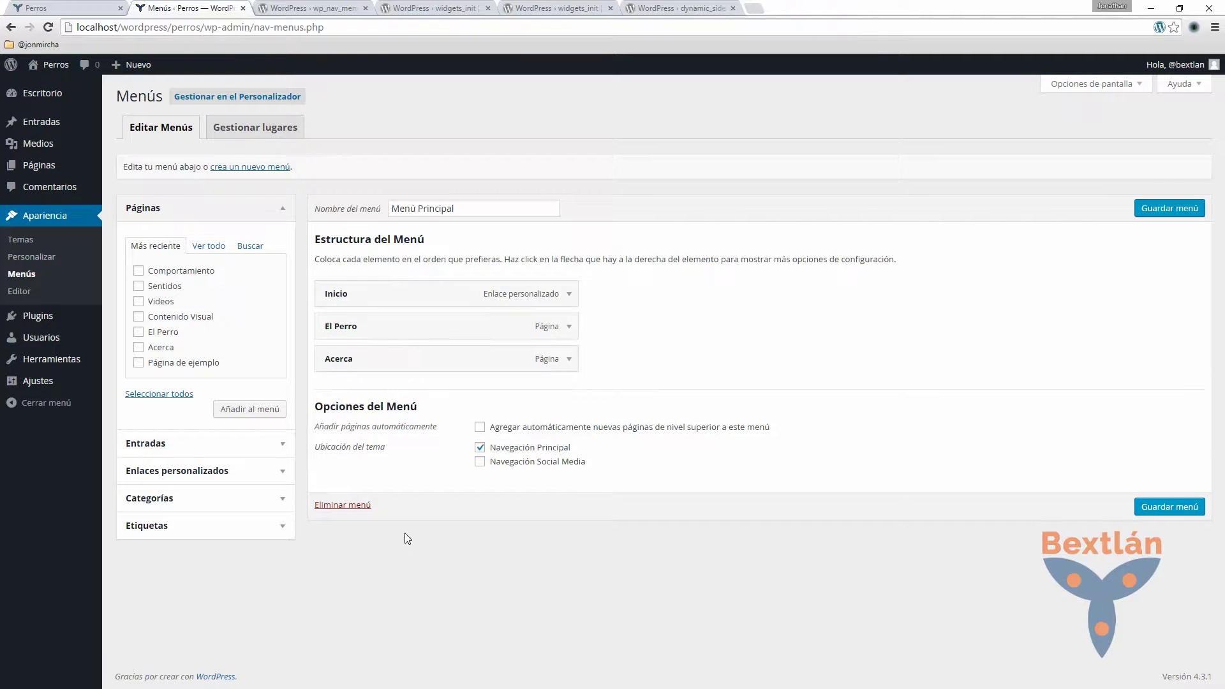
pyautogui.click(568, 359)
pyautogui.scroll(-2, 568, 369)
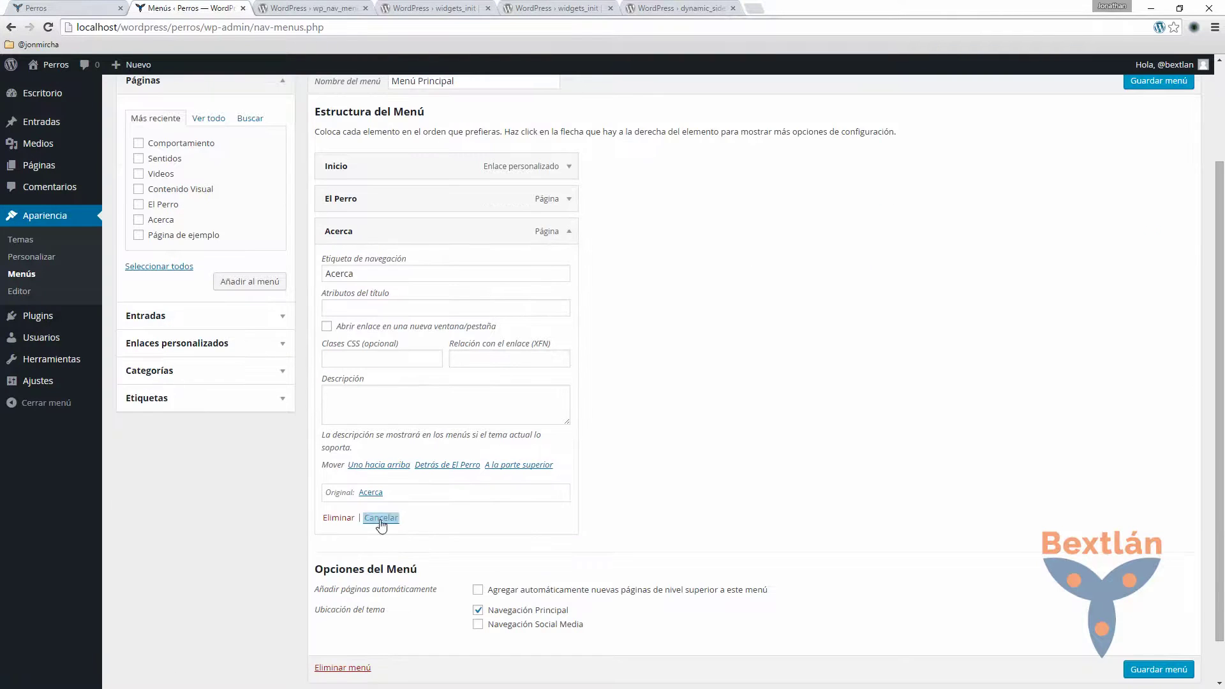
pyautogui.click(340, 518)
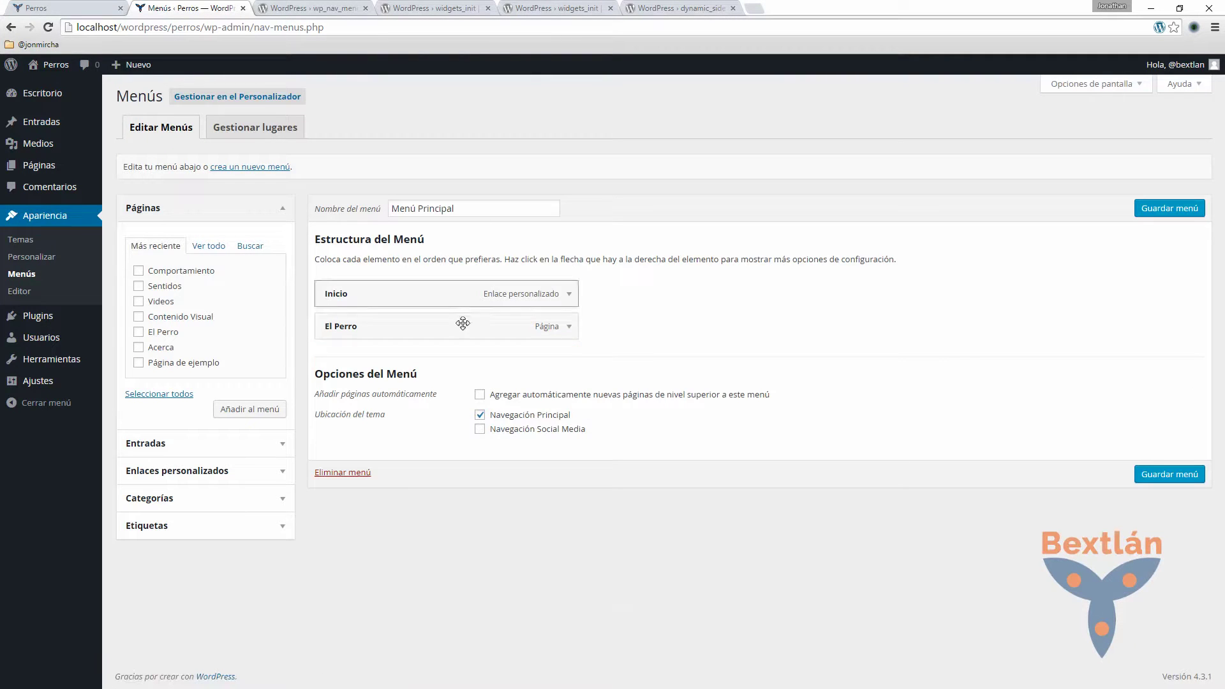
# - Nest El Perro as a sub-item under Inicio in Menú Principal and save the menu
pyautogui.moveTo(383, 323); pyautogui.dragTo(383, 281)
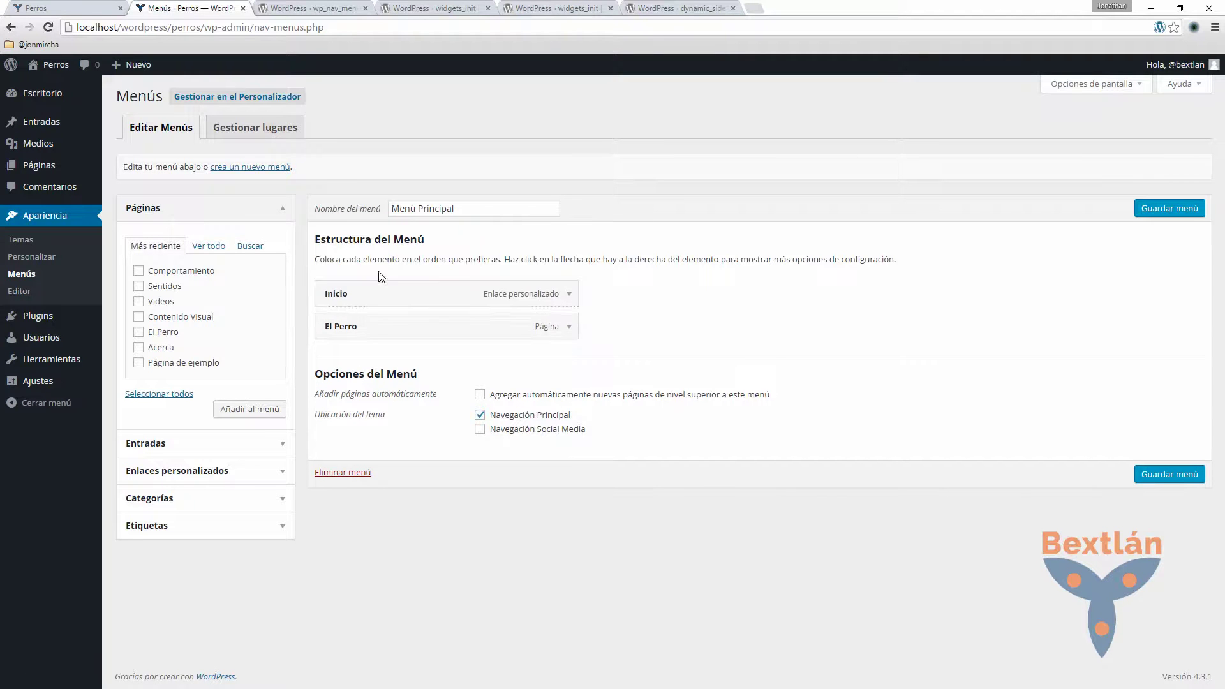
pyautogui.moveTo(367, 324)
pyautogui.mouseDown()
pyautogui.moveTo(358, 275)
pyautogui.moveTo(362, 330)
pyautogui.mouseUp()
pyautogui.moveTo(353, 323); pyautogui.dragTo(396, 323)
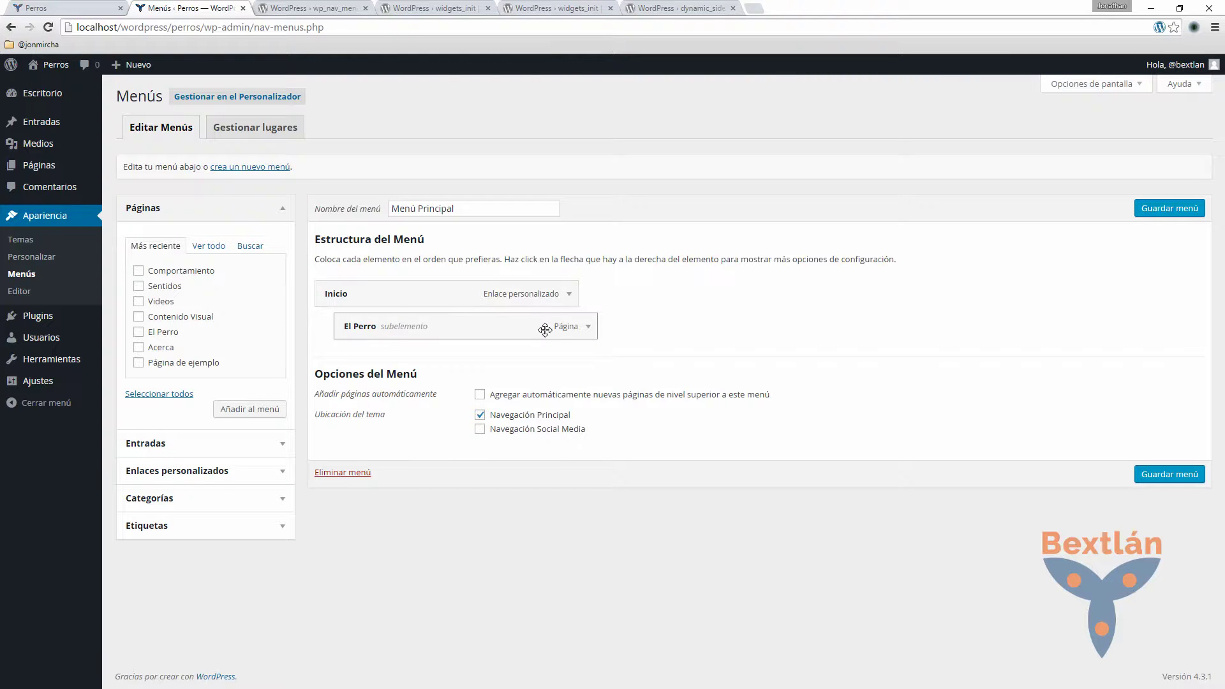
pyautogui.click(17, 6)
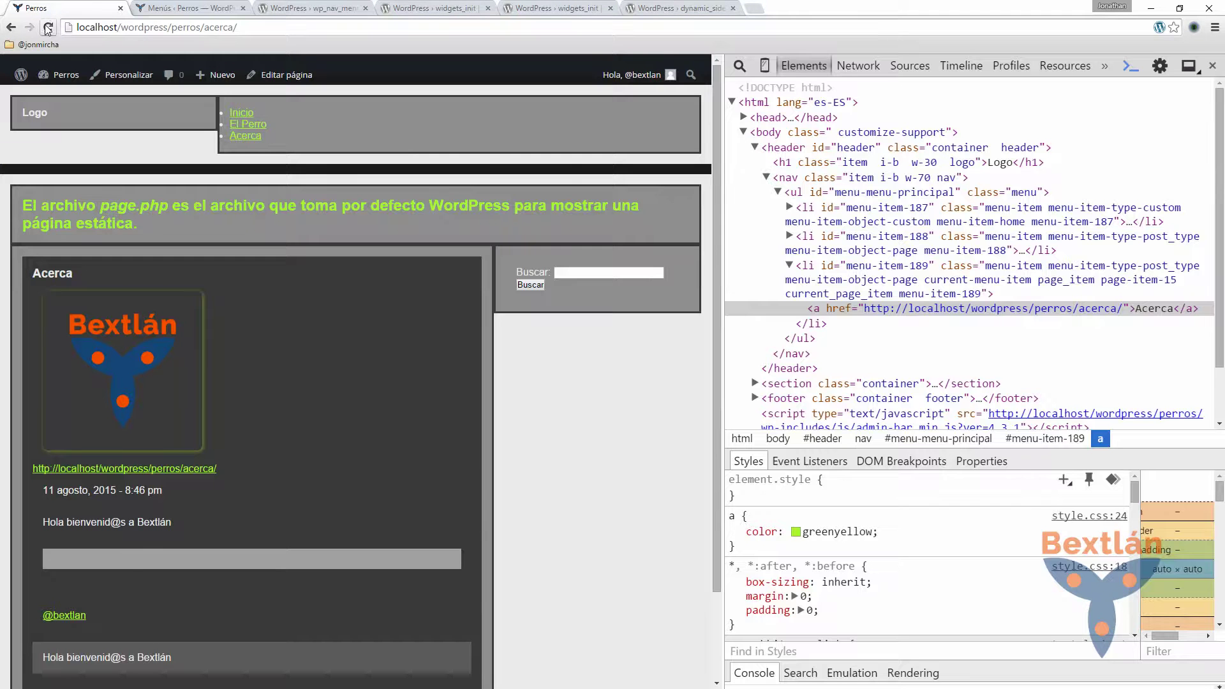
pyautogui.click(185, 8)
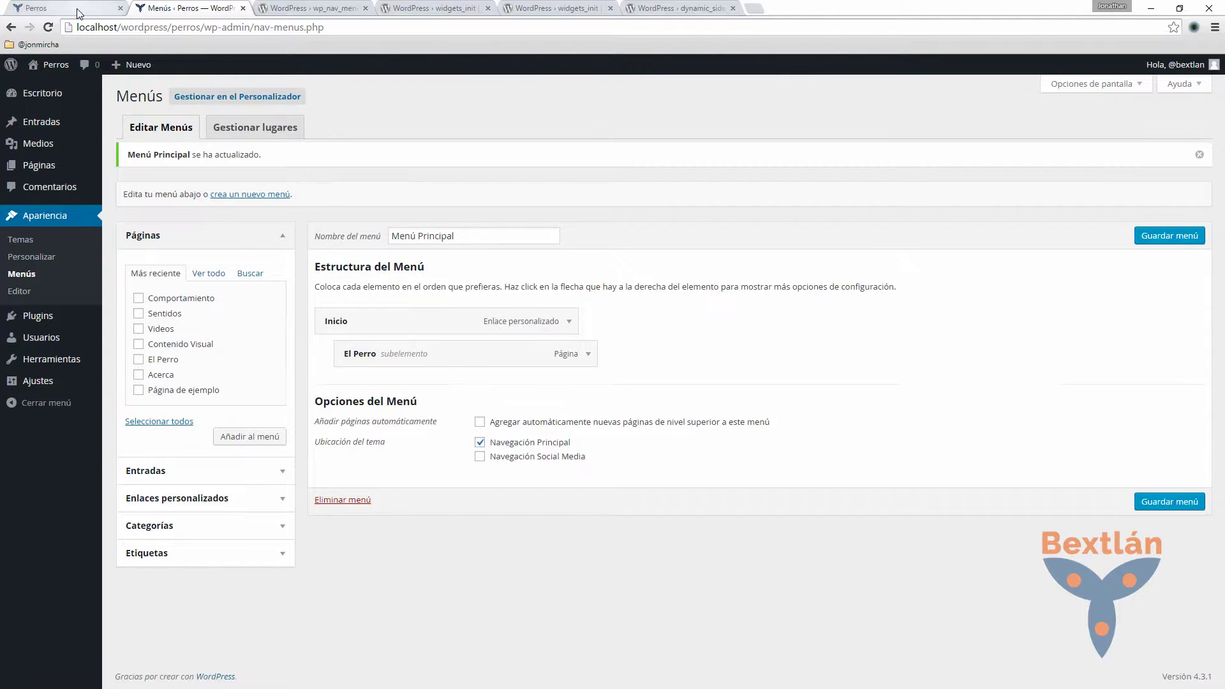
# - Reload the site's Acerca page and inspect the header's nav markup down to the link nested inside the Inicio item's sub-menu list
pyautogui.click(58, 8)
pyautogui.click(48, 27)
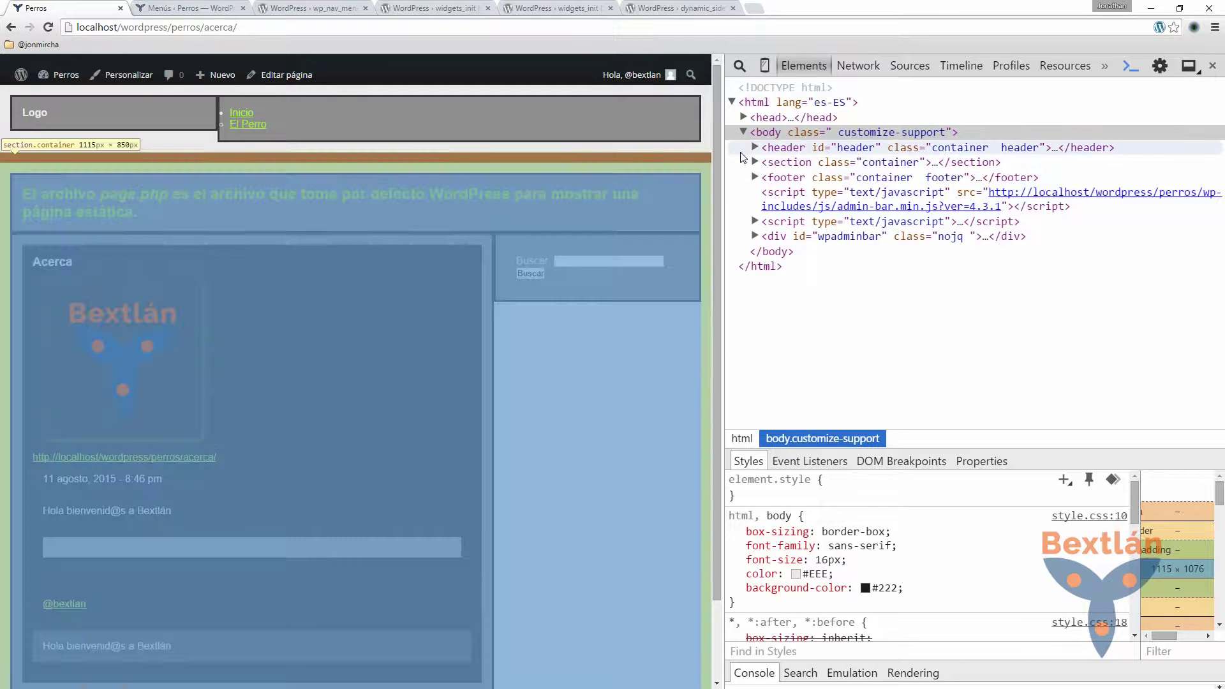
pyautogui.click(755, 147)
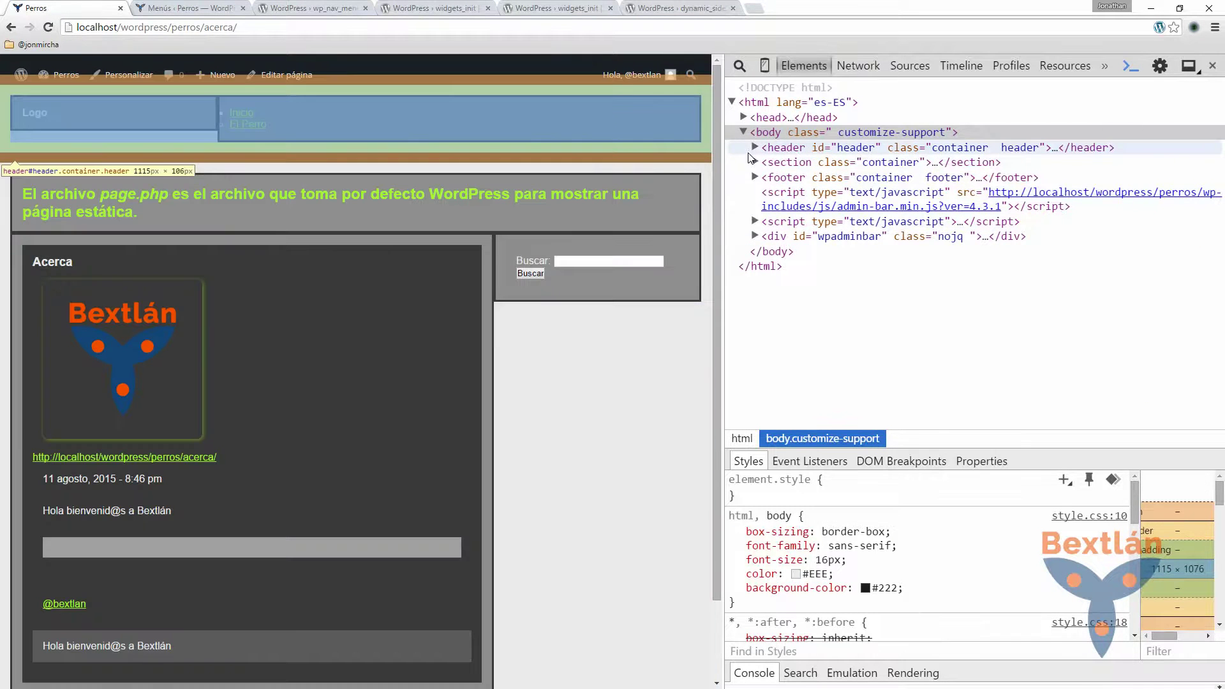
pyautogui.click(763, 180)
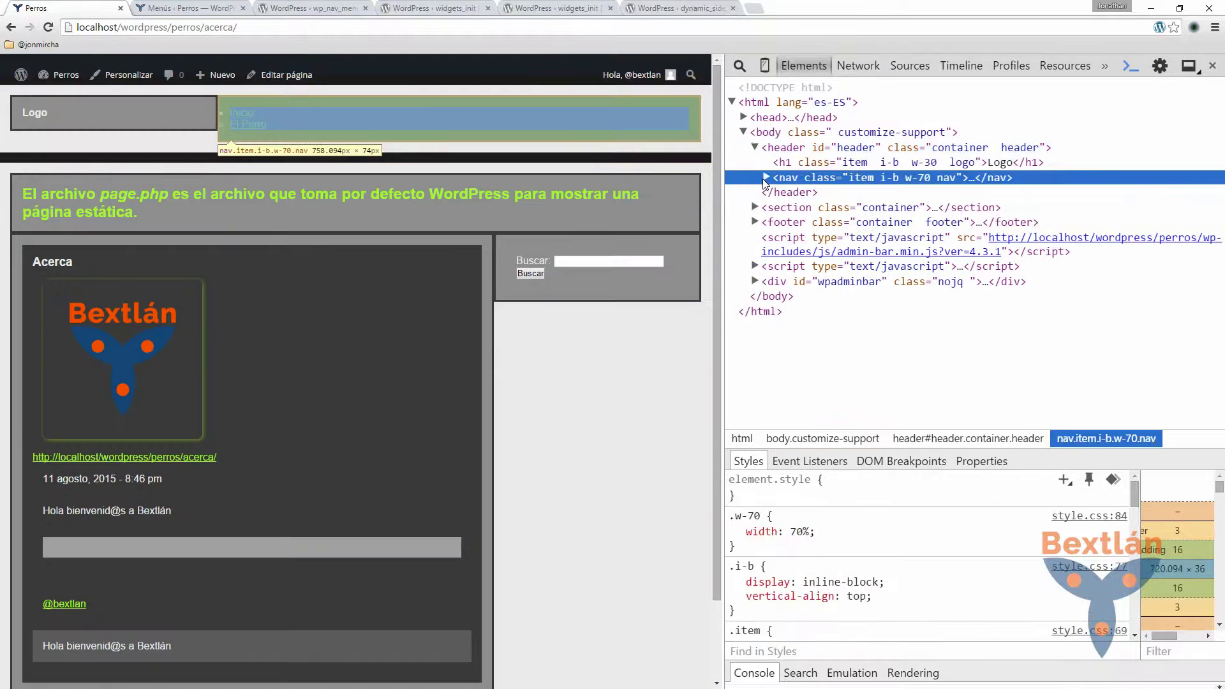
pyautogui.click(767, 179)
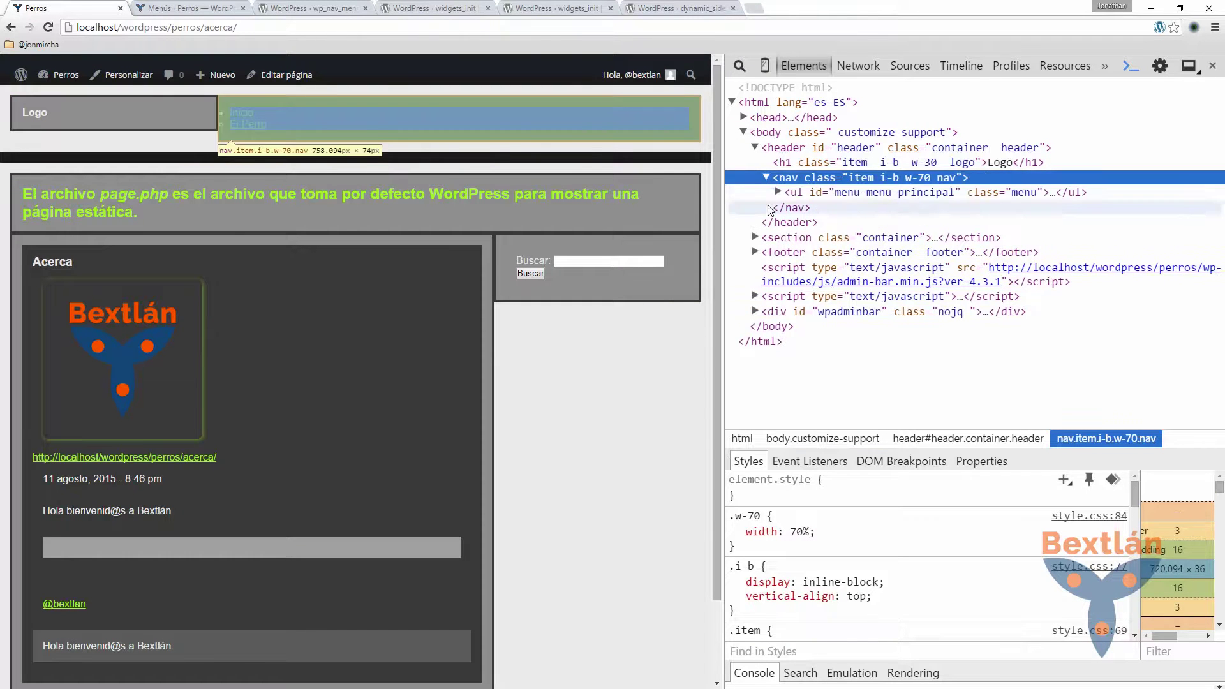
pyautogui.click(778, 193)
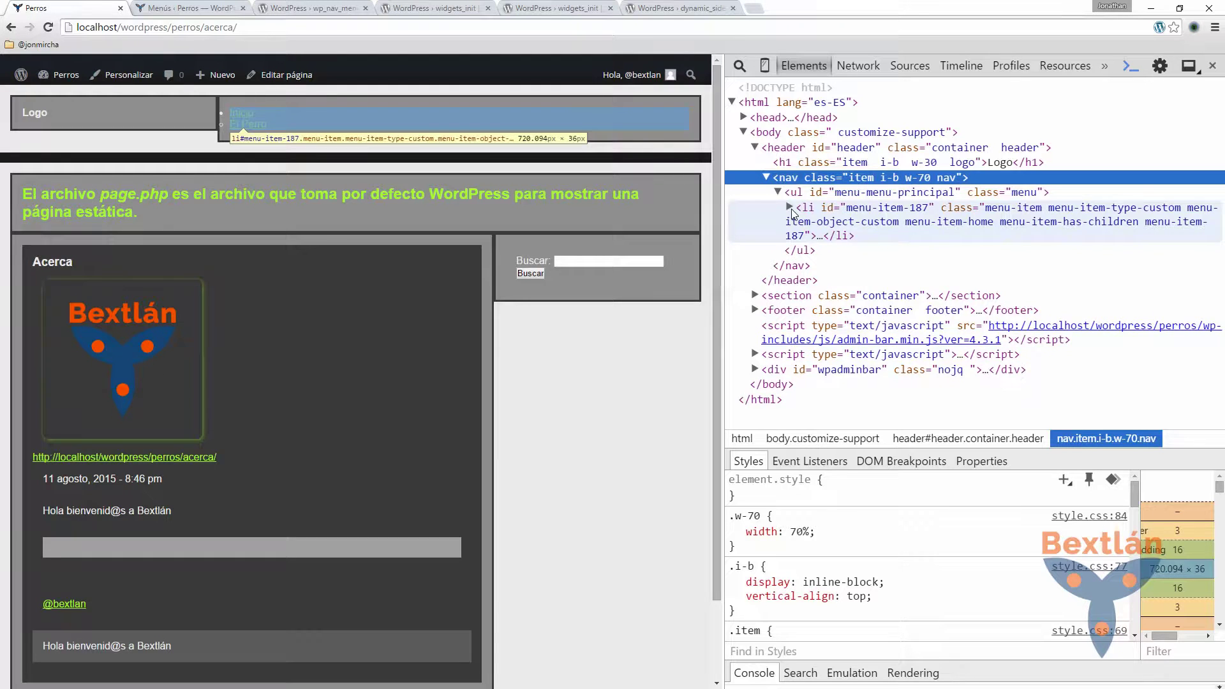
pyautogui.click(789, 207)
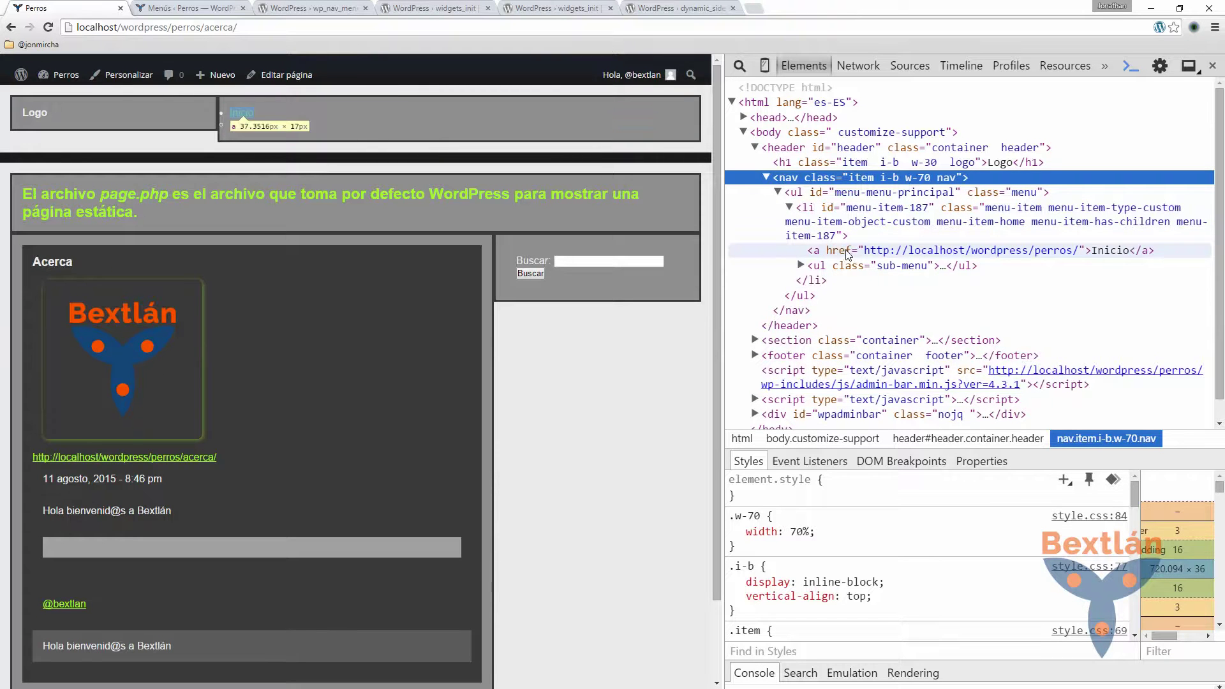
pyautogui.click(801, 265)
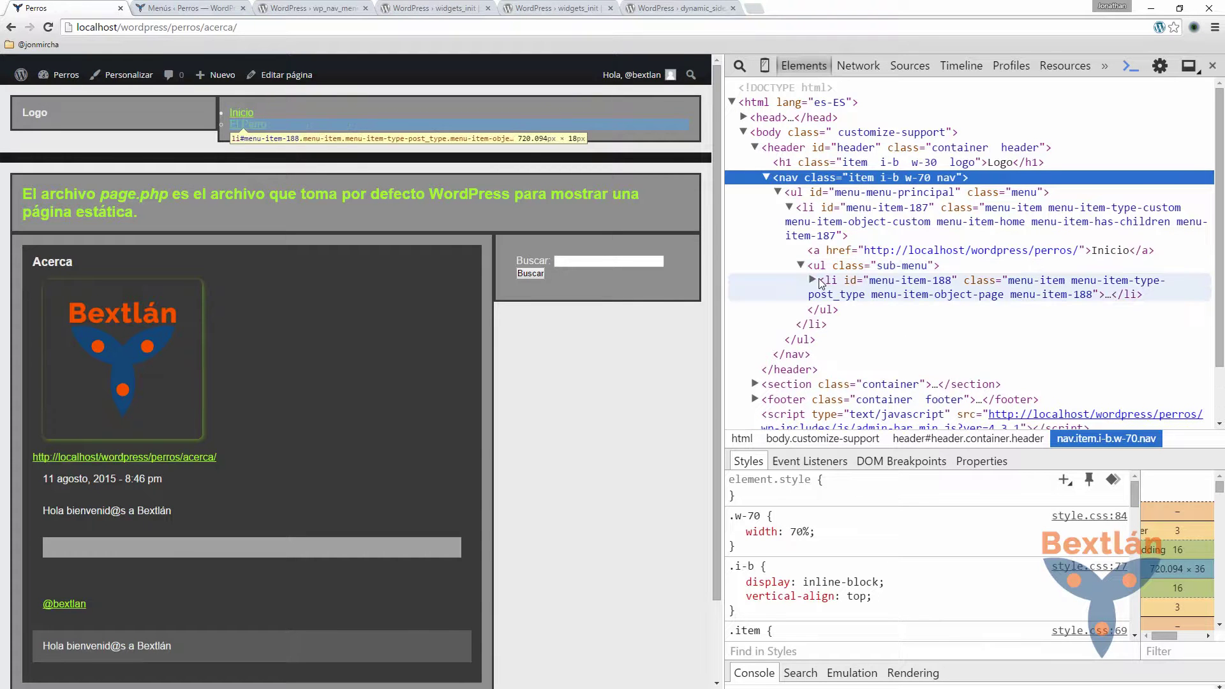
pyautogui.click(812, 280)
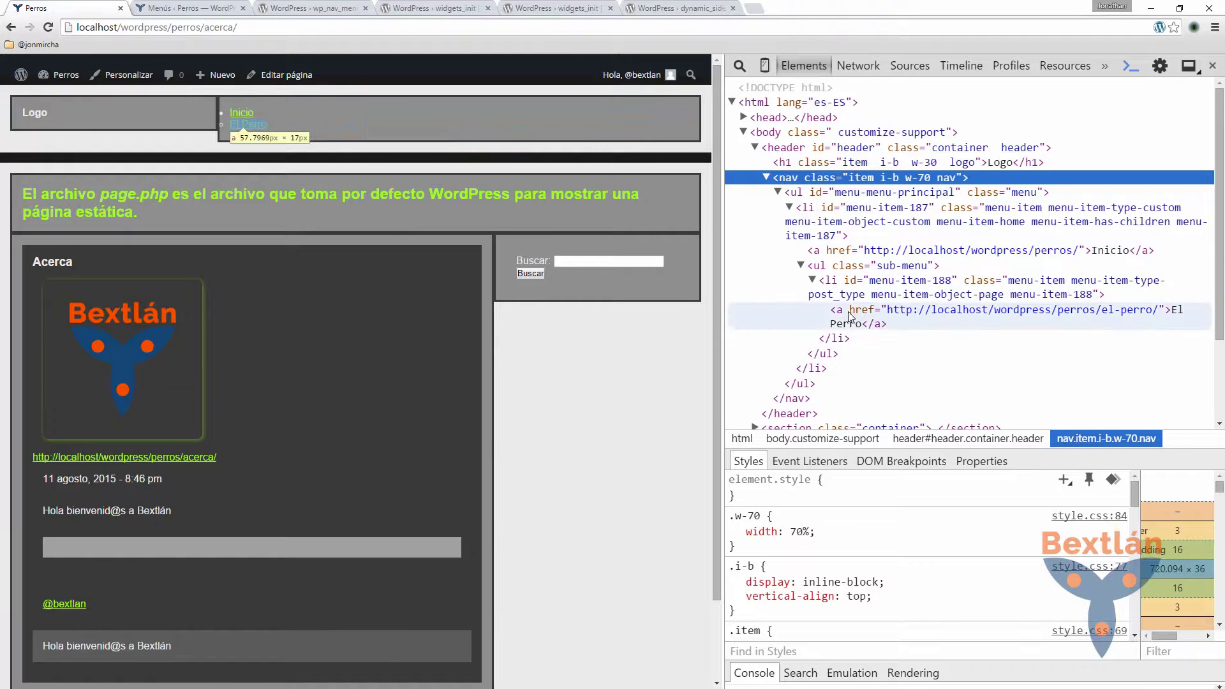
# - Review the wp_nav_menu reference page, covering its parameters, menu item CSS classes and user contributed examples
pyautogui.click(192, 9)
pyautogui.click(571, 10)
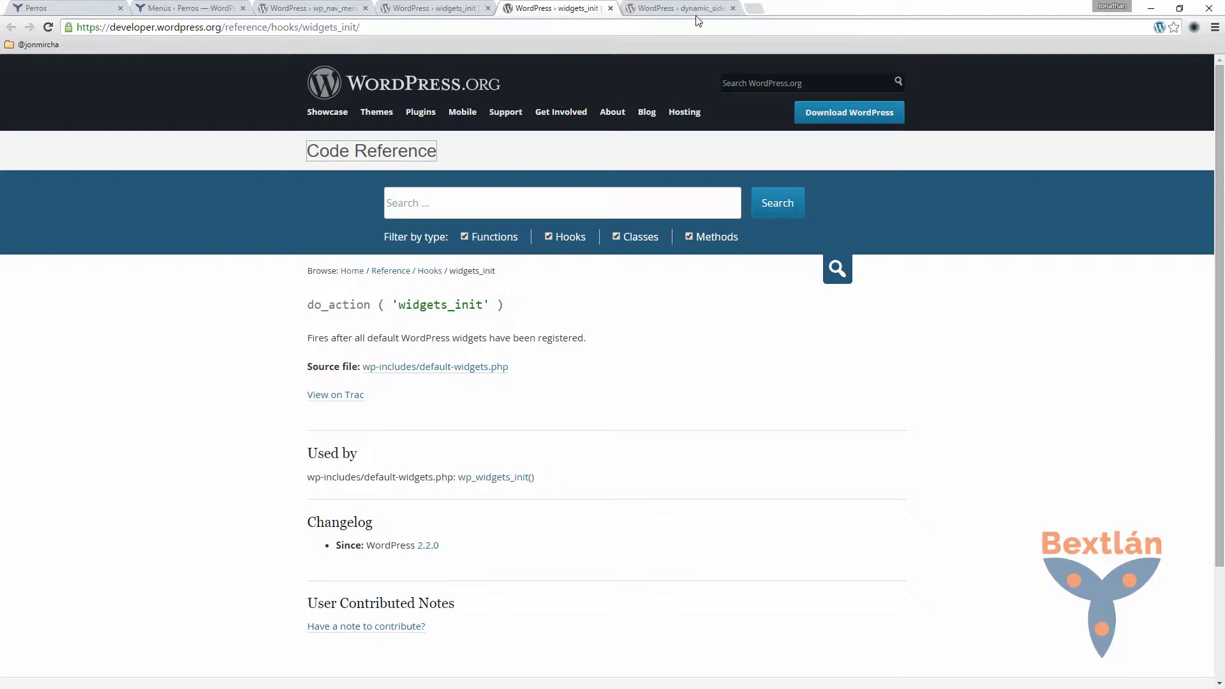
pyautogui.click(302, 9)
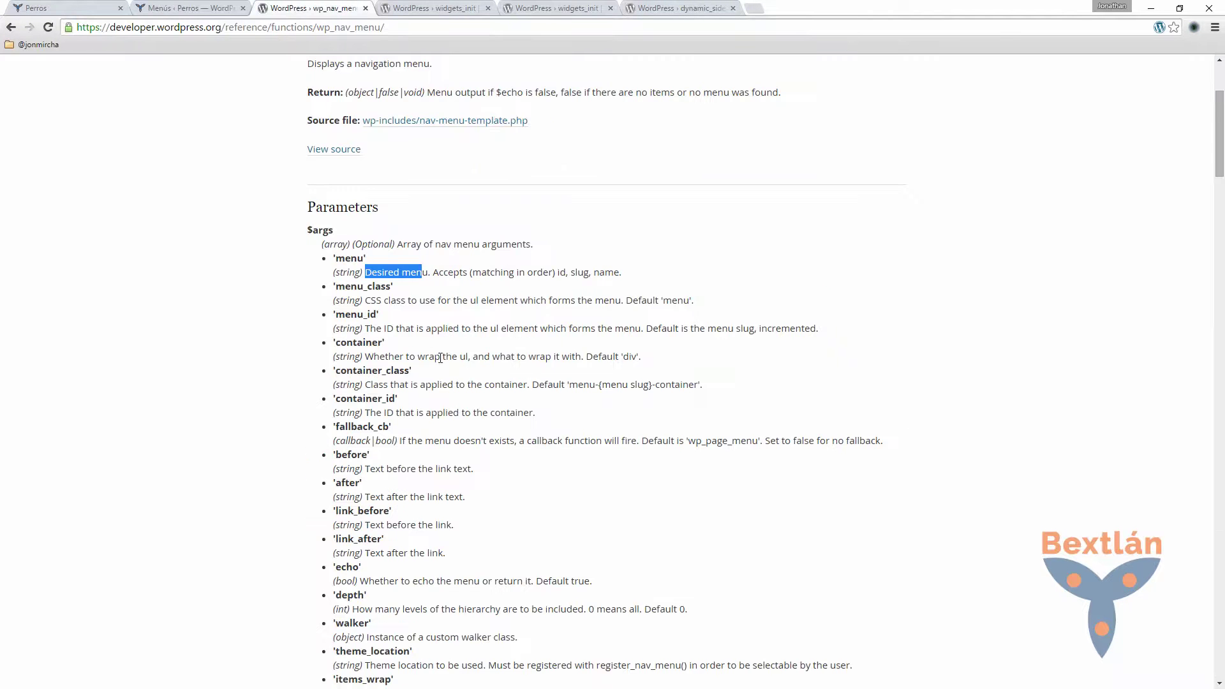
pyautogui.scroll(-1, 444, 346)
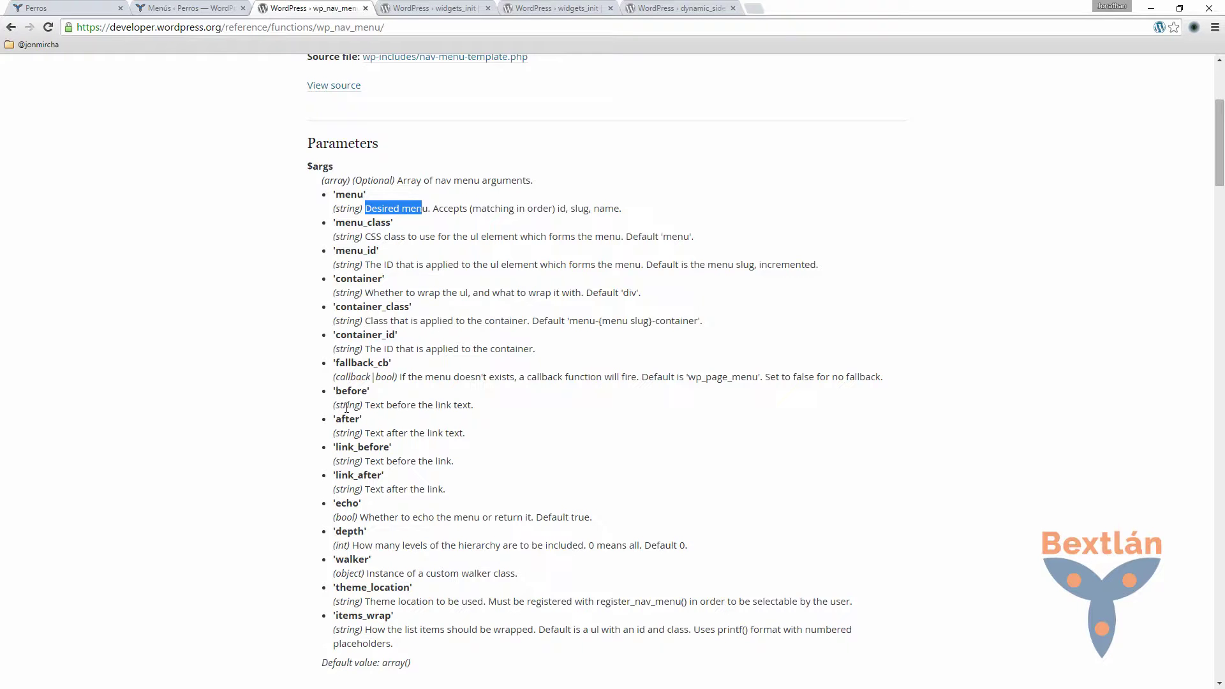
pyautogui.scroll(-5, 421, 399)
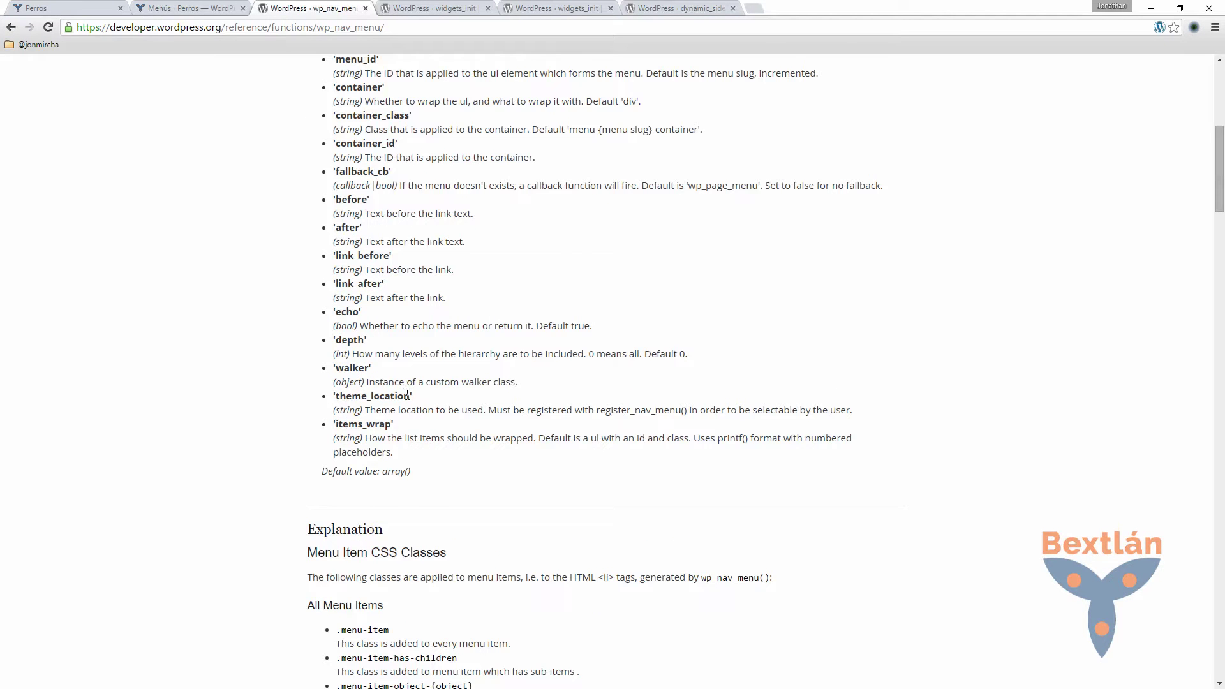
pyautogui.scroll(-3, 406, 426)
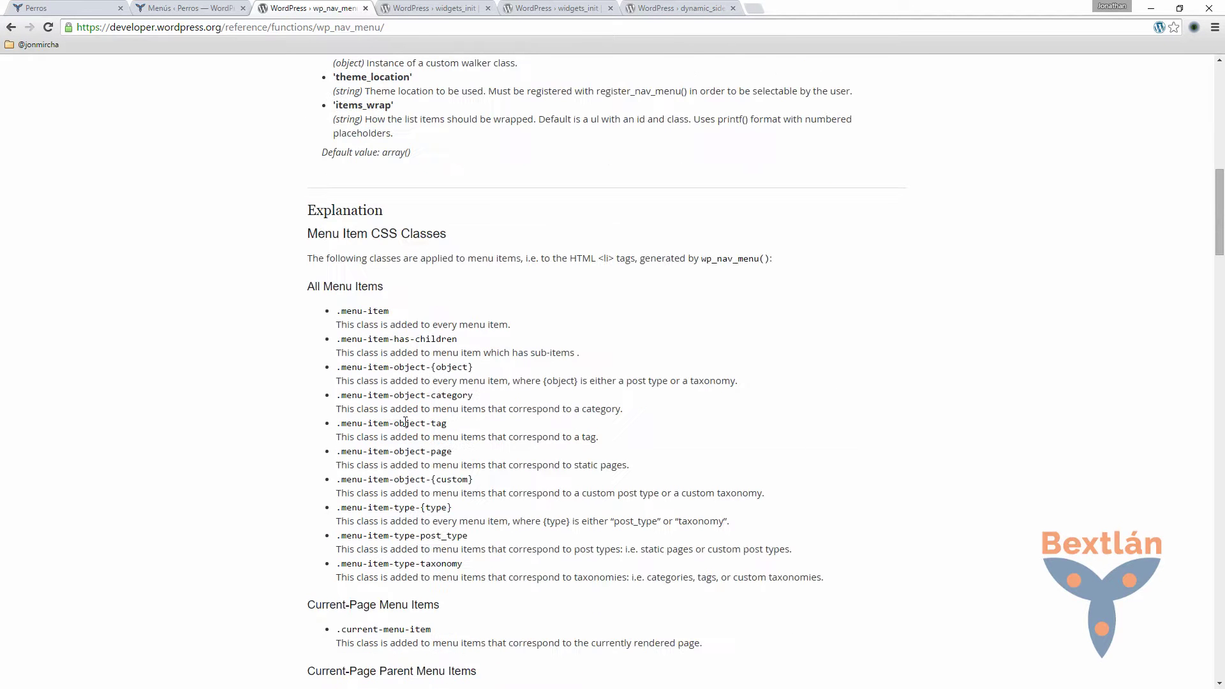
pyautogui.scroll(-5, 406, 423)
pyautogui.scroll(-4, 406, 423)
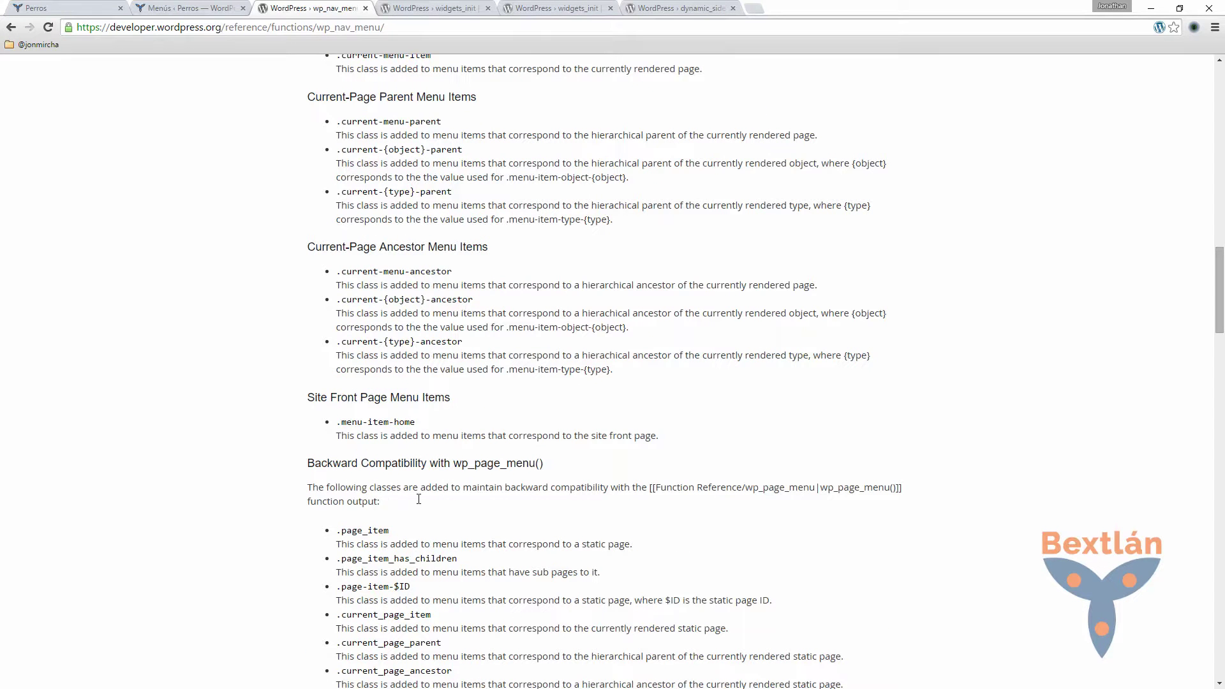
pyautogui.scroll(-14, 406, 464)
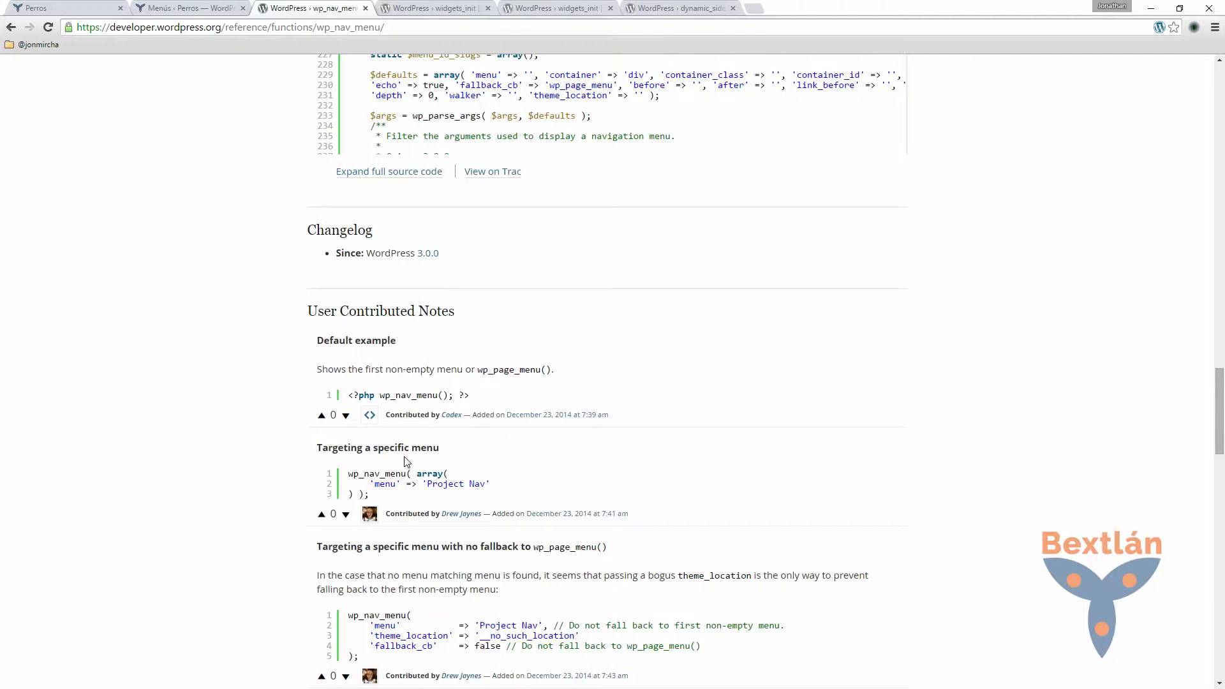
pyautogui.scroll(-2, 500, 474)
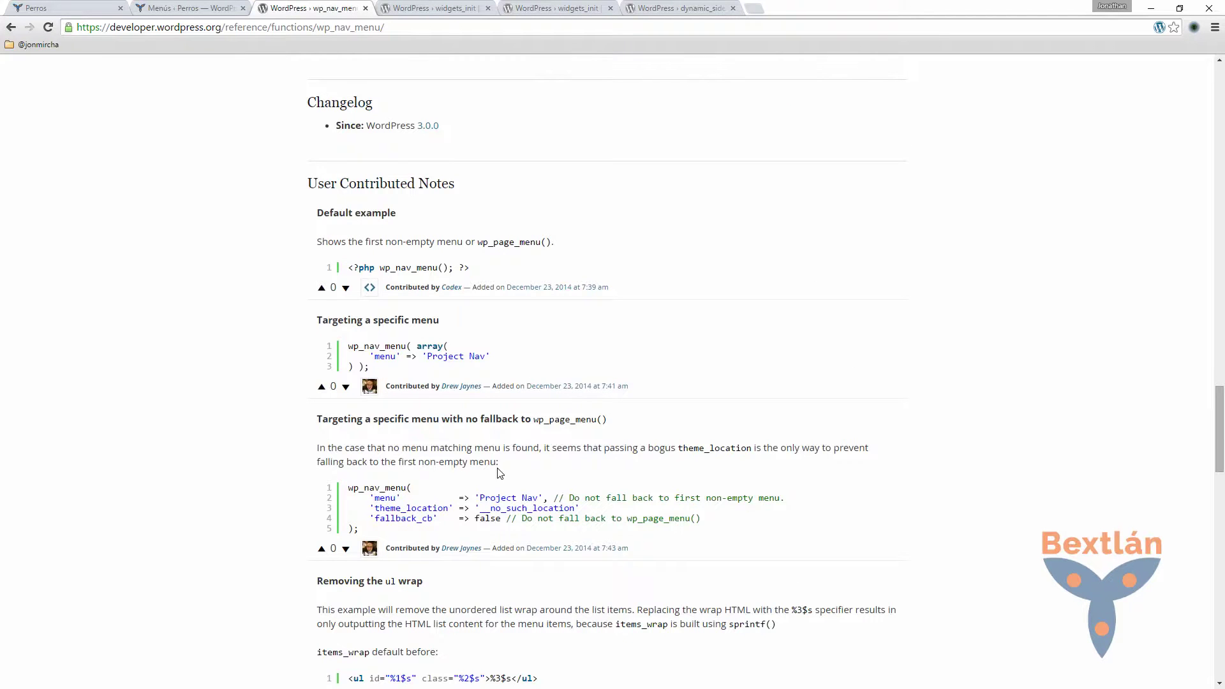
pyautogui.scroll(-6, 438, 542)
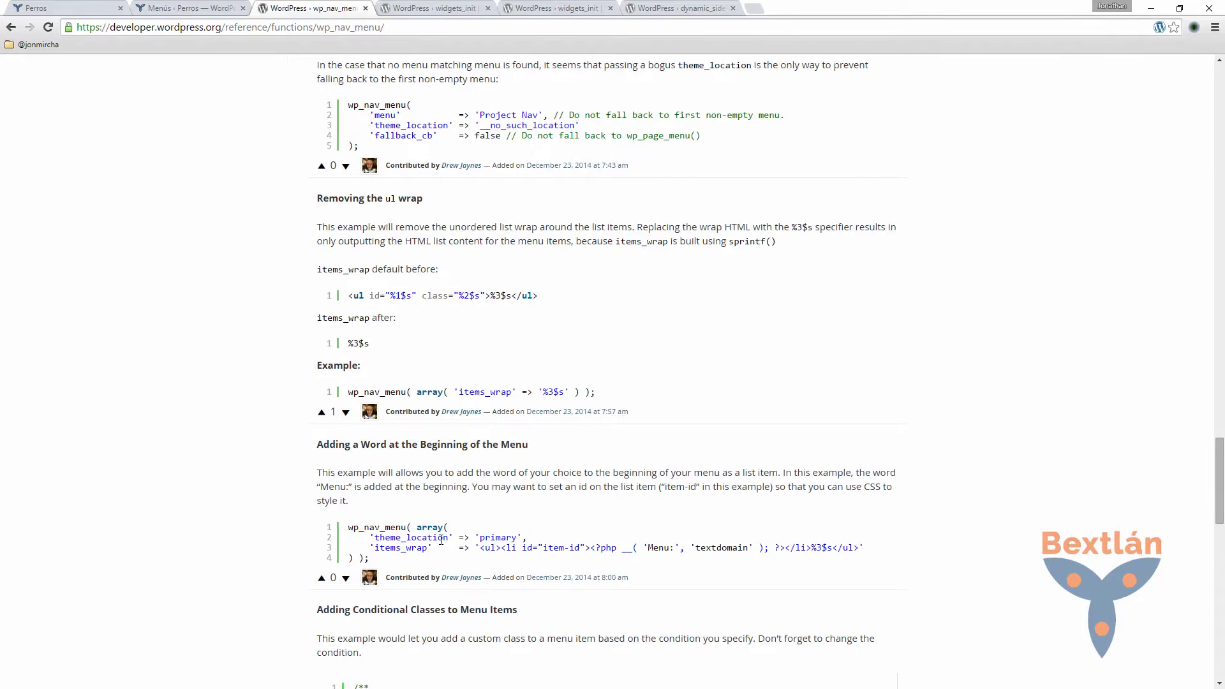
pyautogui.press('Home')
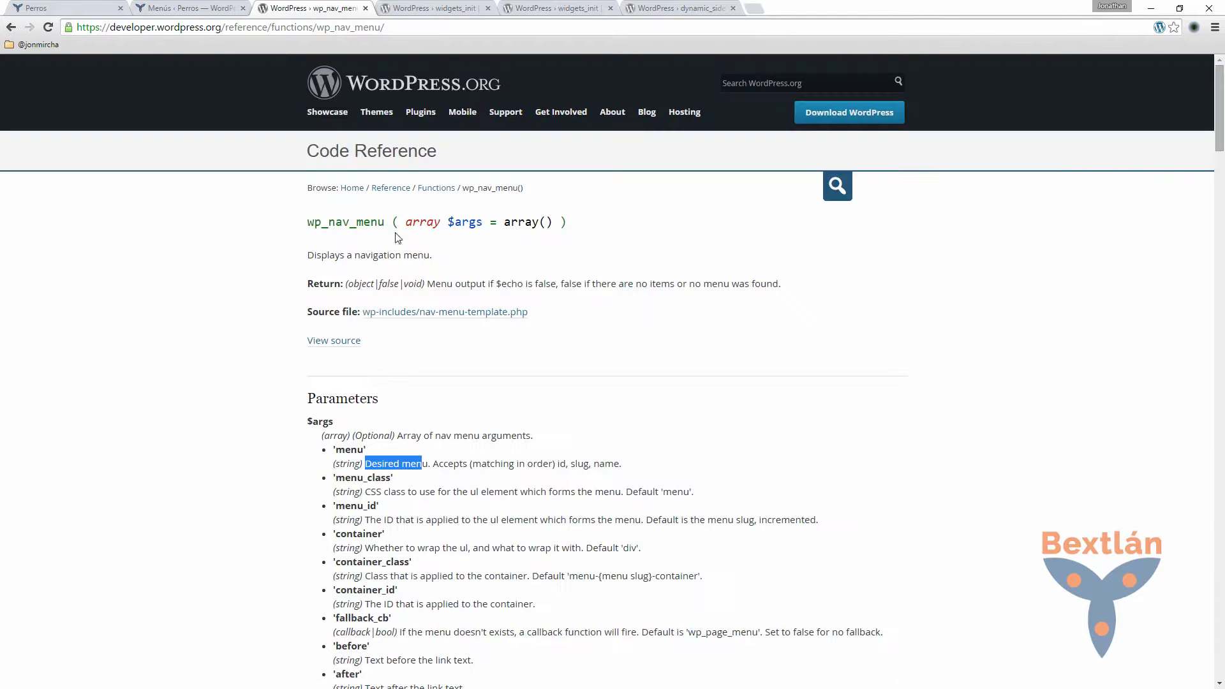
# - Go back to the WordPress Menús page and move El Perro out from under Inicio to the menu's top level
pyautogui.click(76, 12)
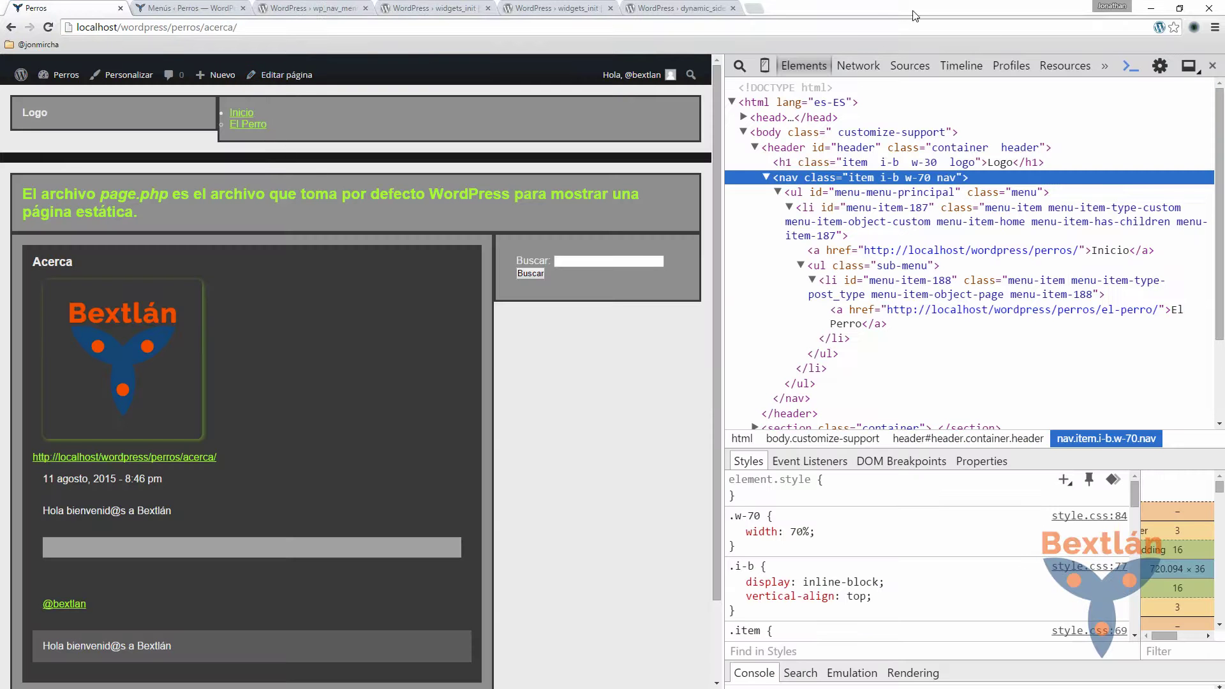
pyautogui.click(191, 8)
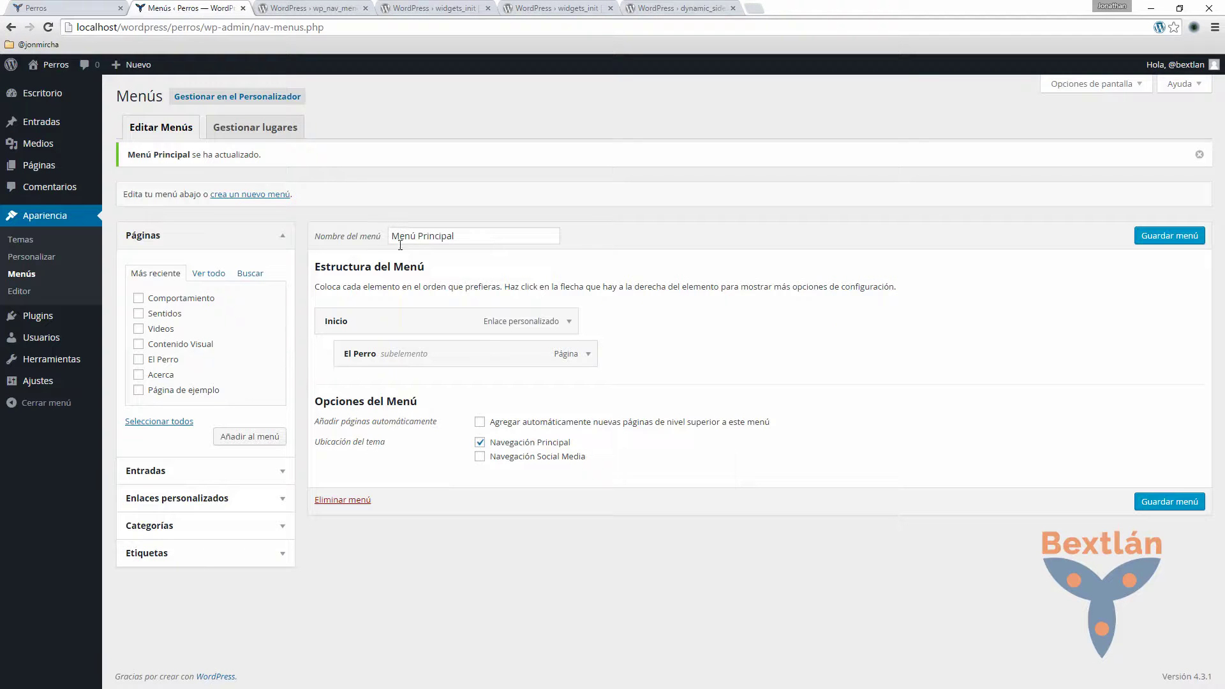
pyautogui.moveTo(429, 362); pyautogui.dragTo(402, 358)
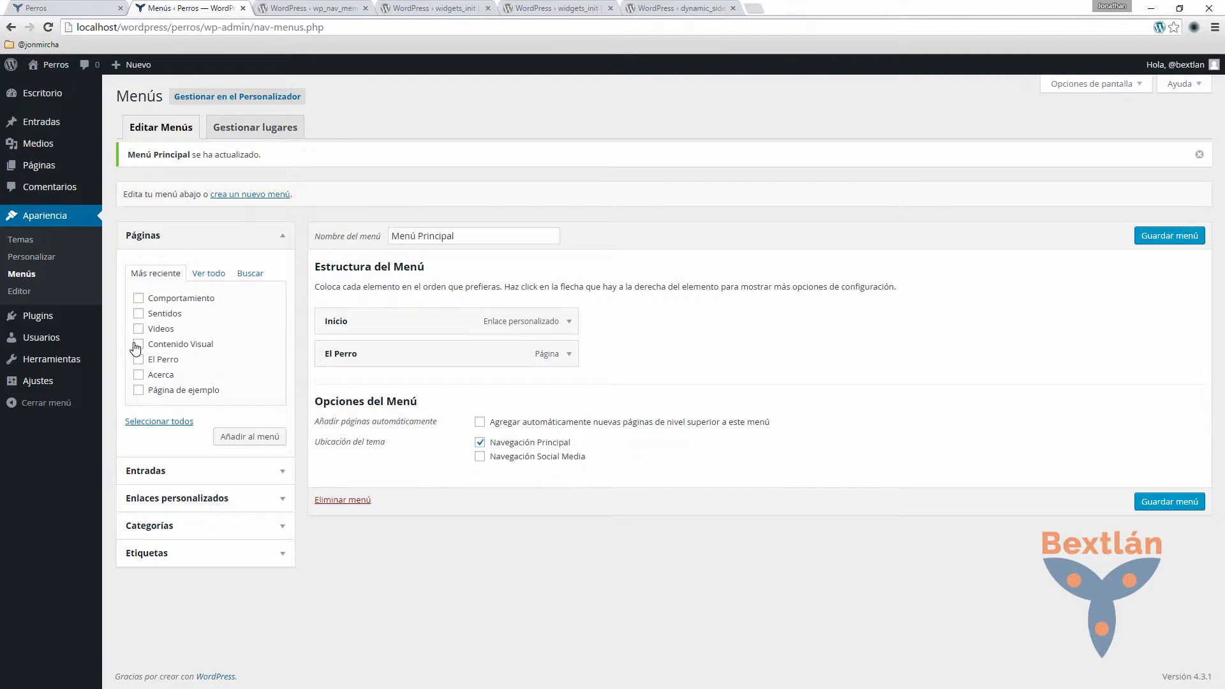
# - Add the pages Comportamiento, Sentidos and Videos to Menú Principal
pyautogui.click(139, 298)
pyautogui.click(139, 314)
pyautogui.click(139, 329)
pyautogui.click(256, 439)
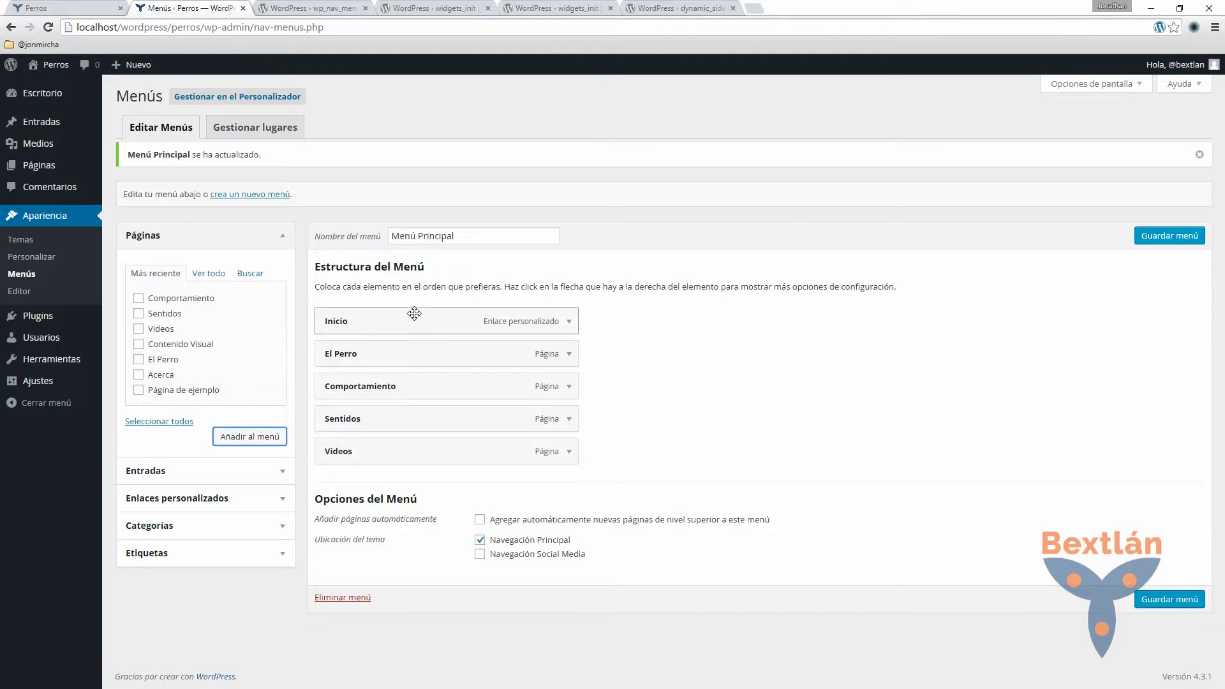
# - Add the Razas category to Menú Principal
pyautogui.click(288, 527)
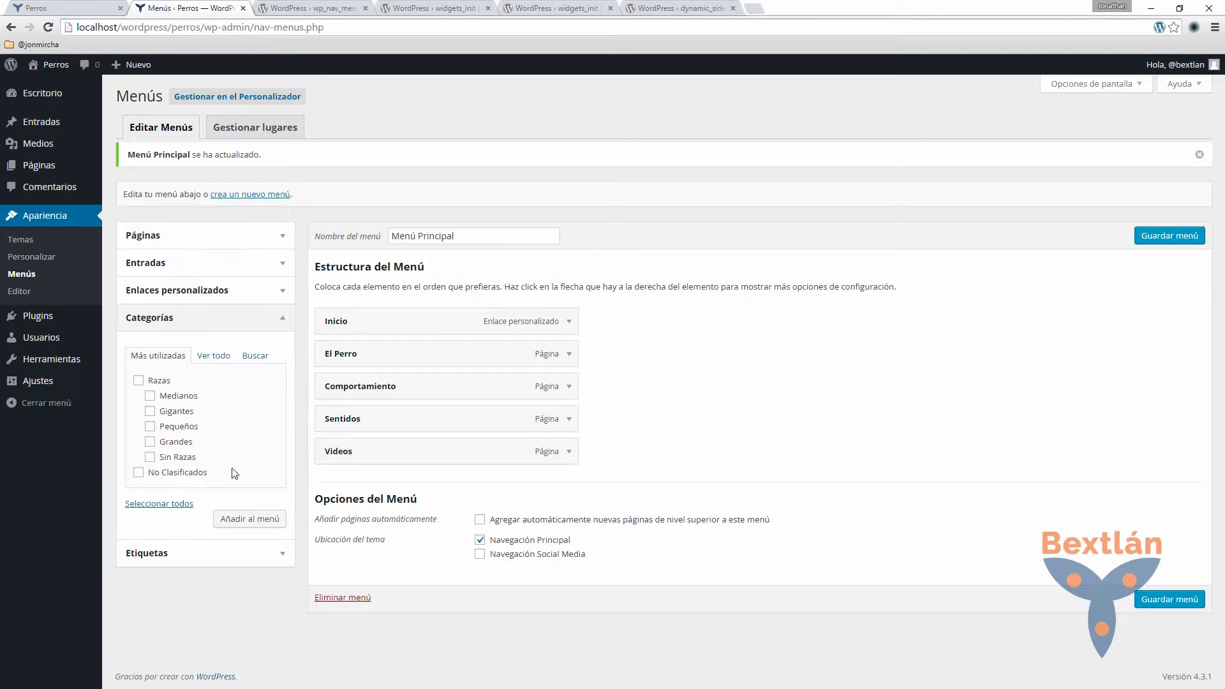
pyautogui.click(139, 381)
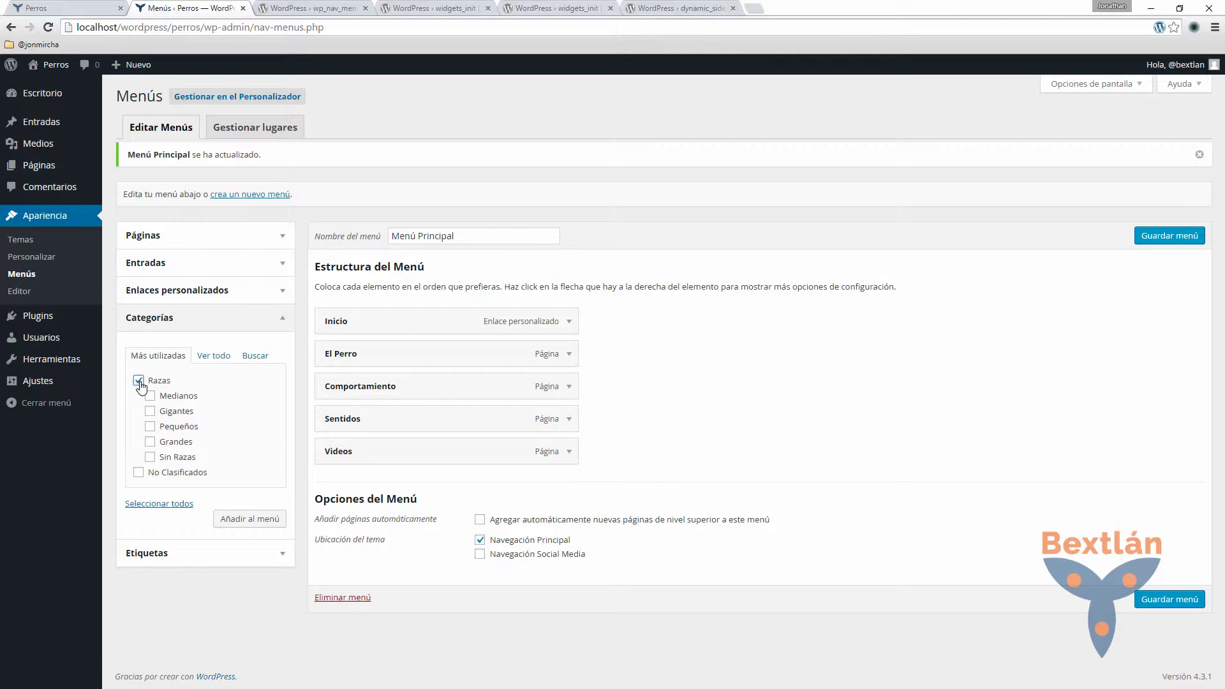
pyautogui.click(258, 525)
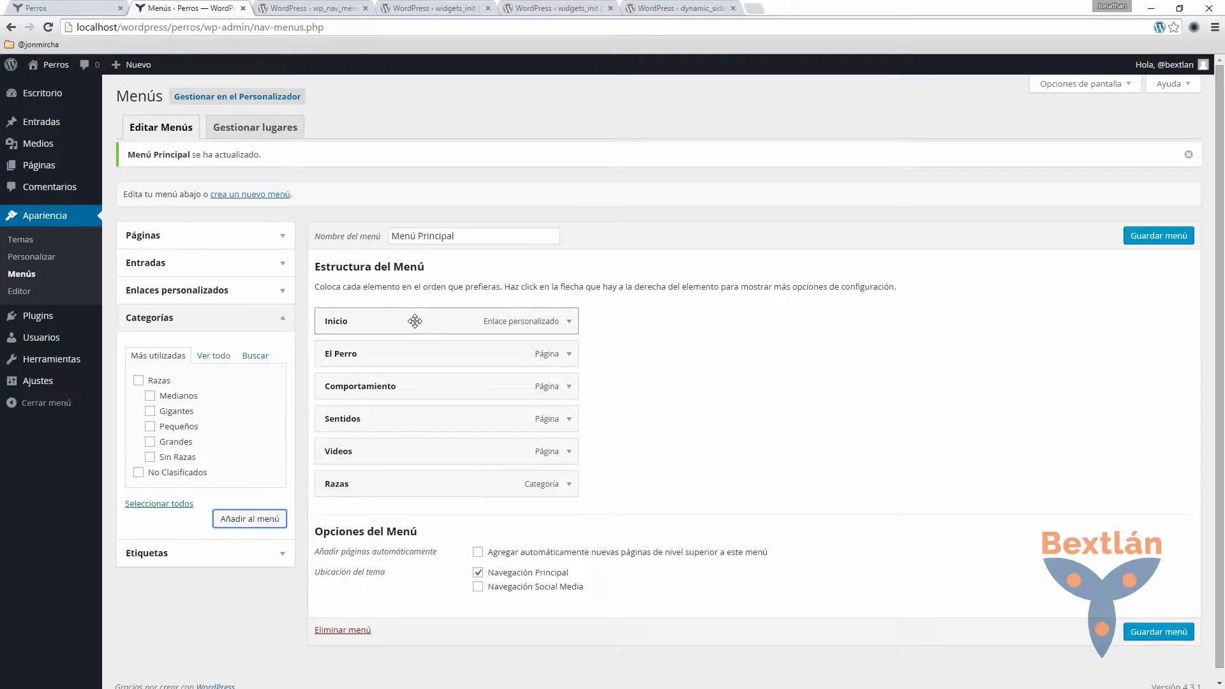
# - Expand the settings of the Razas menu item
pyautogui.scroll(-1, 667, 381)
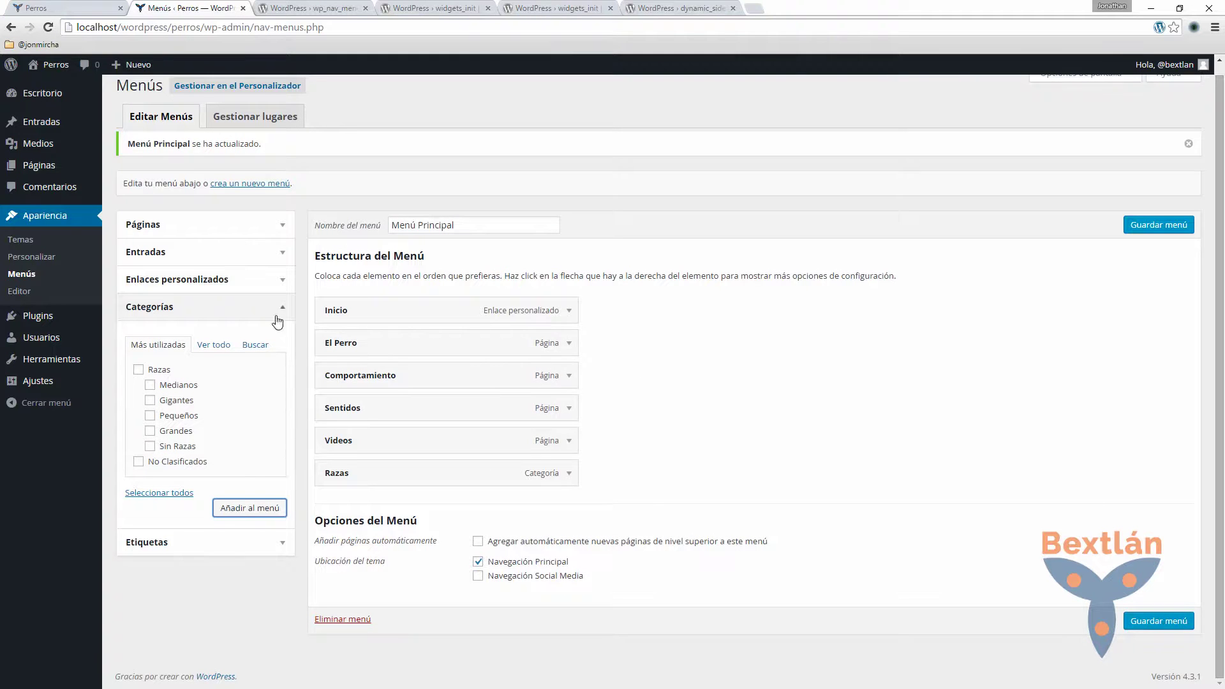
pyautogui.click(573, 478)
pyautogui.scroll(-2, 609, 480)
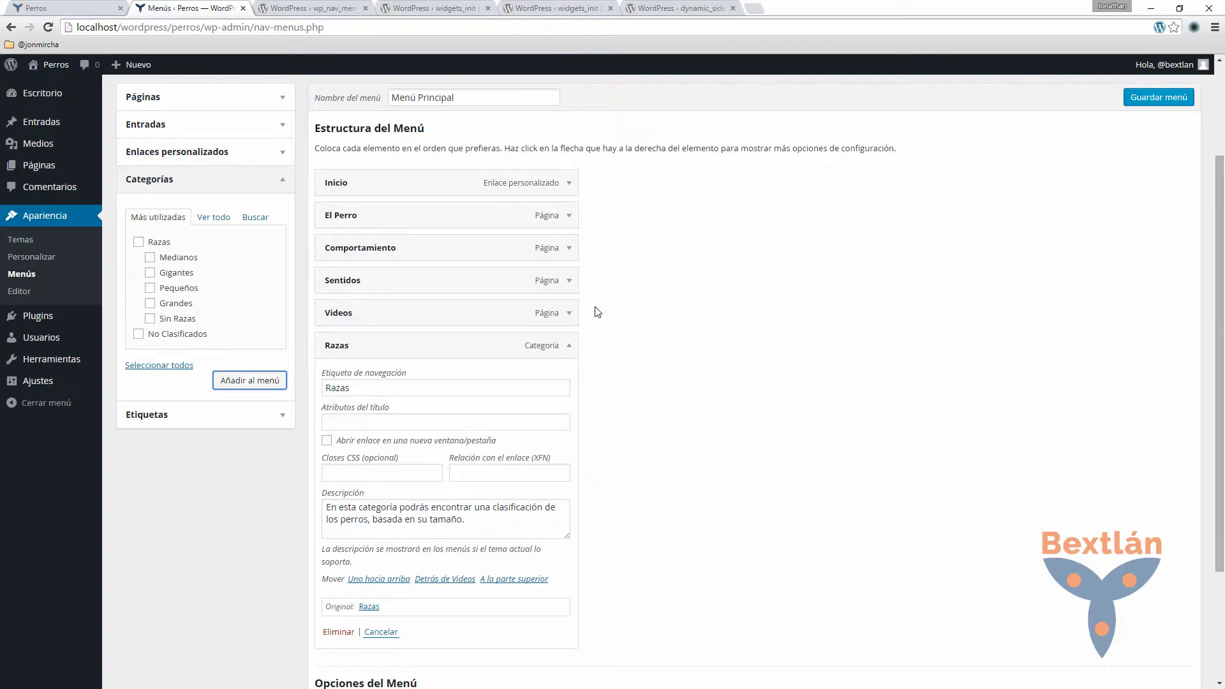
pyautogui.click(570, 313)
pyautogui.click(571, 313)
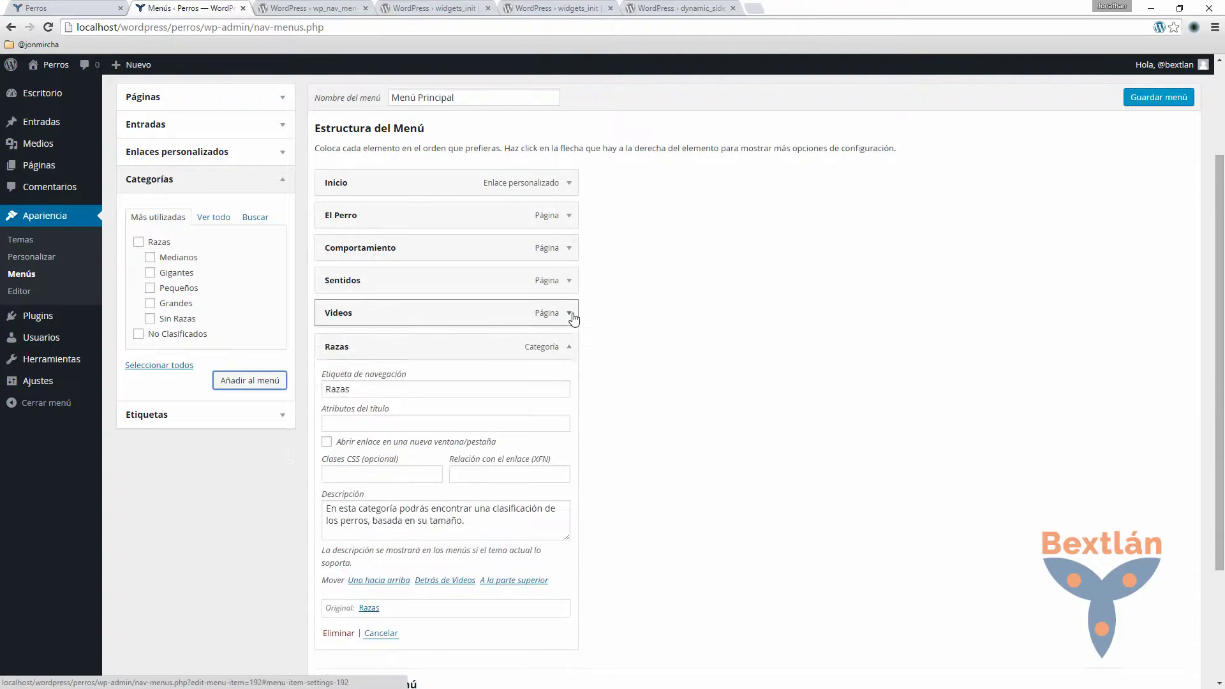
# - Turn the Clases CSS advanced menu property off and back on in the screen options
pyautogui.scroll(2, 402, 338)
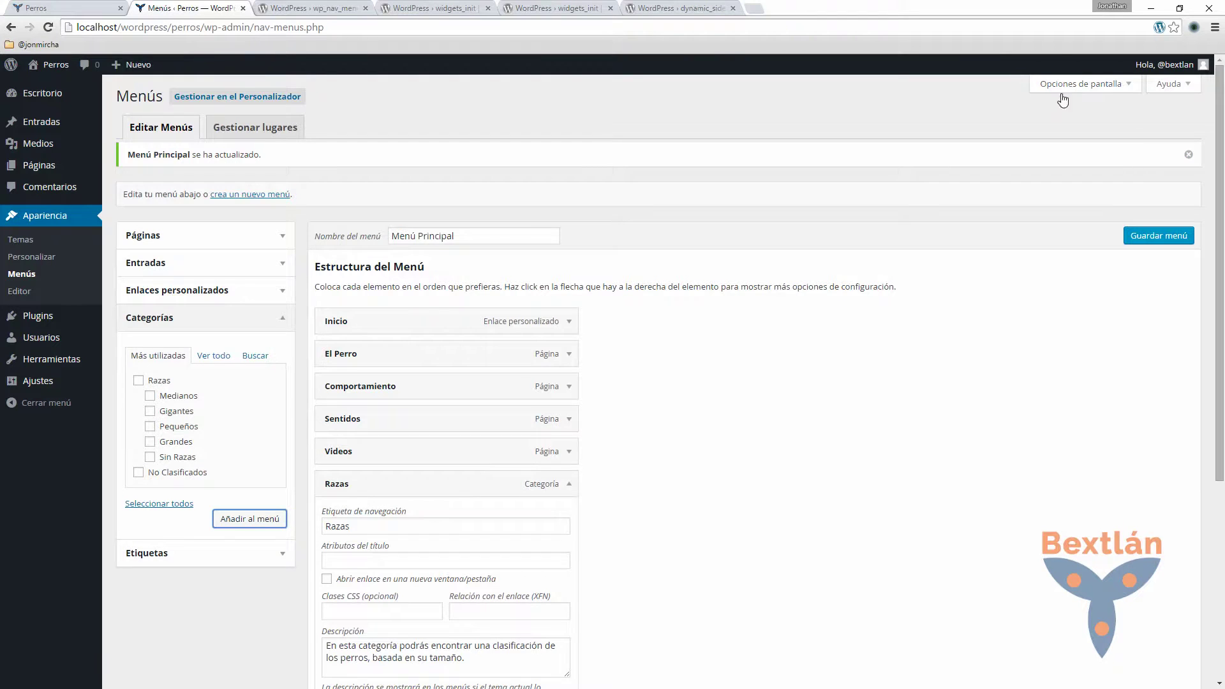
pyautogui.click(1102, 88)
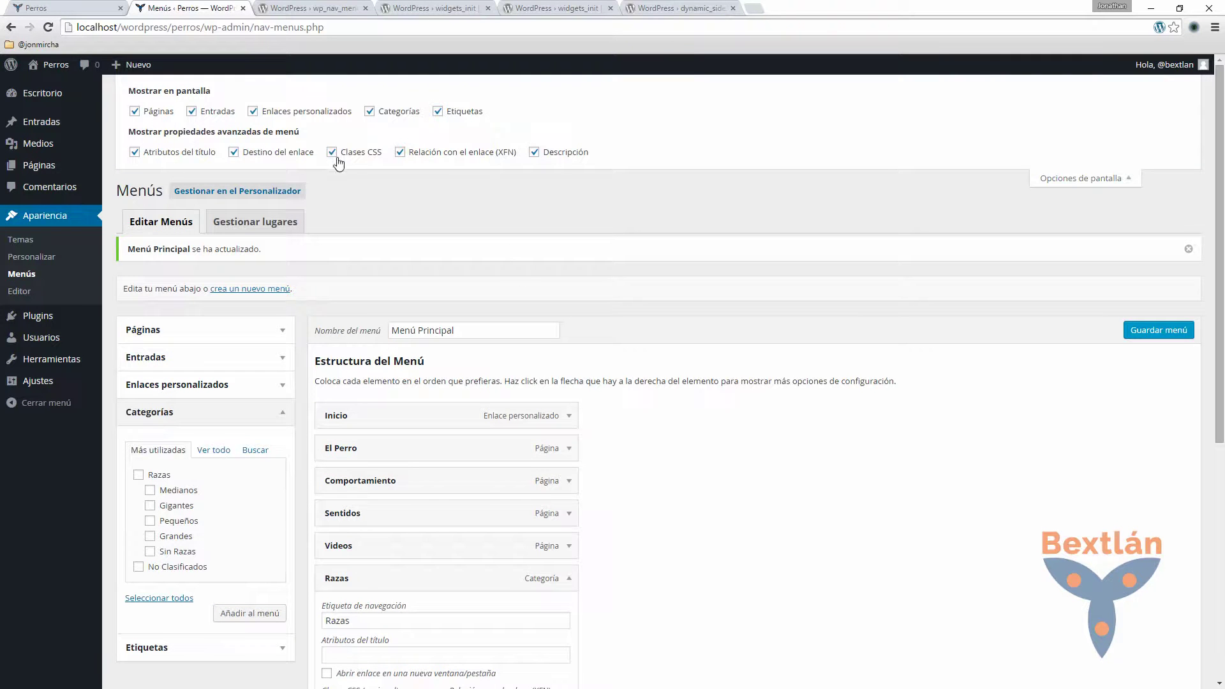
pyautogui.click(332, 152)
pyautogui.scroll(-4, 450, 535)
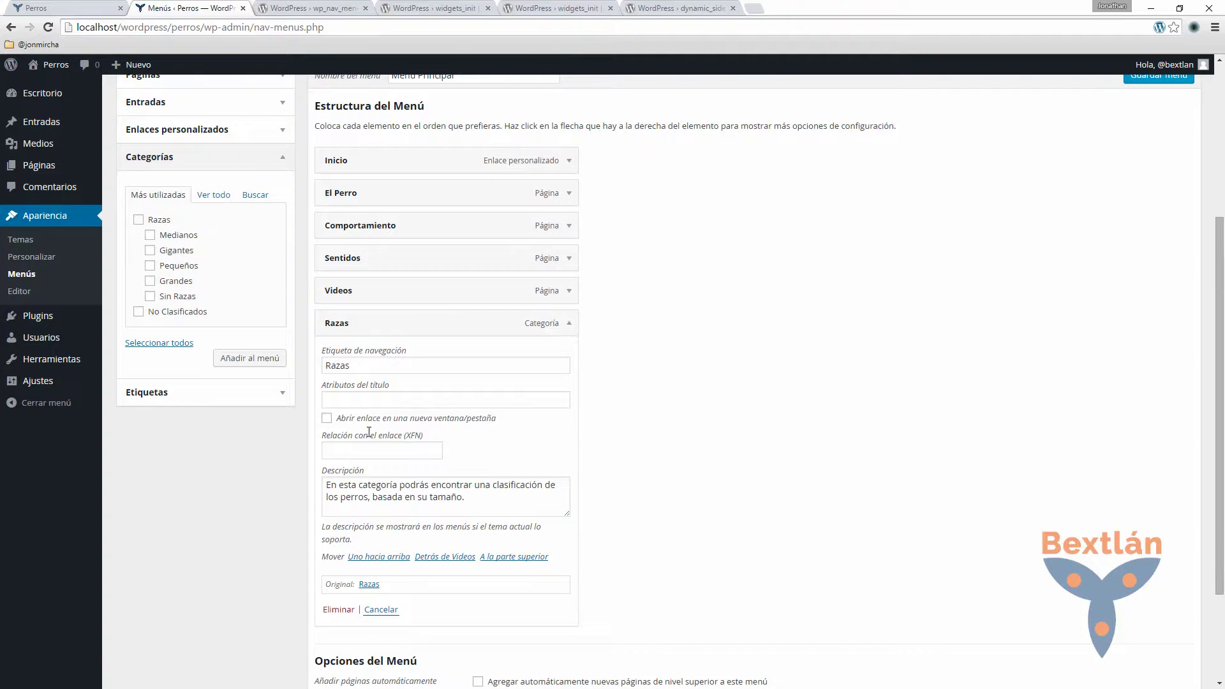
pyautogui.scroll(4, 393, 458)
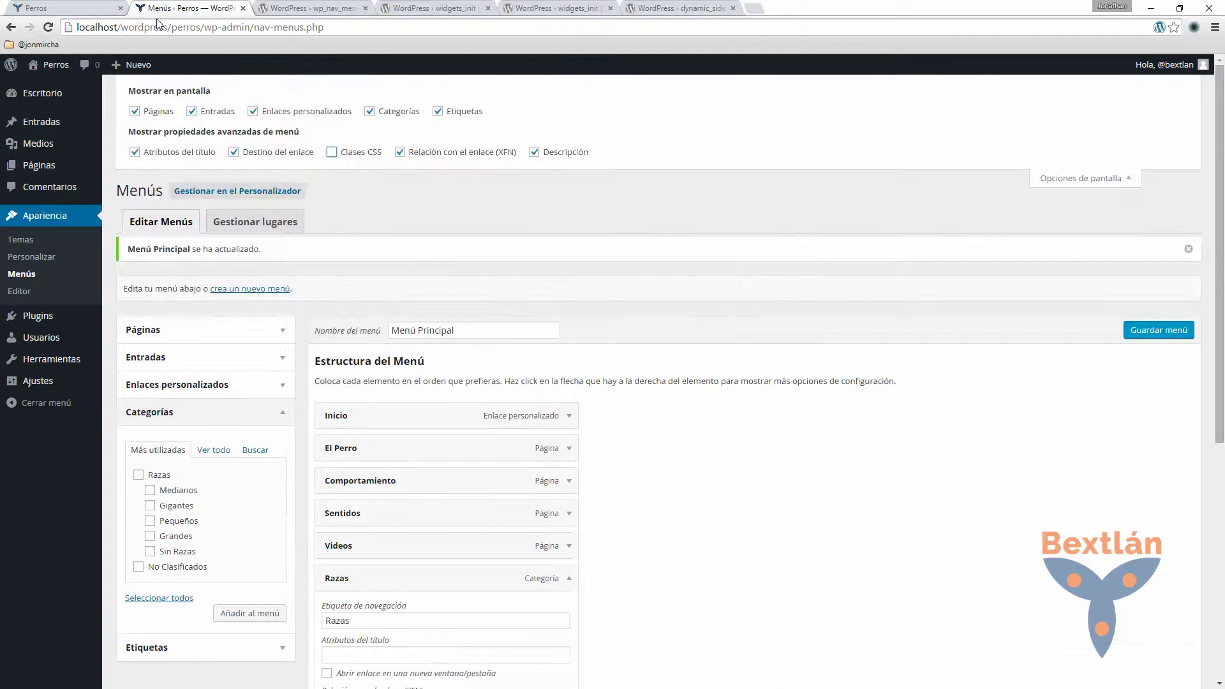
pyautogui.click(332, 152)
# - Give the Razas menu item the CSS class menu_razas and save the menu
pyautogui.scroll(-6, 469, 259)
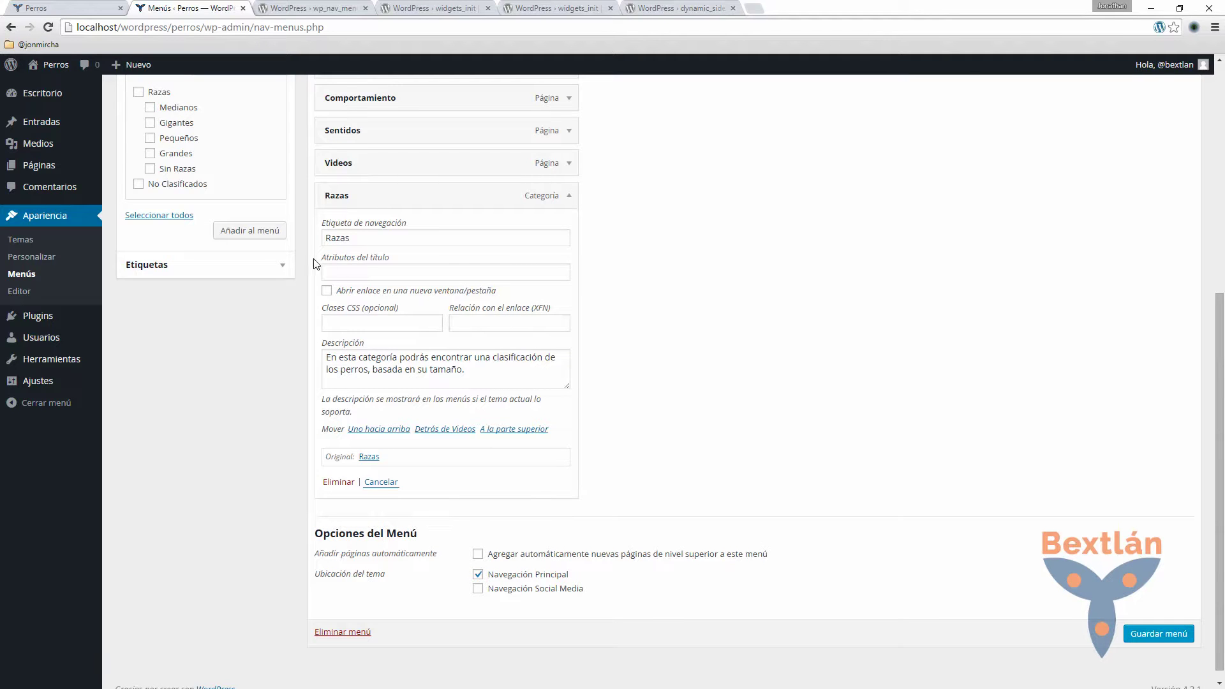
pyautogui.click(359, 270)
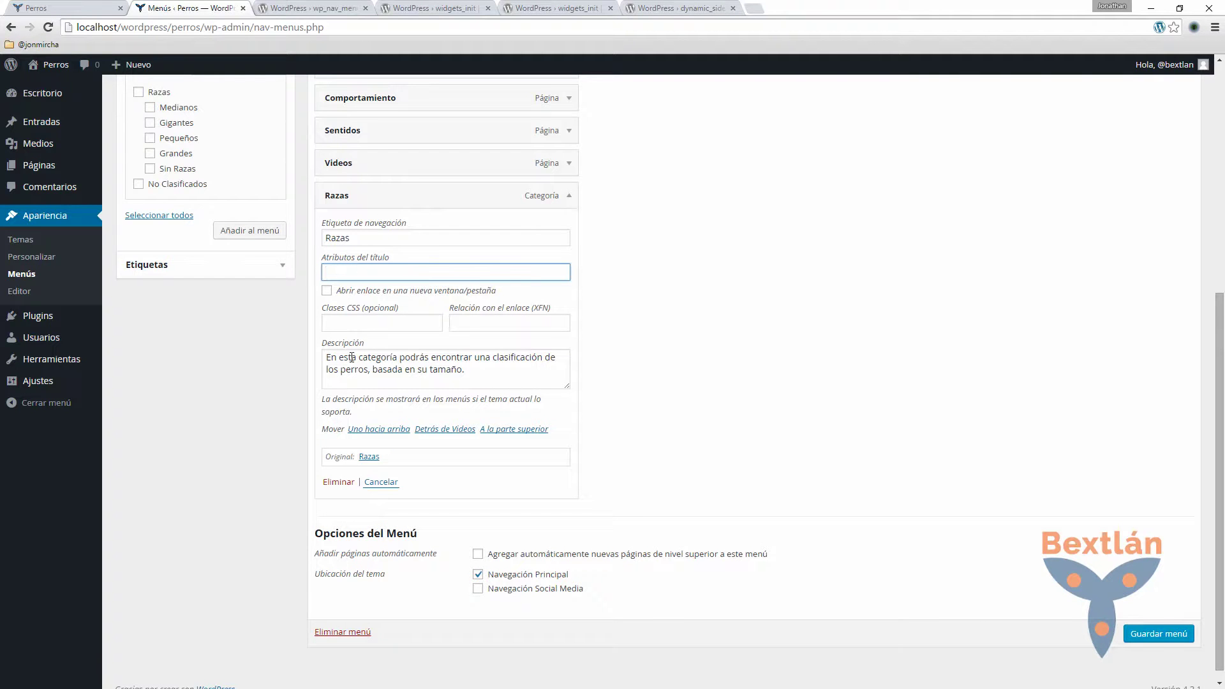
pyautogui.click(362, 322)
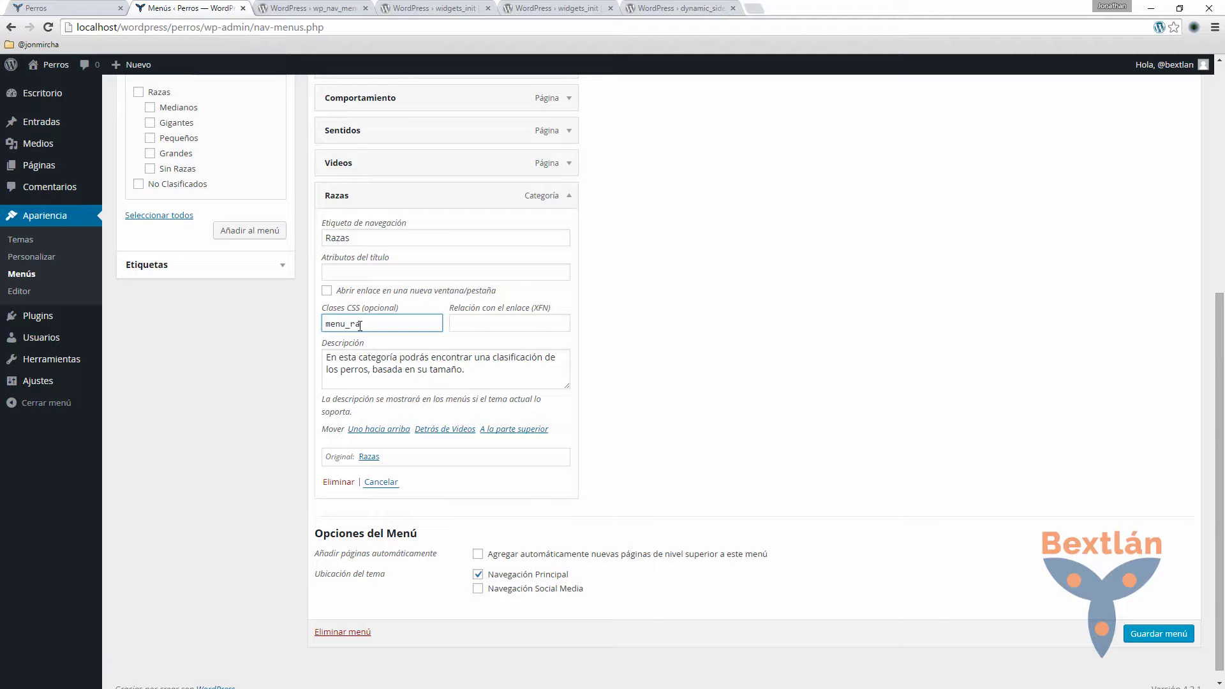
pyautogui.scroll(4, 428, 510)
pyautogui.click(1173, 204)
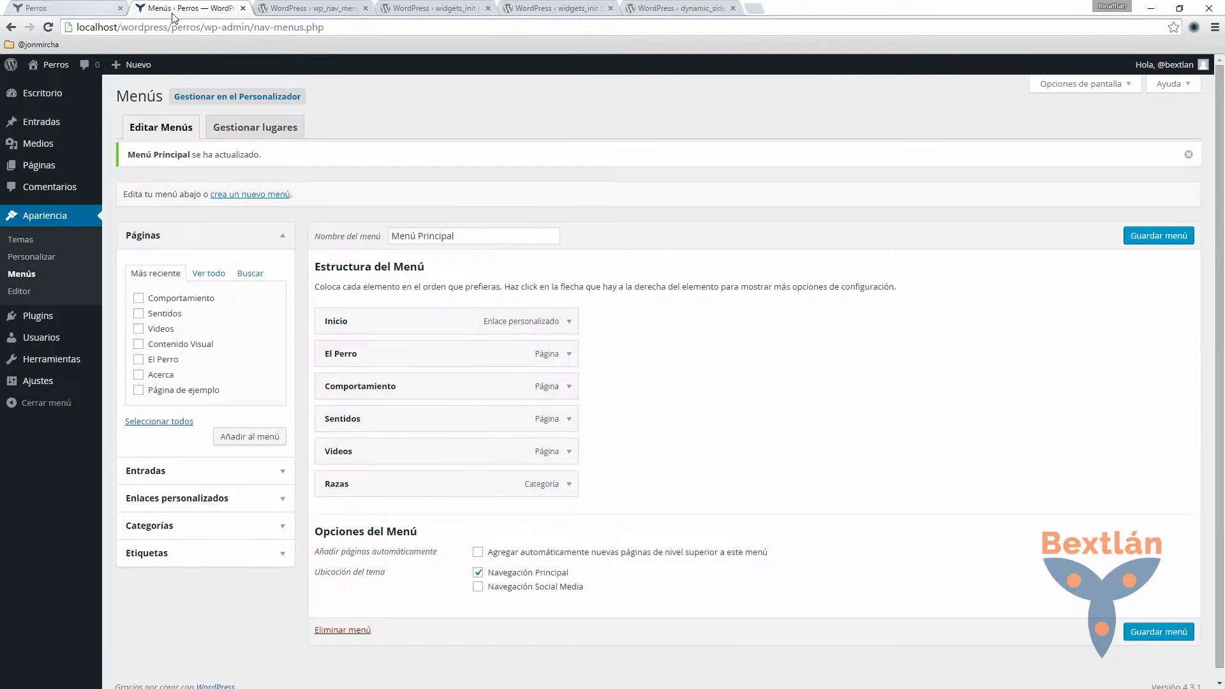
# - Reload the site's Acerca page and inspect the list items in the nav markup, including the class of the Razas item
pyautogui.click(86, 10)
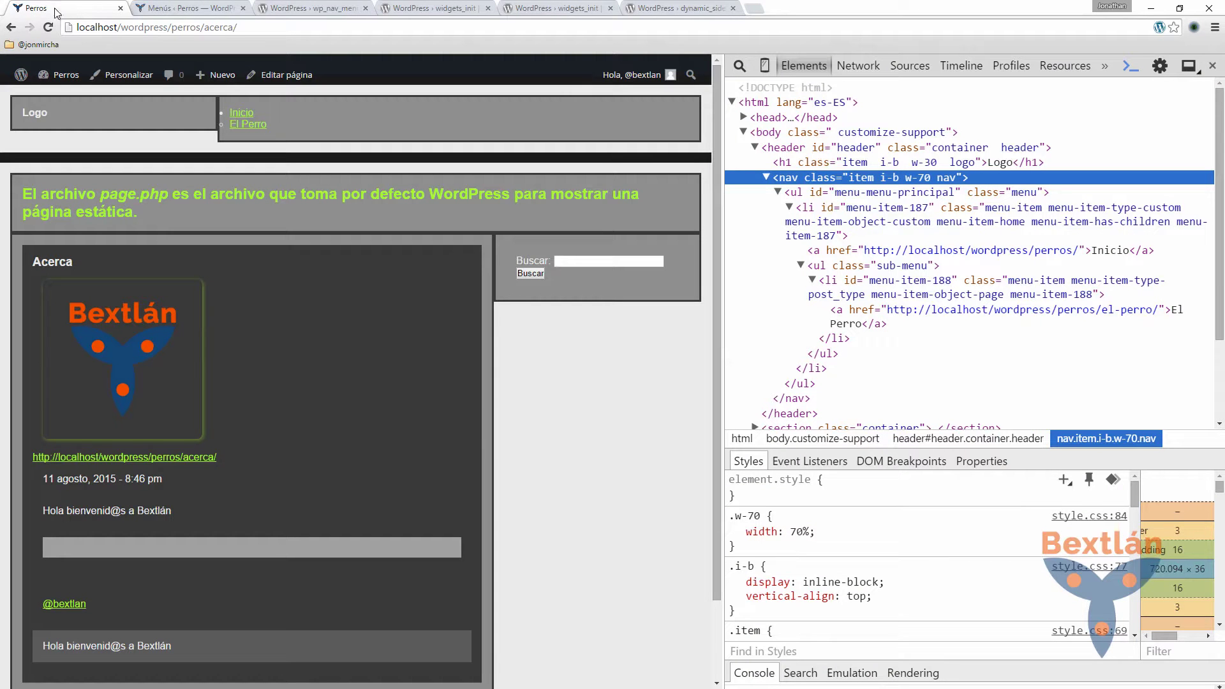
pyautogui.click(297, 11)
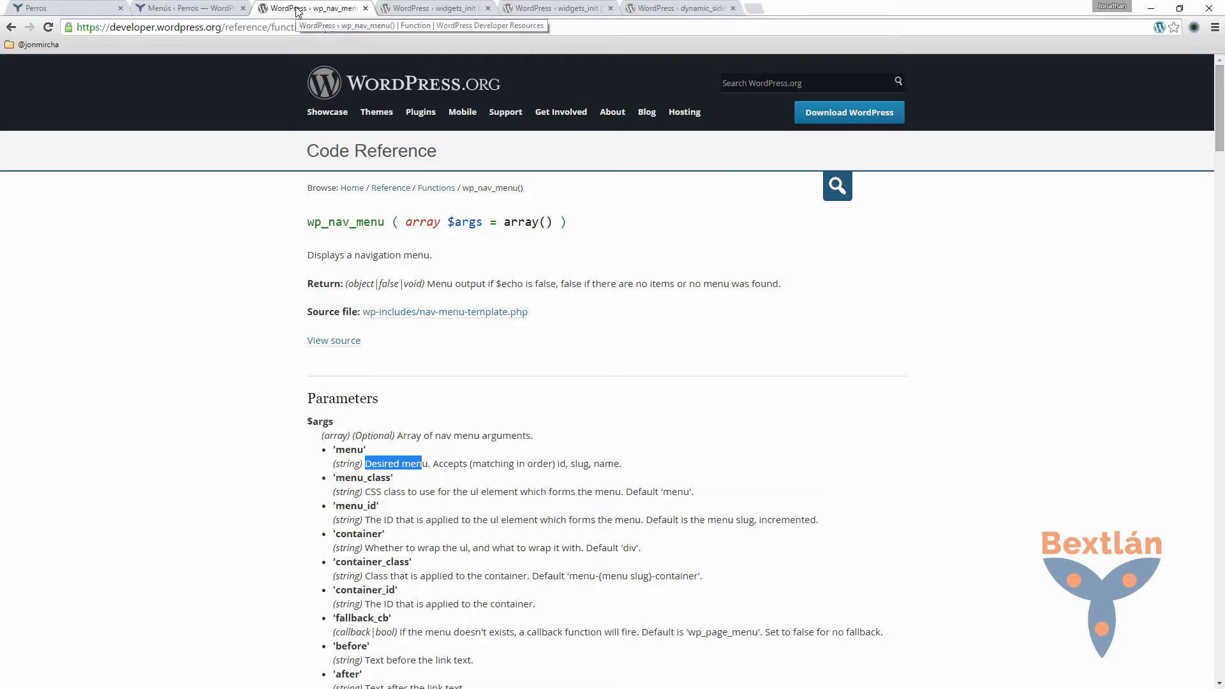
pyautogui.click(61, 9)
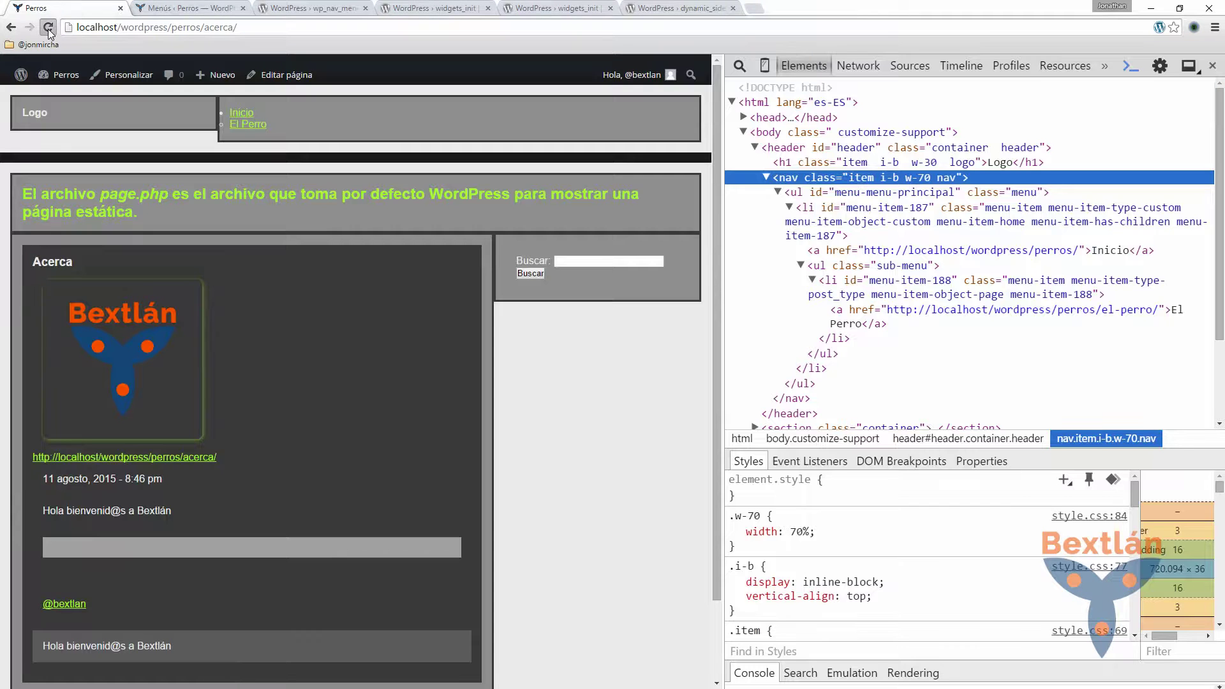
pyautogui.click(48, 28)
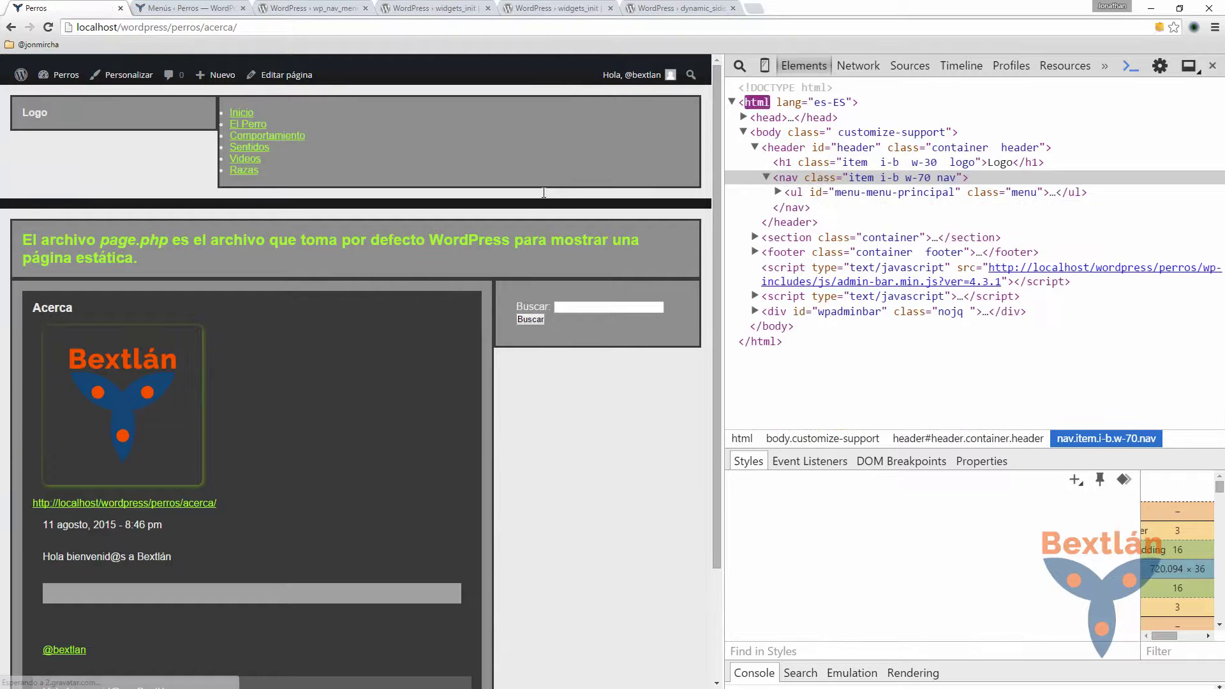
pyautogui.click(780, 192)
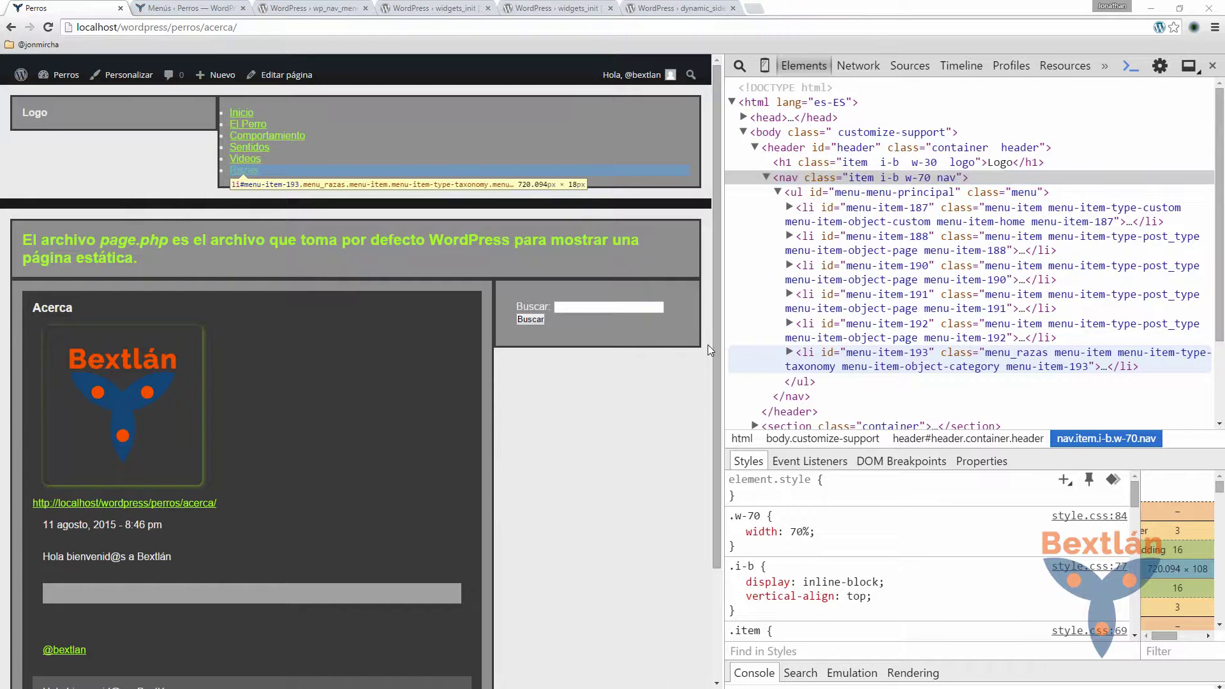
# - Return to the WordPress Menús page, clear the Razas item's CSS class and save the menu
pyautogui.hotkey('alt', 'Tab')
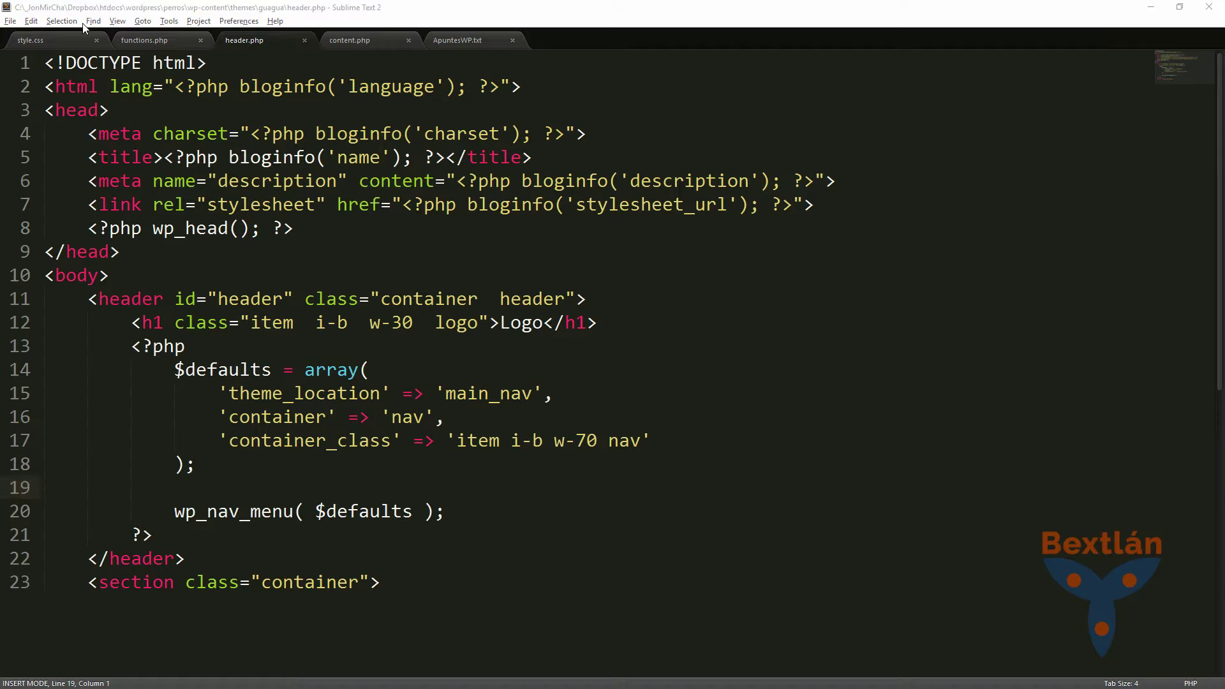
pyautogui.hotkey('alt', 'Tab')
pyautogui.click(199, 11)
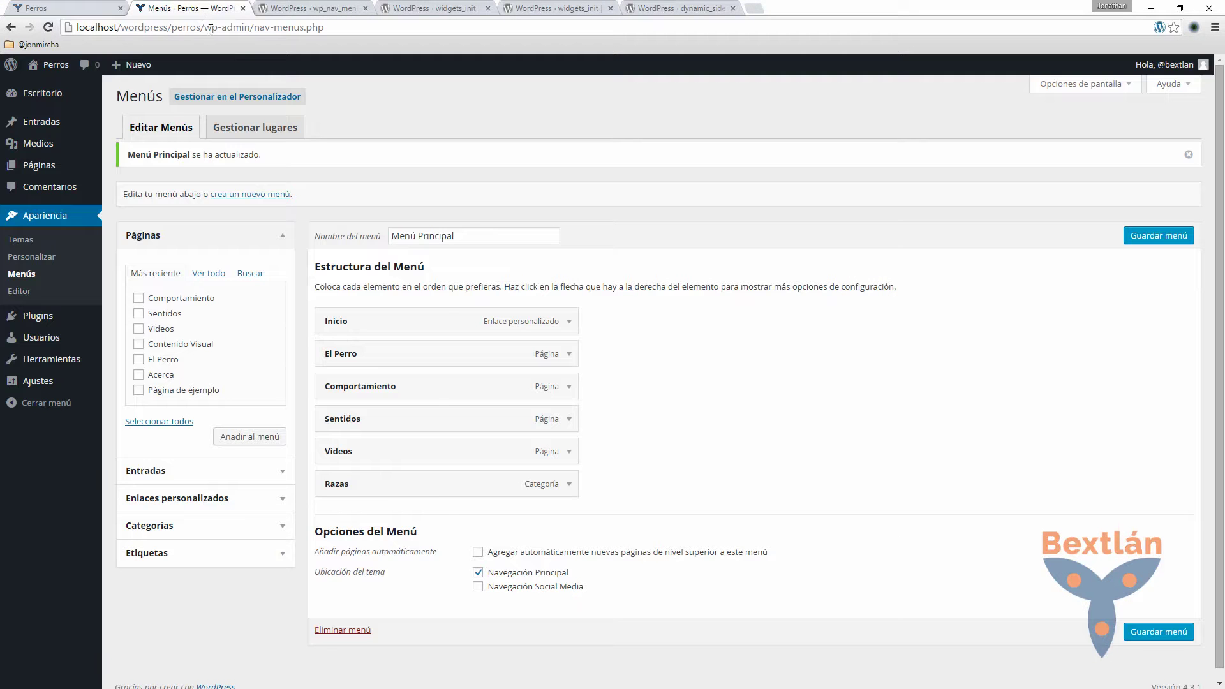
pyautogui.click(572, 487)
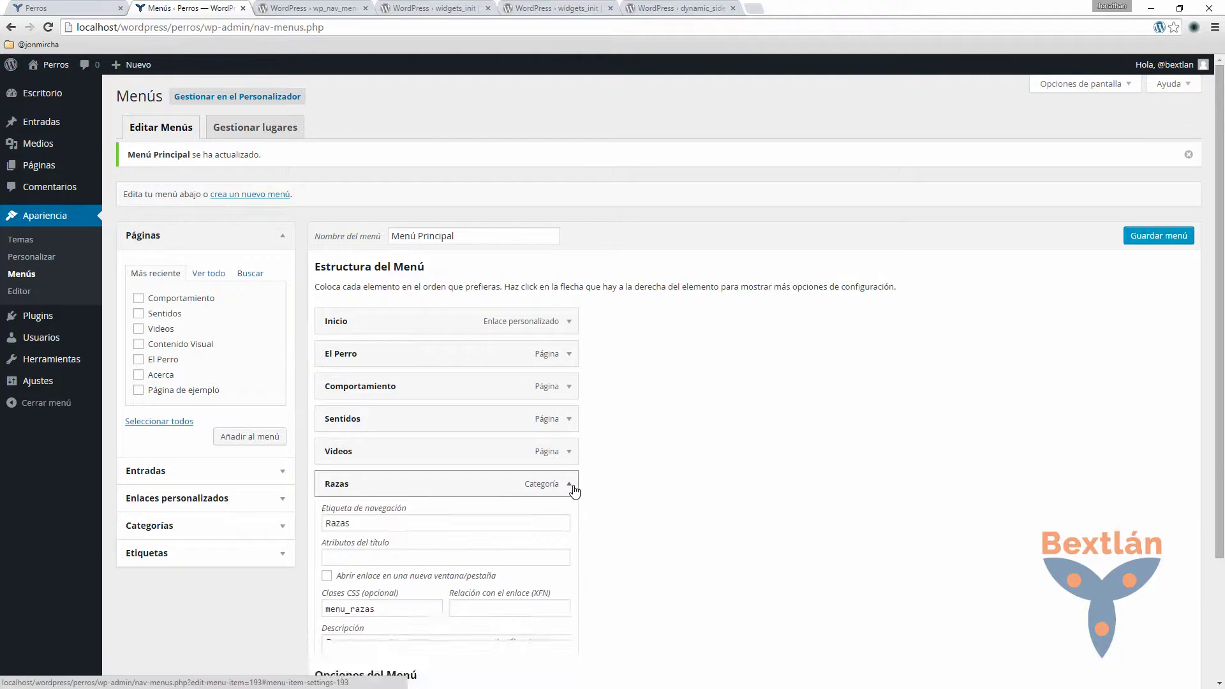
pyautogui.scroll(-3, 371, 574)
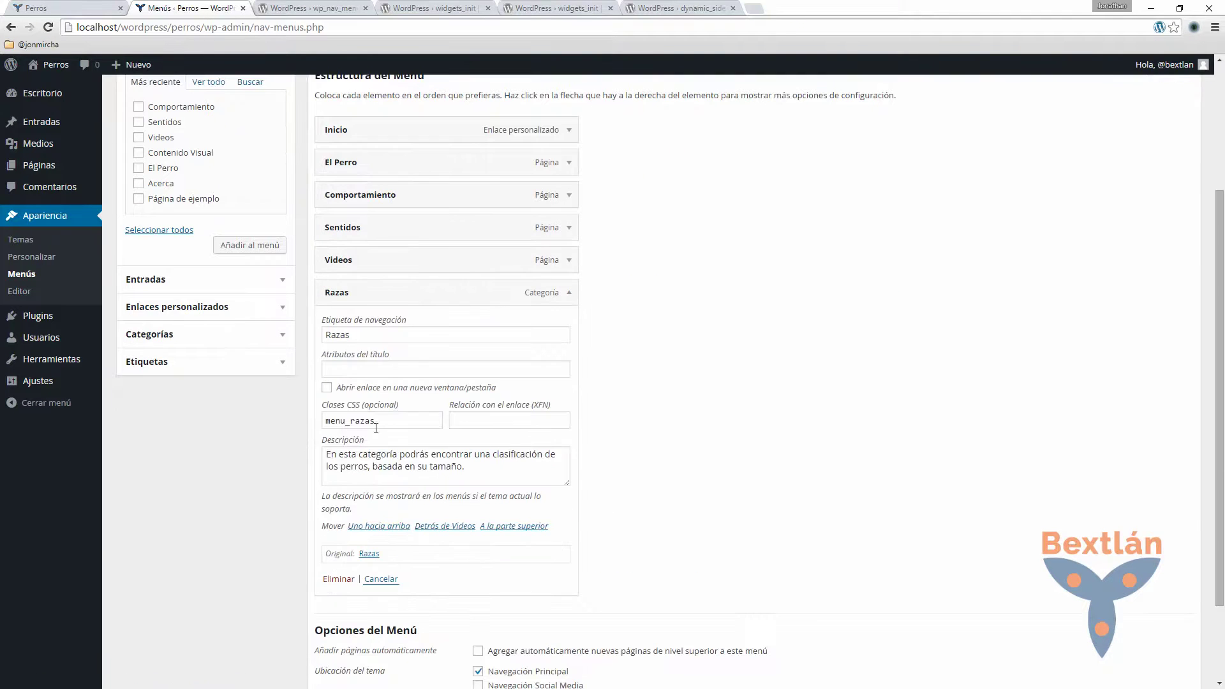
pyautogui.moveTo(384, 422); pyautogui.dragTo(314, 422)
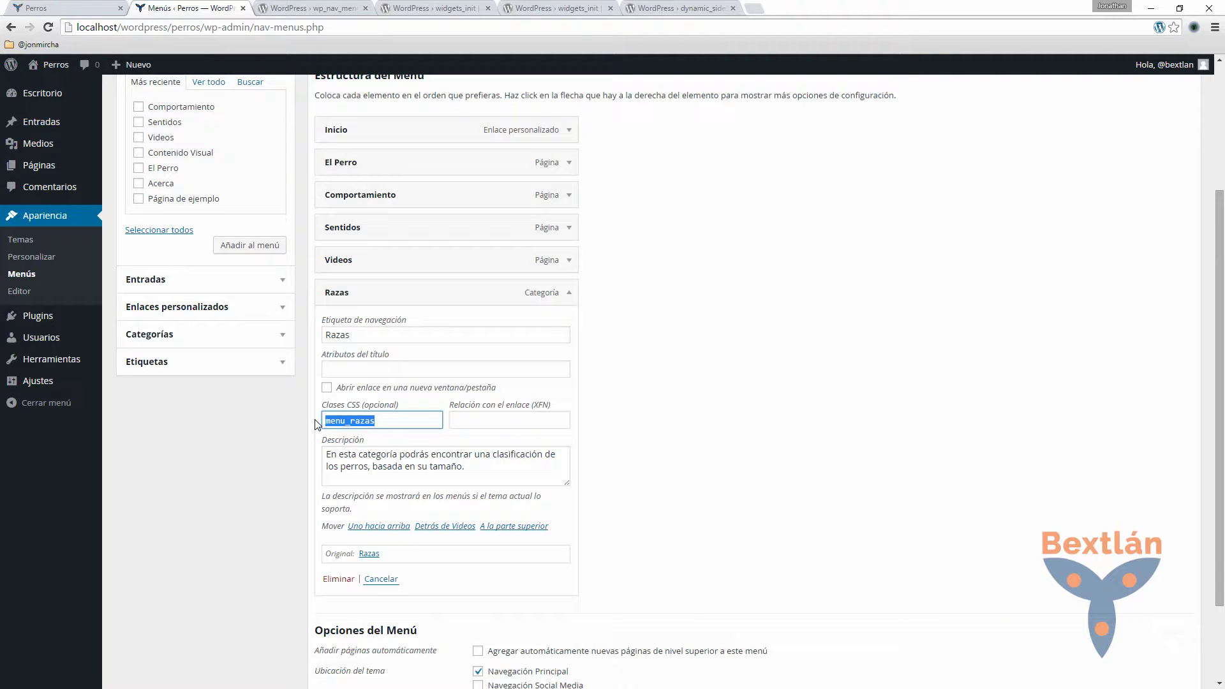
pyautogui.press('BackSpace')
pyautogui.press('Return')
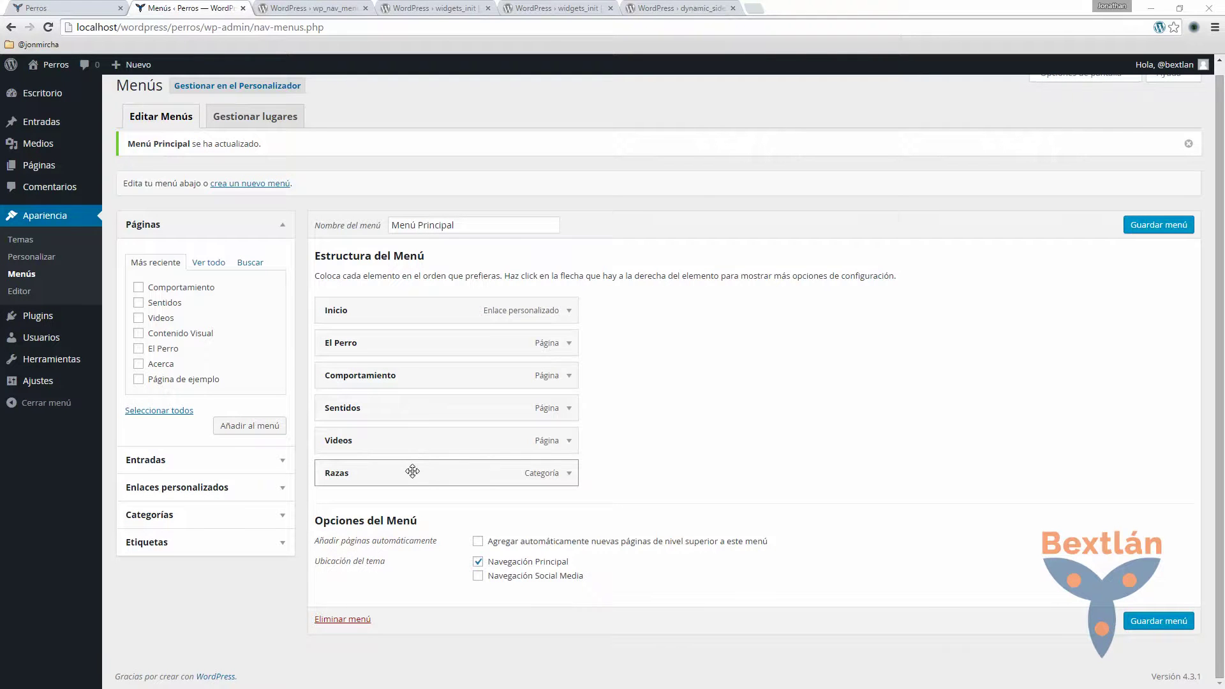
pyautogui.hotkey('alt', 'Tab')
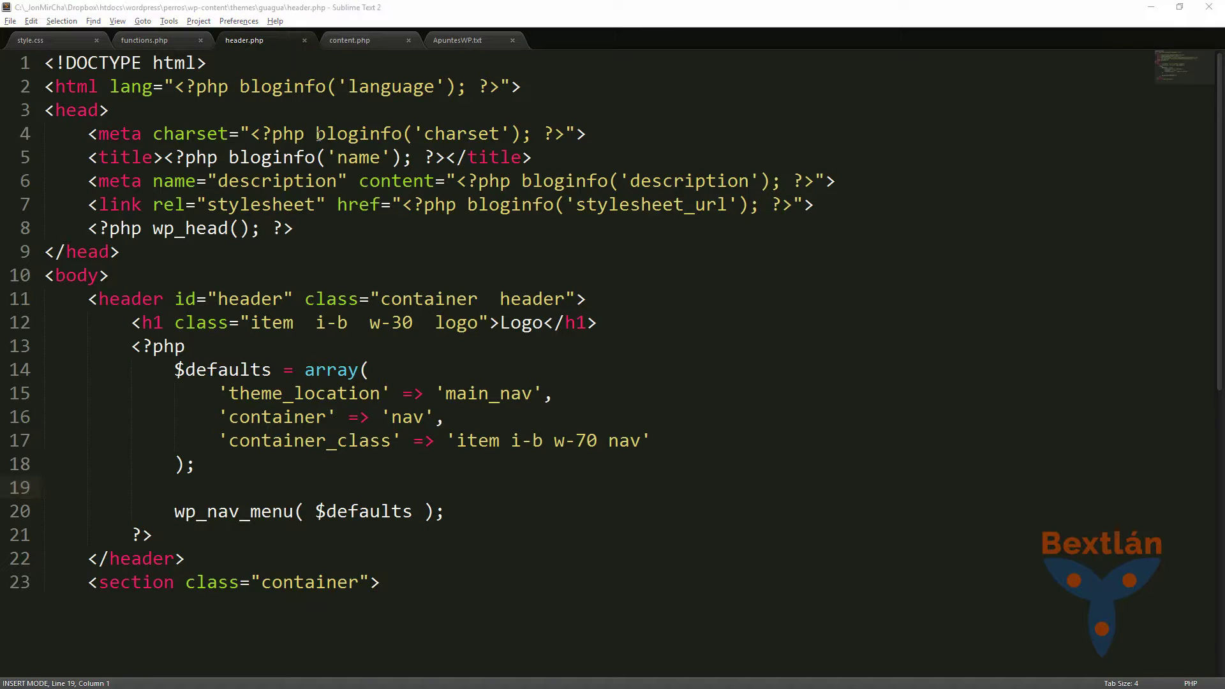
pyautogui.hotkey('alt', 'Tab')
pyautogui.hotkey('ctrl', 'shift', 'Tab')
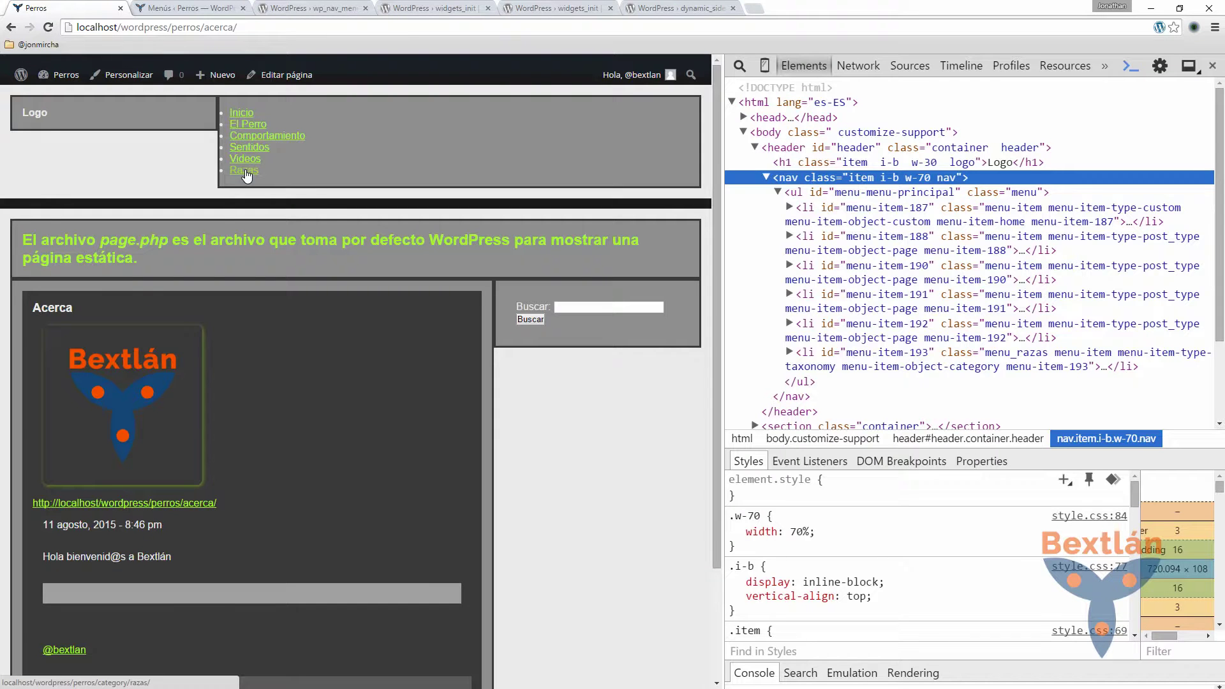
pyautogui.hotkey('alt', 'Tab')
pyautogui.hotkey('alt', 'Tab')
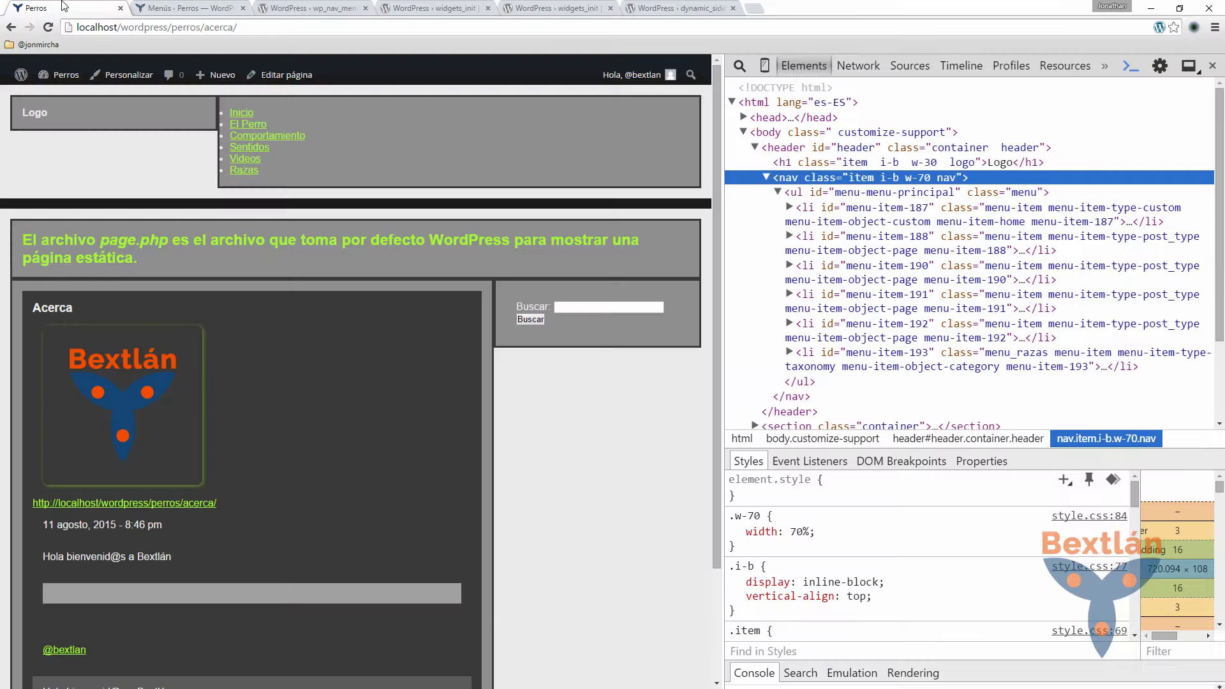
# - Add the categories Medianos, Gigantes, Pequeños, Grandes and Sin Razas to Menú Principal
pyautogui.click(185, 7)
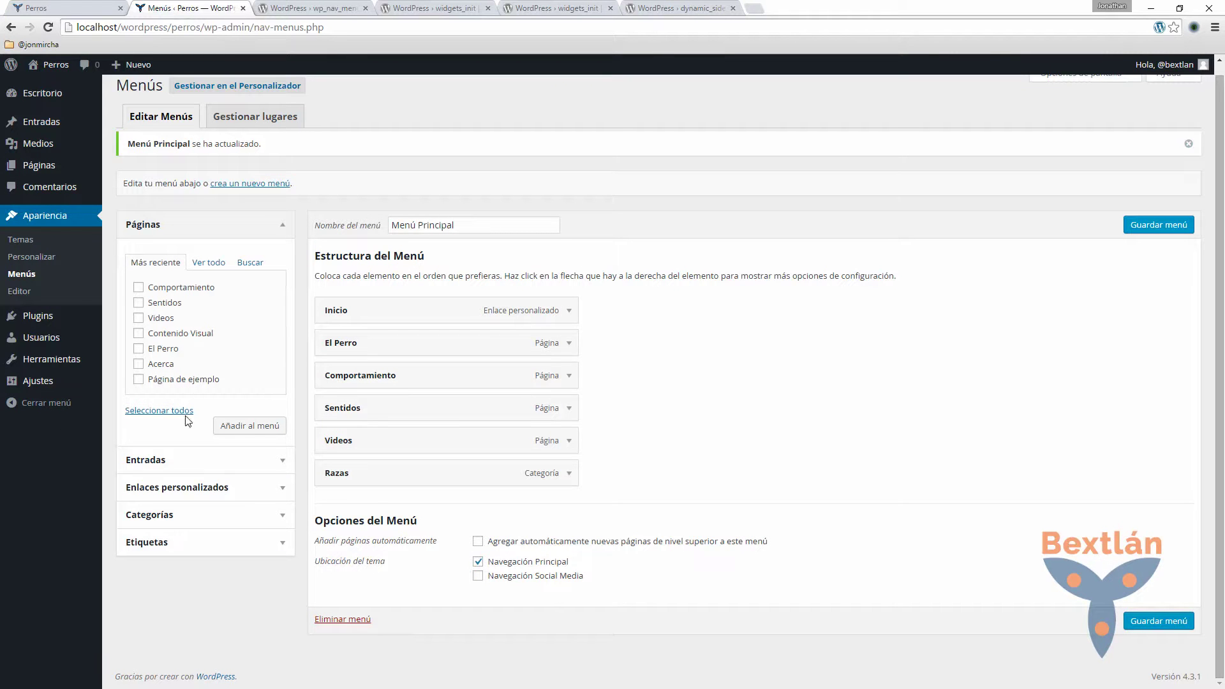
pyautogui.click(275, 515)
pyautogui.click(153, 386)
pyautogui.click(153, 400)
pyautogui.click(153, 416)
pyautogui.click(154, 431)
pyautogui.click(151, 447)
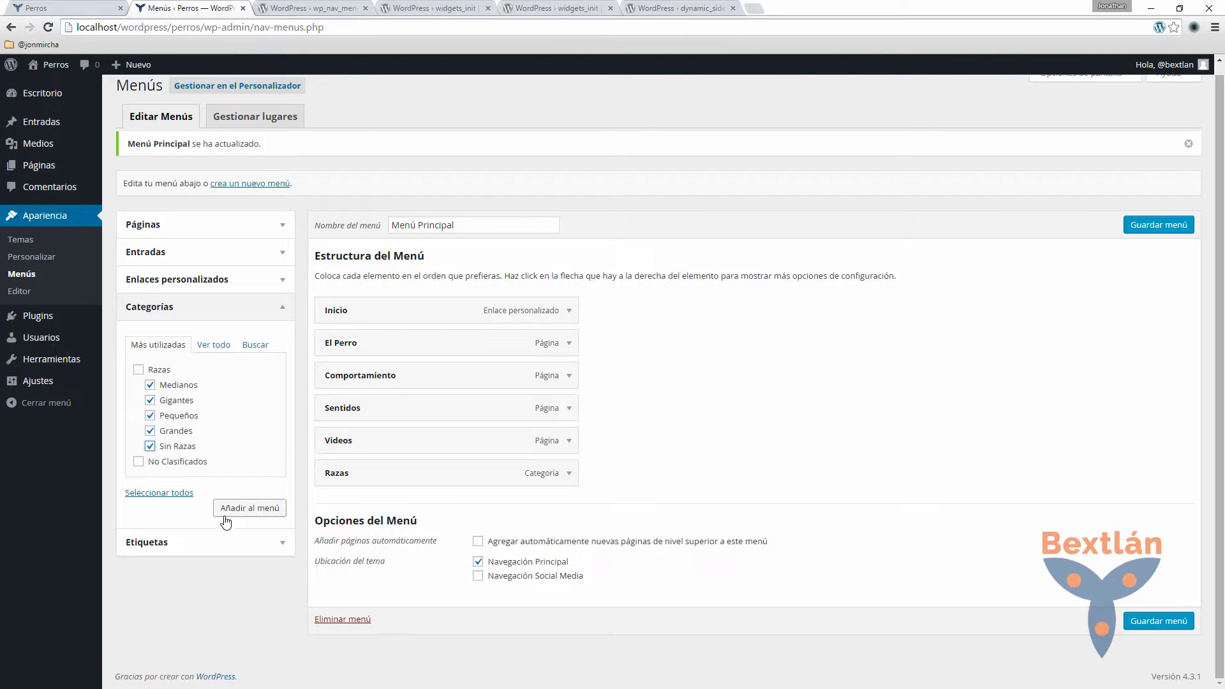
pyautogui.click(238, 508)
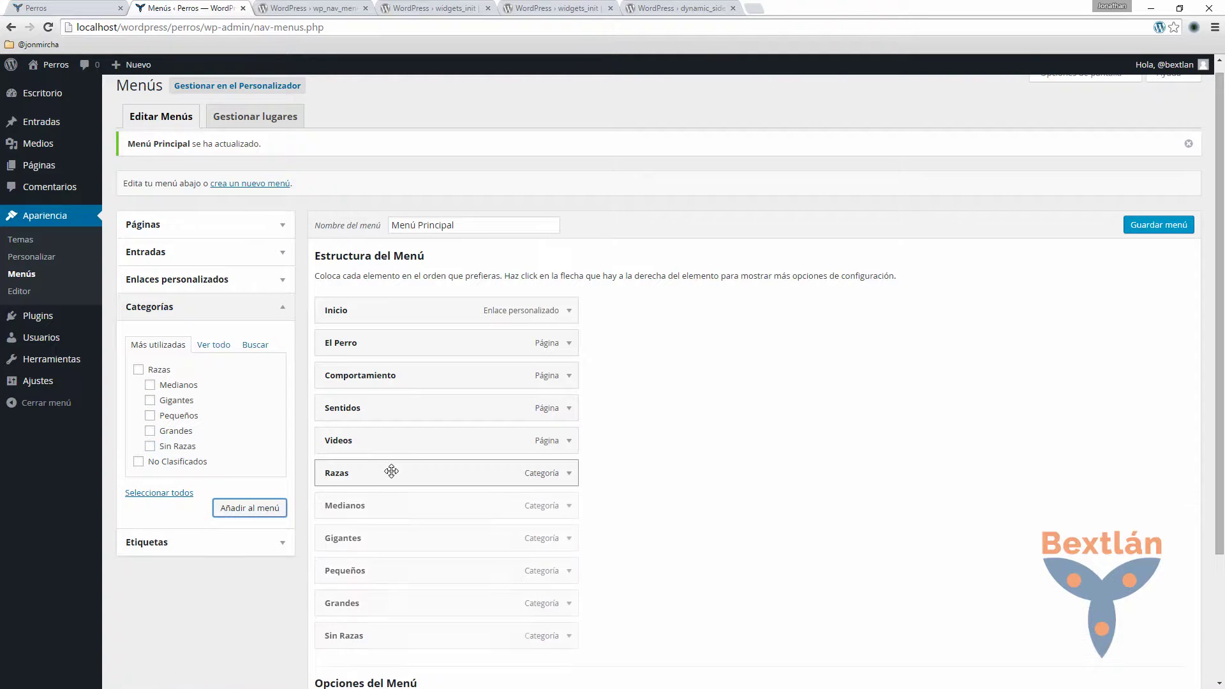
# - Nest Sin Razas and Pequeños under Razas, Medianos under Pequeños, and Grandes and Gigantes under Medianos
pyautogui.scroll(-1, 390, 473)
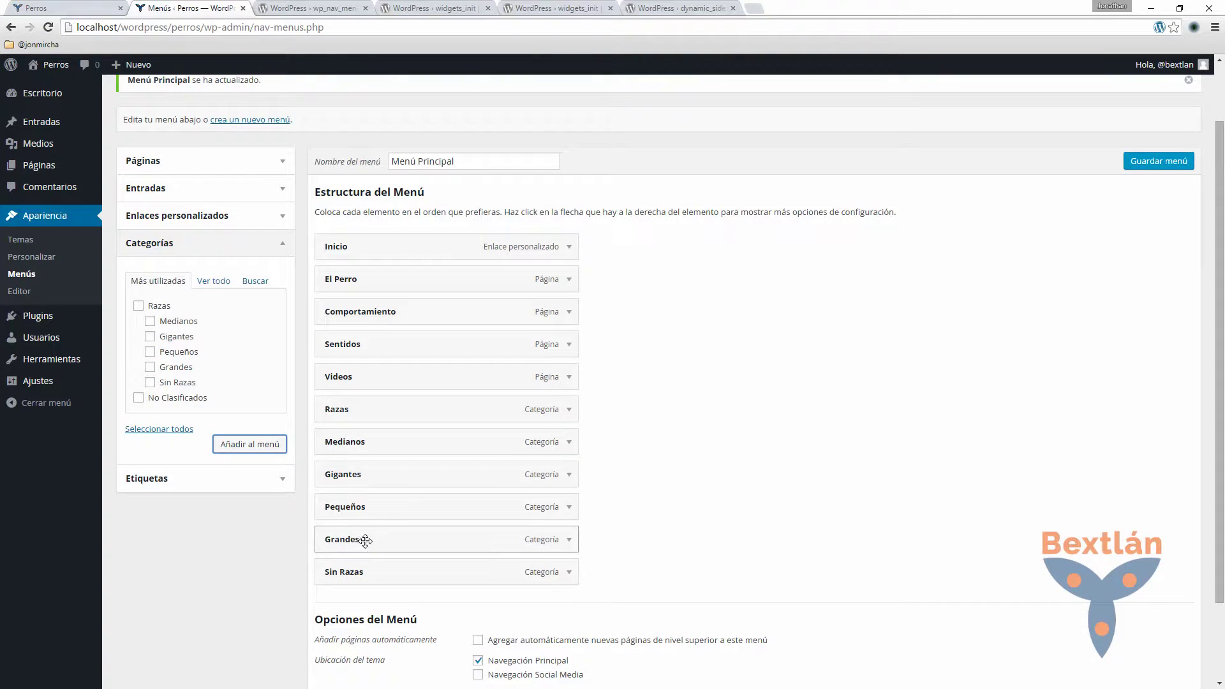
pyautogui.moveTo(378, 570); pyautogui.dragTo(425, 432)
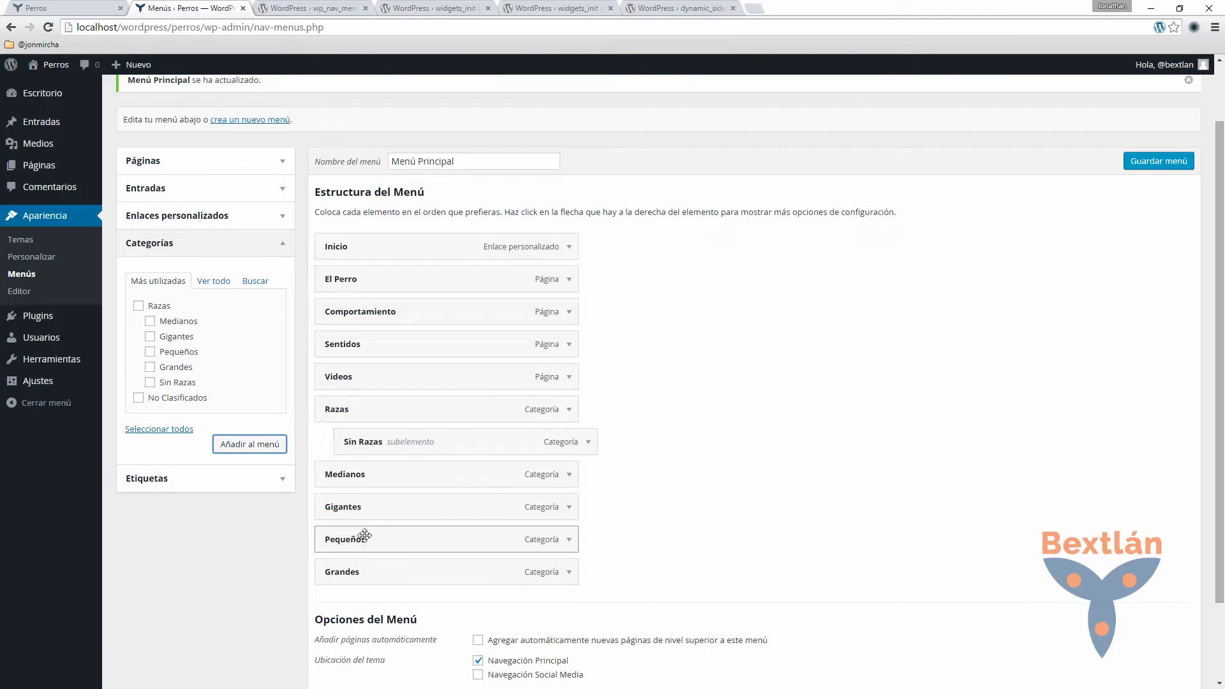
pyautogui.moveTo(363, 531); pyautogui.dragTo(416, 496)
pyautogui.moveTo(404, 538)
pyautogui.mouseDown()
pyautogui.moveTo(391, 534)
pyautogui.moveTo(405, 541)
pyautogui.moveTo(407, 618)
pyautogui.moveTo(427, 539)
pyautogui.mouseUp()
pyautogui.scroll(1, 383, 469)
pyautogui.moveTo(392, 468); pyautogui.dragTo(365, 447)
pyautogui.scroll(1, 365, 439)
pyautogui.moveTo(376, 614); pyautogui.dragTo(376, 486)
pyautogui.moveTo(365, 649); pyautogui.dragTo(356, 446)
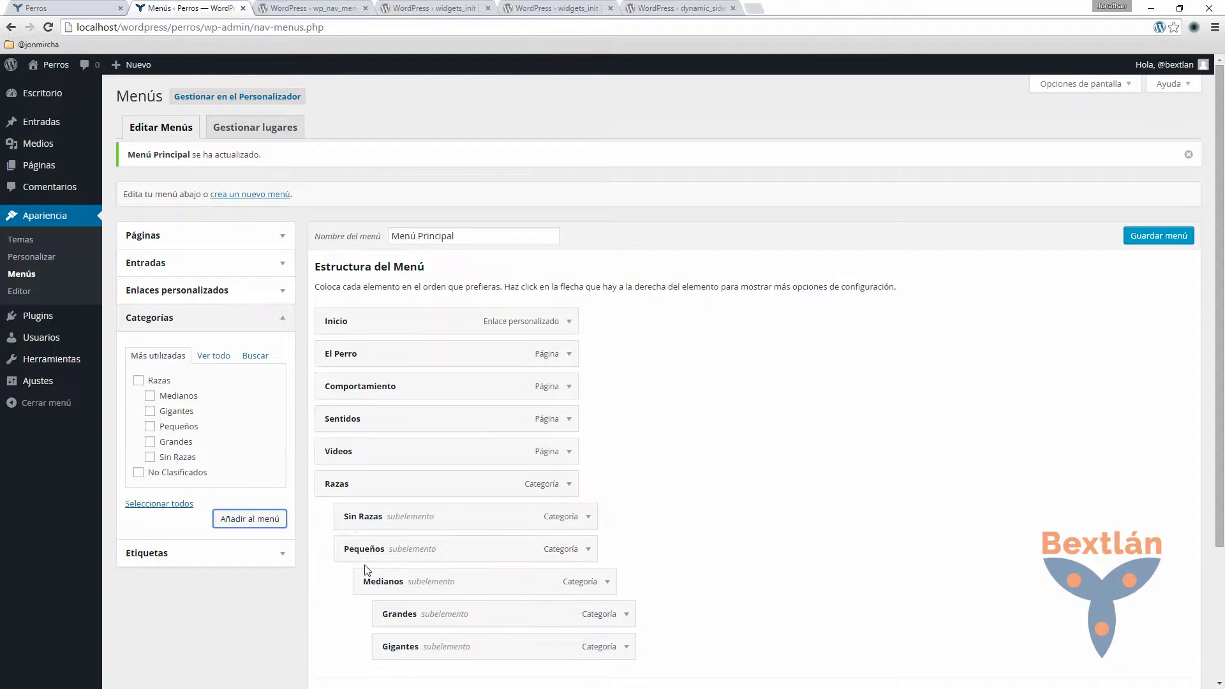
# - Move Medianos, Grandes and Gigantes directly under Razas, at the same level as Sin Razas and Pequeños
pyautogui.moveTo(364, 580); pyautogui.dragTo(393, 645)
pyautogui.scroll(-3, 678, 588)
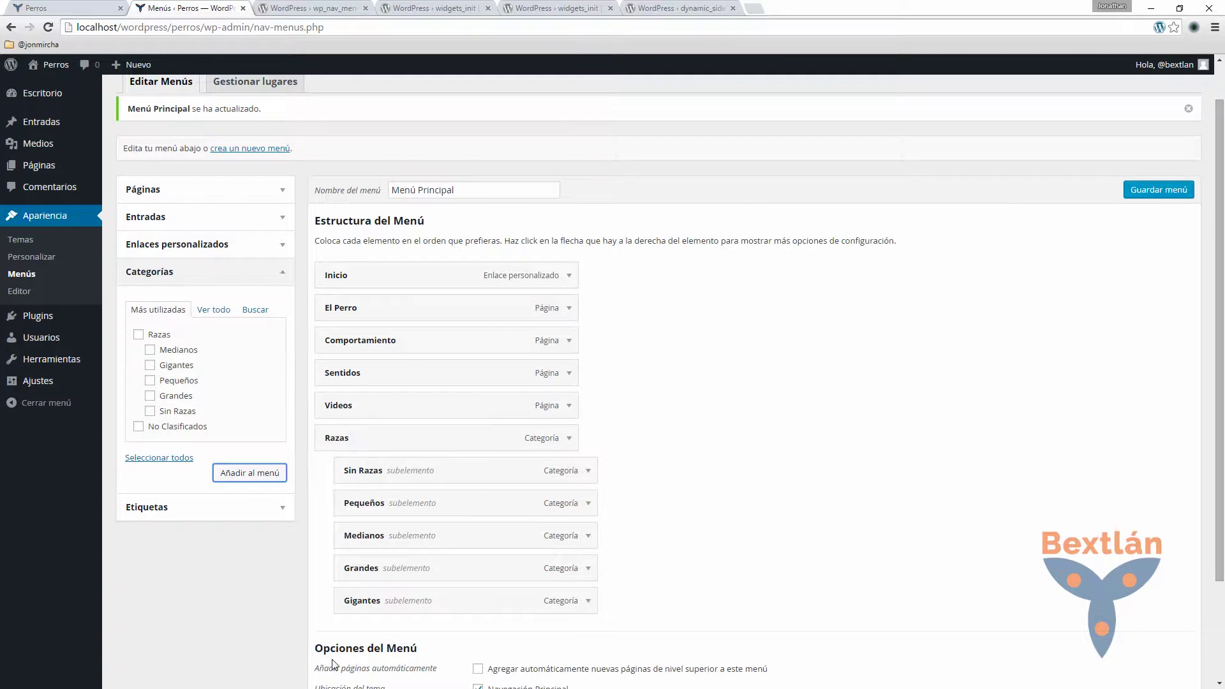
# - Expand the Razas menu item's settings, examine its CSS class field and description, and collapse the item again
pyautogui.click(567, 440)
pyautogui.scroll(-1, 377, 498)
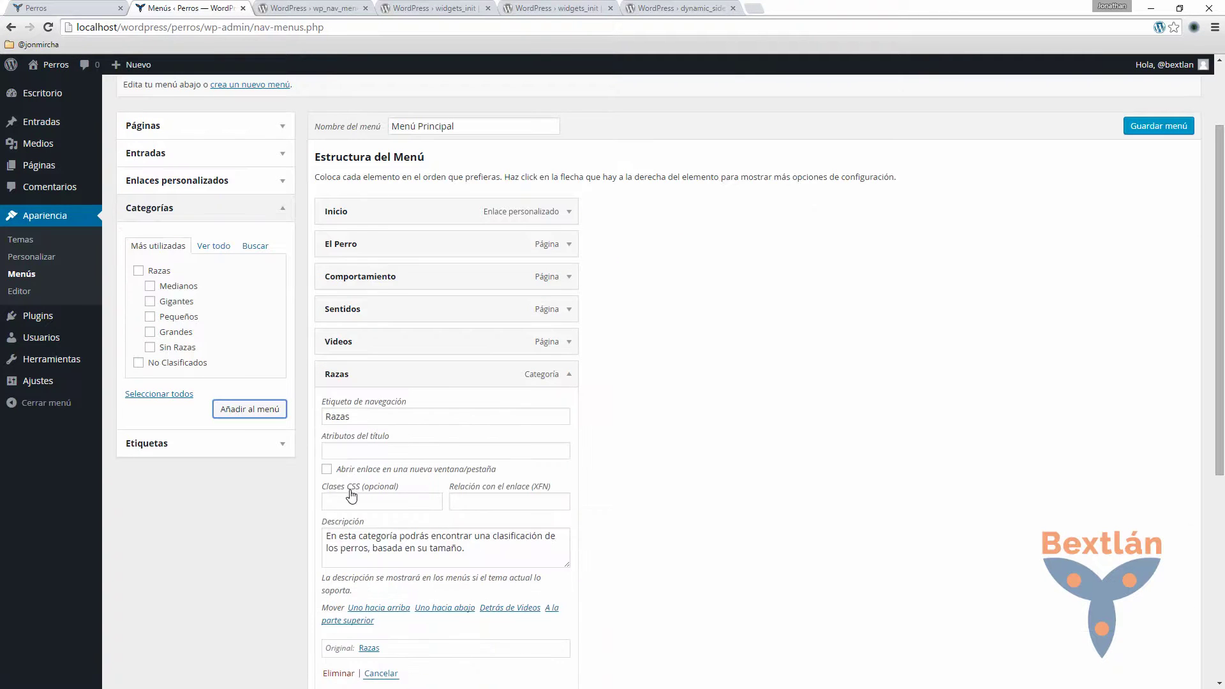
pyautogui.click(377, 503)
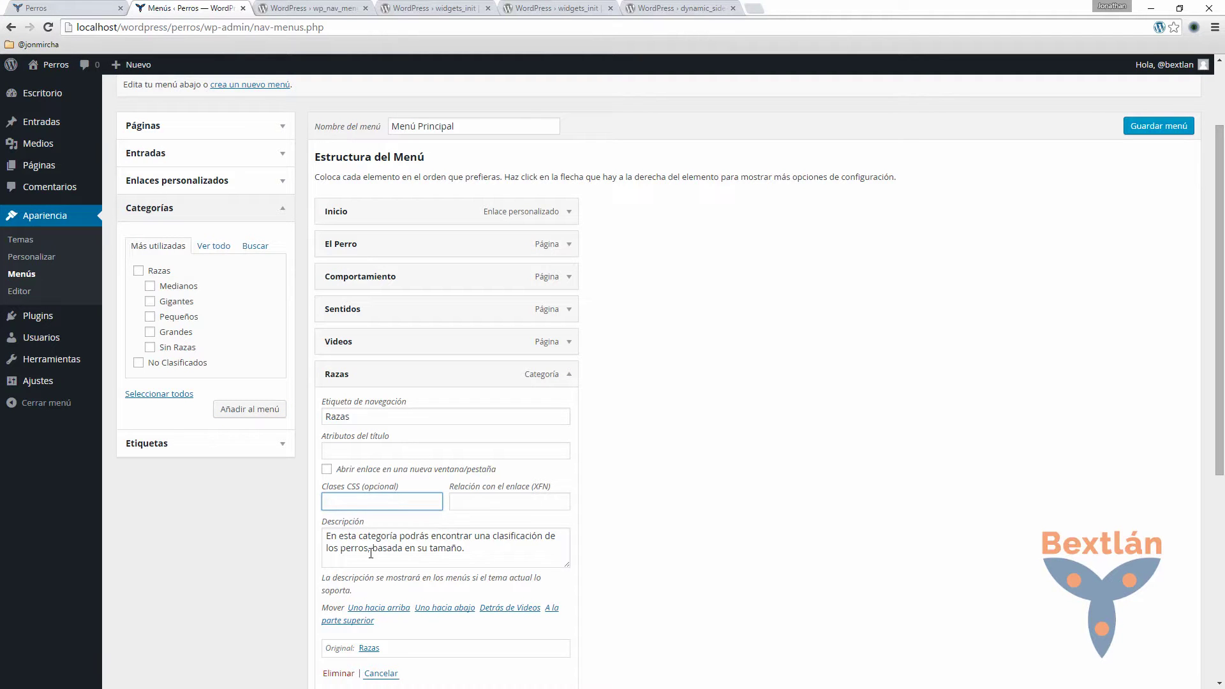
pyautogui.click(347, 505)
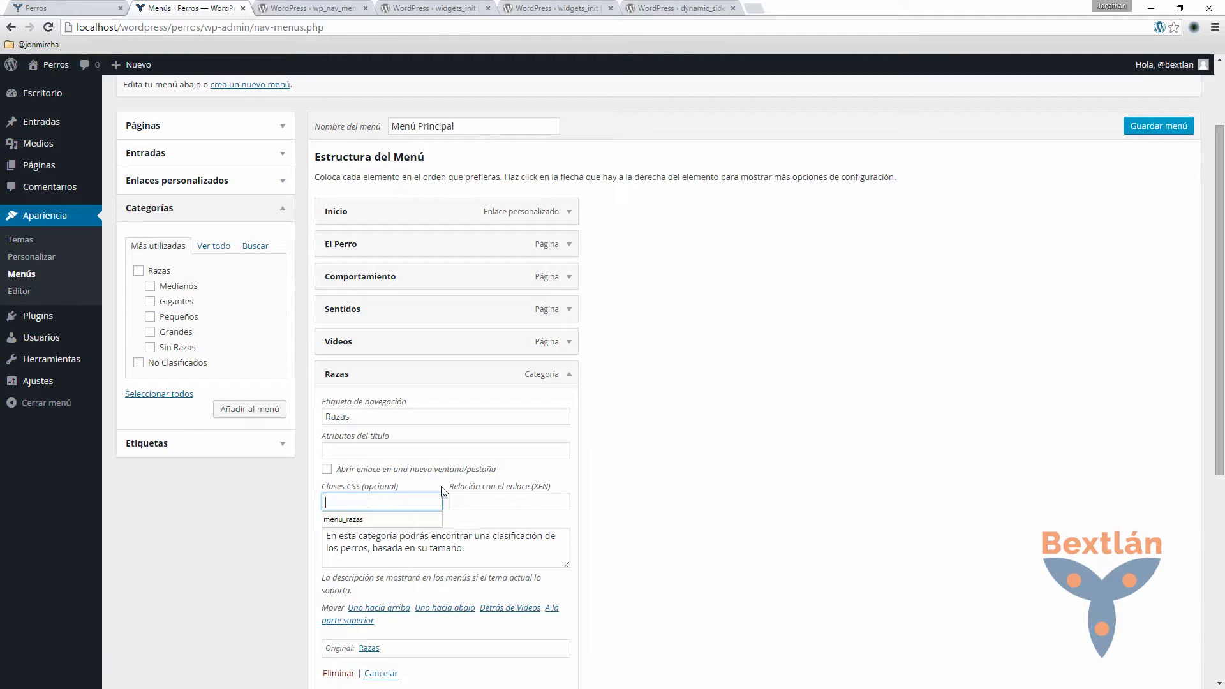
pyautogui.moveTo(698, 376); pyautogui.dragTo(705, 390)
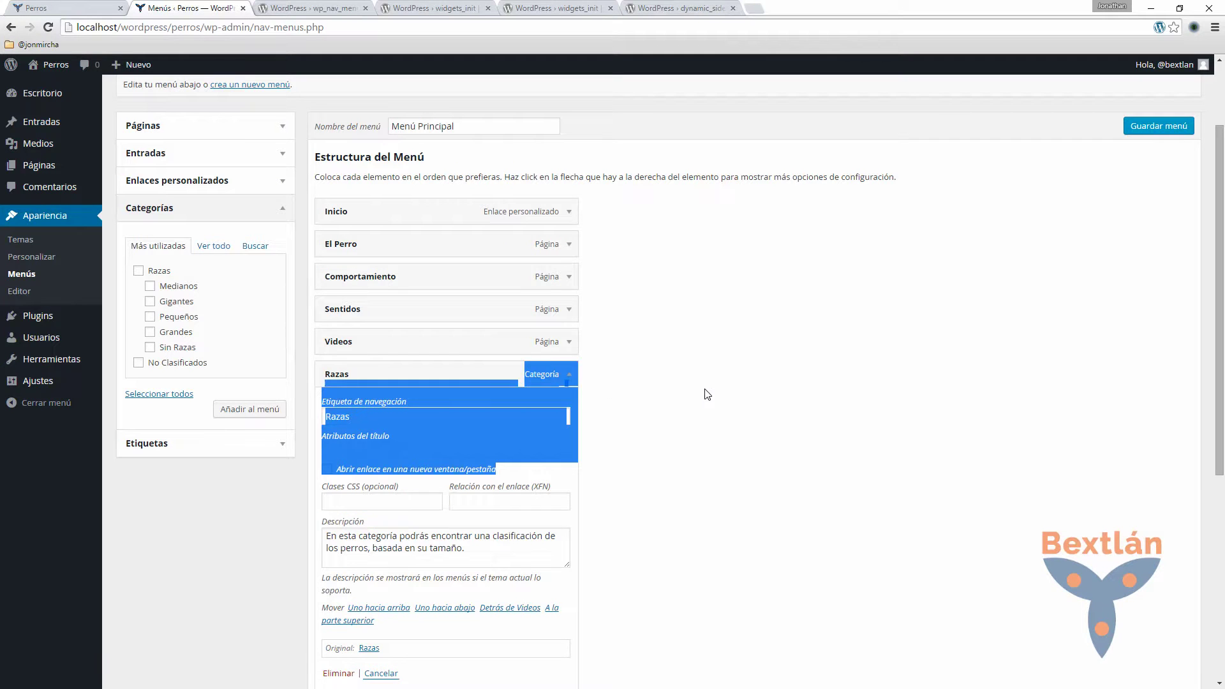
pyautogui.click(691, 324)
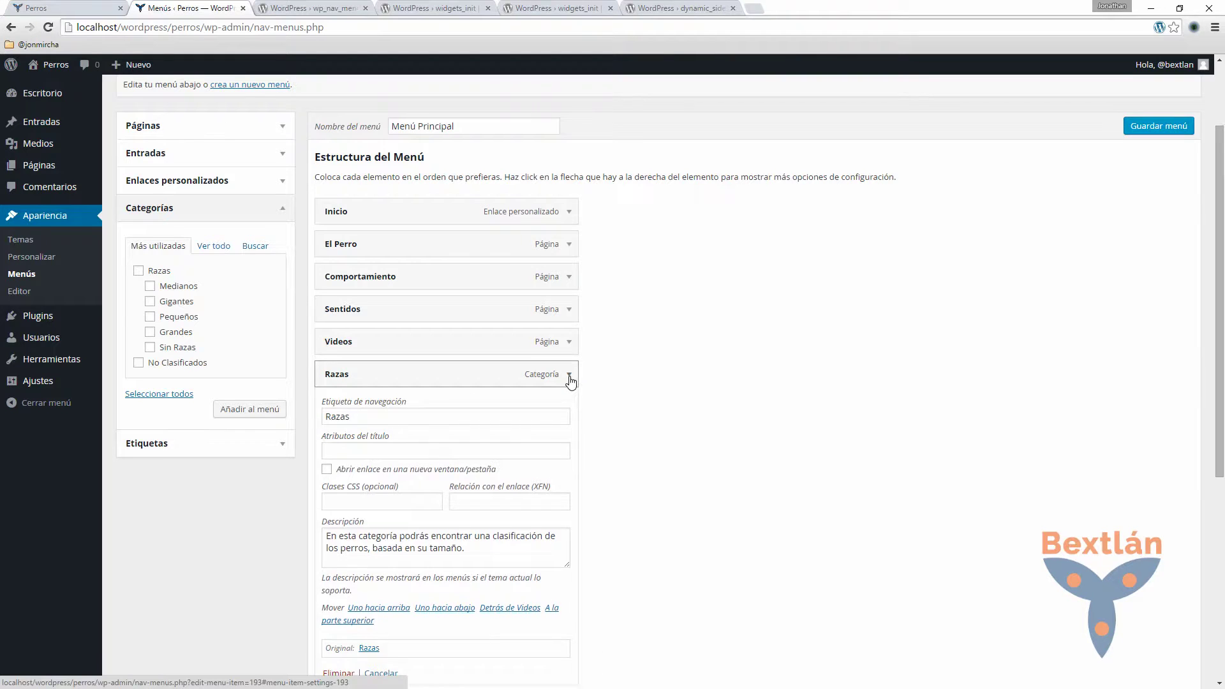
pyautogui.click(569, 377)
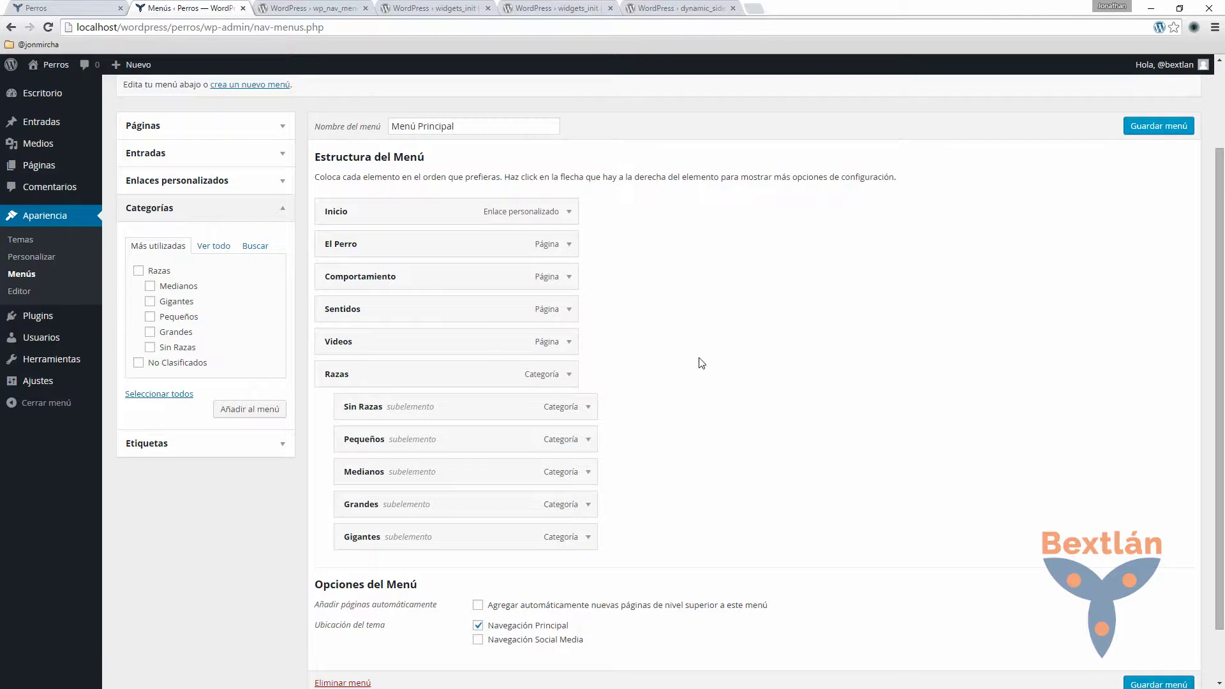
# - Check the order of the items in Menú Principal and save the menu
pyautogui.scroll(-1, 701, 370)
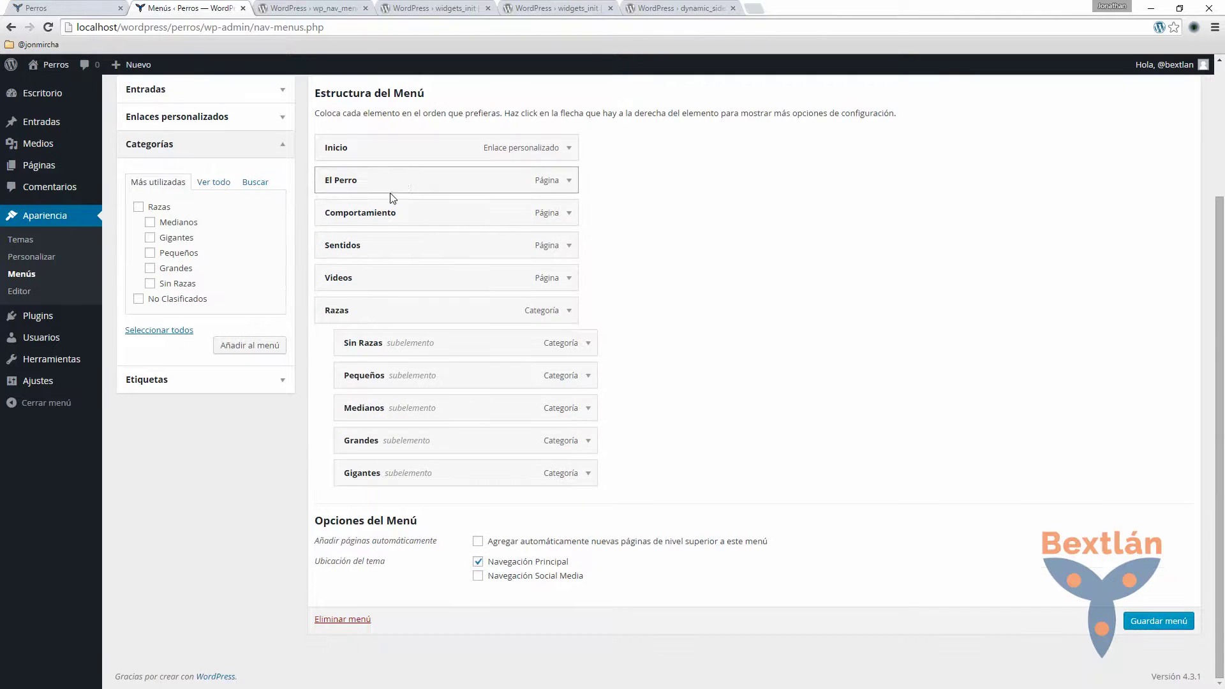
pyautogui.scroll(3, 591, 275)
pyautogui.scroll(-1, 591, 300)
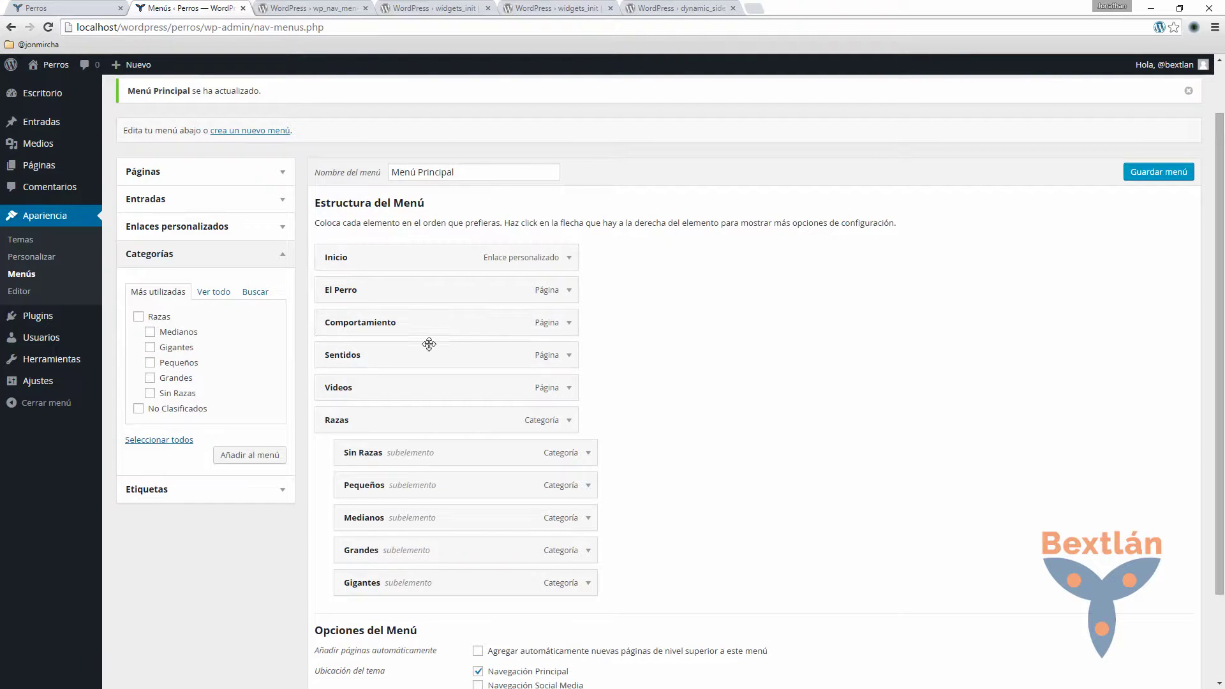
pyautogui.hotkey('alt', 'Tab')
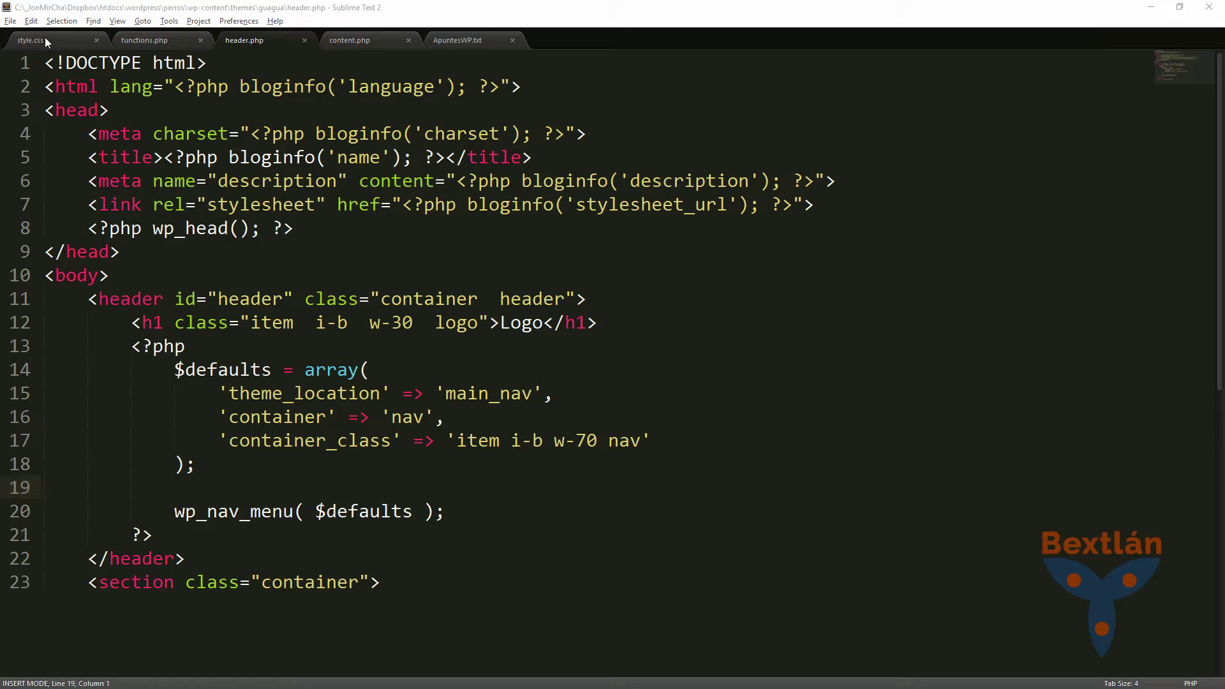
pyautogui.hotkey('alt', 'Tab')
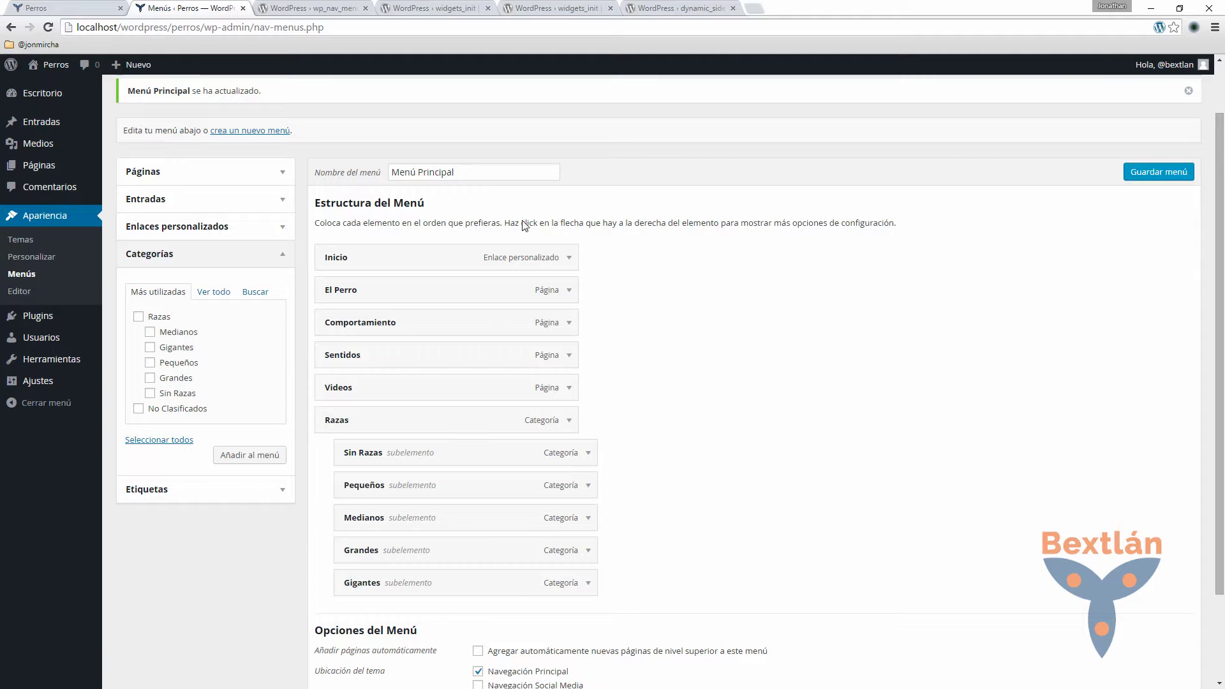
pyautogui.click(1134, 177)
pyautogui.scroll(-2, 830, 268)
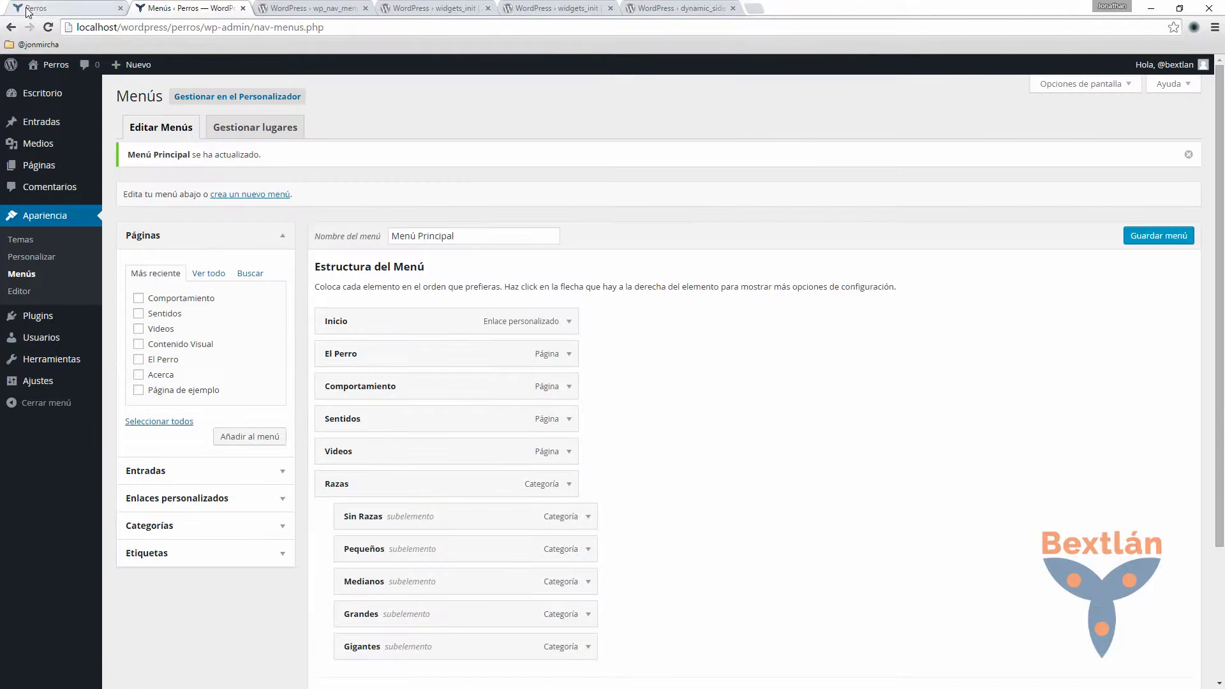
# - Reload the site's Acerca page and test the navigation menu by visiting Medianos, Gigantes, Inicio and El Perro
pyautogui.click(27, 12)
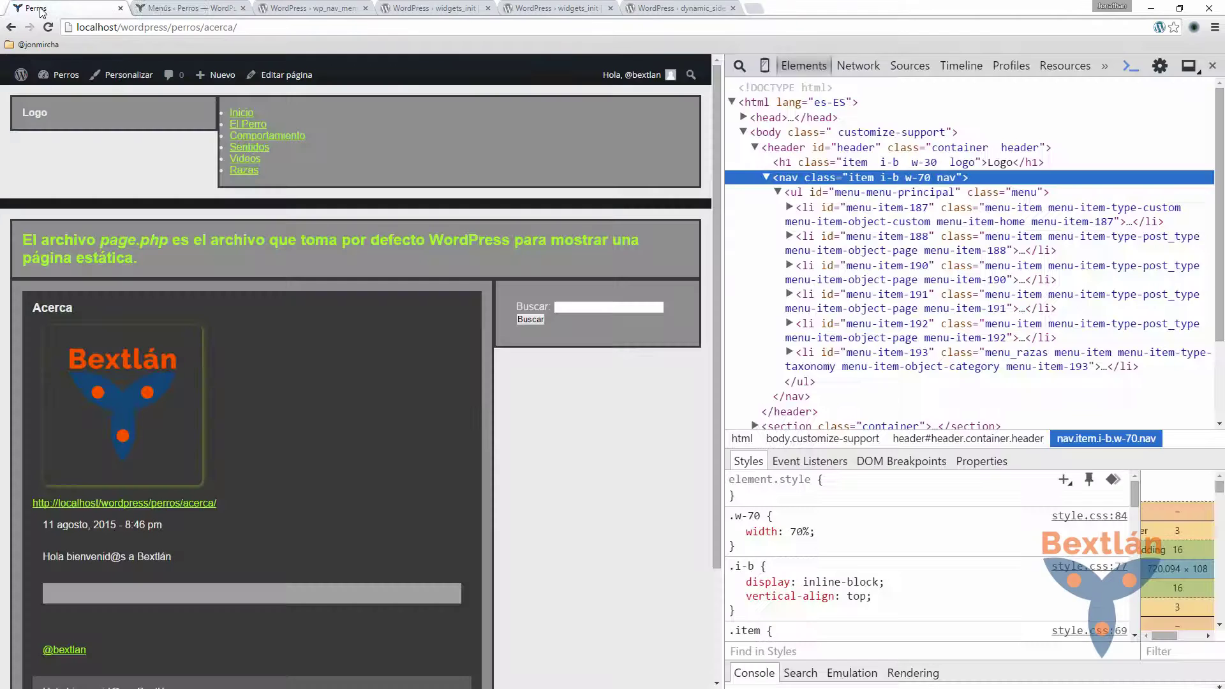
pyautogui.click(47, 27)
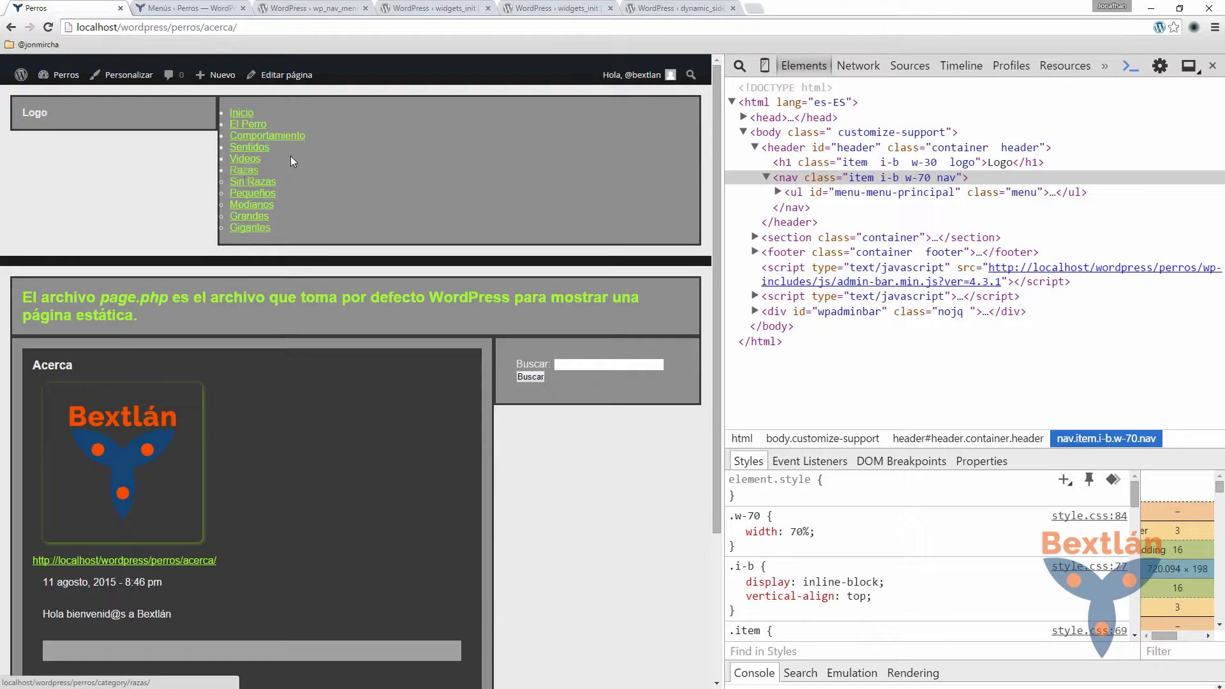
pyautogui.click(252, 204)
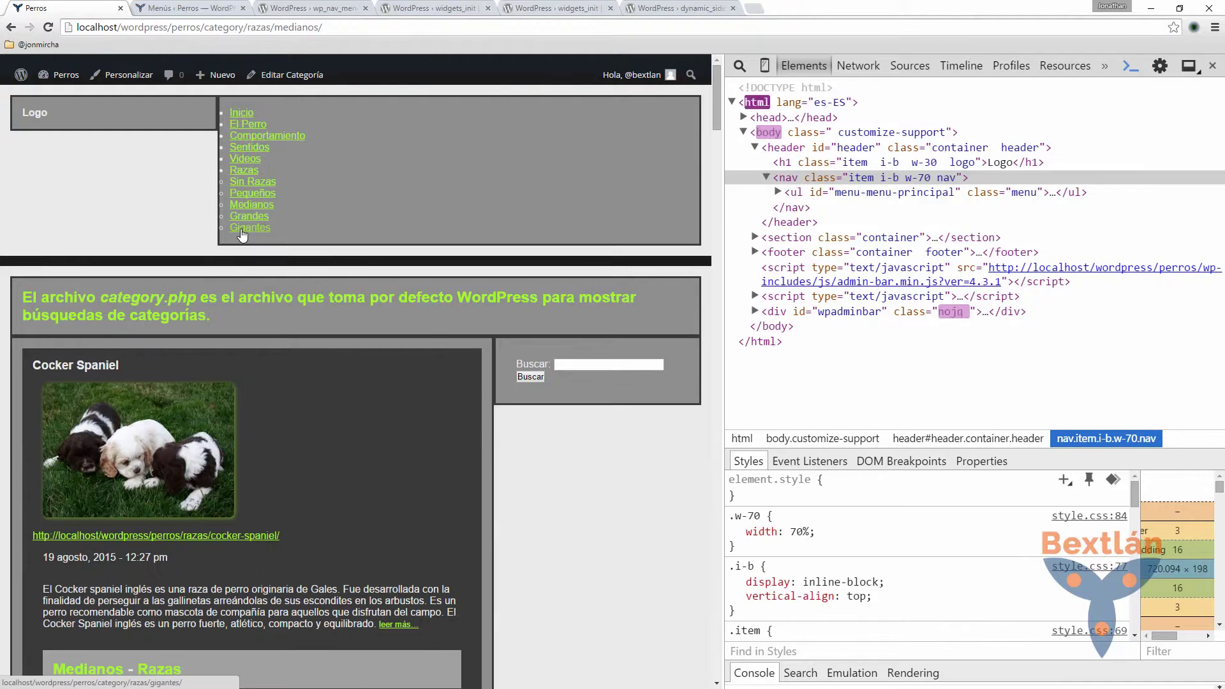
pyautogui.click(241, 231)
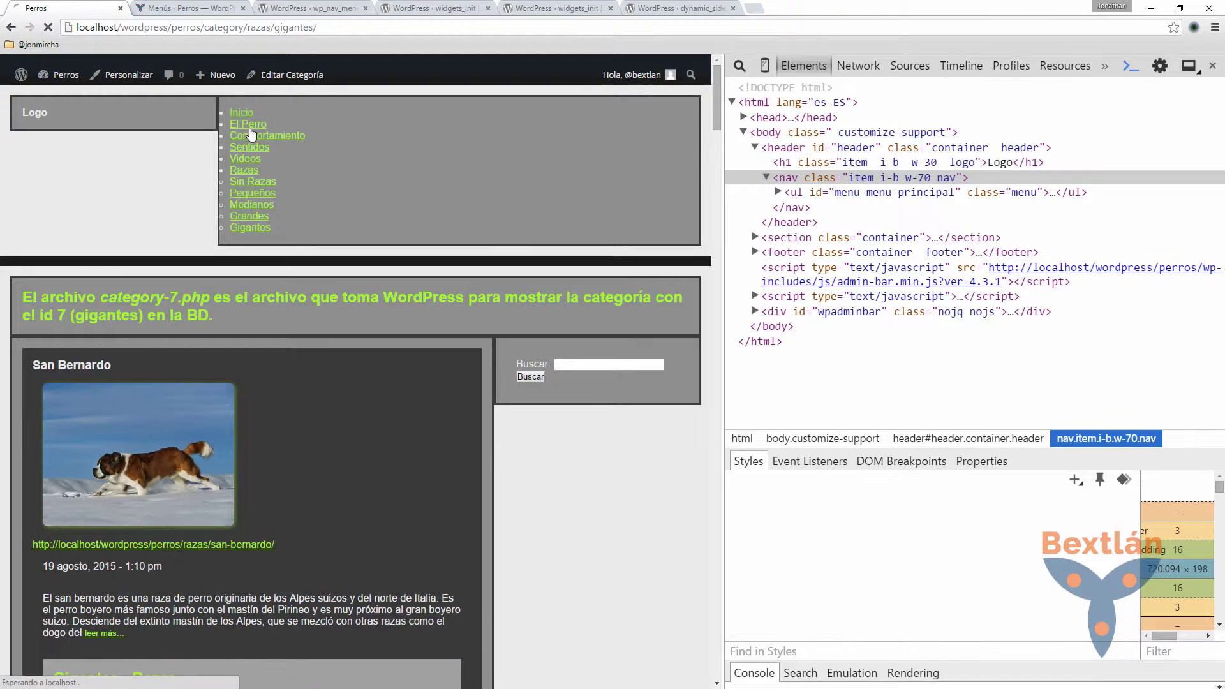
pyautogui.click(250, 129)
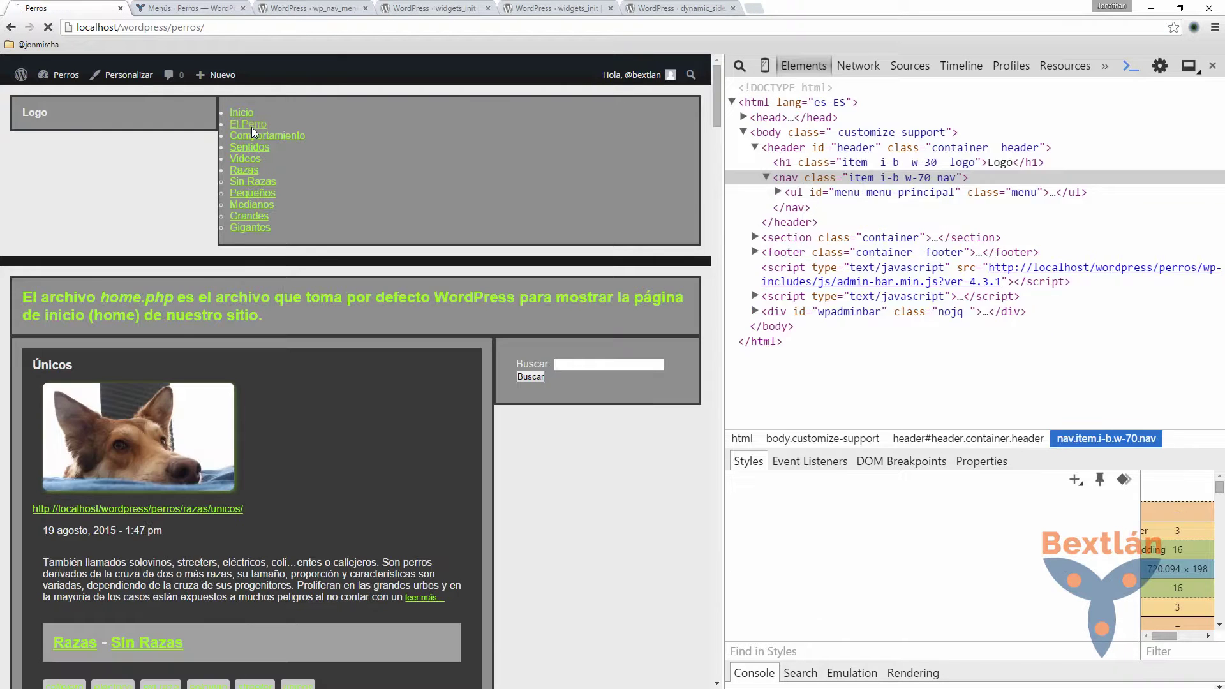
pyautogui.click(251, 127)
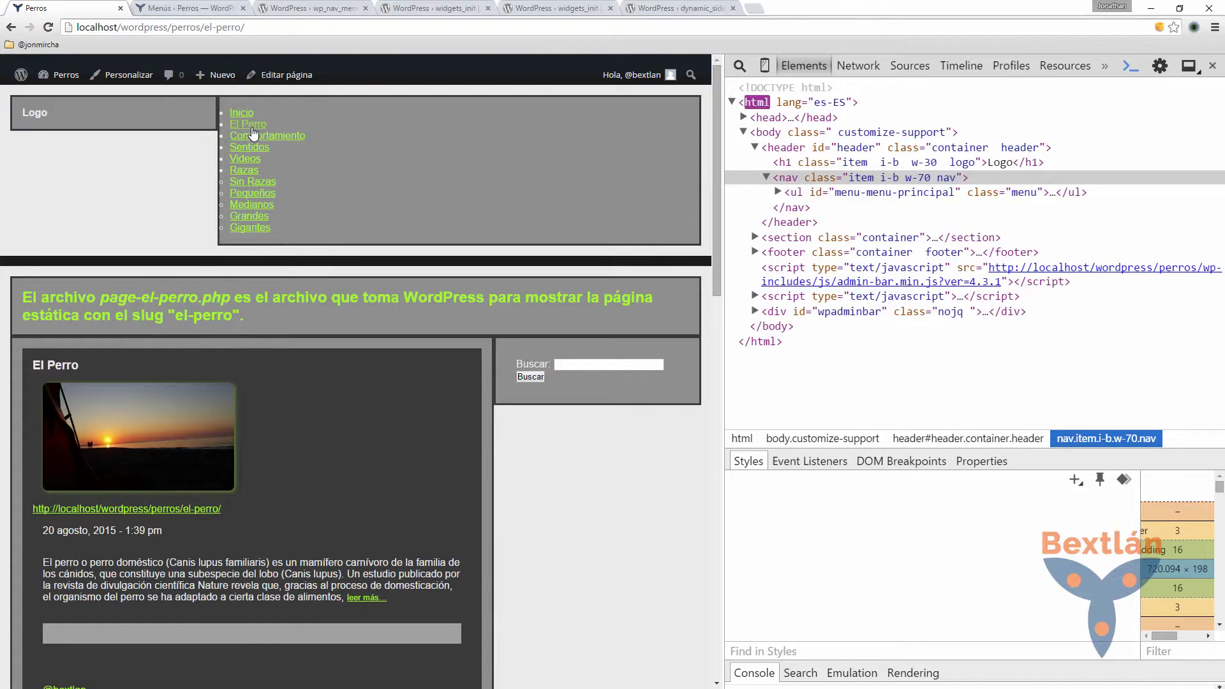
pyautogui.scroll(-7, 289, 509)
pyautogui.scroll(7, 284, 518)
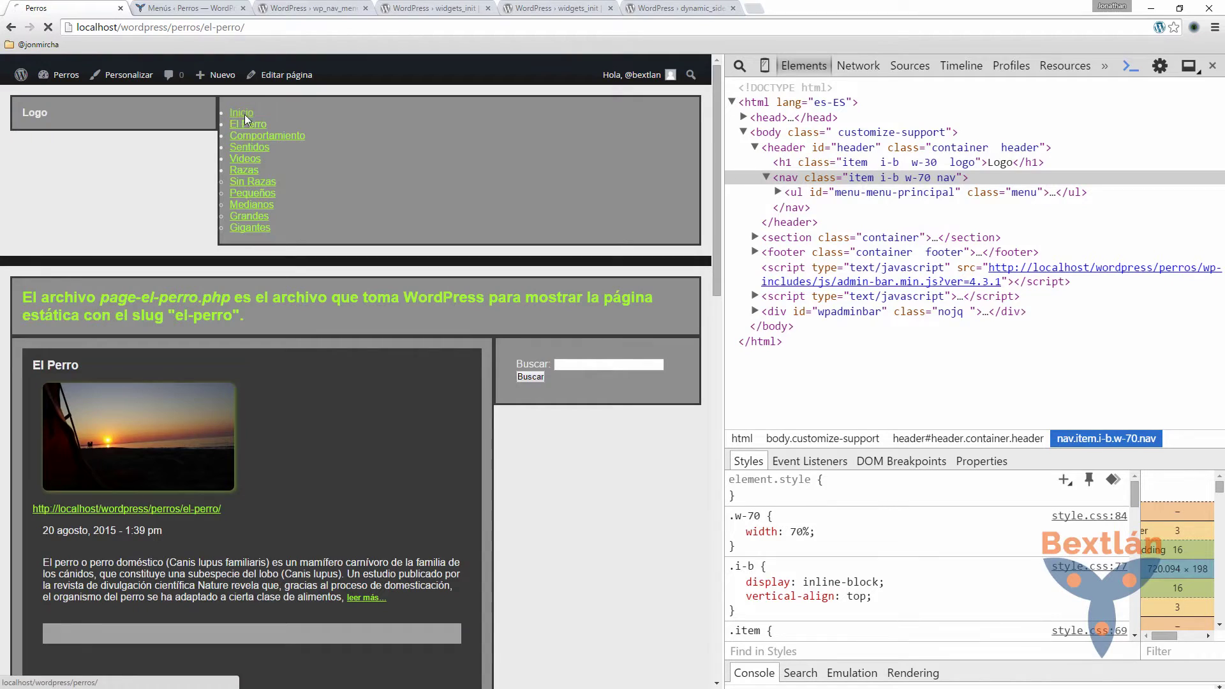
# - Go to the site's home page and examine the Pié de Página area at its end
pyautogui.scroll(-10, 225, 192)
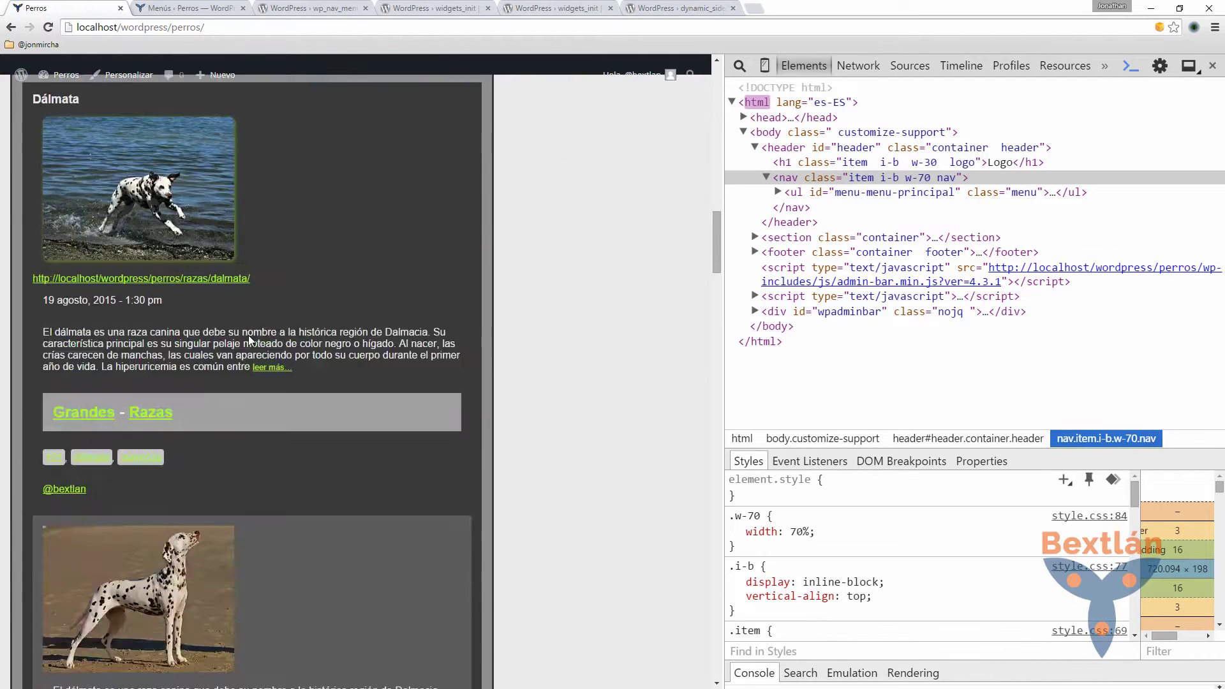
pyautogui.scroll(-15, 248, 339)
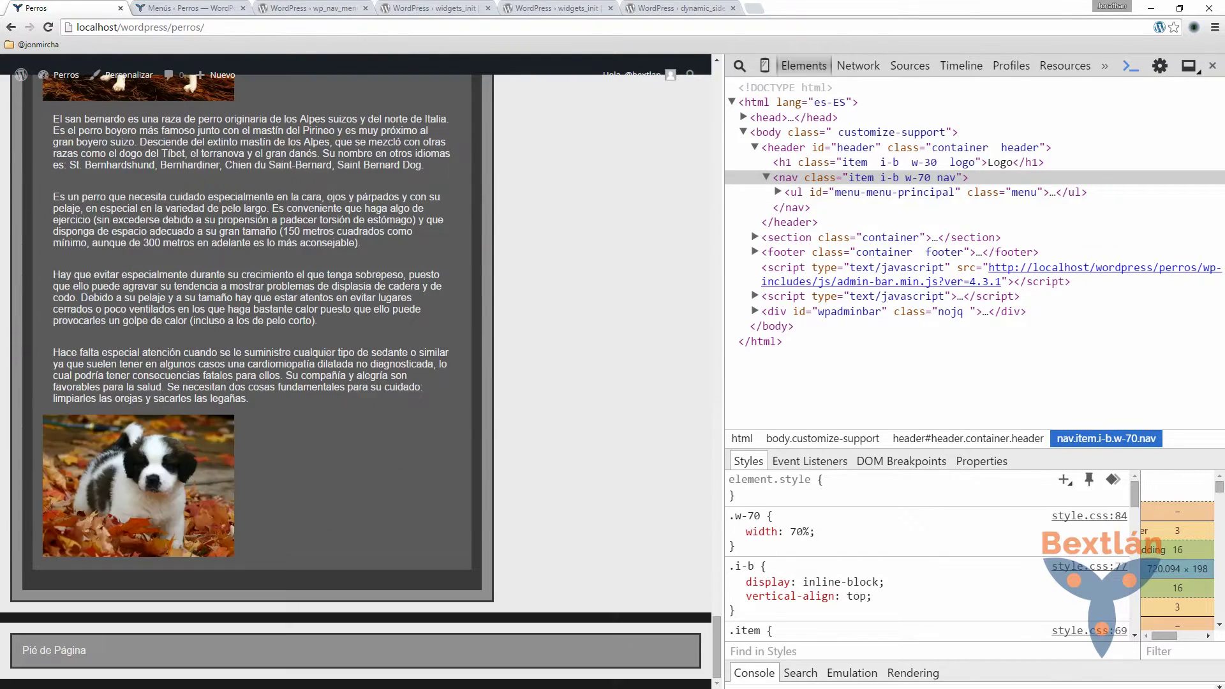
pyautogui.moveTo(25, 650); pyautogui.dragTo(131, 658)
pyautogui.click(145, 645)
# - Return to the WordPress Menús page and review the structure and theme locations of Menú Principal
pyautogui.hotkey('alt', 'Tab')
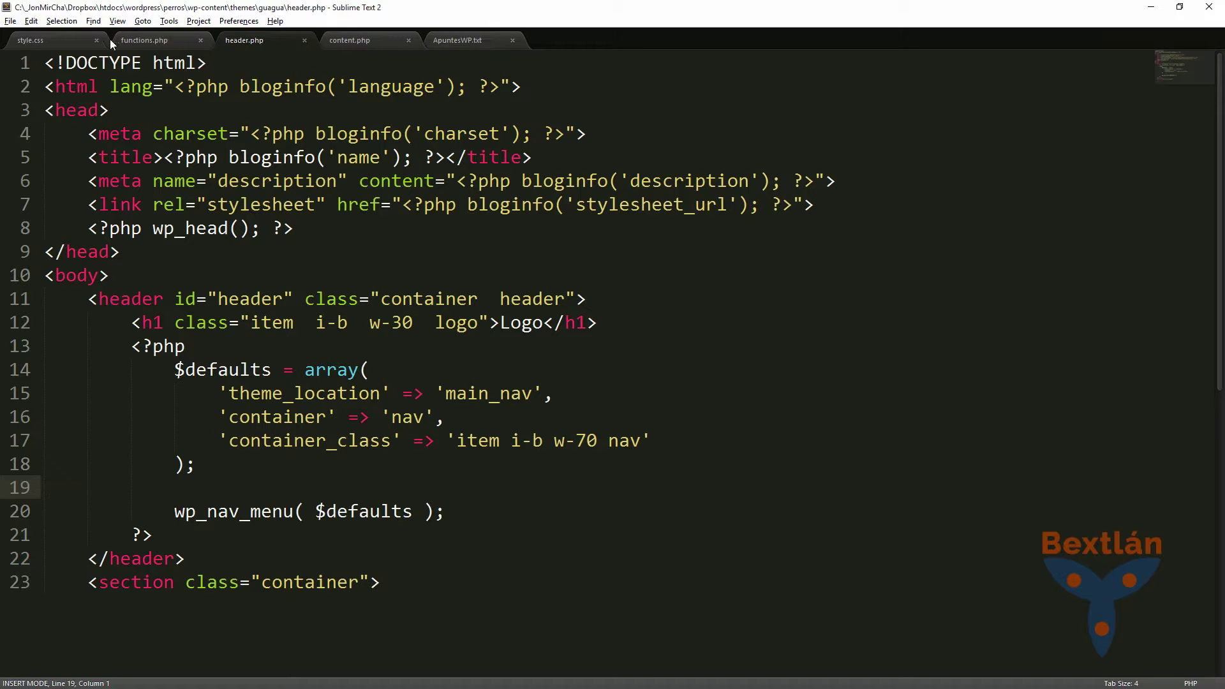
pyautogui.hotkey('alt', 'Tab')
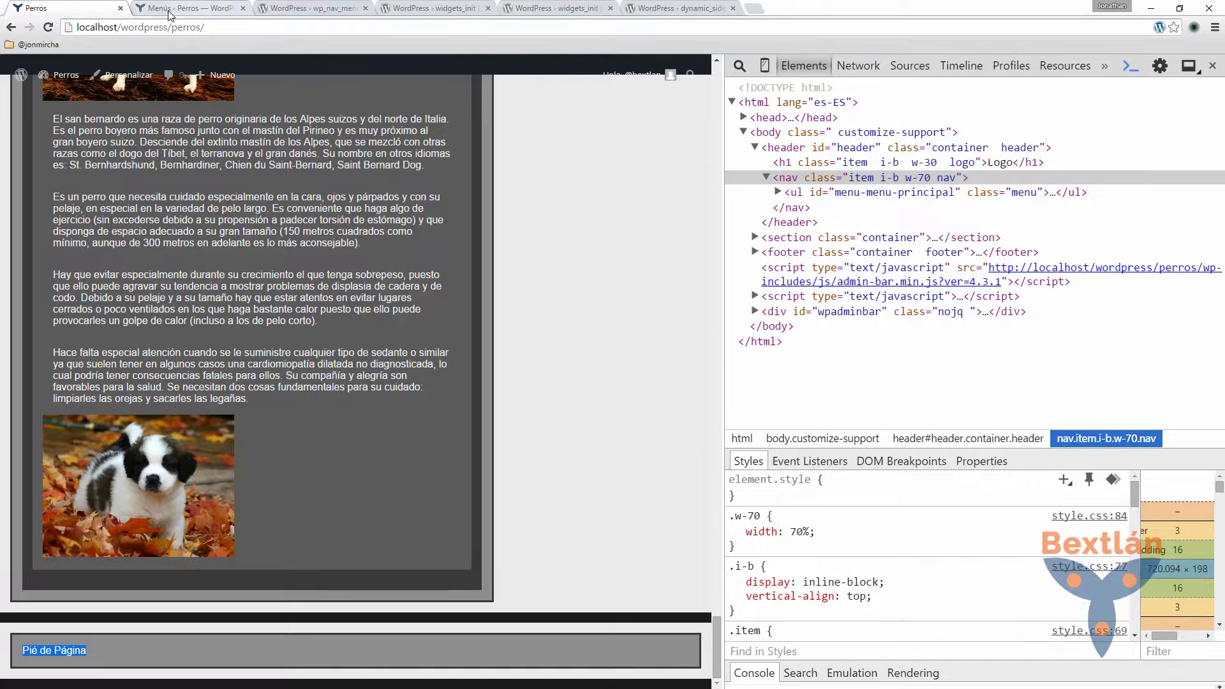
pyautogui.click(205, 10)
pyautogui.scroll(-3, 636, 232)
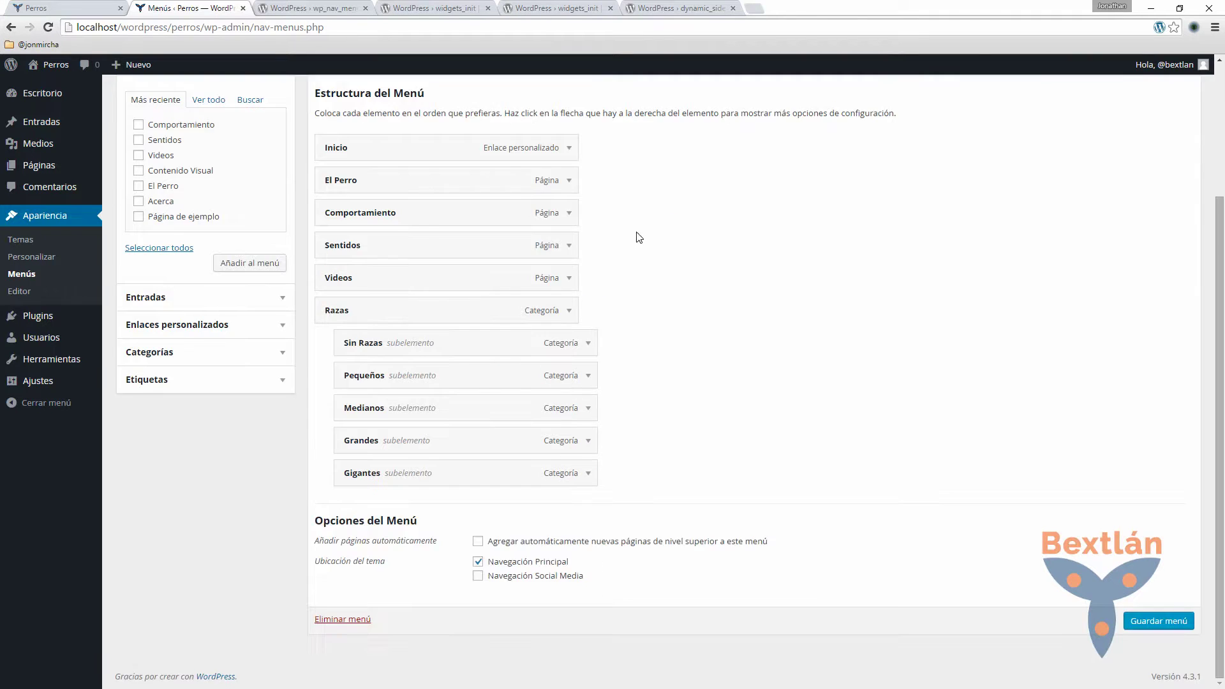
pyautogui.scroll(3, 681, 323)
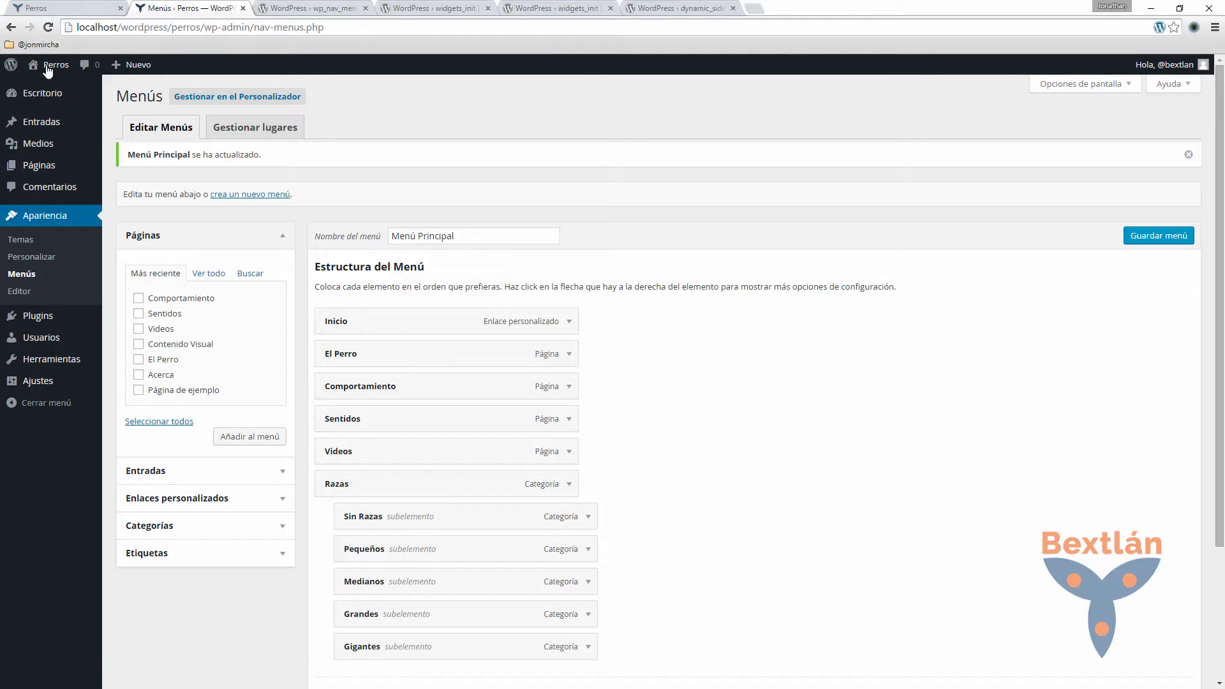
# - Visit bextlan.com in a new browser tab and examine the social network links in its footer
pyautogui.click(754, 8)
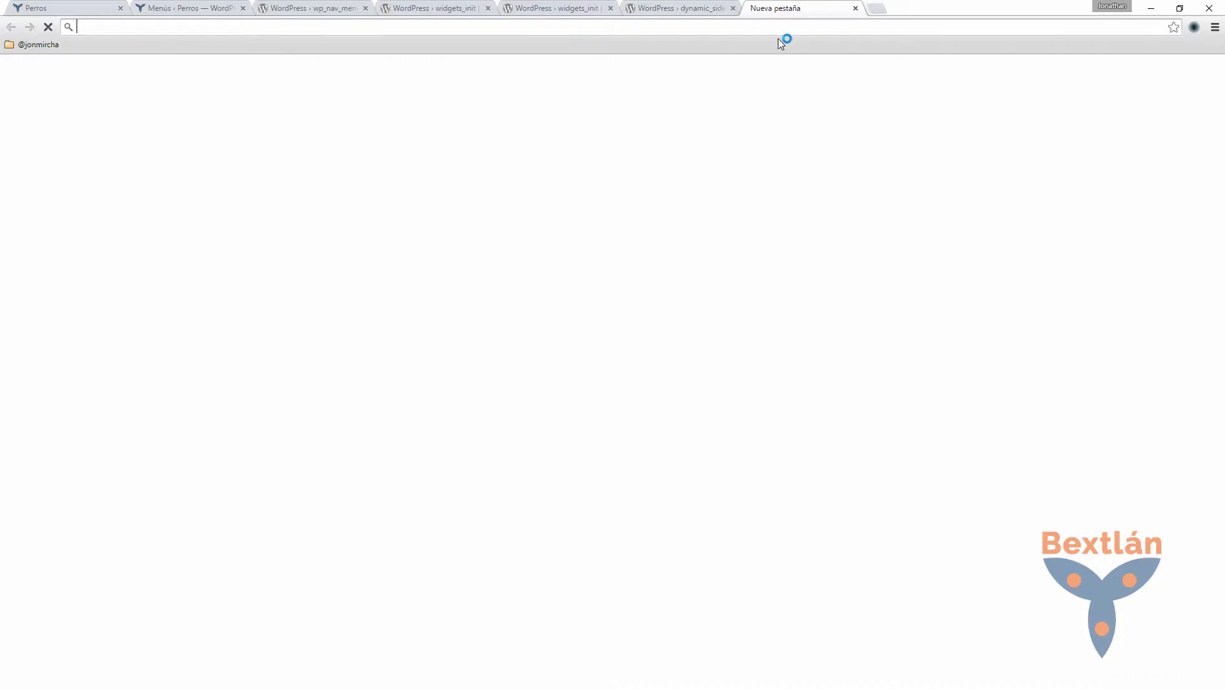
pyautogui.write('bextlan.com')
pyautogui.press('Return')
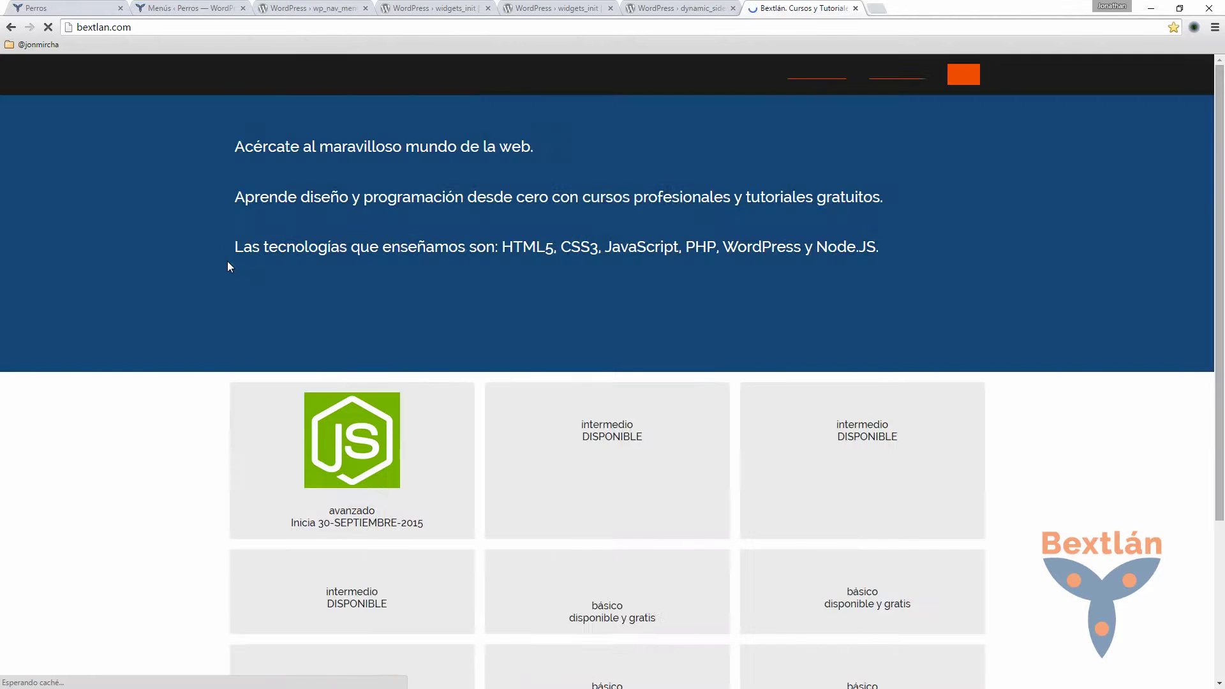
pyautogui.scroll(-15, 224, 248)
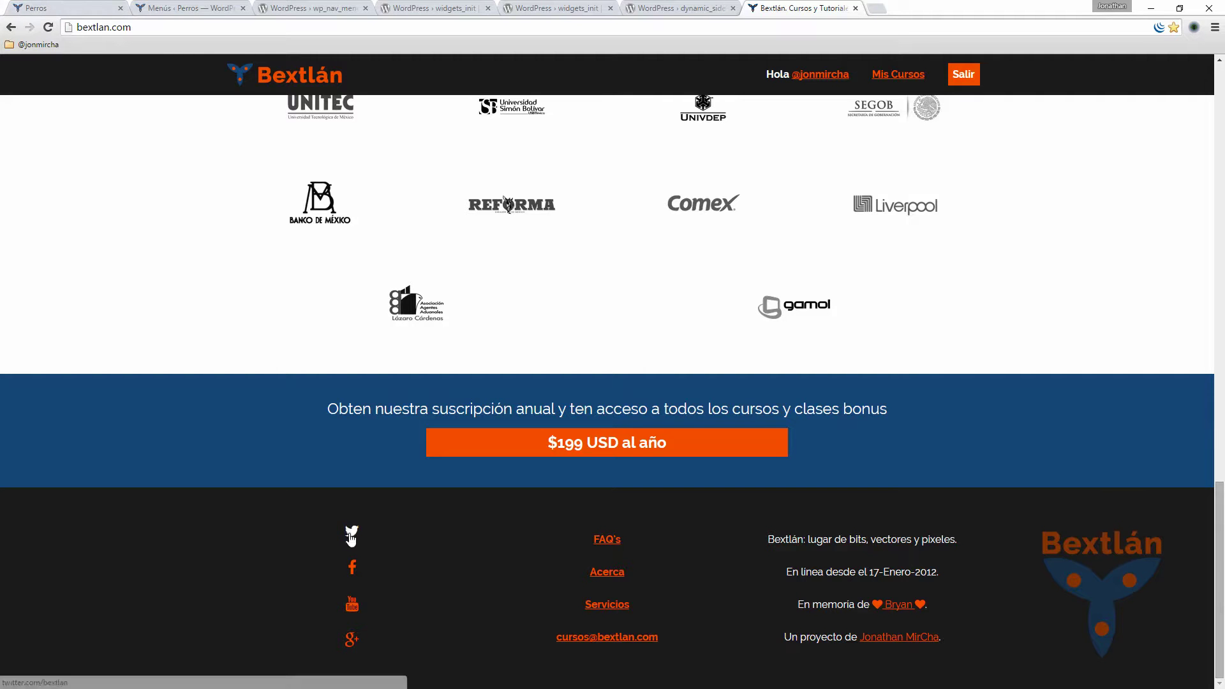
# - Return to the WordPress Menús page and create a new menu named Menú Social Media
pyautogui.click(80, 16)
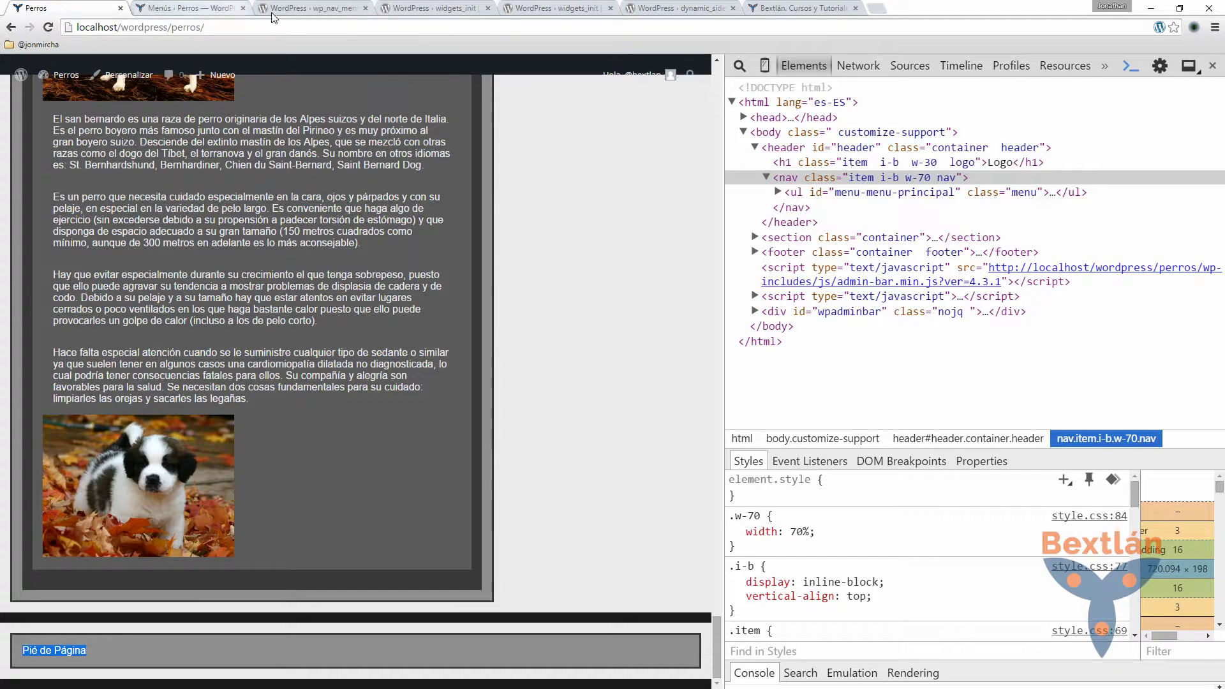
pyautogui.click(298, 8)
pyautogui.click(426, 8)
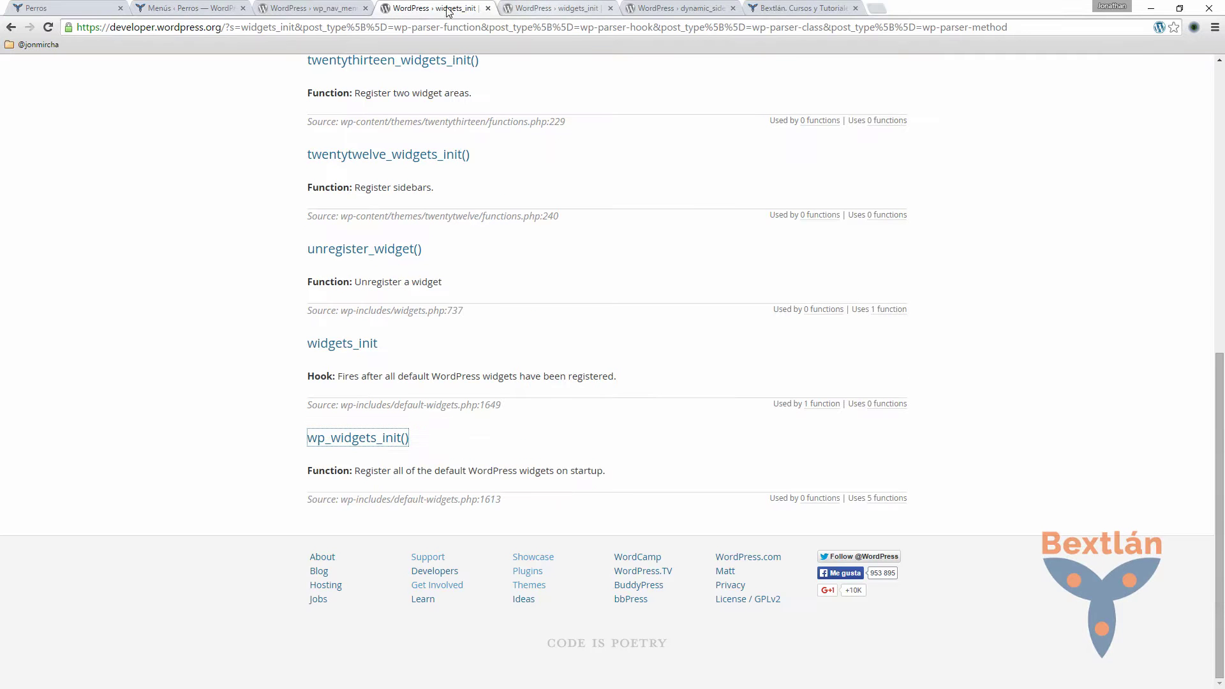
pyautogui.click(179, 9)
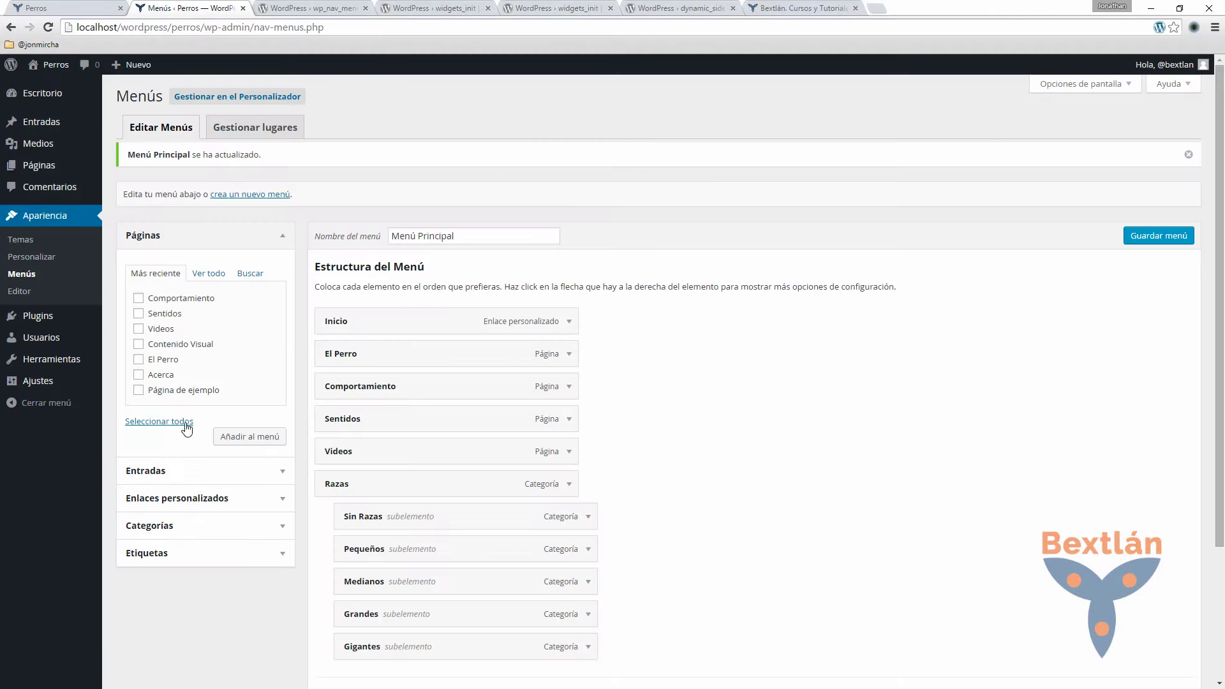
pyautogui.click(239, 199)
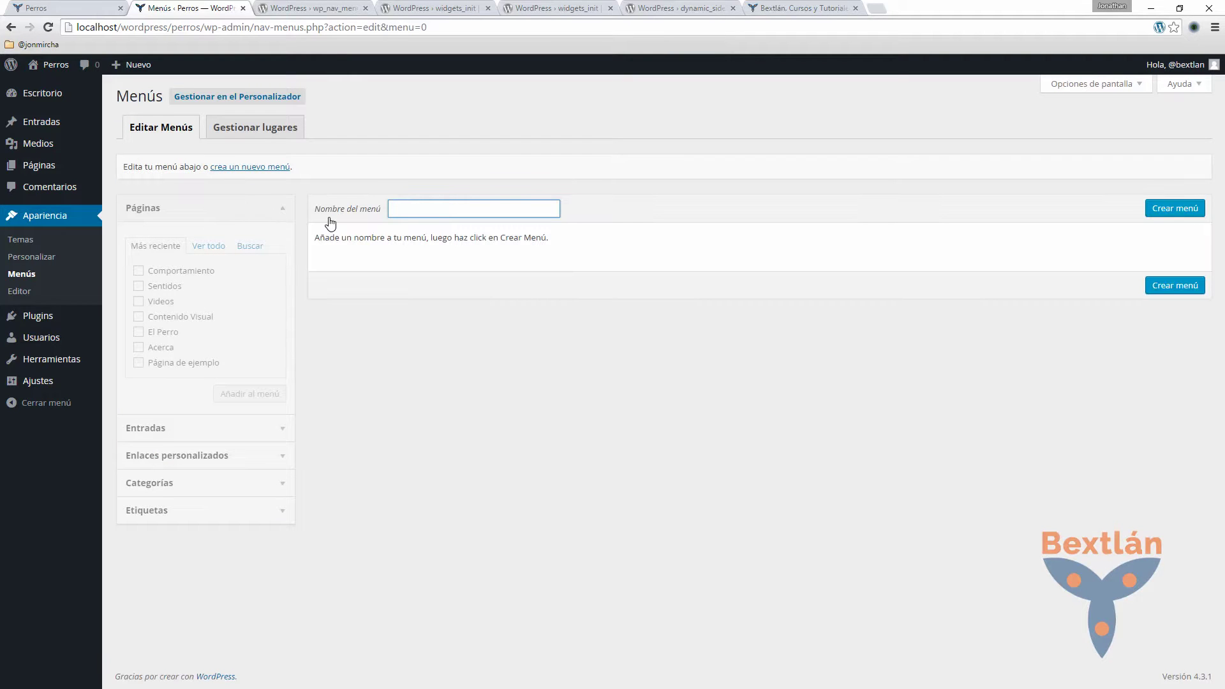
pyautogui.write('Men')
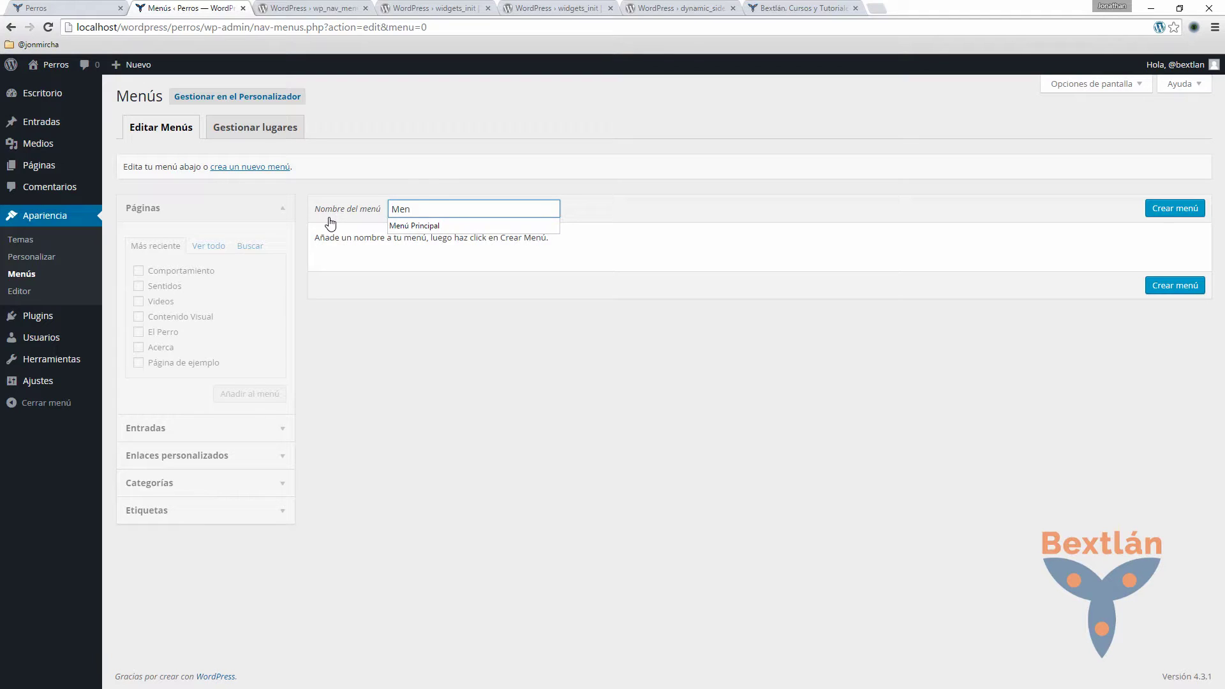
pyautogui.write('ú Social Media')
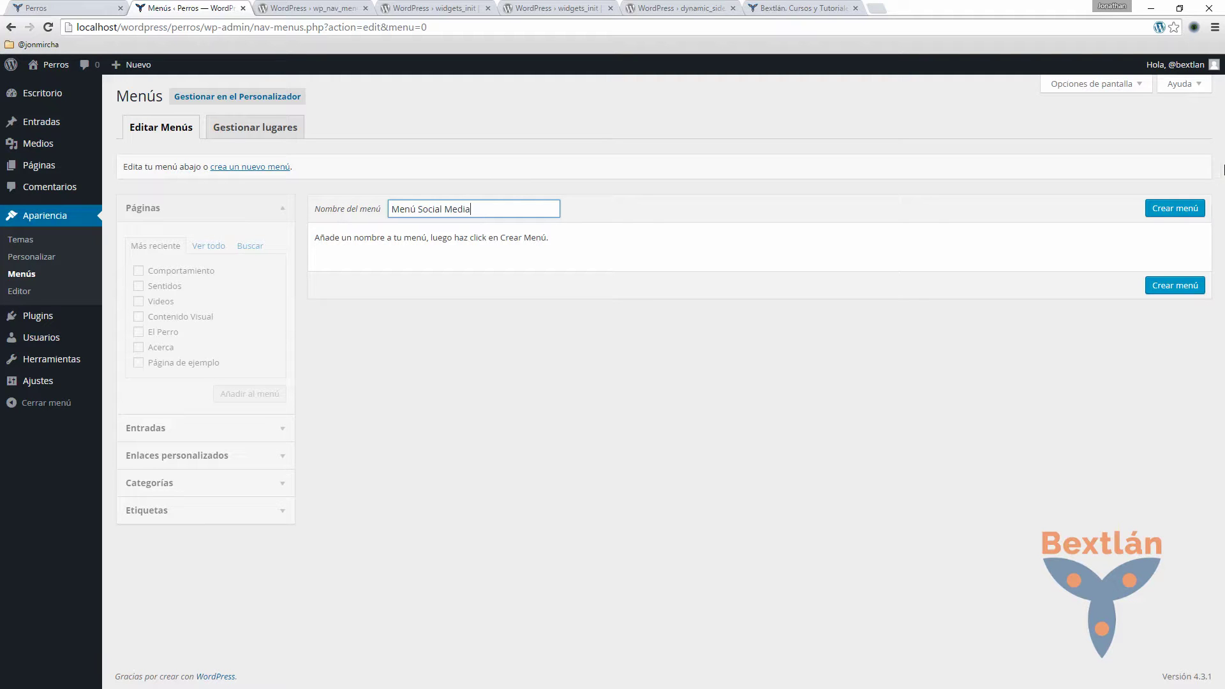
pyautogui.click(1180, 213)
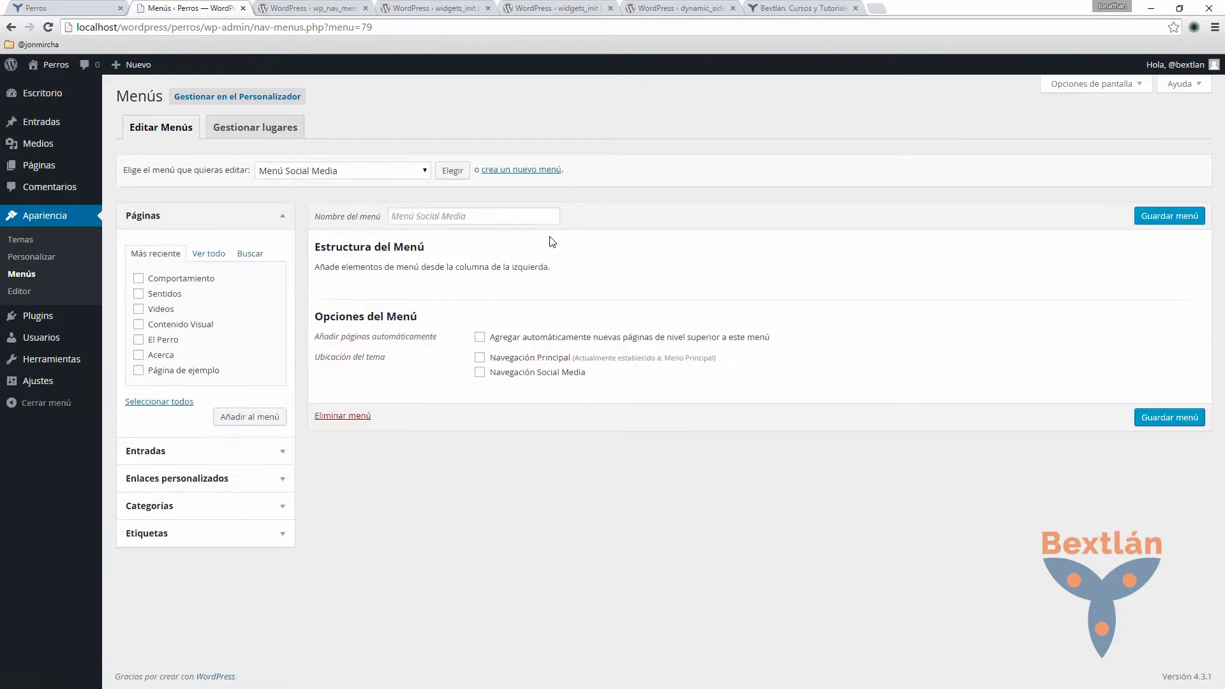
# - Assign the menu to the Navegación Social Media theme location and start a custom link with the text Facebook
pyautogui.click(481, 376)
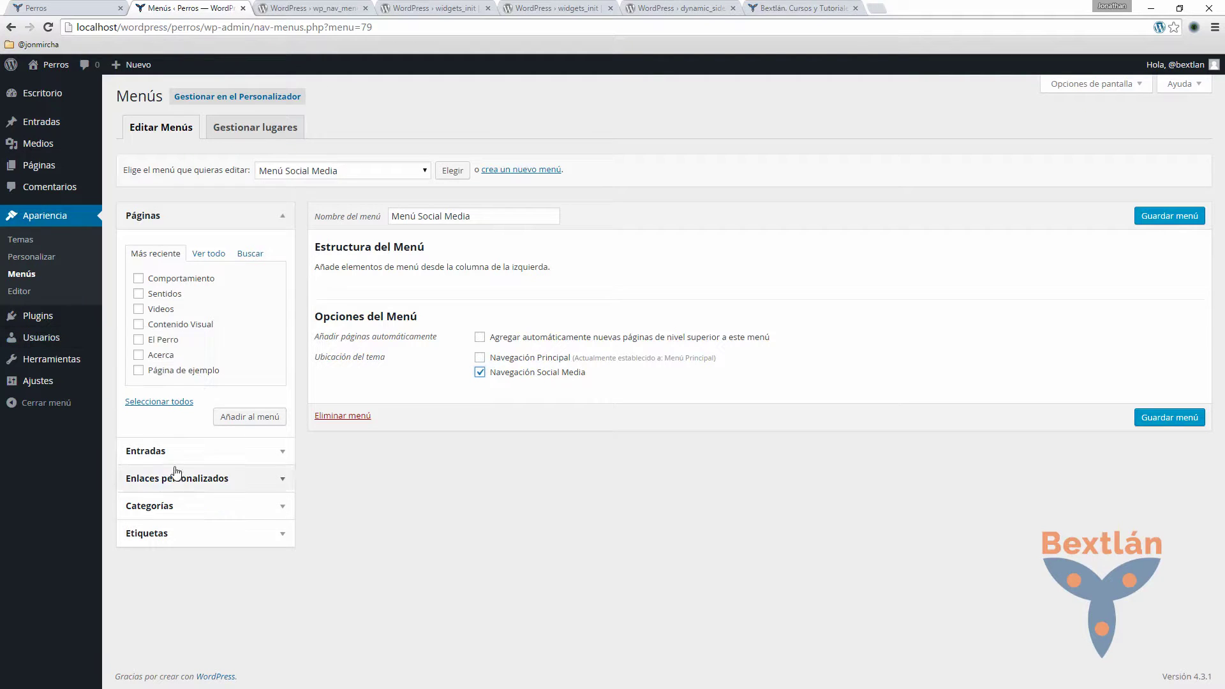
pyautogui.click(236, 480)
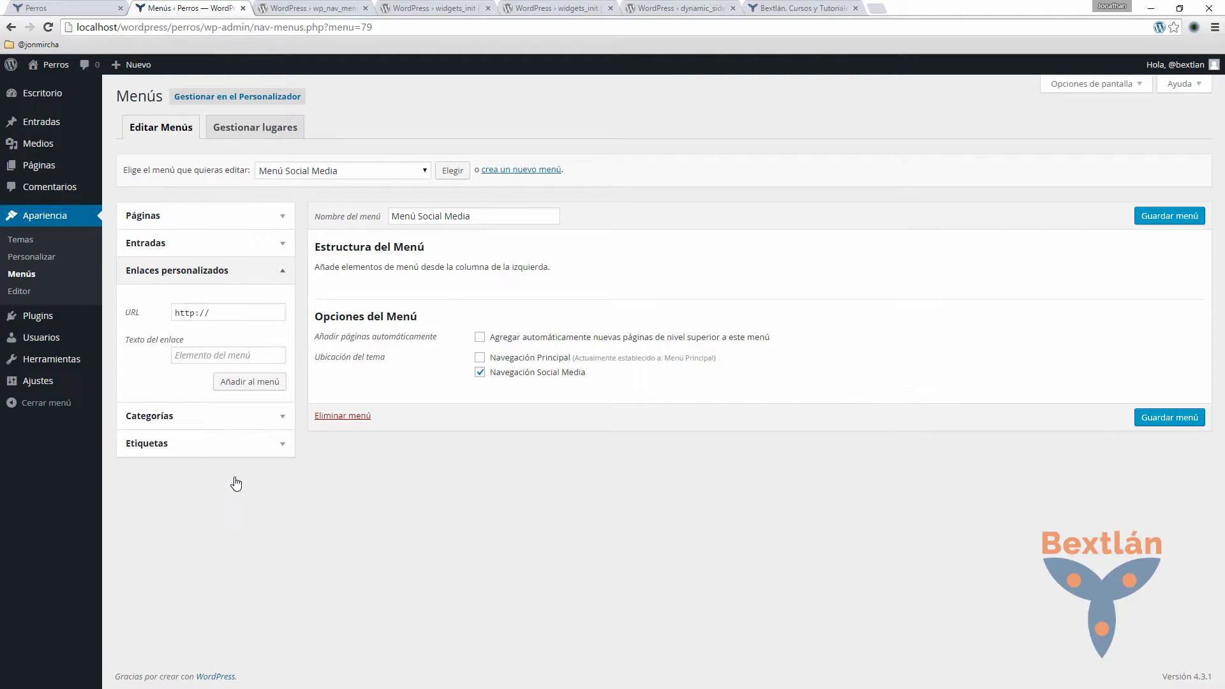
pyautogui.click(225, 310)
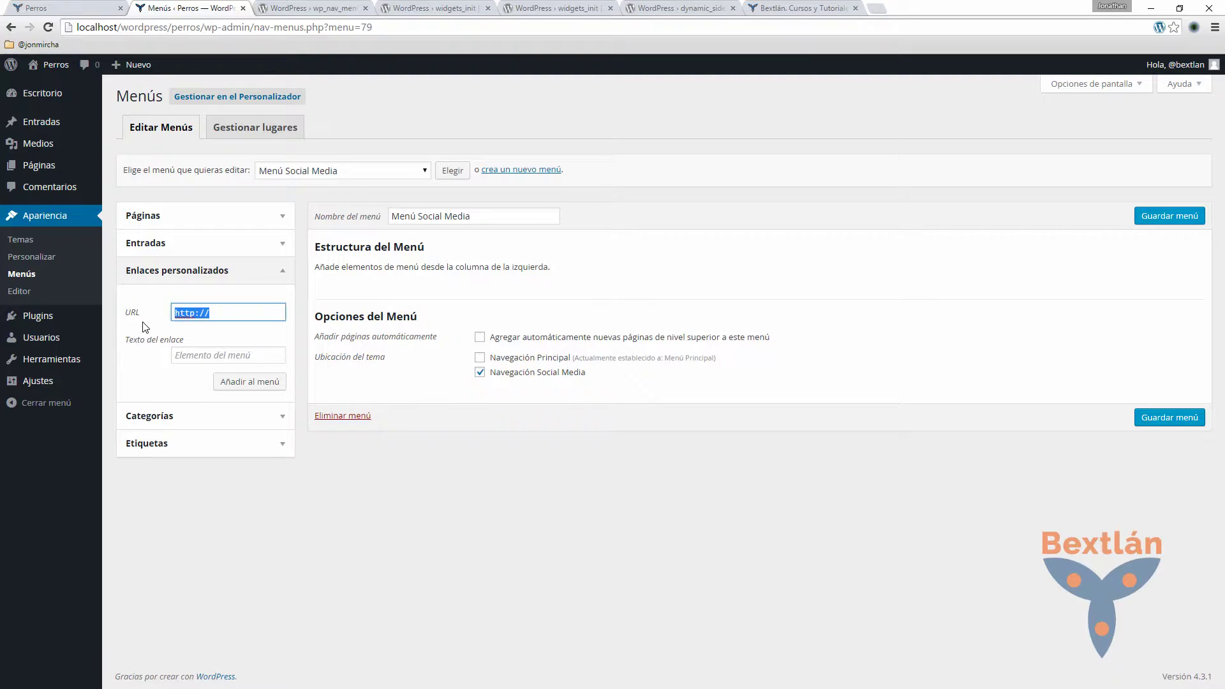
pyautogui.click(147, 326)
pyautogui.click(192, 313)
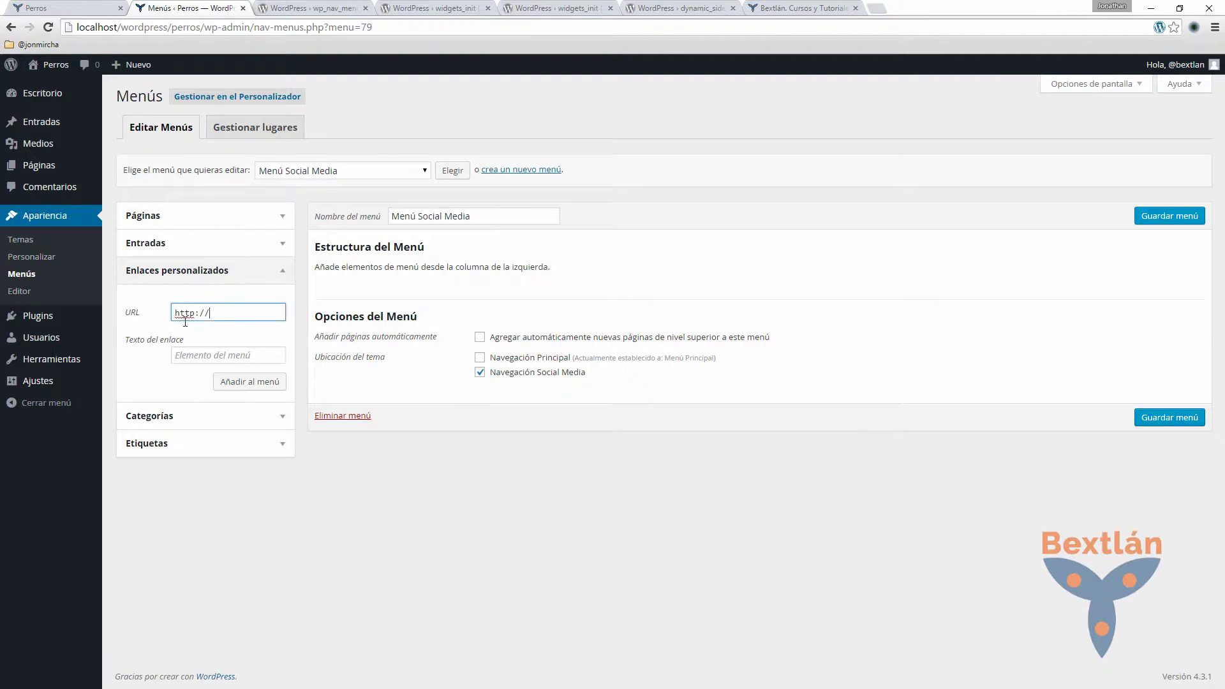
pyautogui.click(133, 330)
pyautogui.click(239, 310)
pyautogui.hotkey('alt', 'Tab')
pyautogui.hotkey('alt', 'Tab')
pyautogui.click(231, 356)
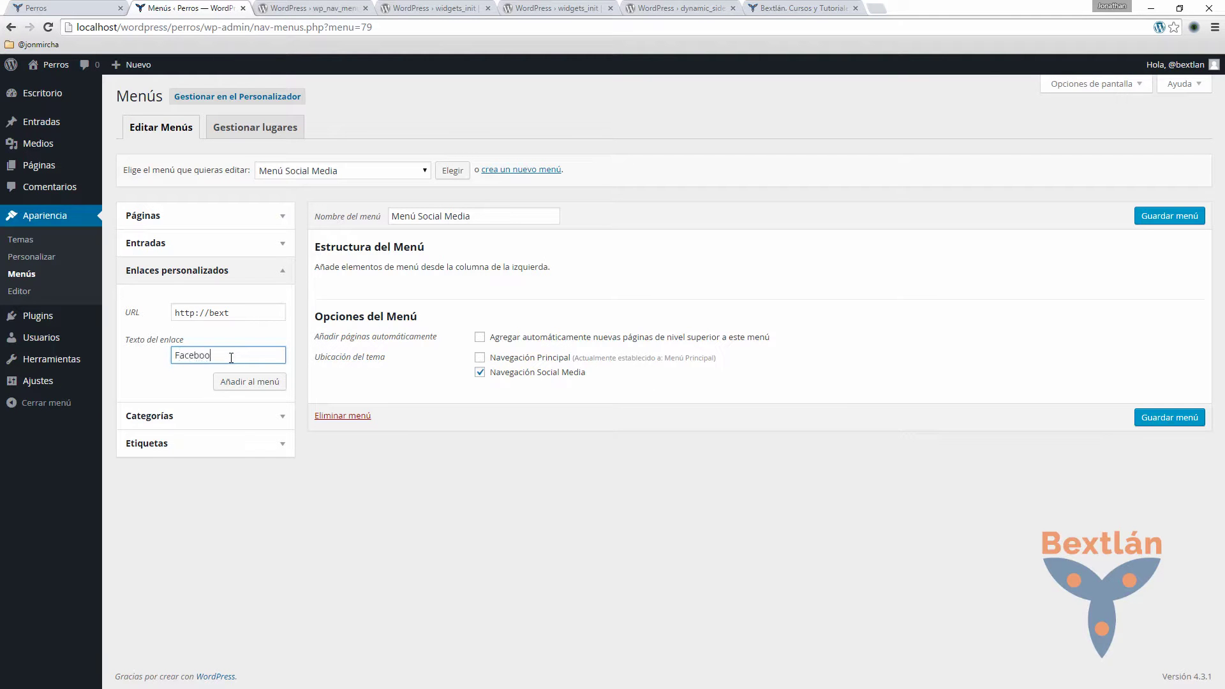
pyautogui.hotkey('alt', 'Tab')
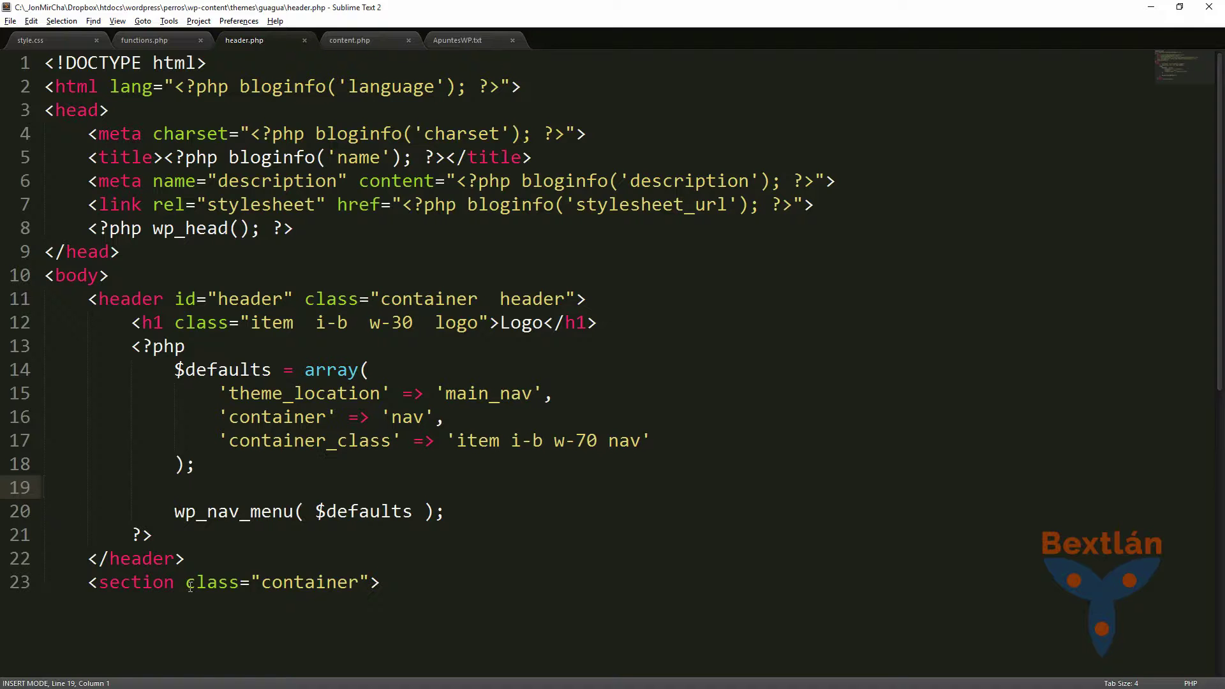
pyautogui.hotkey('alt', 'Tab')
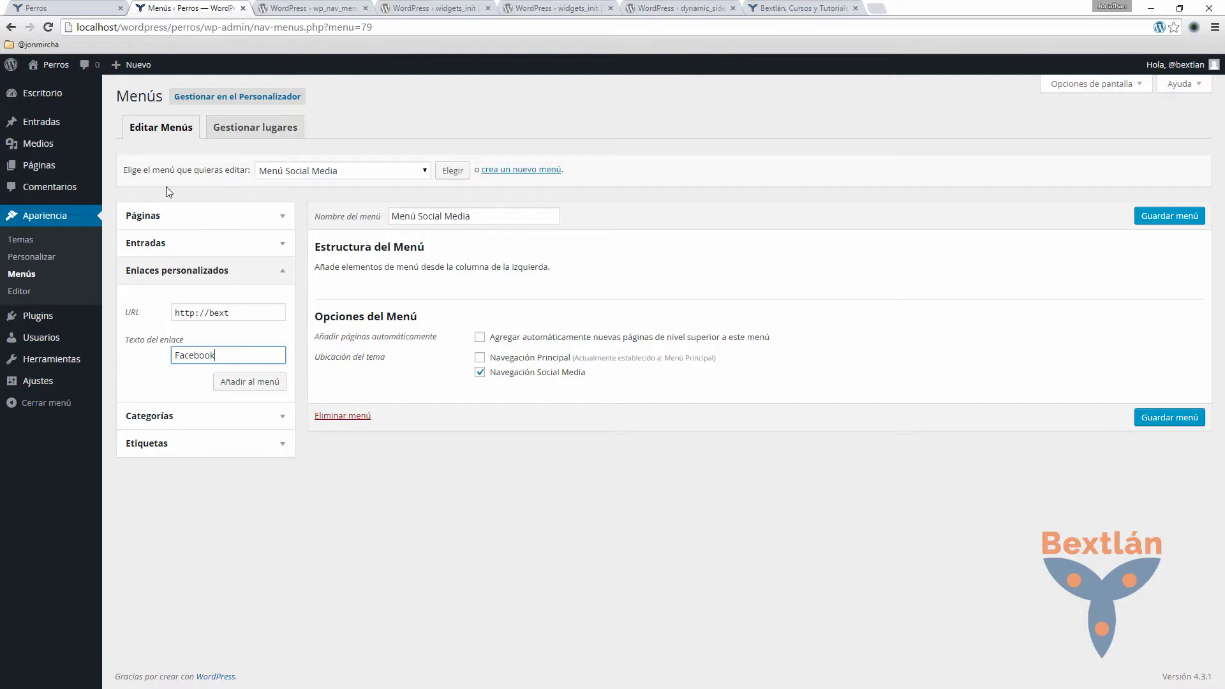
# - Copy the Facebook link address from the bextlan.com footer and add the Facebook custom link to the menu with URL facebook.com/bextlan
pyautogui.click(798, 11)
pyautogui.rightClick(359, 566)
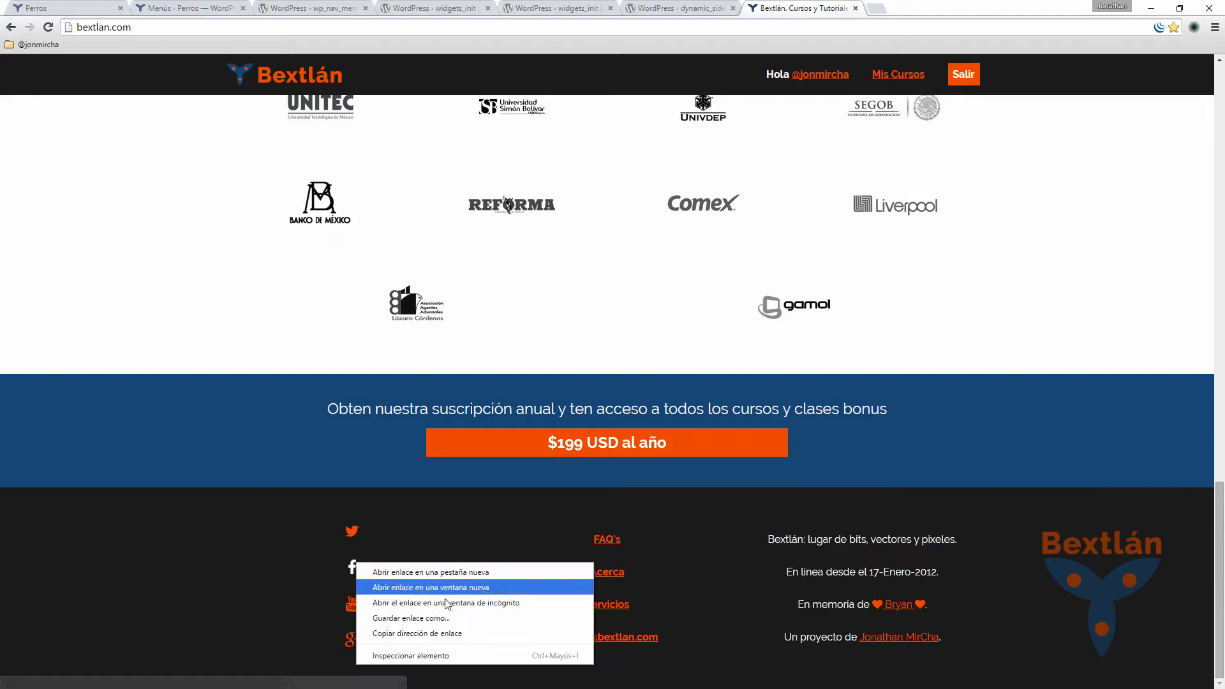
pyautogui.click(425, 634)
pyautogui.hotkey('alt', 'Tab')
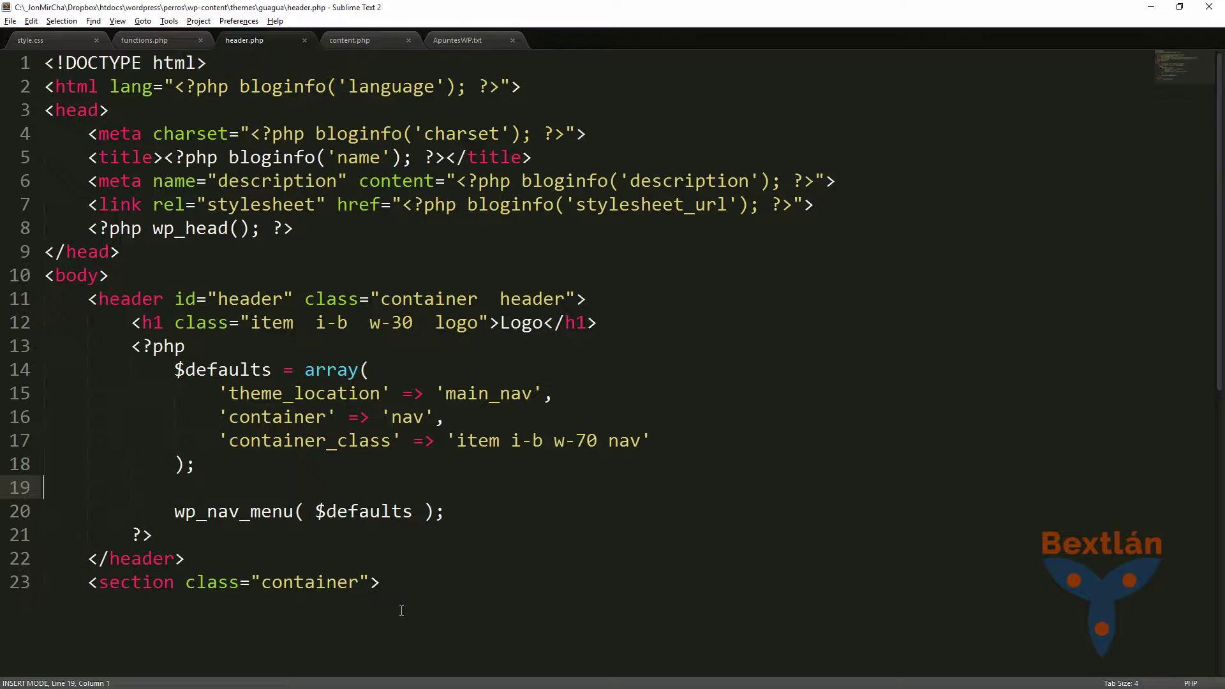
pyautogui.hotkey('alt', 'Tab')
pyautogui.click(159, 9)
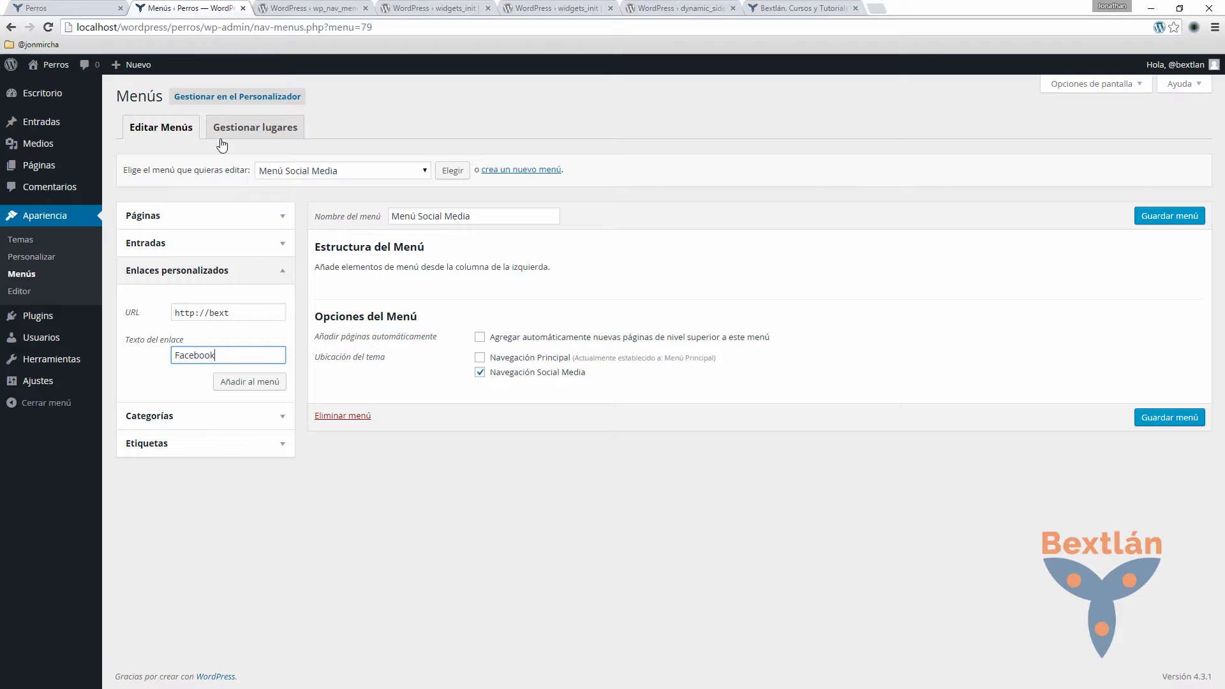
pyautogui.tripleClick(249, 313)
pyautogui.hotkey('ctrl', 'v')
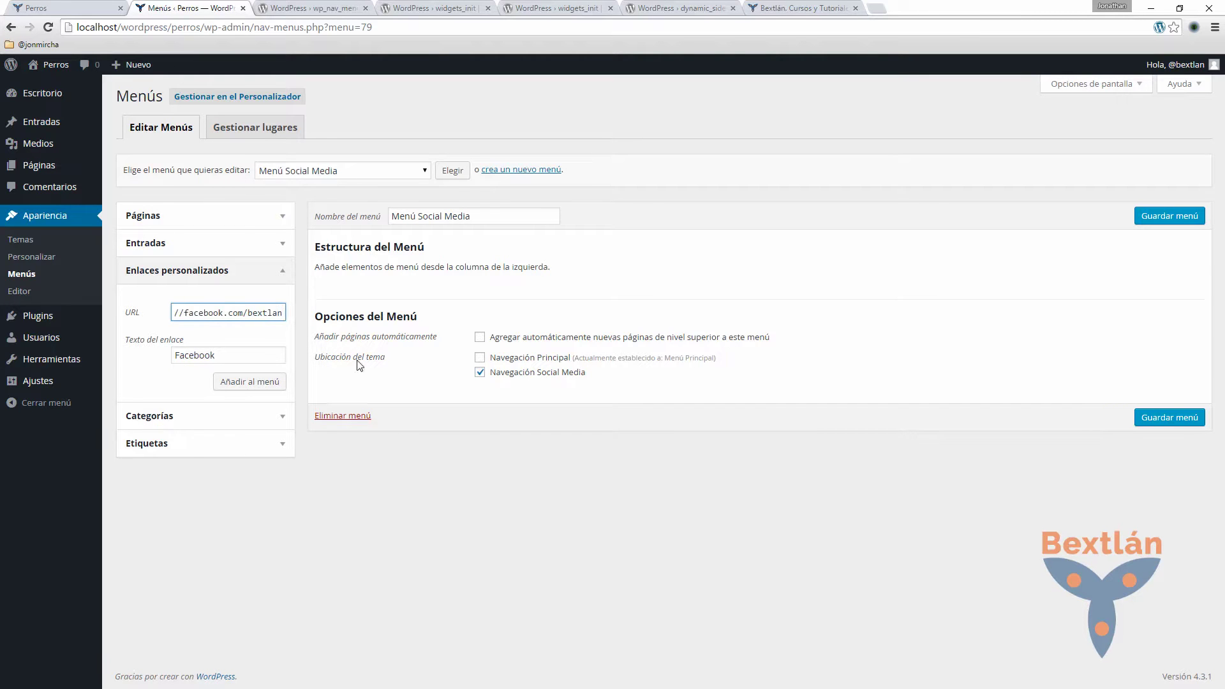
pyautogui.click(243, 385)
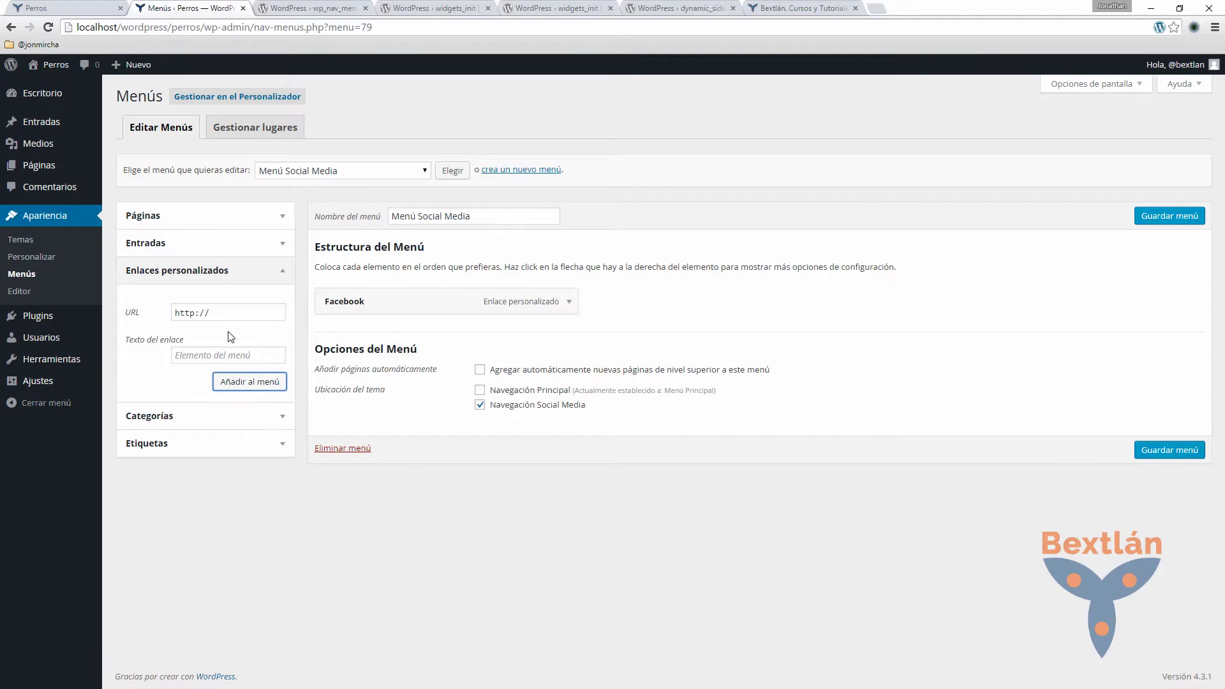
# - Set a new custom link's text to Twitter and copy the Twitter link address from the bextlan.com footer
pyautogui.click(214, 356)
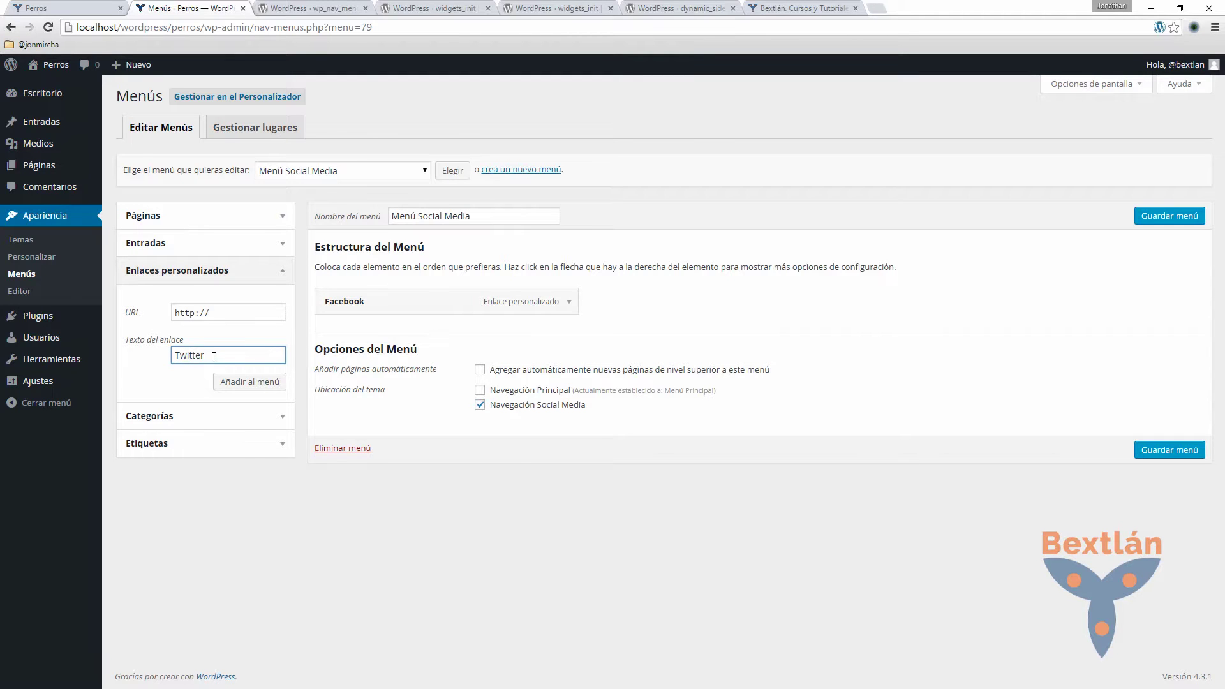
pyautogui.write('Twitter')
pyautogui.hotkey('alt', 'Tab')
pyautogui.hotkey('alt', 'Tab')
pyautogui.click(239, 587)
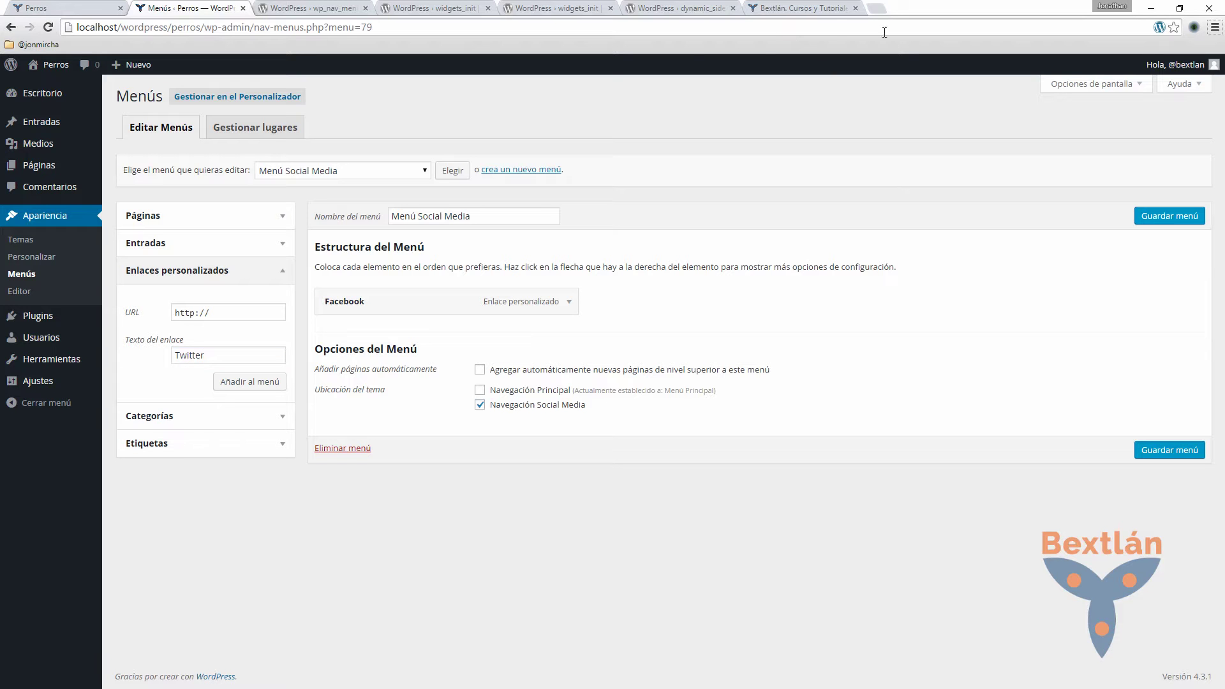
pyautogui.click(817, 8)
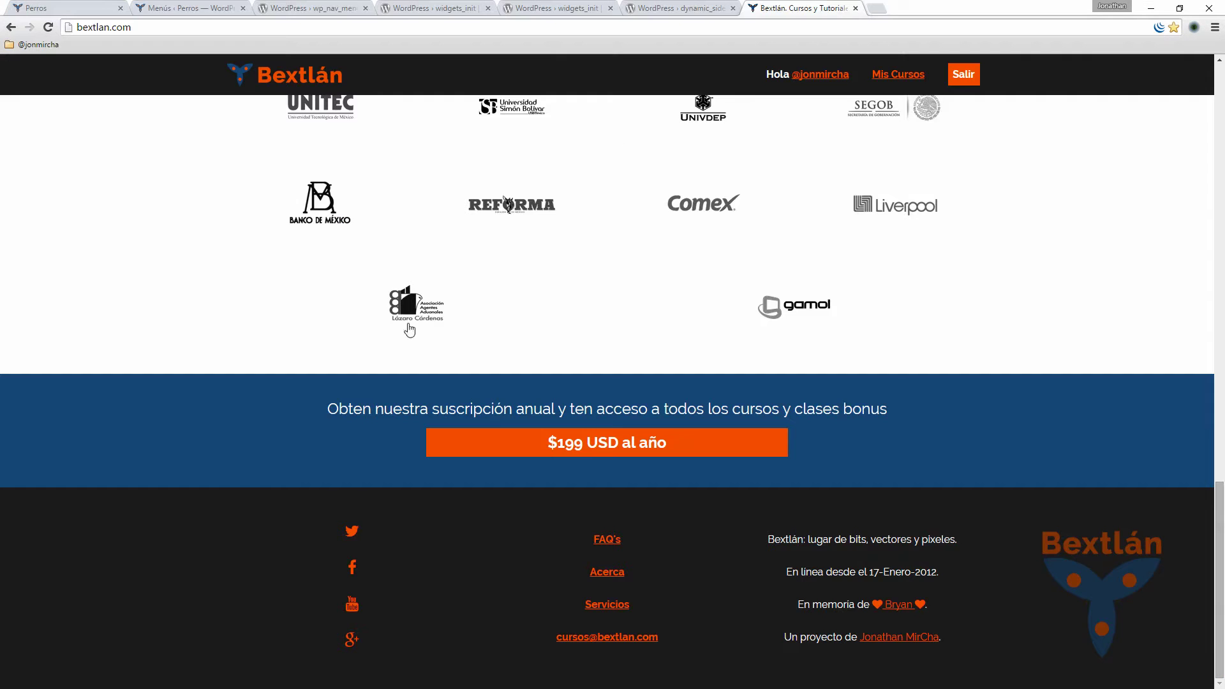
pyautogui.rightClick(355, 541)
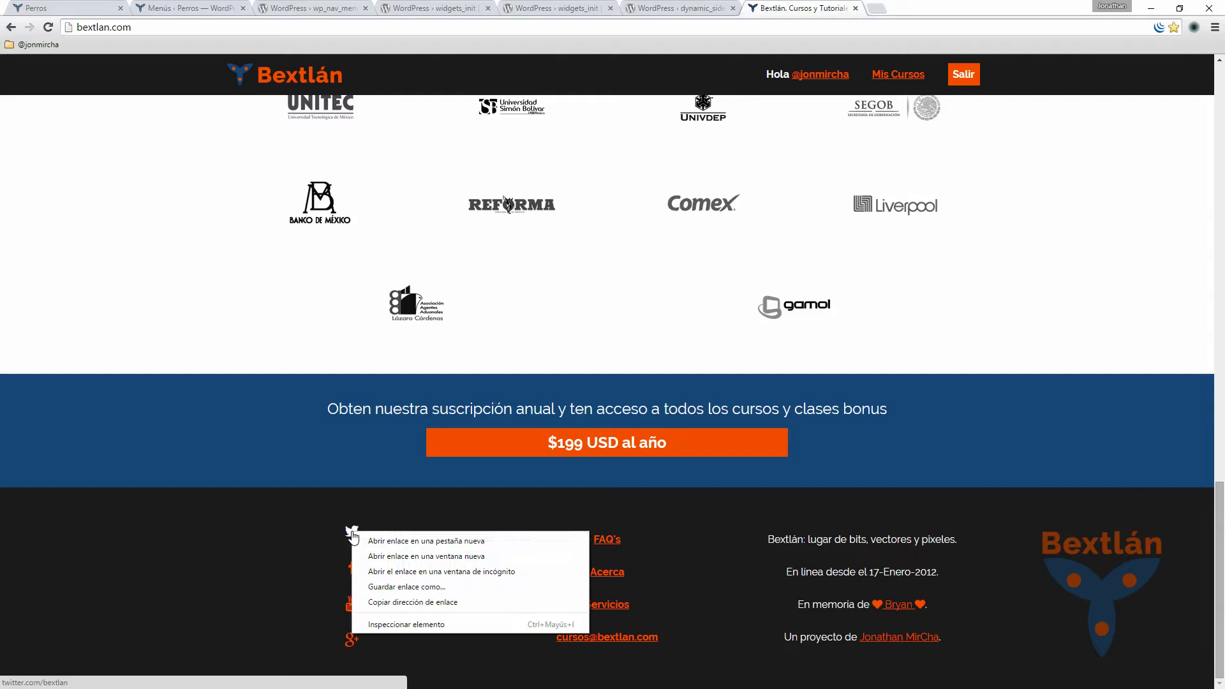
pyautogui.click(401, 600)
pyautogui.hotkey('alt', 'Tab')
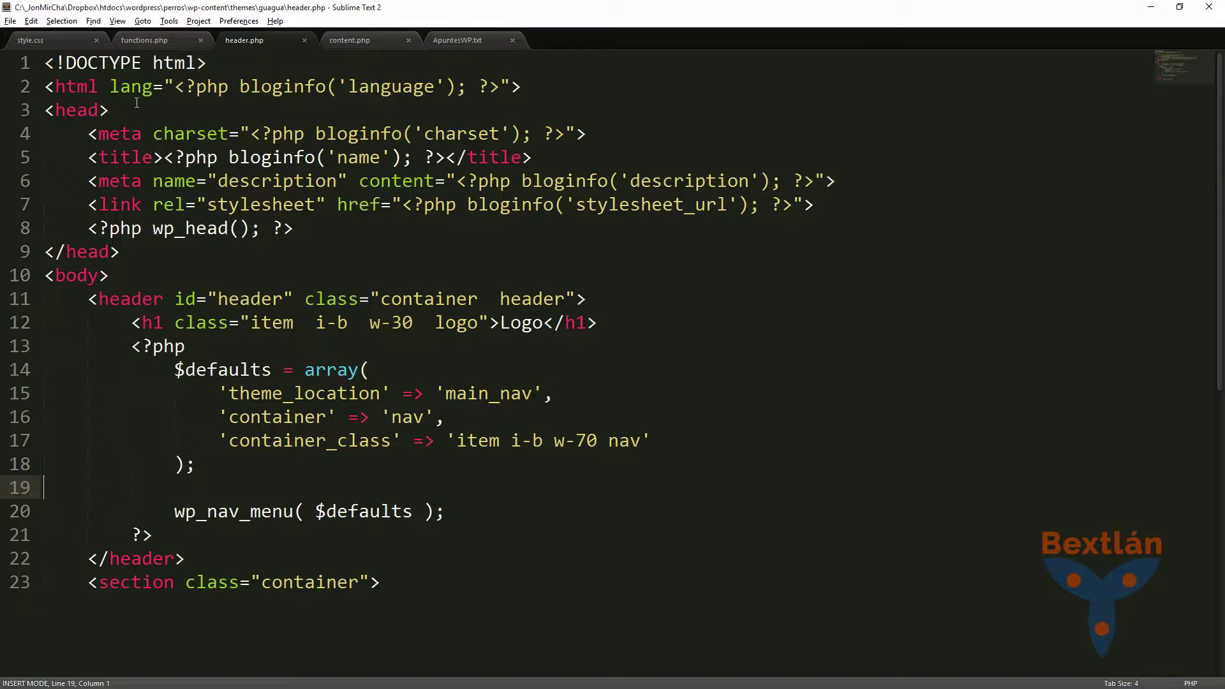
pyautogui.hotkey('alt', 'Tab')
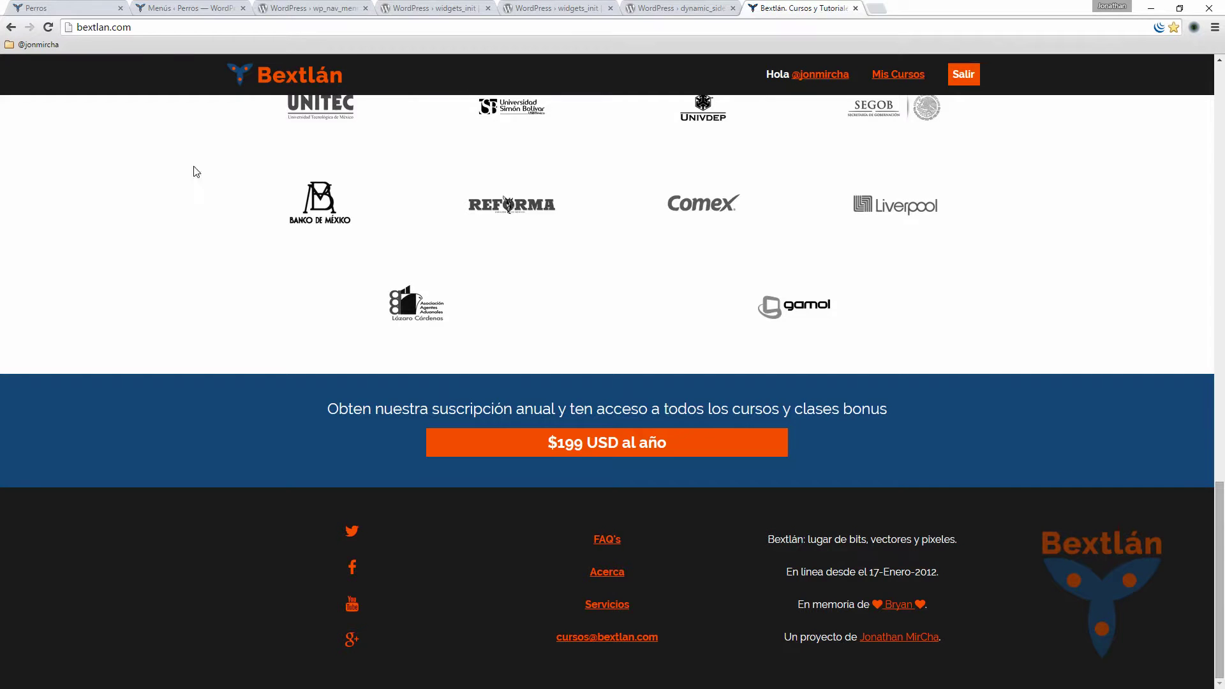
pyautogui.click(48, 7)
pyautogui.click(177, 10)
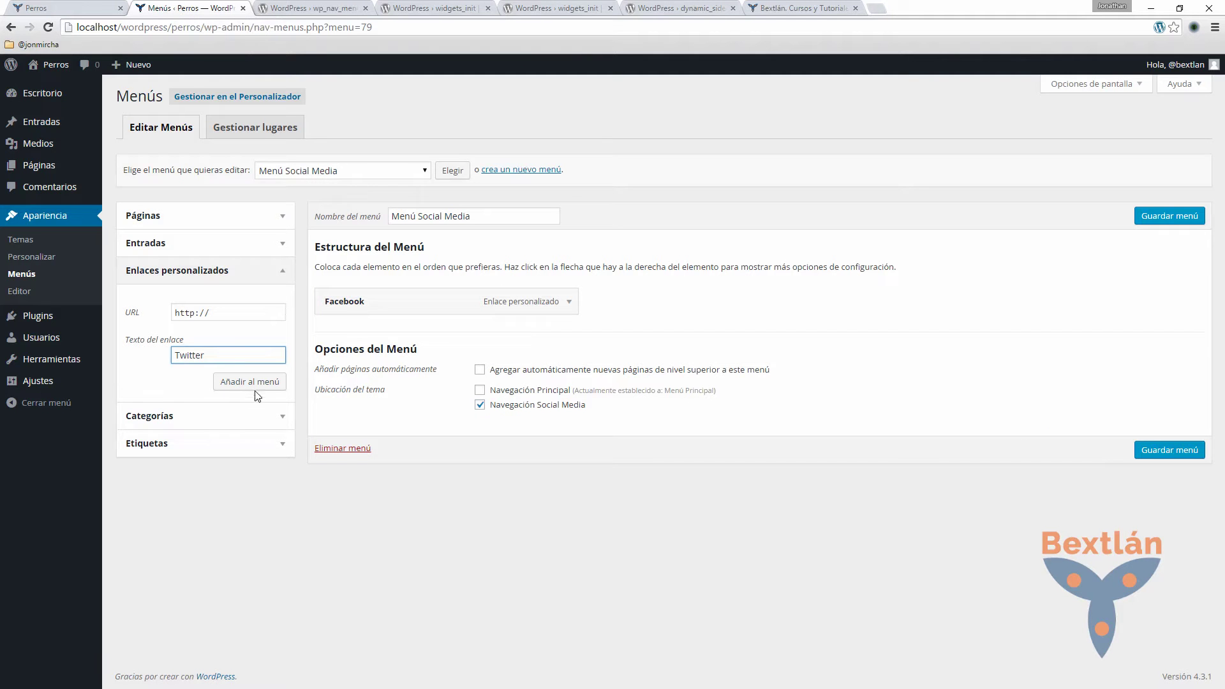
pyautogui.tripleClick(224, 313)
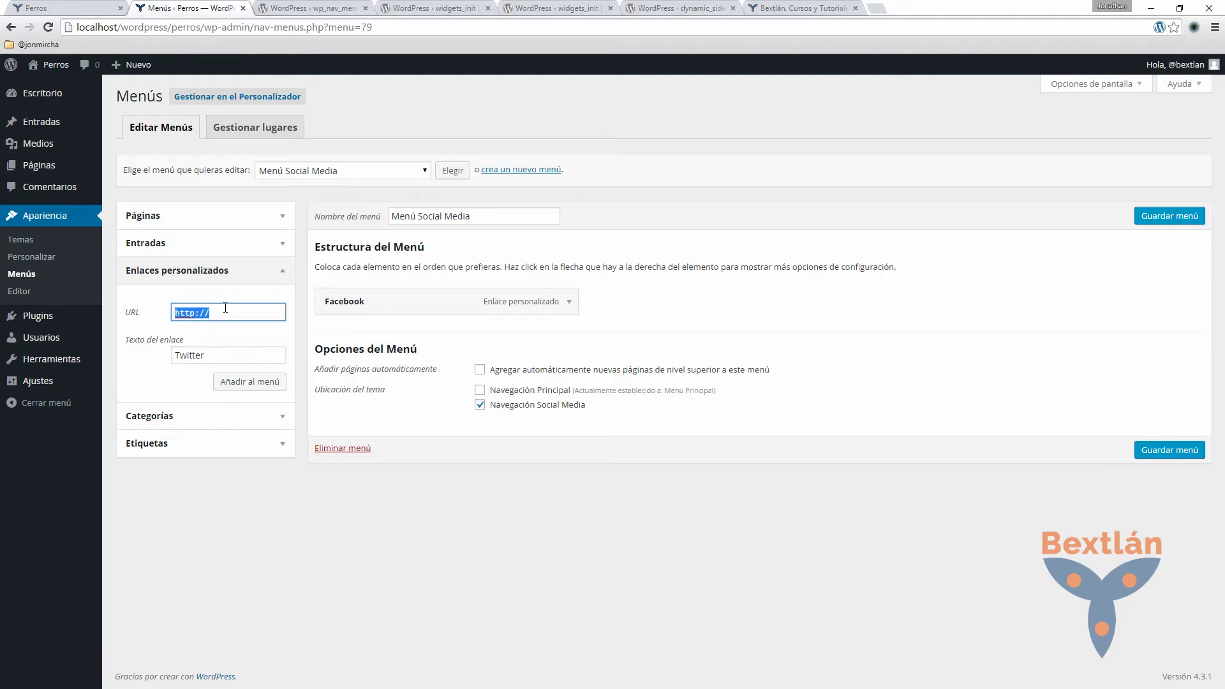
pyautogui.write('http://twitter.com/bextlan')
pyautogui.click(237, 382)
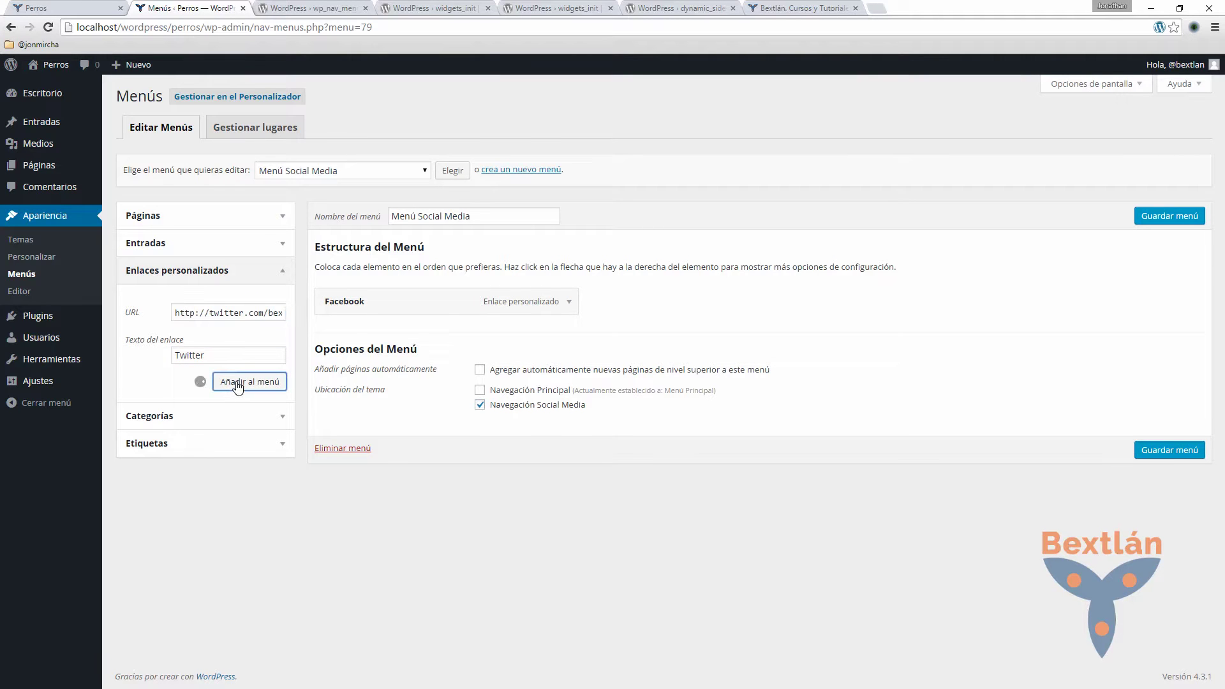
# - Set a new custom link's text to Youtube and copy the YouTube link address from the bextlan.com footer
pyautogui.click(215, 357)
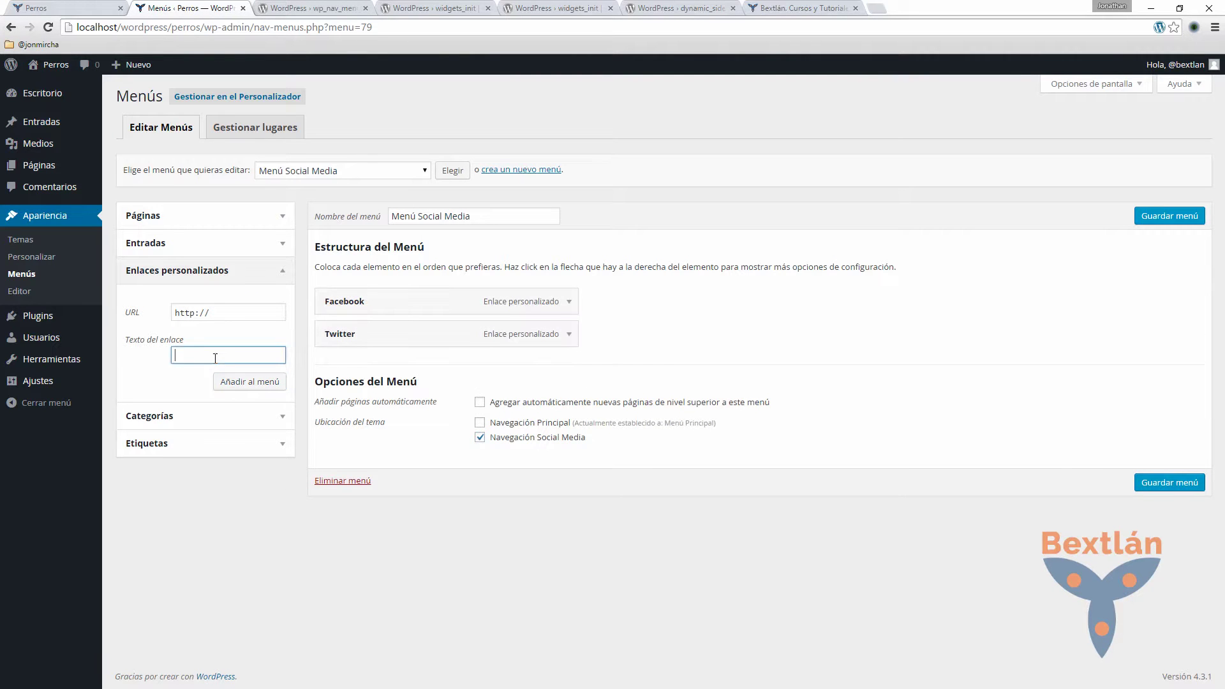
pyautogui.write('Youtube')
pyautogui.hotkey('alt', 'Tab')
pyautogui.hotkey('alt', 'Tab')
pyautogui.click(832, 9)
pyautogui.rightClick(352, 606)
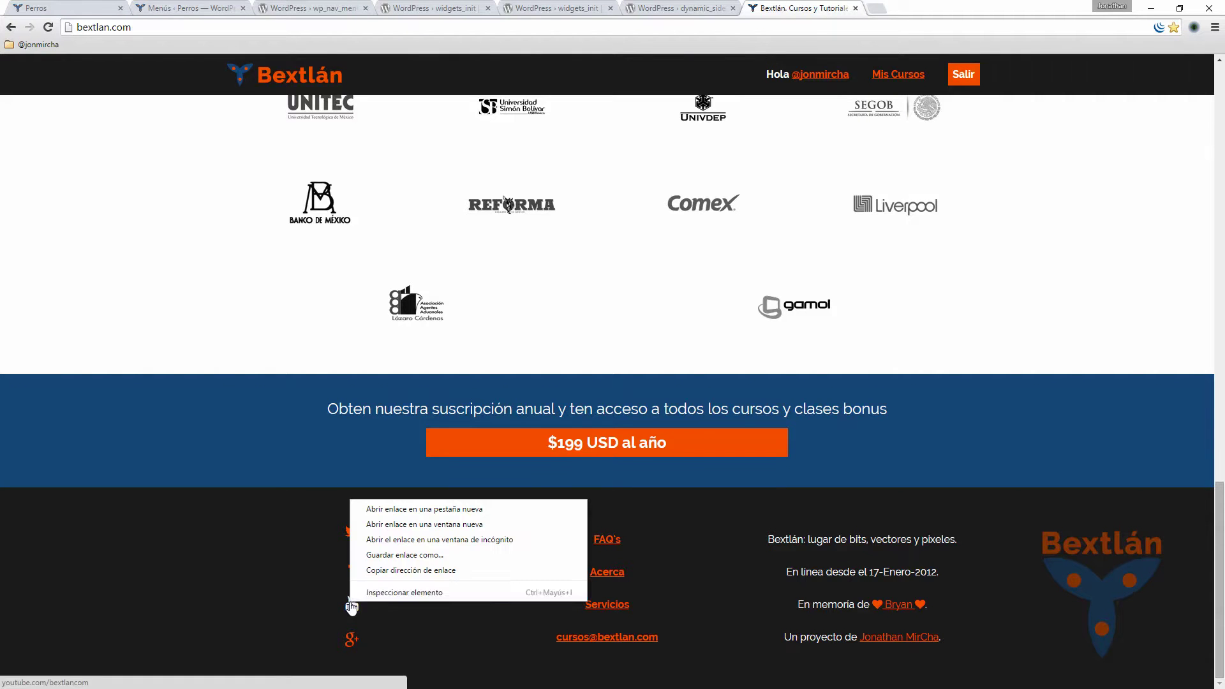
pyautogui.click(390, 567)
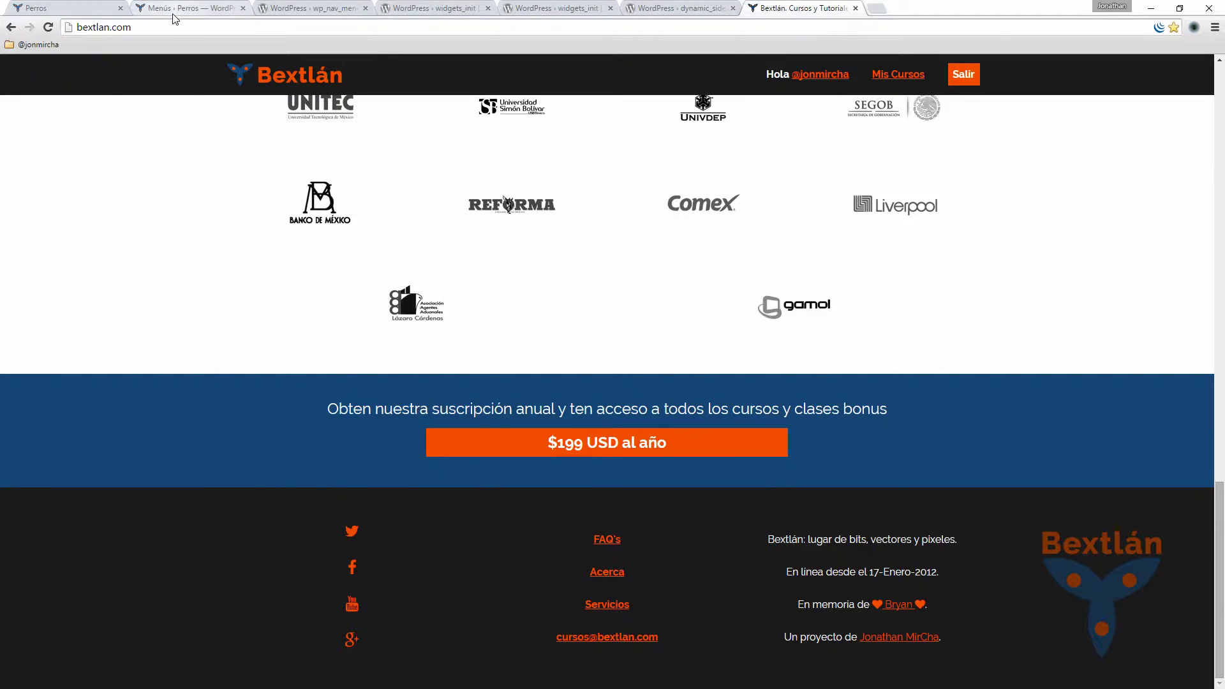
# - Return to the Menús page and add the Youtube custom link to the menu with URL youtube.com/bextlancom
pyautogui.click(173, 14)
pyautogui.click(242, 313)
pyautogui.hotkey('shift', 'Left')
pyautogui.hotkey('shift', 'Home')
pyautogui.write('youtube.com/bextlancom')
pyautogui.click(243, 381)
# - Copy the Google+ link address from the bextlan.com footer and add it to the menu as a custom link with the text Google Plus
pyautogui.click(792, 14)
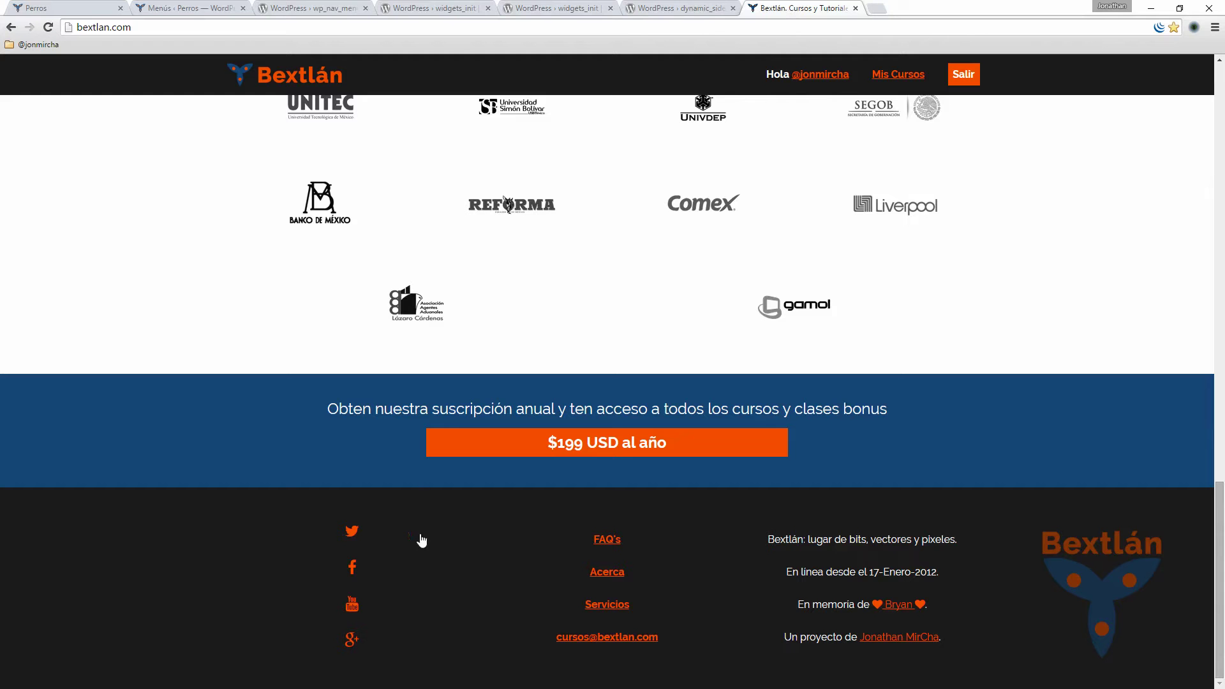
pyautogui.rightClick(349, 640)
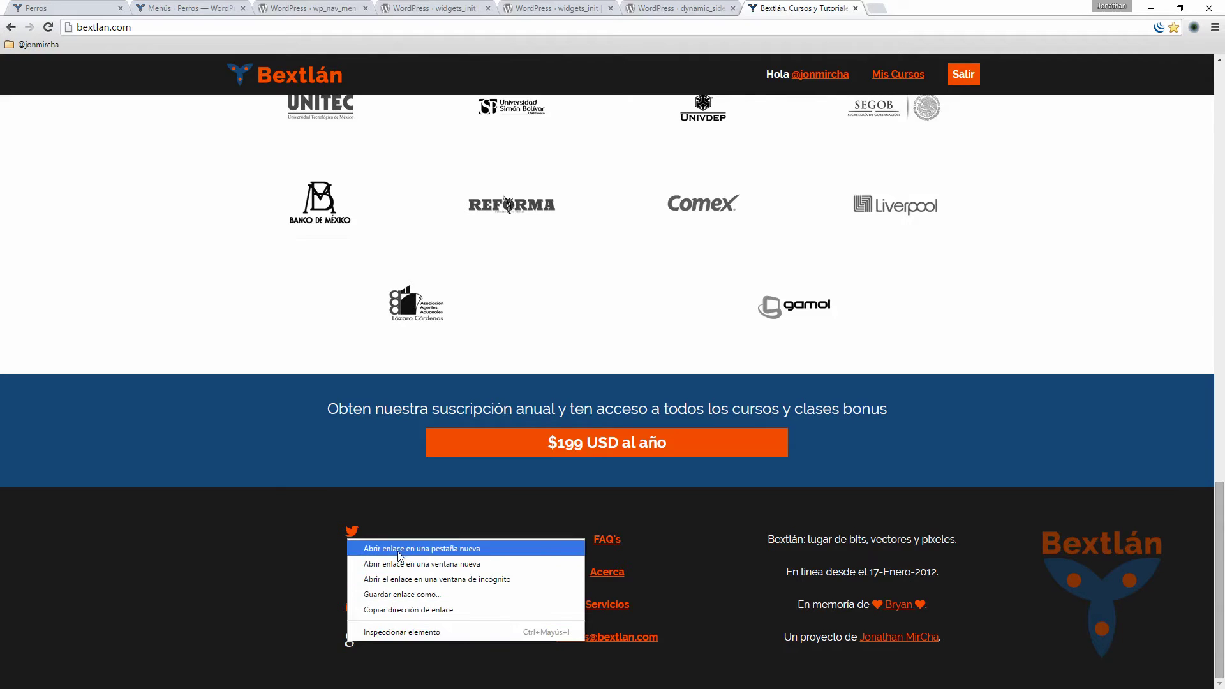
pyautogui.click(400, 610)
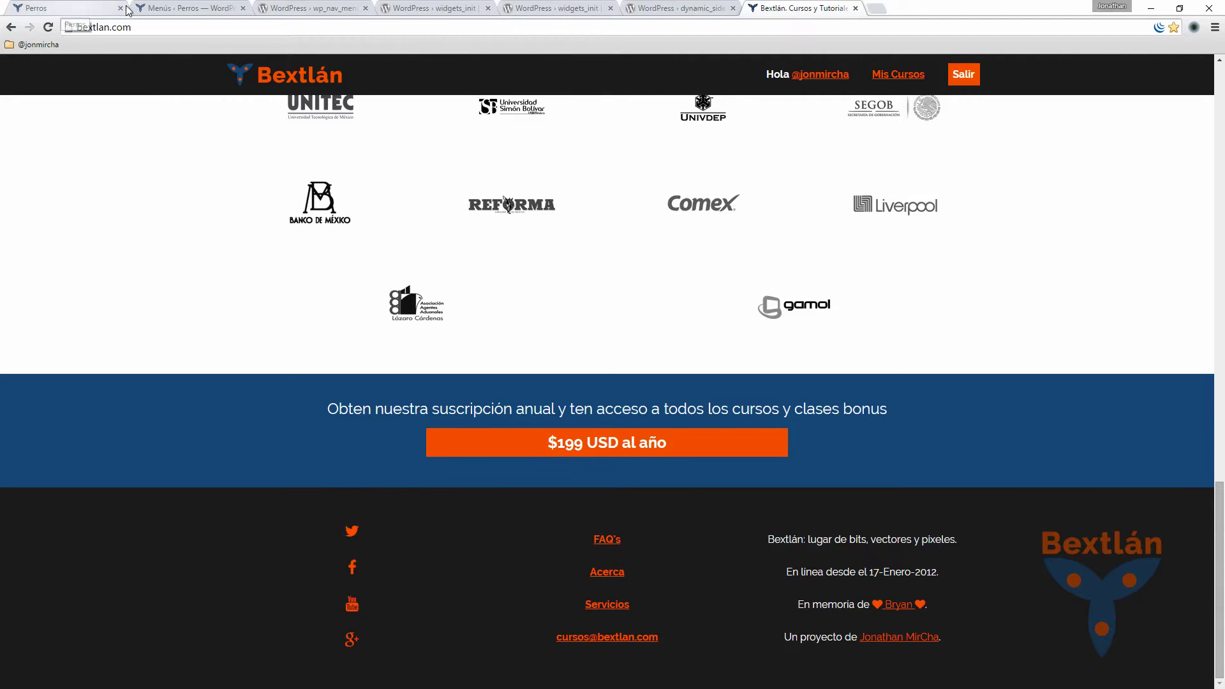
pyautogui.click(167, 8)
pyautogui.click(220, 357)
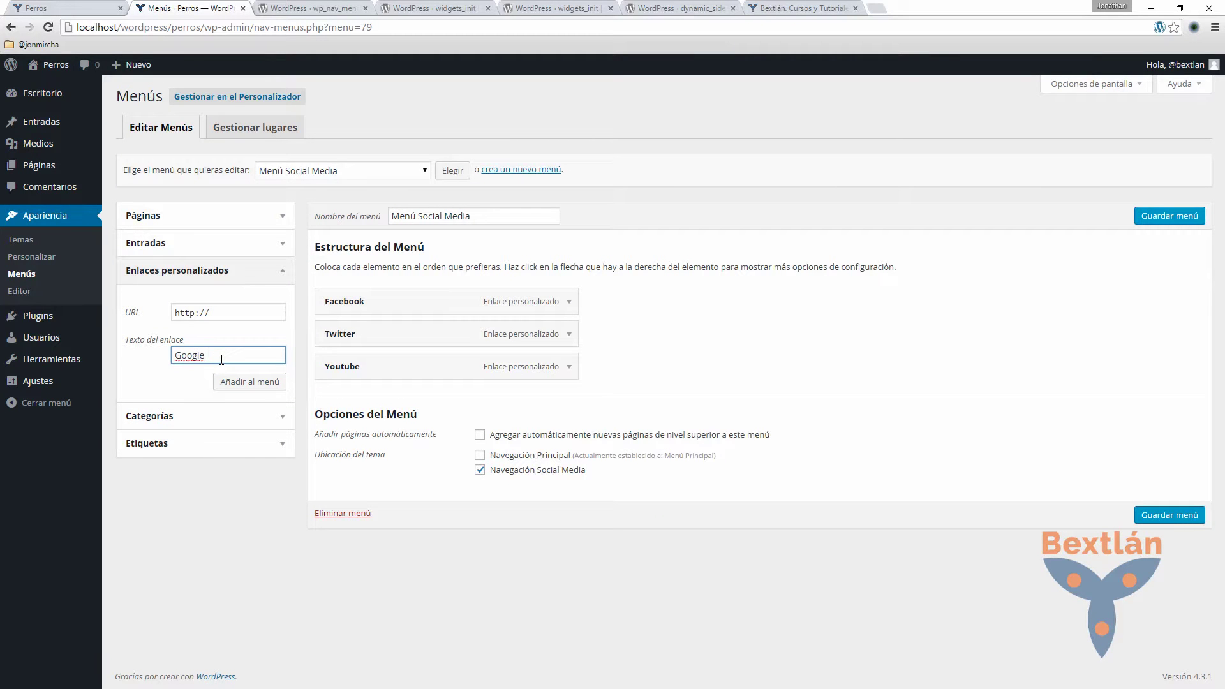
pyautogui.click(192, 313)
pyautogui.hotkey('ctrl', 'a')
pyautogui.hotkey('ctrl', 'v')
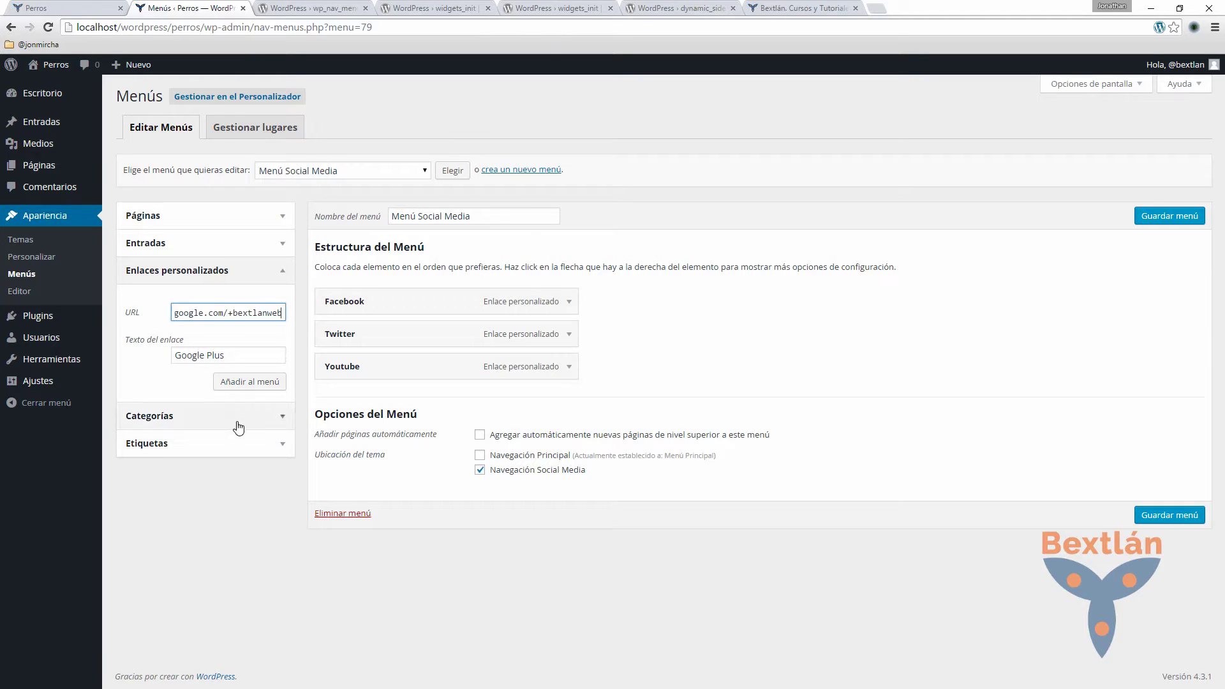
pyautogui.click(245, 384)
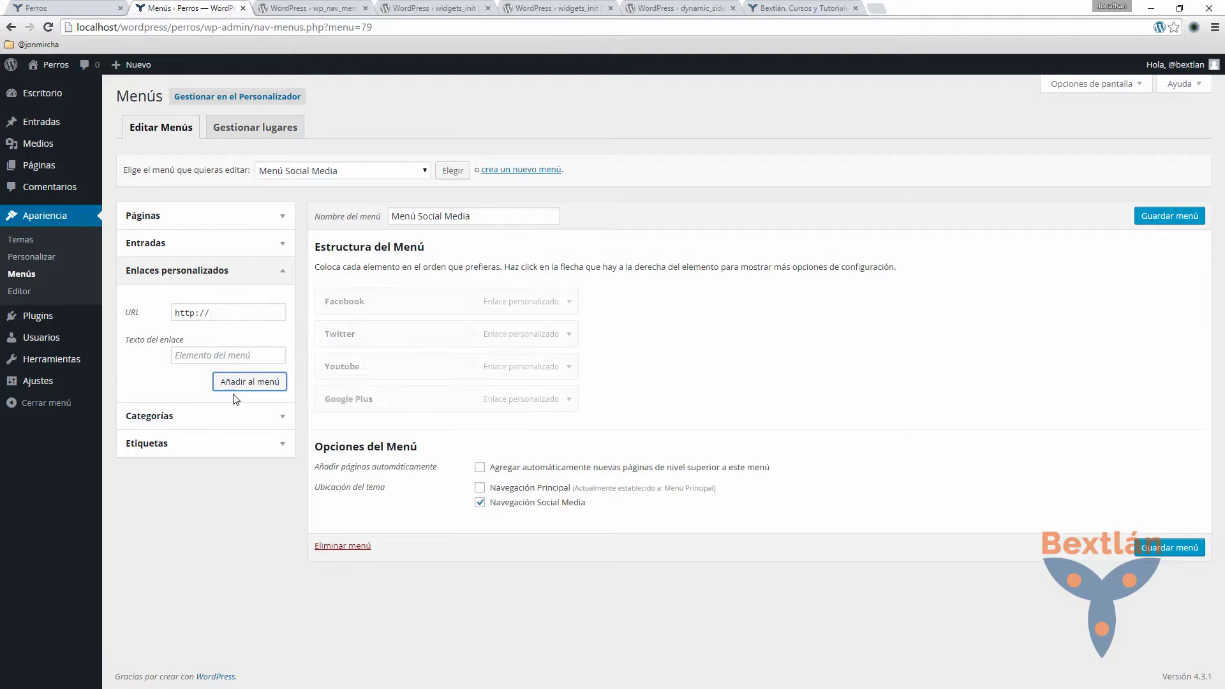
pyautogui.click(235, 311)
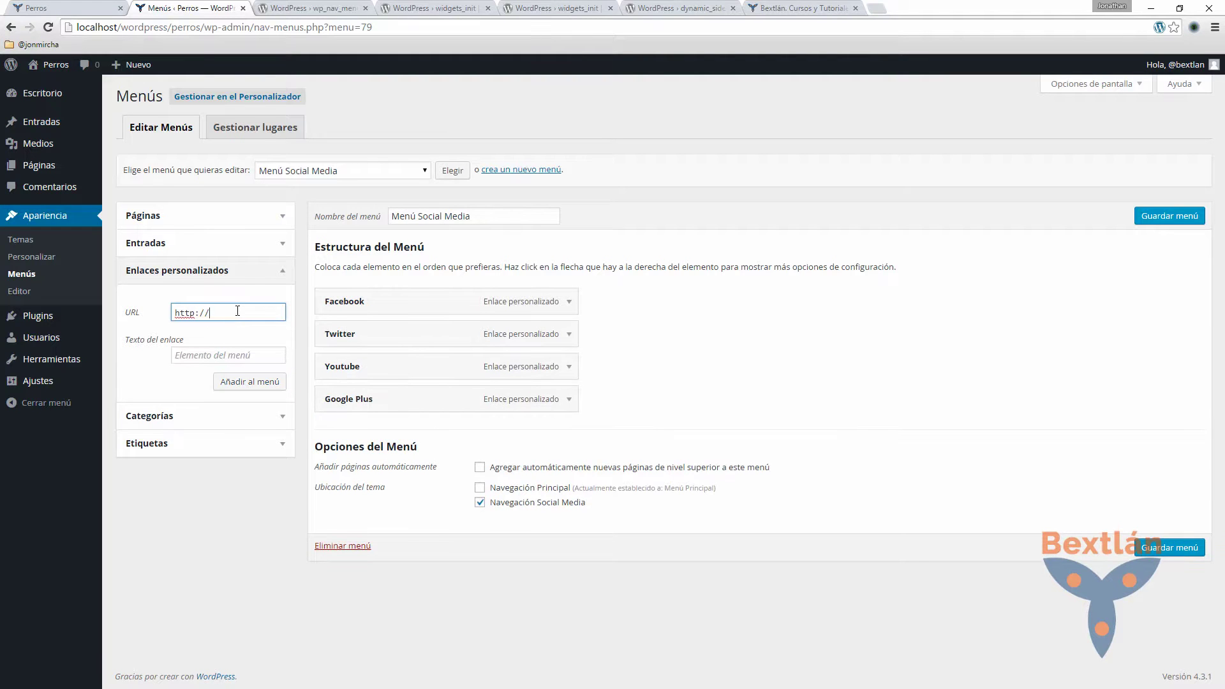
pyautogui.write('wordpress.o')
pyautogui.write('es')
pyautogui.write('.')
pyautogui.press('End')
pyautogui.click(253, 356)
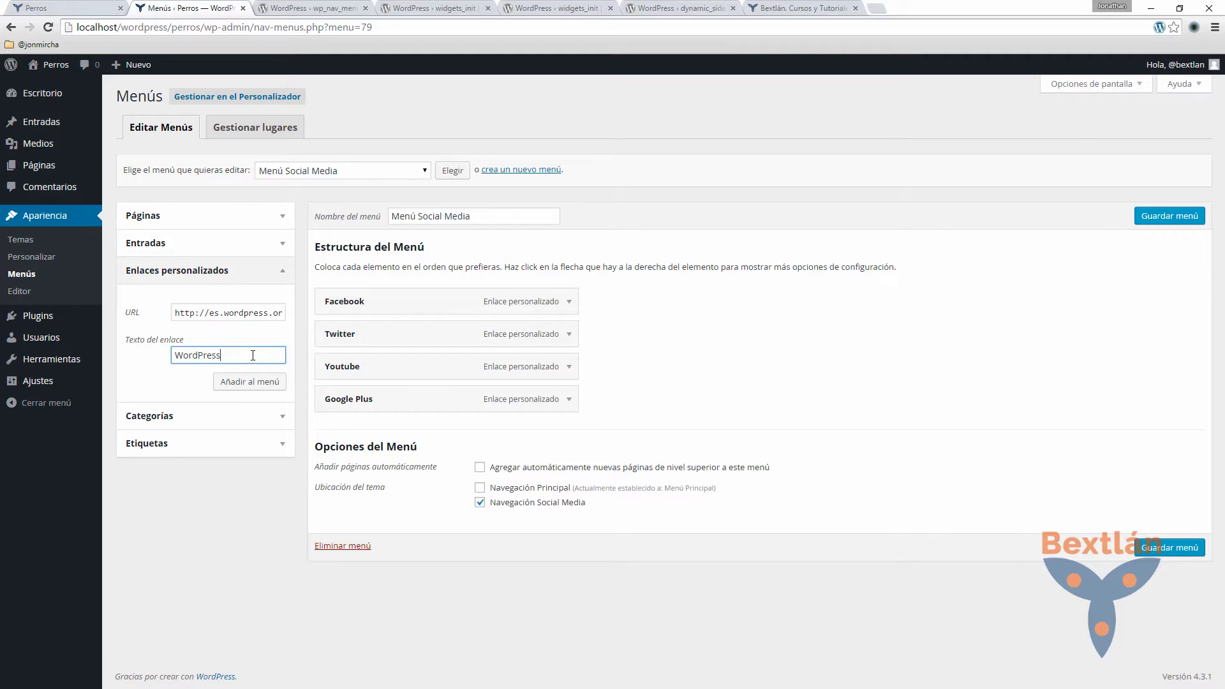
pyautogui.click(236, 378)
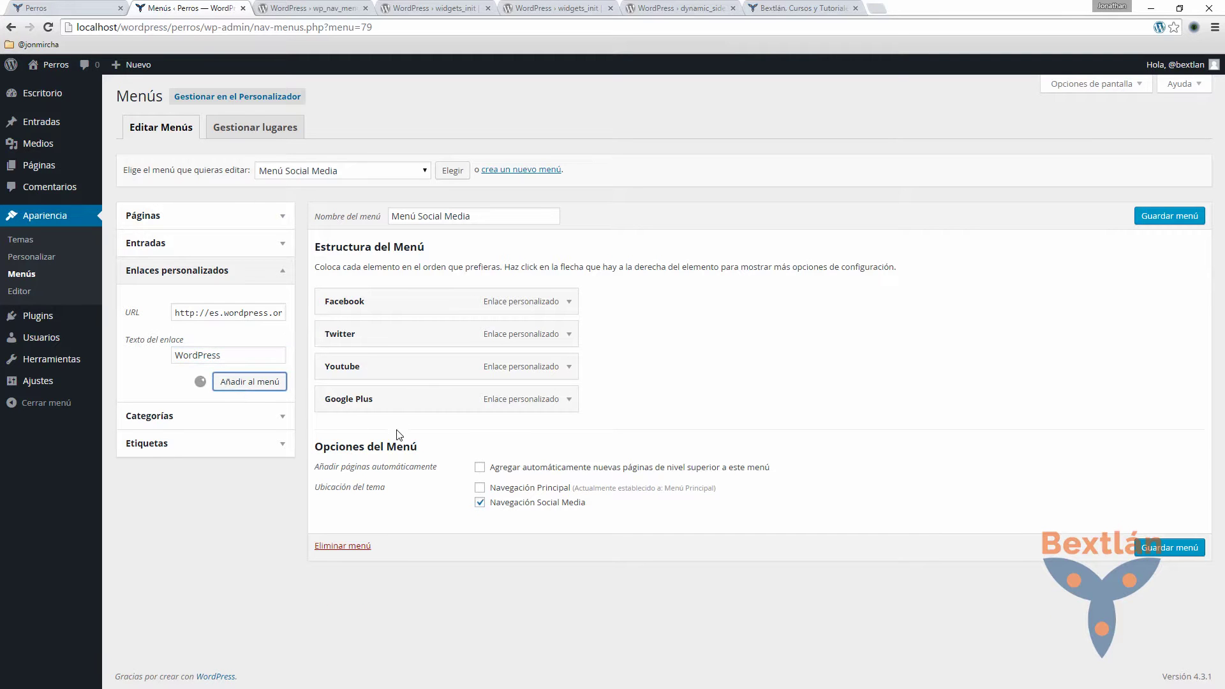
# - Move the WordPress item above Facebook to the start of the menu structure and save the menu
pyautogui.moveTo(383, 432); pyautogui.dragTo(383, 294)
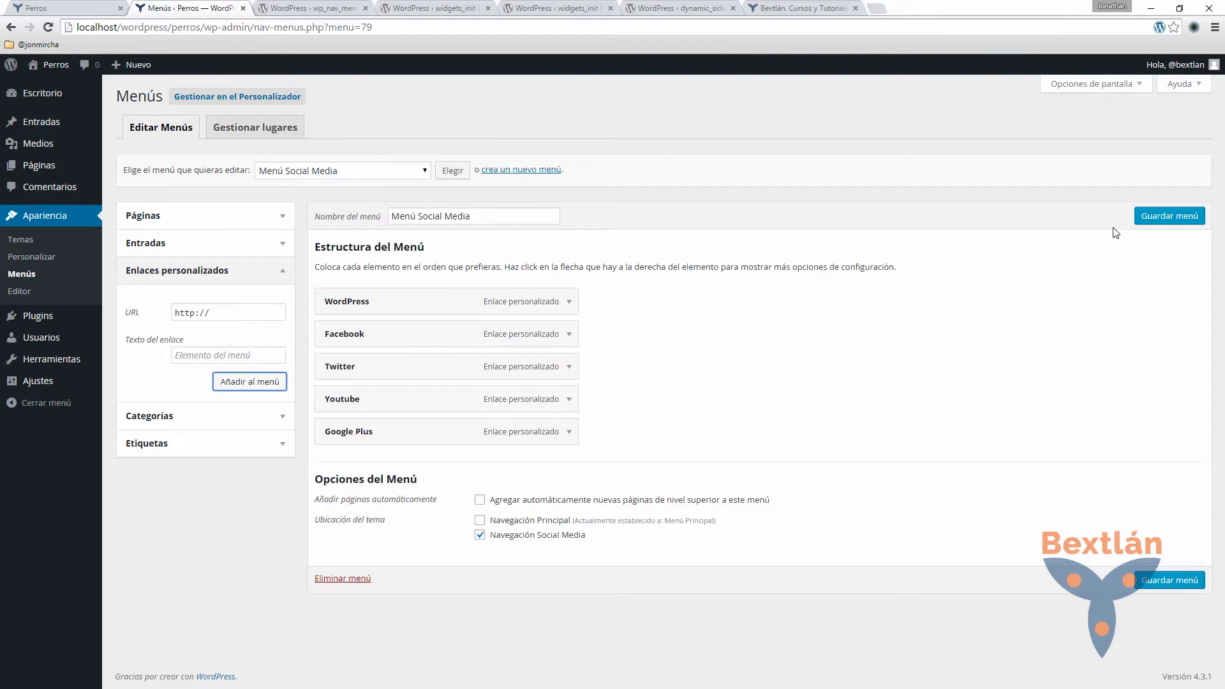
pyautogui.click(1173, 217)
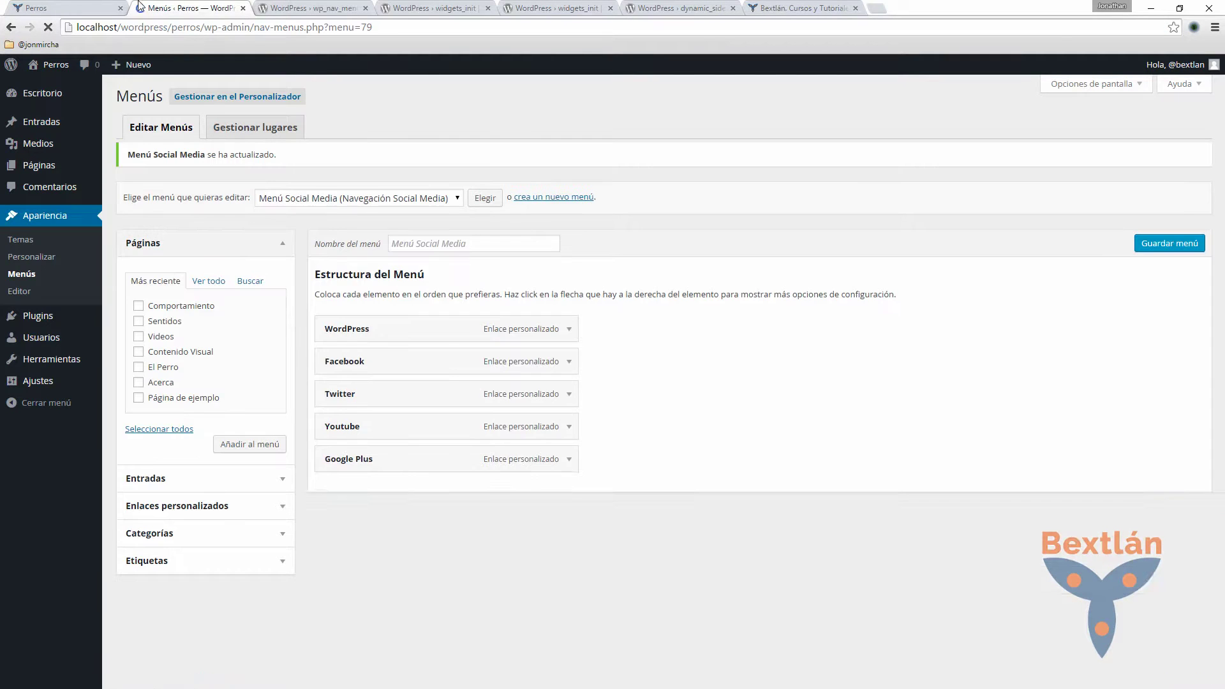
# - Open the theme's footer.php from the guagua folder in Sublime Text
pyautogui.click(57, 11)
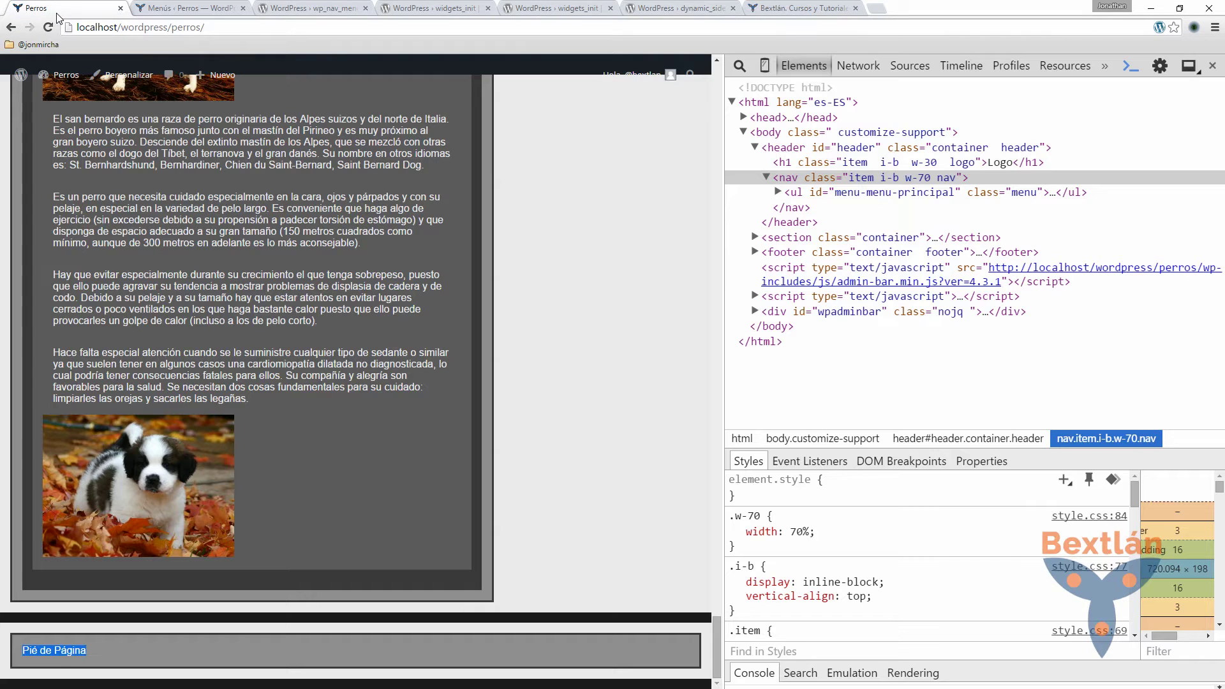
pyautogui.click(197, 10)
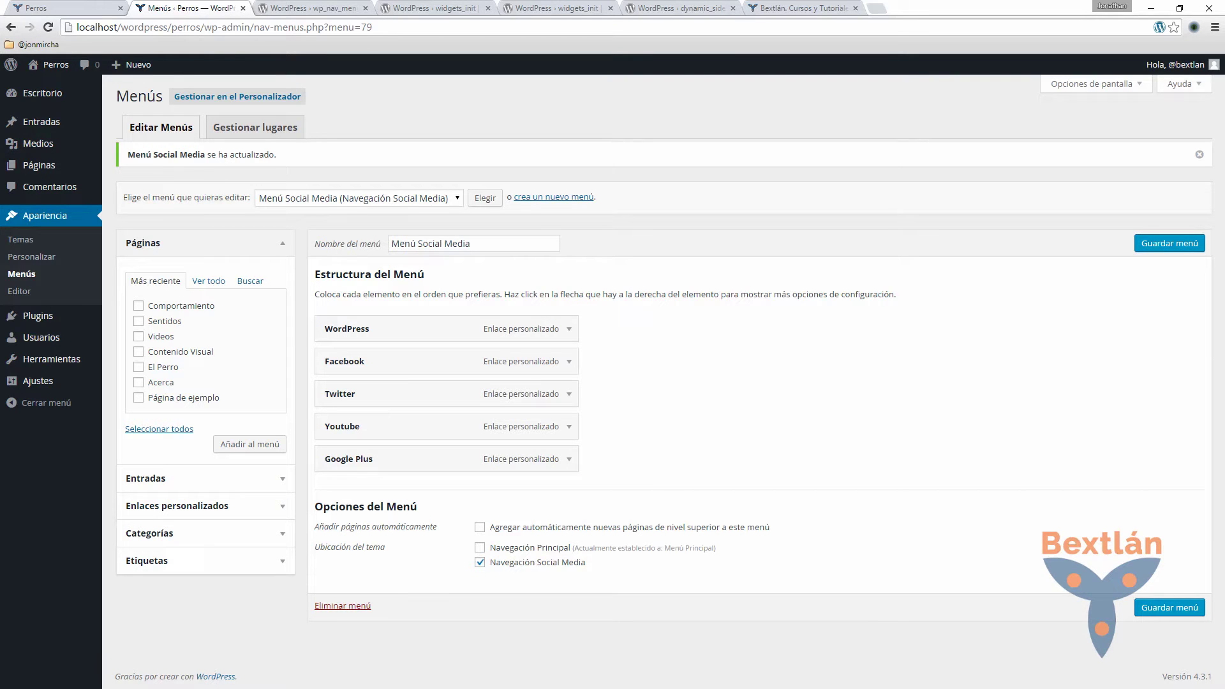
pyautogui.hotkey('alt', 'Tab')
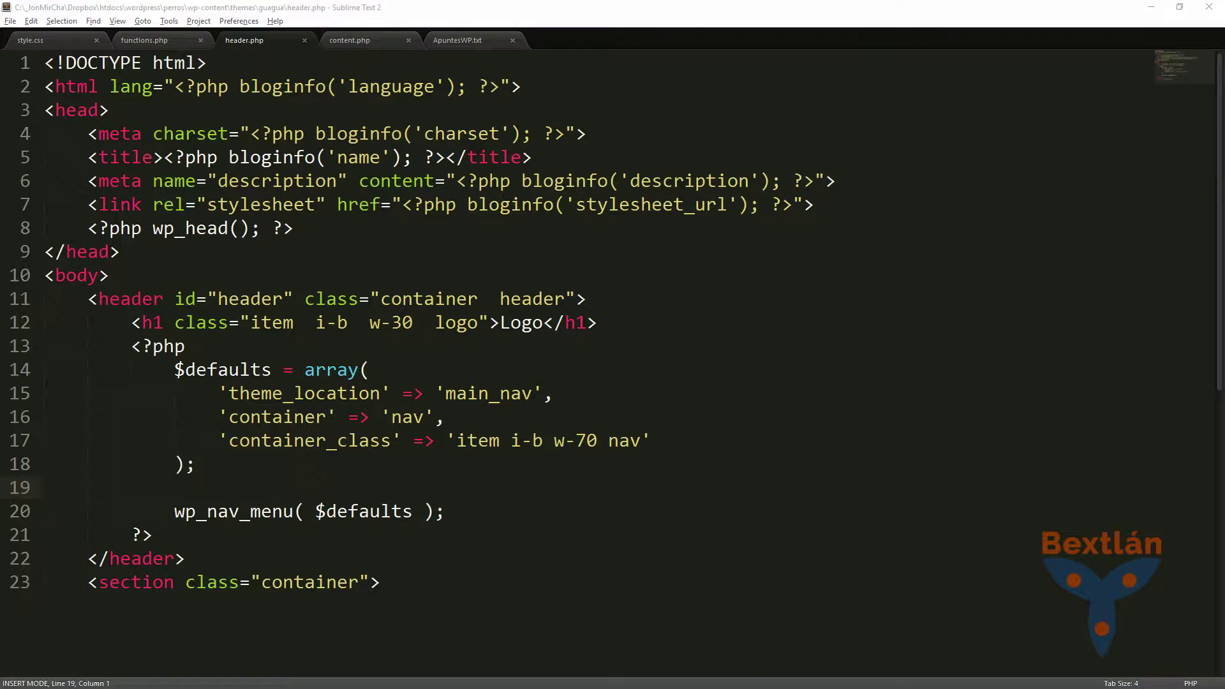
pyautogui.hotkey('alt', 'Tab')
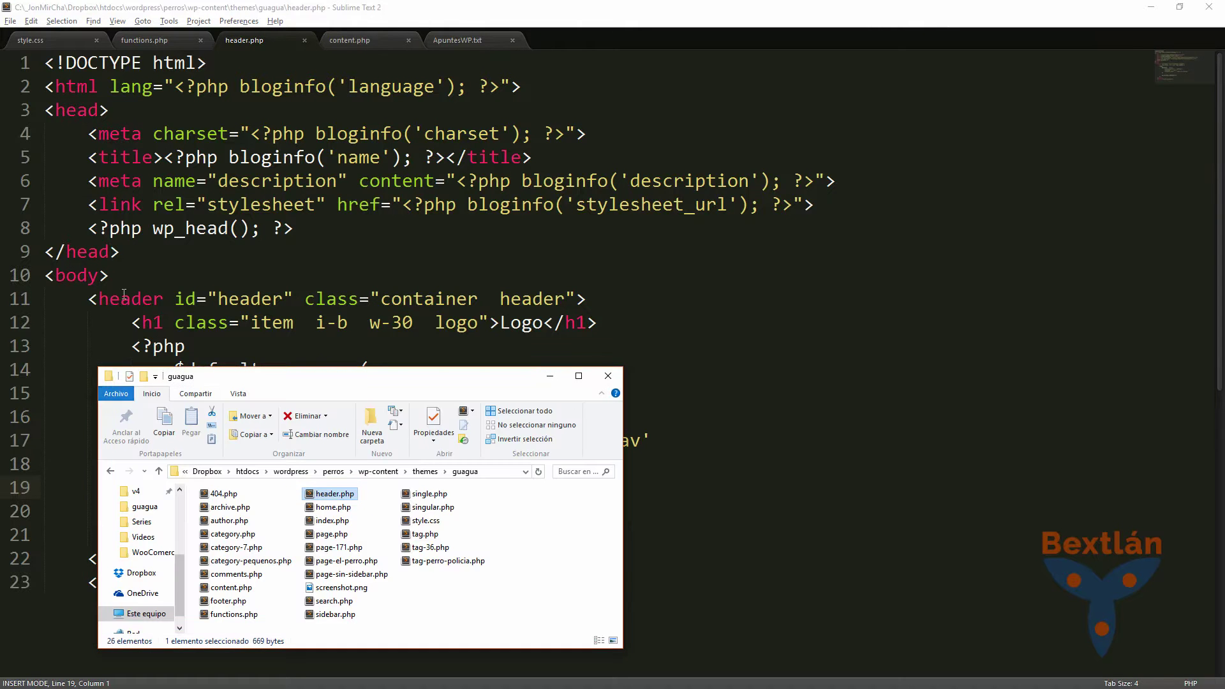
pyautogui.moveTo(276, 383); pyautogui.dragTo(536, 278)
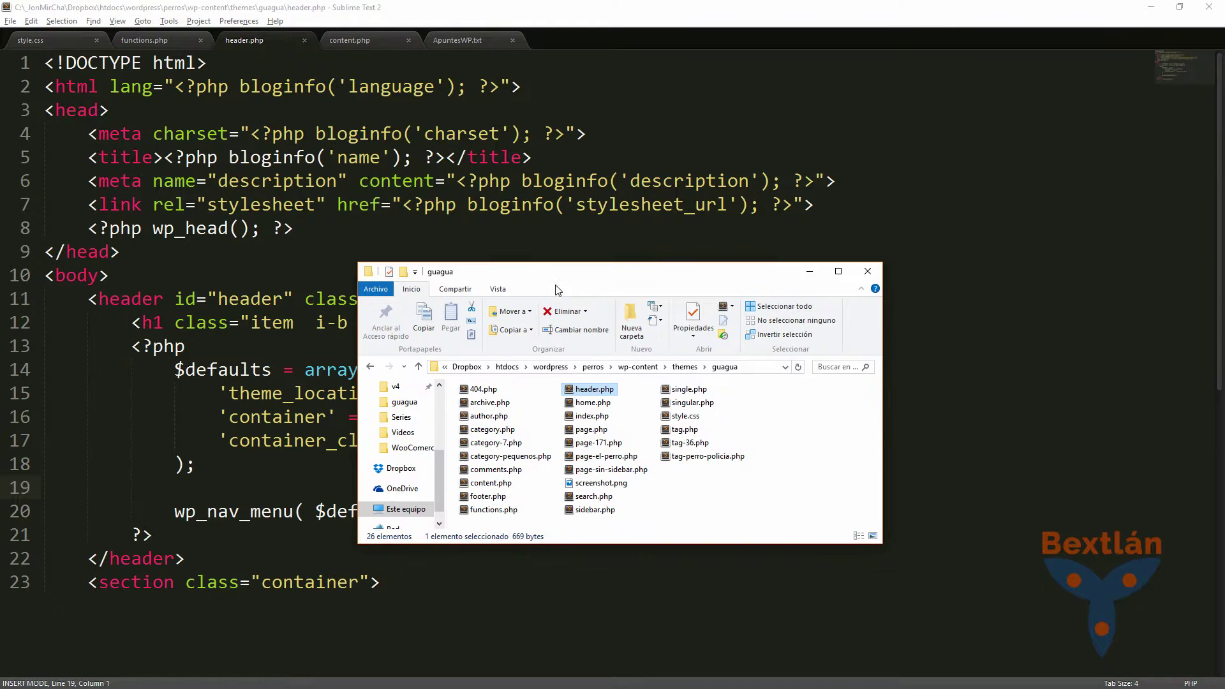
pyautogui.moveTo(504, 499); pyautogui.dragTo(293, 457)
pyautogui.click(294, 457)
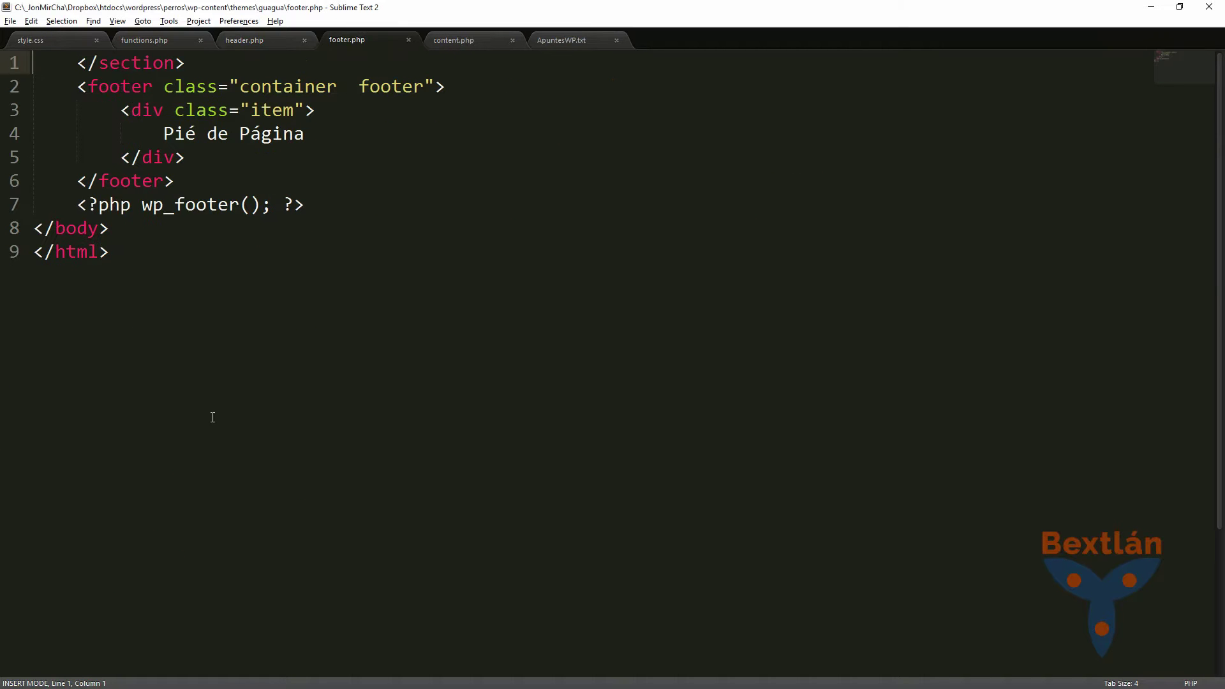
# - Copy the PHP block with the $defaults array and the wp_nav_menu call from header.php
pyautogui.hotkey('alt', 'Tab')
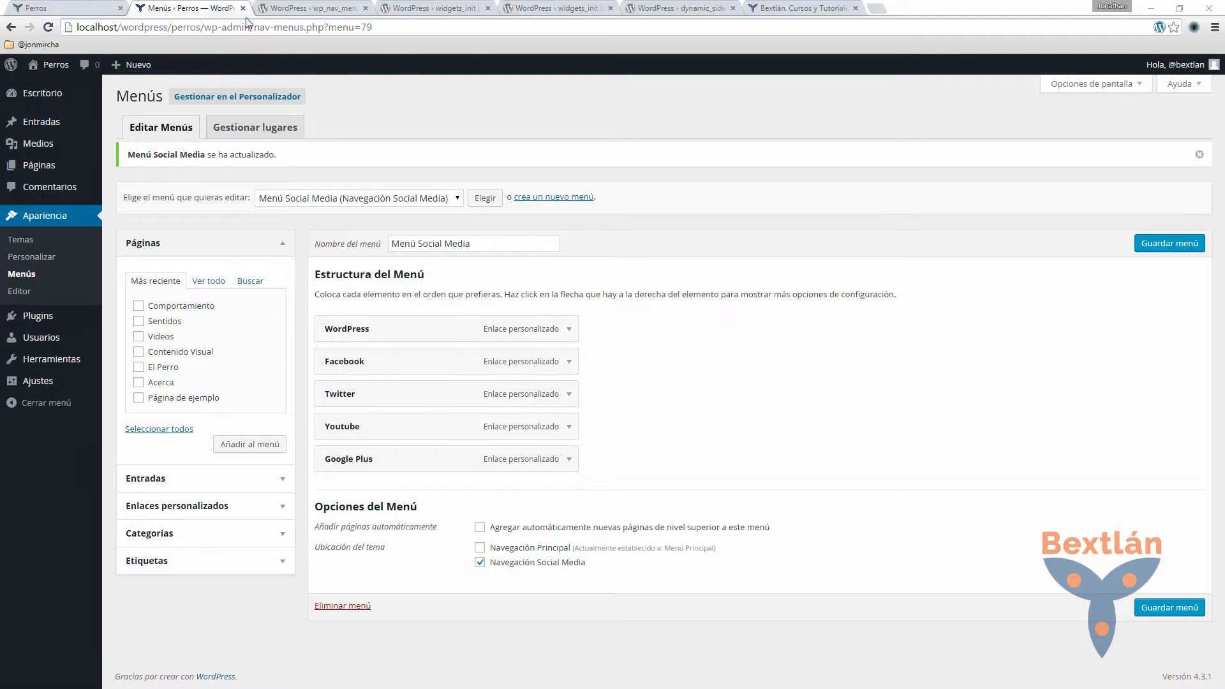
pyautogui.hotkey('alt', 'Tab')
pyautogui.click(255, 44)
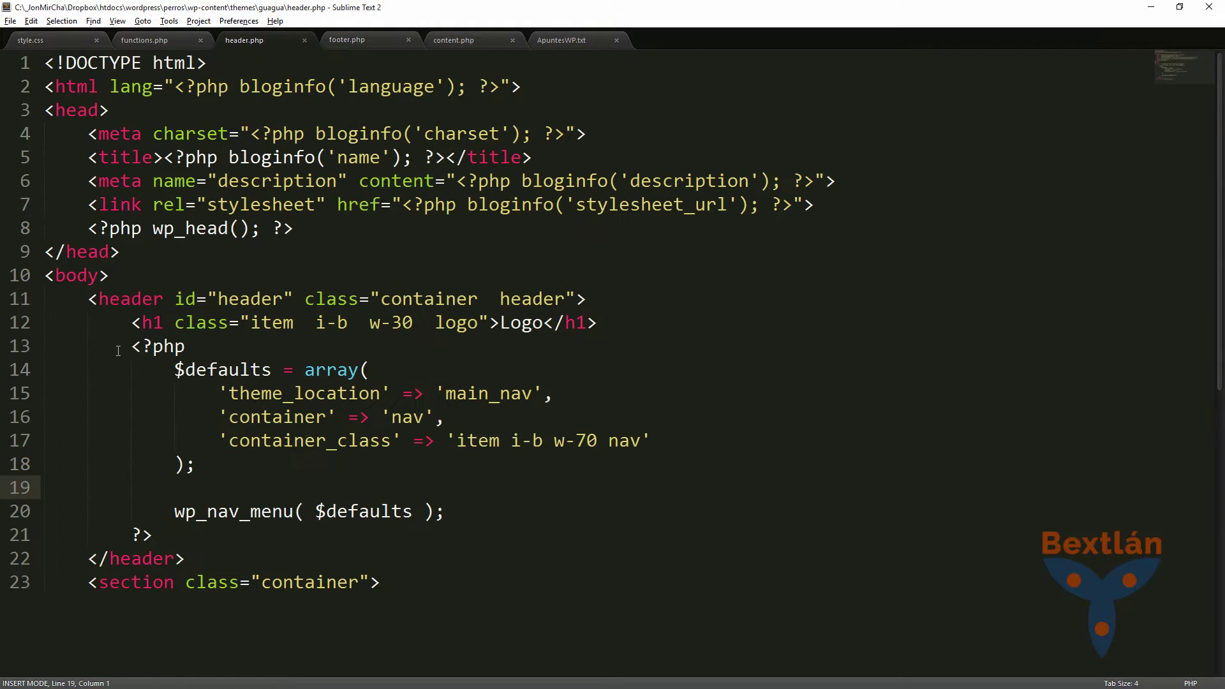
pyautogui.moveTo(130, 346); pyautogui.dragTo(198, 533)
pyautogui.hotkey('ctrl', 'c')
pyautogui.hotkey('alt', 'Tab')
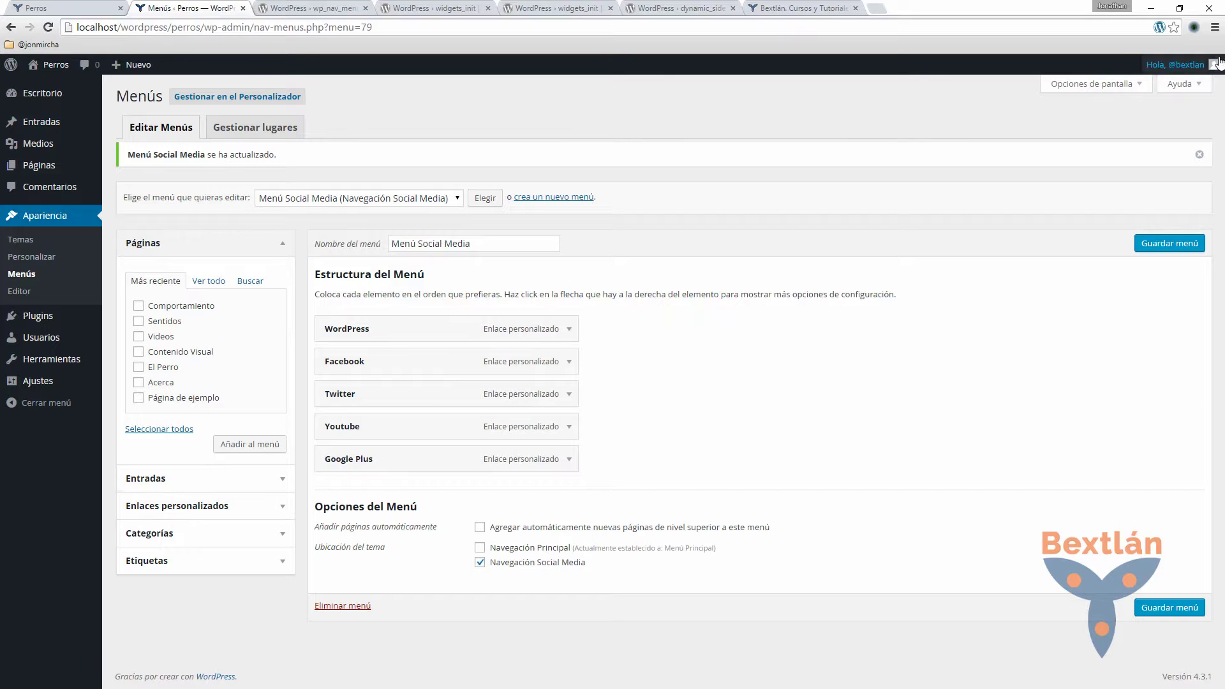
pyautogui.hotkey('alt', 'Tab')
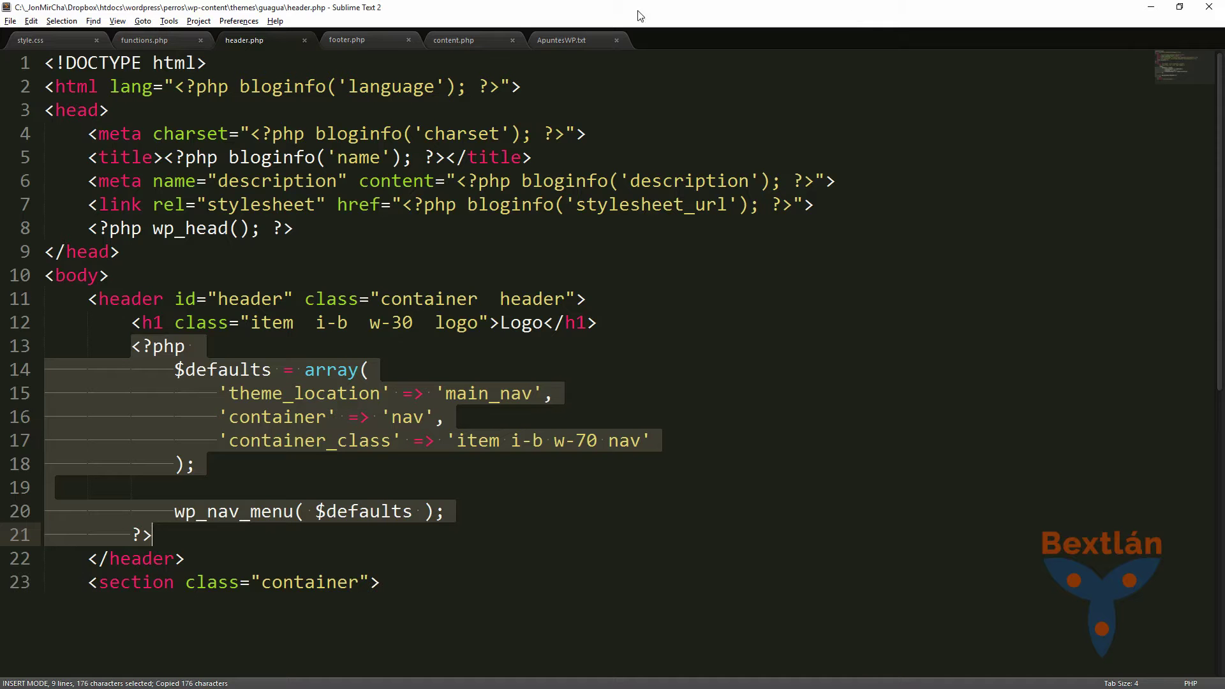
# - Replace the "Pié de Página" item div in footer.php with the copied menu code
pyautogui.click(348, 40)
pyautogui.click(186, 239)
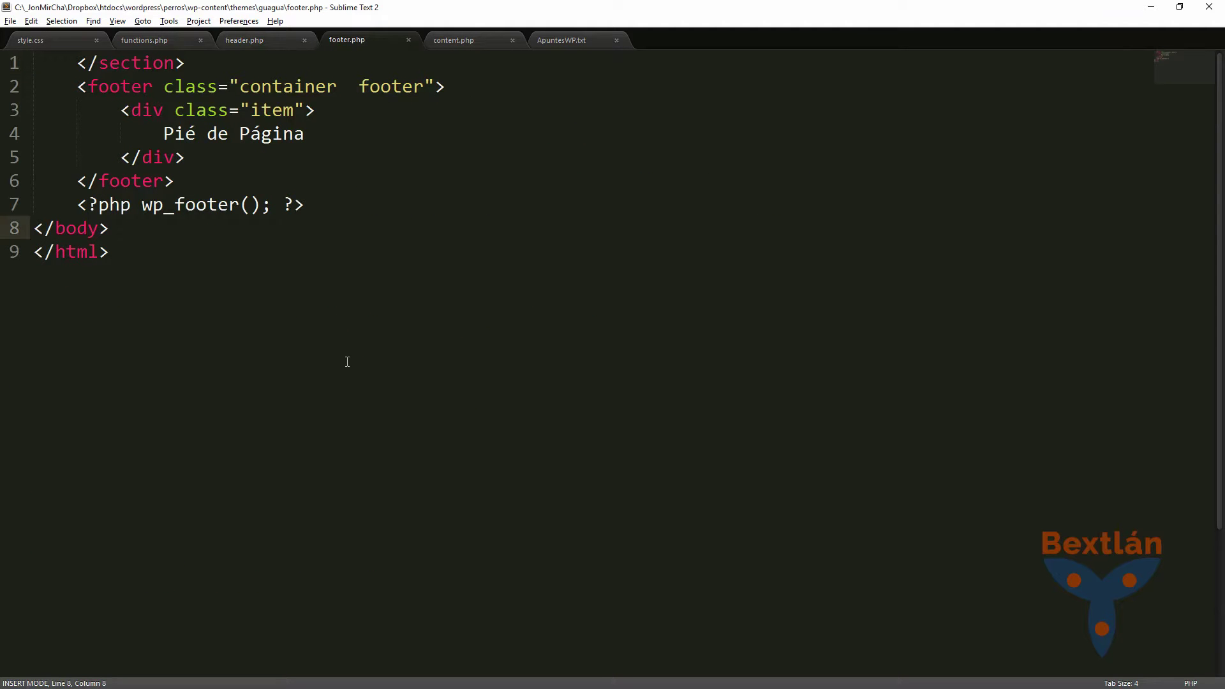
pyautogui.click(249, 134)
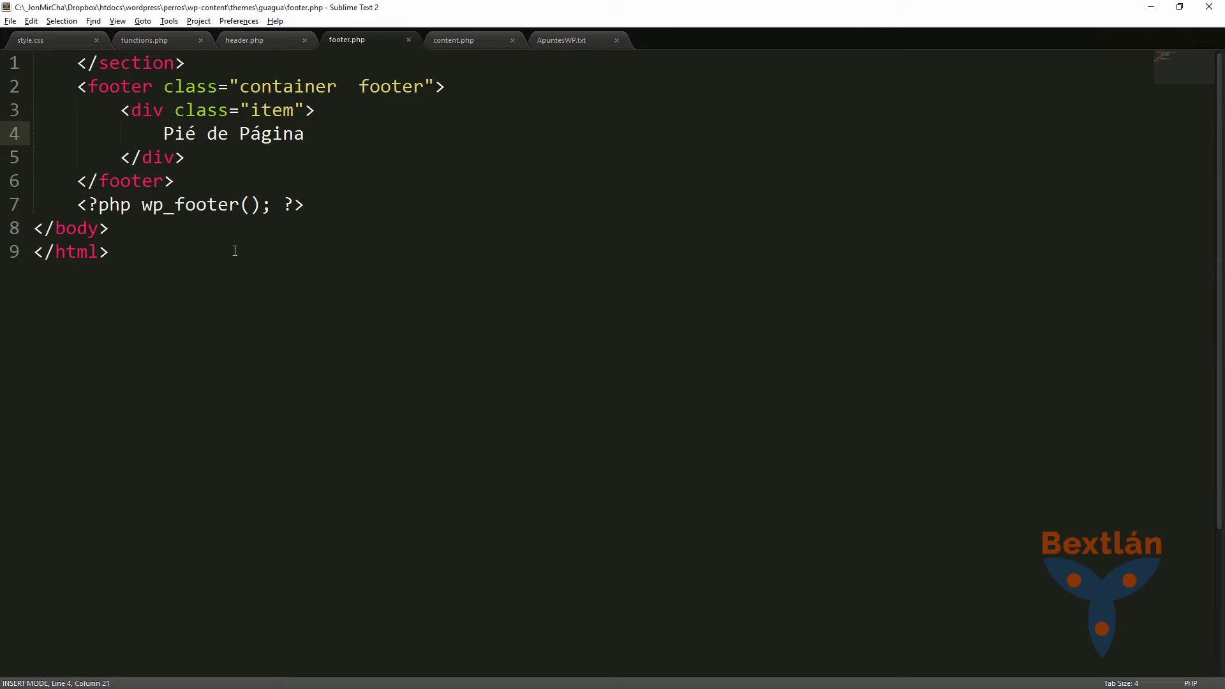
pyautogui.moveTo(116, 109); pyautogui.dragTo(191, 160)
pyautogui.hotkey('ctrl', 'v')
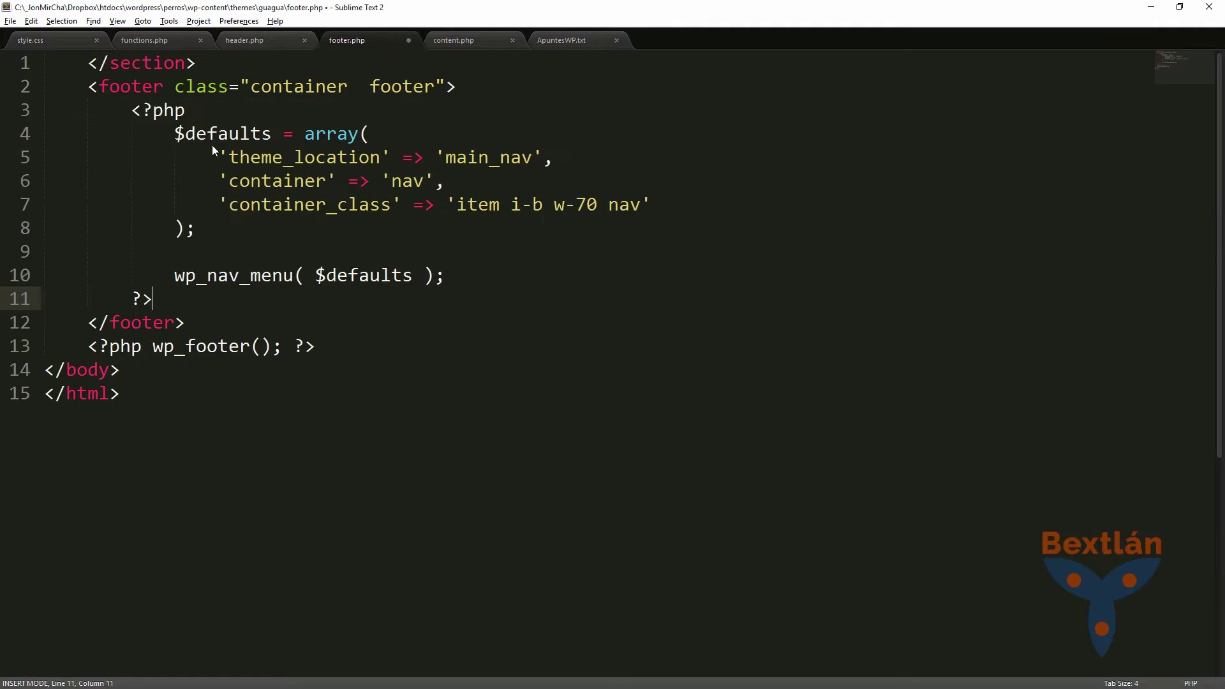
# - Check functions.php for the registered name of the social media menu location, and return to footer.php
pyautogui.click(435, 157)
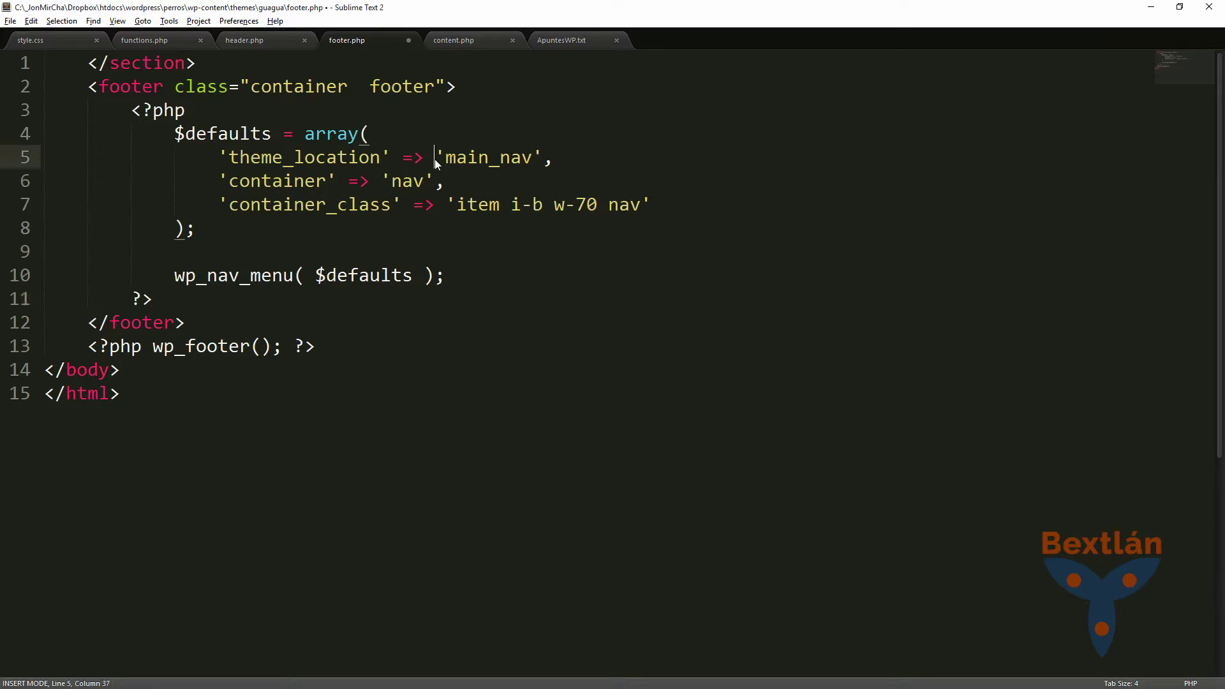
pyautogui.click(493, 158)
pyautogui.click(136, 42)
pyautogui.moveTo(142, 396); pyautogui.dragTo(218, 395)
pyautogui.click(55, 41)
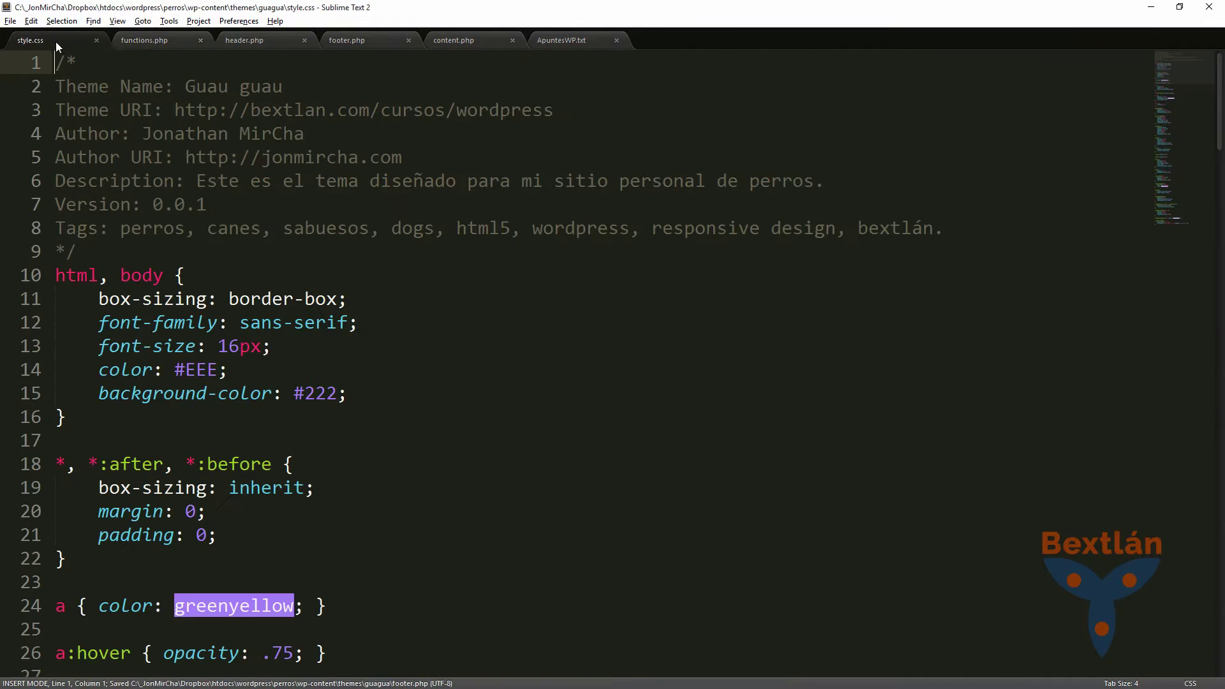
pyautogui.click(245, 41)
pyautogui.click(157, 40)
pyautogui.click(355, 40)
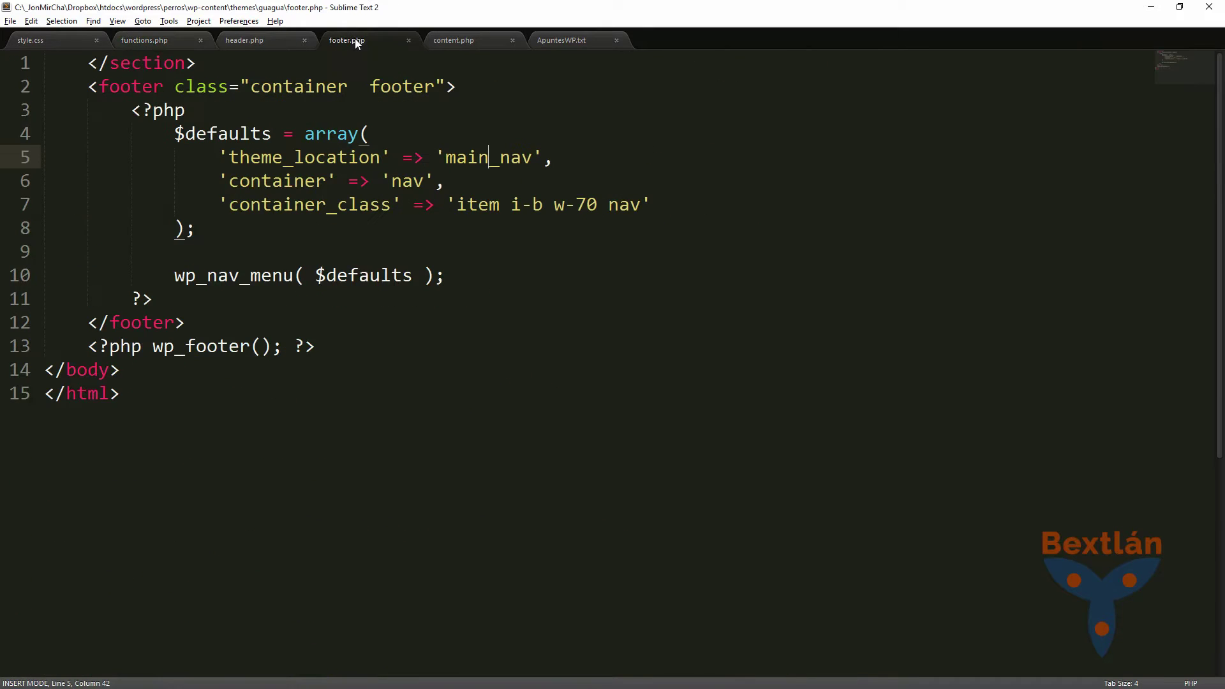
# - Set the theme_location value in footer.php's $defaults array to 'social_nav'
pyautogui.click(445, 157)
pyautogui.press('Delete')
pyautogui.press('Delete')
pyautogui.press('Delete')
pyautogui.press('Delete')
pyautogui.write('co')
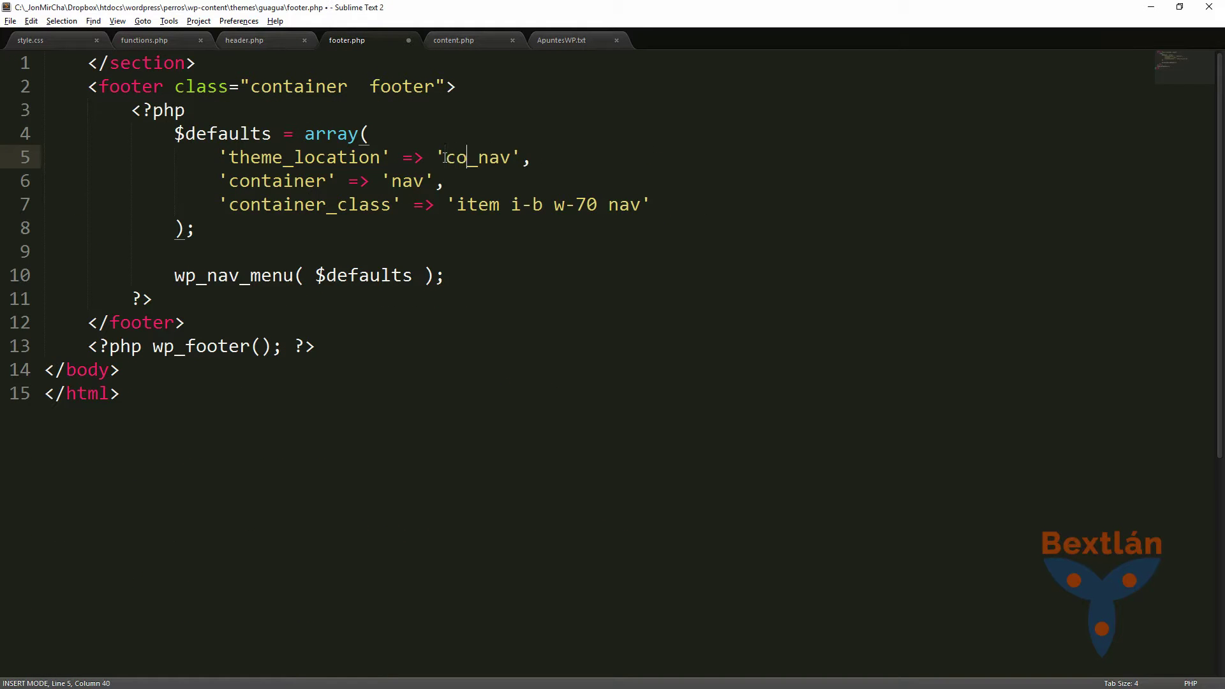
pyautogui.press('BackSpace')
pyautogui.press('BackSpace')
pyautogui.write('socia')
pyautogui.press('BackSpace')
pyautogui.write('ial')
# - Remove the i-b and w-70 classes from container_class in footer.php, leaving 'item nav', and save the file
pyautogui.press('Down')
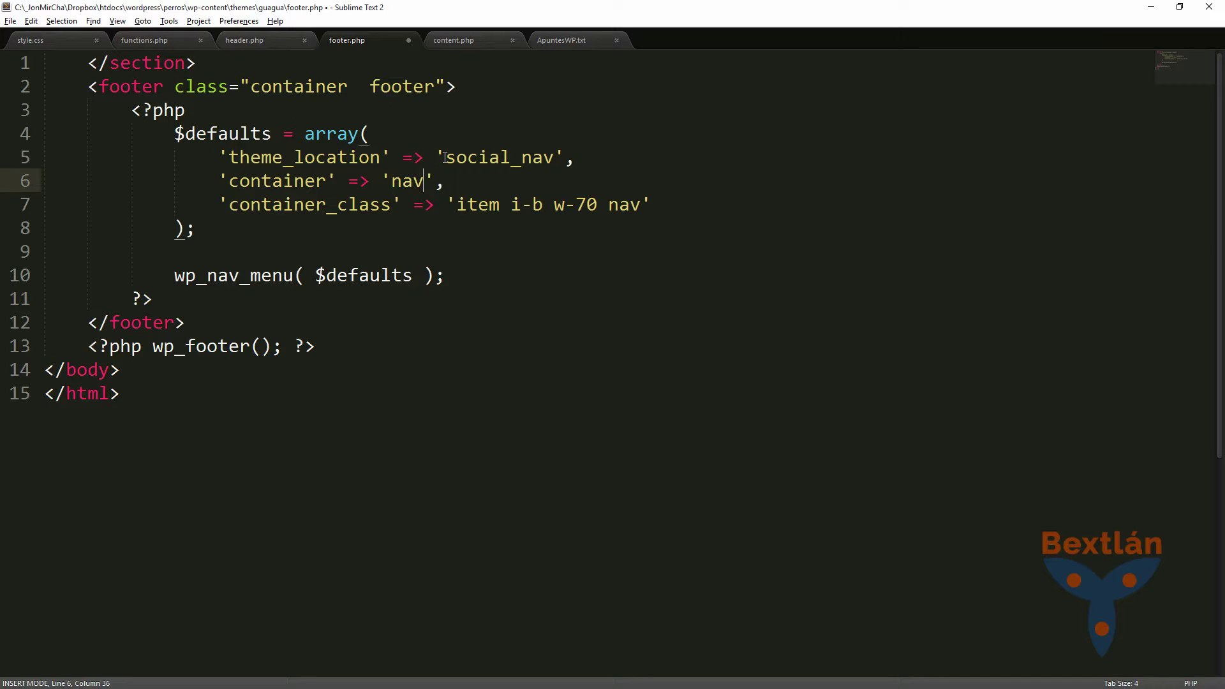
pyautogui.press('Down')
pyautogui.press('Down')
pyautogui.press('Up')
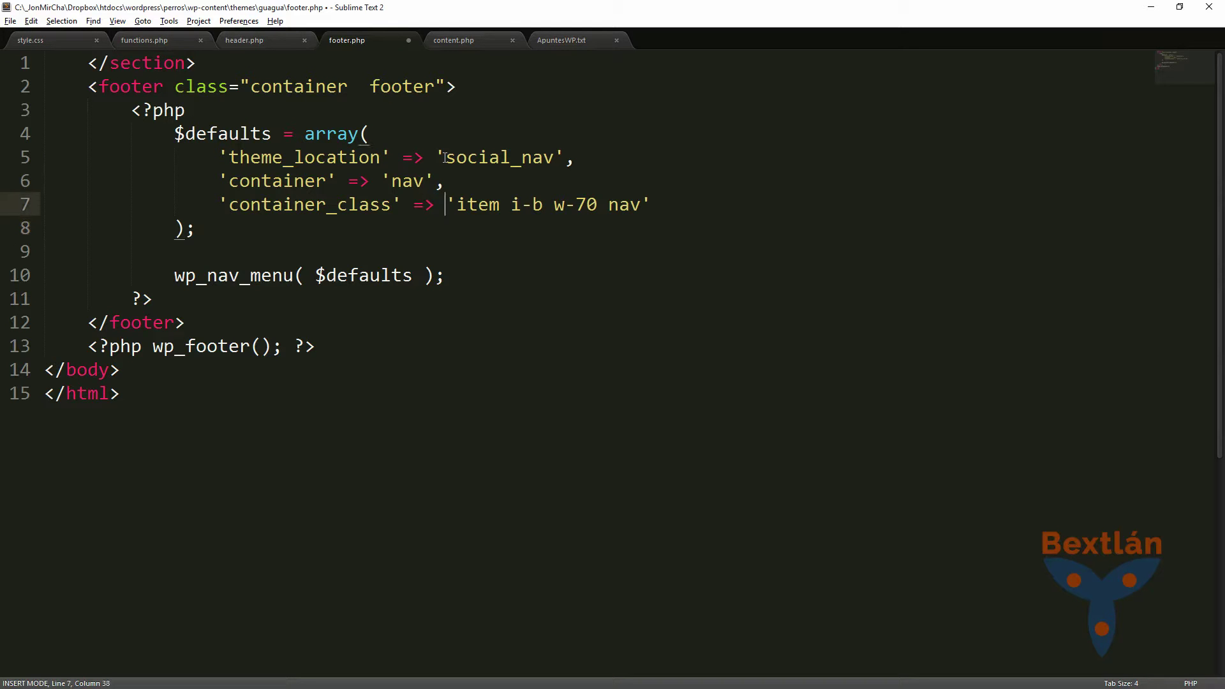
pyautogui.press('Right')
pyautogui.press('Right')
pyautogui.hotkey('shift', 'Right')
pyautogui.hotkey('shift', 'Right')
pyautogui.hotkey('shift', 'Right')
pyautogui.hotkey('shift', 'Right')
pyautogui.hotkey('shift', 'Right')
pyautogui.hotkey('shift', 'Right')
pyautogui.hotkey('shift', 'Right')
pyautogui.hotkey('shift', 'Right')
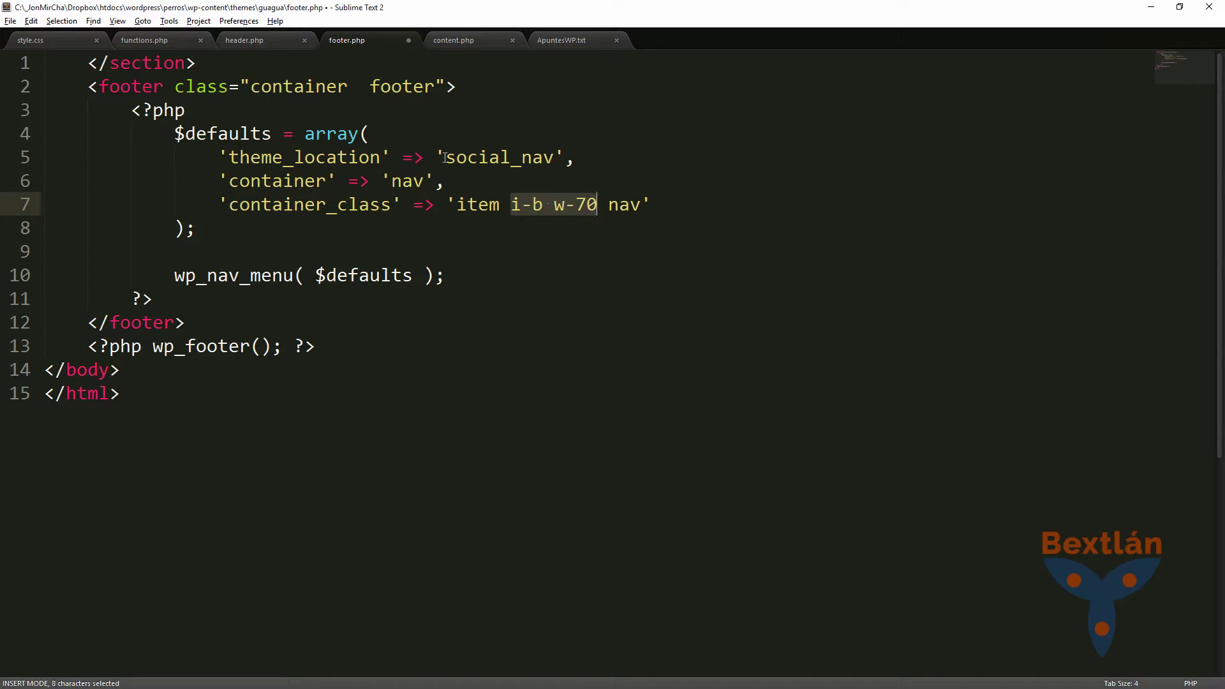
pyautogui.press('Delete')
pyautogui.press('Delete')
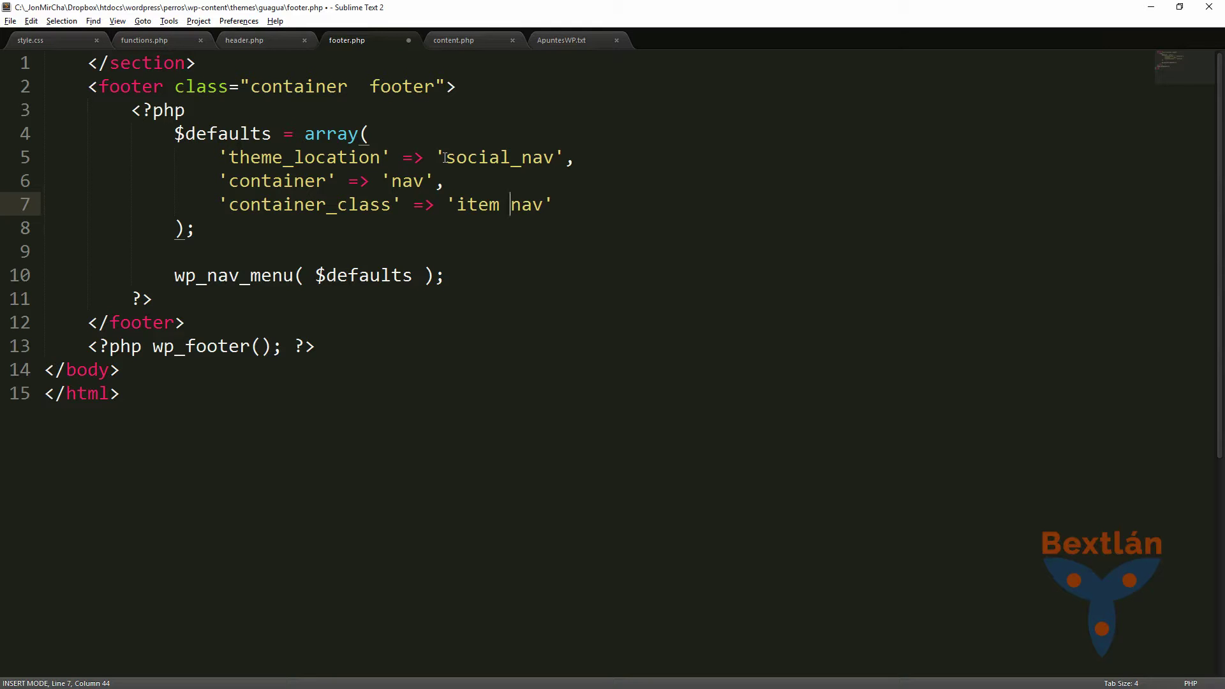
pyautogui.hotkey('ctrl', 's')
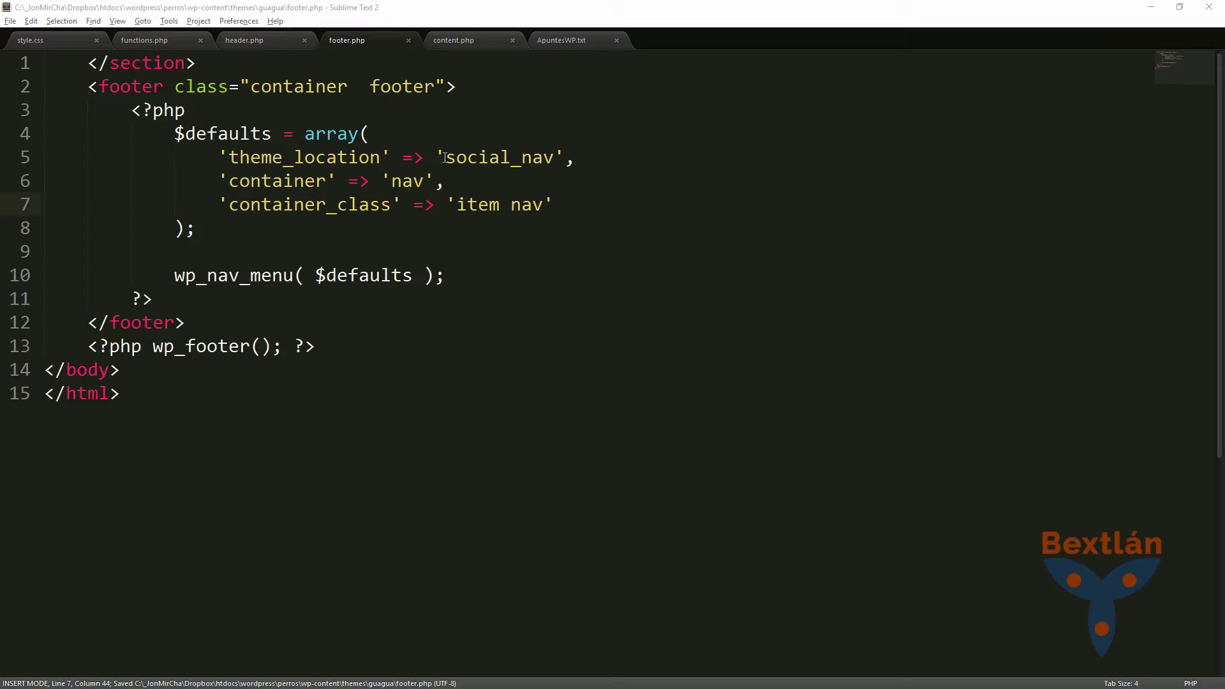
# - Switch to the Perros site in the browser and test the footer menu's WordPress and Facebook links, returning after each
pyautogui.hotkey('alt', 'Tab')
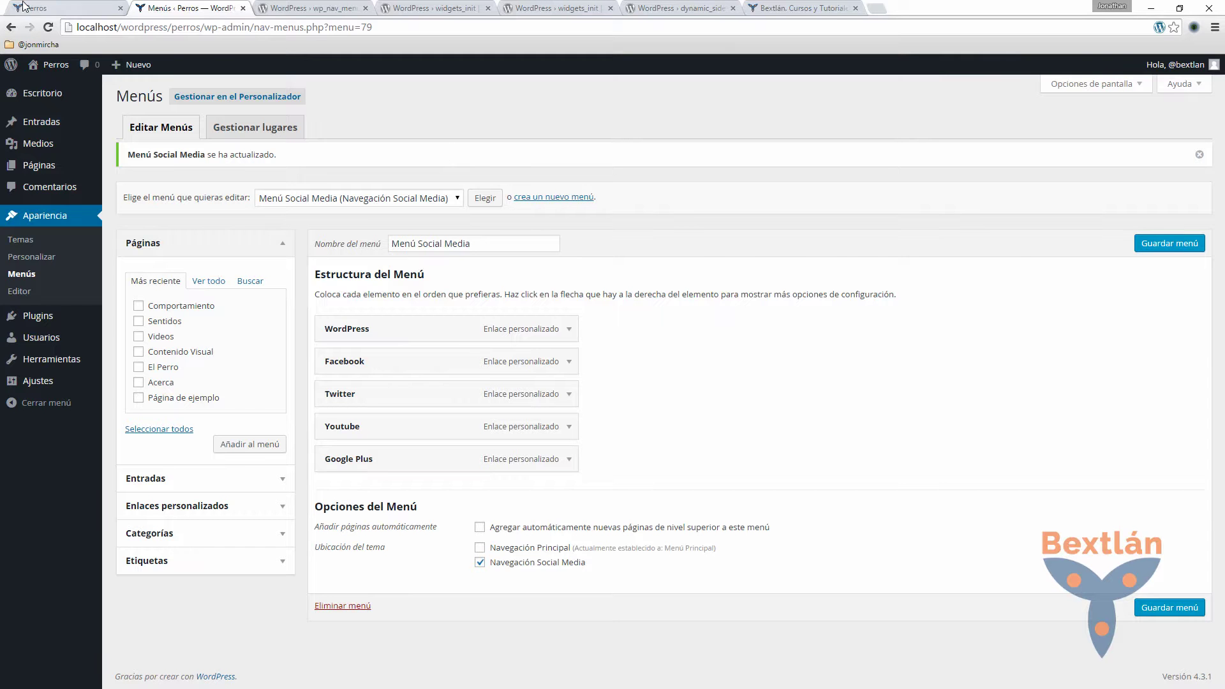
pyautogui.hotkey('ctrl', '1')
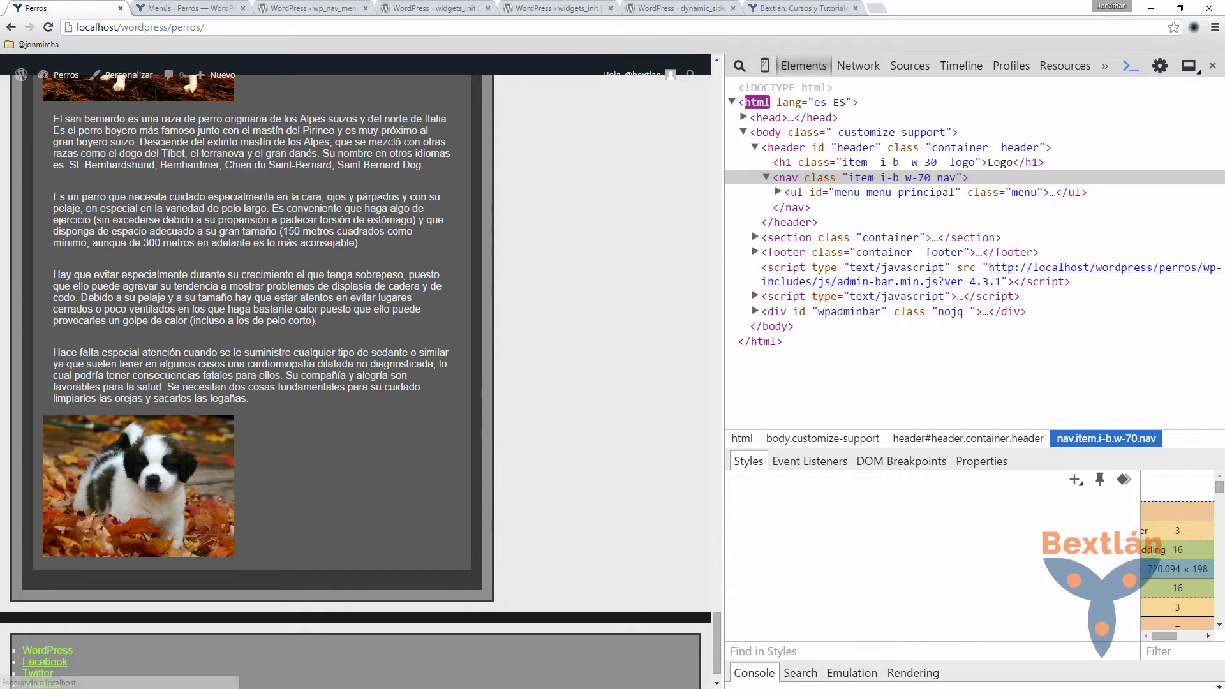
pyautogui.click(47, 606)
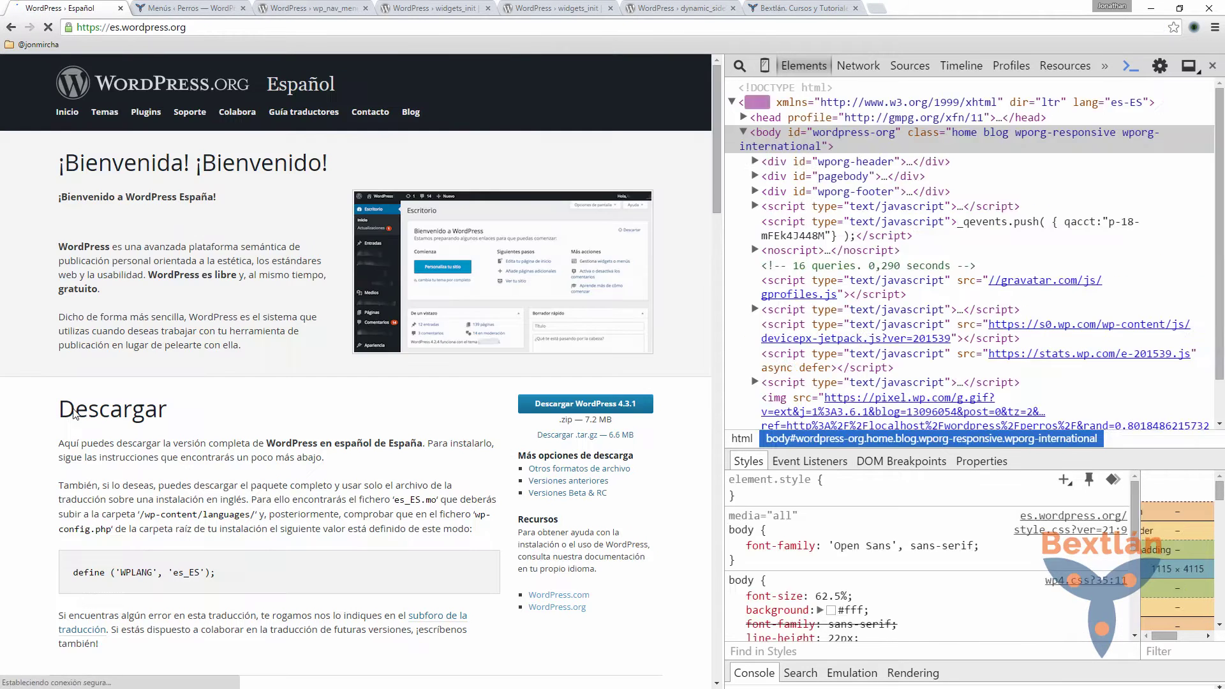
pyautogui.click(11, 27)
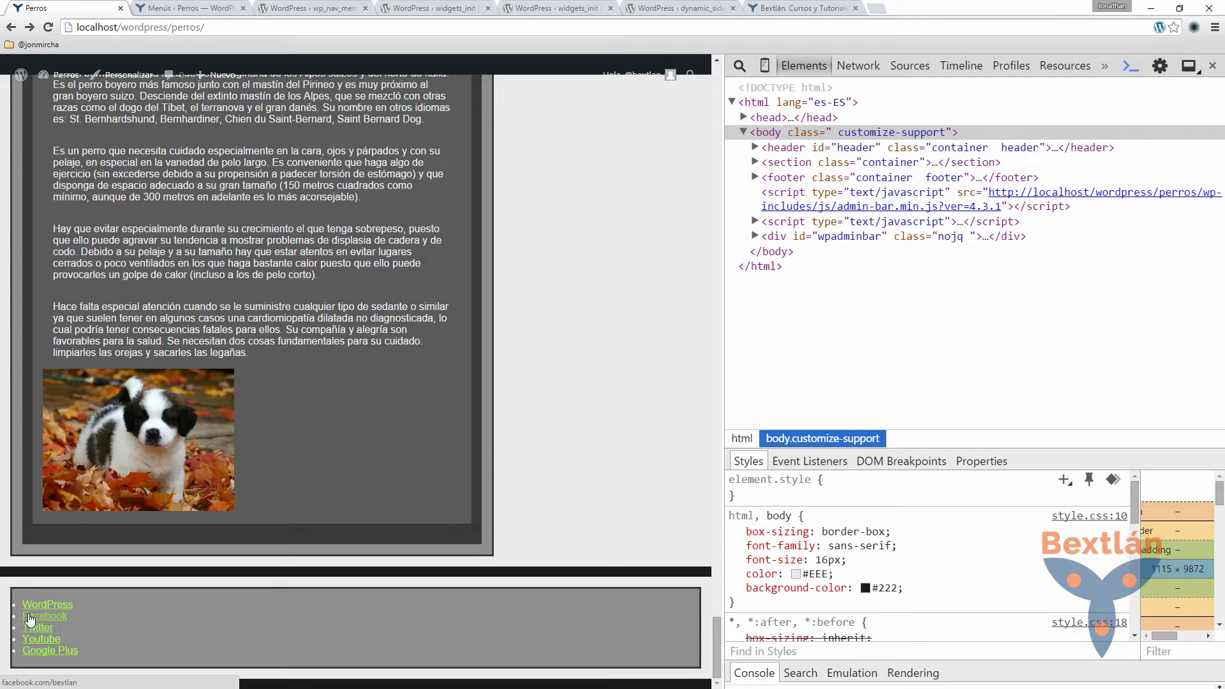
pyautogui.click(66, 622)
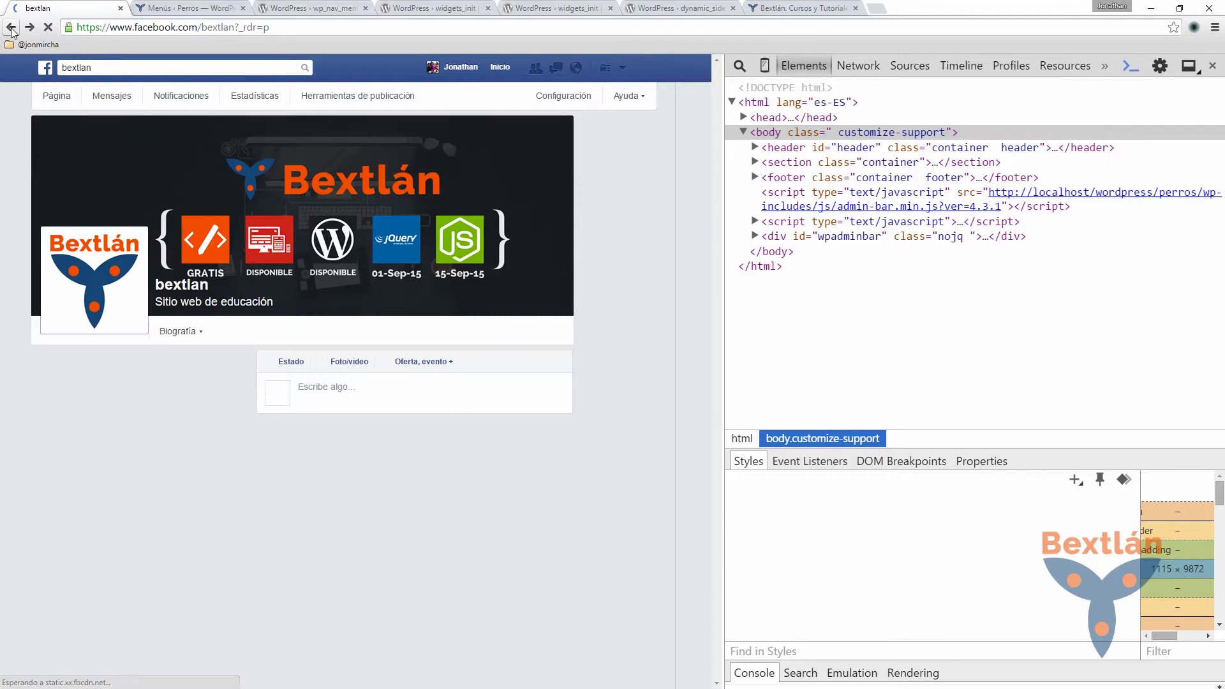
pyautogui.hotkey('alt', 'Left')
# - Set the WordPress, Facebook and Twitter items of Menú Social Media to open their links in a new window or tab
pyautogui.click(207, 9)
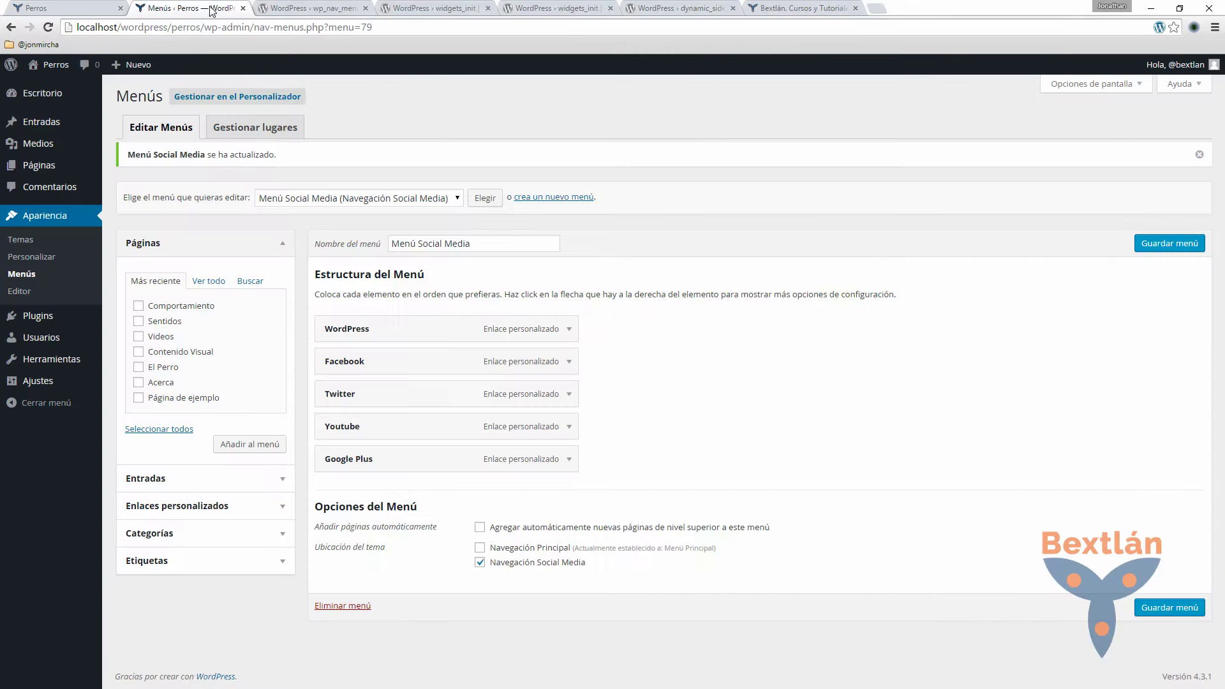
pyautogui.click(573, 330)
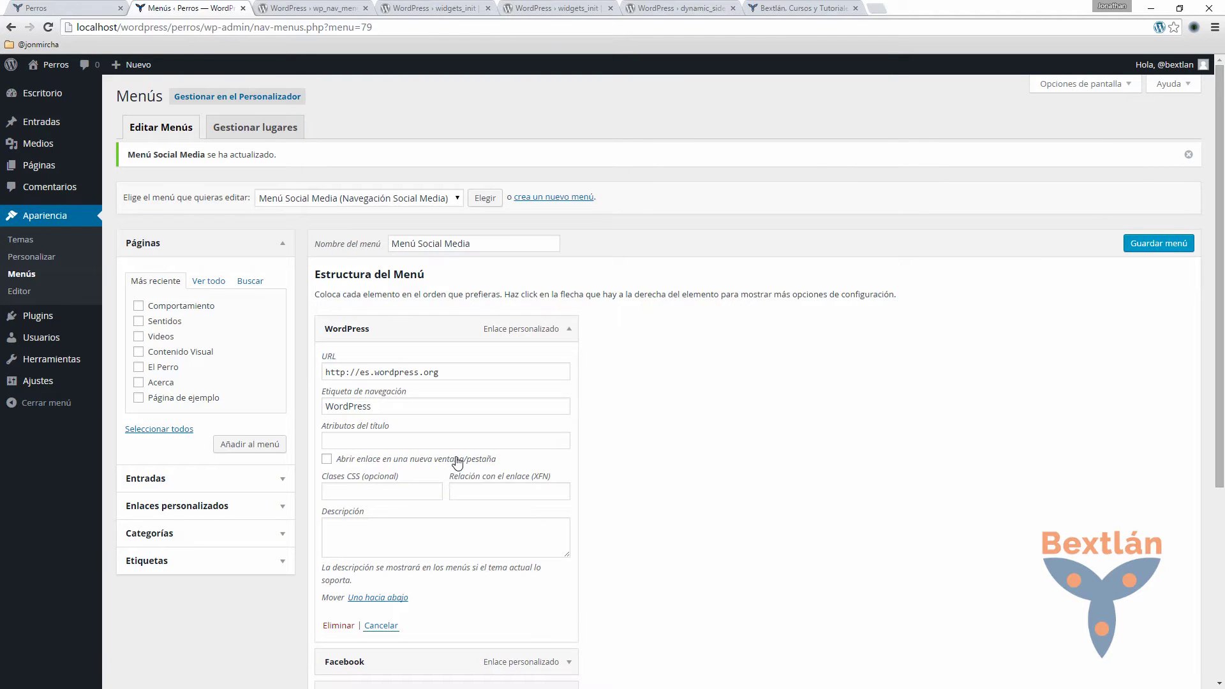
pyautogui.click(327, 459)
pyautogui.click(568, 329)
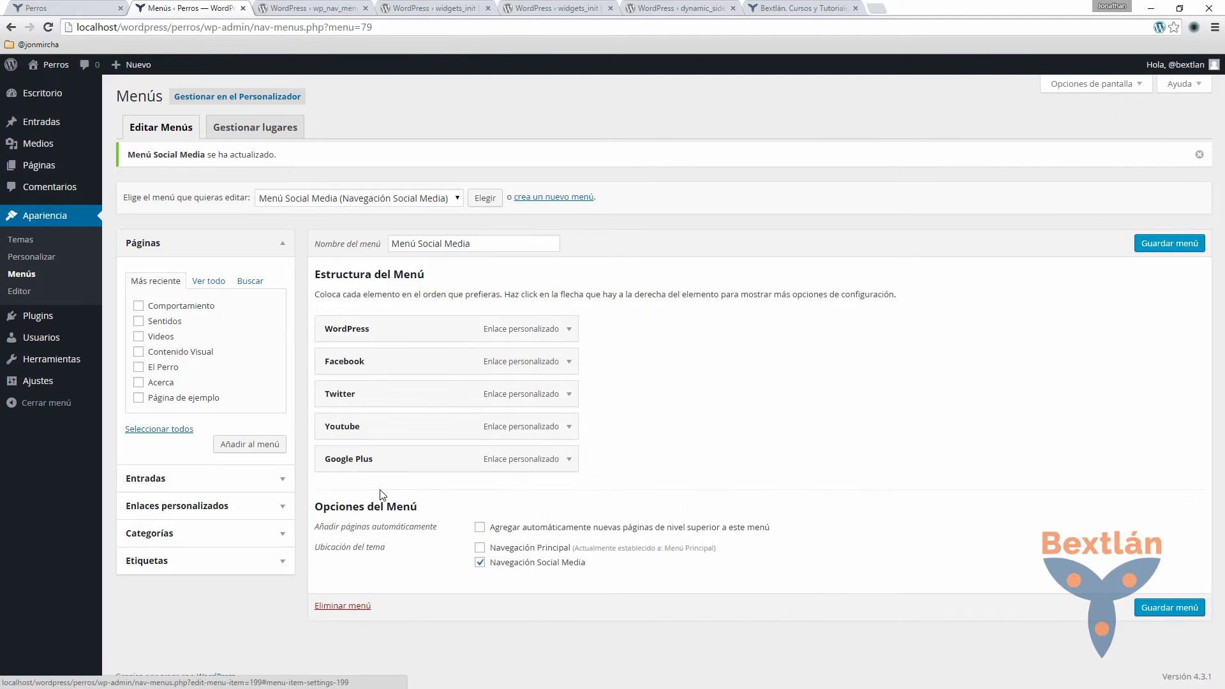
pyautogui.click(569, 361)
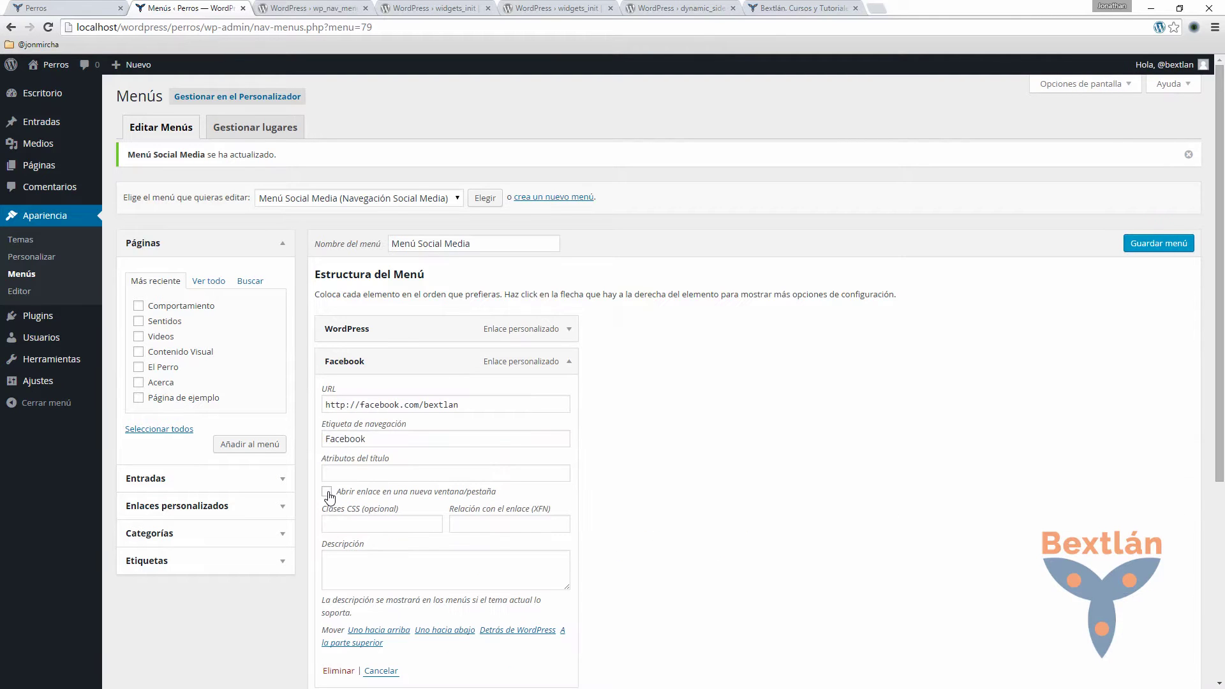
pyautogui.click(568, 361)
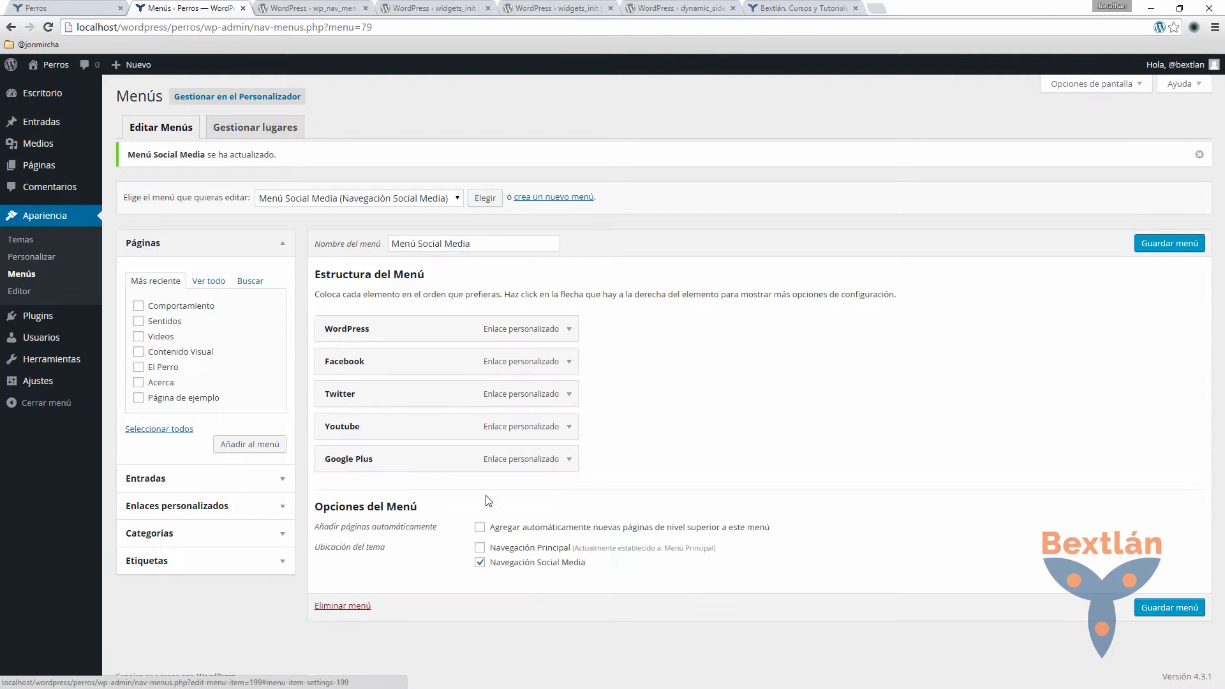
pyautogui.click(568, 393)
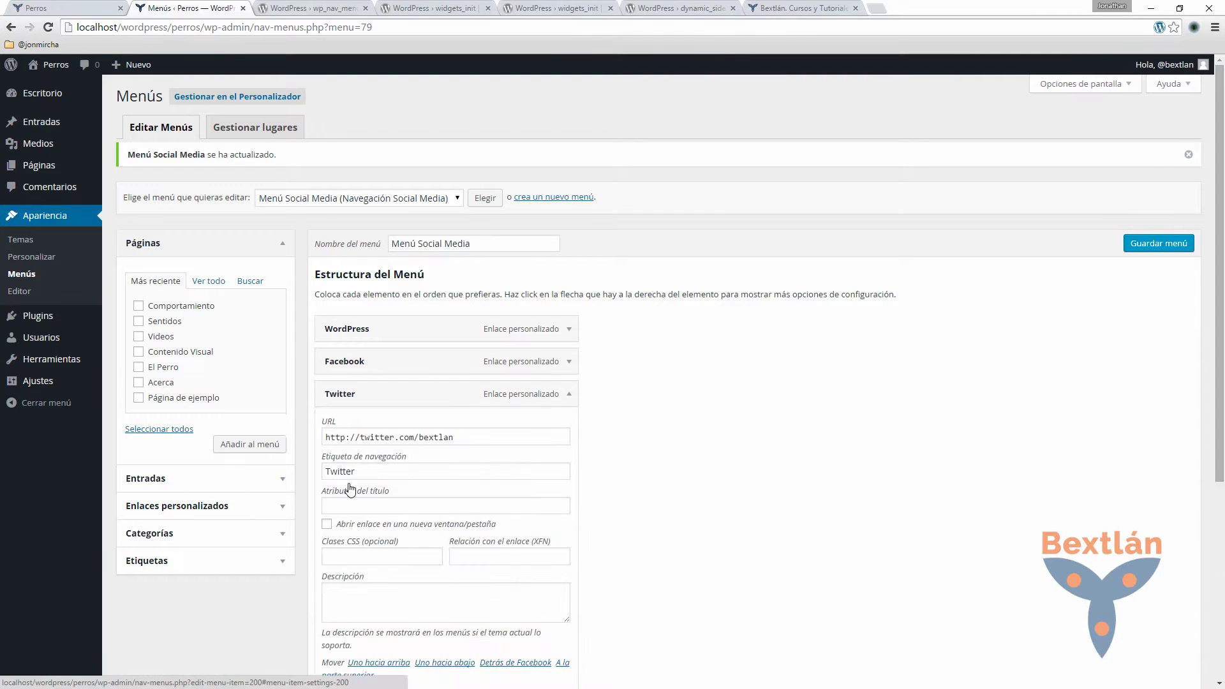
pyautogui.click(327, 524)
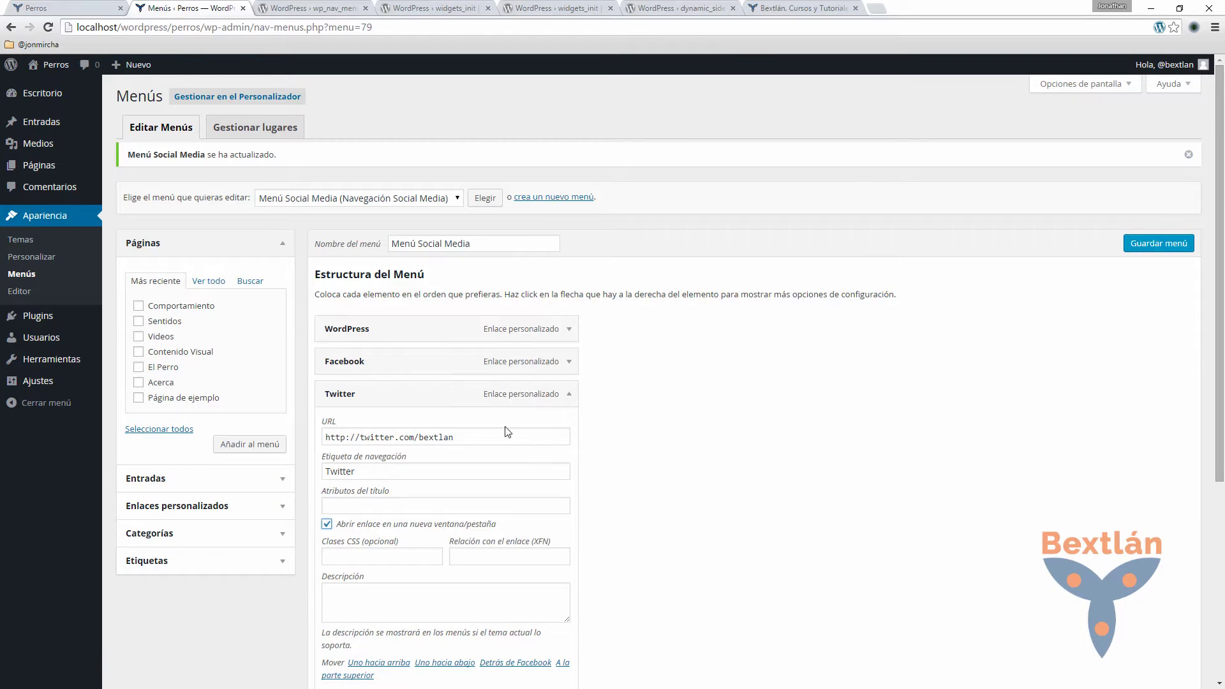
pyautogui.click(562, 396)
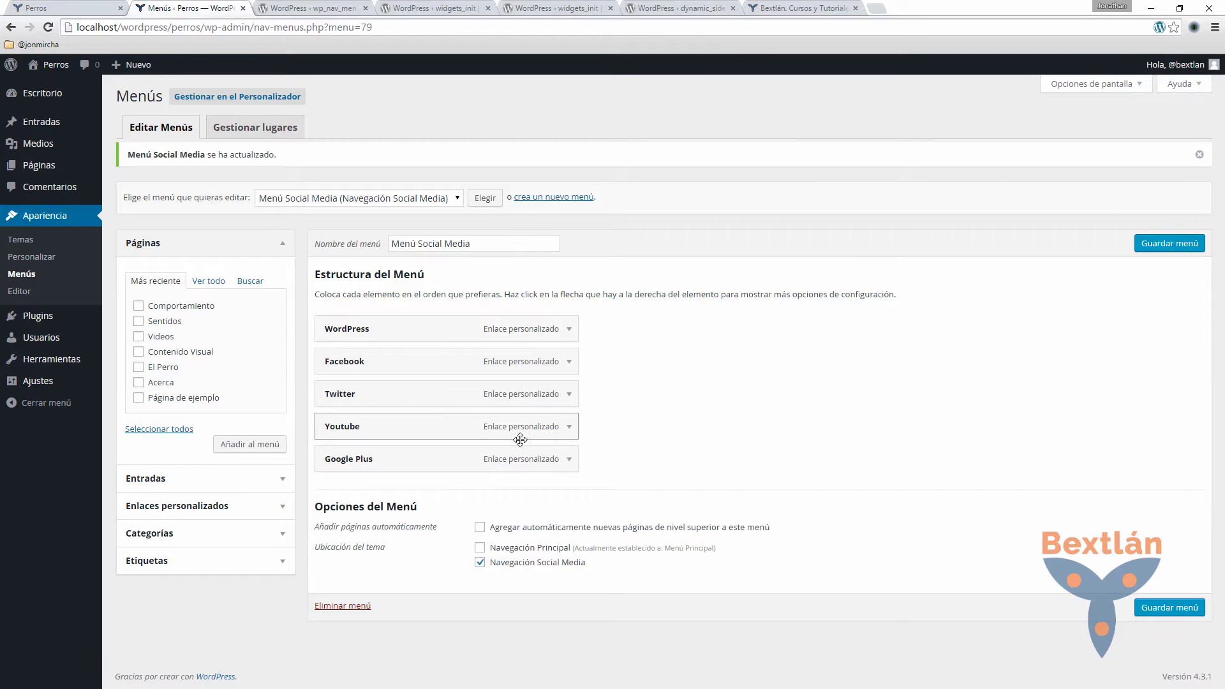
# - Set the Youtube and Google Plus items of Menú Social Media to open in a new window or tab, and save the menu
pyautogui.click(568, 427)
pyautogui.click(327, 557)
pyautogui.click(569, 426)
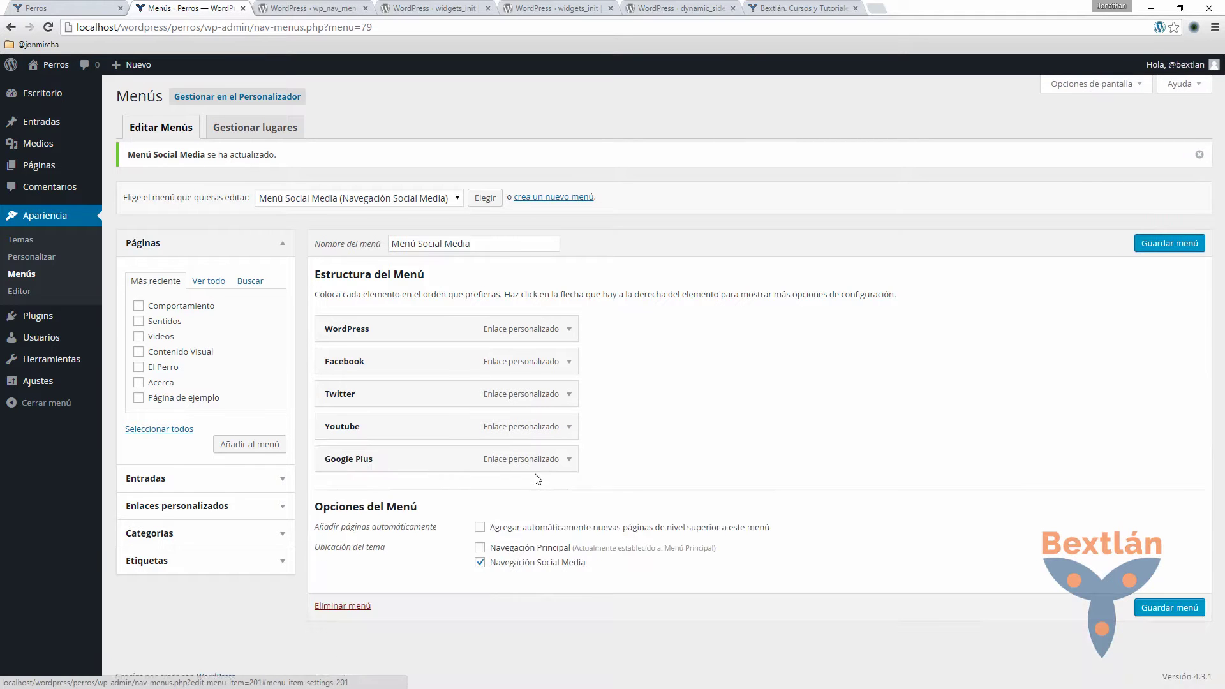
pyautogui.click(568, 460)
pyautogui.click(328, 590)
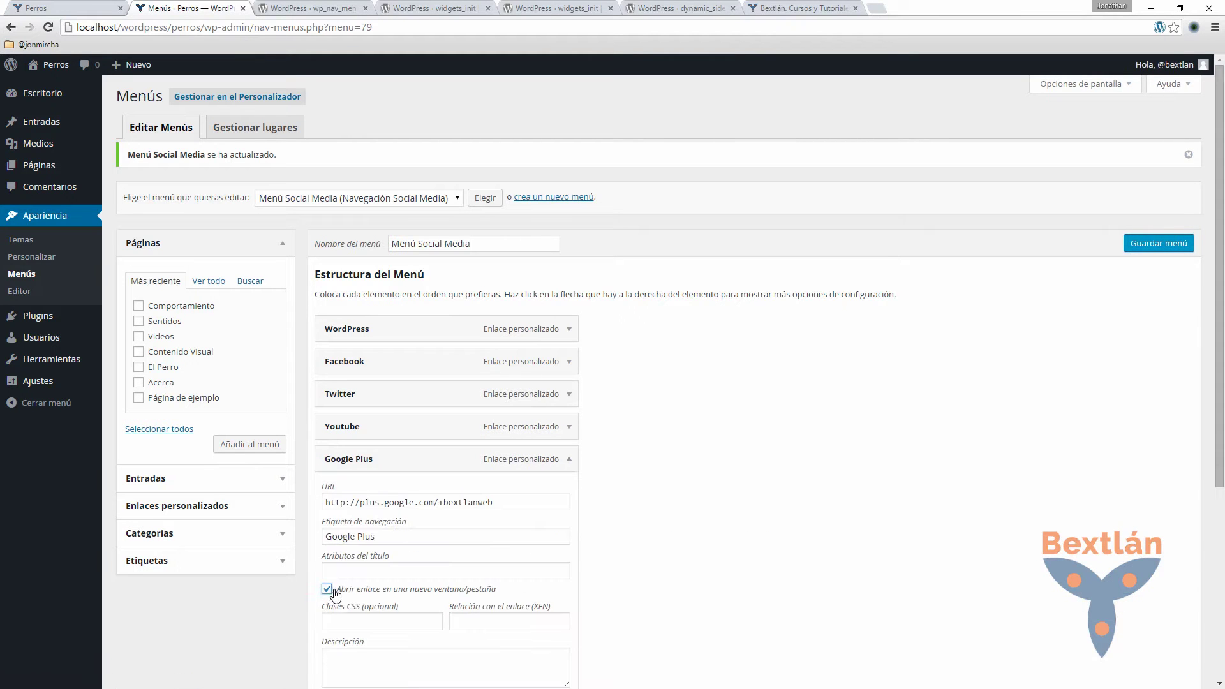
pyautogui.click(1168, 253)
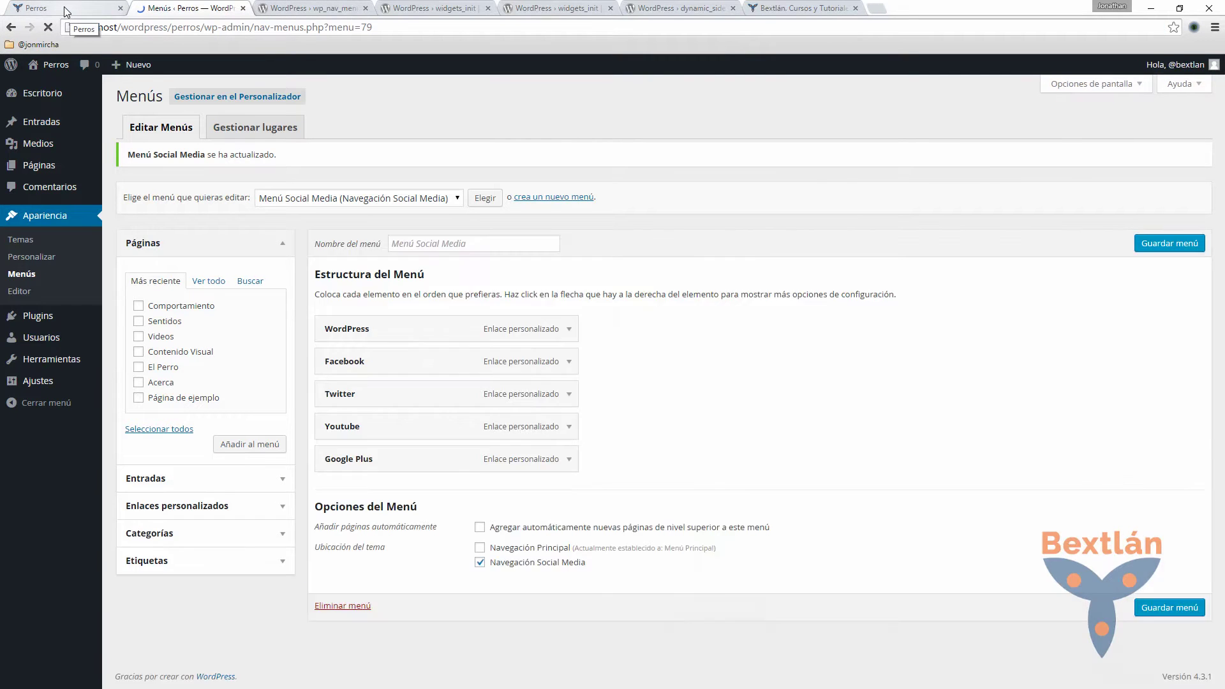
# - Reload the Perros site and test the footer menu's WordPress and Youtube links, closing each page they open
pyautogui.click(71, 10)
pyautogui.click(50, 28)
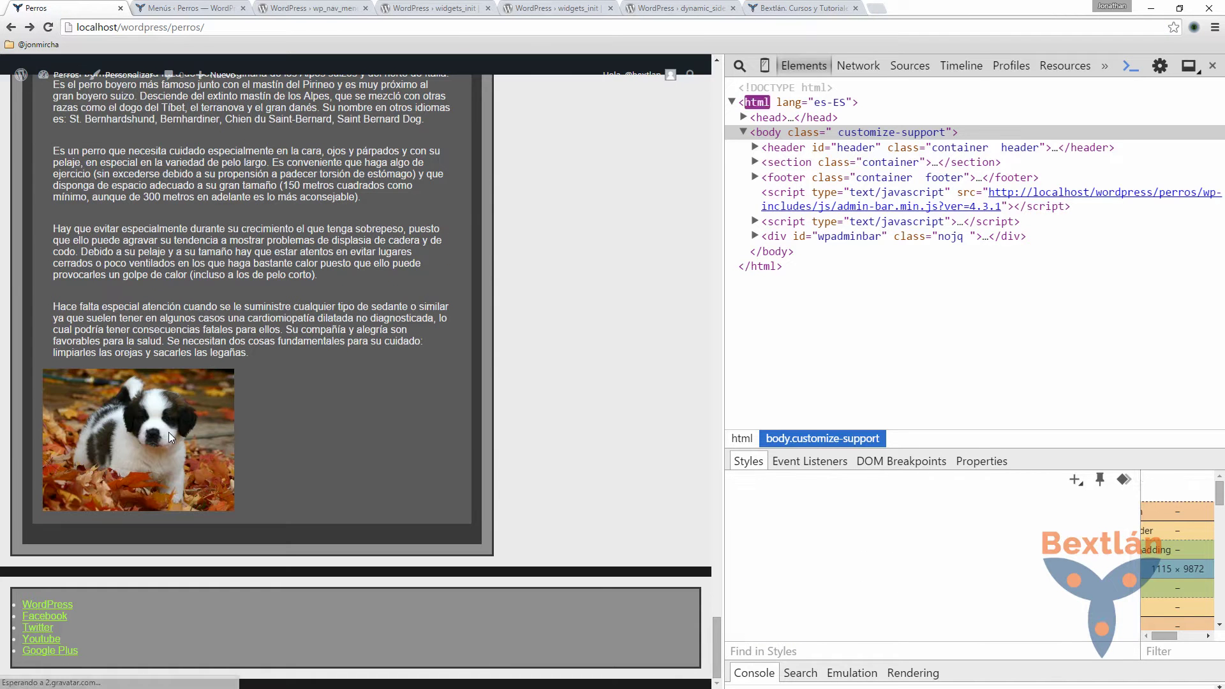
pyautogui.click(59, 603)
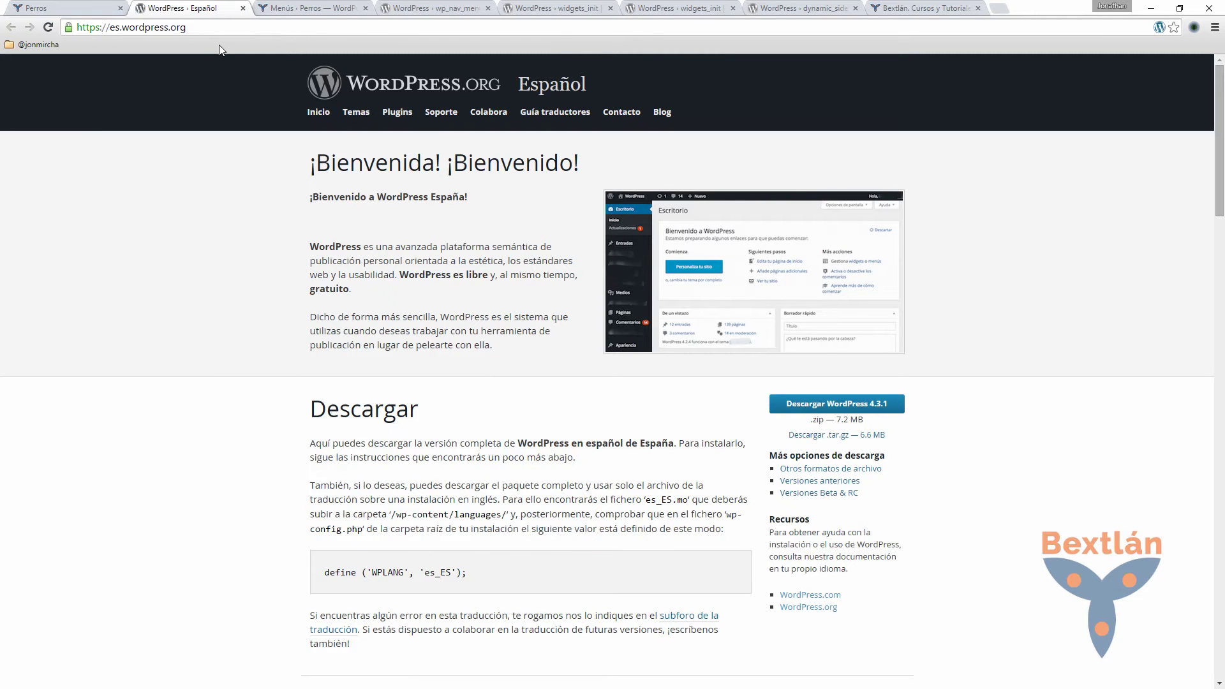
pyautogui.click(244, 8)
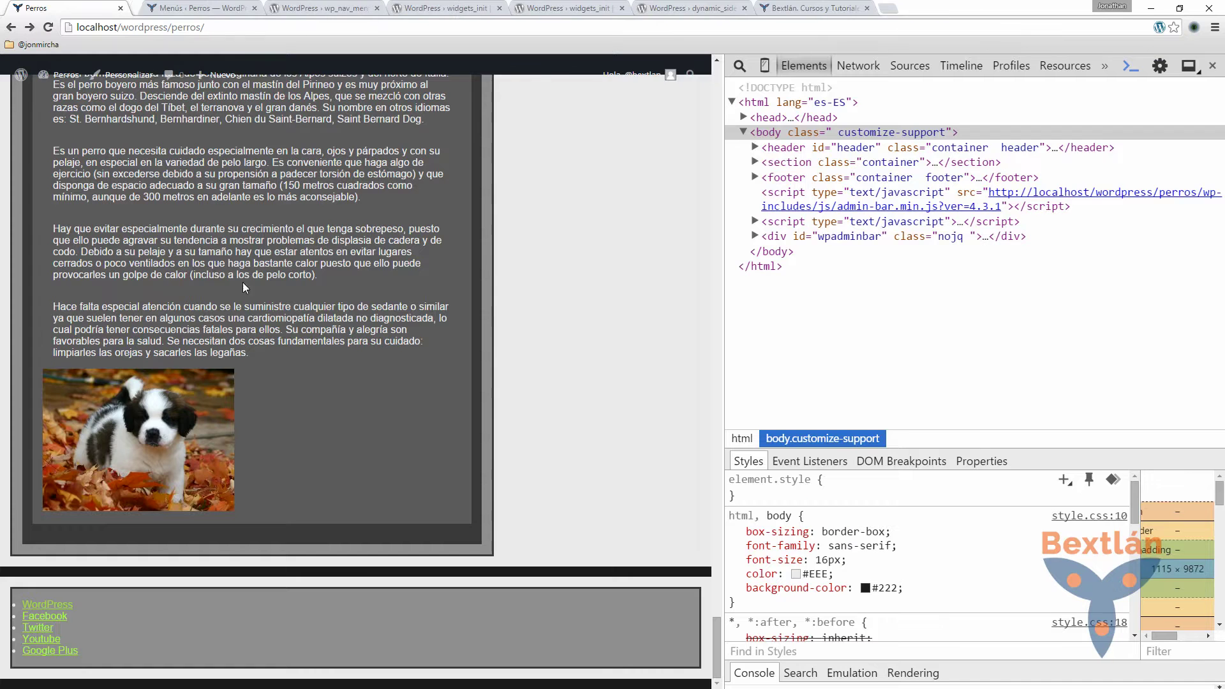
pyautogui.click(51, 646)
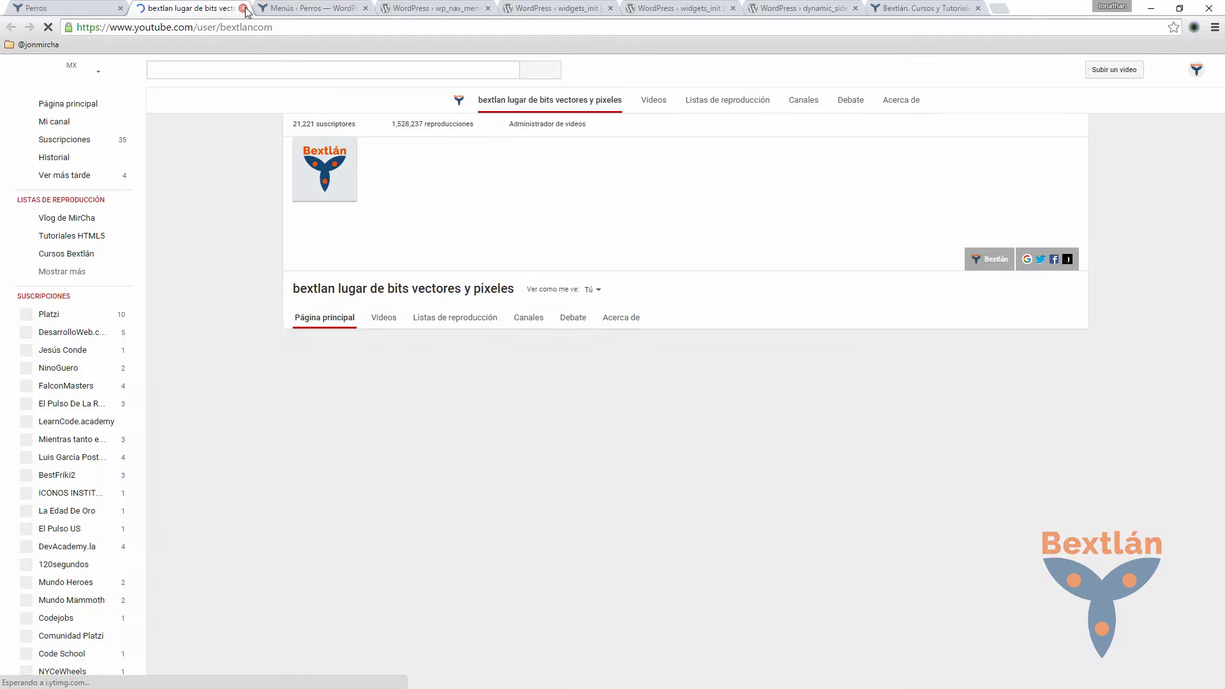
pyautogui.hotkey('ctrl', 'shift', 'Tab')
pyautogui.click(245, 8)
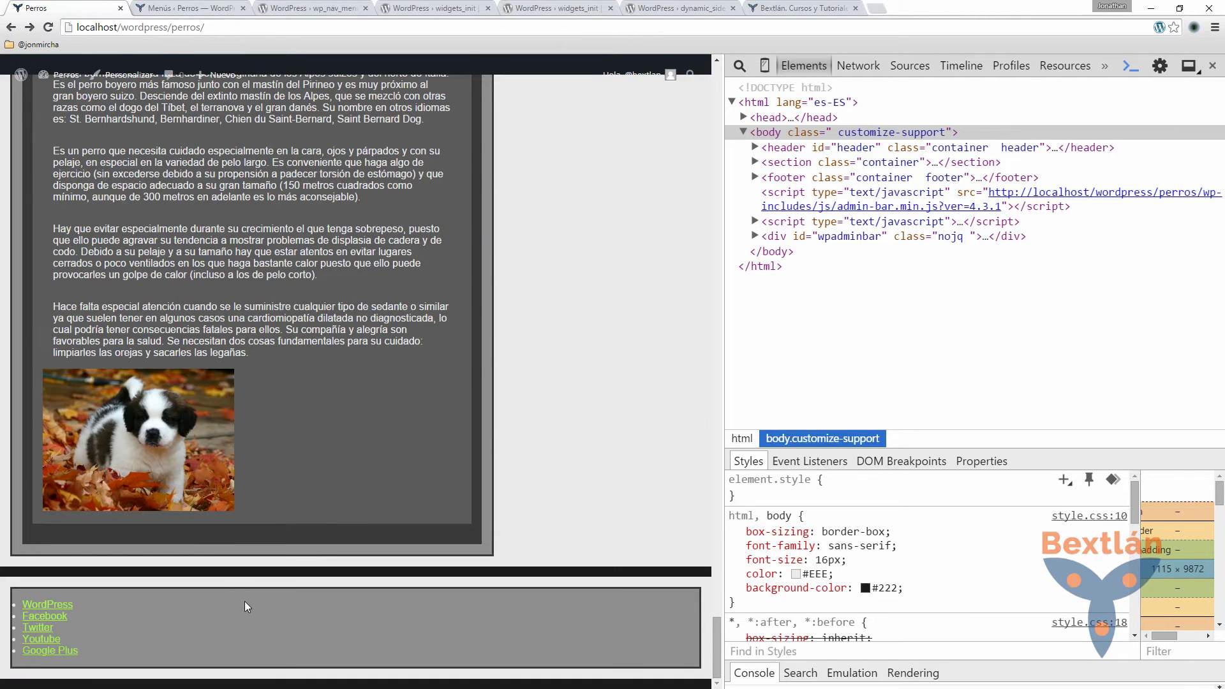
# - Examine the Perros home page from header to footer, comparing the main navigation menu with the social media menu
pyautogui.scroll(20, 246, 607)
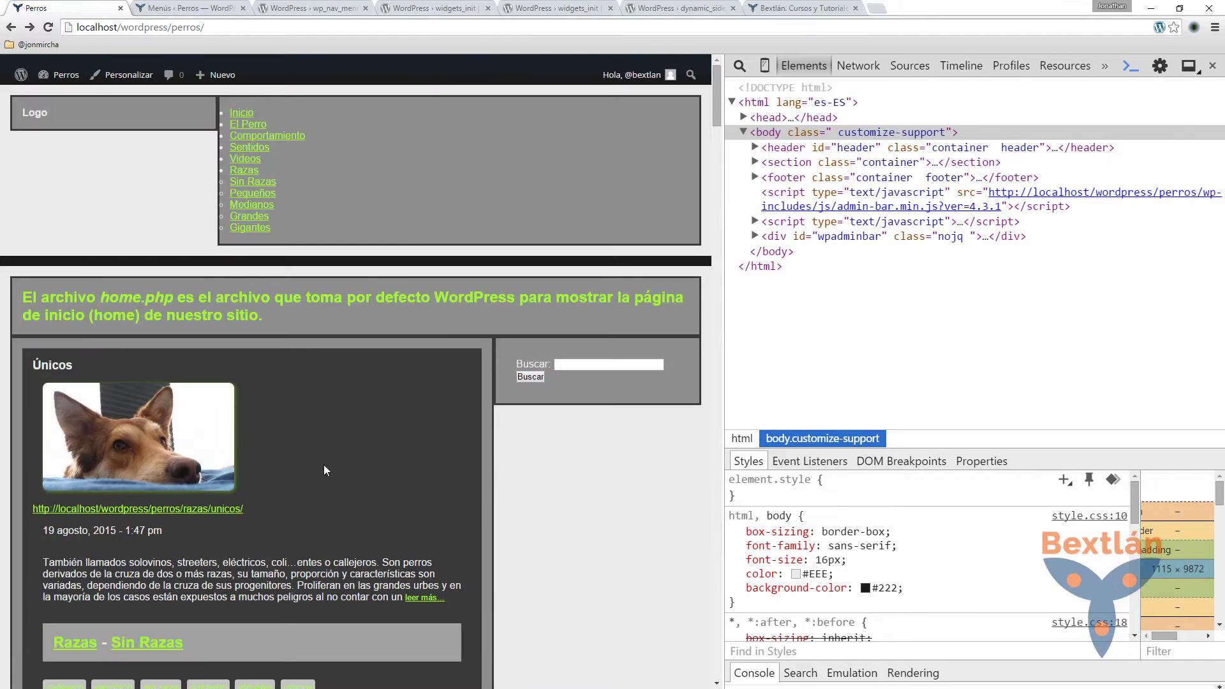
pyautogui.moveTo(93, 116); pyautogui.dragTo(29, 125)
pyautogui.scroll(-1, 346, 396)
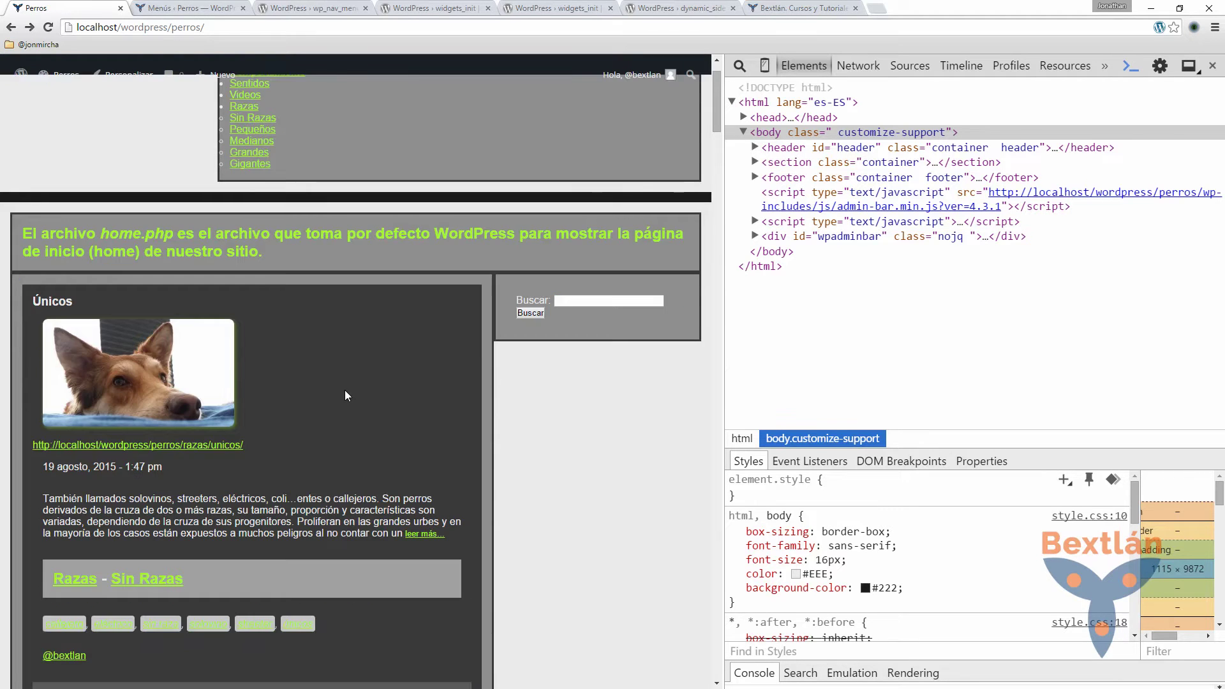
pyautogui.scroll(-20, 345, 389)
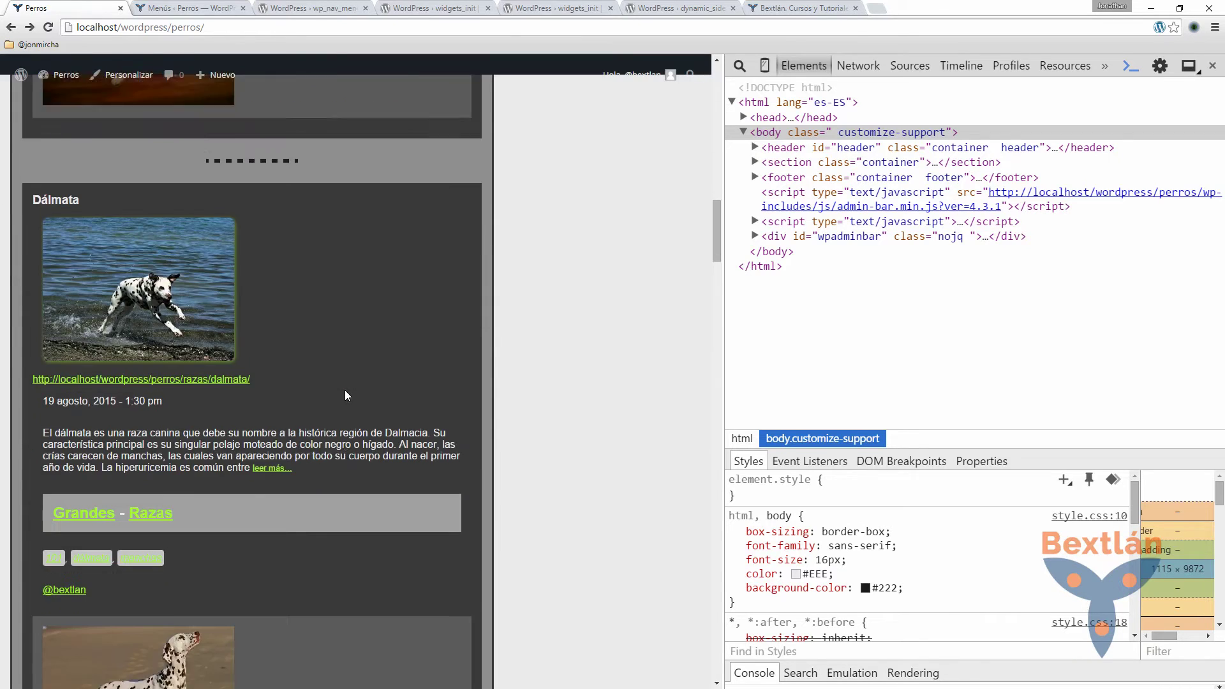
pyautogui.scroll(-20, 346, 390)
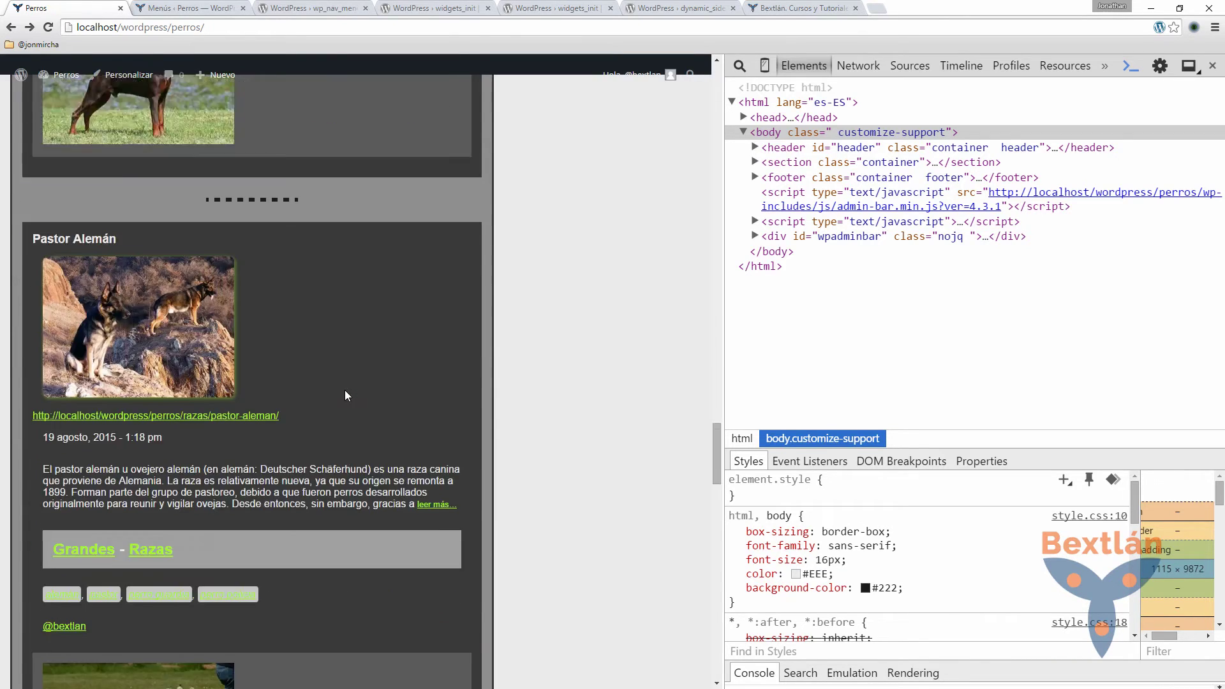
pyautogui.scroll(20, 344, 396)
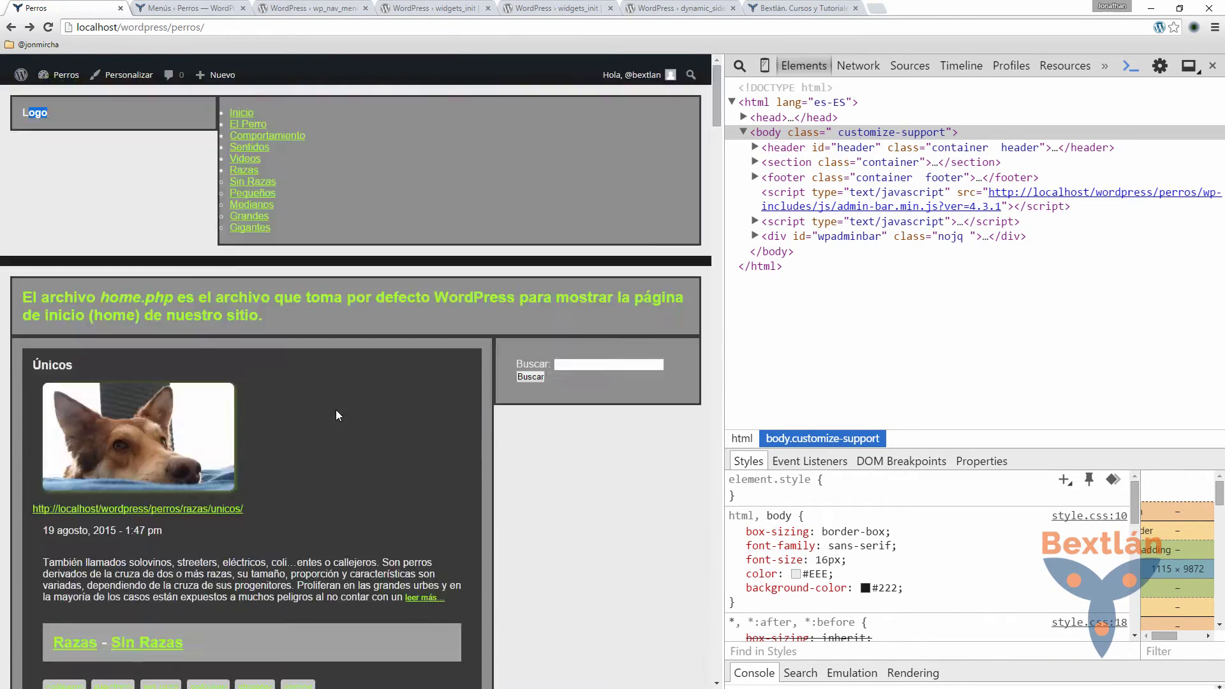
pyautogui.scroll(-20, 368, 351)
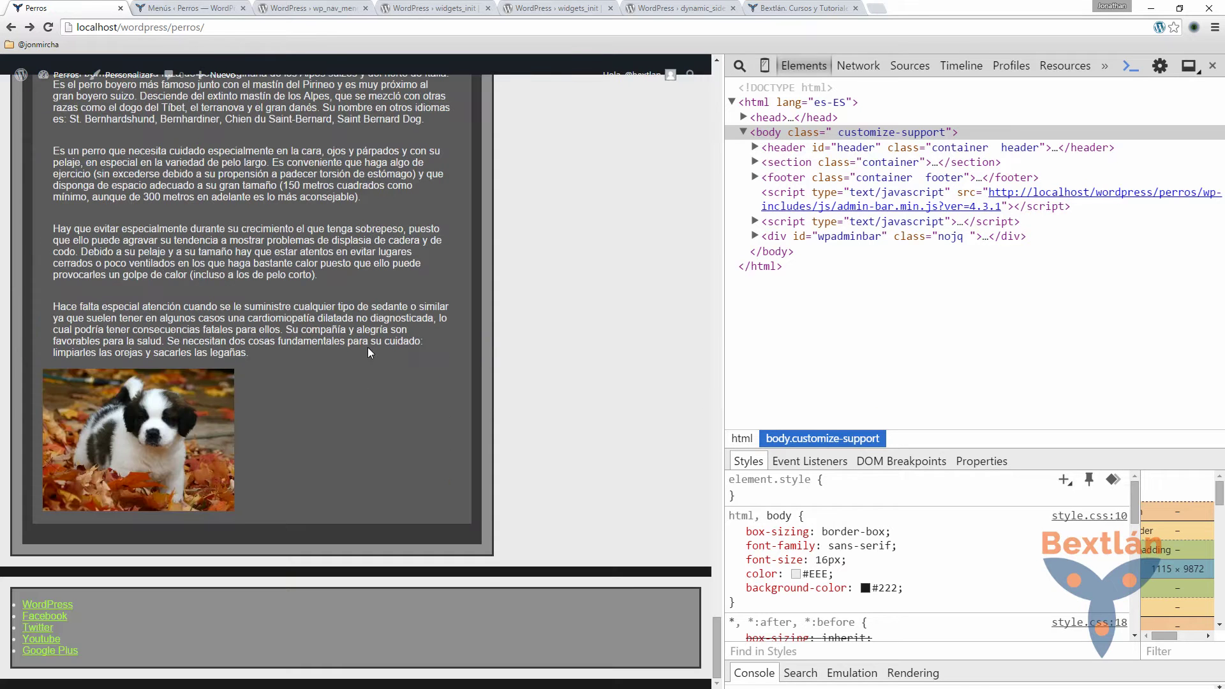
pyautogui.scroll(20, 336, 146)
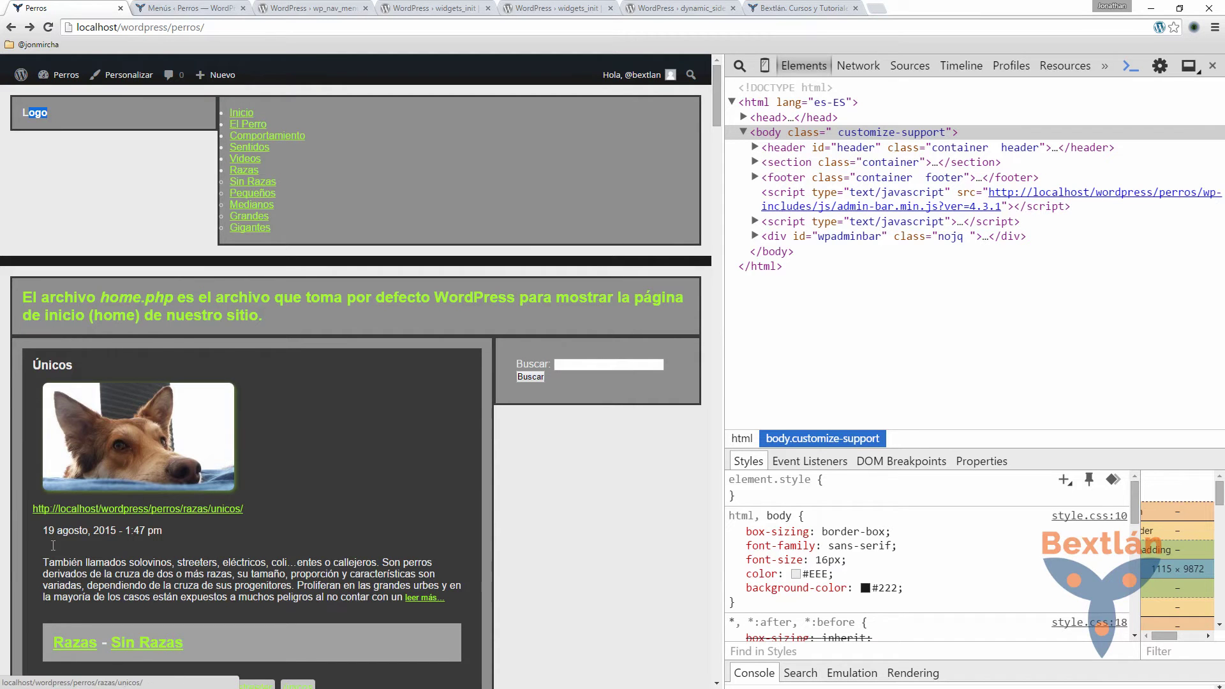
pyautogui.scroll(-20, 59, 518)
pyautogui.scroll(-20, 107, 579)
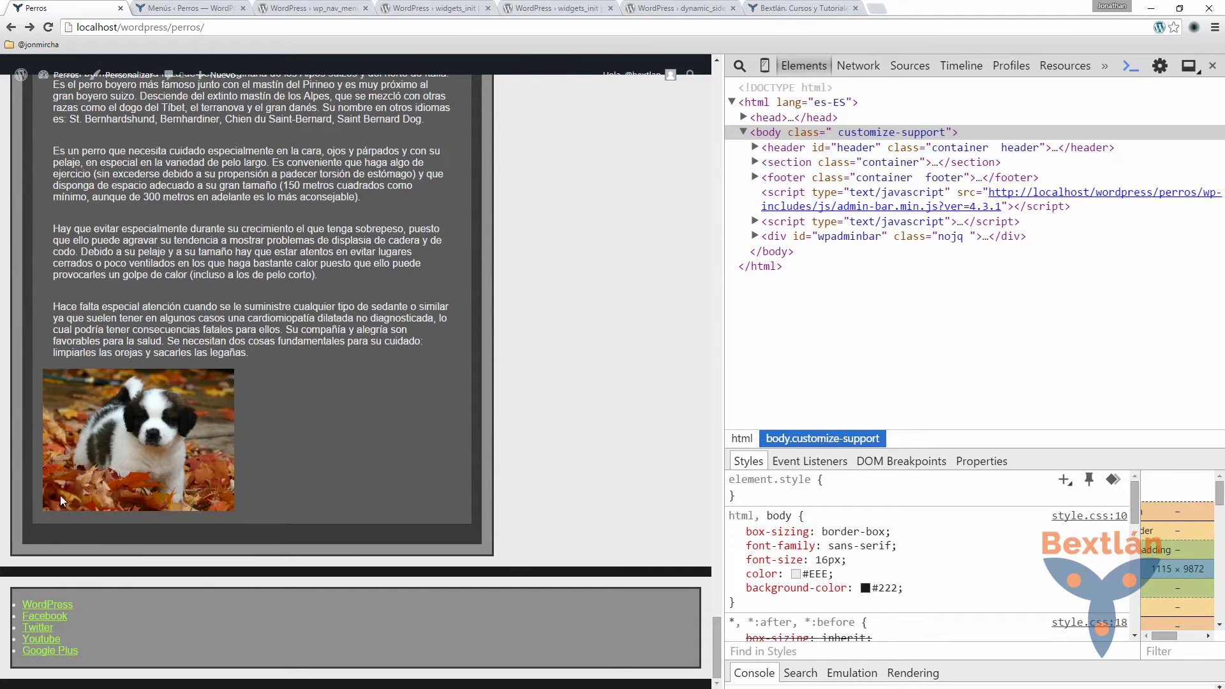
pyautogui.scroll(20, 442, 332)
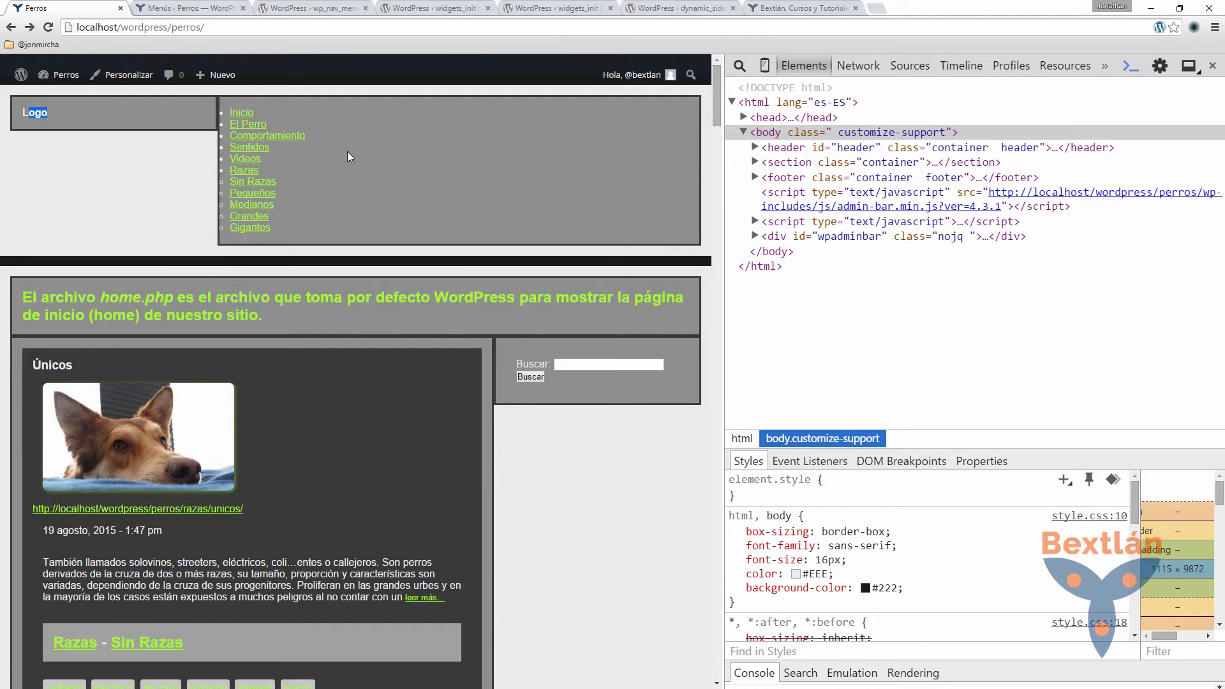
# - Switch to Sublime Text, rename the $defaults variable to $args in header.php's array and wp_nav_menu call, and save the file
pyautogui.moveTo(217, 75)
pyautogui.hotkey('alt', 'Tab')
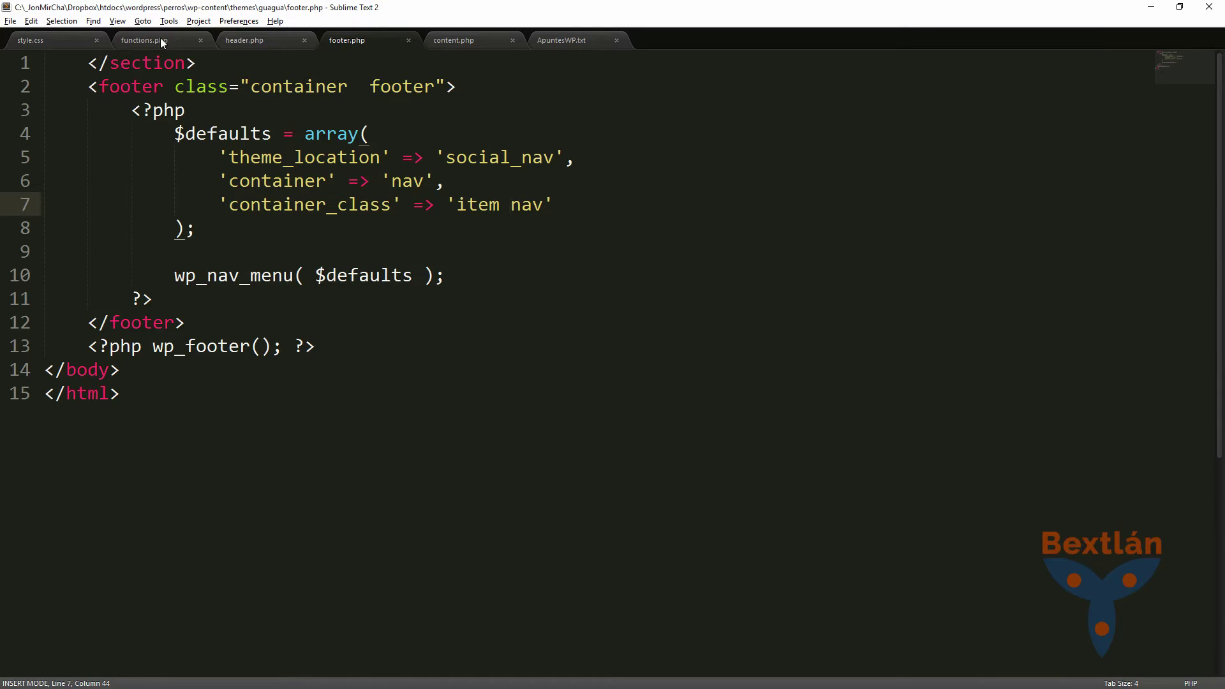
pyautogui.click(255, 41)
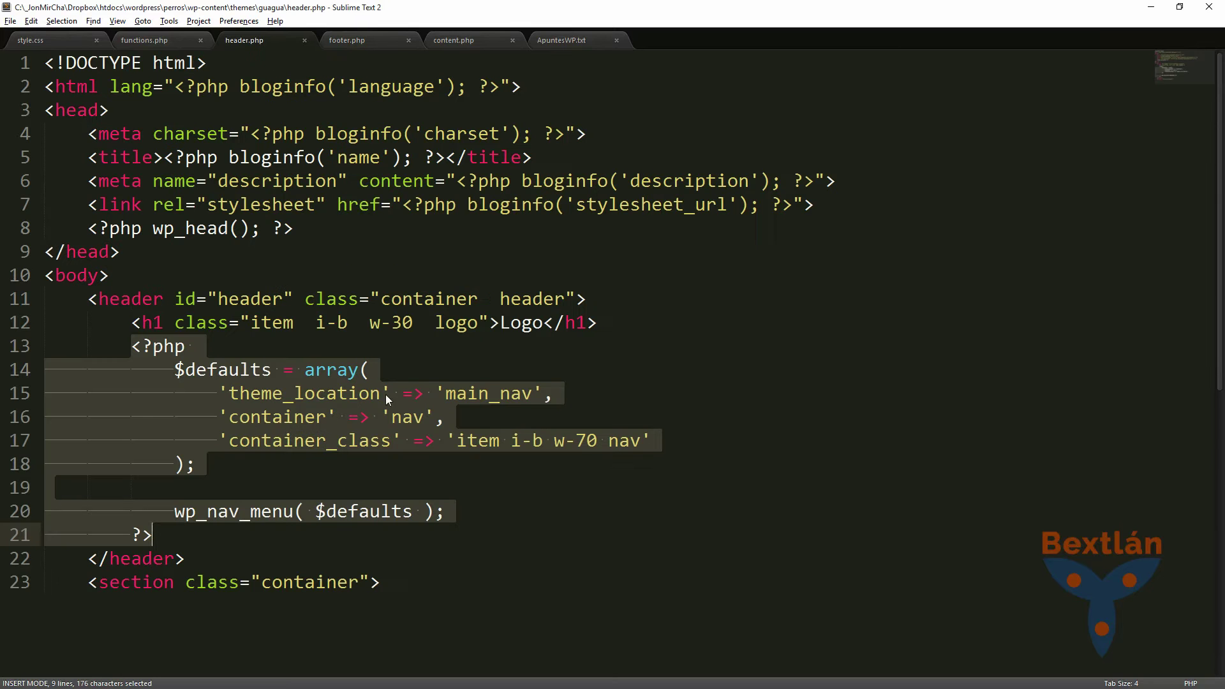
pyautogui.click(272, 373)
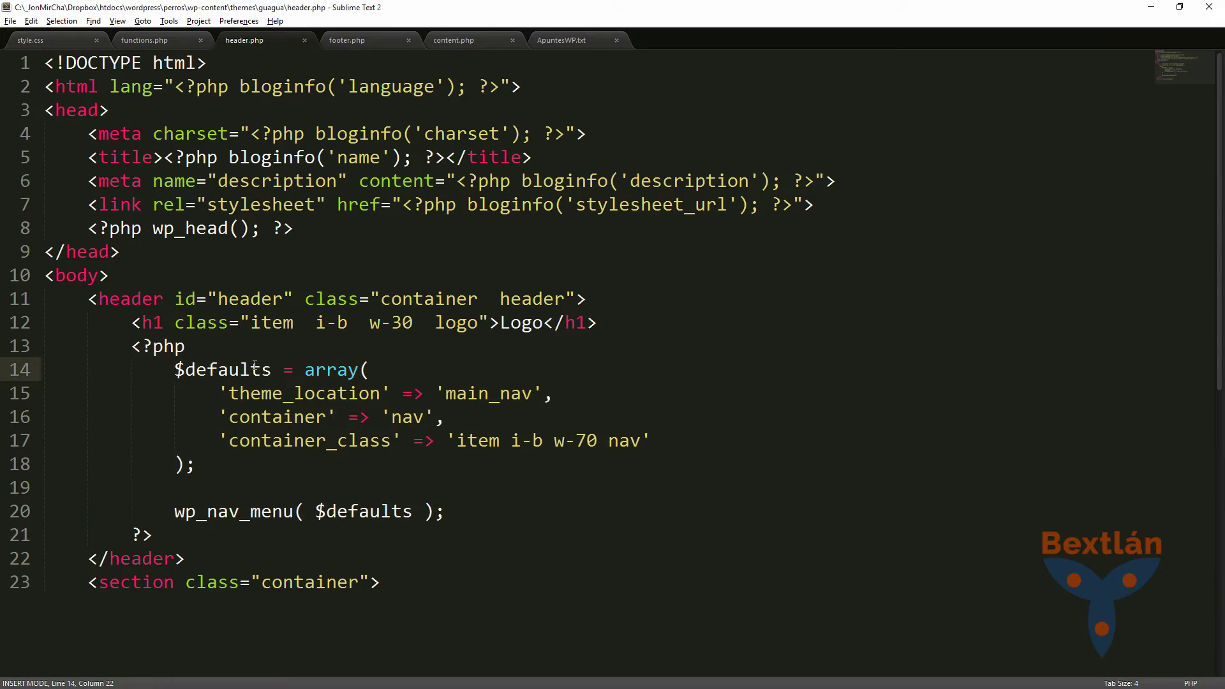
pyautogui.keyDown('ctrl'); pyautogui.click(408, 514); pyautogui.keyUp('ctrl')
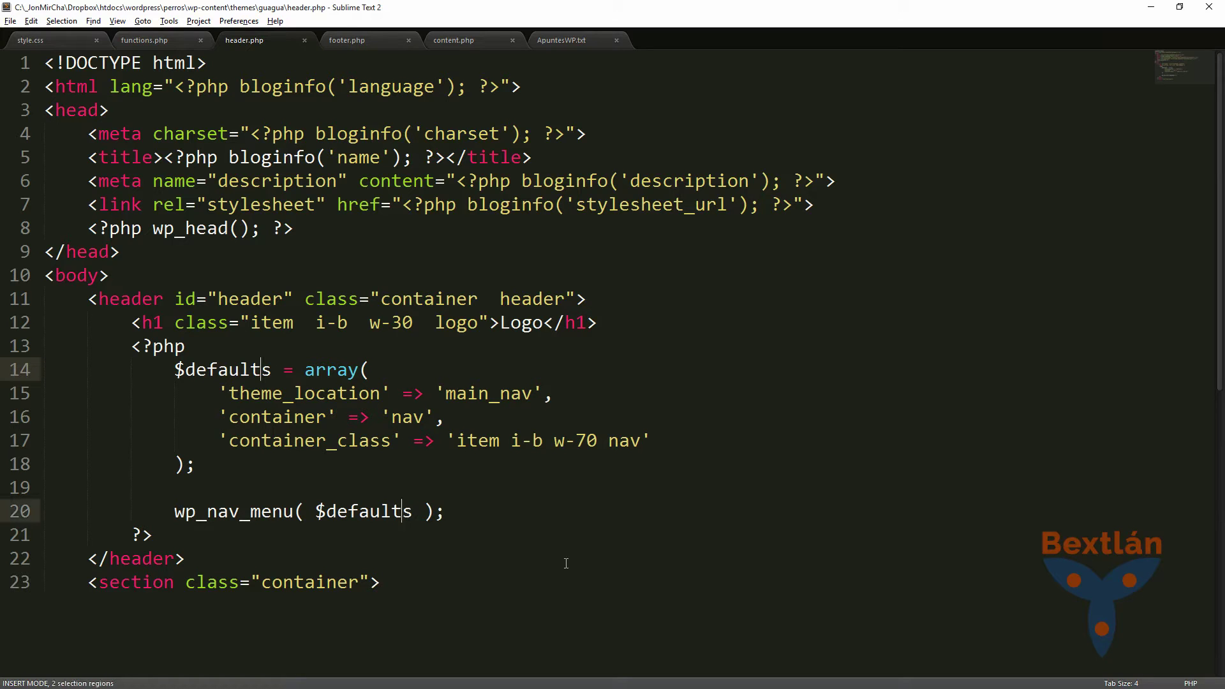
pyautogui.press('BackSpace')
pyautogui.press('BackSpace')
pyautogui.press('BackSpace')
pyautogui.press('BackSpace')
pyautogui.press('BackSpace')
pyautogui.press('BackSpace')
pyautogui.press('BackSpace')
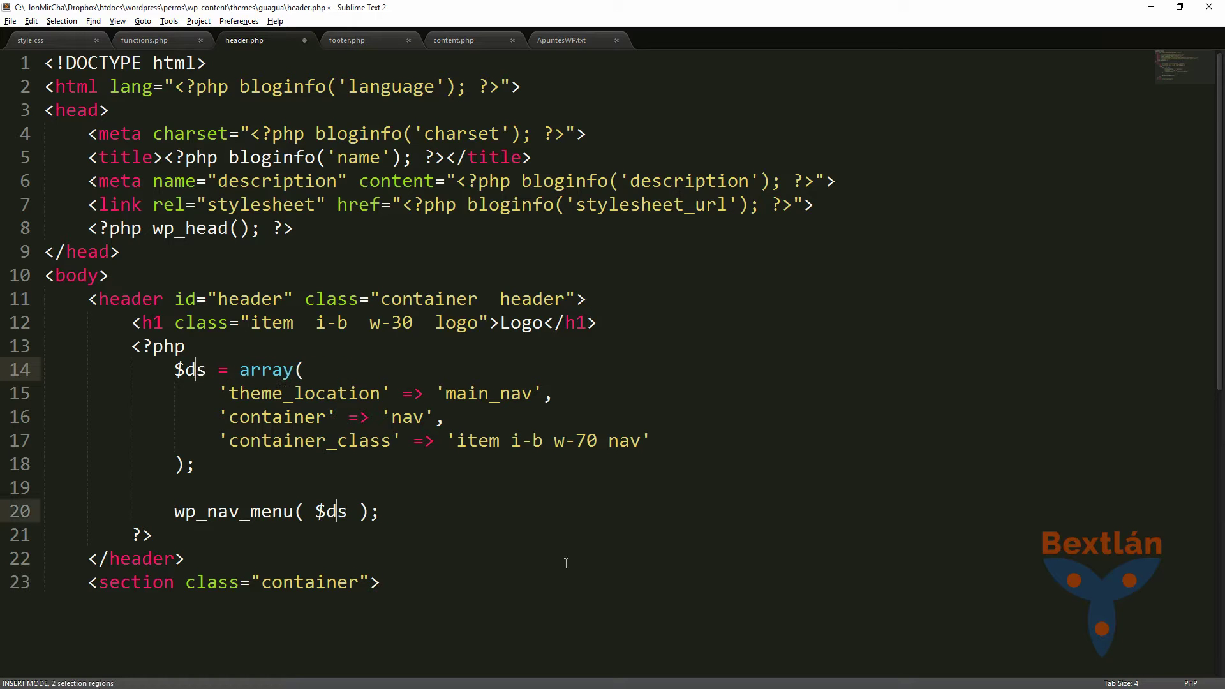
pyautogui.write('arg')
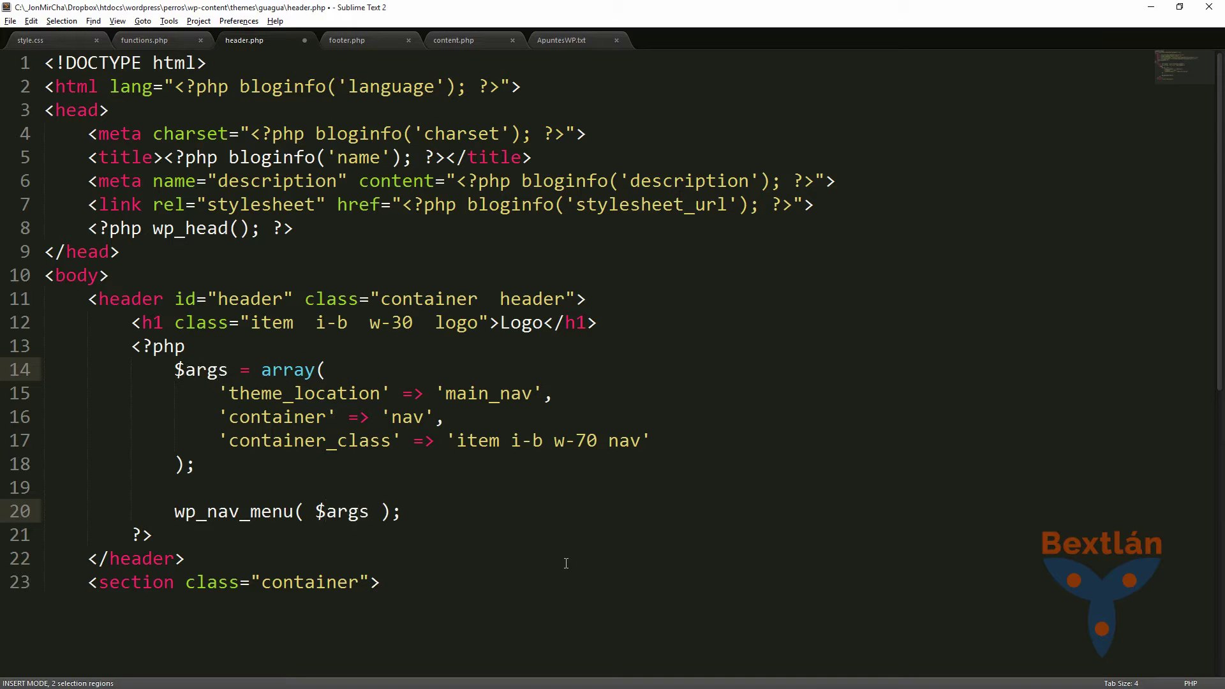
pyautogui.hotkey('ctrl', 's')
# - Rename the $defaults variable to $args in footer.php, in both the array definition and the wp_nav_menu call
pyautogui.click(383, 40)
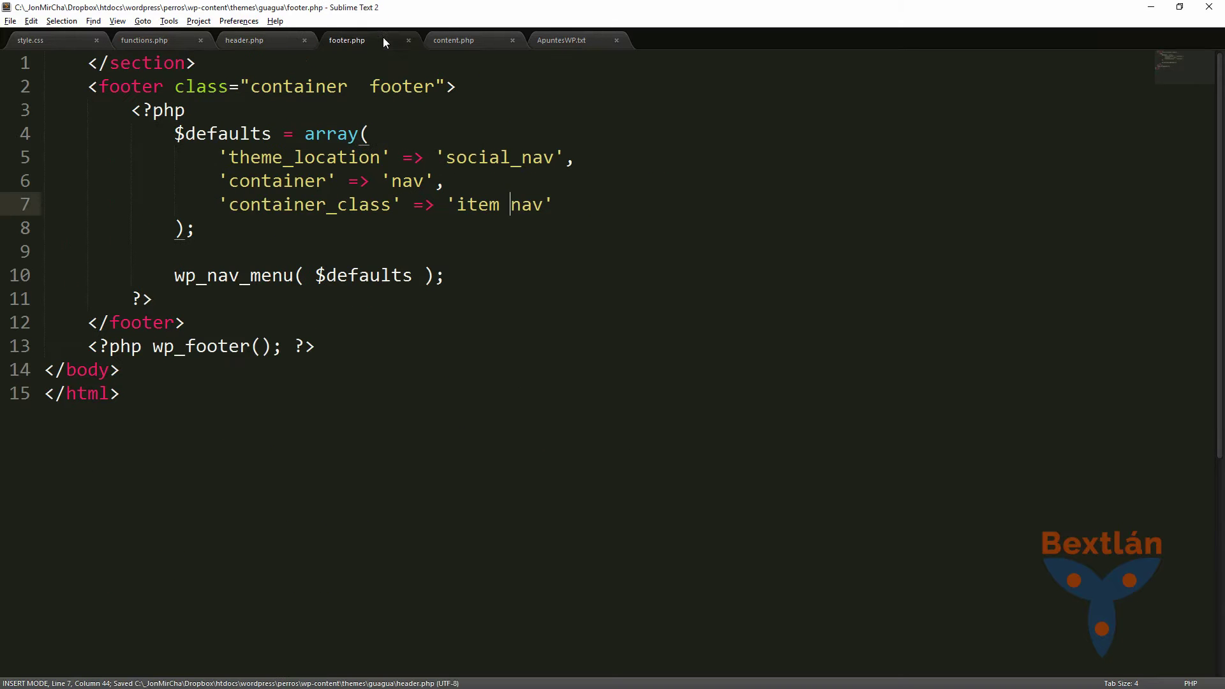
pyautogui.click(406, 276)
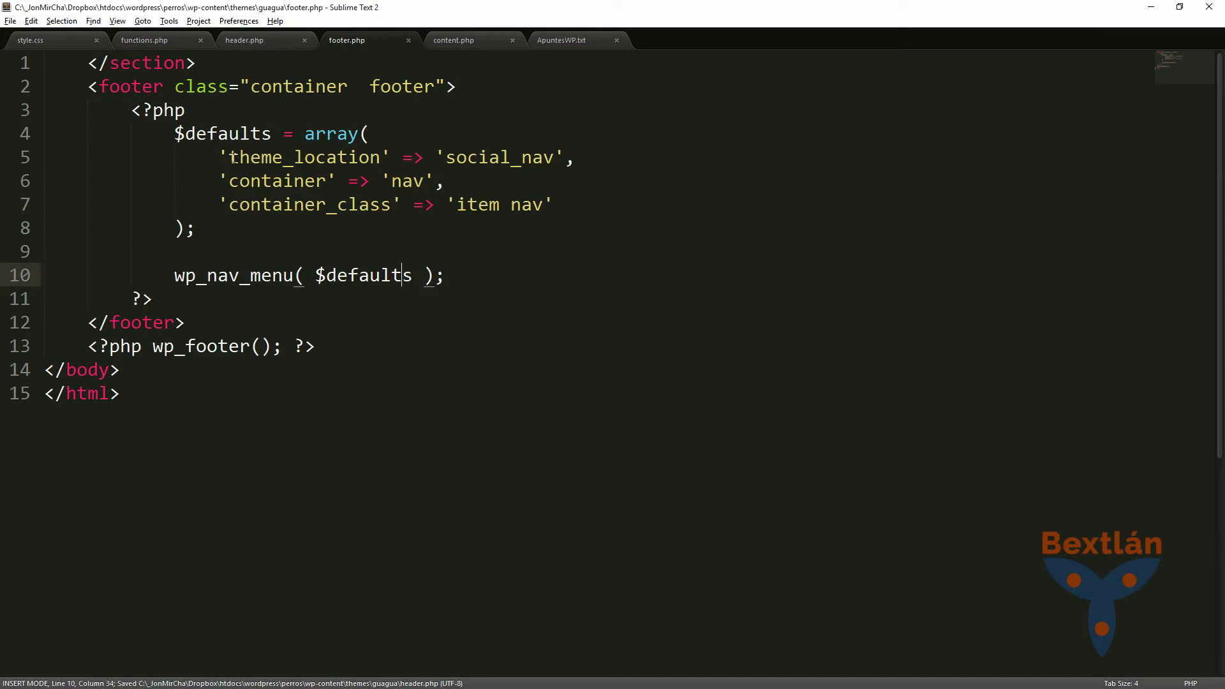
pyautogui.keyDown('ctrl'); pyautogui.click(259, 138); pyautogui.keyUp('ctrl')
pyautogui.press('BackSpace')
pyautogui.press('BackSpace')
pyautogui.press('BackSpace')
pyautogui.press('BackSpace')
pyautogui.press('BackSpace')
pyautogui.press('BackSpace')
pyautogui.press('BackSpace')
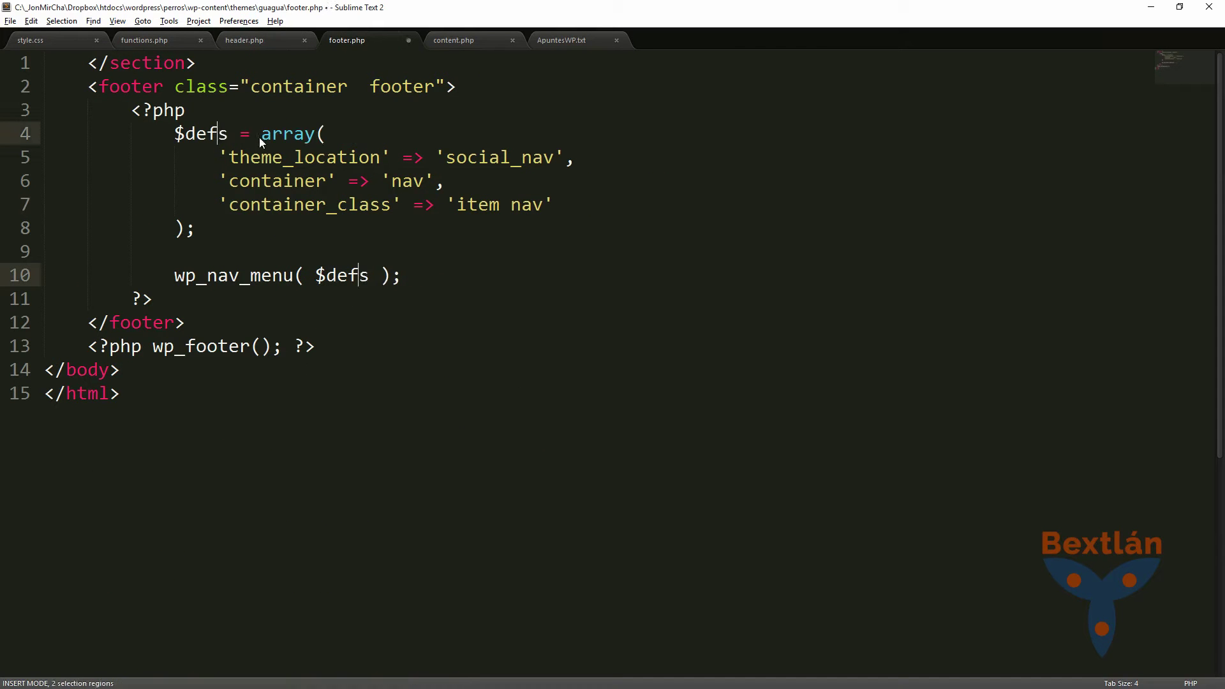
pyautogui.write('args')
pyautogui.press('BackSpace')
pyautogui.hotkey('ctrl', 's')
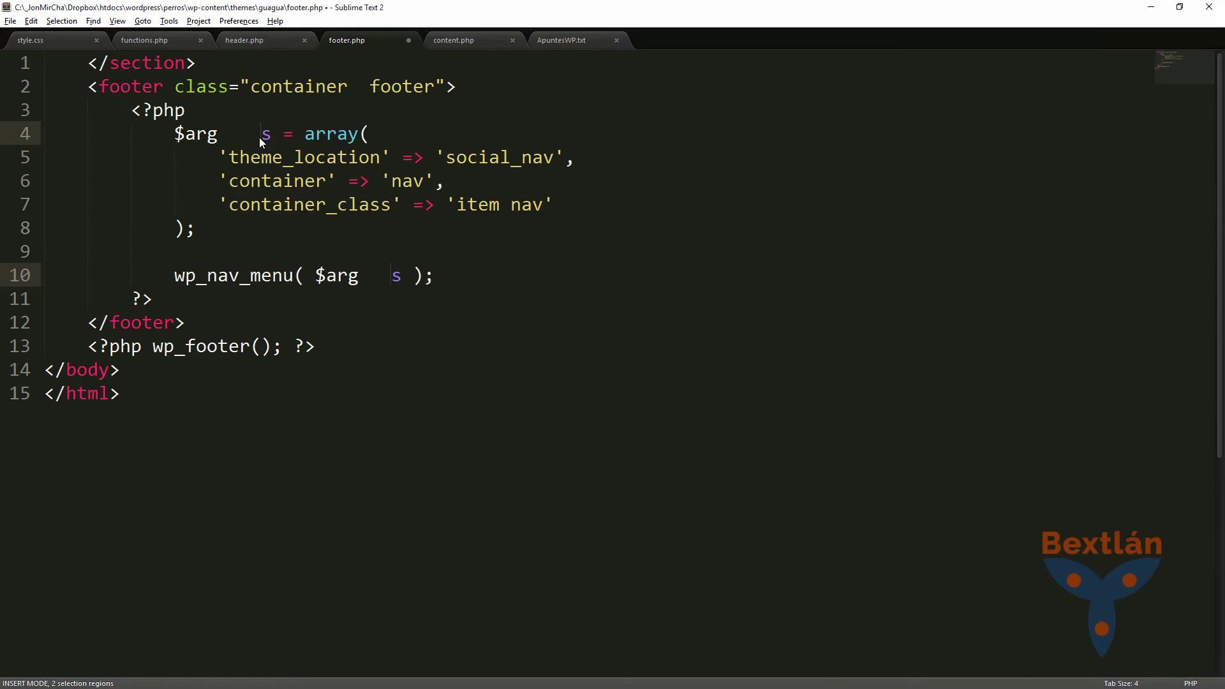
# - Save footer.php and reload the Perros site in the browser to check the menus with the renamed variable
pyautogui.hotkey('alt', 'Tab')
pyautogui.press('F5')
pyautogui.hotkey('alt', 'Tab')
pyautogui.hotkey('ctrl', 's')
pyautogui.hotkey('alt', 'Tab')
pyautogui.press('F5')
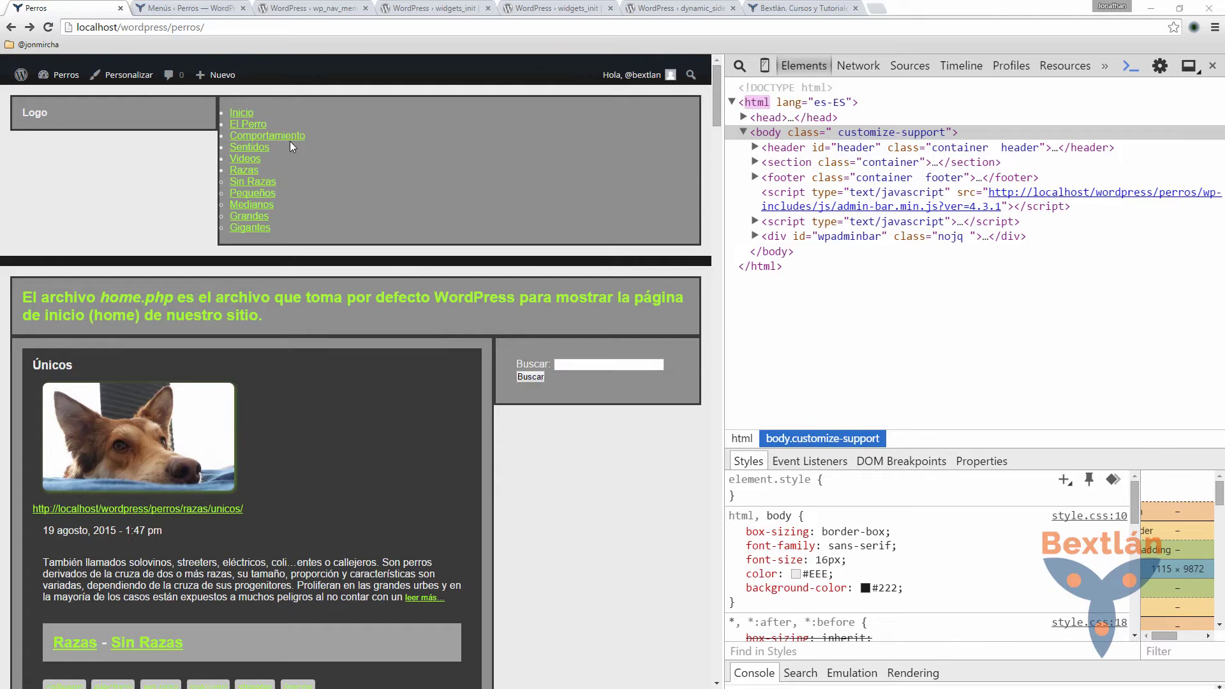
# - Switch back to Sublime Text, delete the 'theme_location' => 'social_nav' entry from footer.php's $args array, and save the file
pyautogui.hotkey('alt', 'Tab')
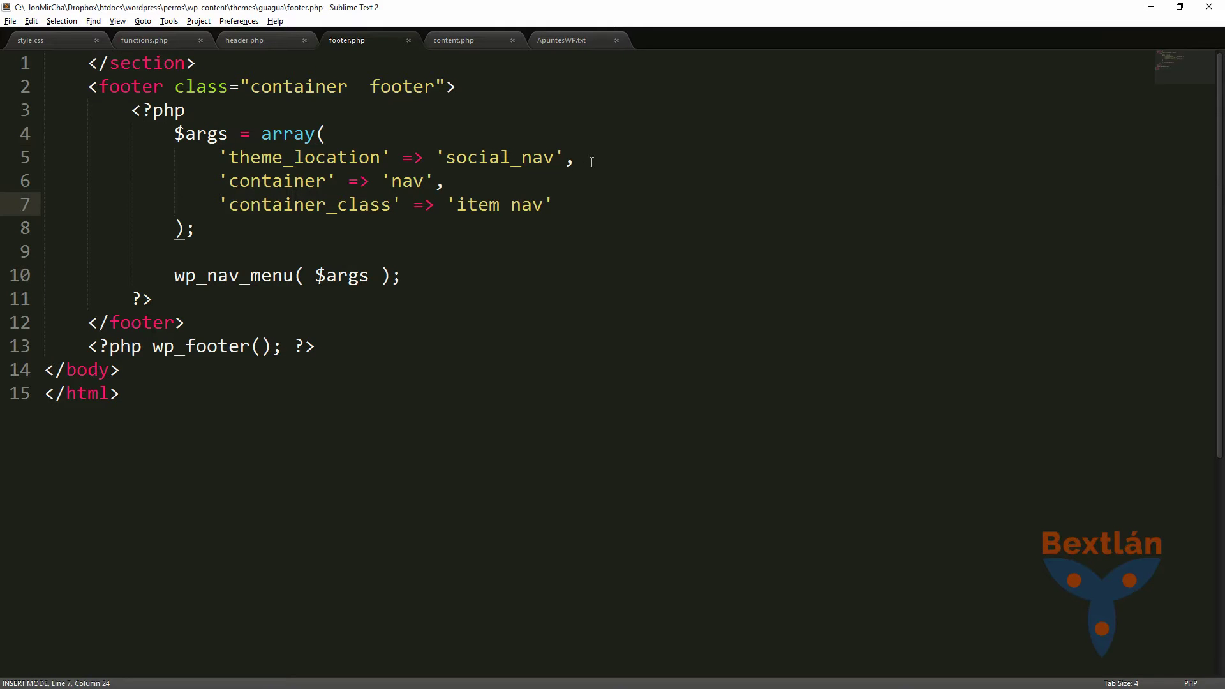
pyautogui.click(575, 158)
pyautogui.hotkey('shift', 'Home')
pyautogui.press('BackSpace')
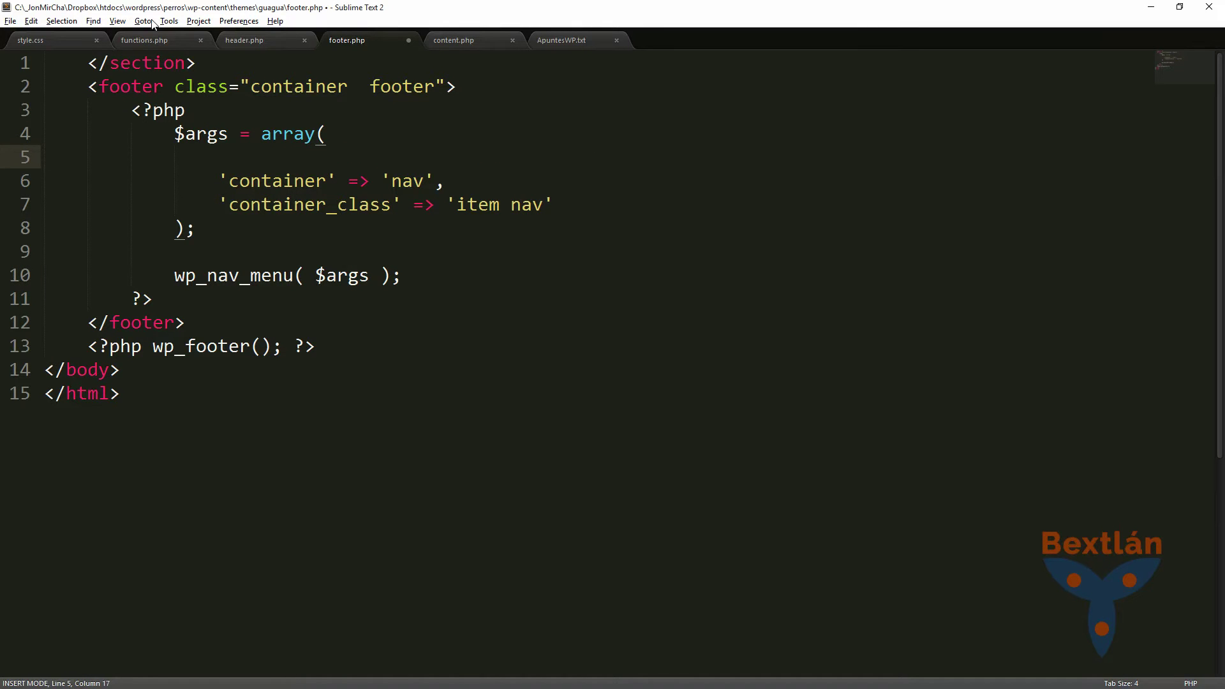
pyautogui.hotkey('ctrl', 's')
# - Delete the 'theme_location' => 'main_nav' entry from the $args array in header.php and save the file
pyautogui.click(256, 40)
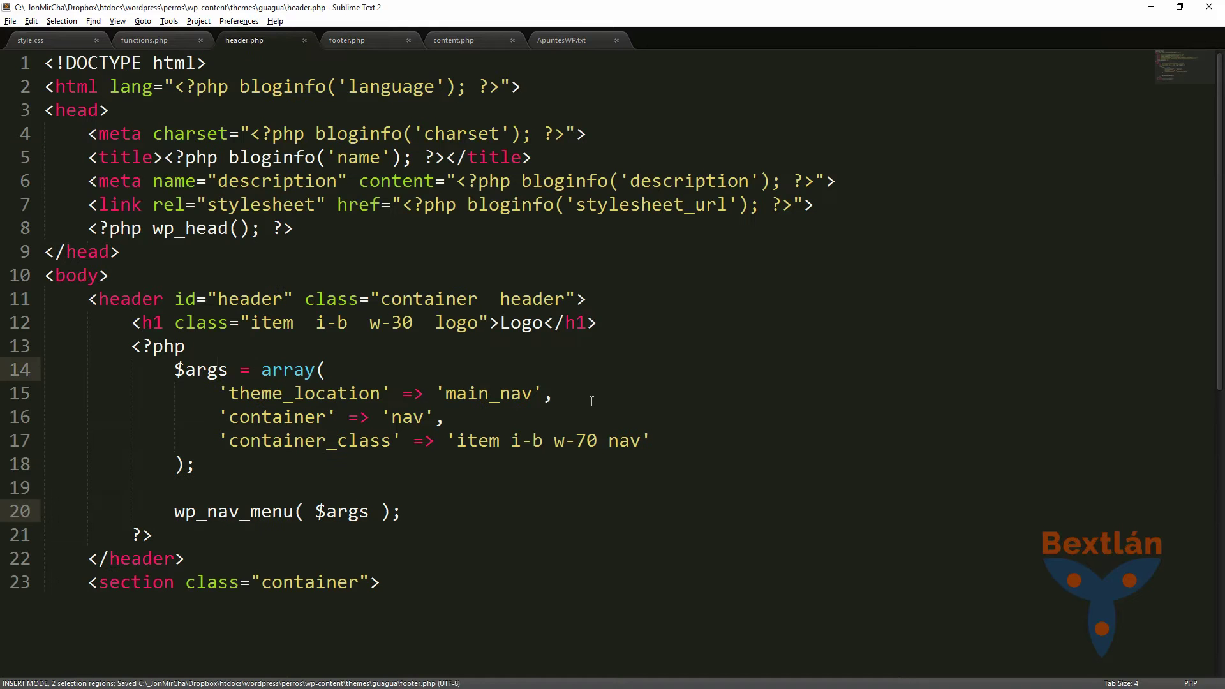
pyautogui.click(587, 395)
pyautogui.hotkey('shift', 'Home')
pyautogui.press('BackSpace')
pyautogui.hotkey('ctrl', 's')
# - Reload the Perros site in the browser and examine how its menus display without the theme_location arguments
pyautogui.hotkey('alt', 'Tab')
pyautogui.press('F5')
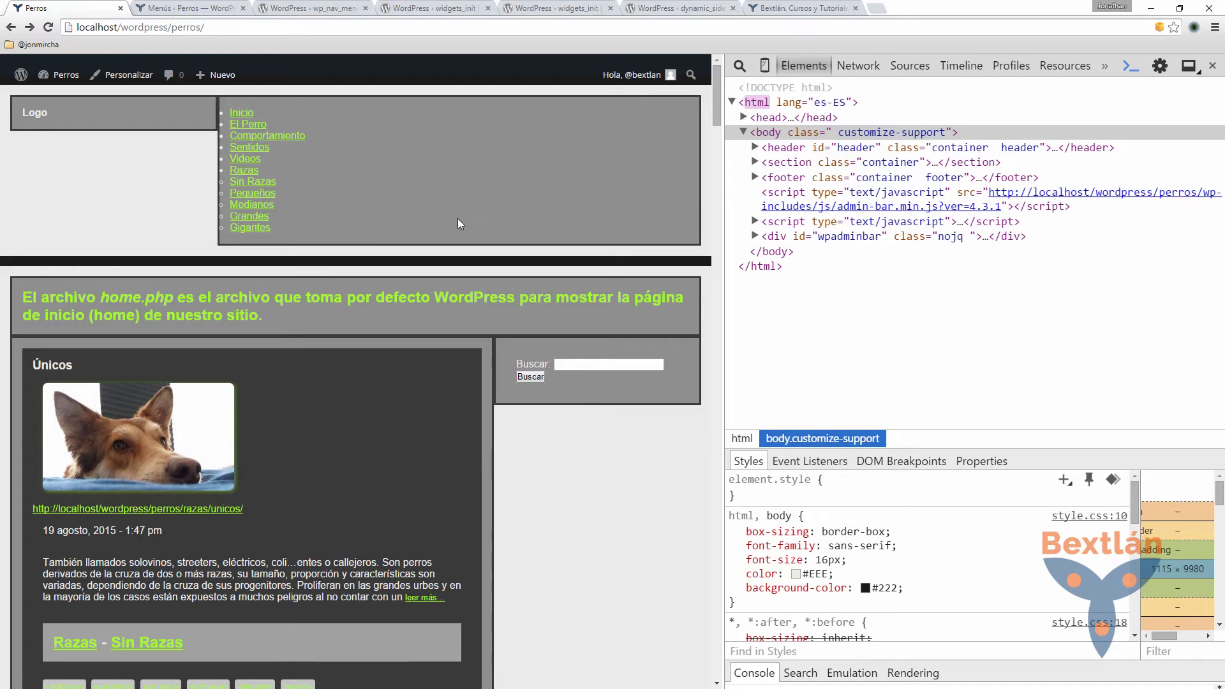
pyautogui.click(42, 29)
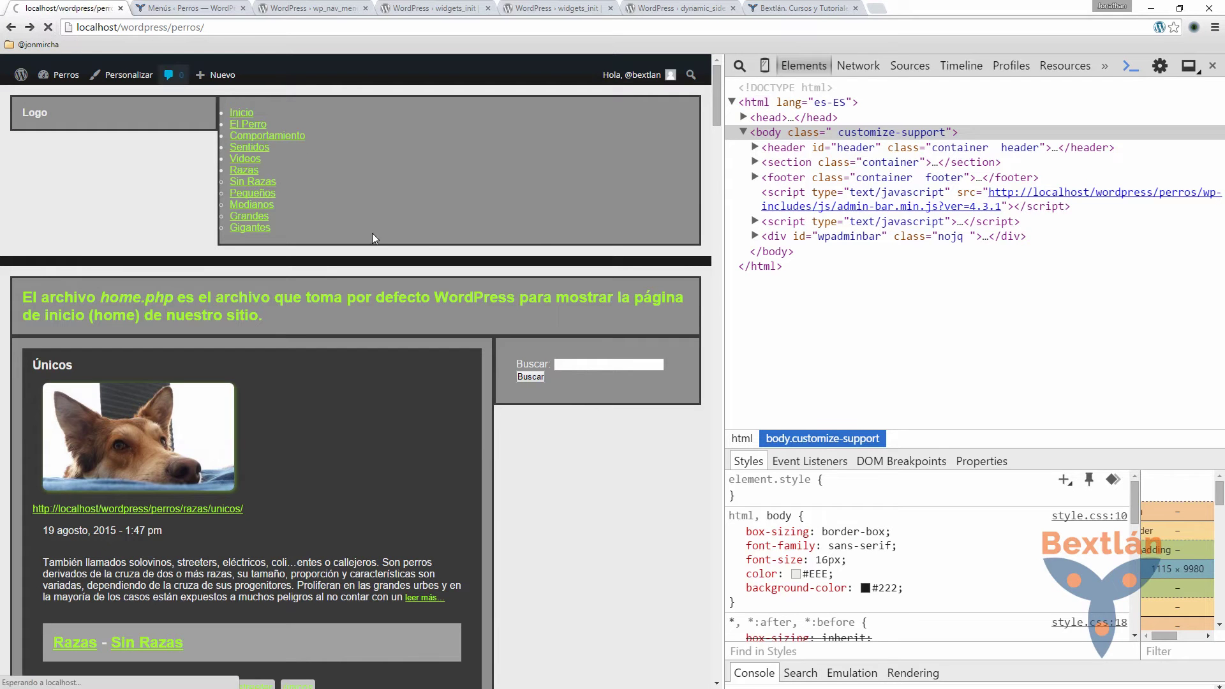
pyautogui.scroll(-8, 369, 236)
pyautogui.scroll(-15, 369, 249)
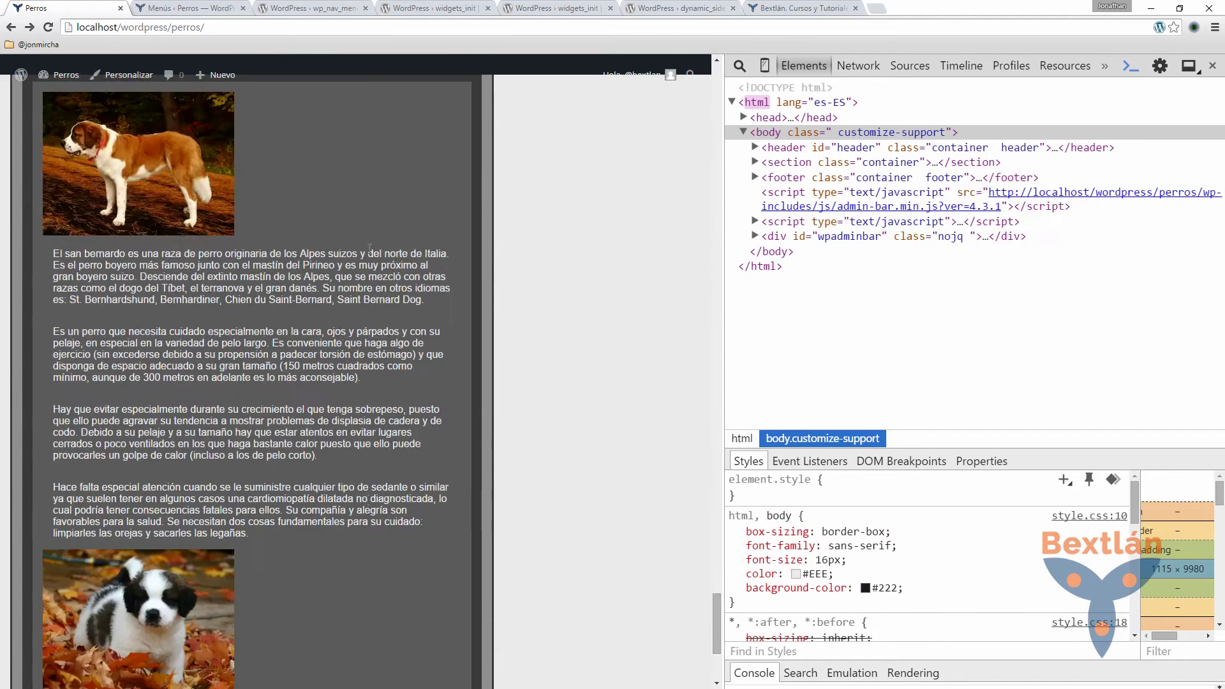
pyautogui.scroll(20, 198, 308)
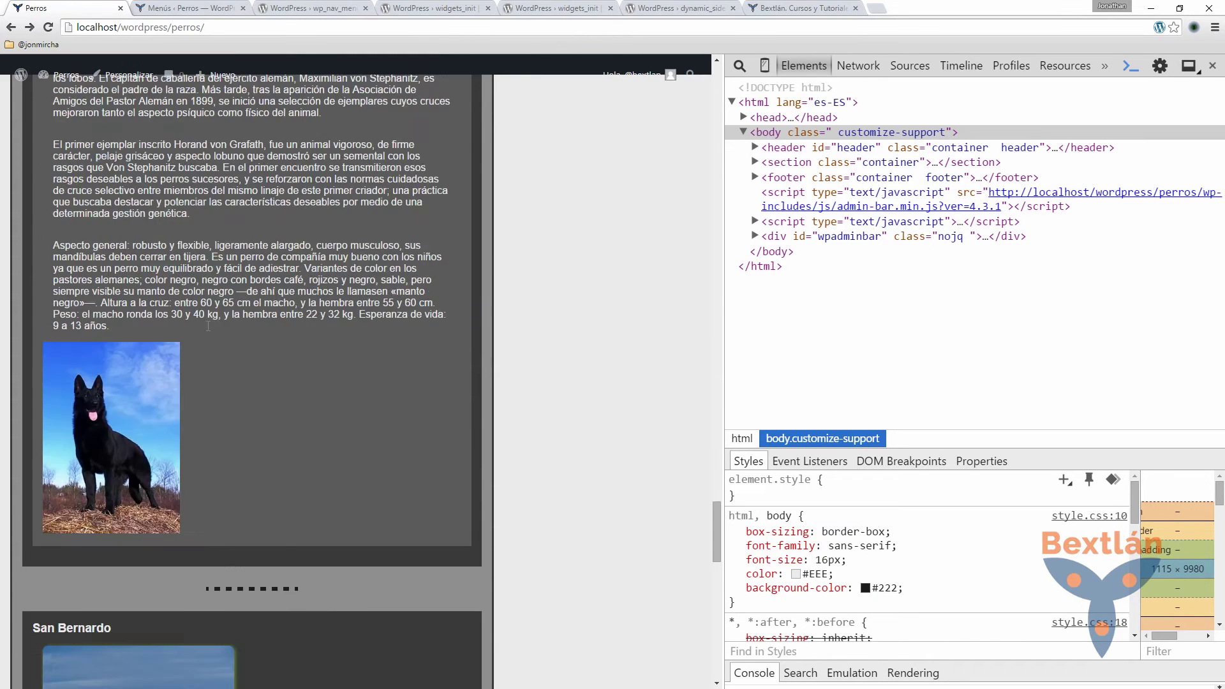
# - Compare the Perros site's header and footer menus with the 'Navegación Principal' location in functions.php, ending back in Sublime Text
pyautogui.scroll(7, 339, 204)
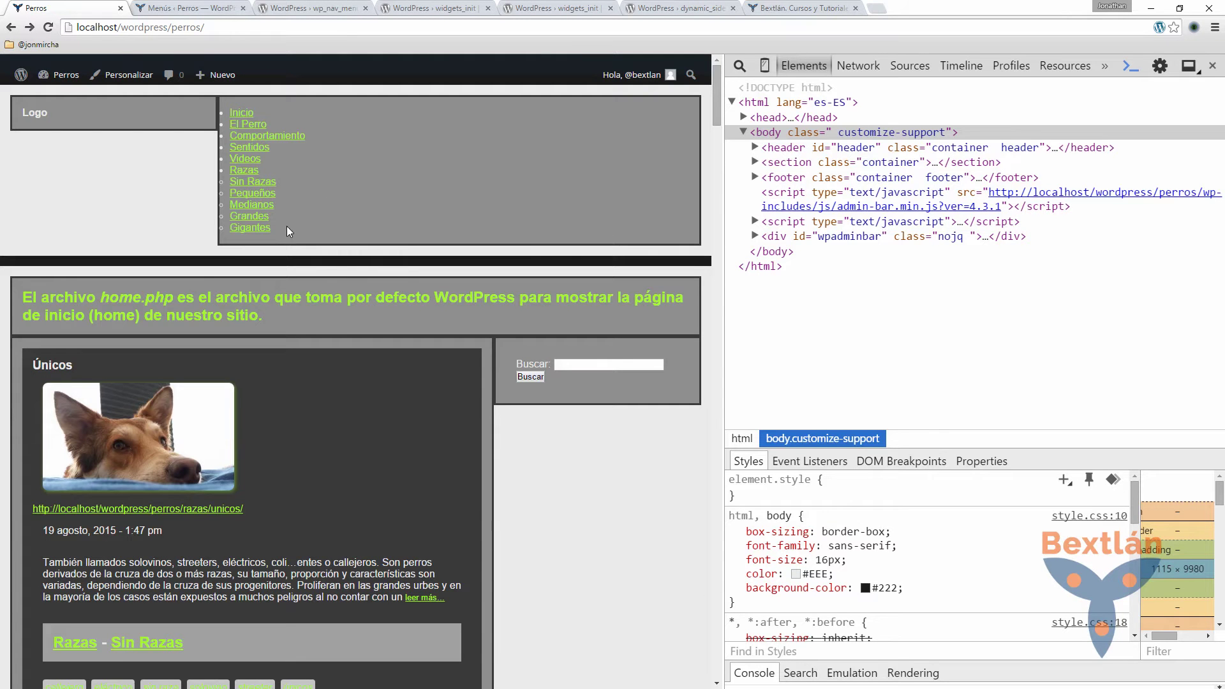
pyautogui.moveTo(262, 225); pyautogui.dragTo(224, 110)
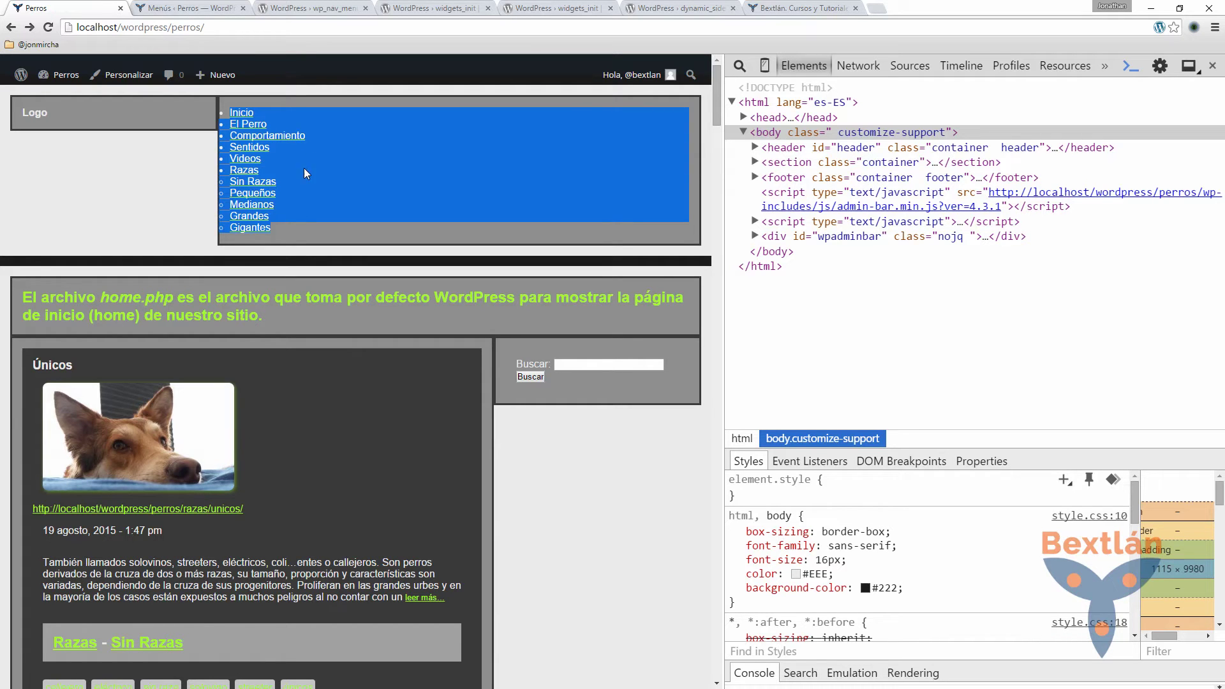
pyautogui.click(157, 9)
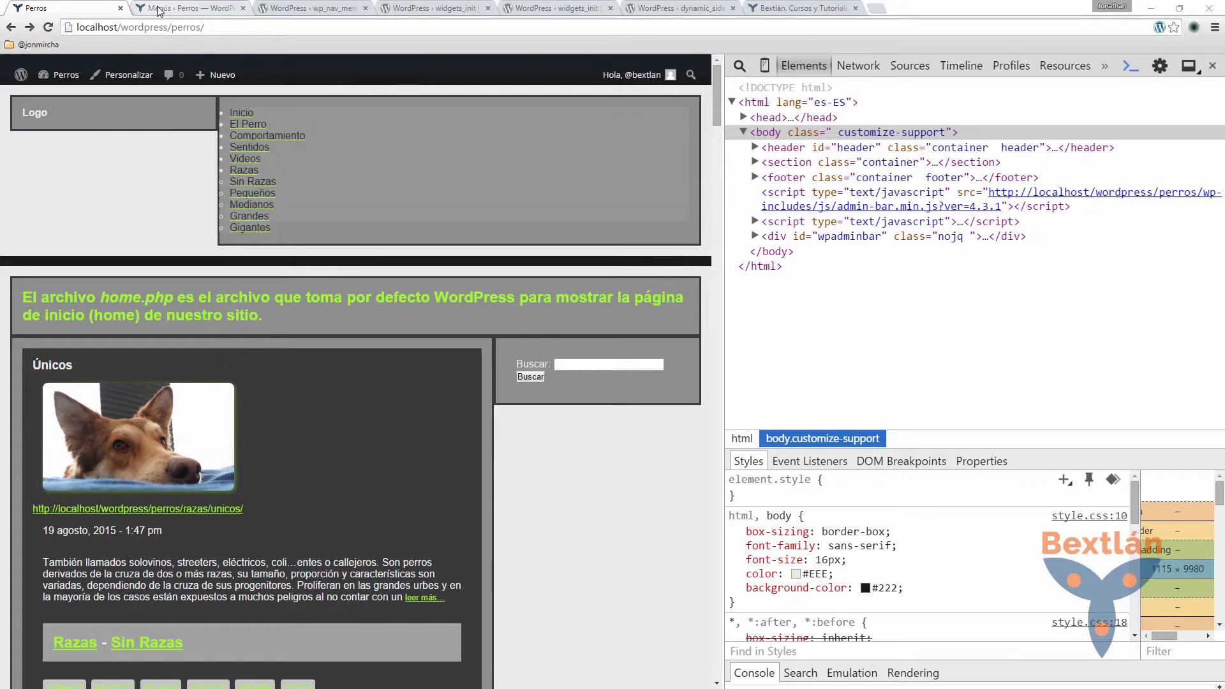
pyautogui.hotkey('alt', 'Tab')
pyautogui.click(143, 40)
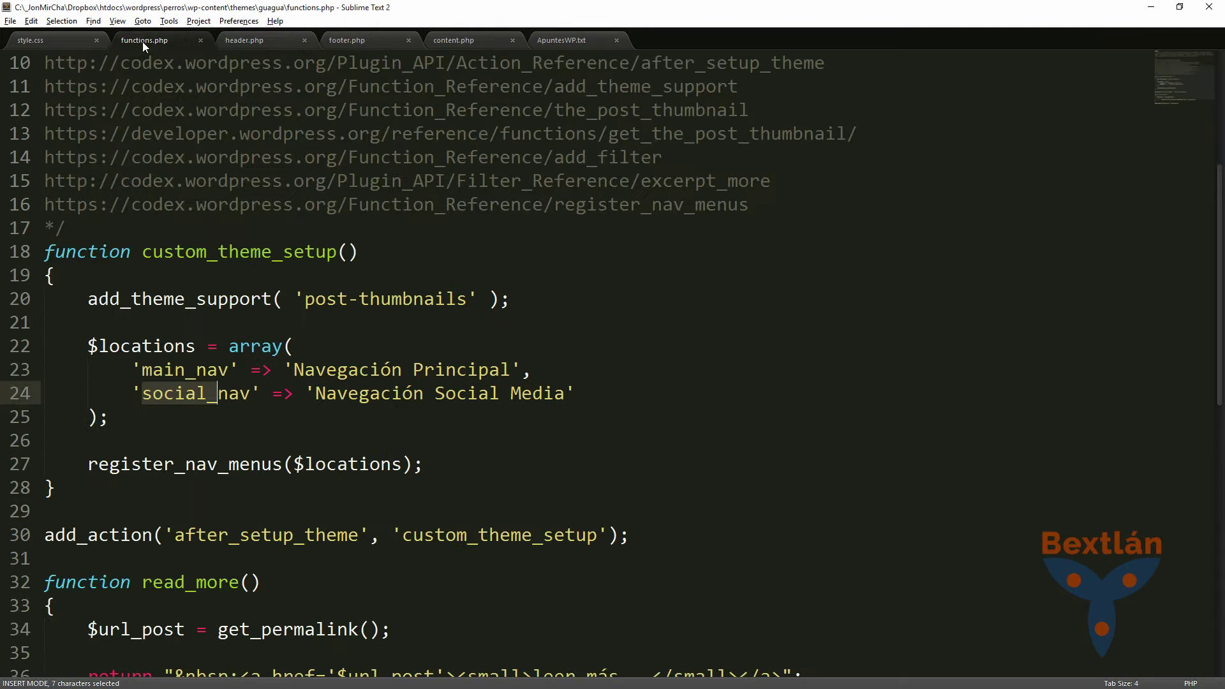
pyautogui.moveTo(302, 370); pyautogui.dragTo(509, 378)
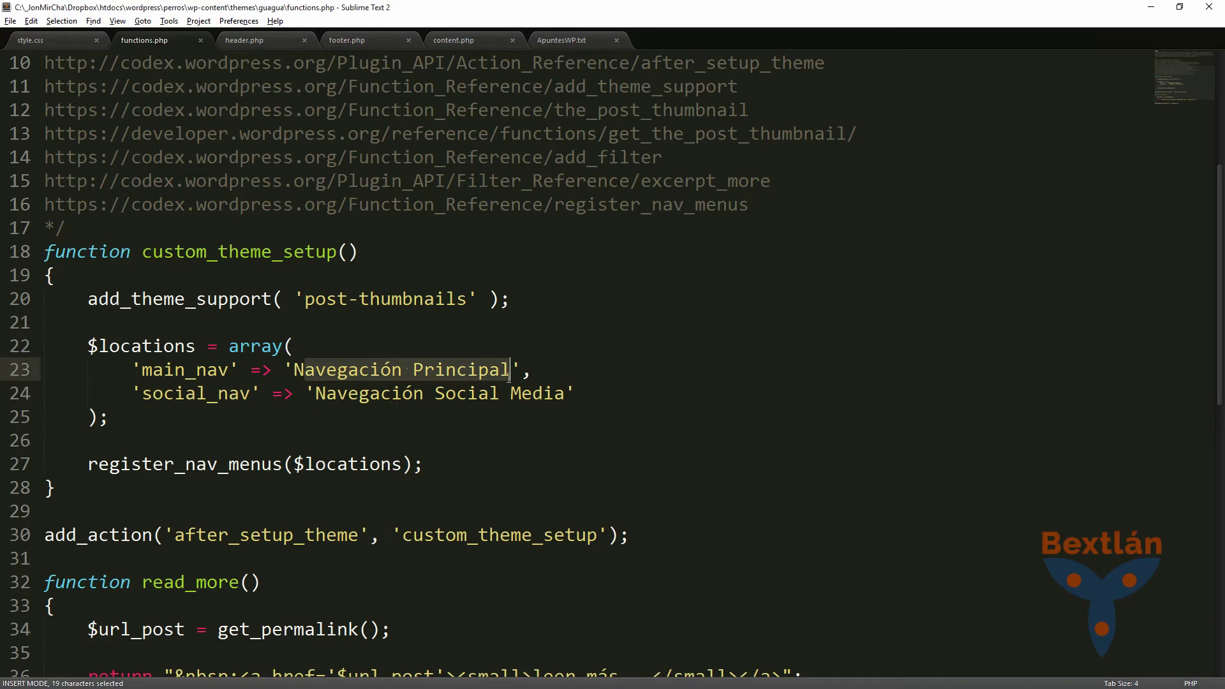
pyautogui.hotkey('alt', 'Tab')
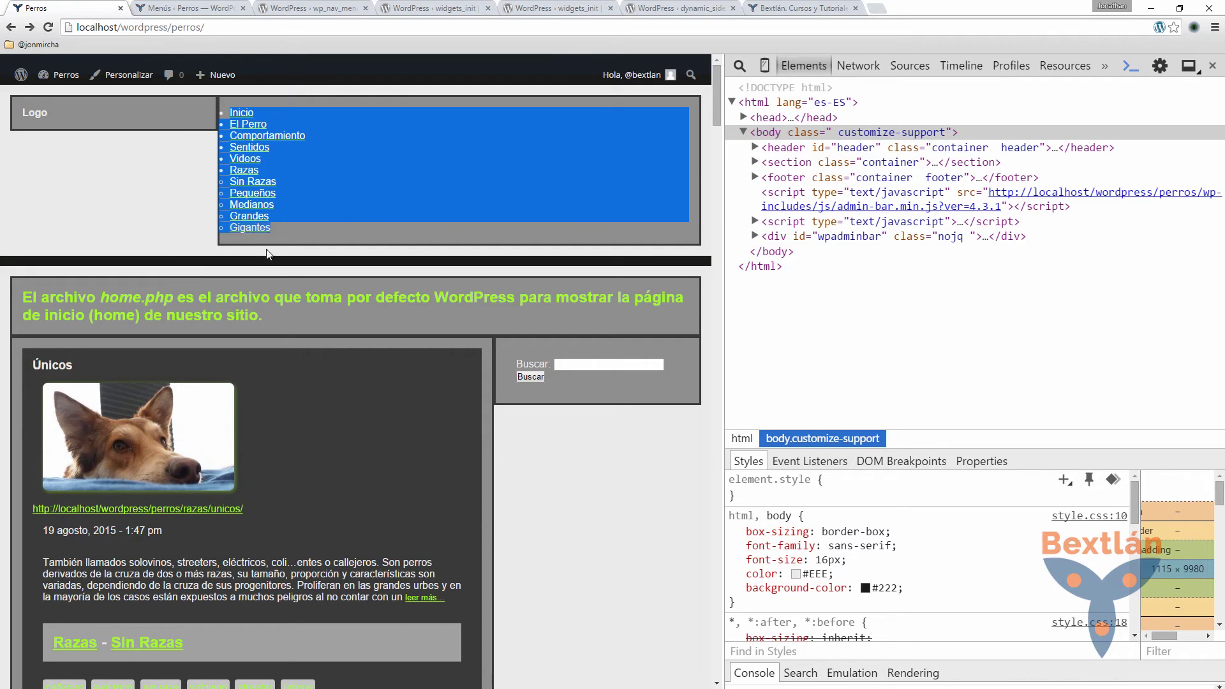
pyautogui.scroll(-20, 194, 222)
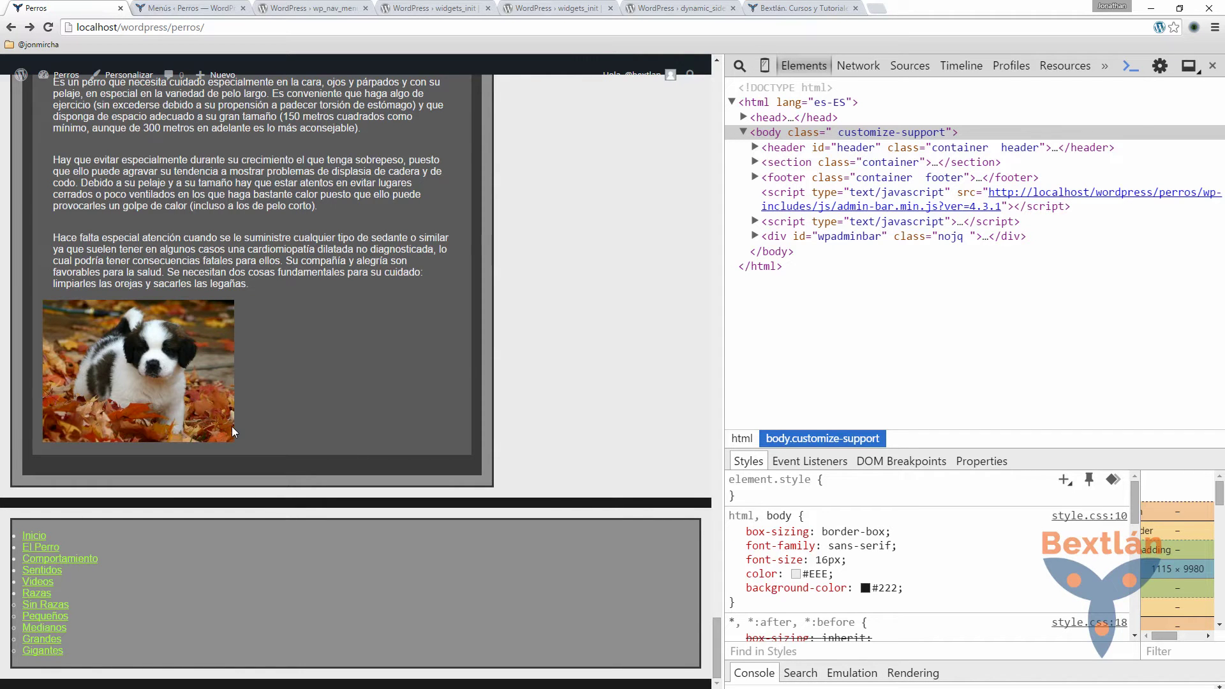
pyautogui.hotkey('alt', 'Tab')
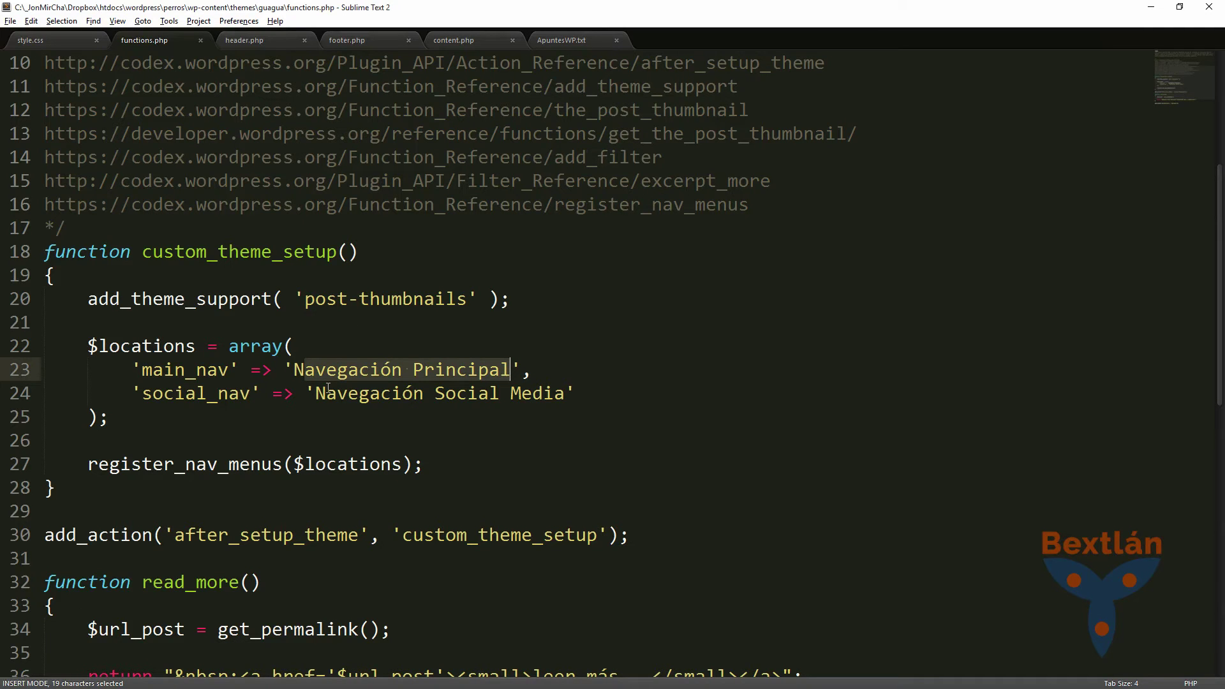
pyautogui.click(217, 445)
pyautogui.hotkey('ctrl', 'z')
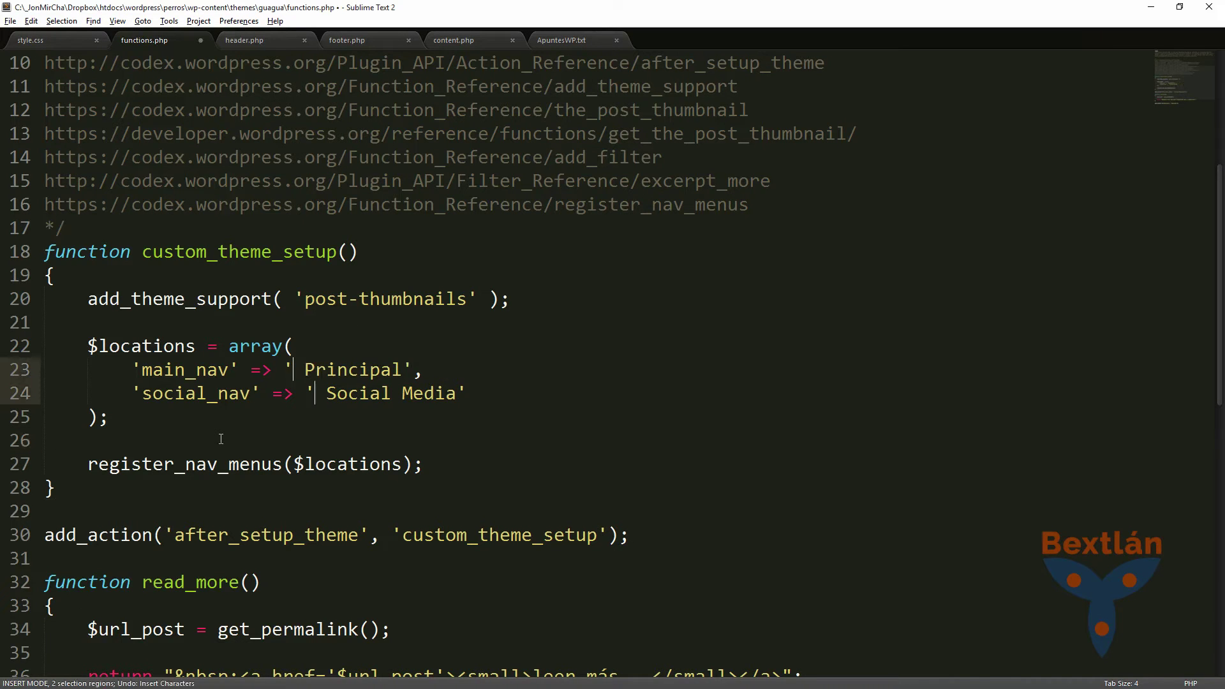
pyautogui.hotkey('ctrl', 'y')
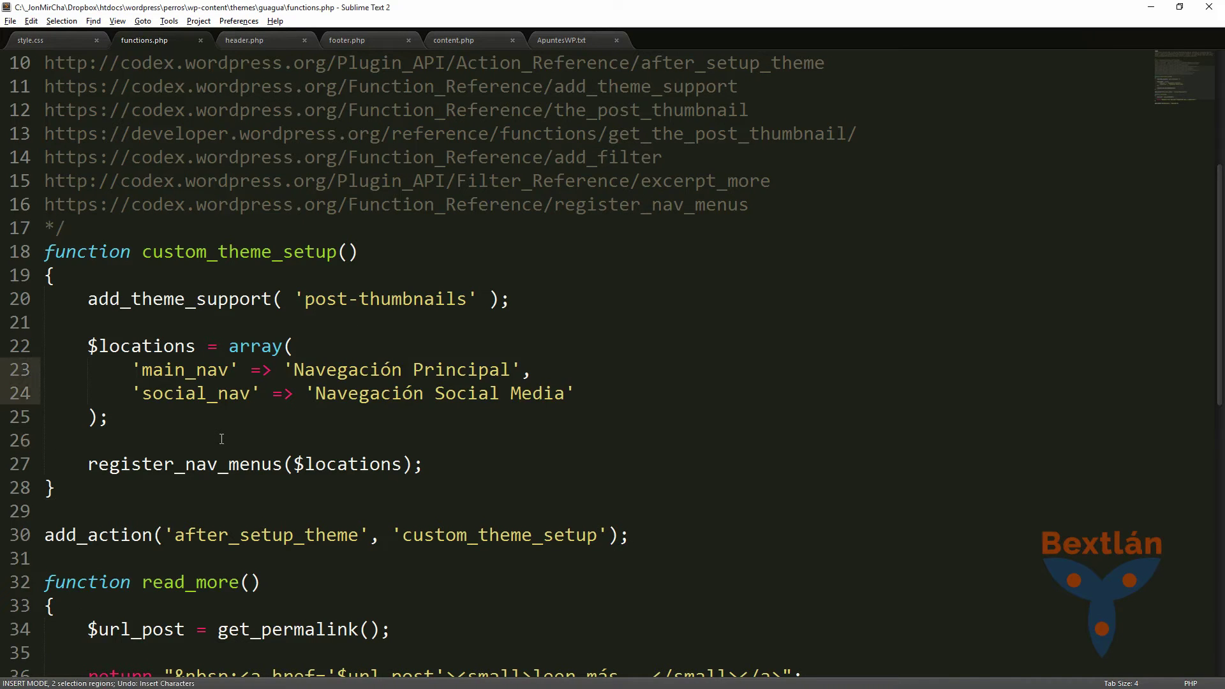
# - Restore the deleted 'theme_location' entries in the $args arrays of header.php ('main_nav') and footer.php ('social_nav'), and save both files
pyautogui.click(245, 40)
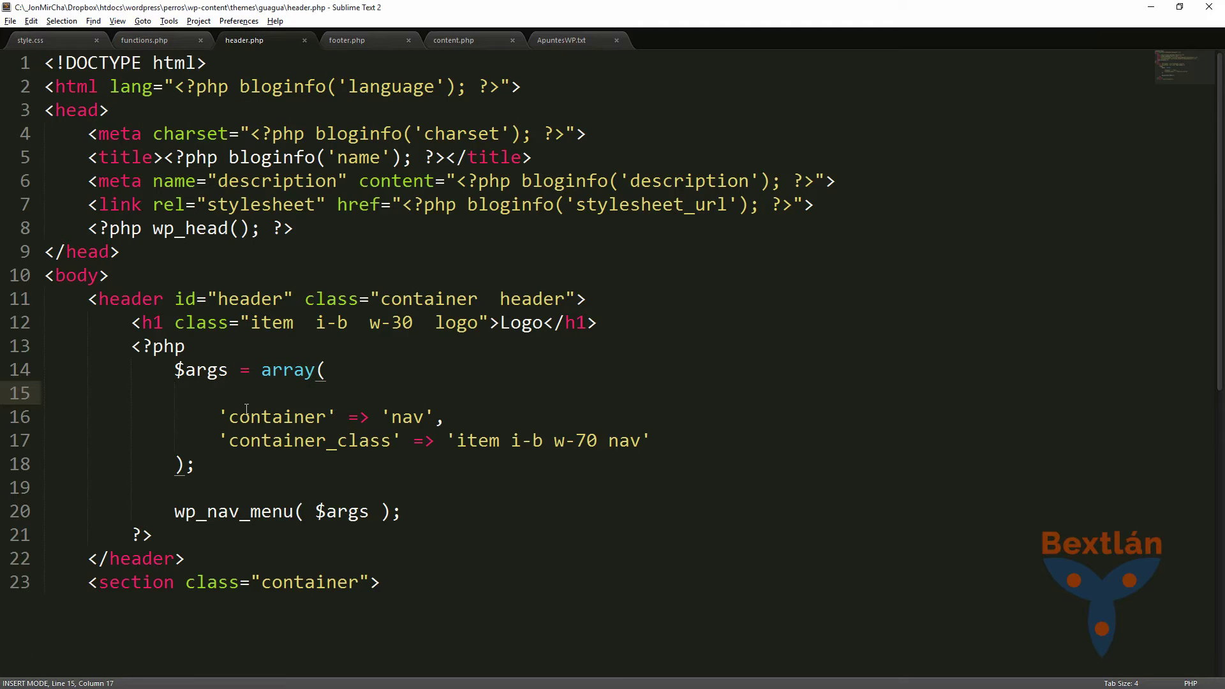
pyautogui.hotkey('ctrl', 'z')
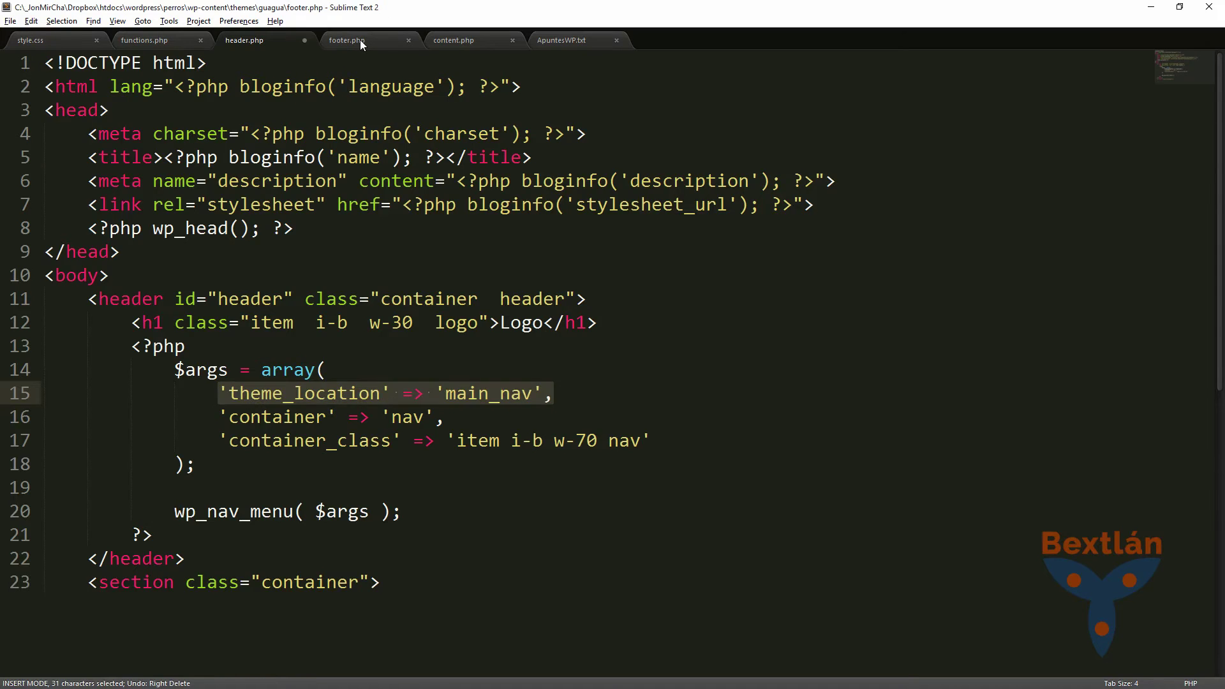
pyautogui.click(359, 39)
pyautogui.hotkey('ctrl', 'z')
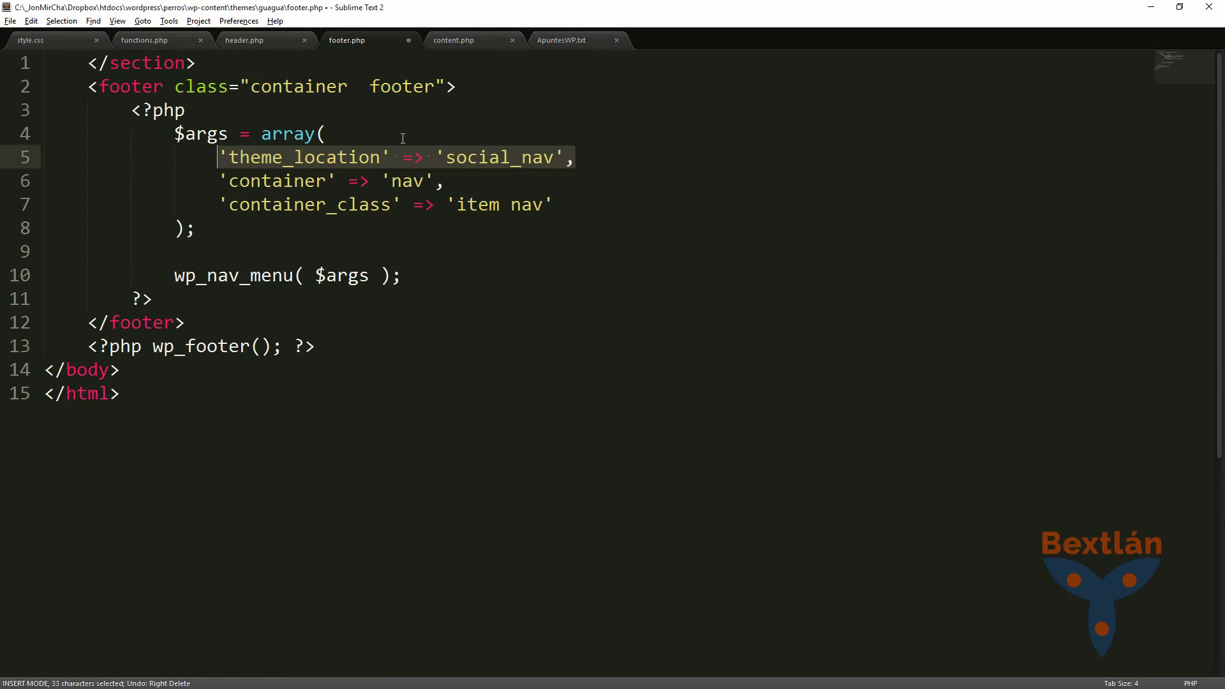
pyautogui.hotkey('ctrl', 's')
# - Switch to the browser, reload the Perros site and check its footer and header menus with the theme_location arguments restored
pyautogui.hotkey('alt', 'Tab')
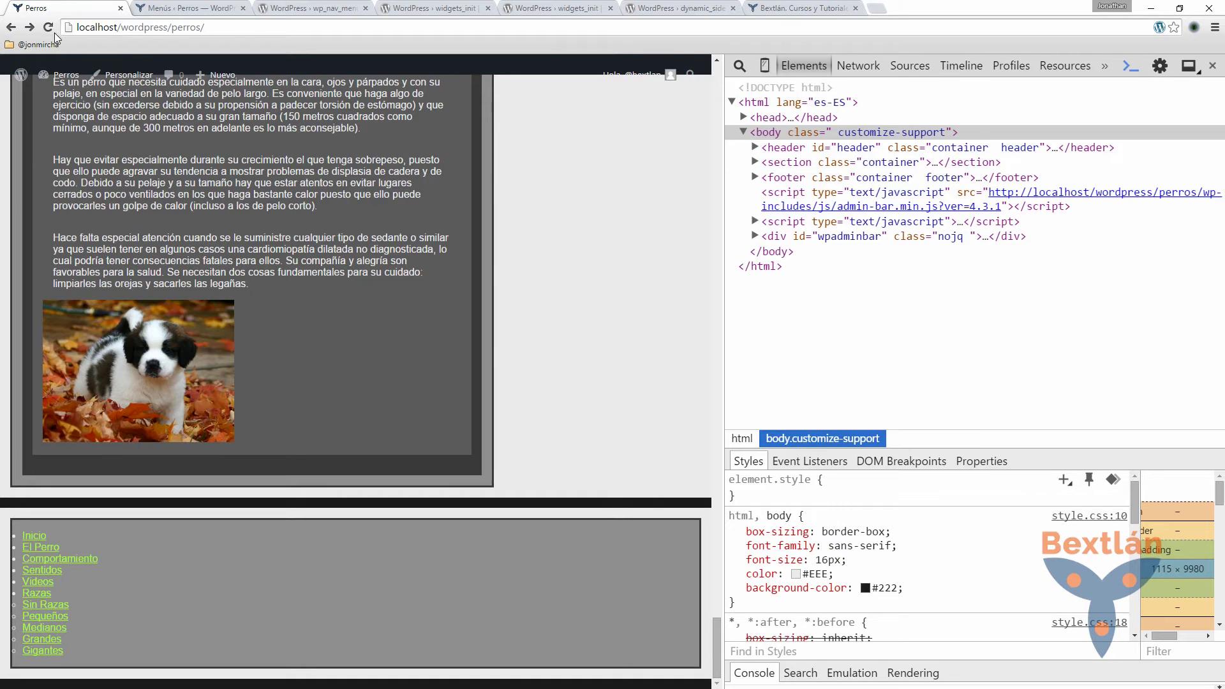
pyautogui.press('F5')
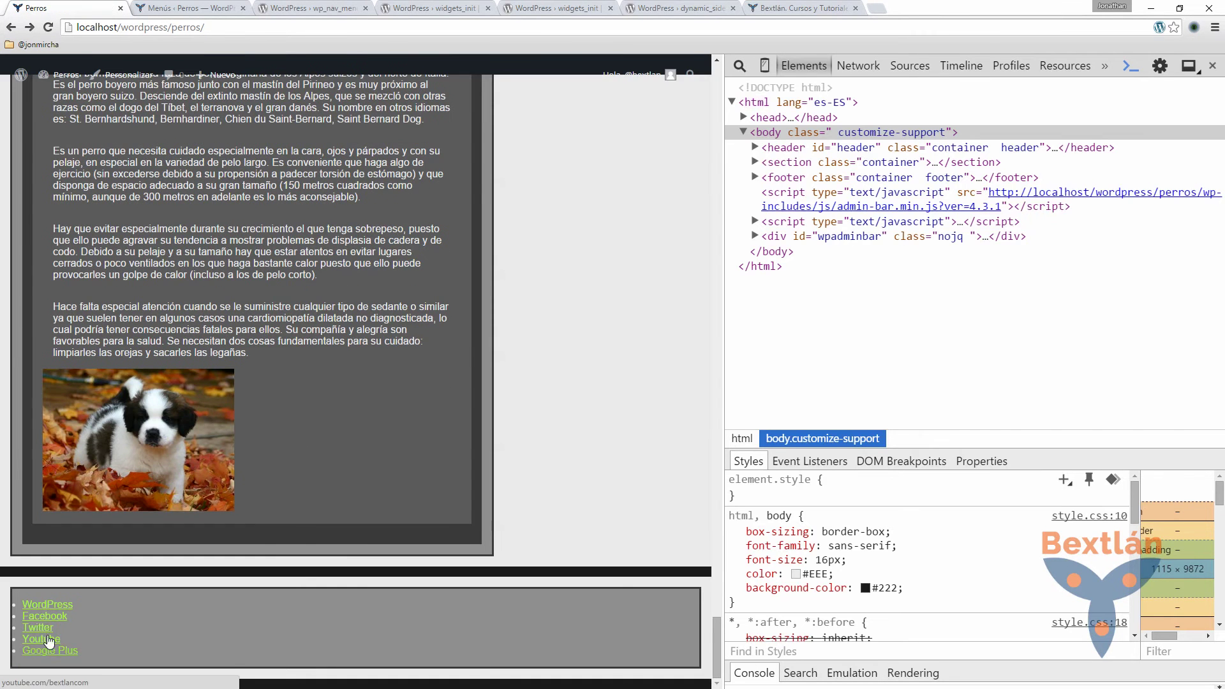
pyautogui.scroll(20, 162, 226)
pyautogui.scroll(3, 161, 227)
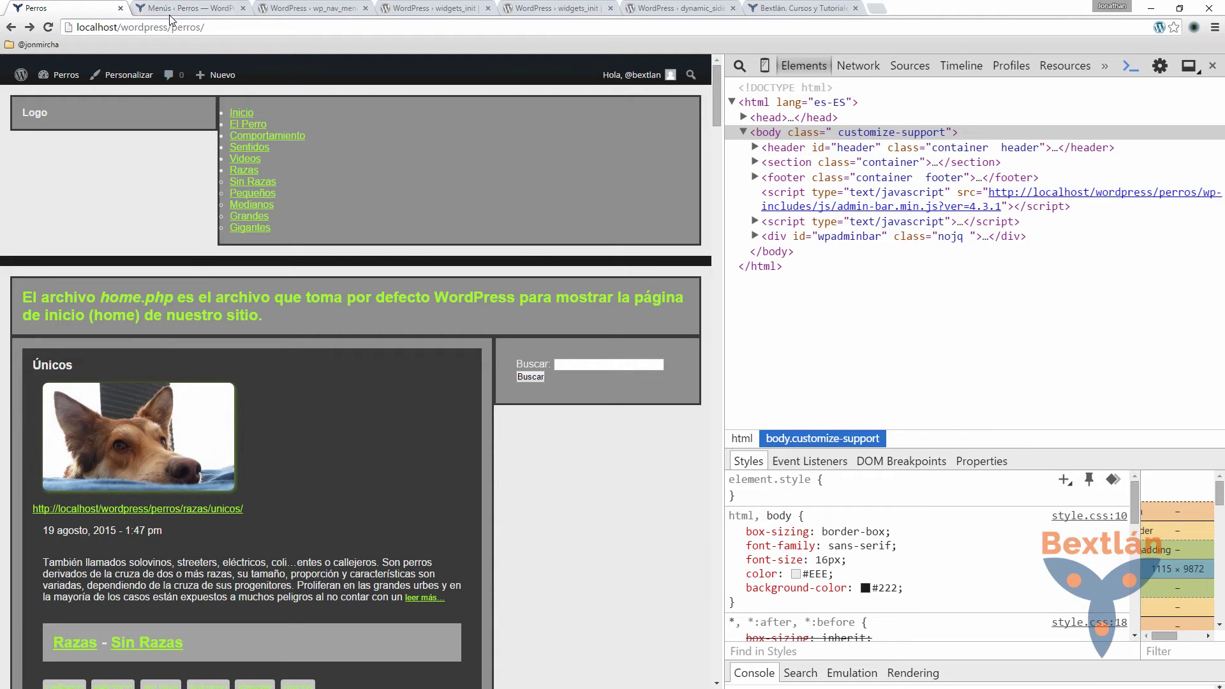
# - Switch to Sublime Text and review the register_nav_menus call and the $locations array in functions.php
pyautogui.hotkey('alt', 'Tab')
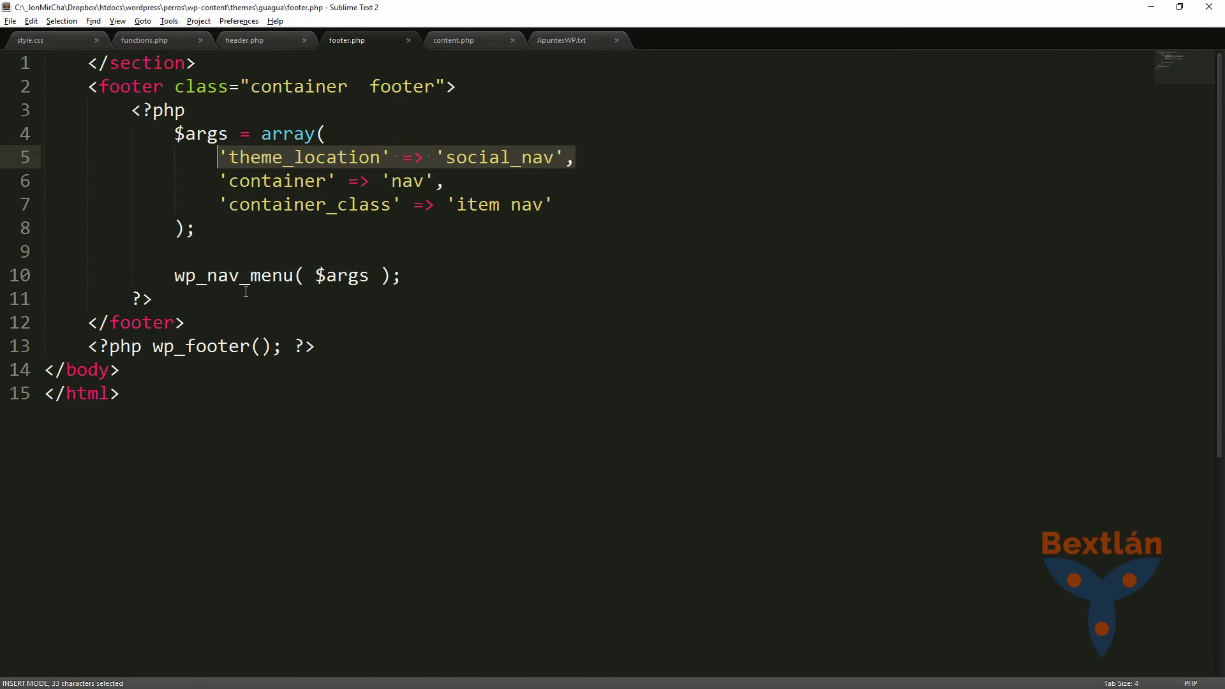
pyautogui.click(167, 38)
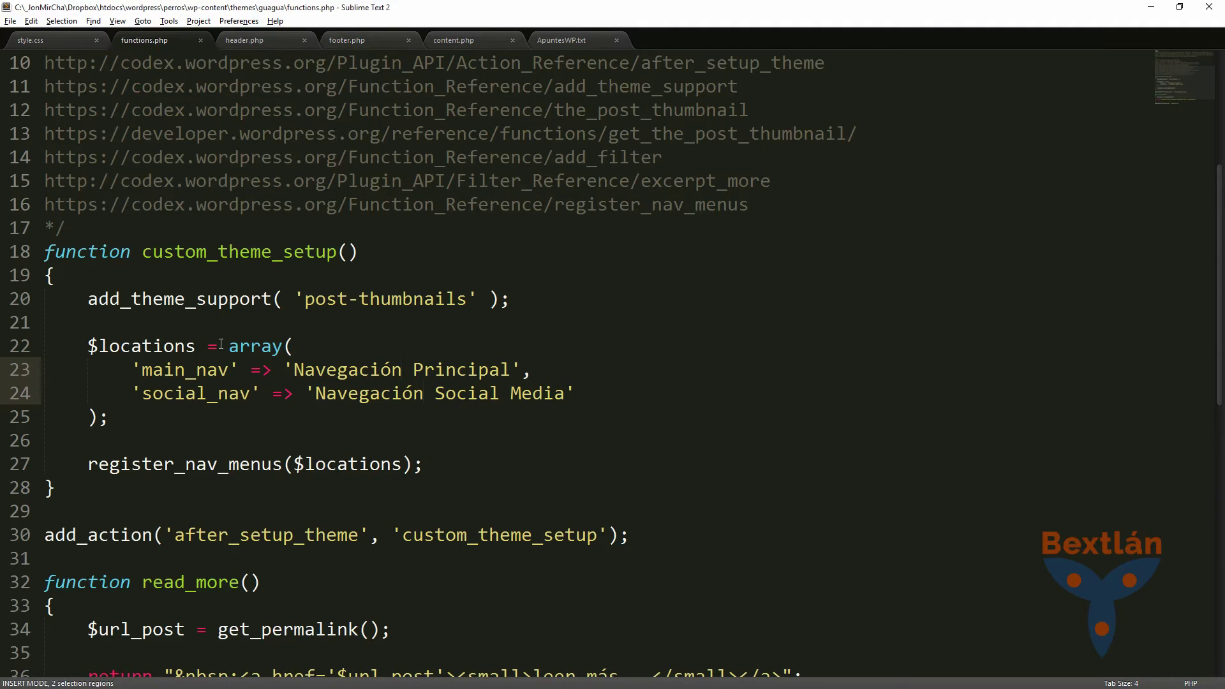
pyautogui.moveTo(87, 393); pyautogui.dragTo(521, 390)
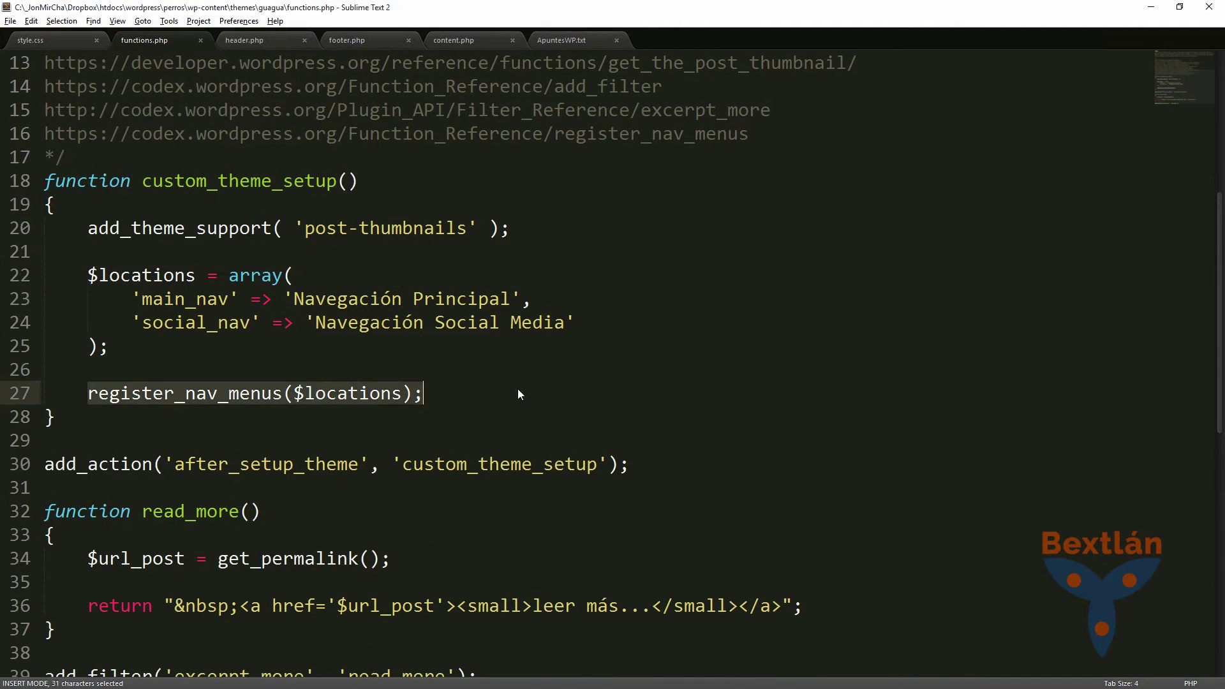
pyautogui.moveTo(121, 292); pyautogui.dragTo(587, 320)
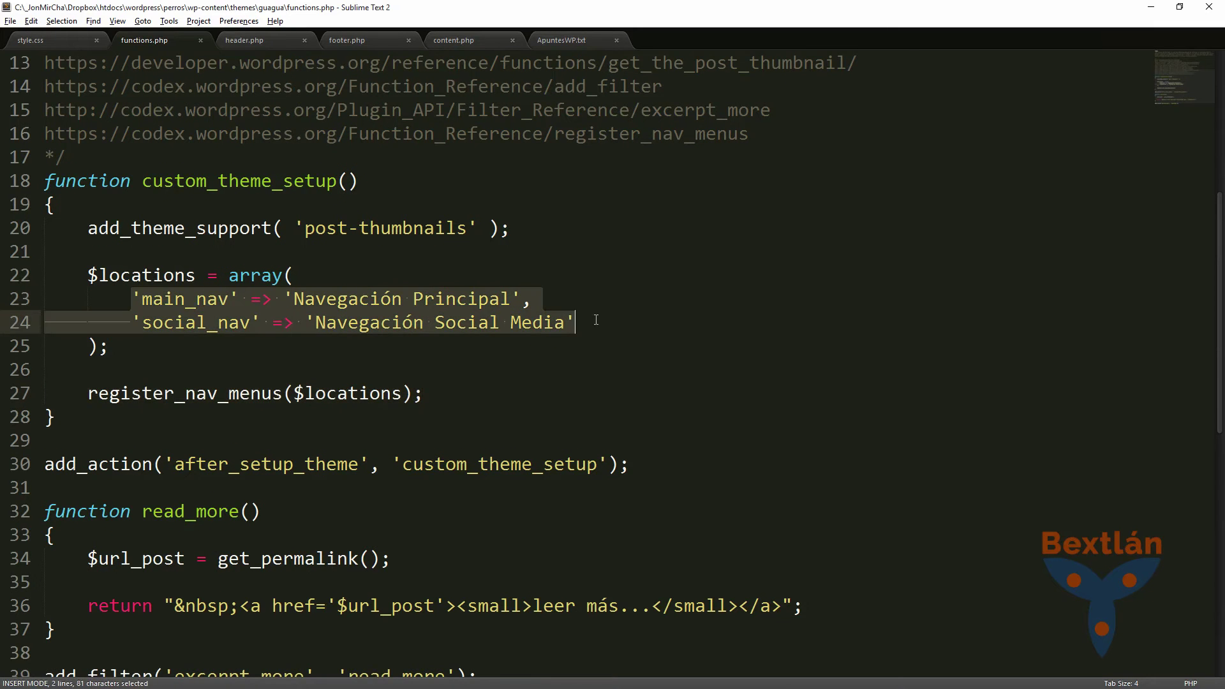
# - Switch to the browser and review the WordPress Menús admin page, checking menu editing and the menus assigned to the theme locations
pyautogui.hotkey('alt', 'Tab')
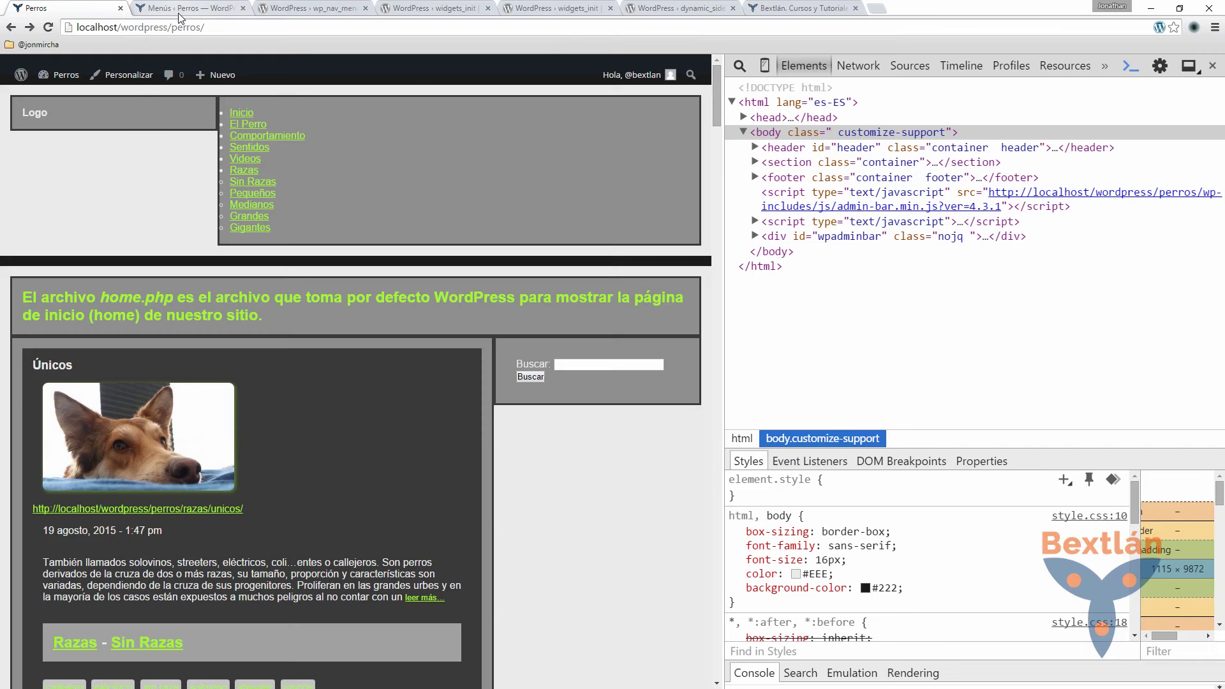
pyautogui.click(182, 9)
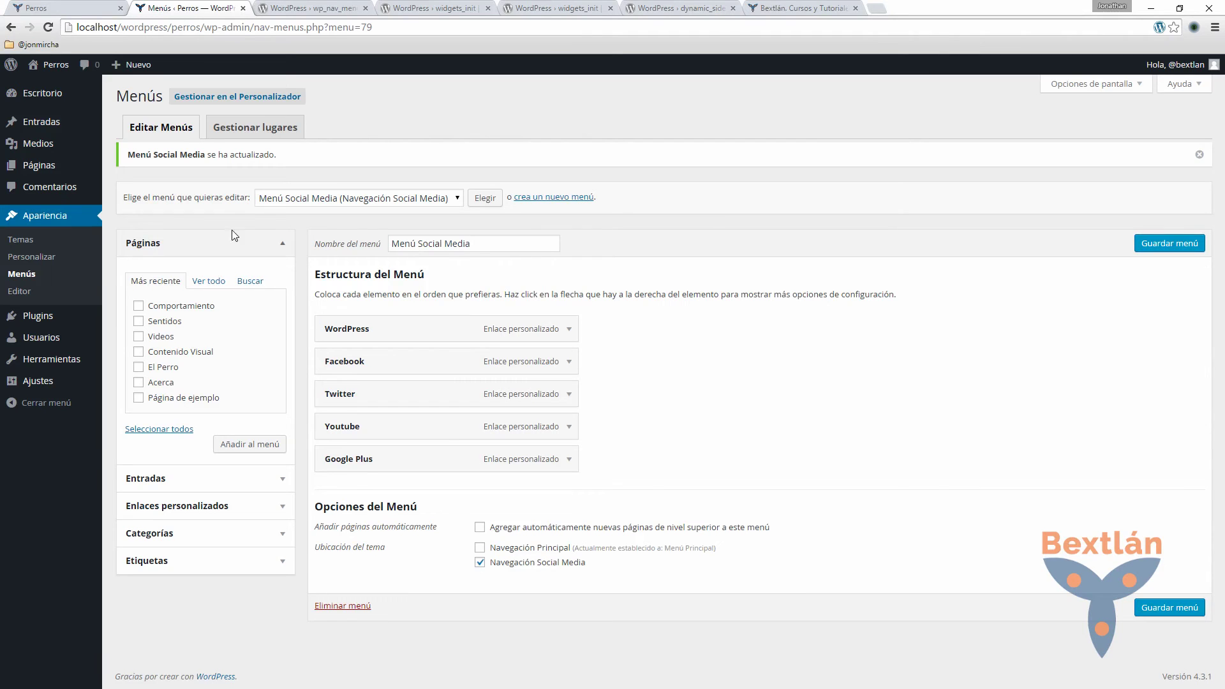
pyautogui.click(165, 130)
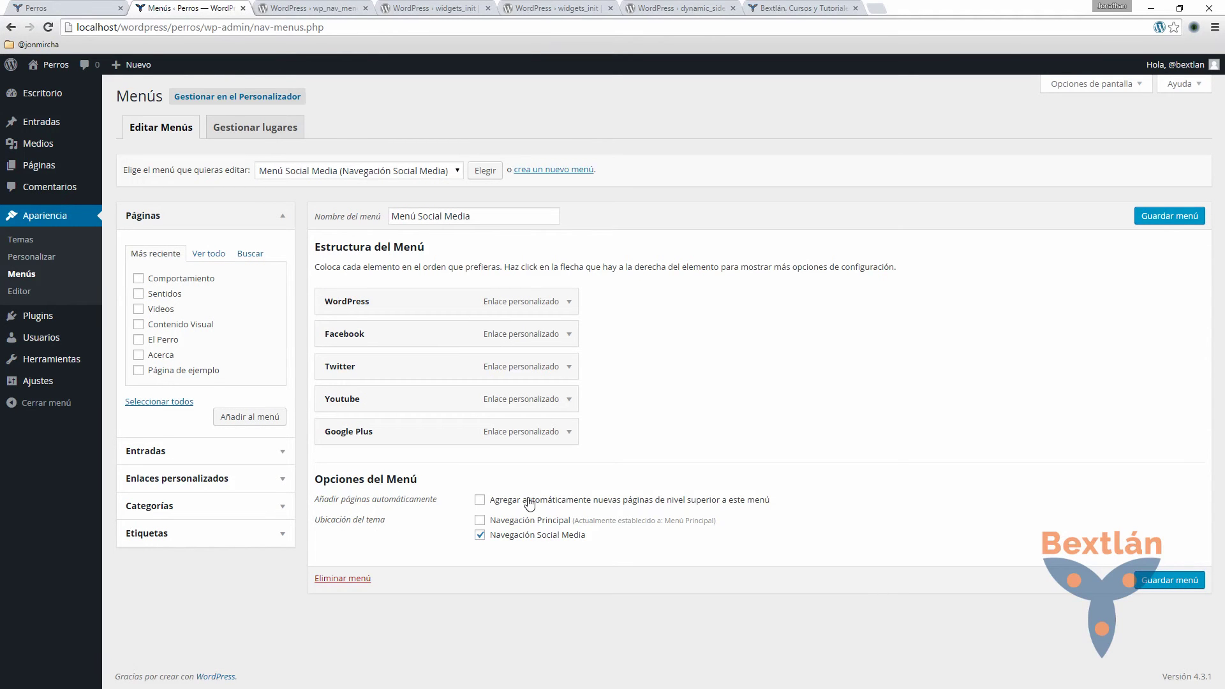
pyautogui.click(269, 127)
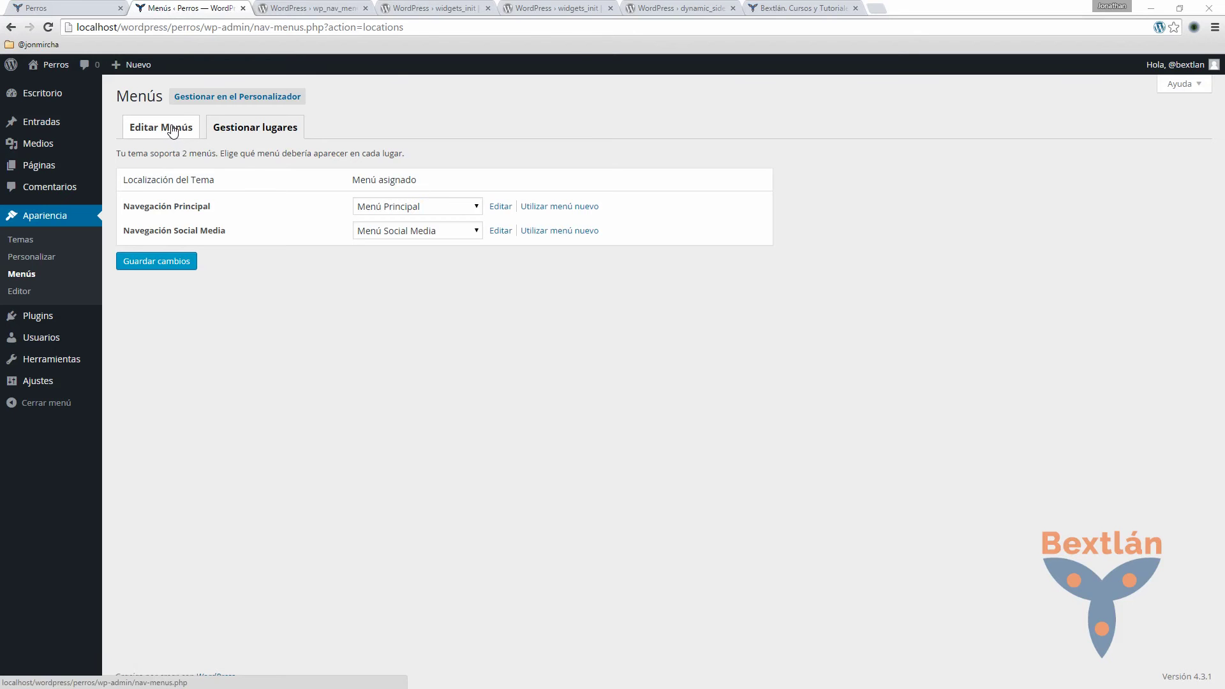
# - Return to Sublime Text and review the wp_nav_menu call in header.php and the custom_theme_setup function in functions.php
pyautogui.hotkey('alt', 'Tab')
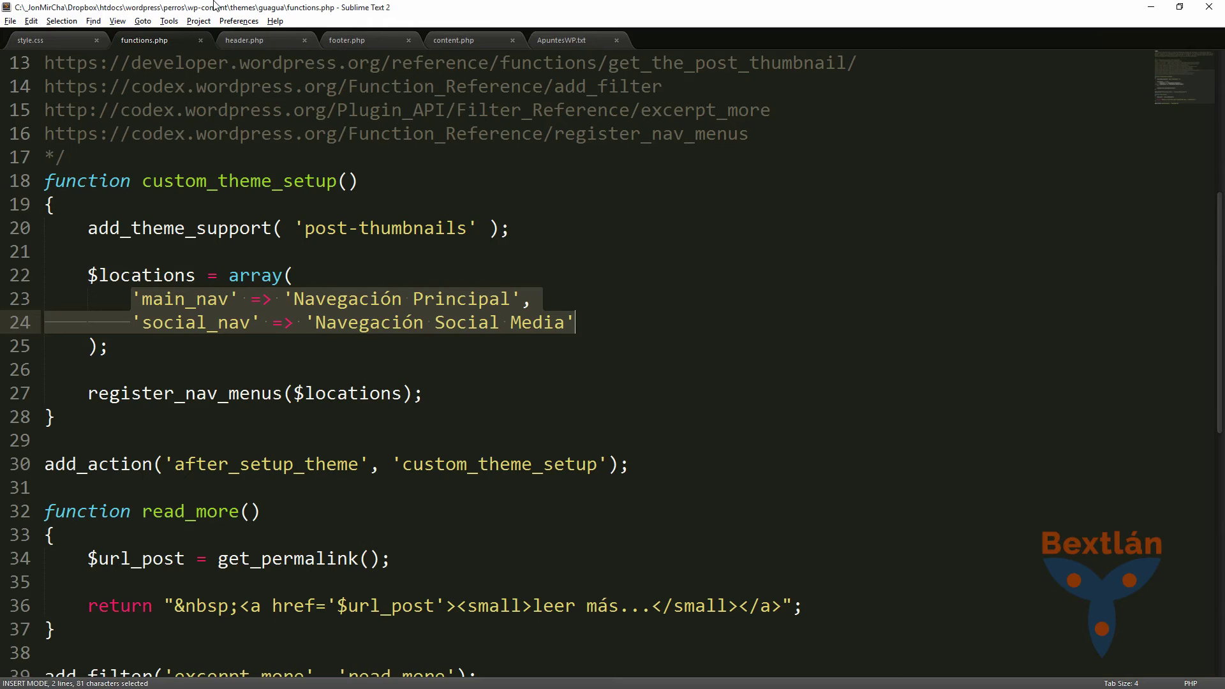
pyautogui.click(275, 41)
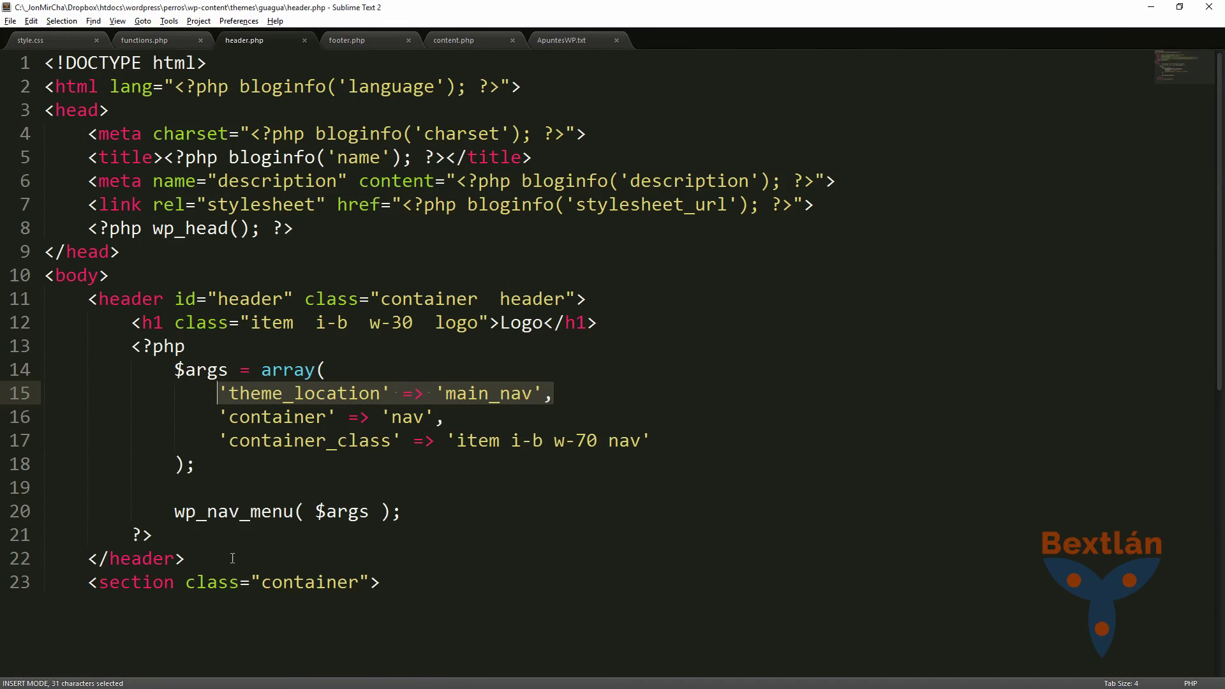
pyautogui.moveTo(165, 515); pyautogui.dragTo(404, 512)
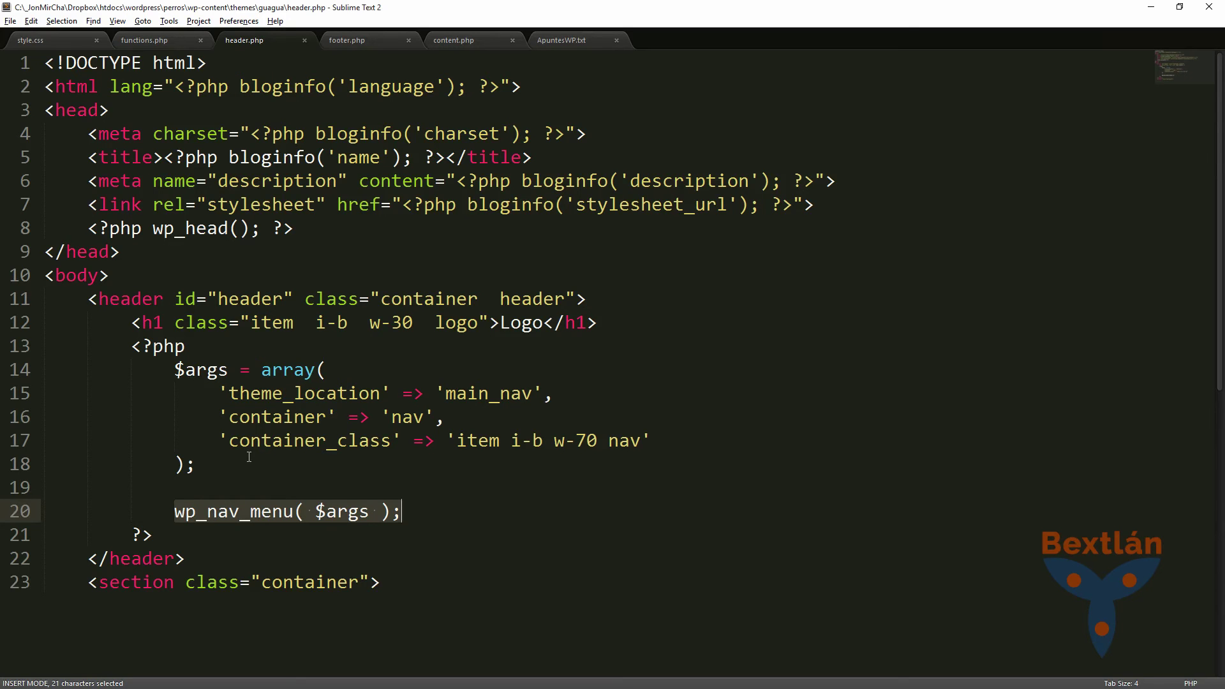
pyautogui.click(481, 459)
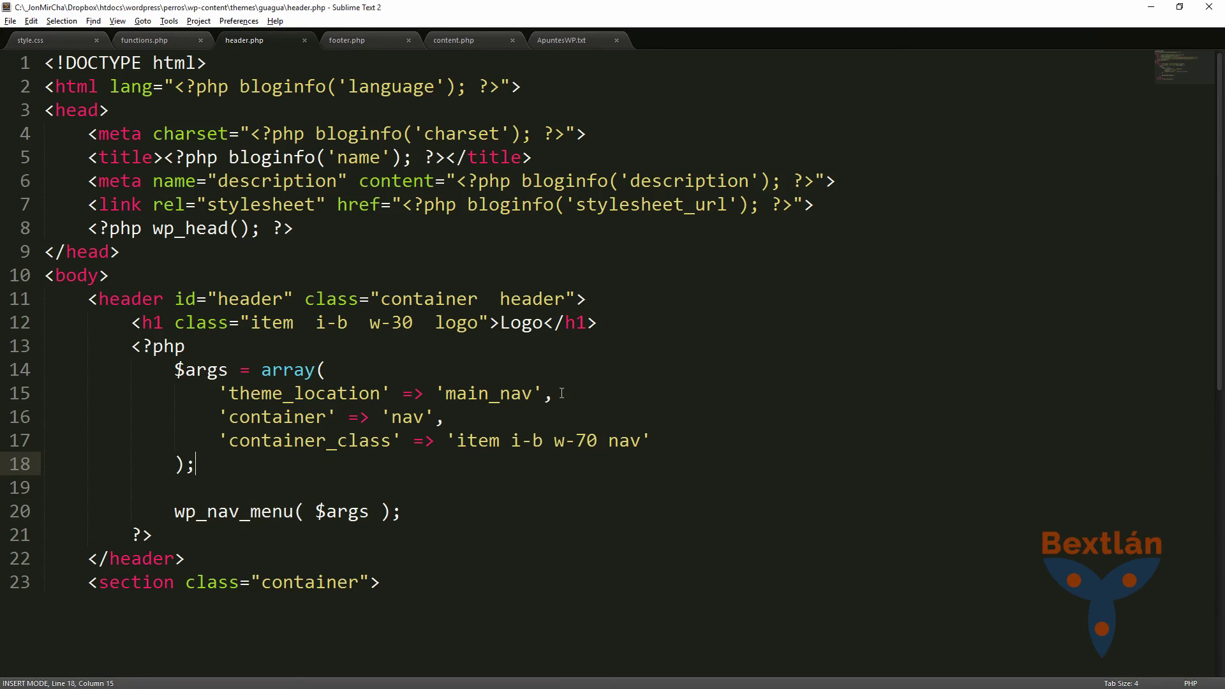
pyautogui.hotkey('alt', 'Tab')
pyautogui.hotkey('alt', 'Tab')
pyautogui.click(158, 39)
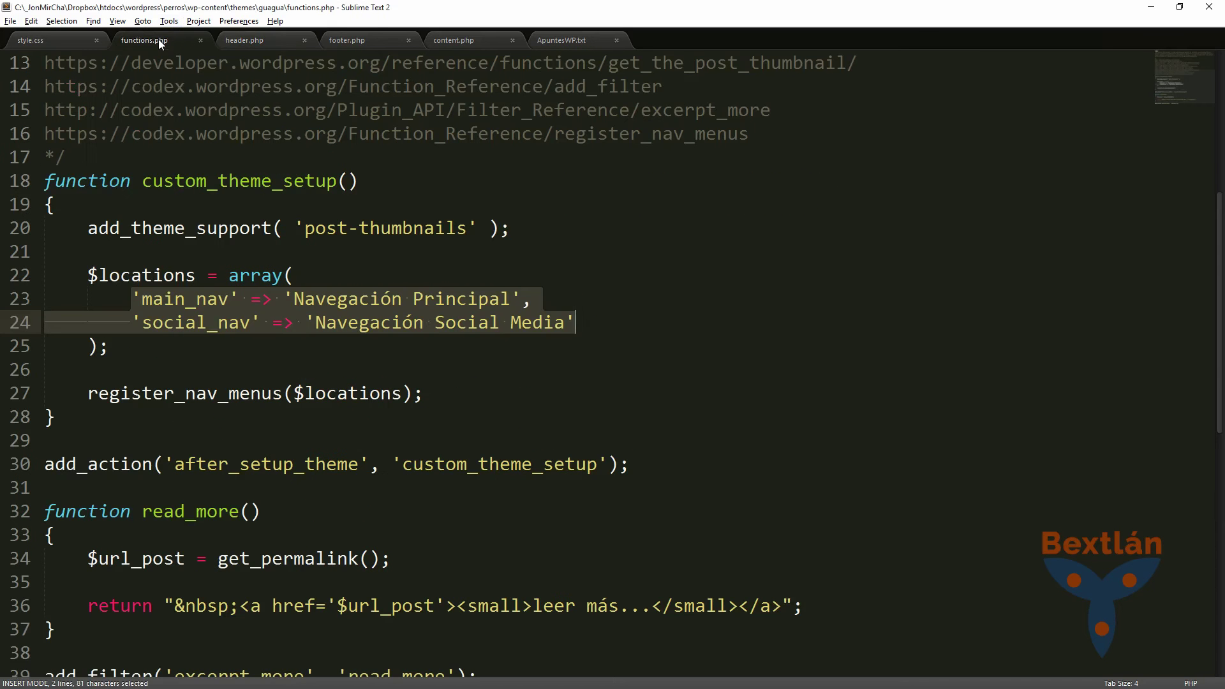
pyautogui.click(574, 185)
# - Switch to the browser and copy the URL of the wp_nav_menu page in the WordPress Code Reference
pyautogui.hotkey('alt', 'Tab')
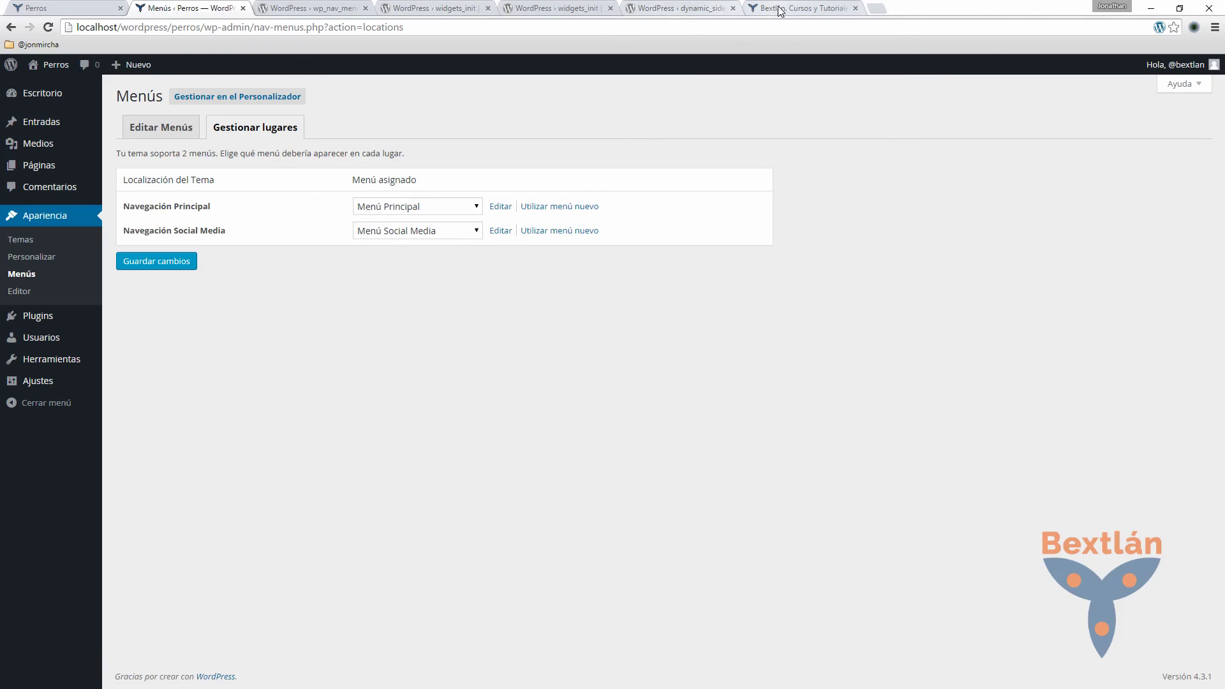
pyautogui.click(780, 9)
pyautogui.click(323, 9)
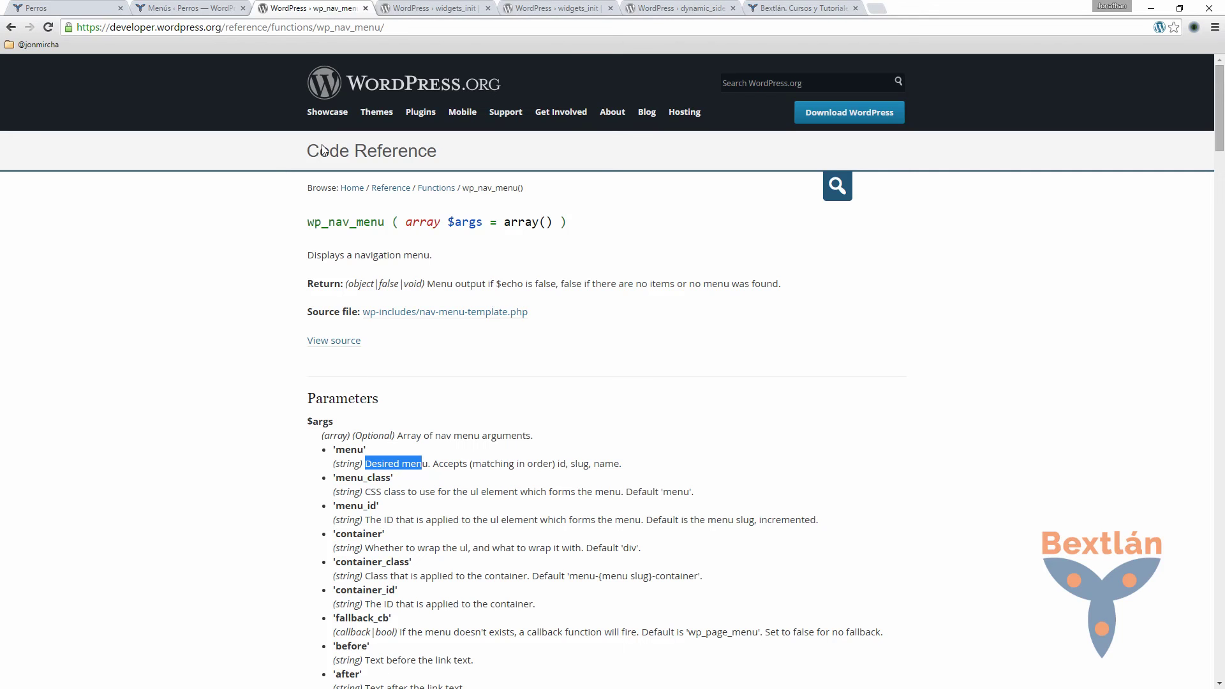
pyautogui.click(302, 28)
pyautogui.hotkey('ctrl', 'c')
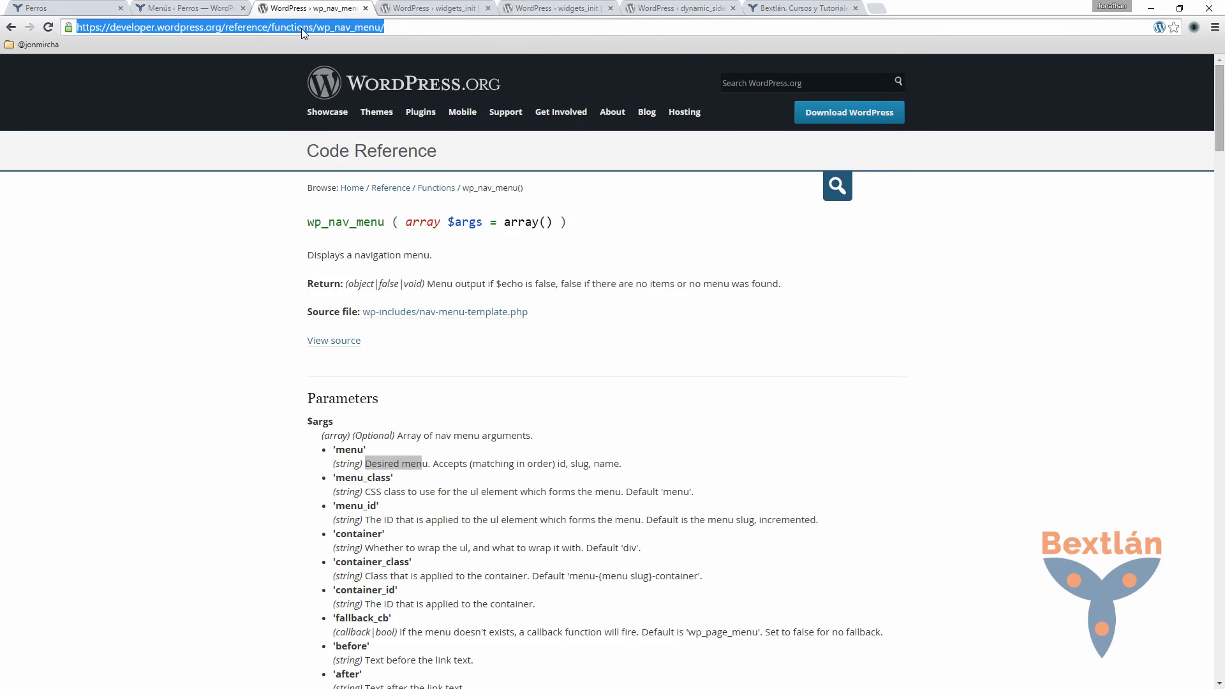
pyautogui.hotkey('alt', 'Tab')
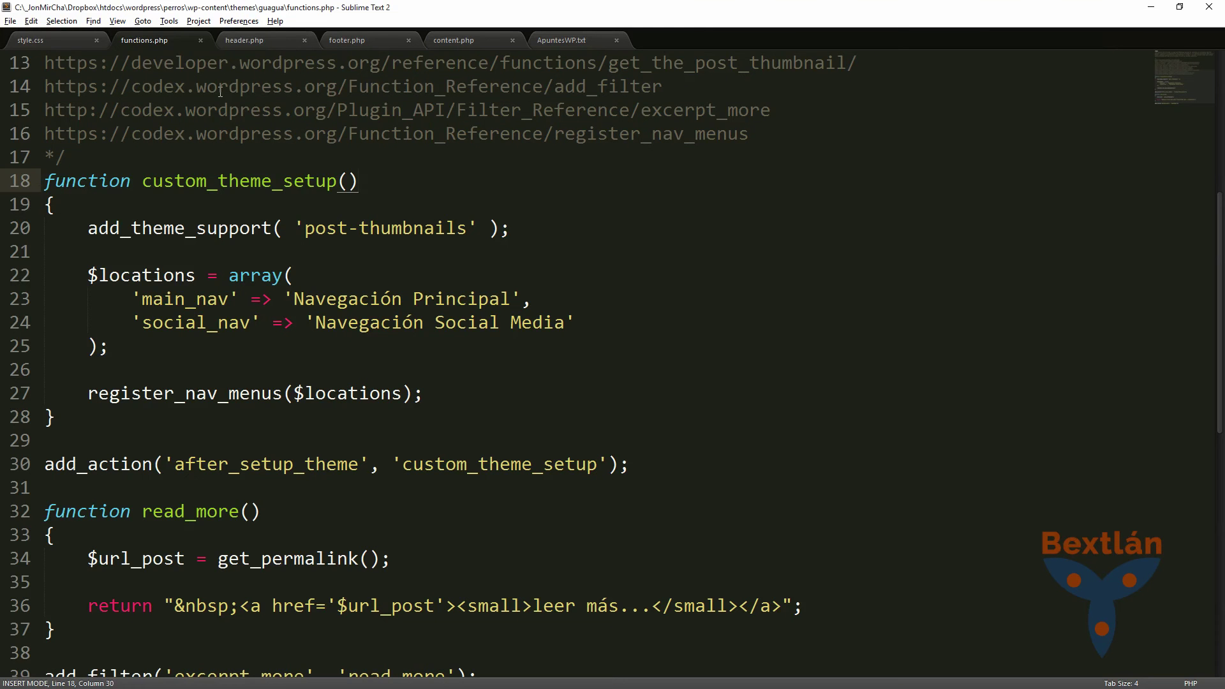
pyautogui.click(250, 42)
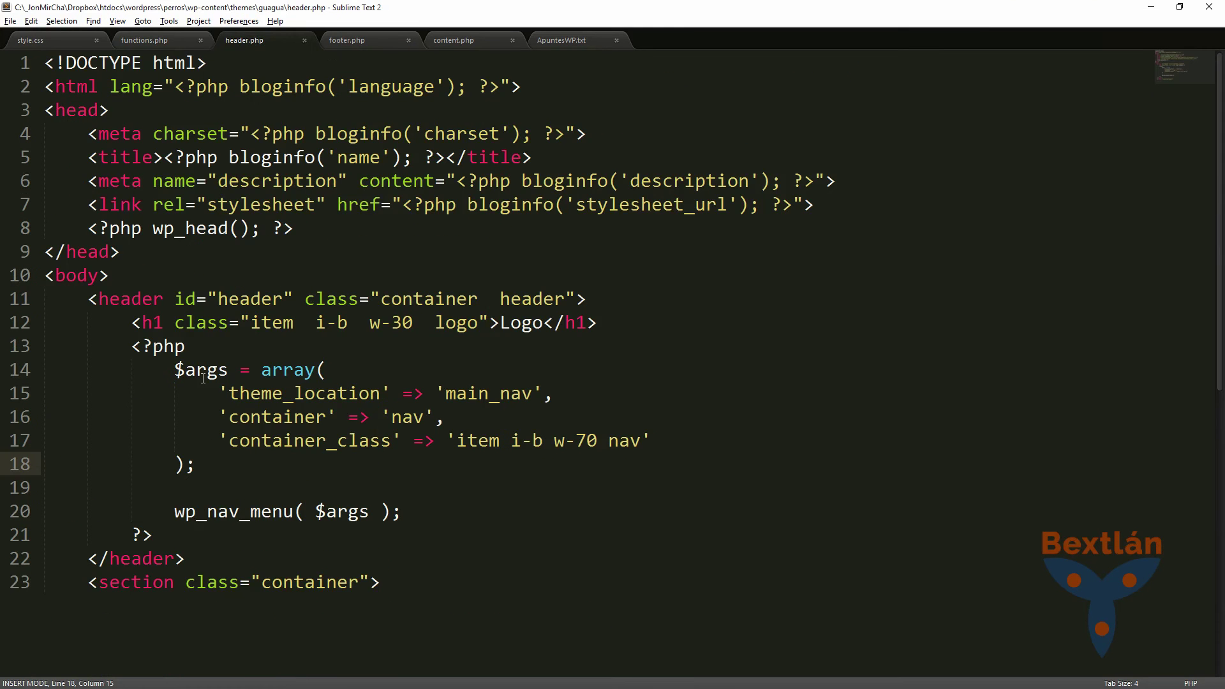
pyautogui.click(227, 353)
pyautogui.press('BackSpace')
pyautogui.press('Return')
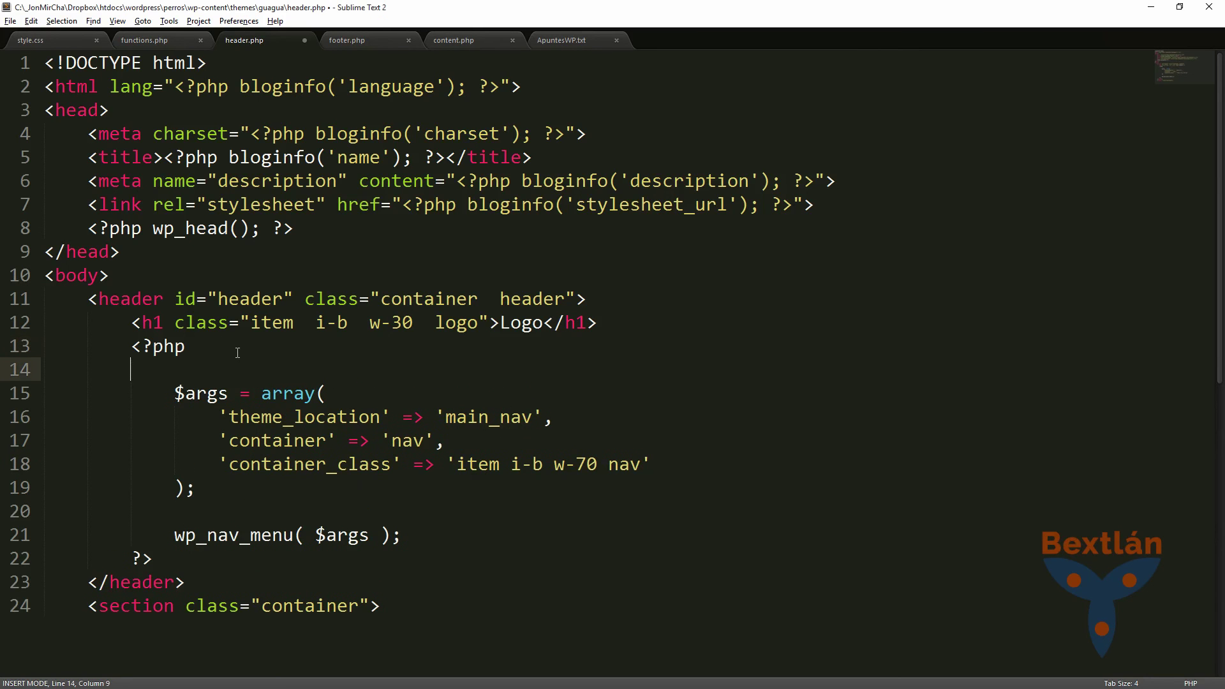
pyautogui.hotkey('ctrl', 'v')
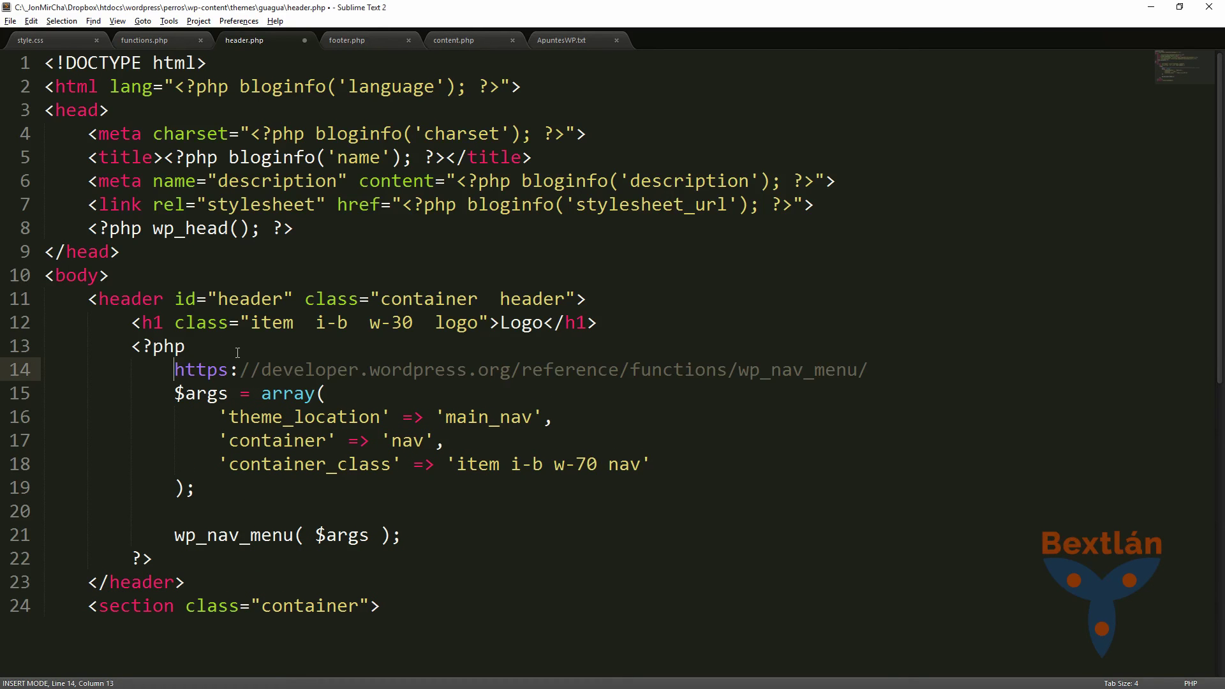
pyautogui.write('//')
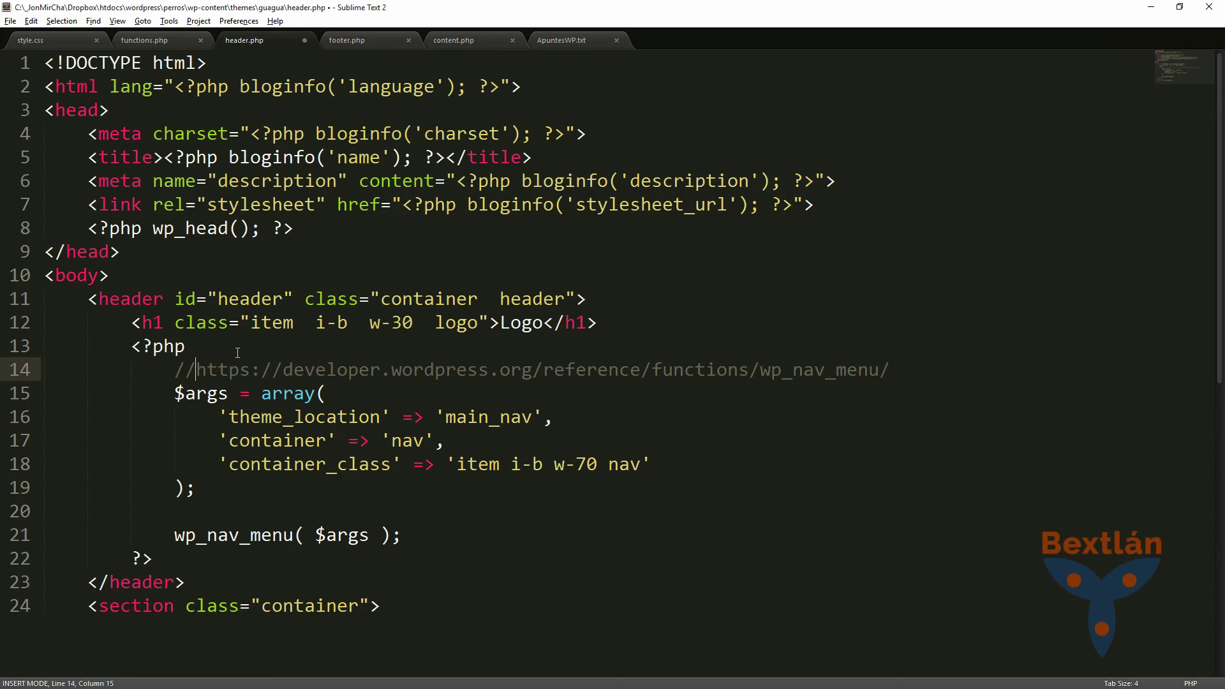
pyautogui.hotkey('shift', 'Home')
pyautogui.hotkey('ctrl', 'c')
pyautogui.hotkey('ctrl', 's')
# - Paste the copied wp_nav_menu reference comment on a new line above $args in footer.php and save the file
pyautogui.click(385, 45)
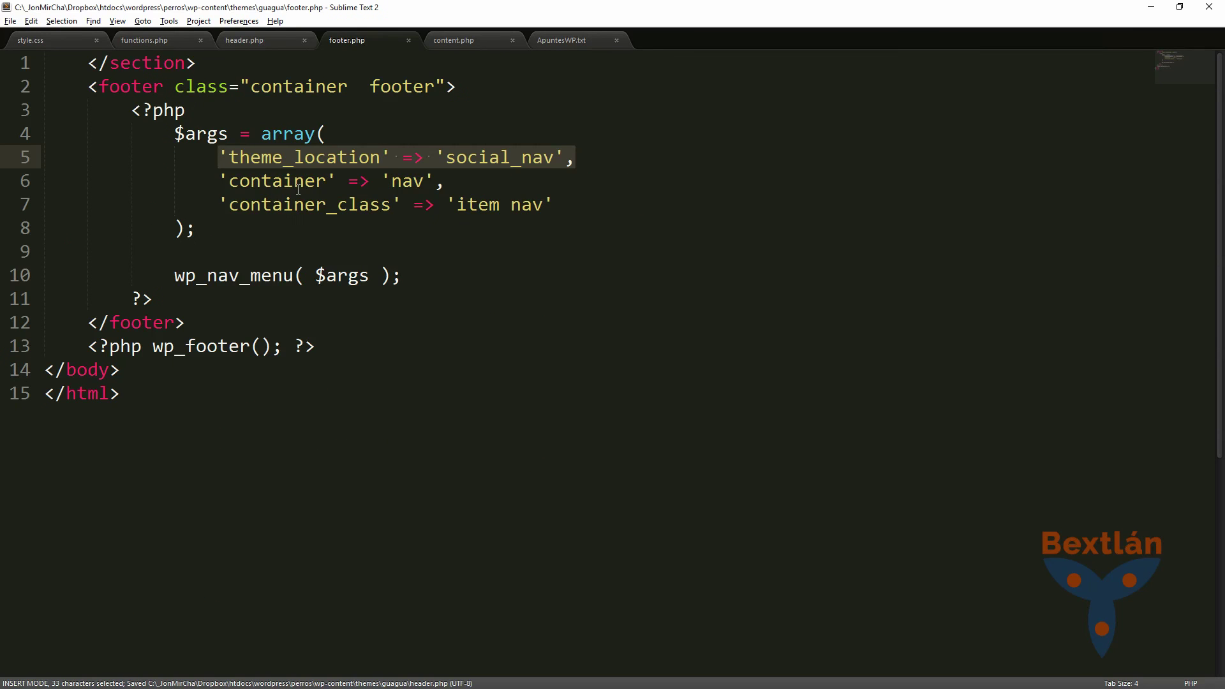
pyautogui.click(239, 122)
pyautogui.press('Return')
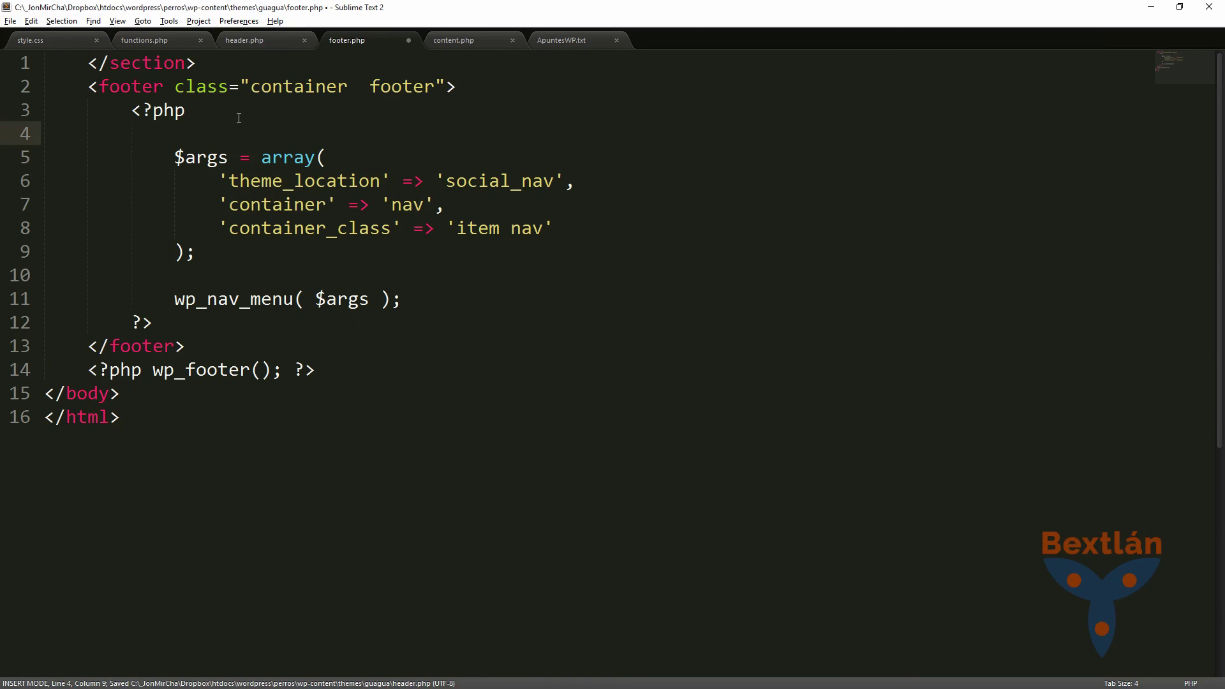
pyautogui.hotkey('ctrl', 'v')
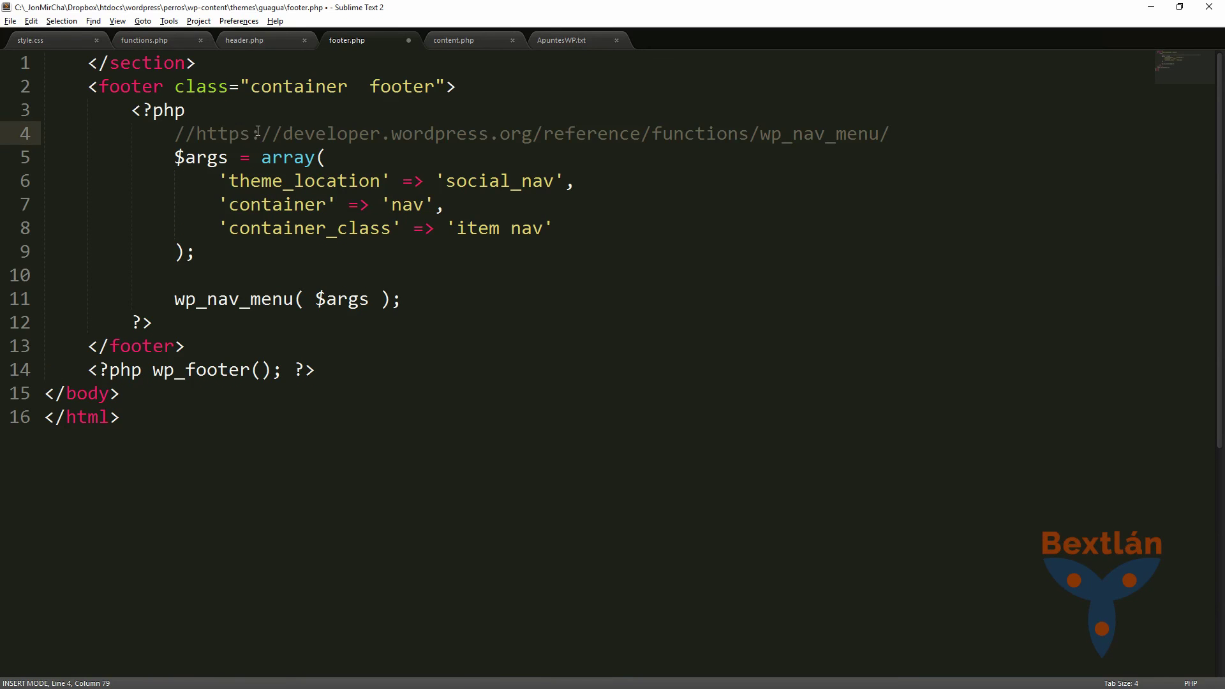
pyautogui.press('Down')
pyautogui.press('Down')
pyautogui.press('Down')
pyautogui.press('Down')
pyautogui.press('Down')
pyautogui.press('Down')
pyautogui.press('Down')
pyautogui.press('Down')
pyautogui.press('Down')
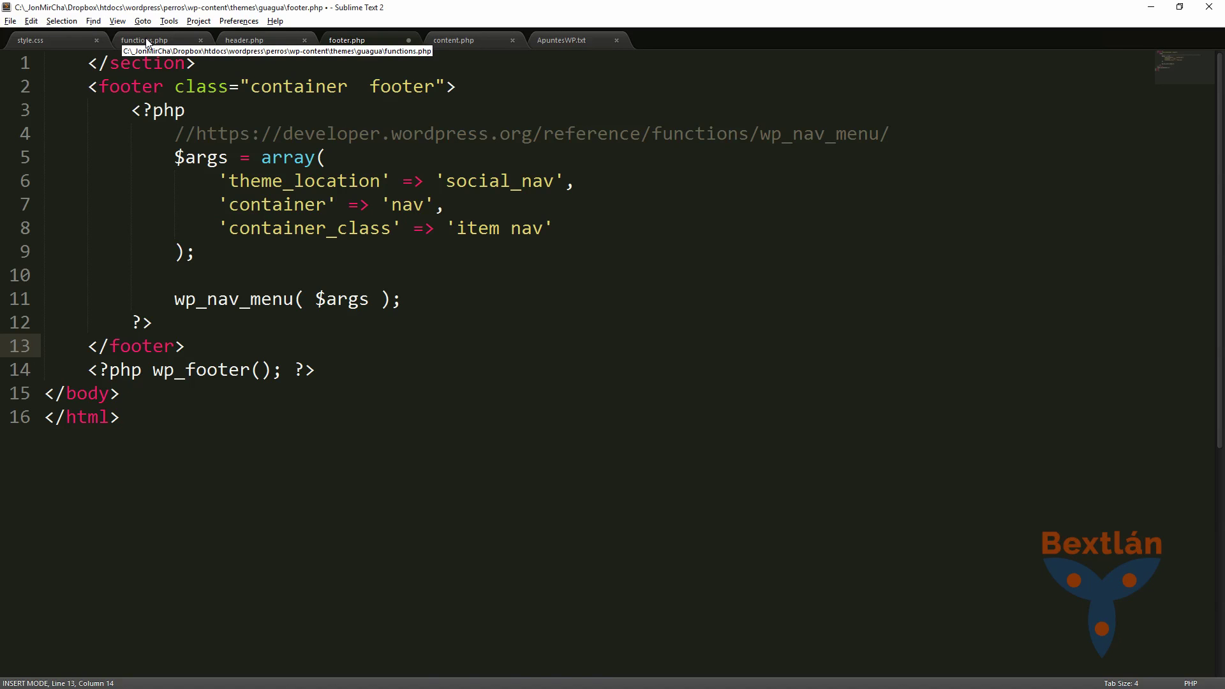
pyautogui.hotkey('ctrl', 's')
pyautogui.click(270, 41)
pyautogui.click(382, 42)
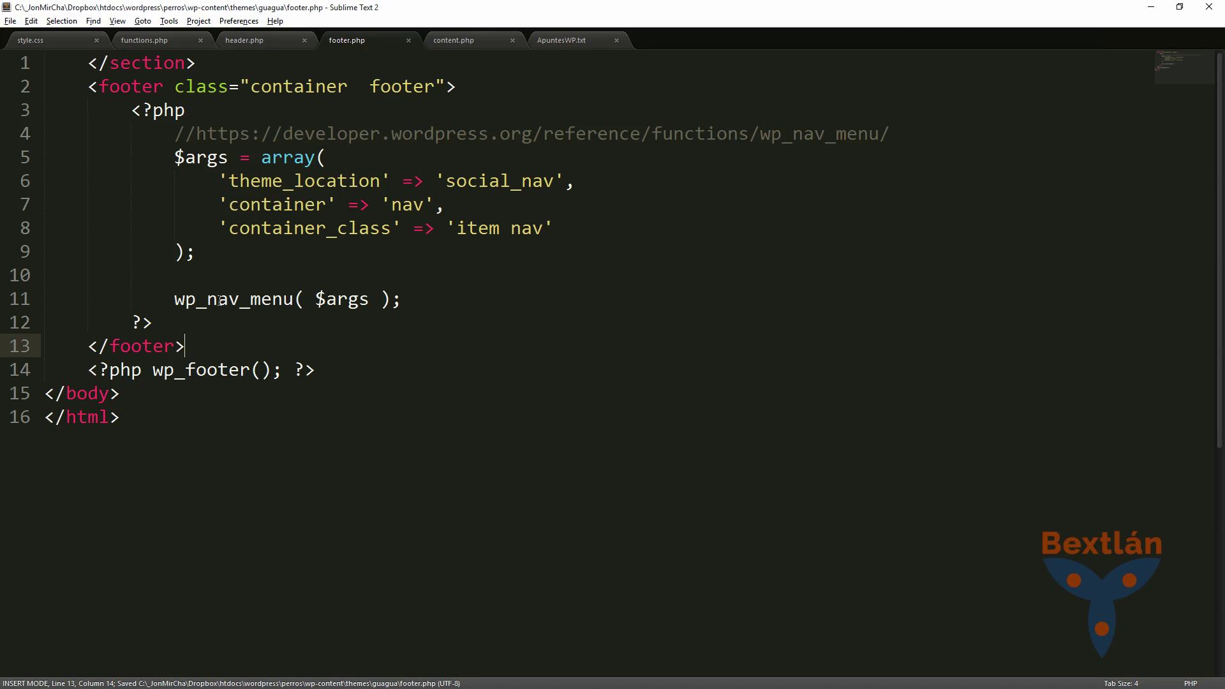